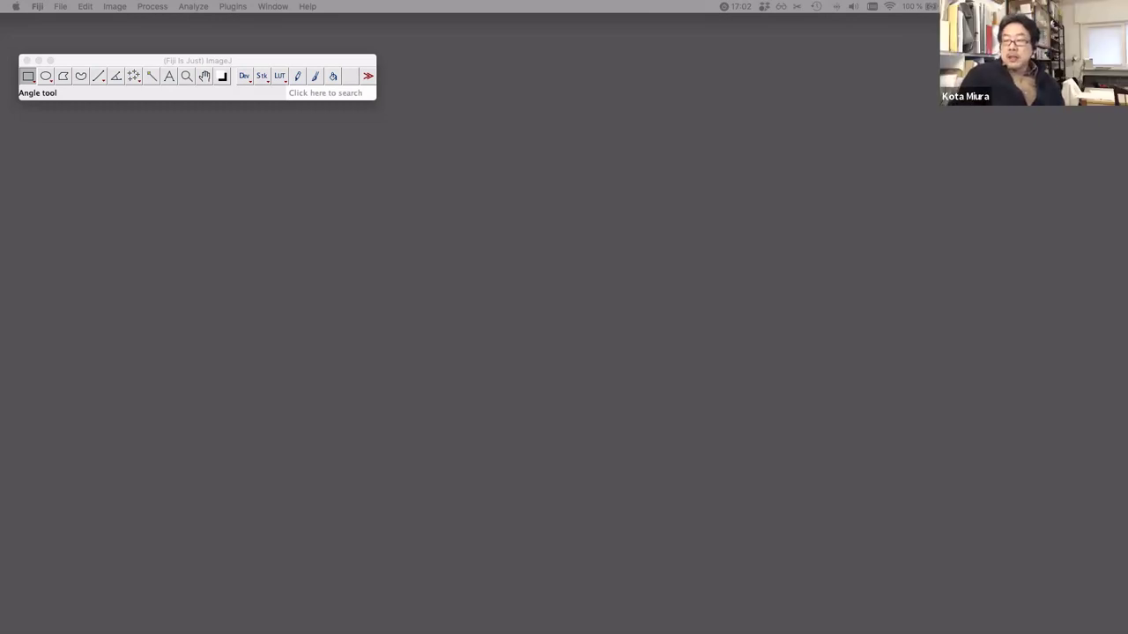
click(252, 62)
drag(252, 61, 264, 45)
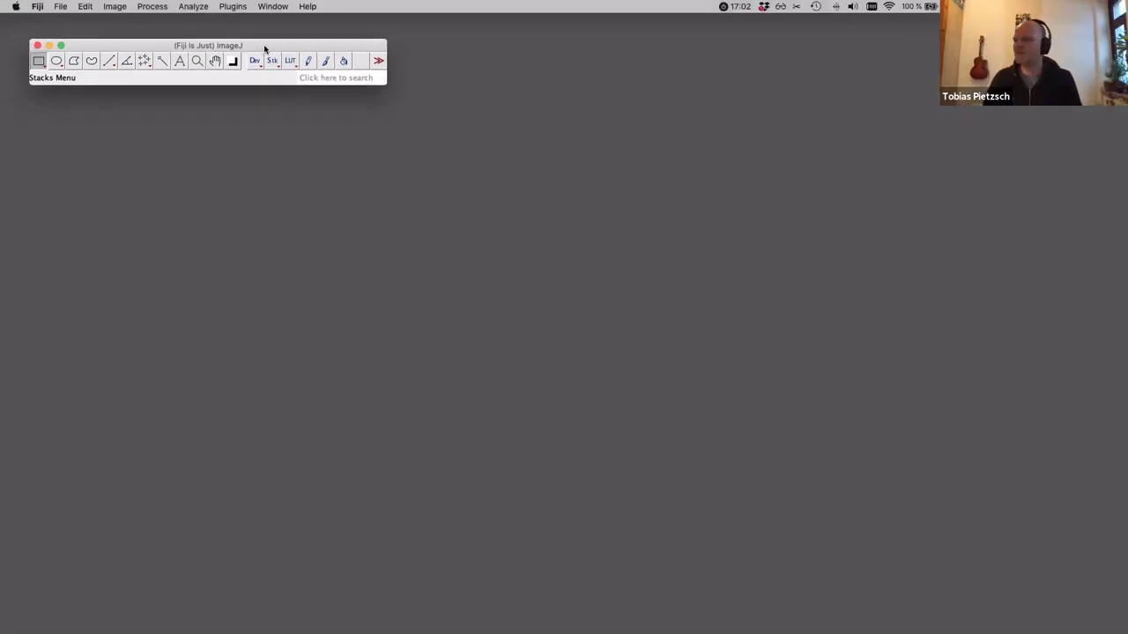
click(231, 6)
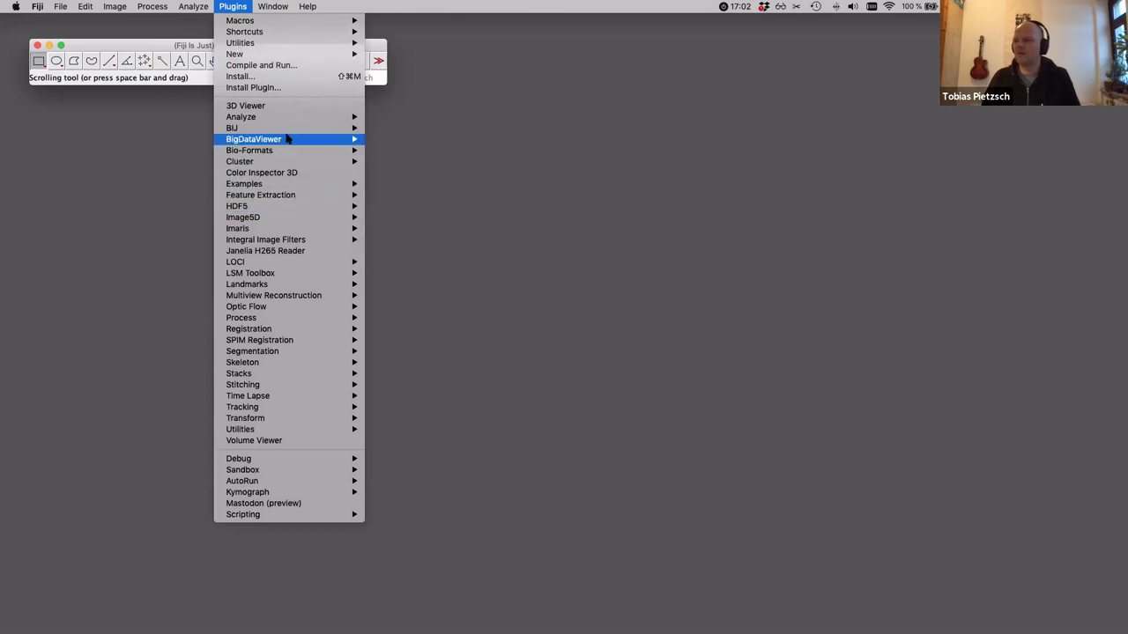
mouse_move(345, 141)
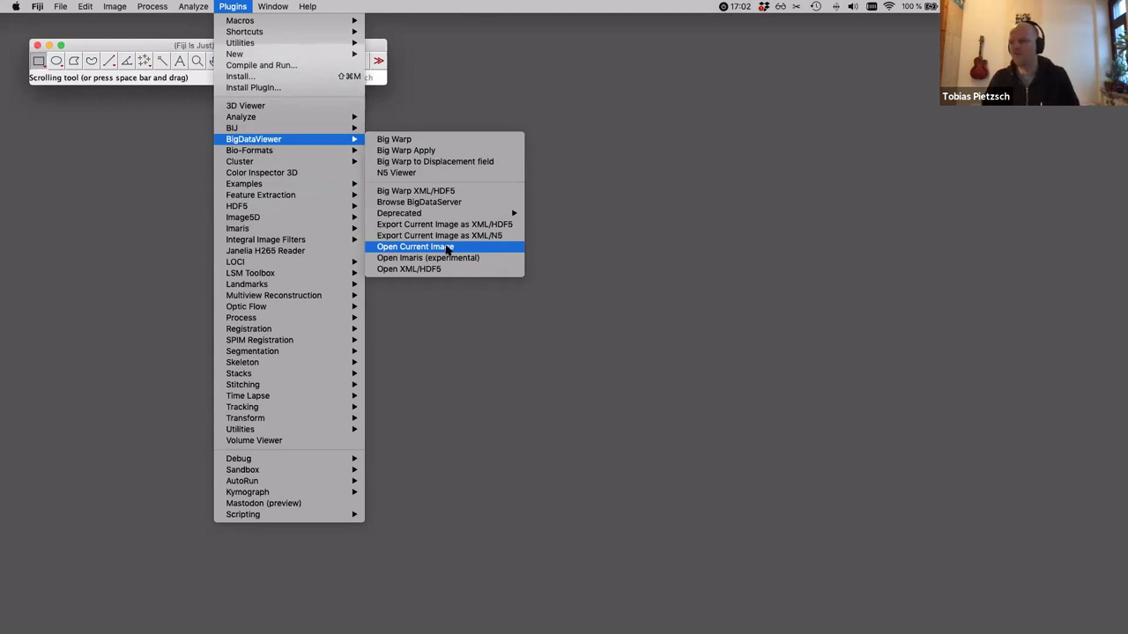
click(119, 154)
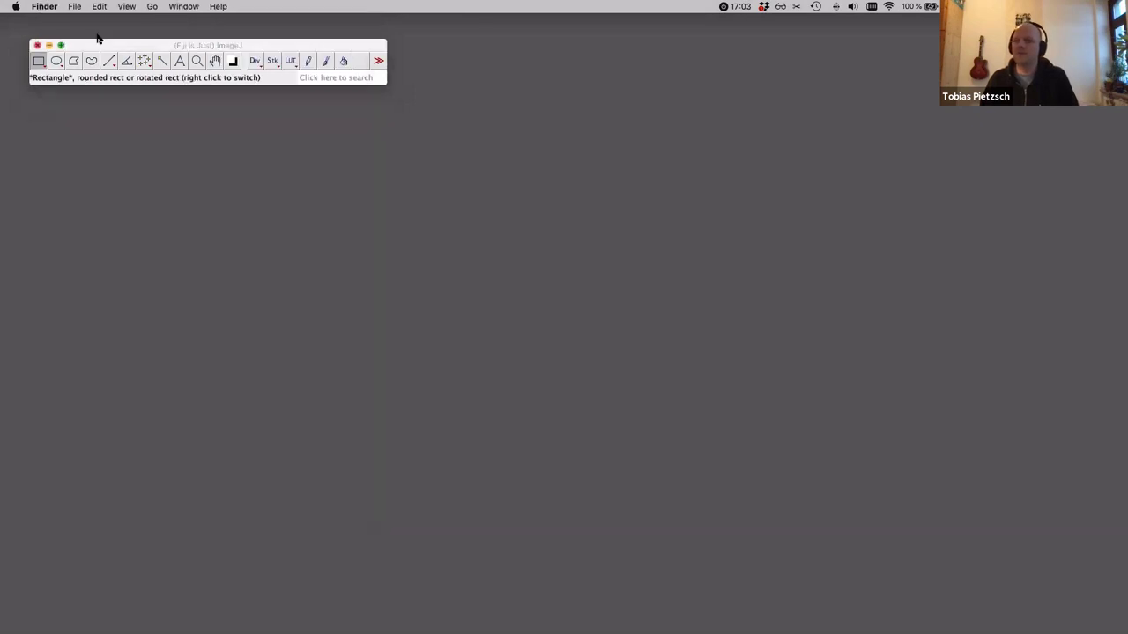
- Open the First-instar brain sample image
click(90, 44)
click(37, 6)
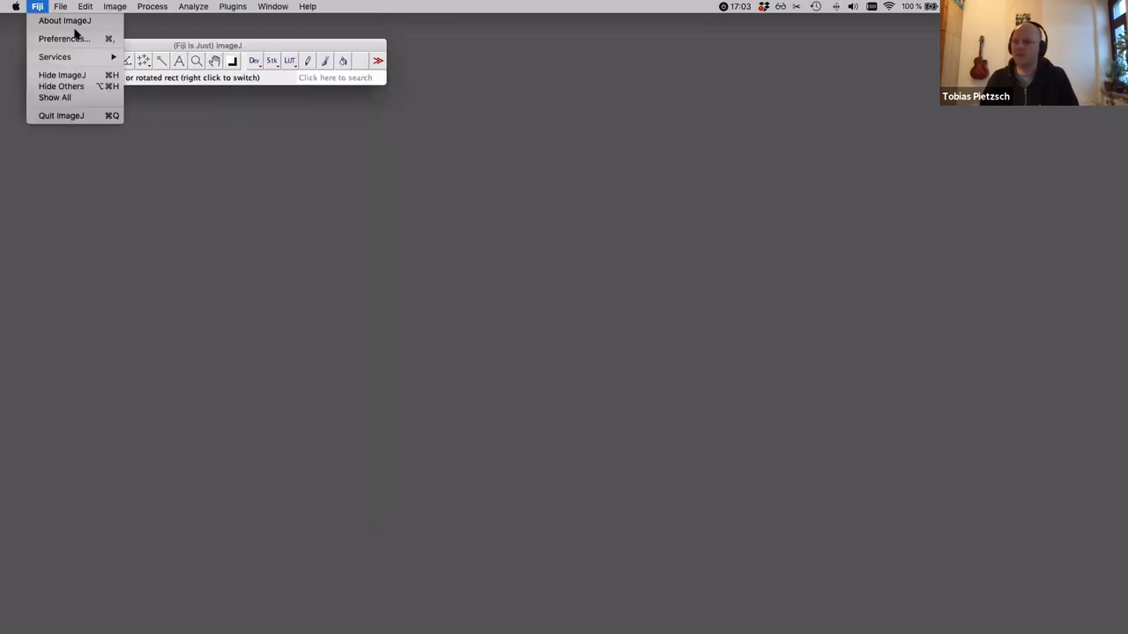
mouse_move(60, 6)
mouse_move(106, 53)
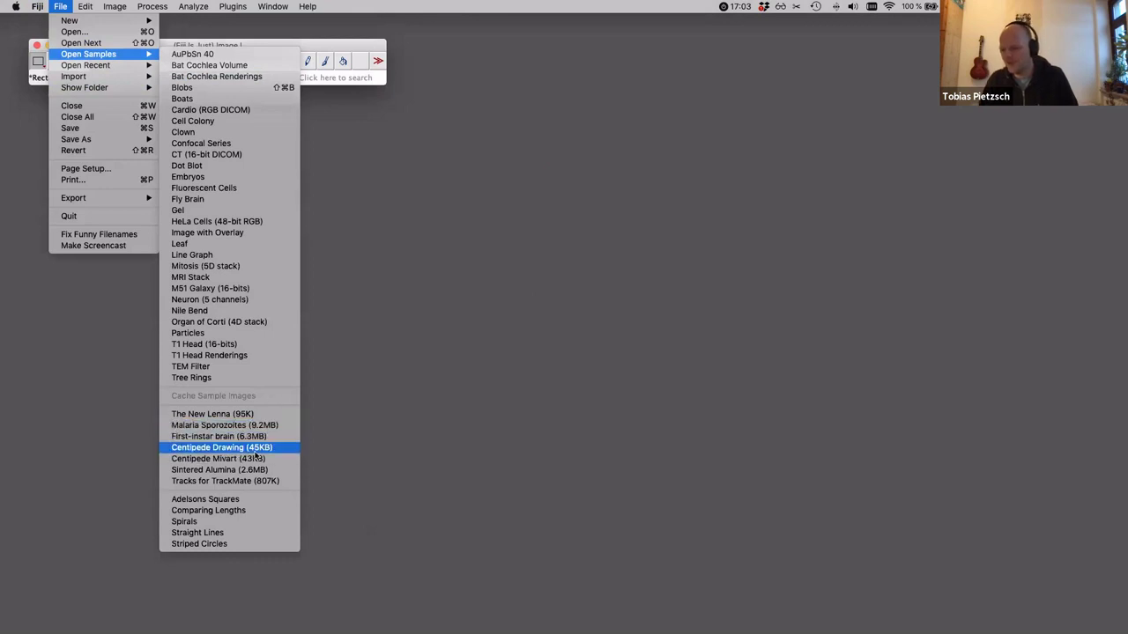
click(254, 436)
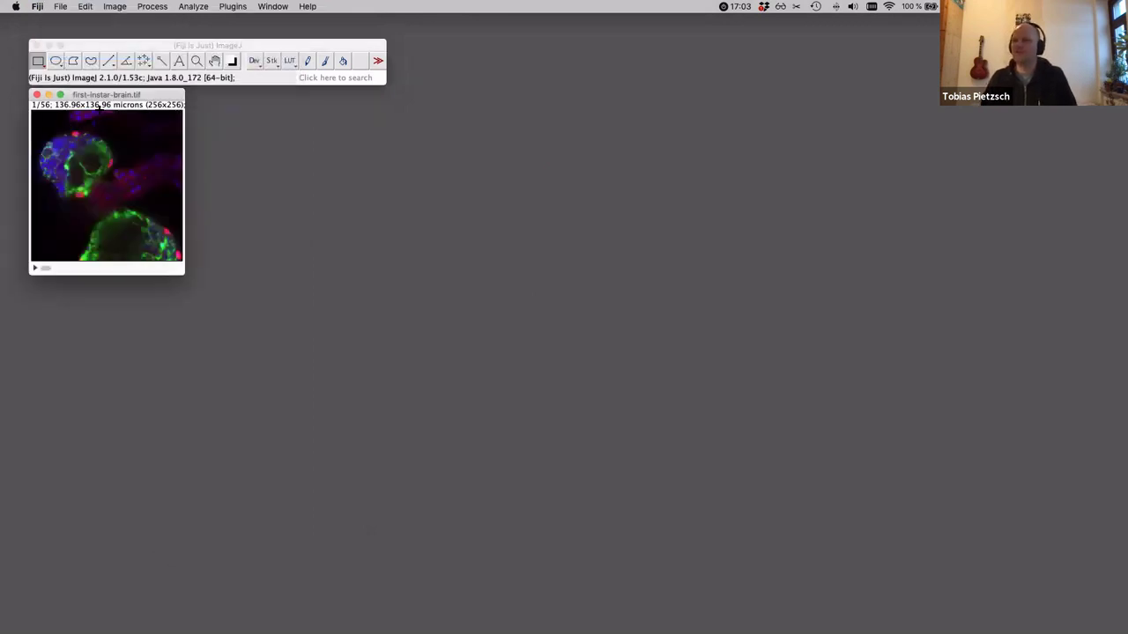
- Move the brain image window clear of the toolbar and browse its slices, stopping at slice 21
drag(70, 95, 206, 110)
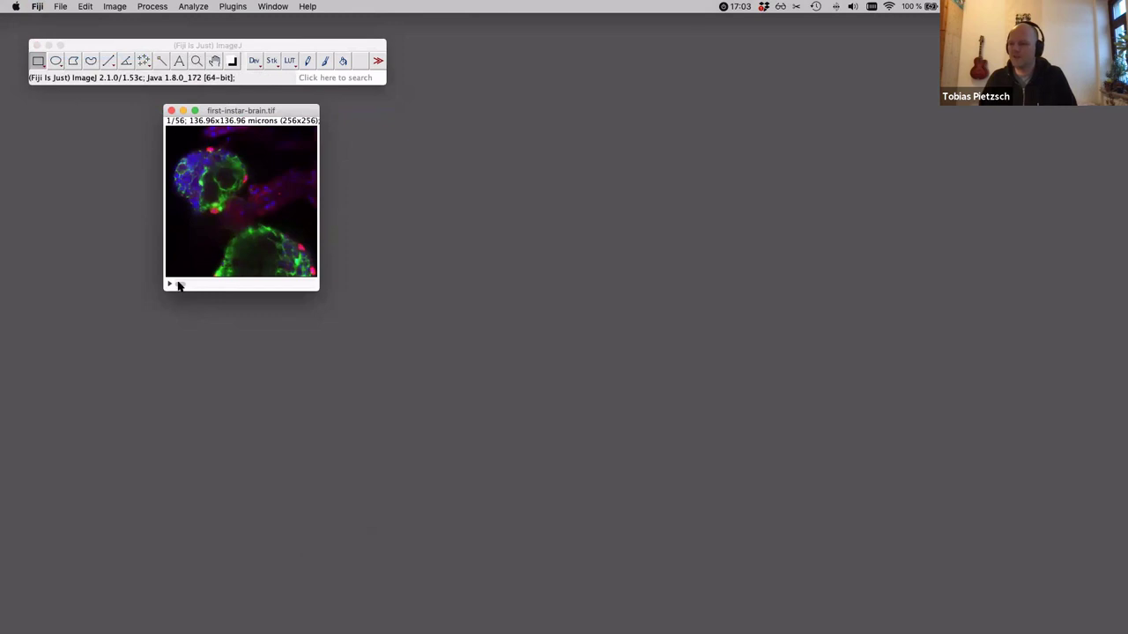
drag(178, 285, 279, 280)
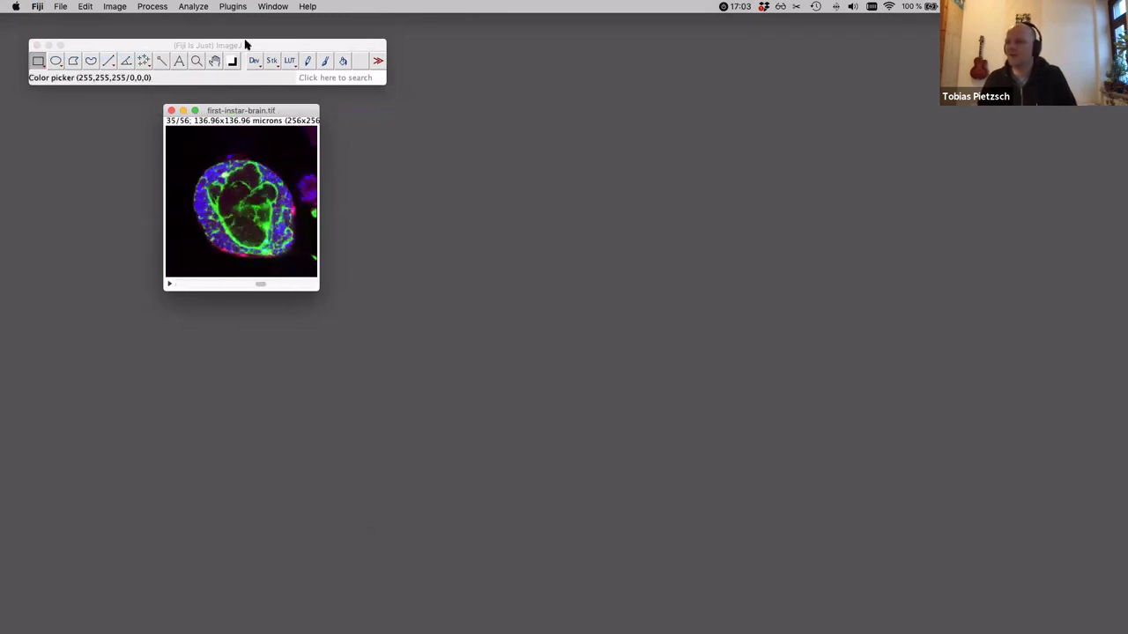
drag(249, 111, 225, 111)
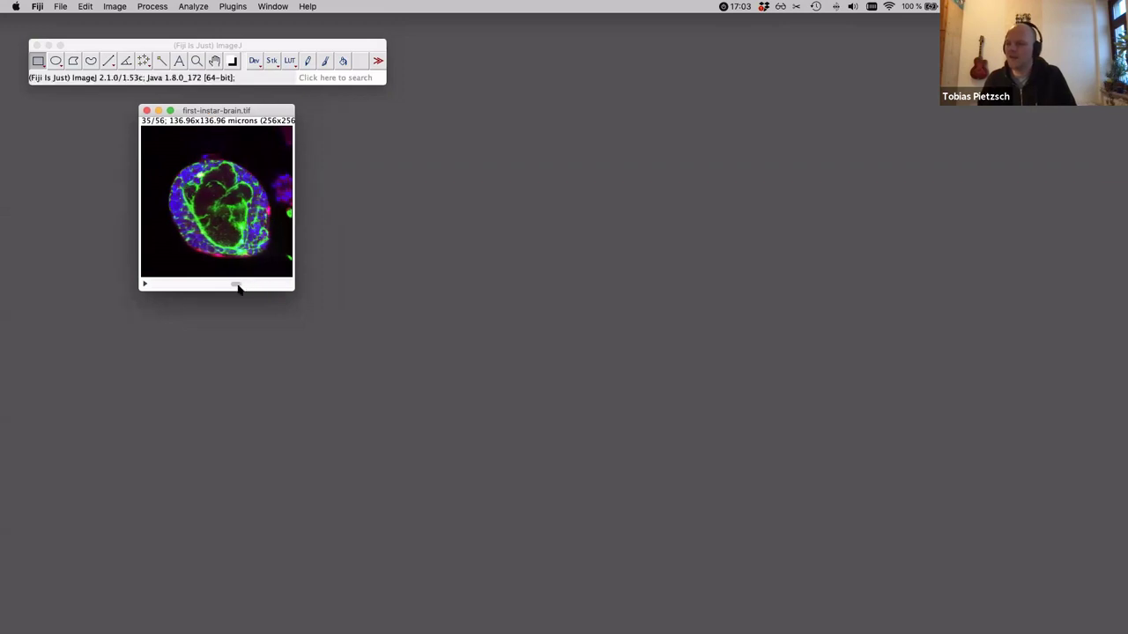
drag(238, 288, 202, 292)
- Open the current brain stack in BigDataViewer
click(166, 6)
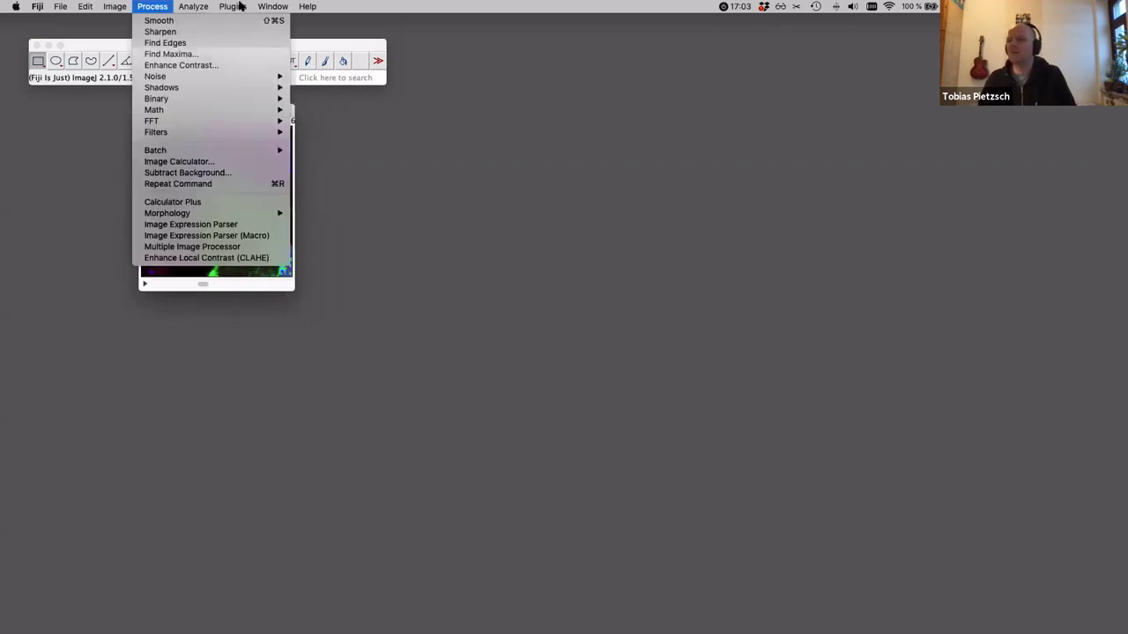
mouse_move(234, 7)
mouse_move(280, 139)
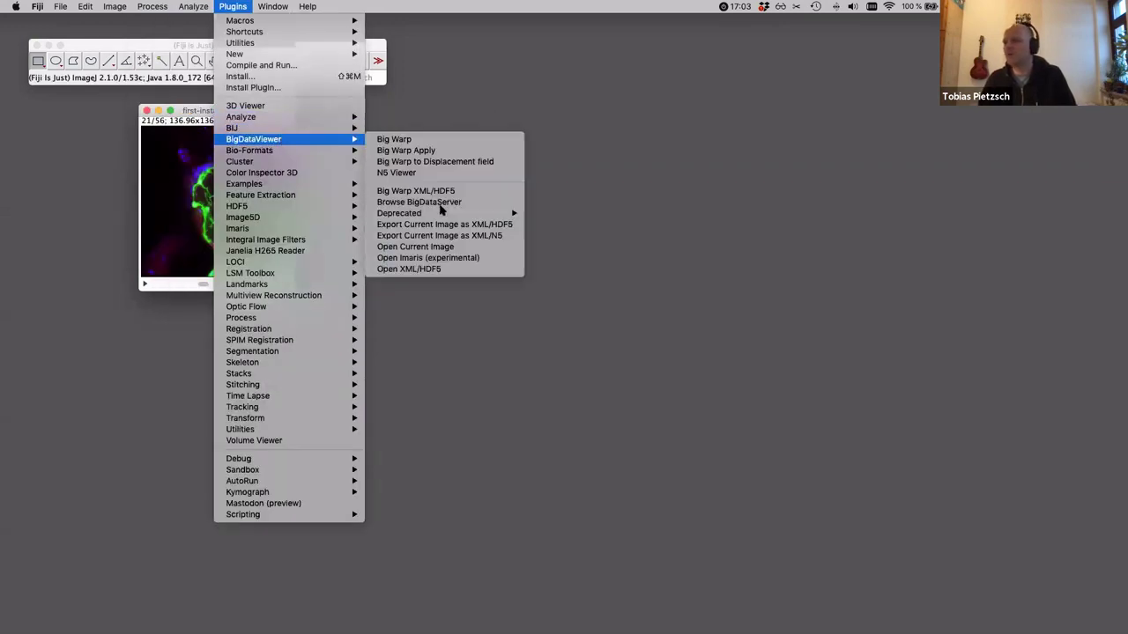
click(456, 248)
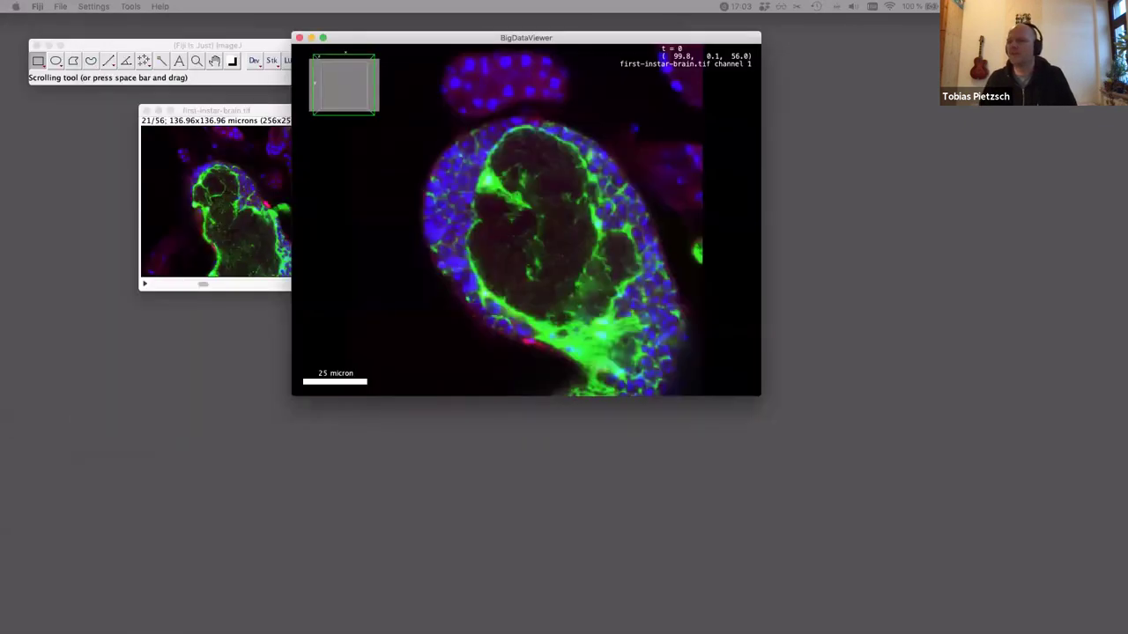
- Rearrange the BigDataViewer and original image windows, leaving free space beside the viewer
drag(586, 37, 394, 97)
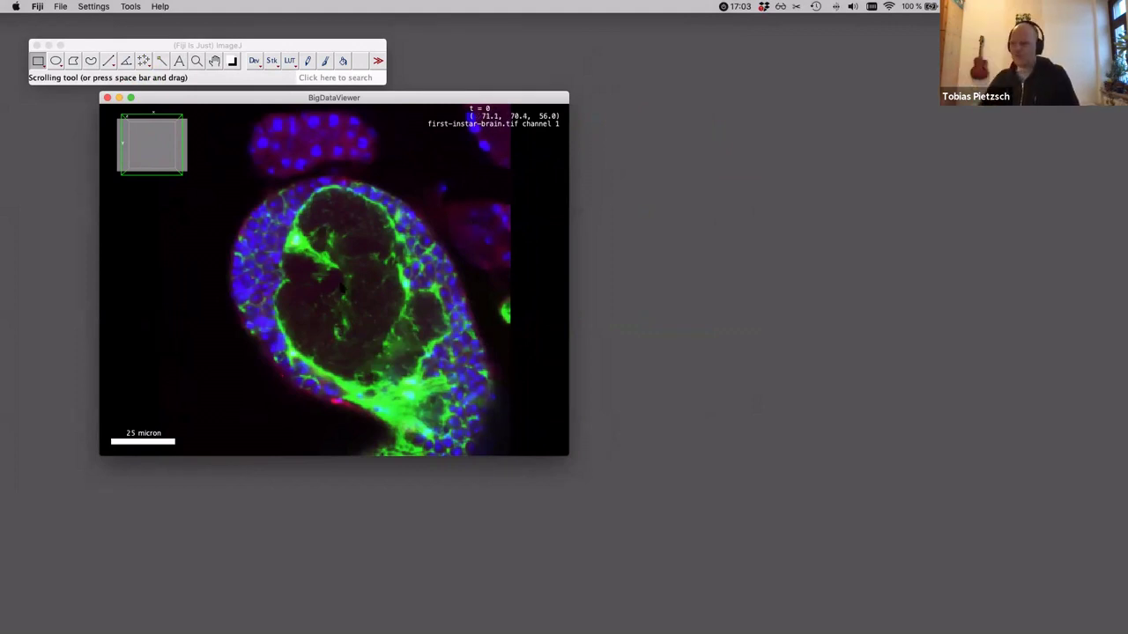
drag(490, 100, 696, 102)
drag(222, 114, 208, 114)
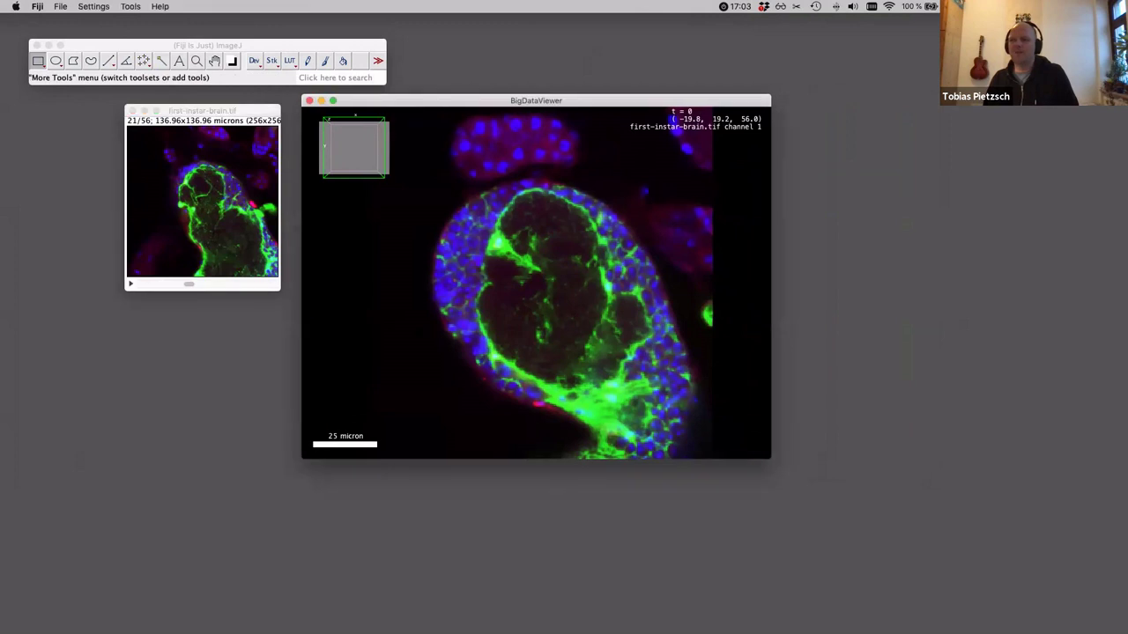
drag(421, 103, 310, 95)
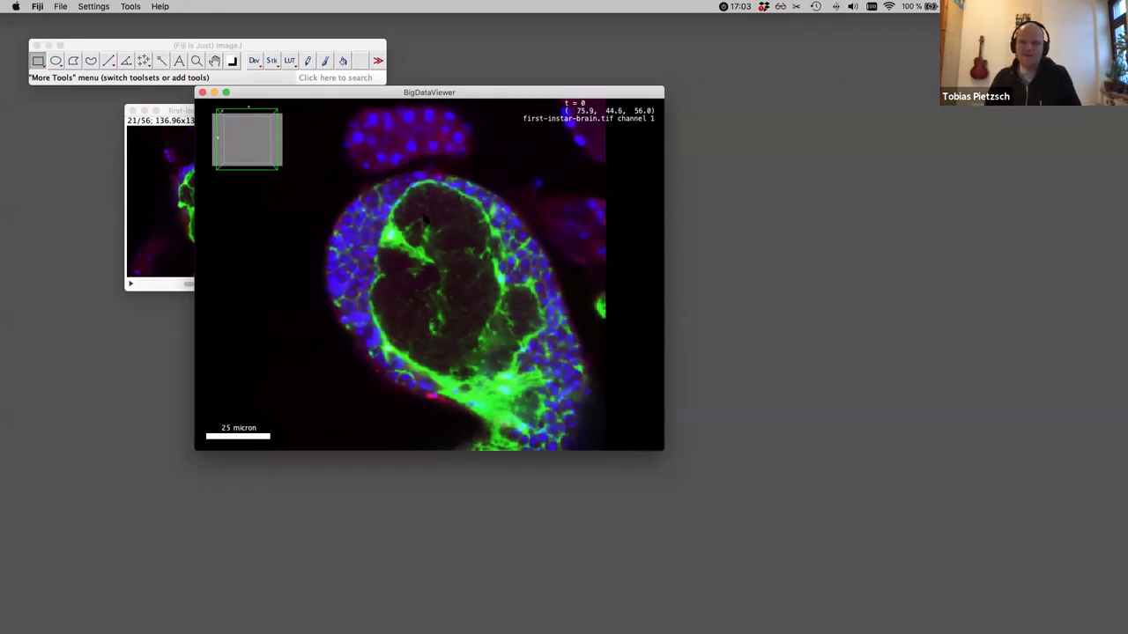
drag(343, 97, 248, 97)
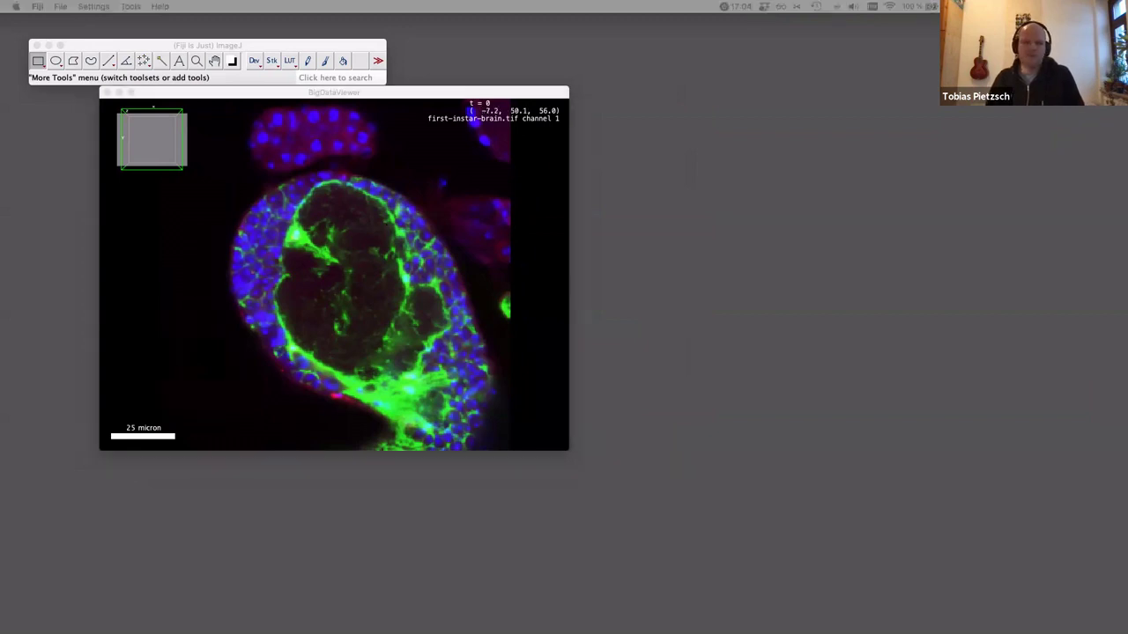
- Show the BigDataViewer help at its navigation and bookmark shortcuts, and place the viewer window beside it without overlap
key(F1)
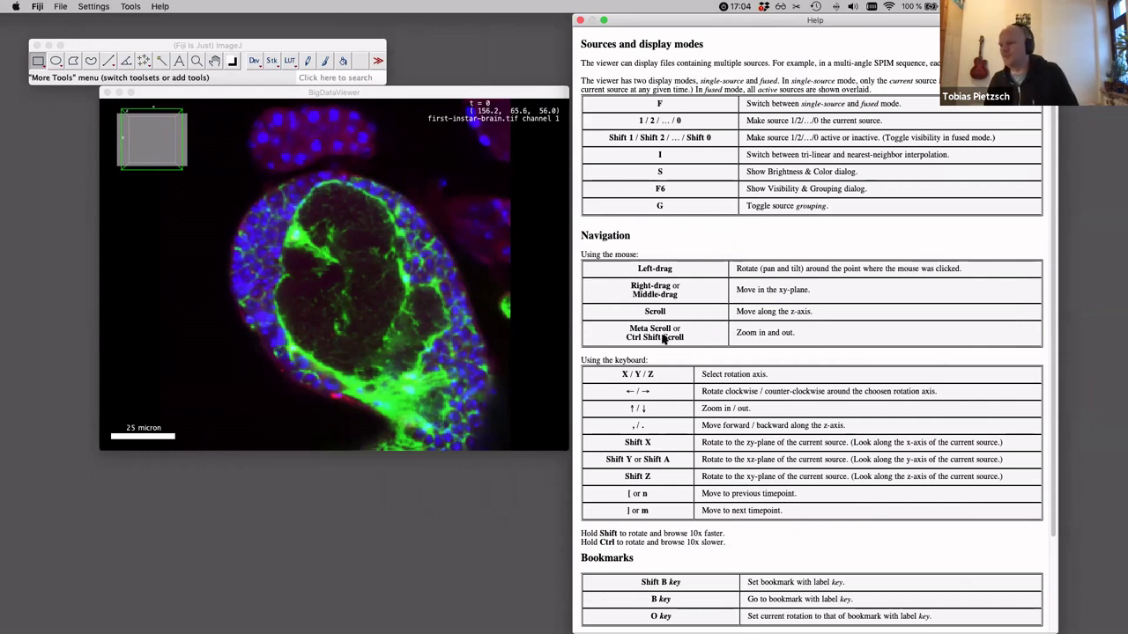
scroll(767, 371, down, 3)
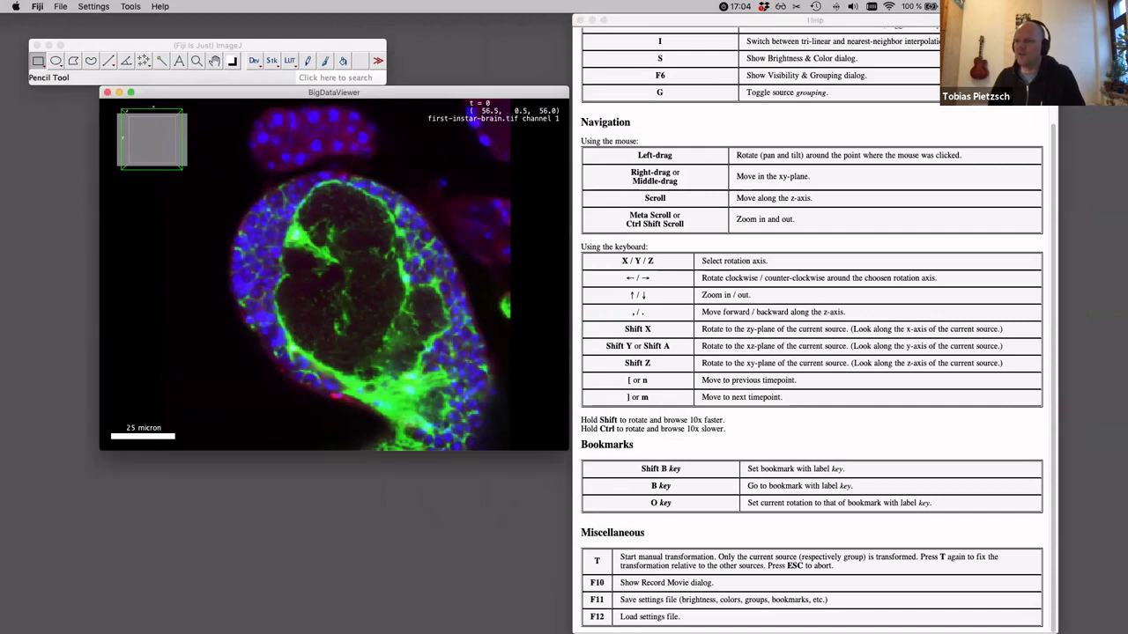
click(60, 7)
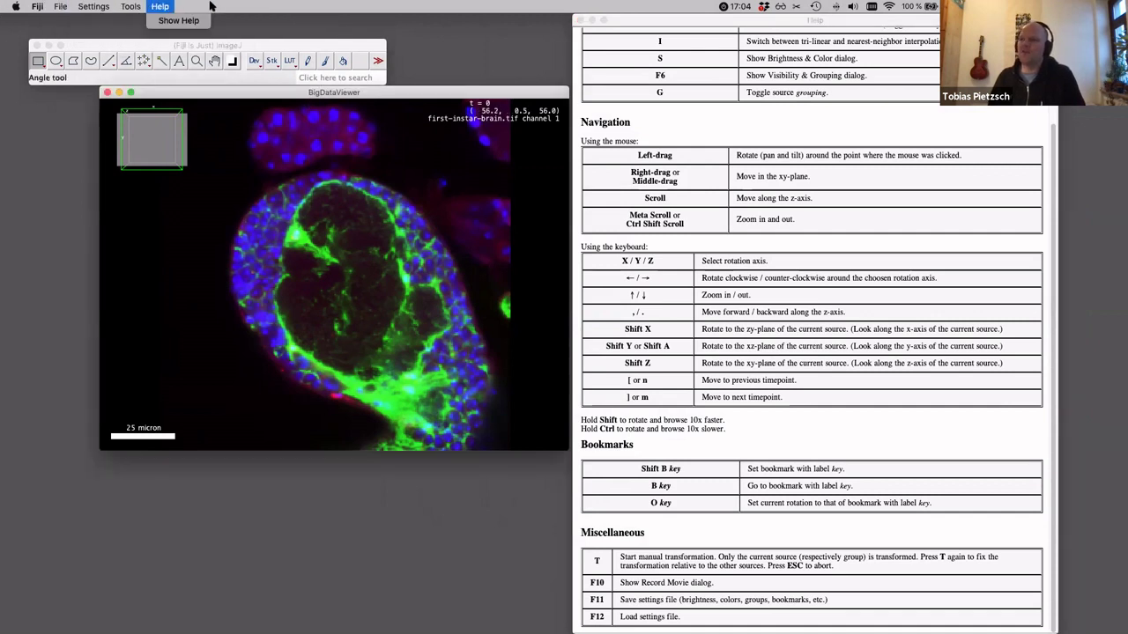
click(445, 33)
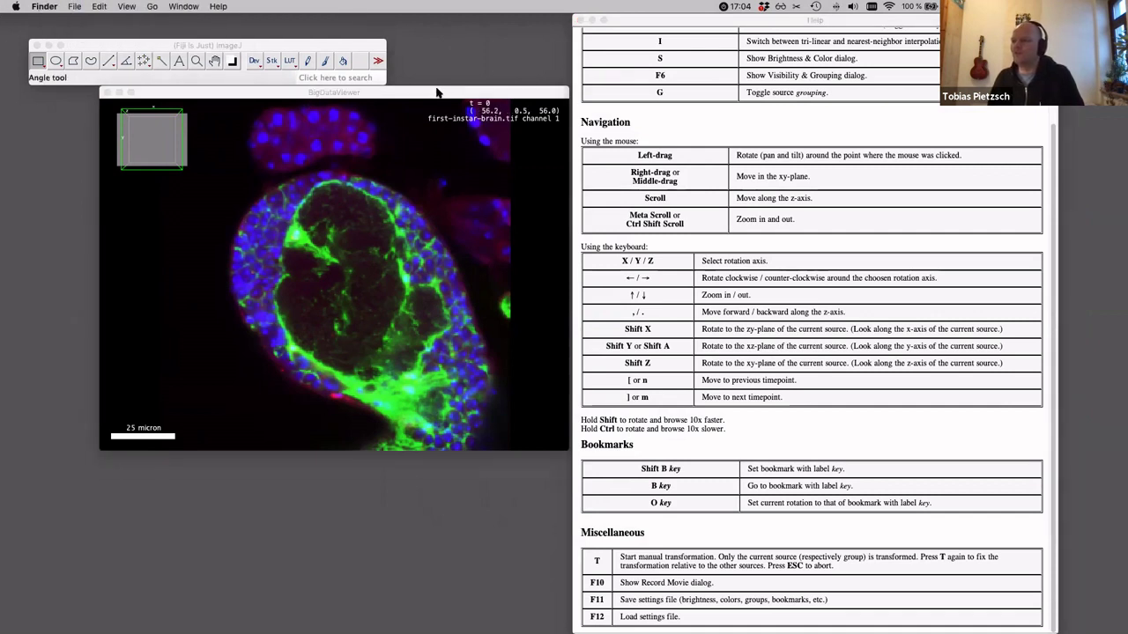
drag(335, 95, 258, 95)
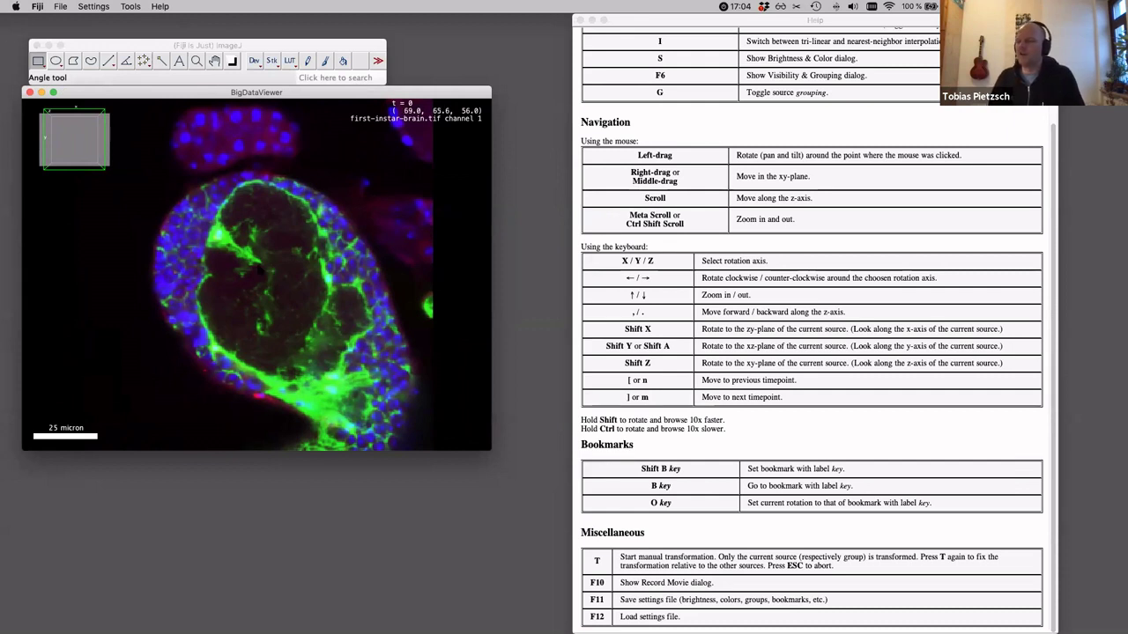
- Pan the brain in the xy-plane and move back and forth through the volume along the z-axis
drag(319, 250, 184, 242)
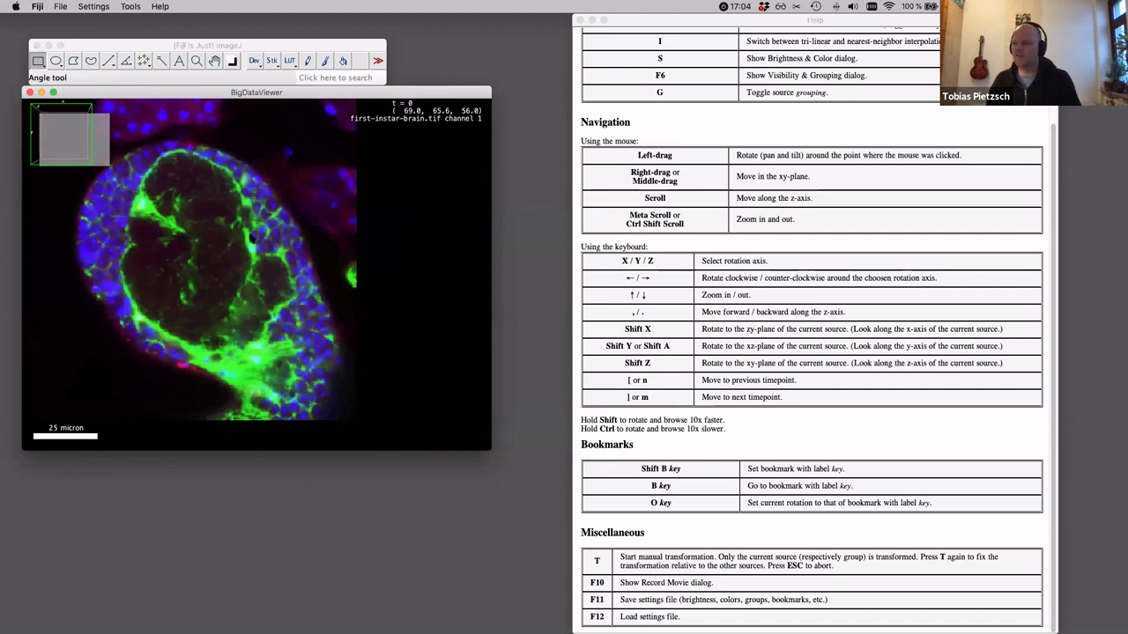
scroll(252, 236, up, 3)
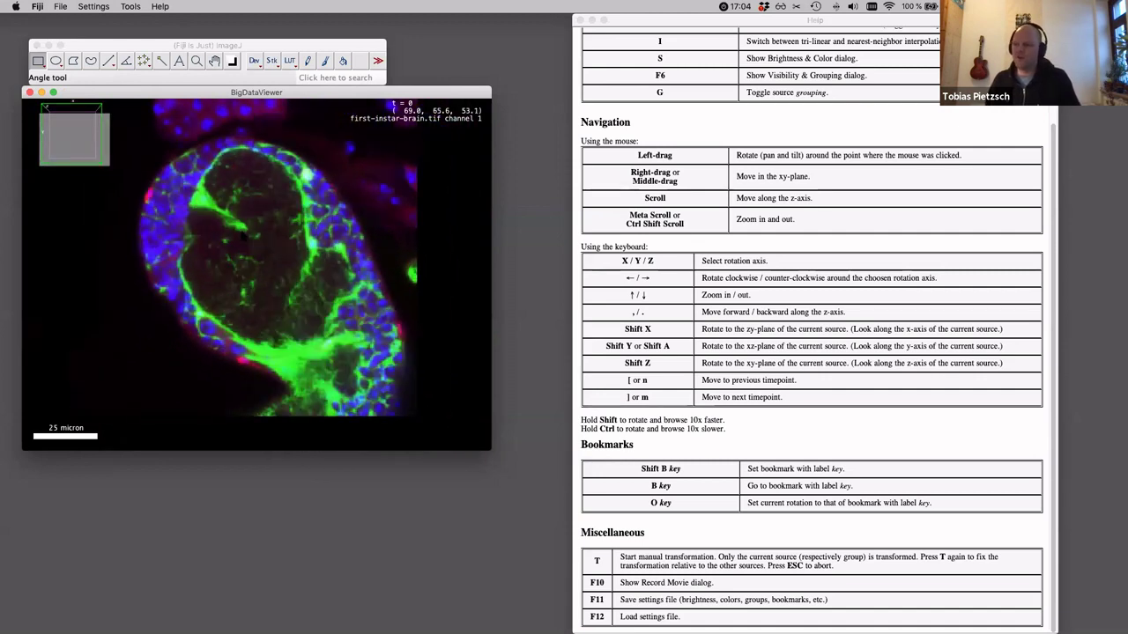
scroll(243, 235, down, 3)
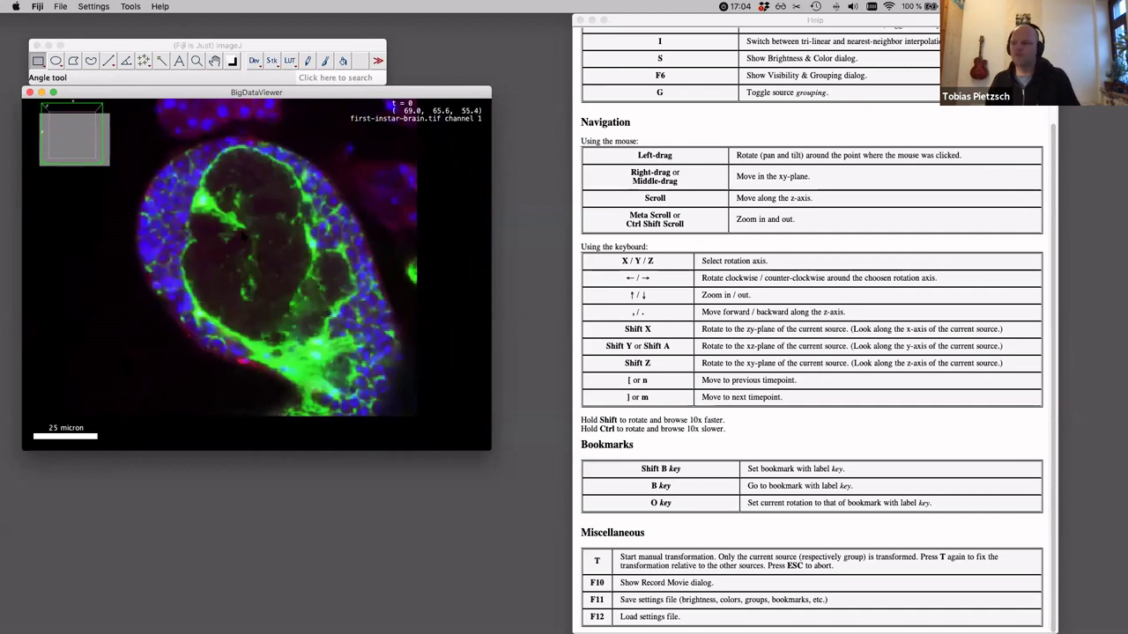
scroll(243, 236, up, 2)
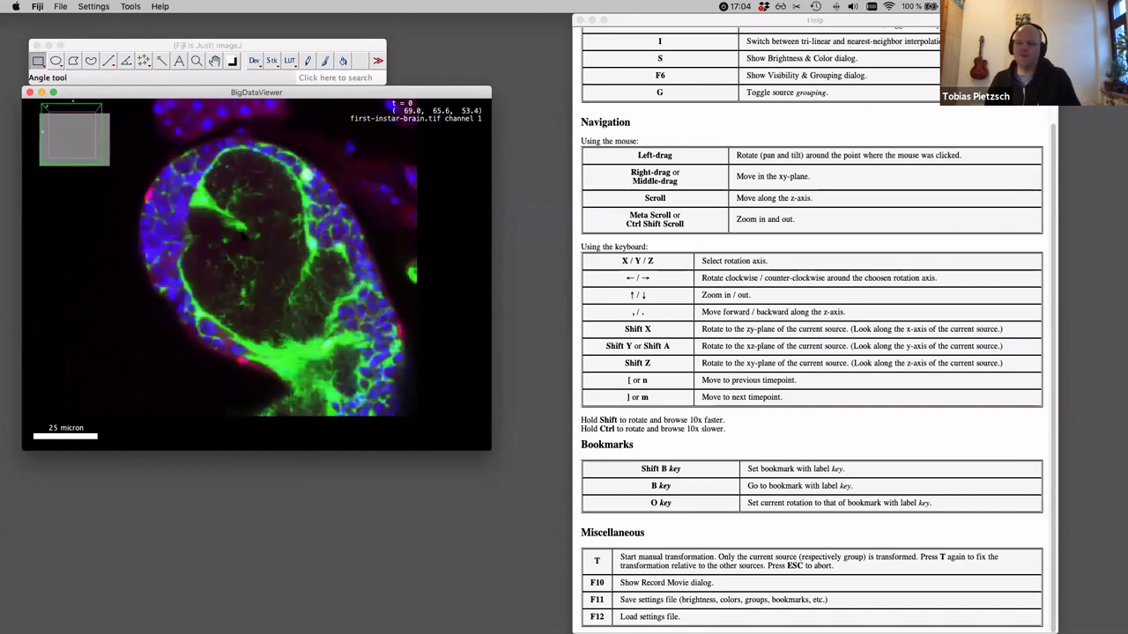
scroll(243, 234, up, 1)
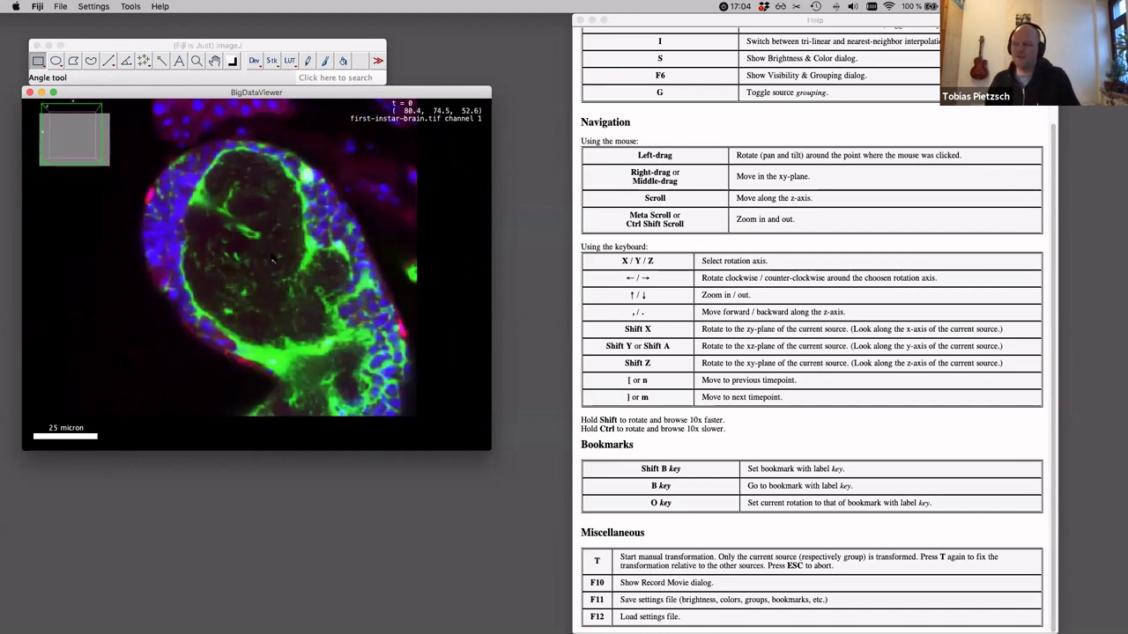
- Rotate the volume freely around points in the brain to inspect oblique slices through it
drag(281, 259, 13, 154)
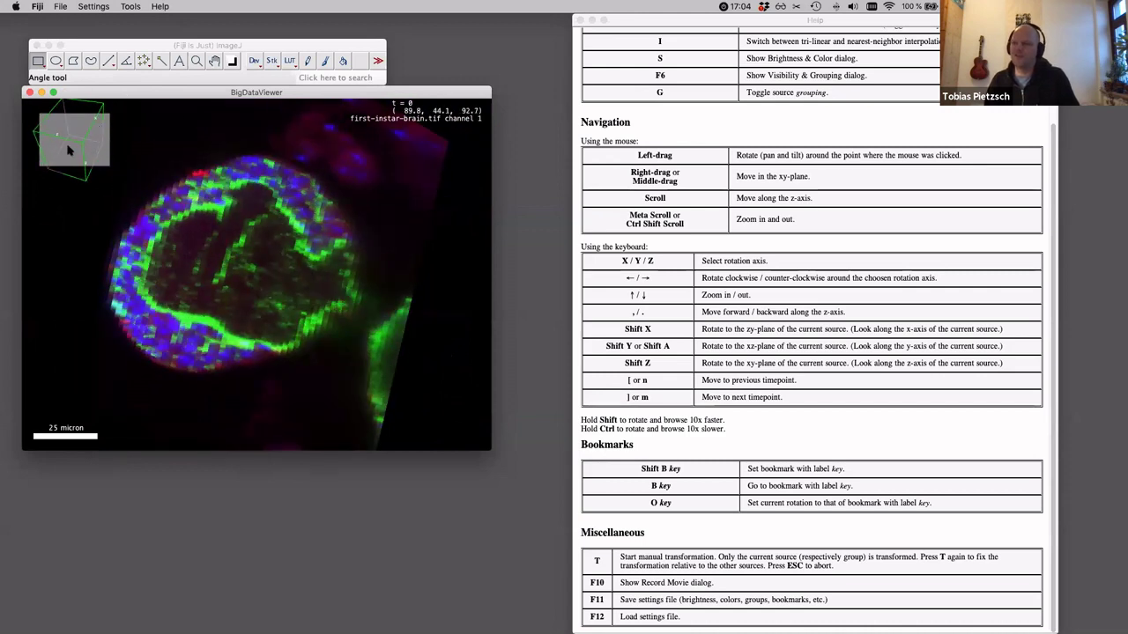
drag(70, 150, 291, 268)
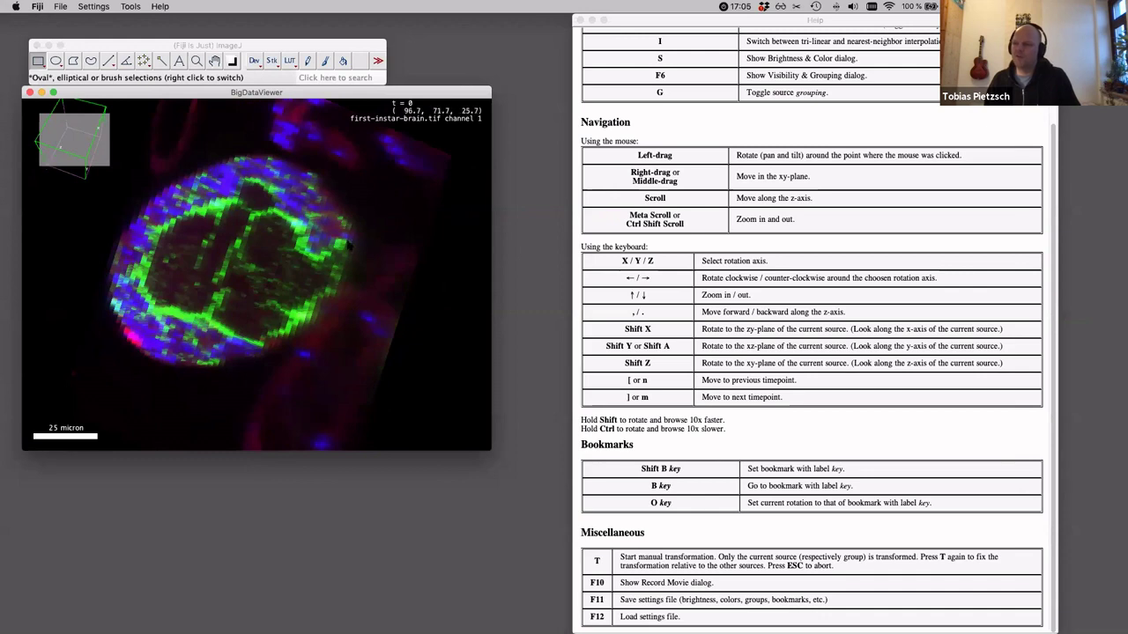
drag(348, 245, 327, 276)
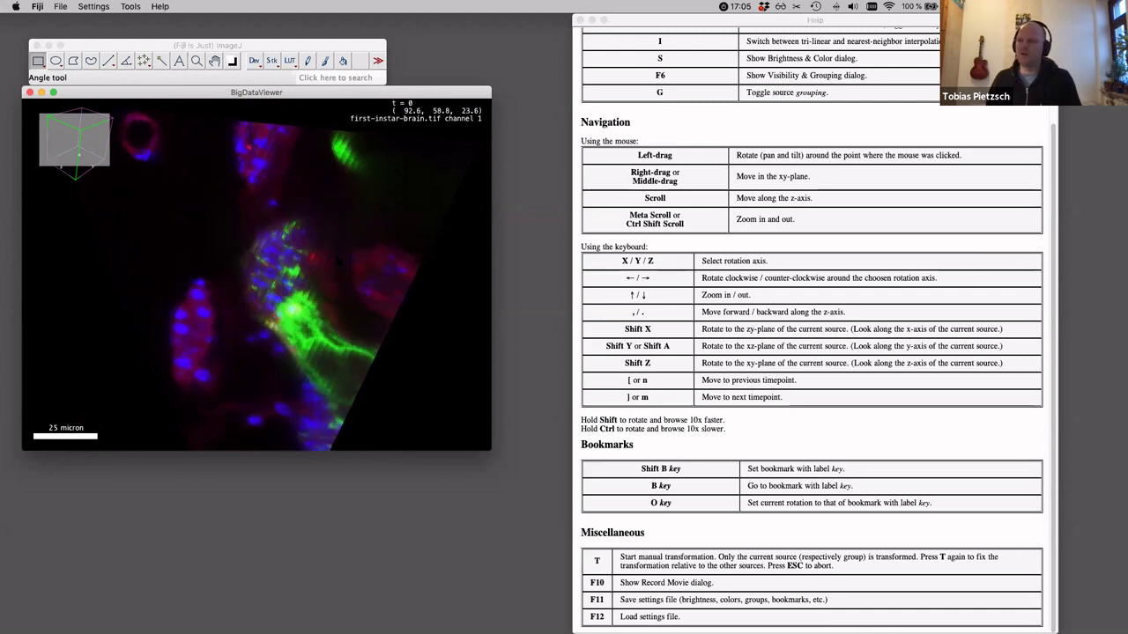
- Zoom out until the whole oblique slice appears small within the viewer
key(Down)
key(Down)
key(Down)
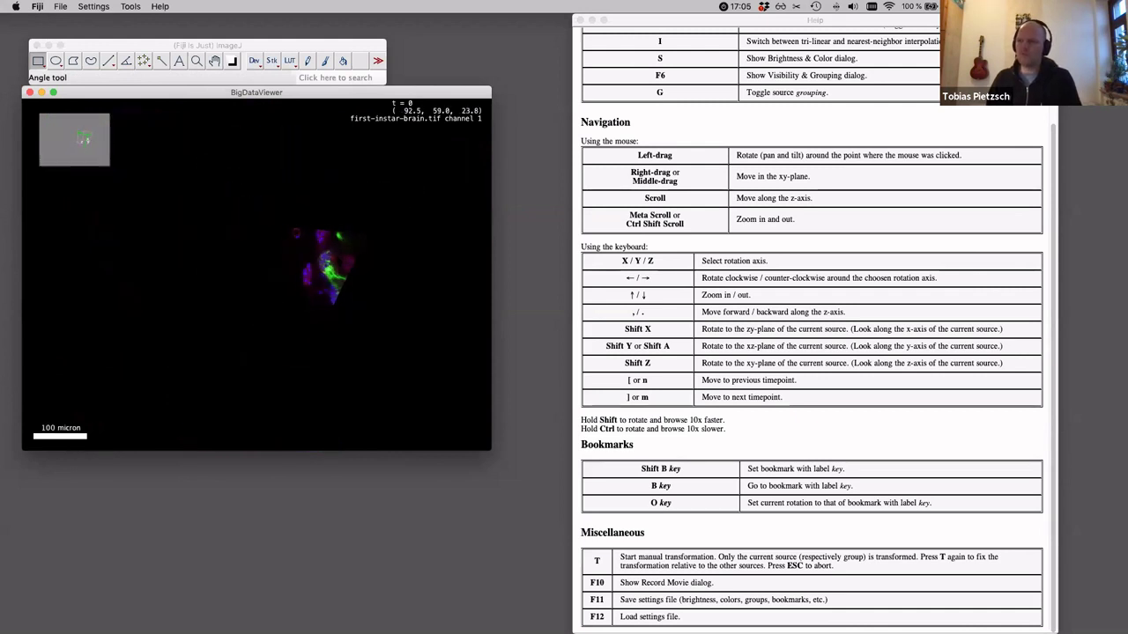
key(Up)
key(Down)
key(Down)
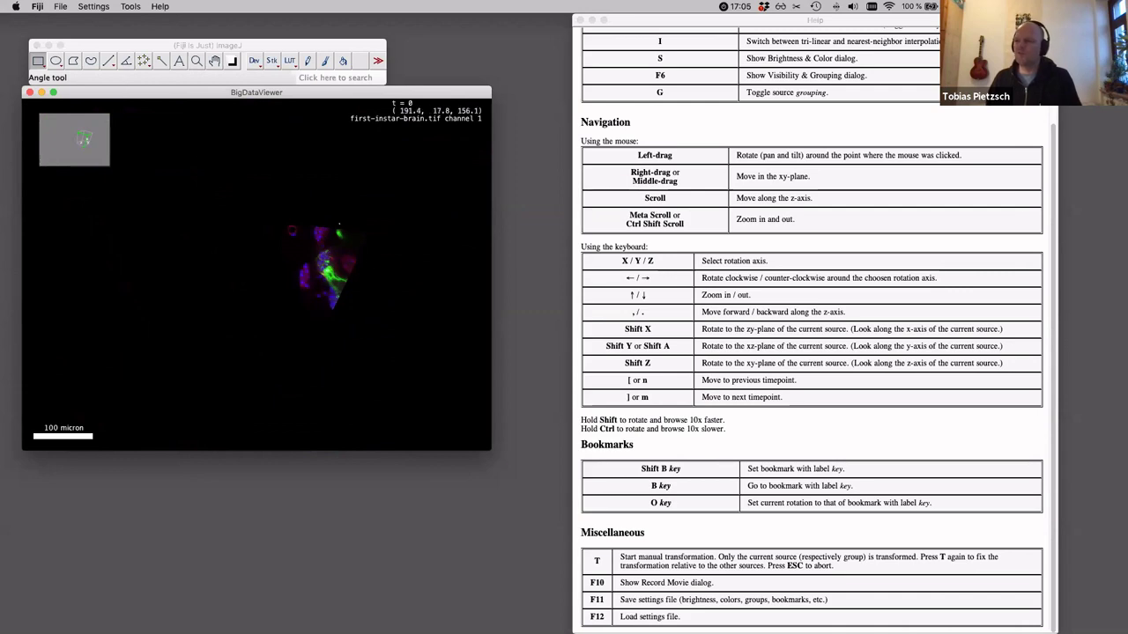
- Zoom in on the oblique slice until individual voxels can be inspected, and rotate the view slightly around the current axis
key(Up)
key(Up)
key(Up)
key(Up)
key(Up)
key(Up)
key(Up)
key(Up)
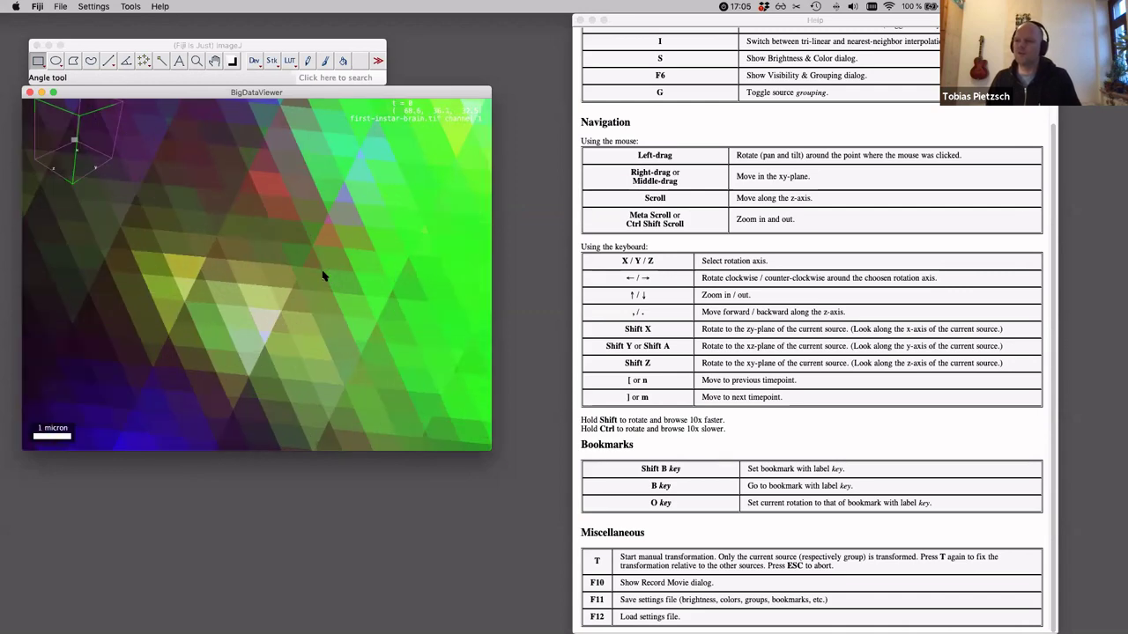
key(Up)
key(Up)
key(Up)
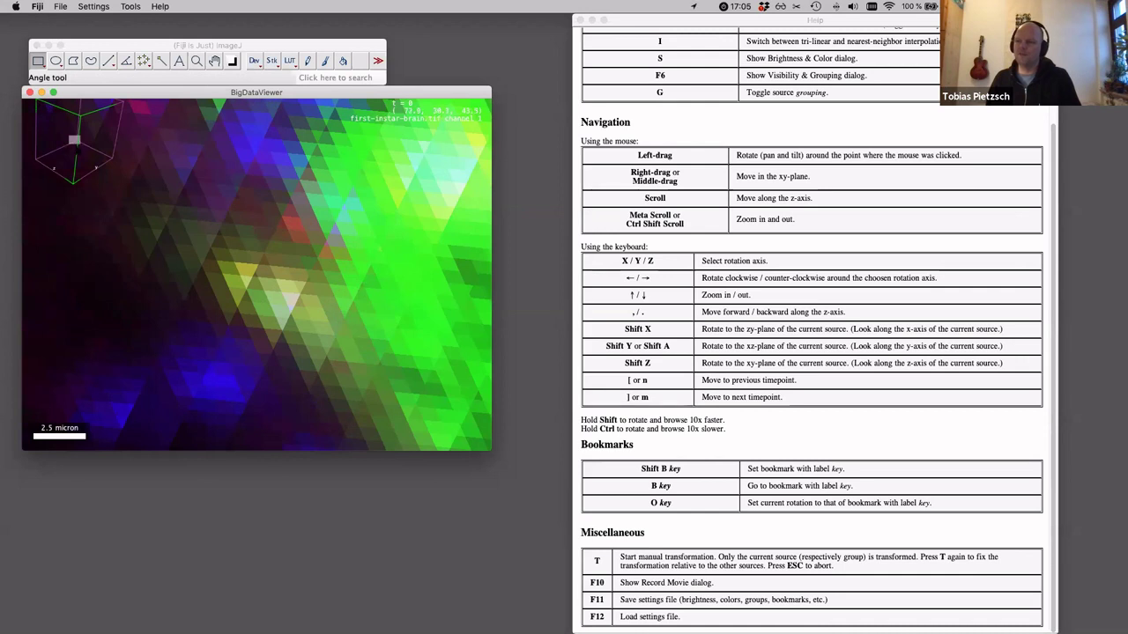
key(Left)
key(Left)
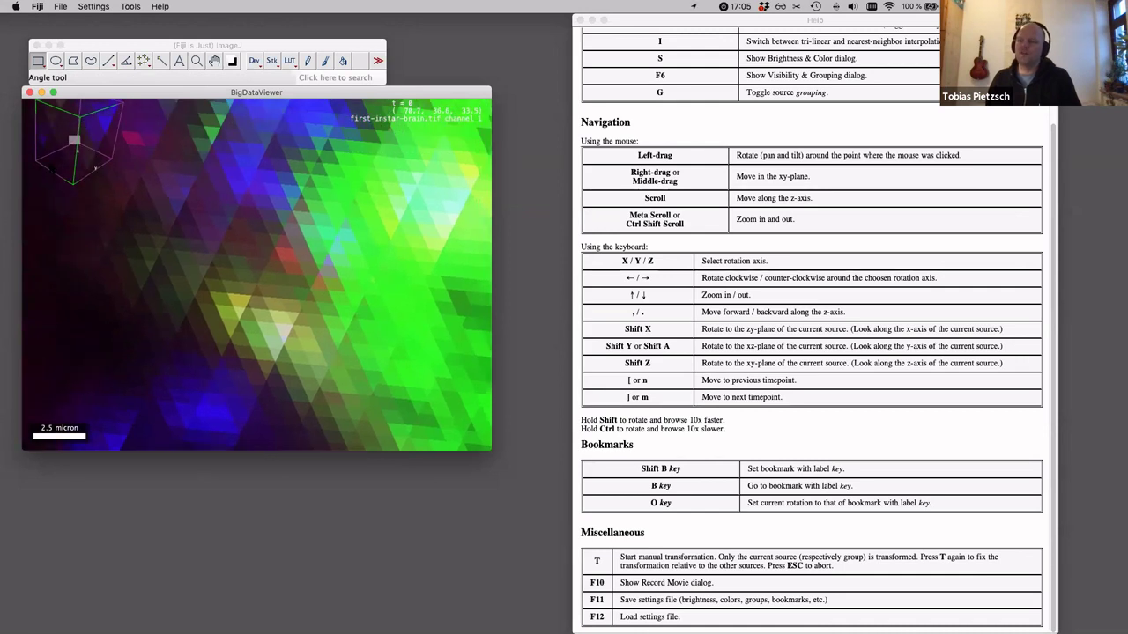
- Rotate the magnified oblique slice around the current axis and shift it slightly along the z-axis
key(Left)
key(Left)
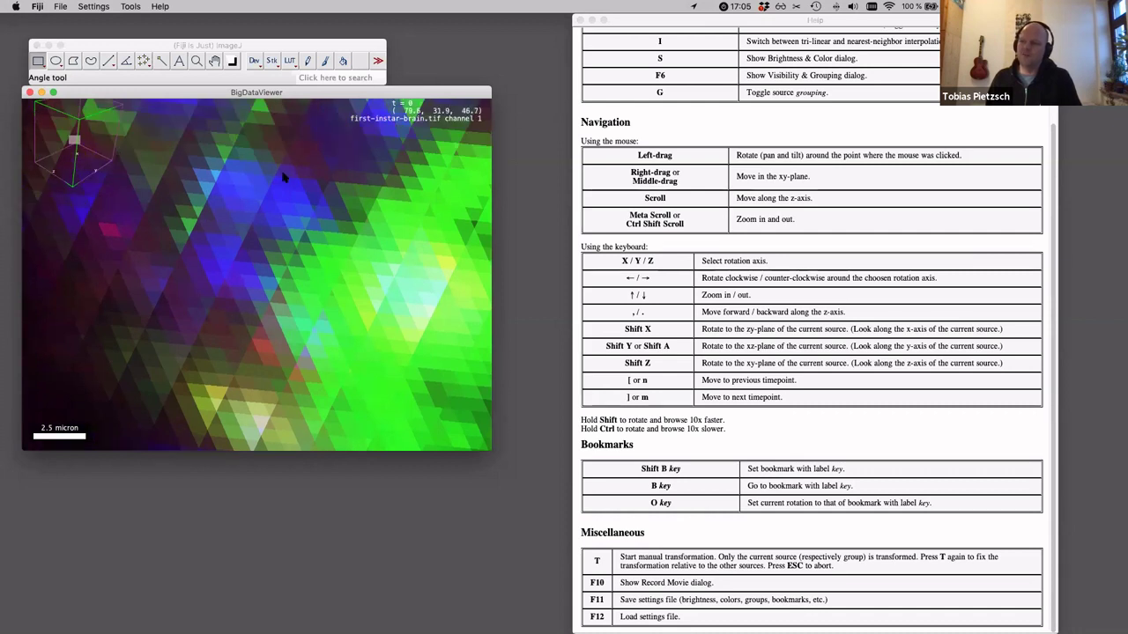
scroll(35, 108, down, 2)
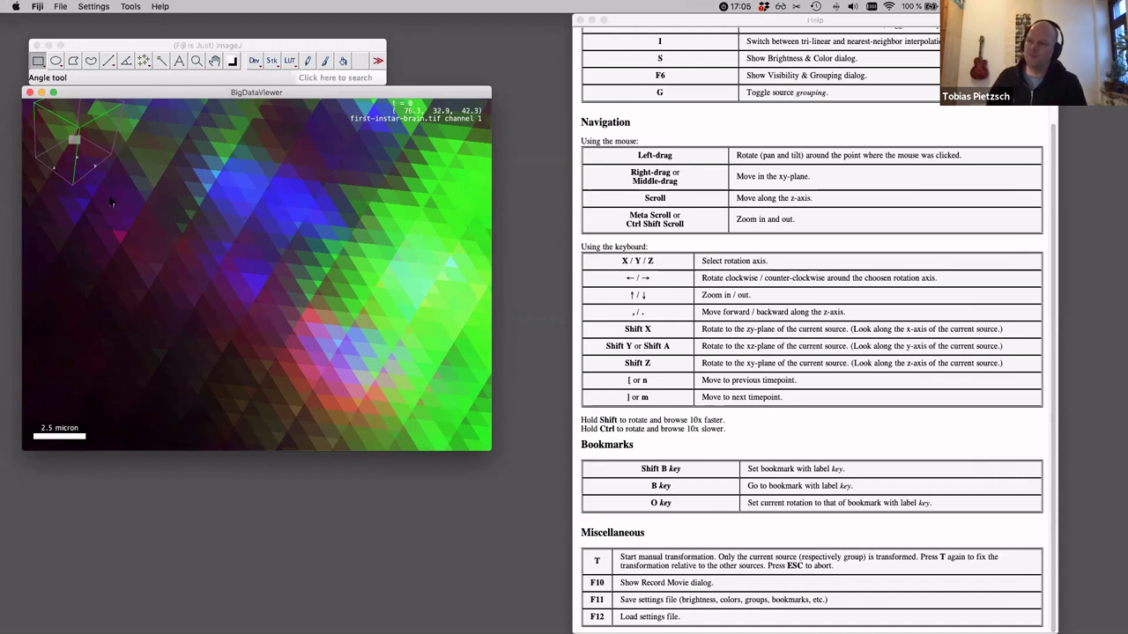
scroll(111, 203, down, 2)
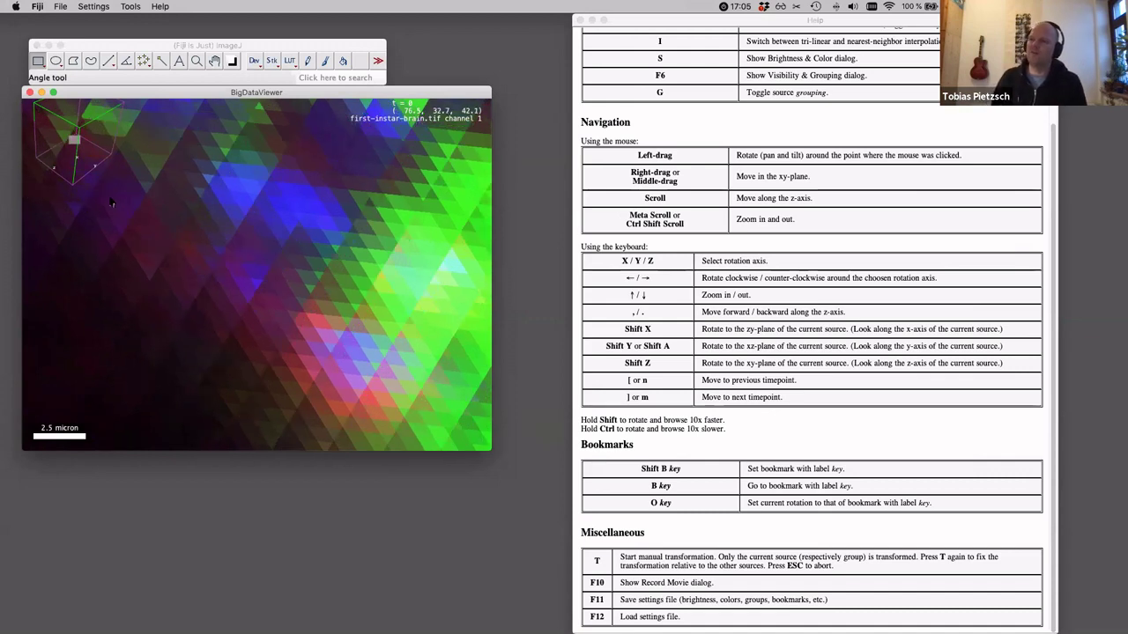
- Zoom in until a few voxels fill the viewer, and zoom back out until the oblique brain slice fits
key(Up)
key(Up)
key(Up)
key(Up)
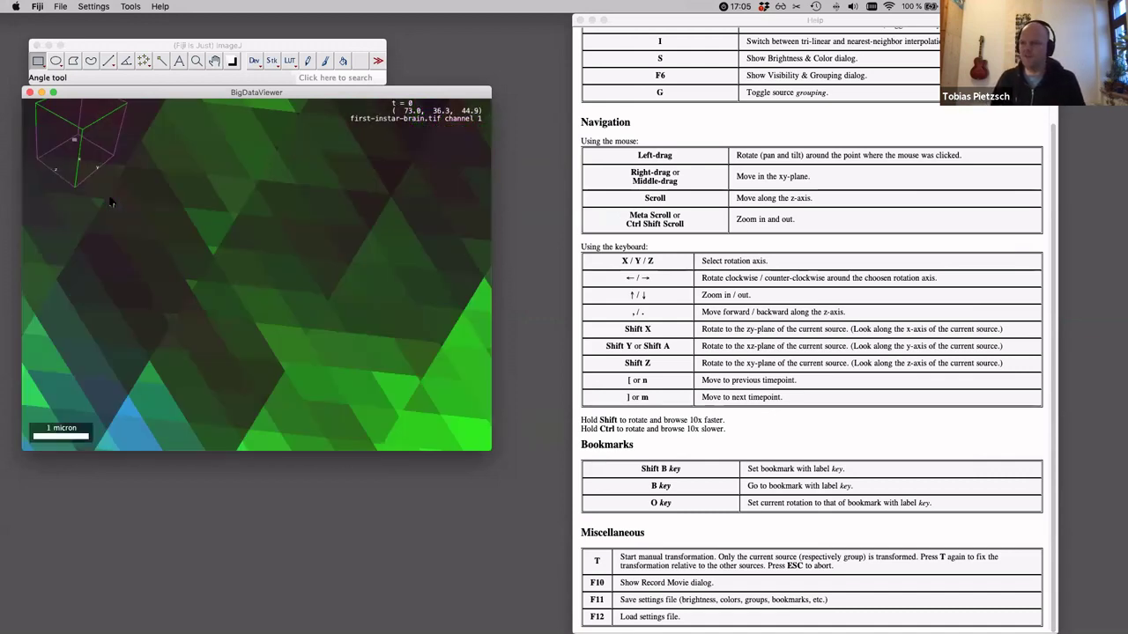
key(Down)
key(Down)
key(Down)
key(Down)
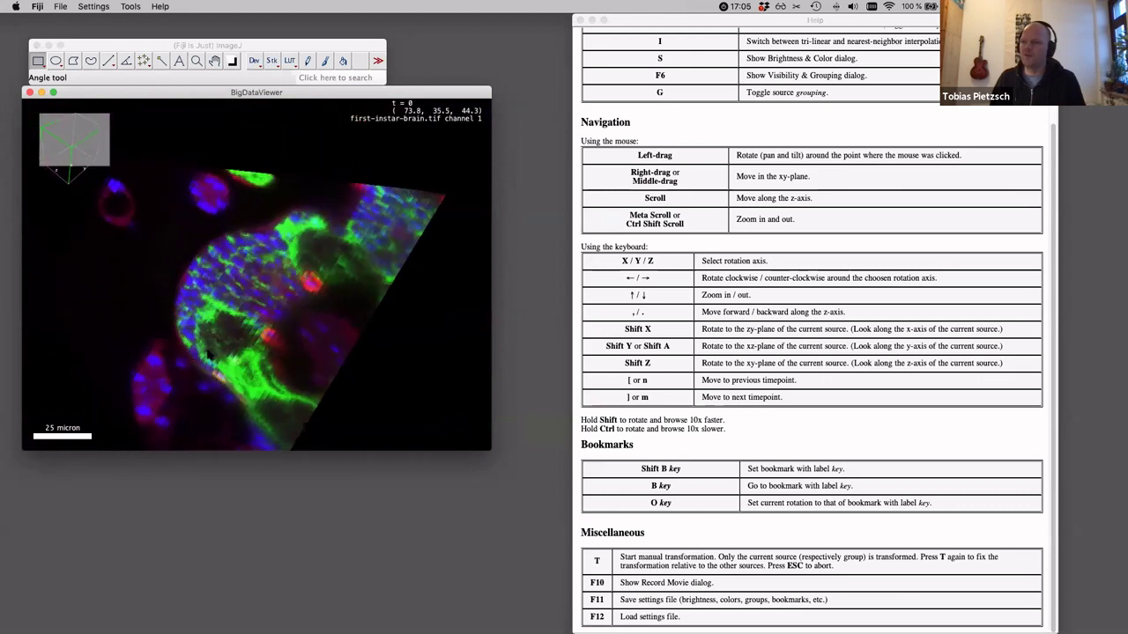
- Browse back and forth through the brain along the z-axis while keeping the oblique slicing orientation
key(Right)
key(Right)
key(Right)
key(Right)
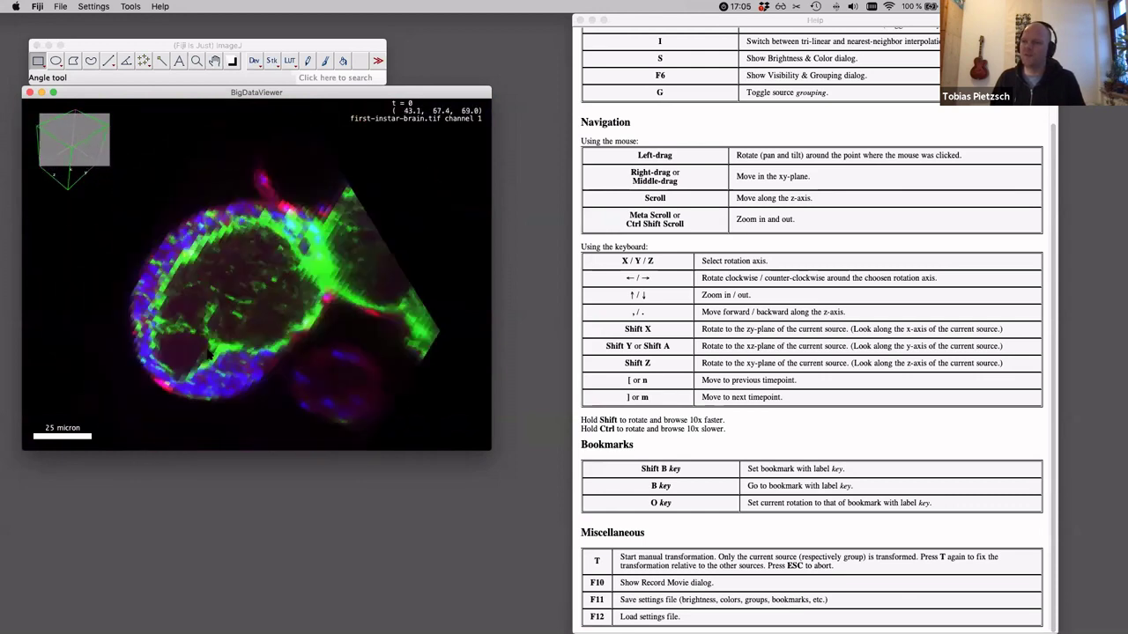
key(comma)
key(comma)
key(comma)
key(comma)
key(period)
key(period)
key(period)
key(period)
key(period)
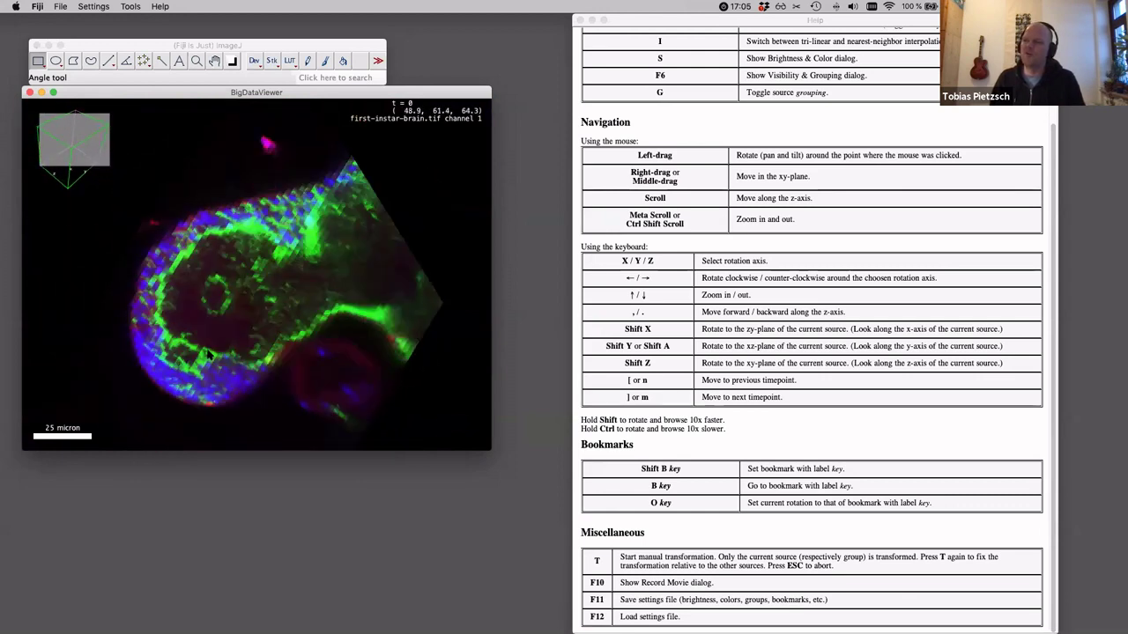
key(Right)
key(Right)
key(Right)
key(Right)
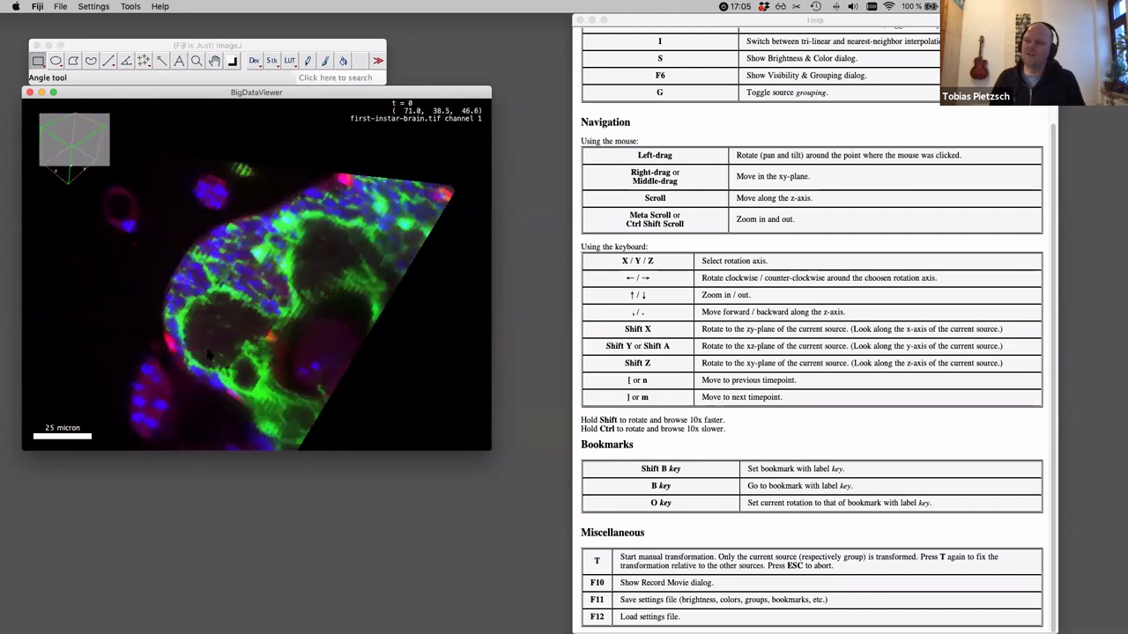
key(period)
key(period)
key(period)
key(period)
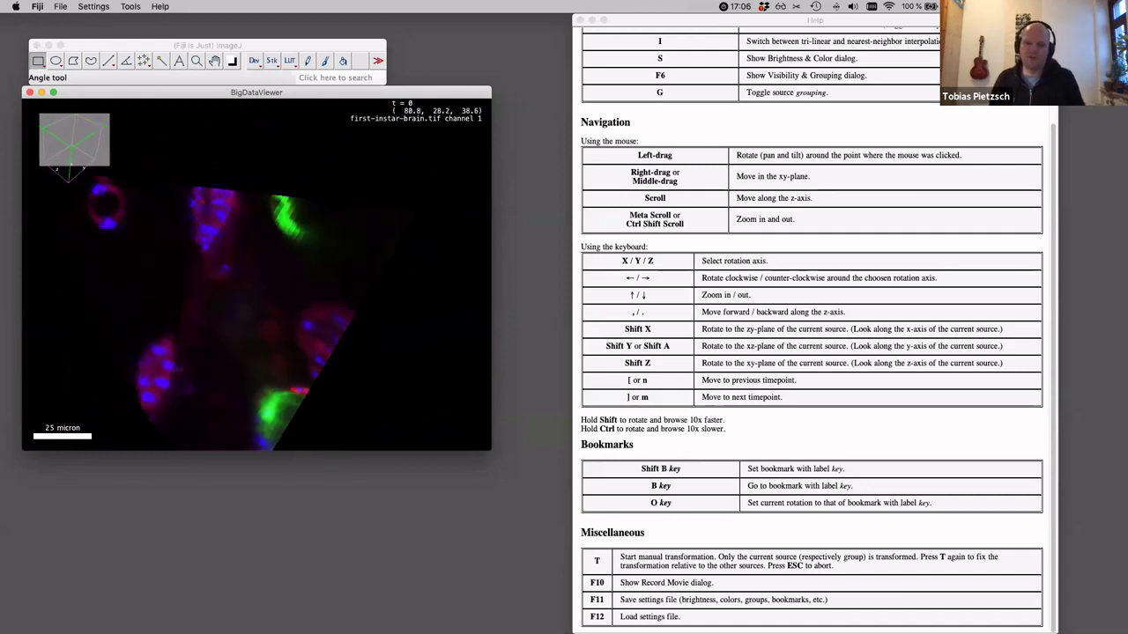
key(Right)
key(Right)
key(Right)
key(Right)
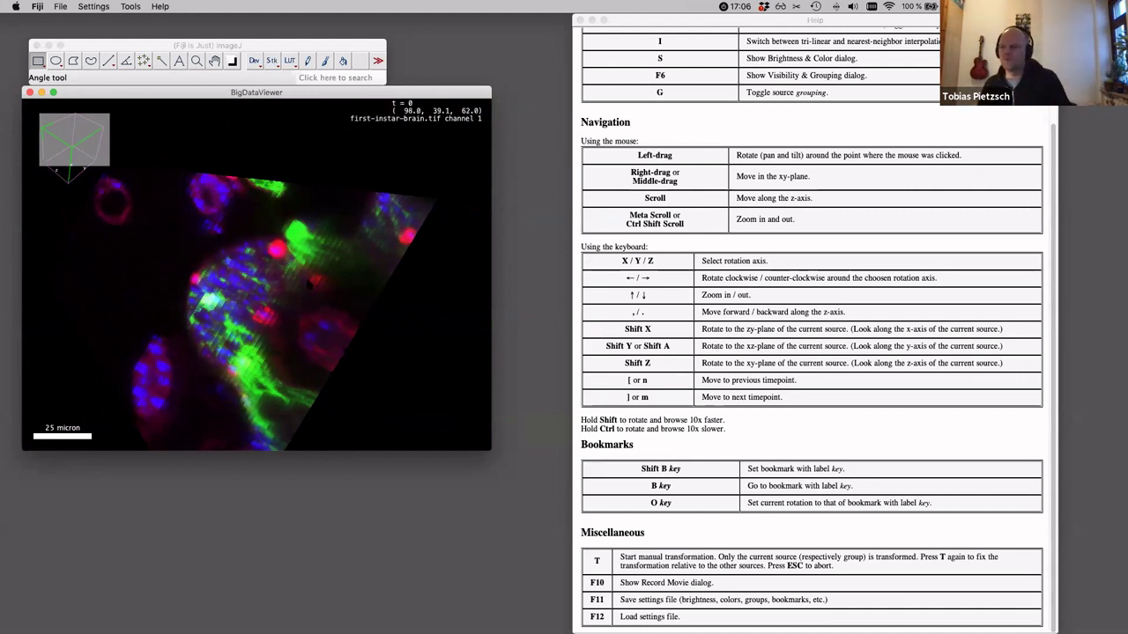
- Pan the oblique slice around in the xy-plane and move to a neighbouring slice along the z-axis
key(Right)
key(Right)
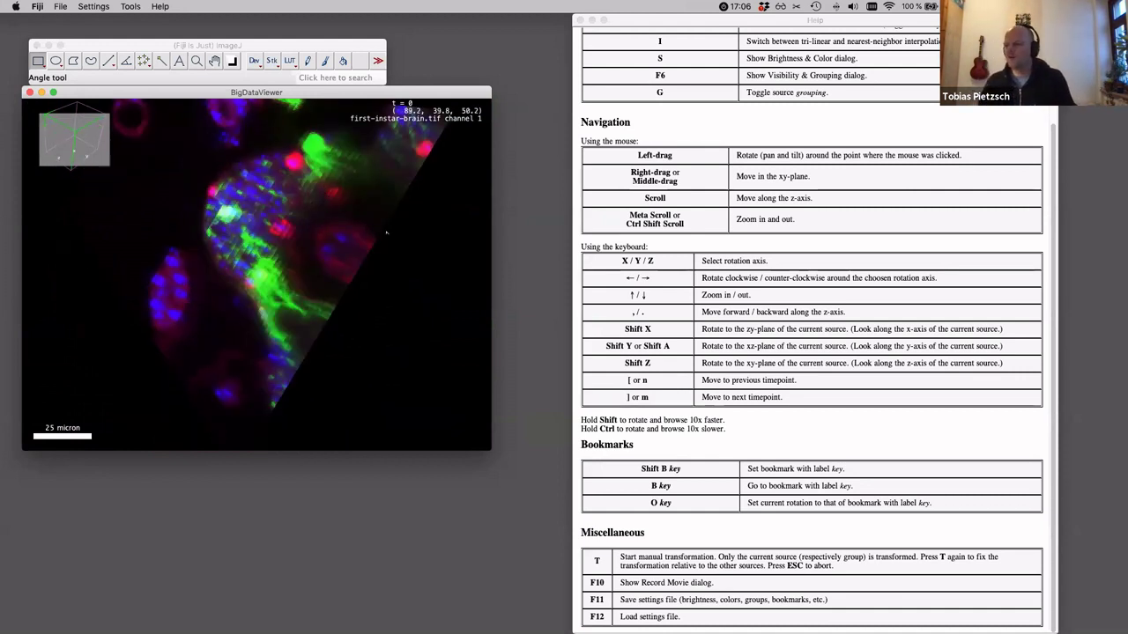
key(Right)
key(Right)
key(Right)
key(Right)
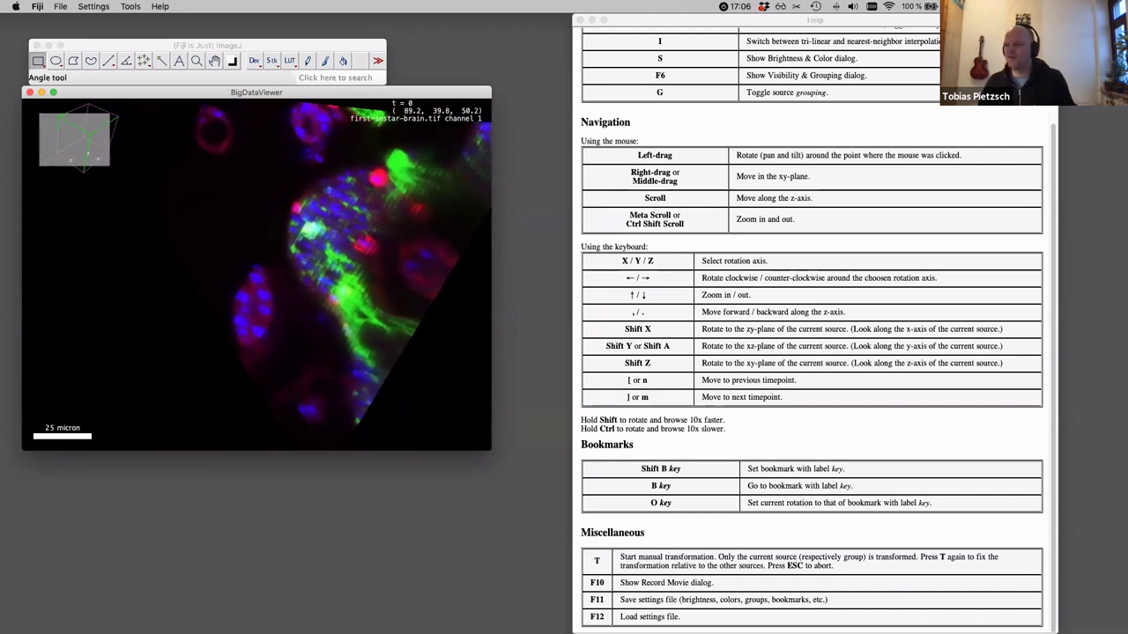
key(Right)
key(Right)
key(Right)
key(Right)
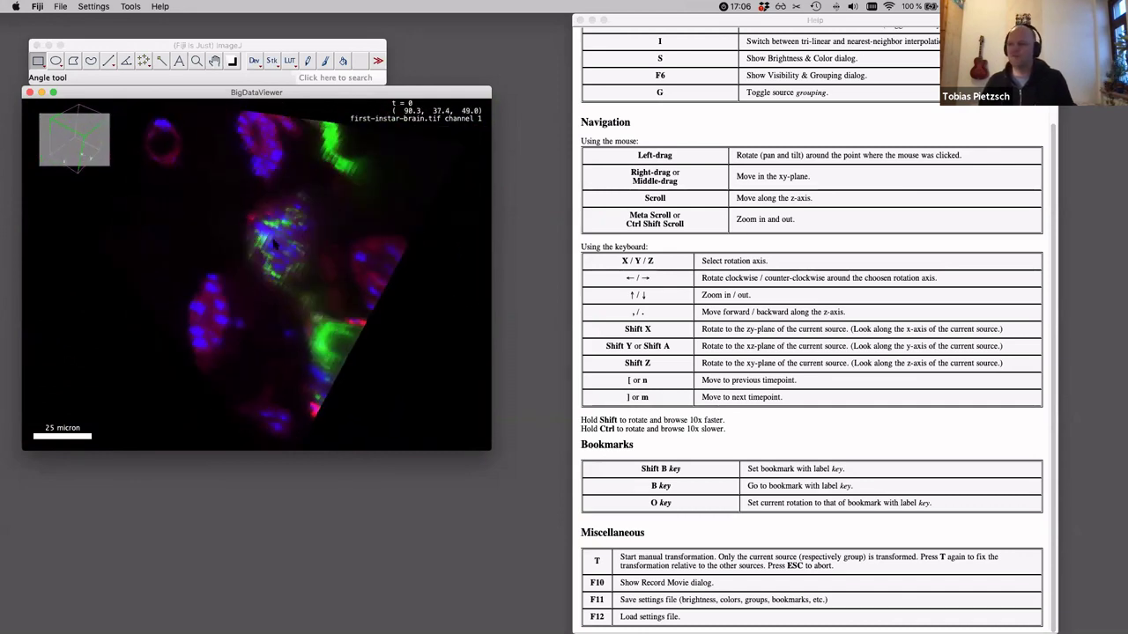
- Rotate the volume to a different oblique orientation and pan the brain towards the middle of the viewer
key(Right)
key(Right)
key(Right)
key(Right)
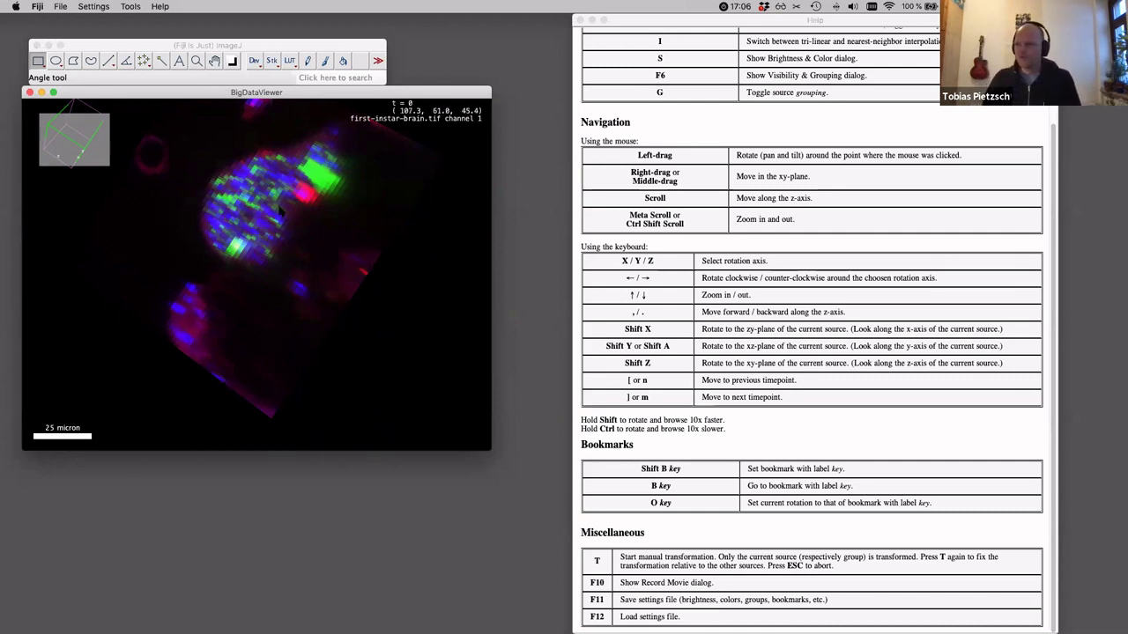
drag(282, 213, 286, 262)
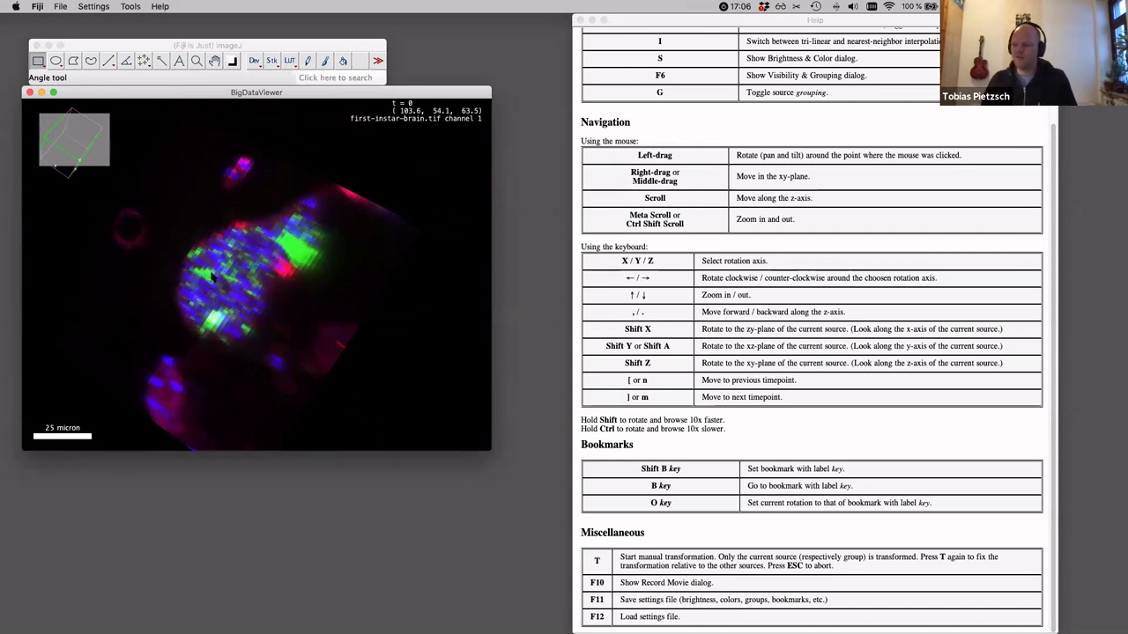
key(Right)
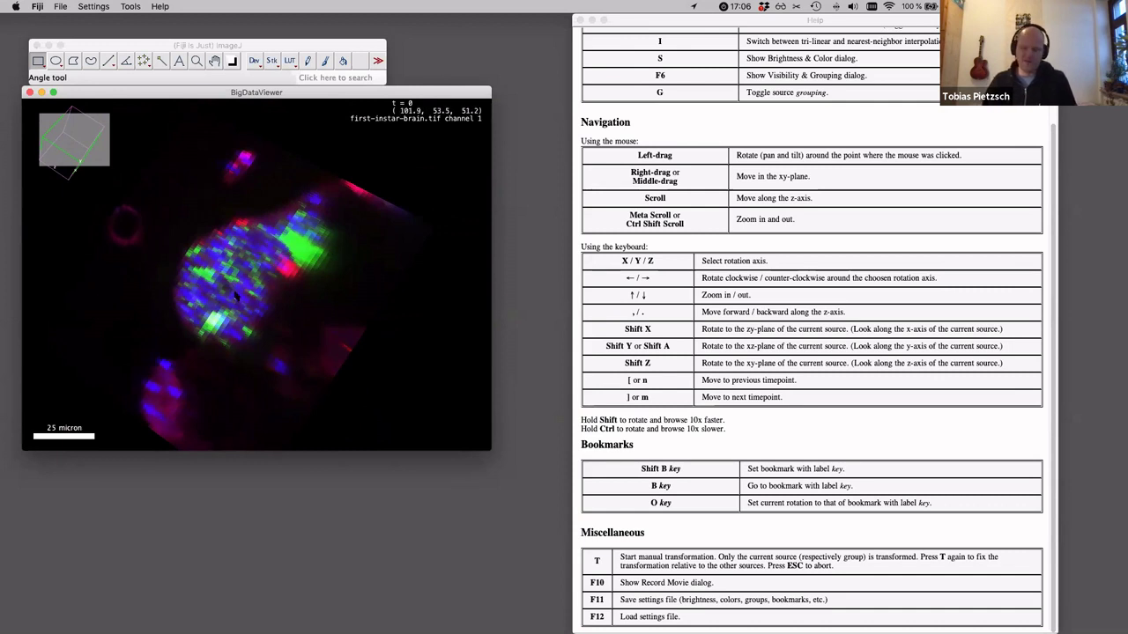
- Align the view with the source's xy-plane, switch to its zy-plane, and return to the xy-plane
key(shift+z)
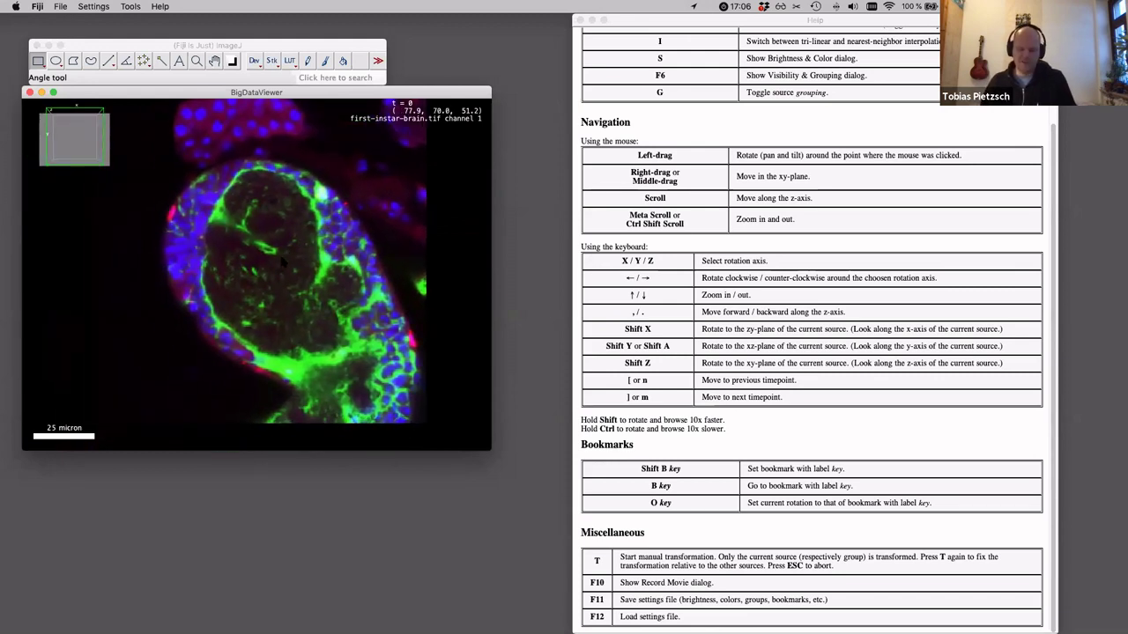
key(shift+x)
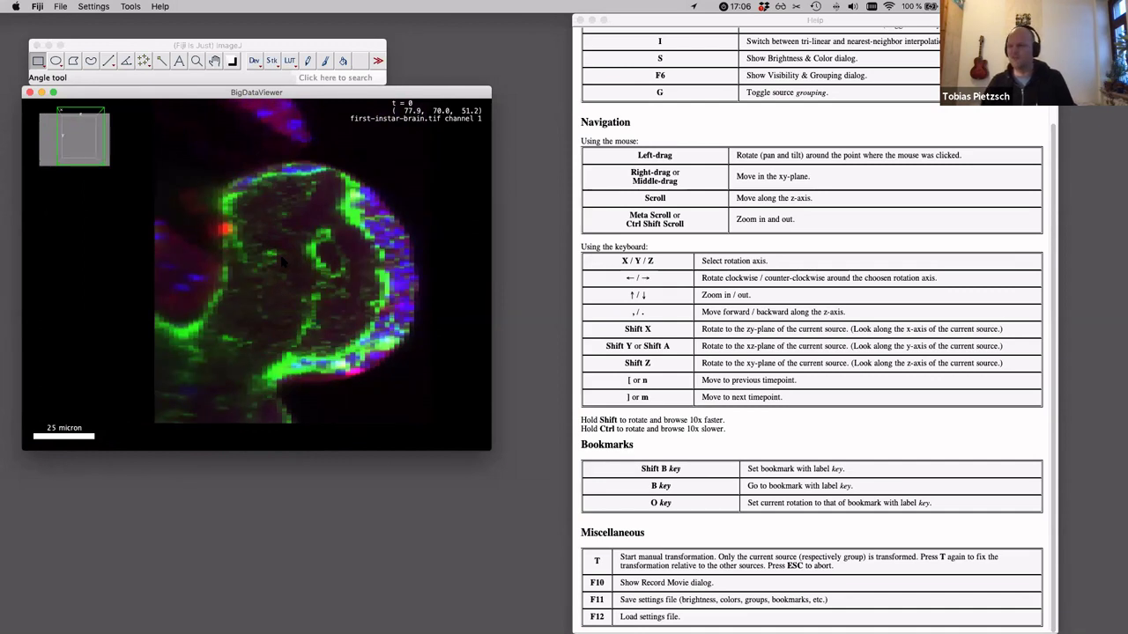
key(shift+z)
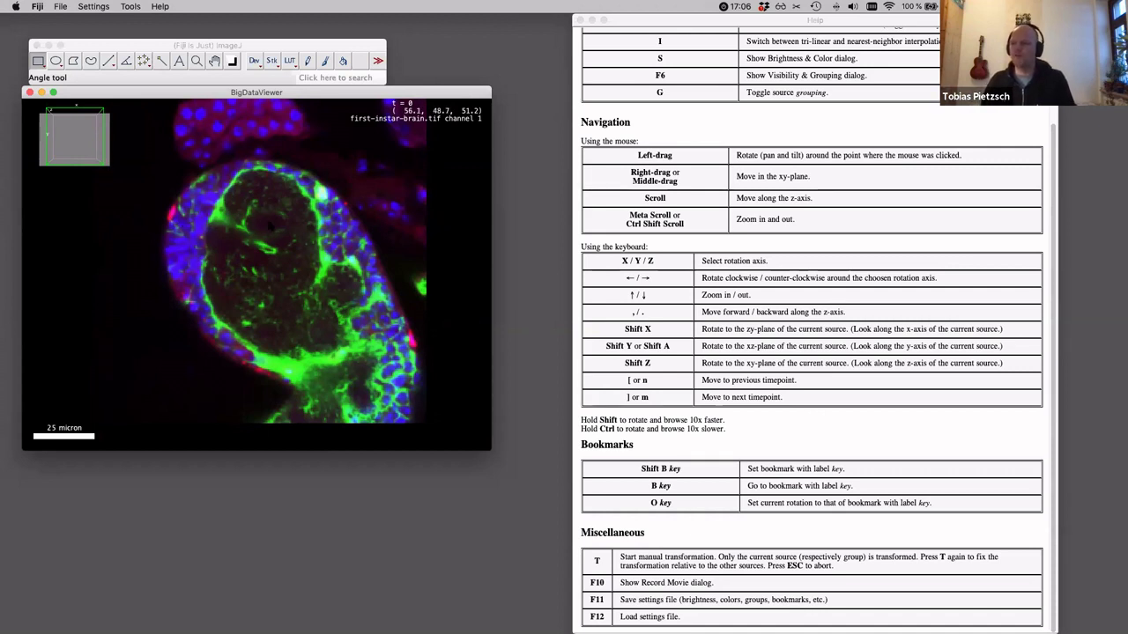
- Pan the brain slightly and alternate between the axis-aligned views around the red spot on its outer edge, ending in the xy-plane
drag(175, 215, 199, 231)
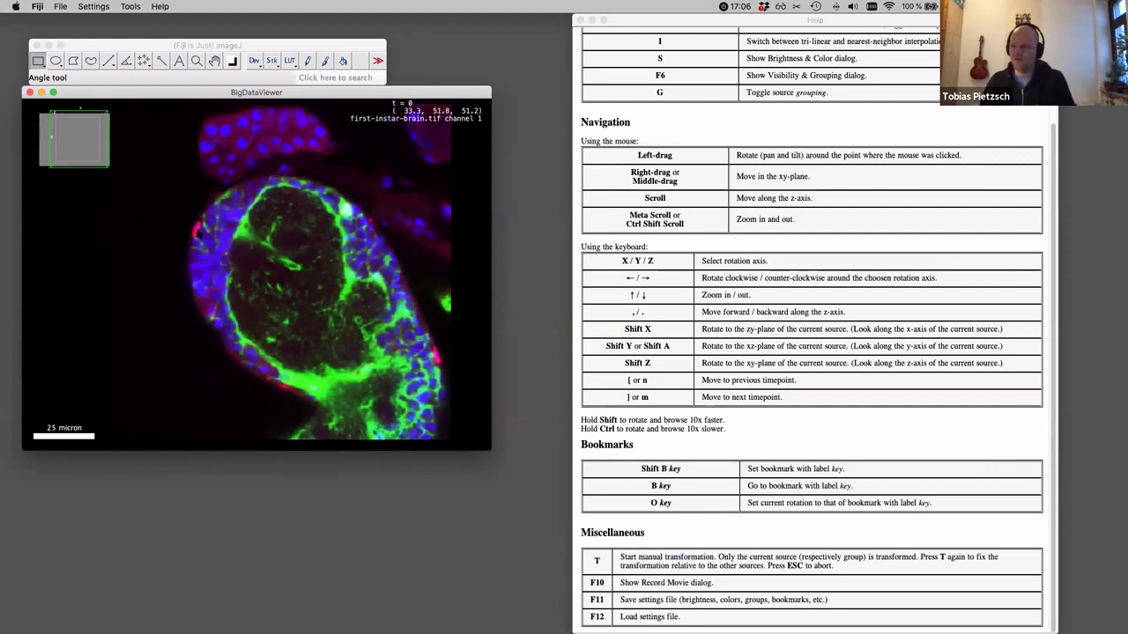
key(shift+x)
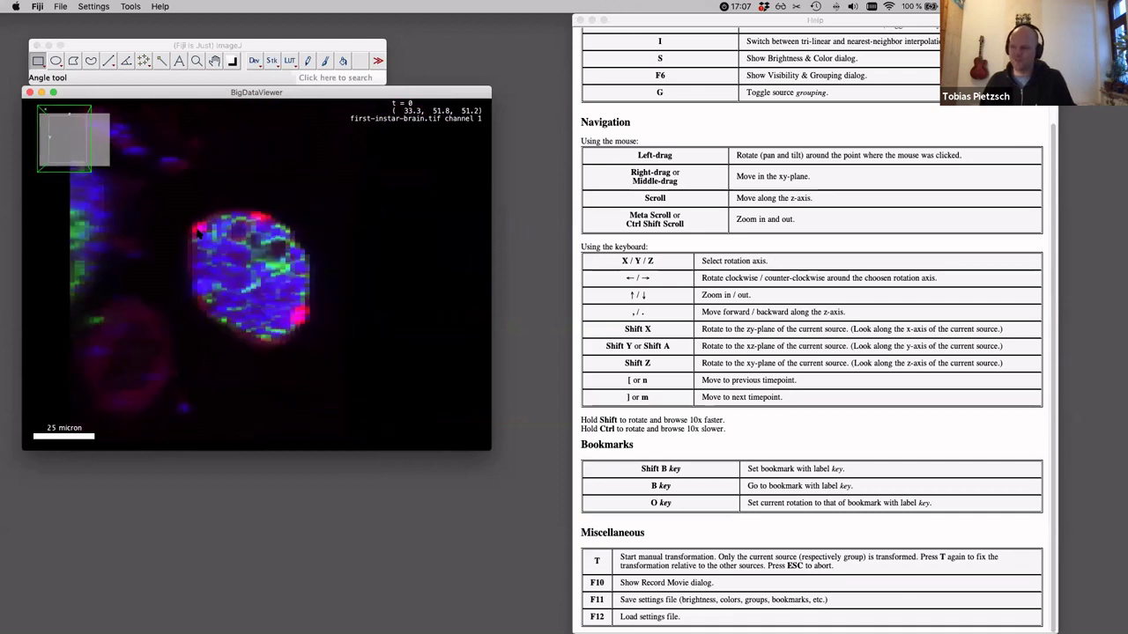
scroll(200, 232, down, 6)
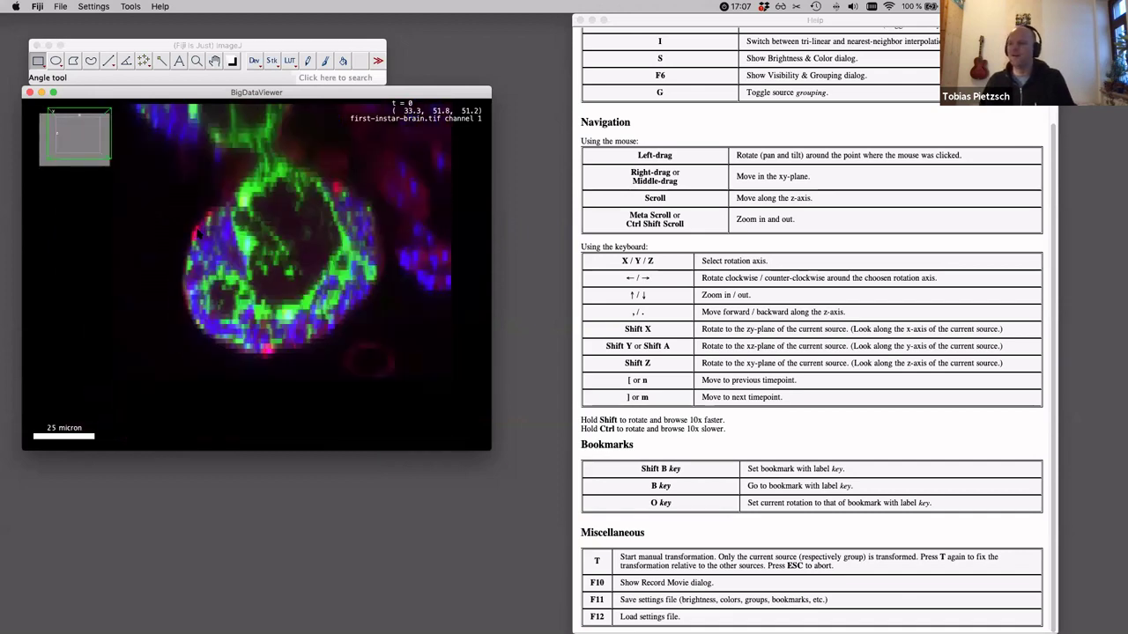
scroll(200, 232, down, 8)
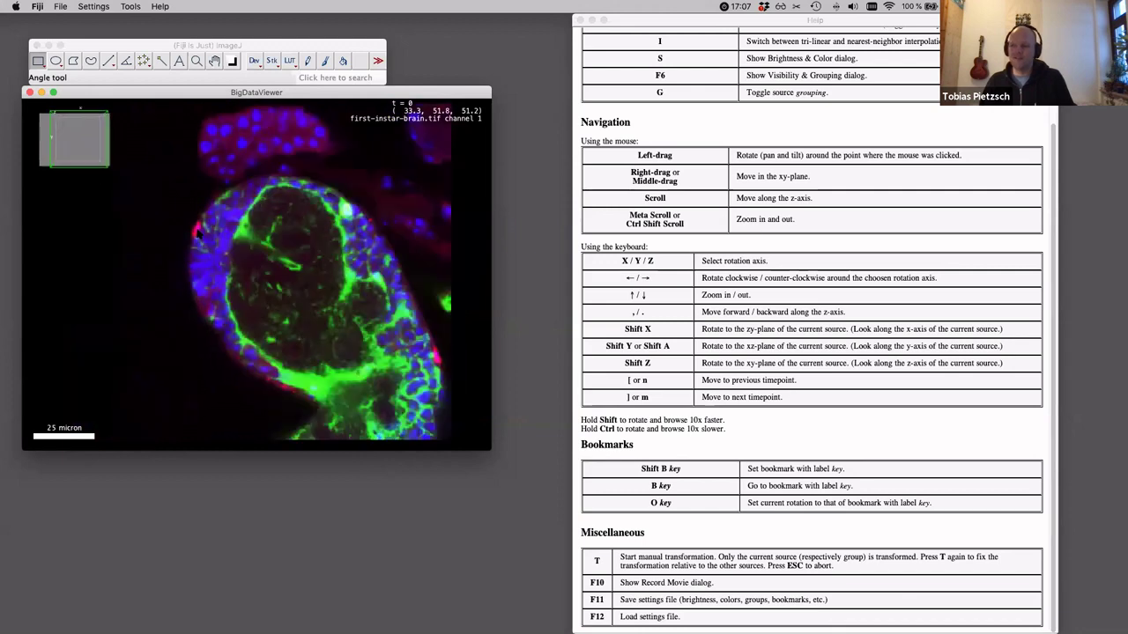
scroll(199, 232, down, 8)
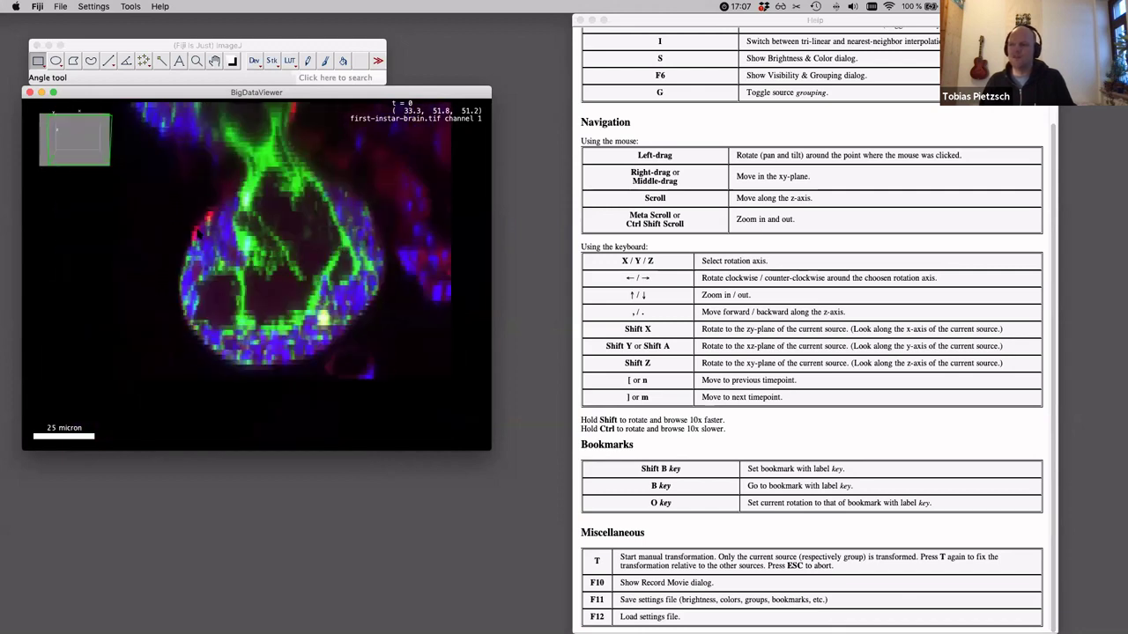
scroll(199, 231, down, 8)
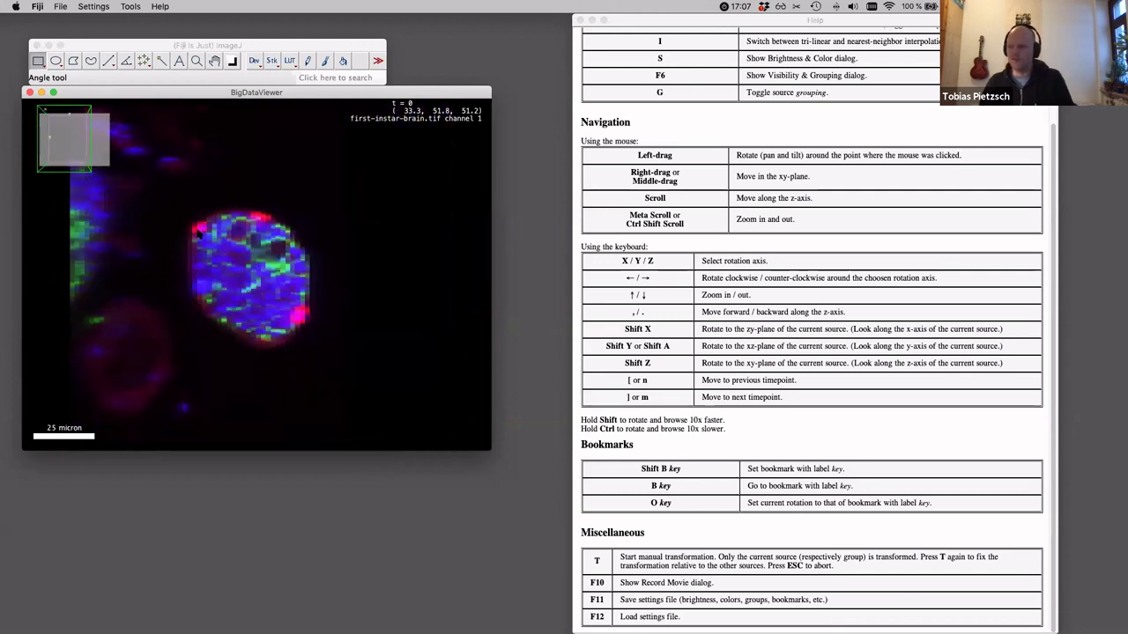
scroll(199, 231, down, 5)
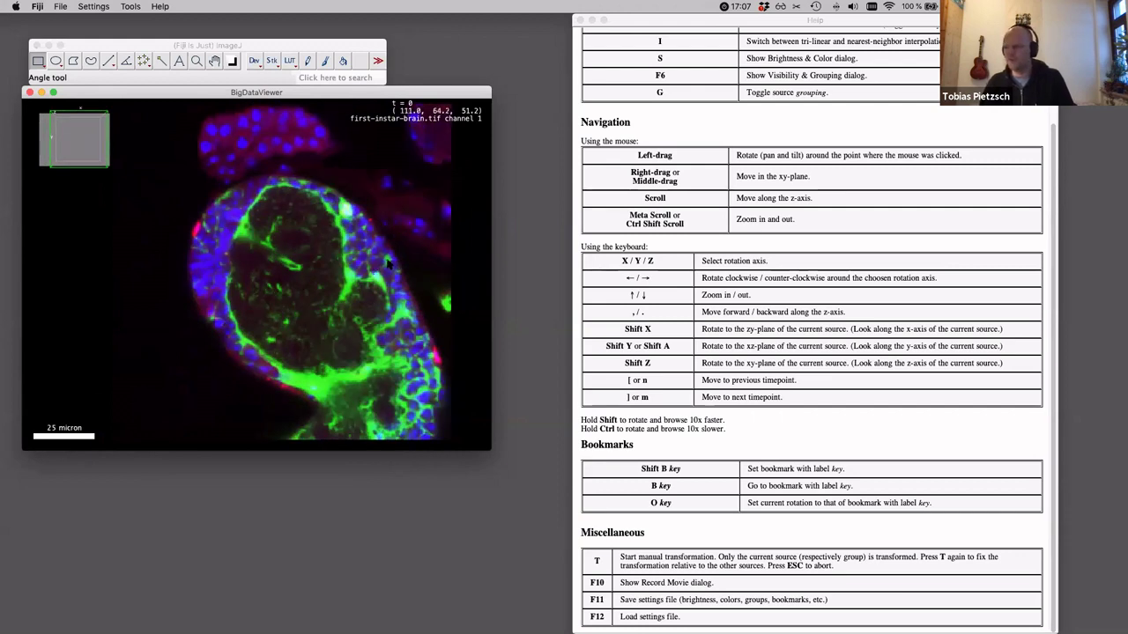
- Rotate the view towards the xz-plane around a point on the brain's opposite edge and realign it to the xy-plane
key(Right)
key(Right)
key(Right)
key(Right)
key(Right)
key(Right)
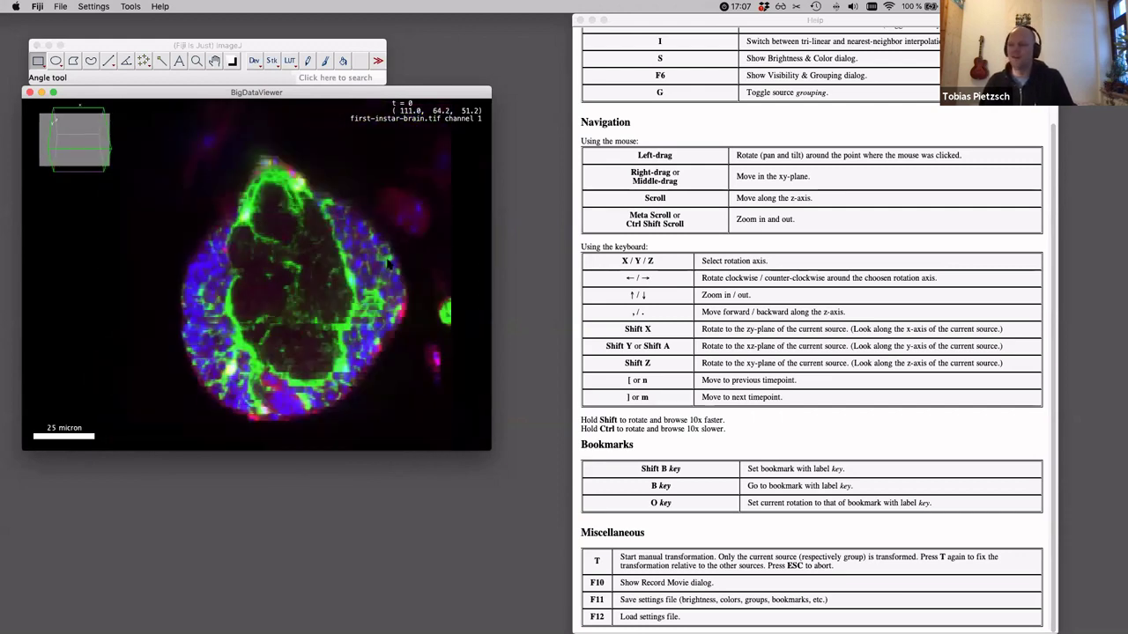
key(shift+z)
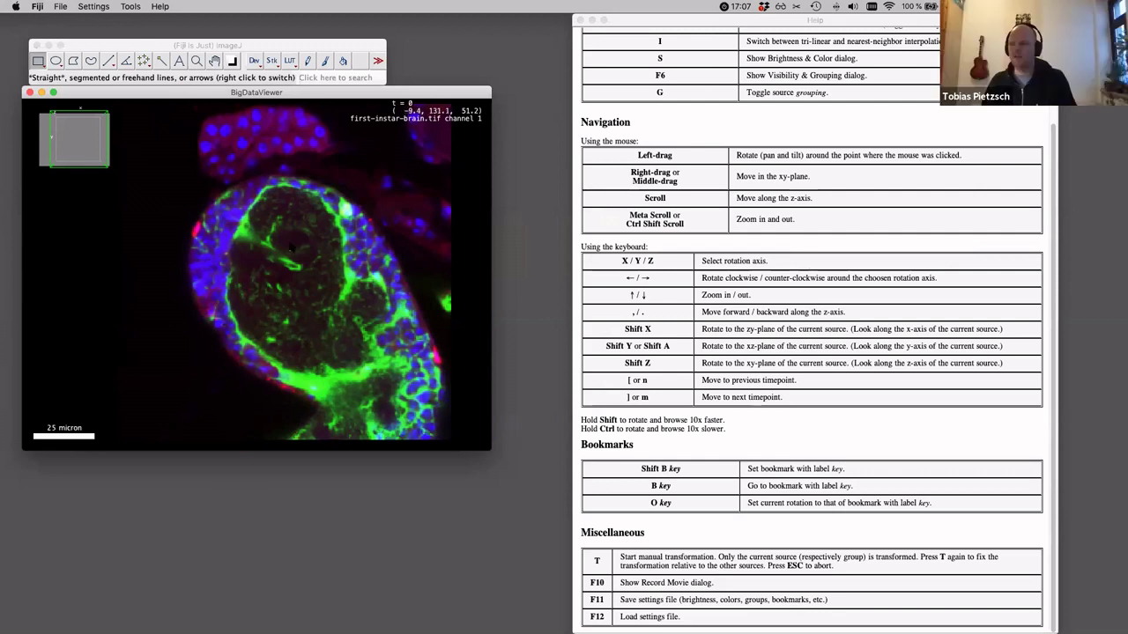
- Pan the brain within the xy-plane and move slightly along the z-axis
drag(293, 248, 80, 436)
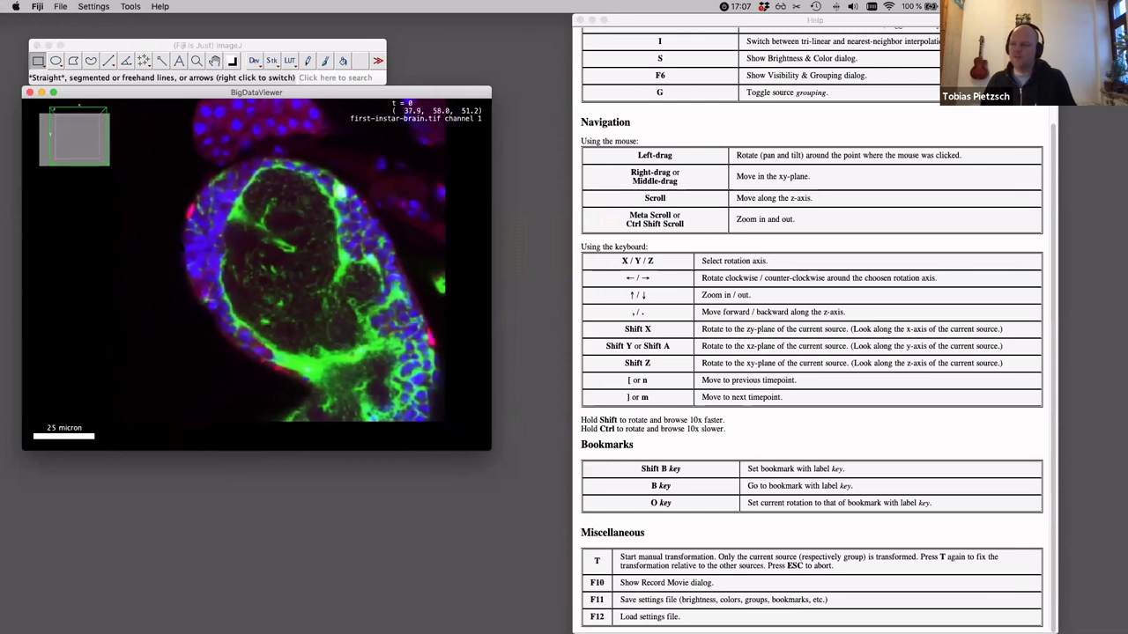
drag(202, 230, 245, 295)
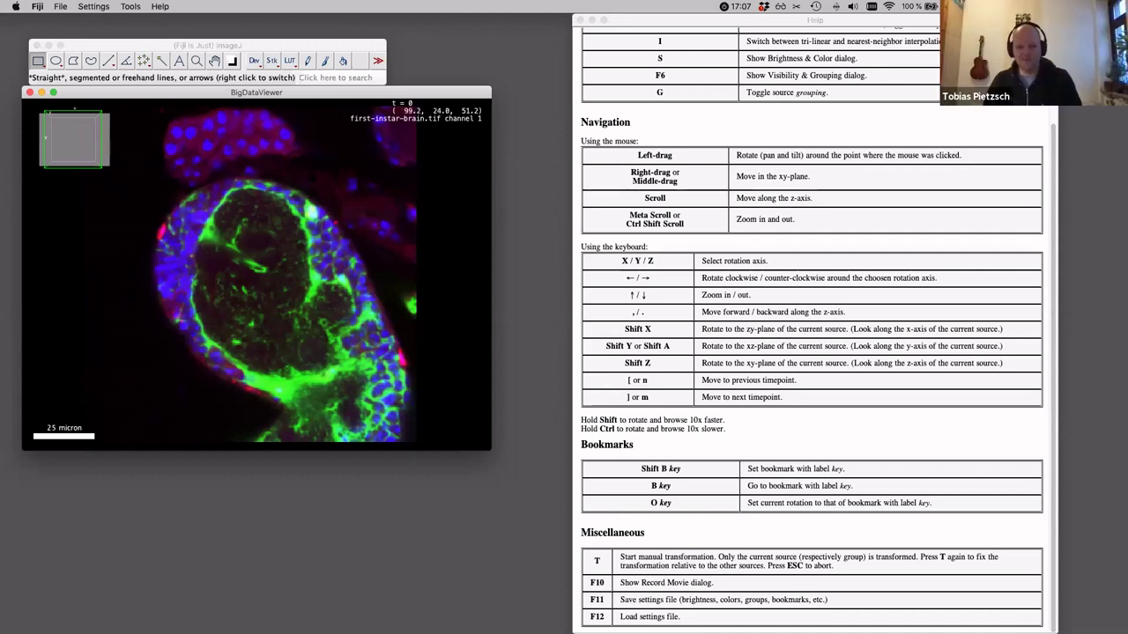
scroll(61, 221, down, 1)
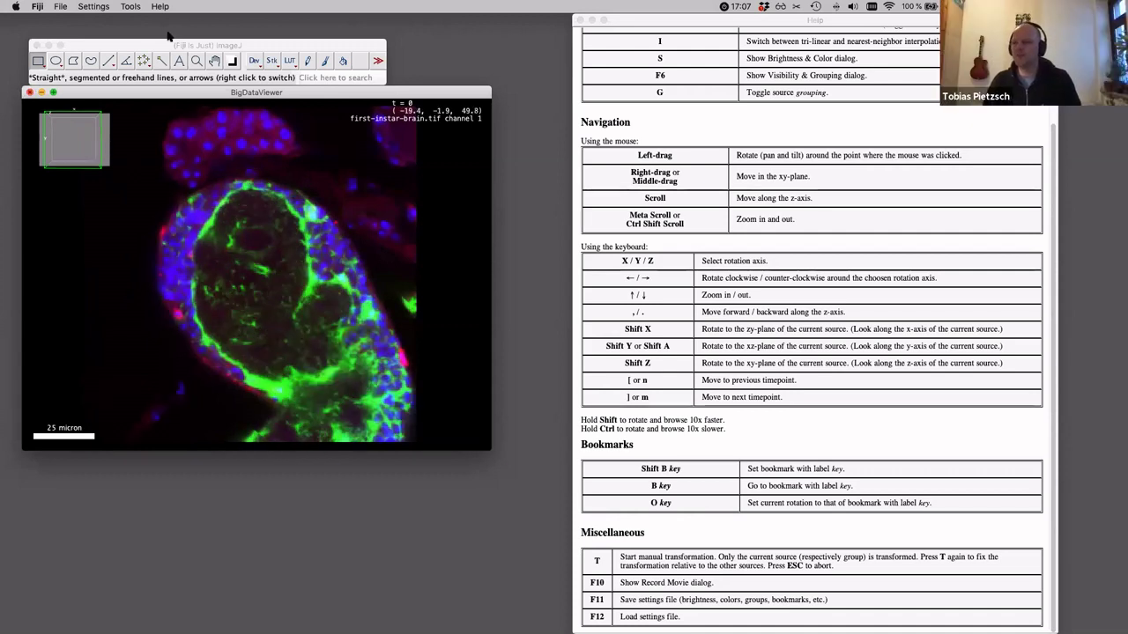
- Close the brain viewer and open the XML/HDF5 dataset 111010_weber_full.xml from the data folder in BigDataViewer
click(30, 92)
click(213, 44)
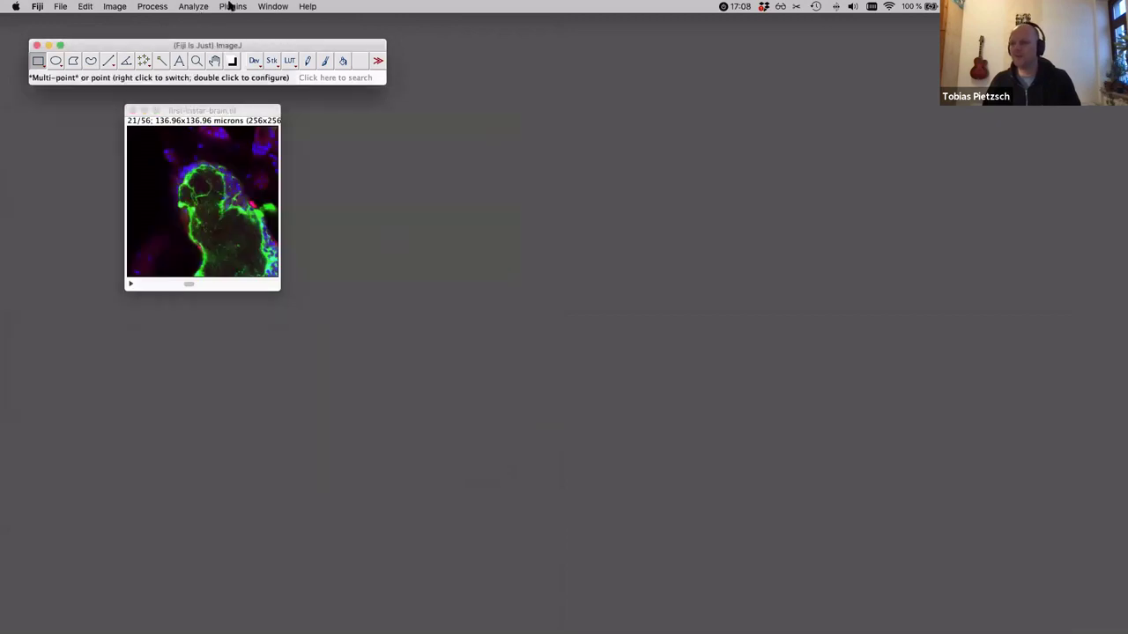
click(232, 6)
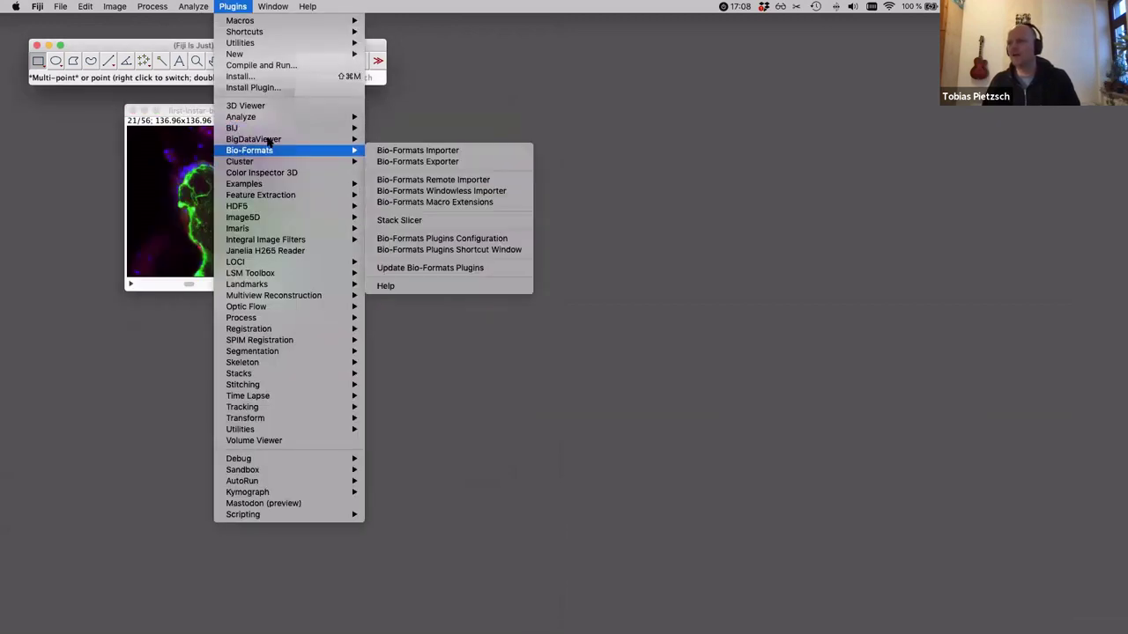
mouse_move(264, 139)
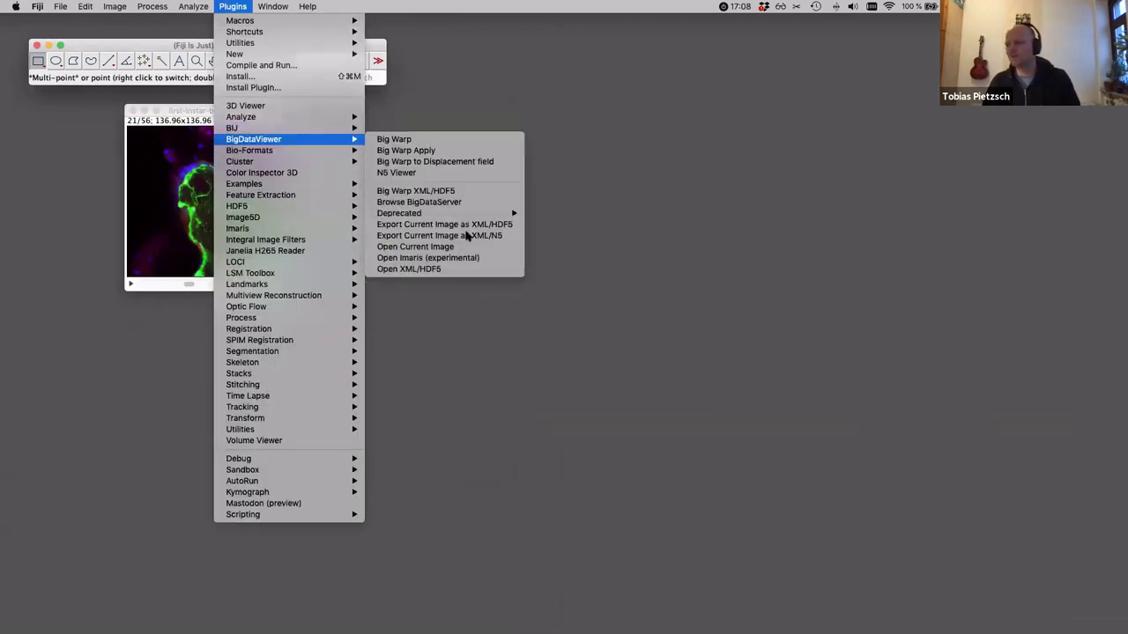
click(447, 269)
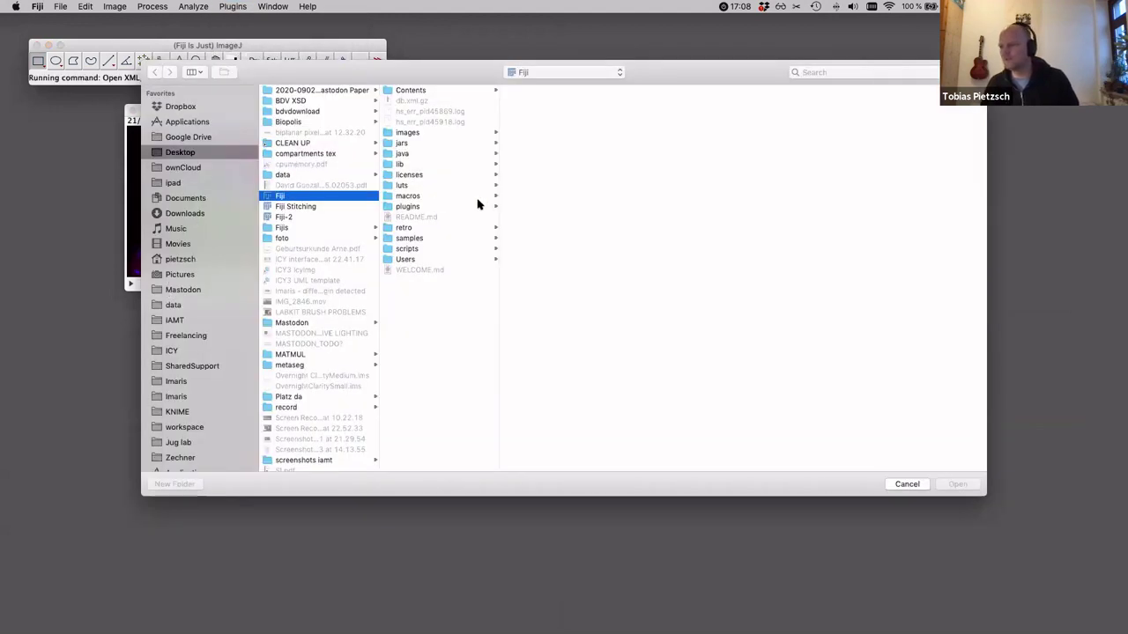
click(173, 305)
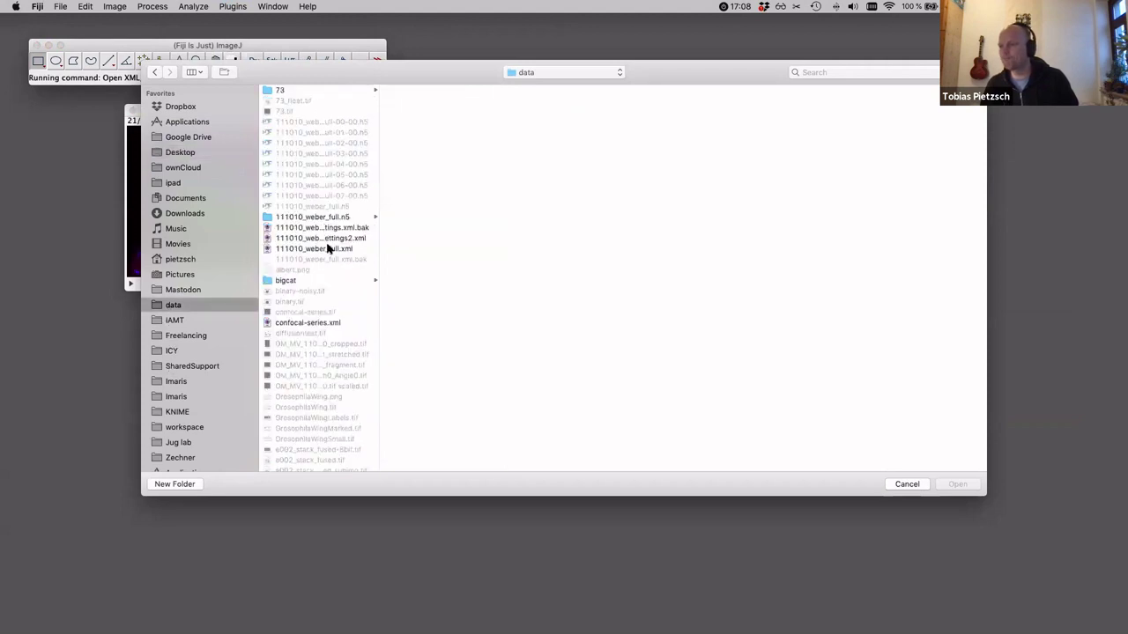
double_click(327, 249)
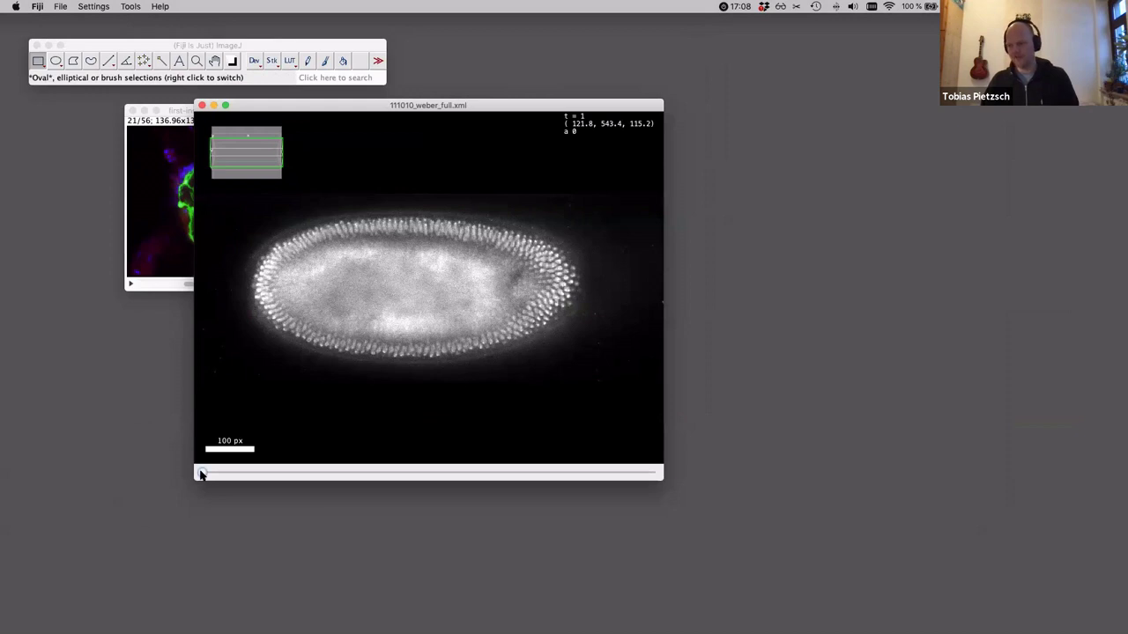
- Show all sources in fused mode and rotate the embryo until the view cuts across its long axis
mouse_move(201, 475)
mouse_down()
mouse_move(602, 472)
mouse_move(224, 501)
mouse_move(206, 496)
mouse_move(613, 473)
mouse_move(347, 474)
mouse_move(642, 473)
mouse_move(202, 473)
mouse_up()
key(f)
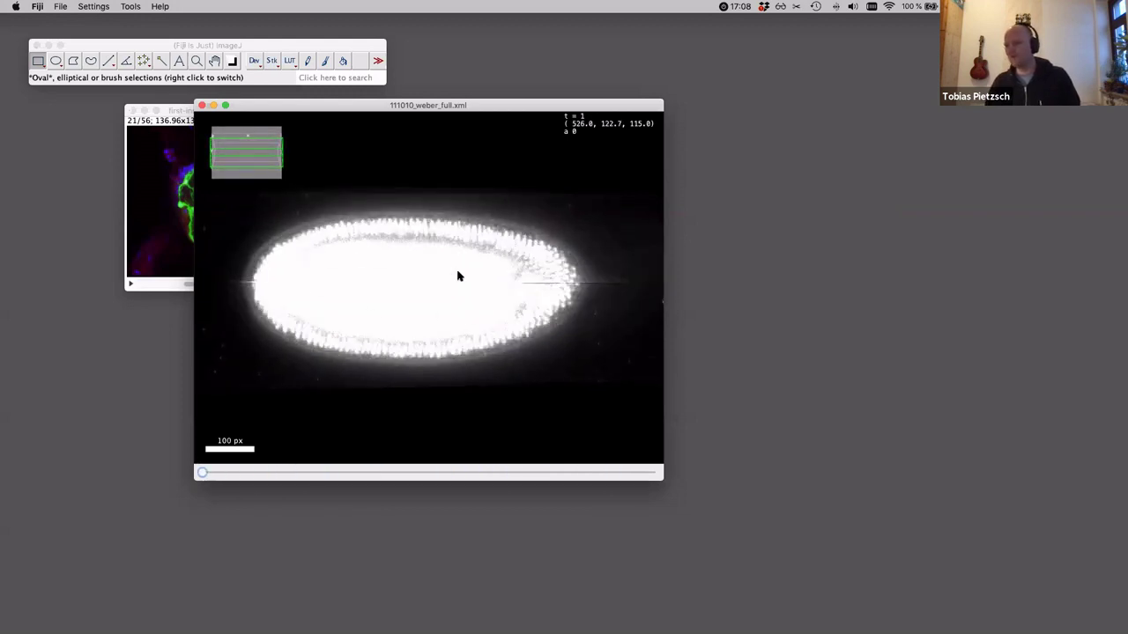
drag(458, 277, 350, 297)
drag(250, 160, 232, 167)
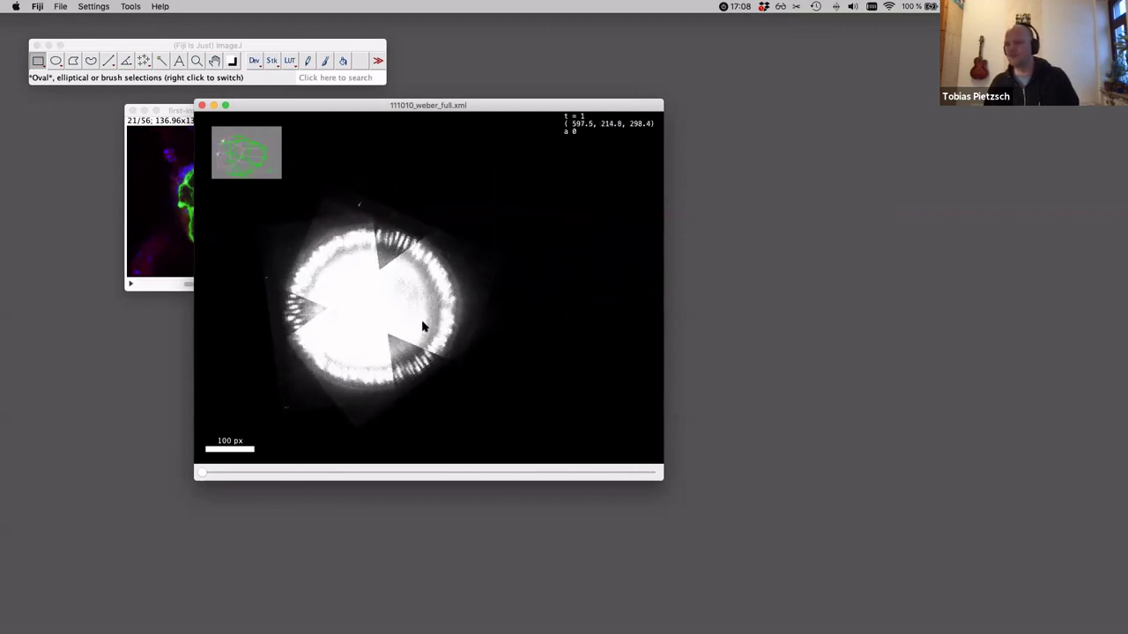
drag(422, 327, 339, 242)
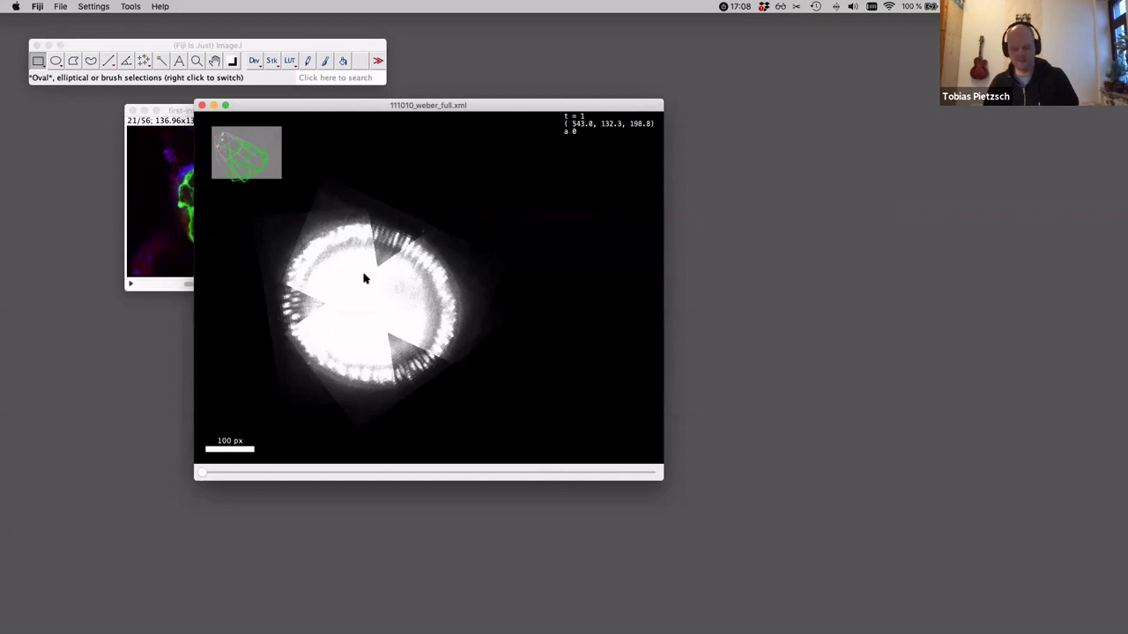
- Switch to single-source mode and step through the individual angle sources, ending on a 0
key(f)
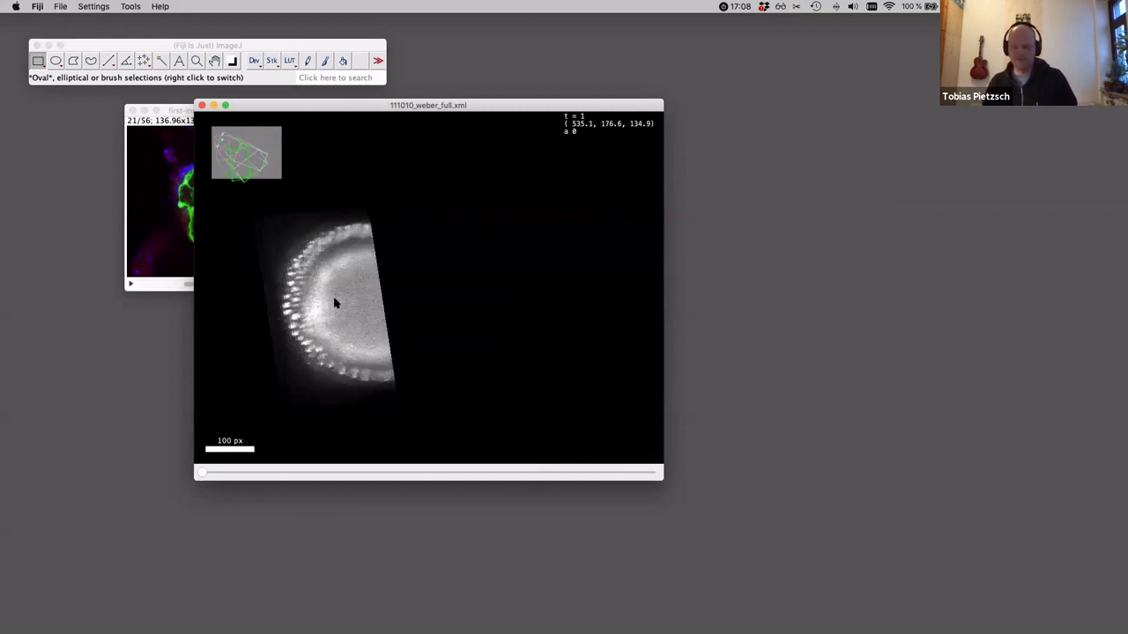
key(2)
key(3)
key(1)
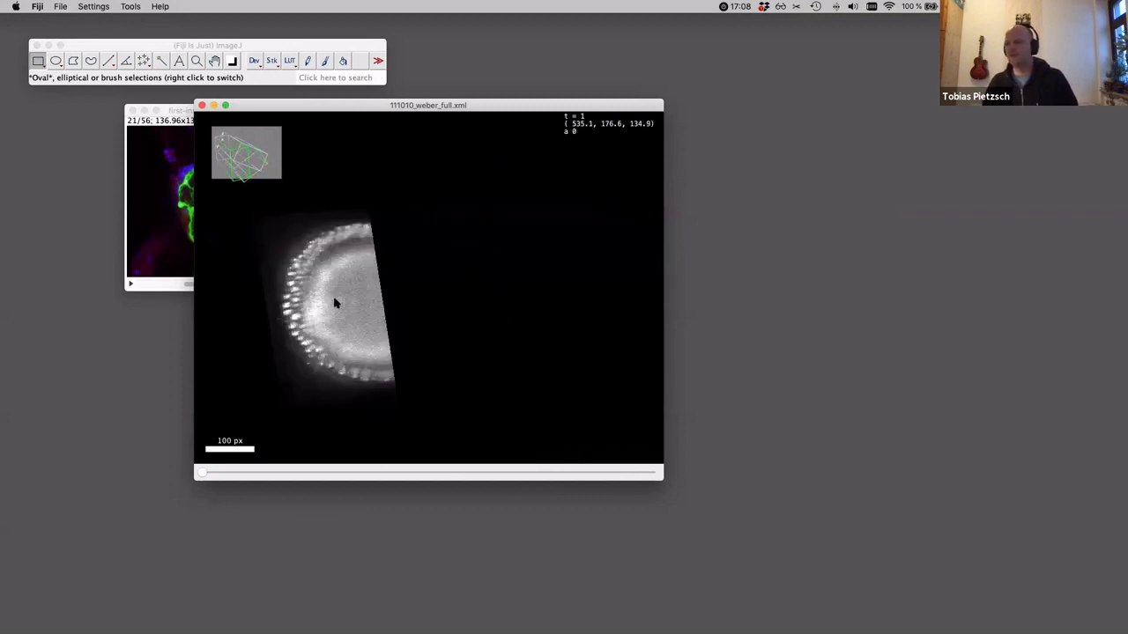
key(2)
key(1)
- Toggle fused mode on and off, cycle through the angle sources again, and return to a 0
key(f)
key(f)
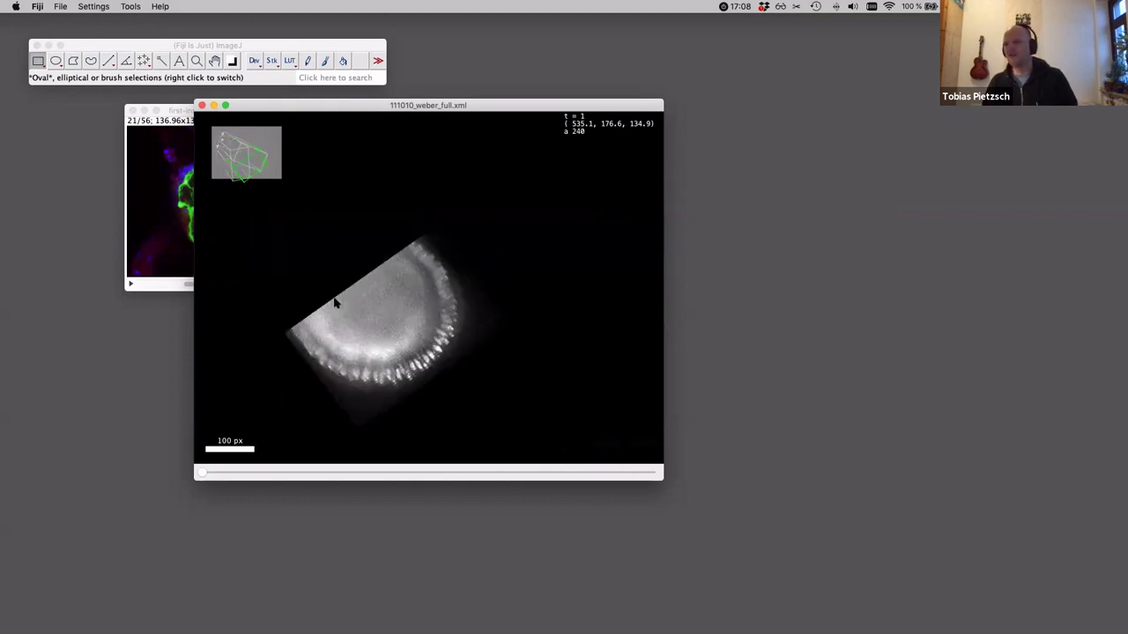
key(2)
key(3)
key(4)
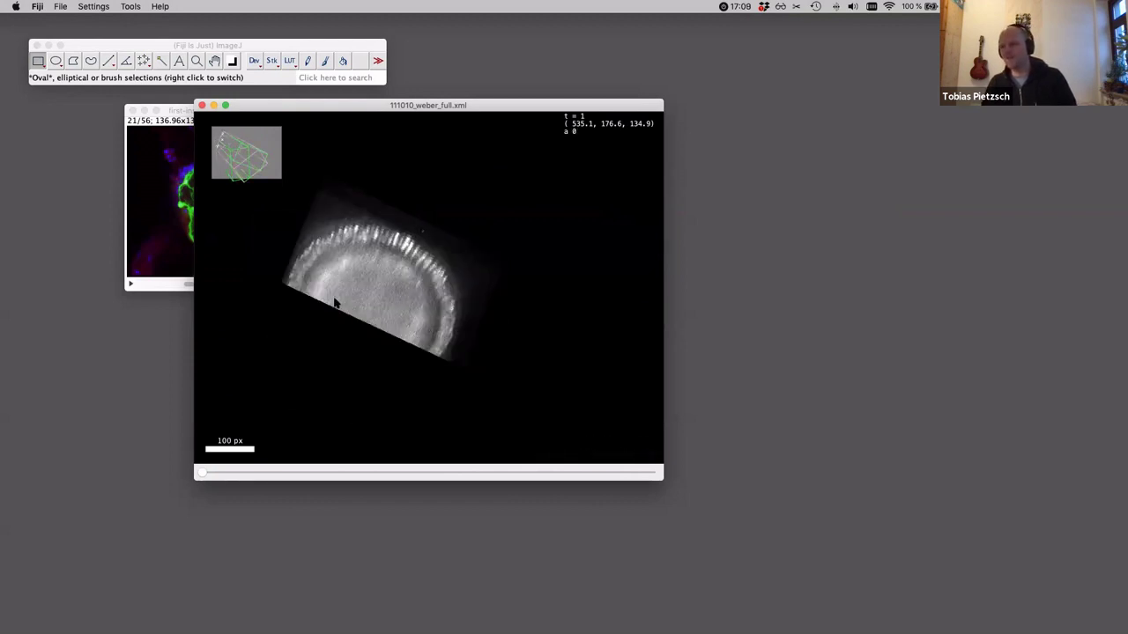
key(1)
- Expand the viewer's side panel with the display and source settings, and collapse its Groups section
drag(353, 297, 418, 284)
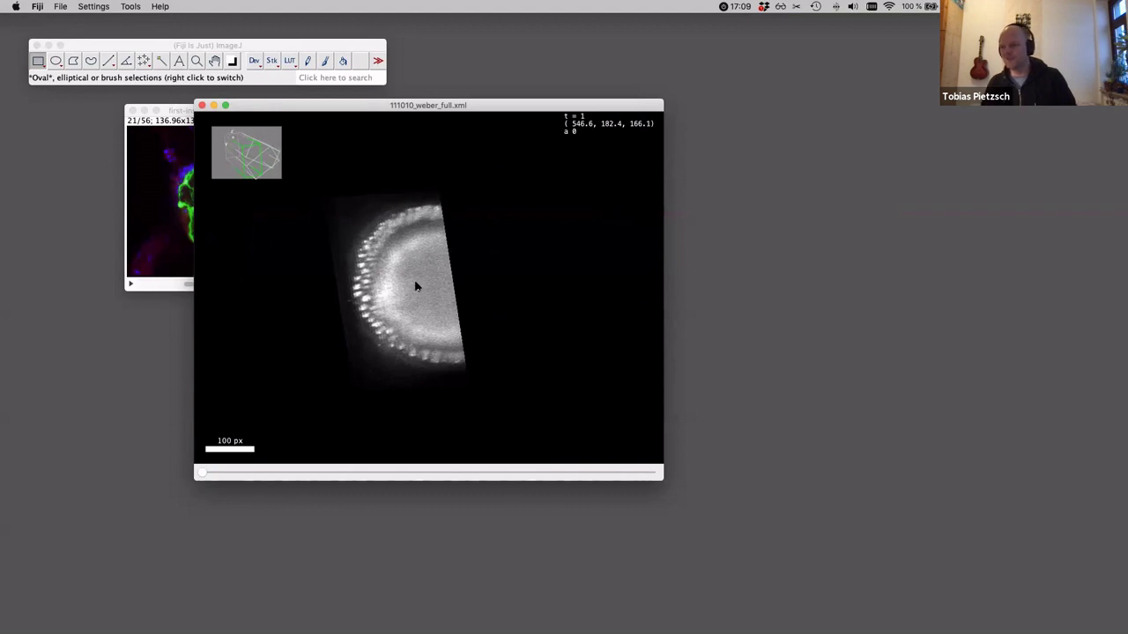
scroll(414, 287, down, 2)
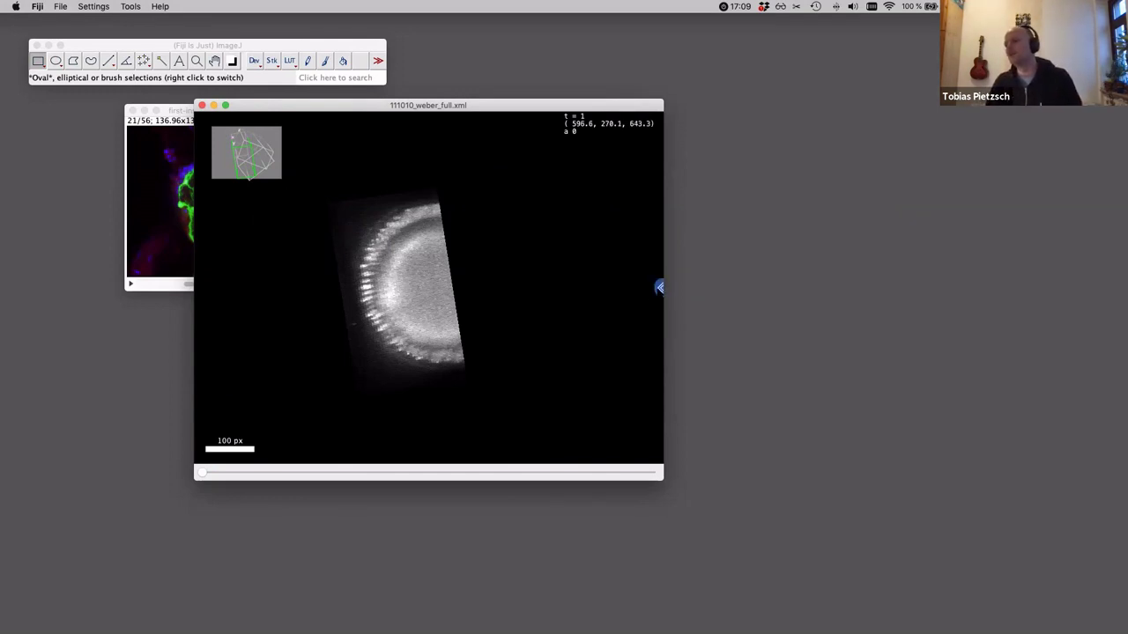
click(659, 287)
drag(808, 281, 820, 282)
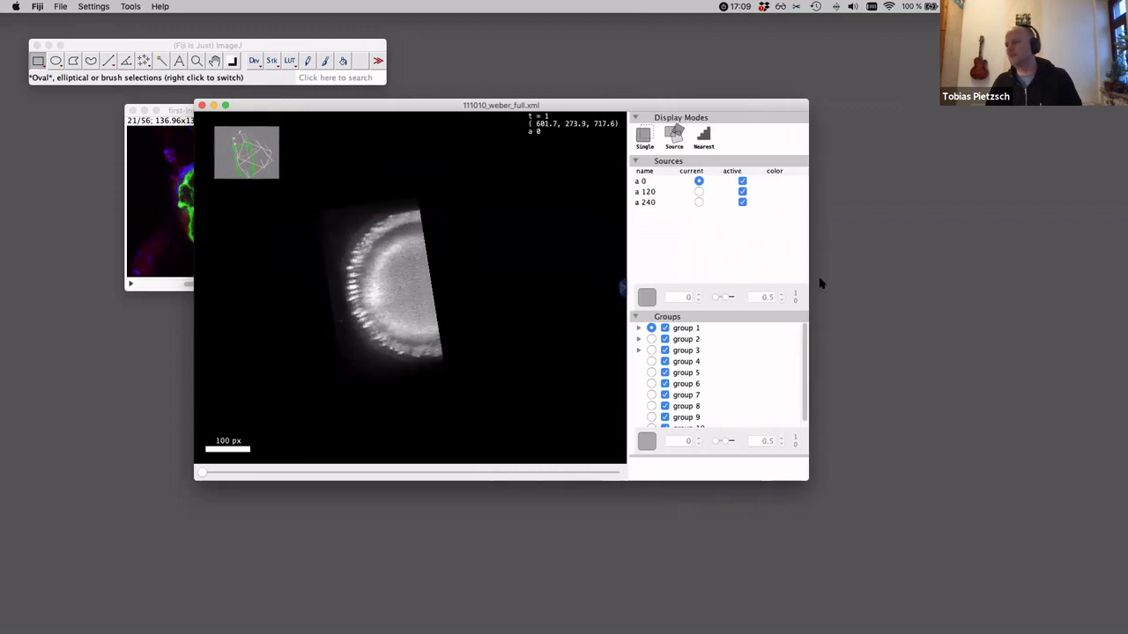
click(648, 319)
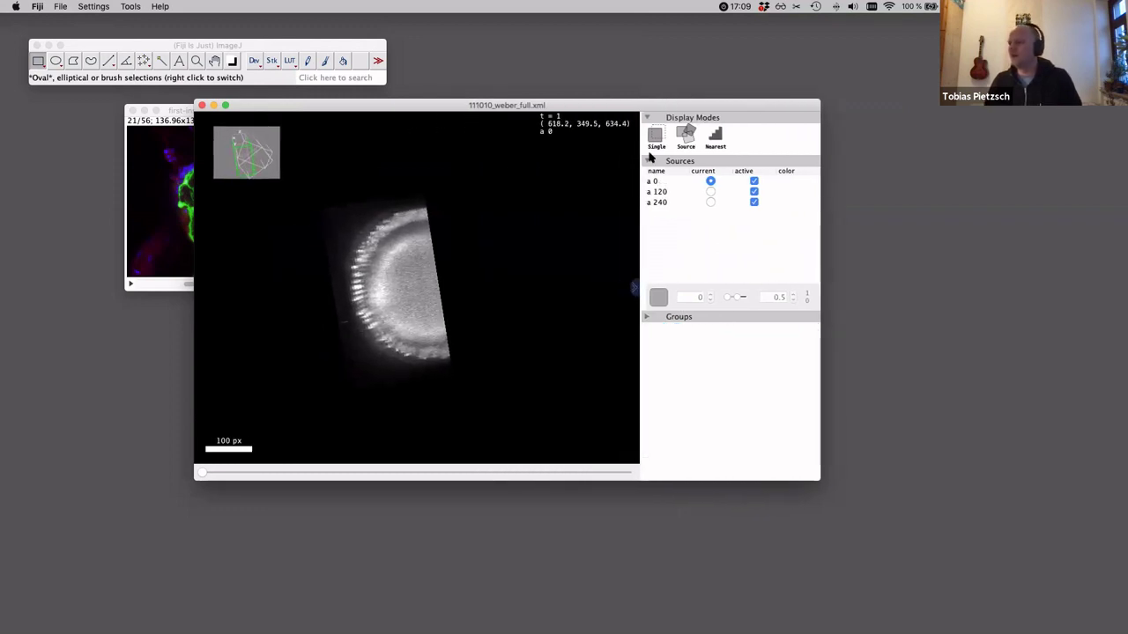
- Change the interpolation from nearest to linear and compare the rendering on a close-up of the embryo's edge
drag(517, 235, 493, 235)
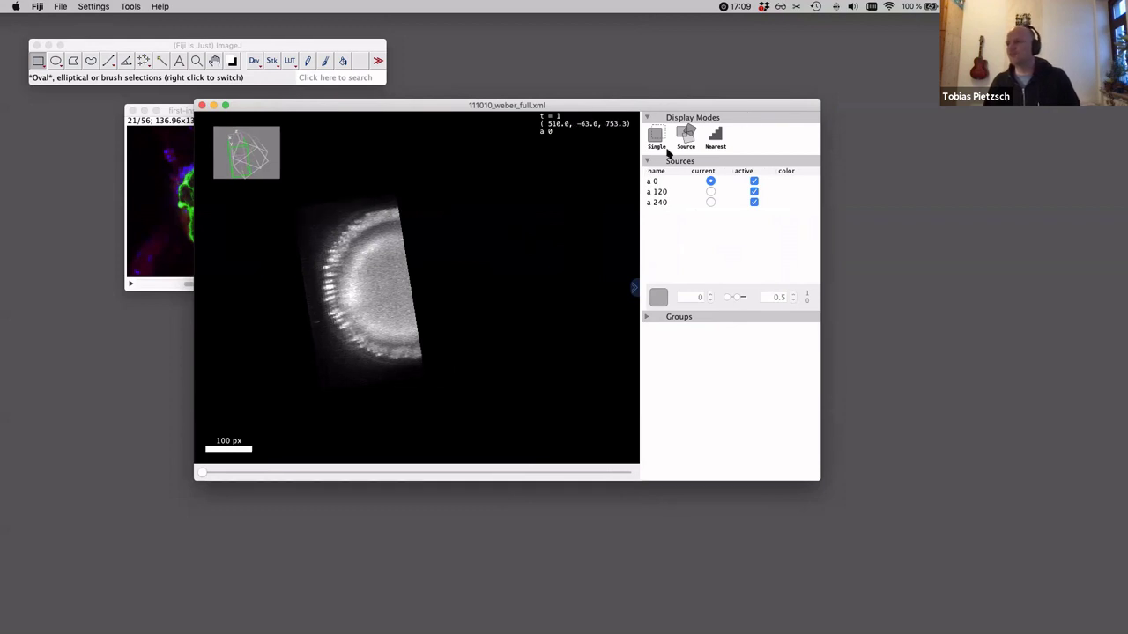
scroll(355, 294, up, 8)
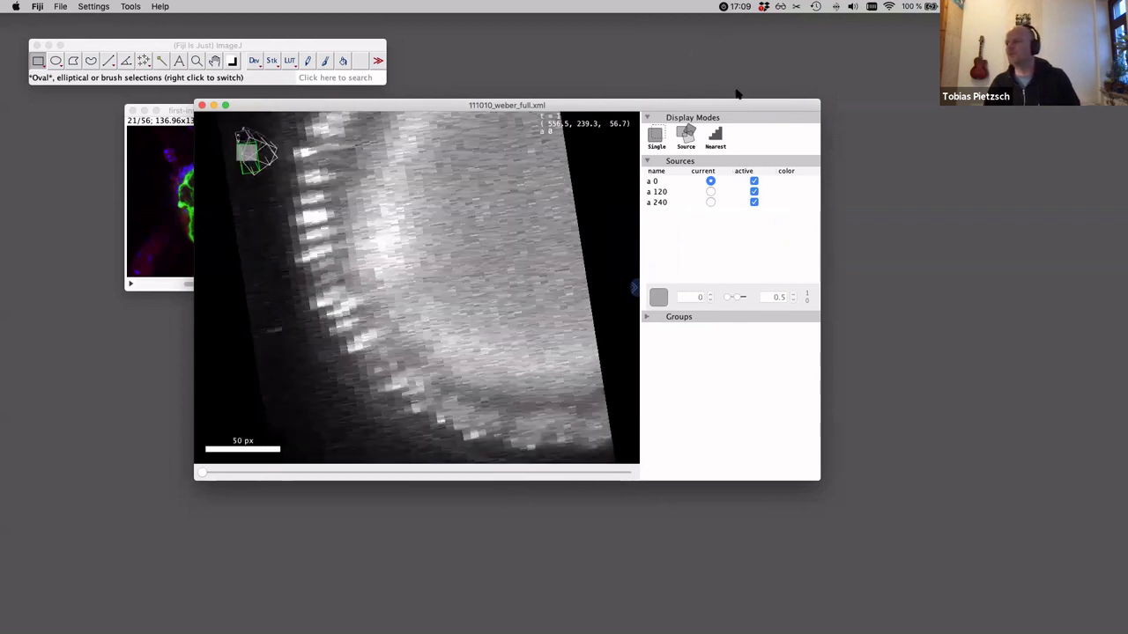
click(718, 139)
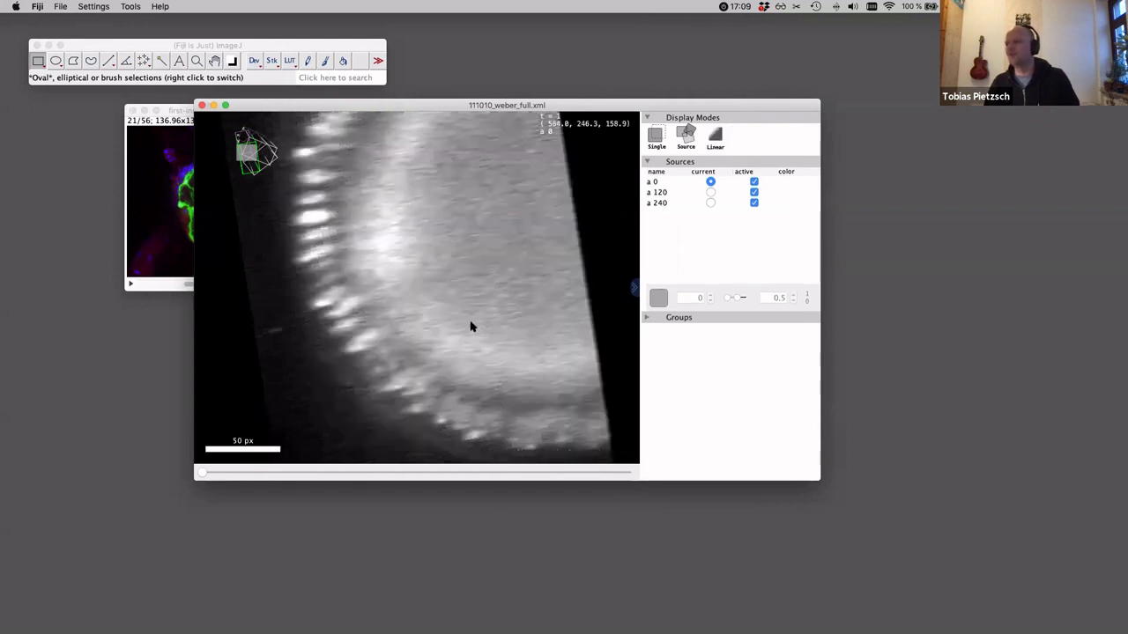
scroll(471, 325, down, 8)
scroll(470, 324, up, 1)
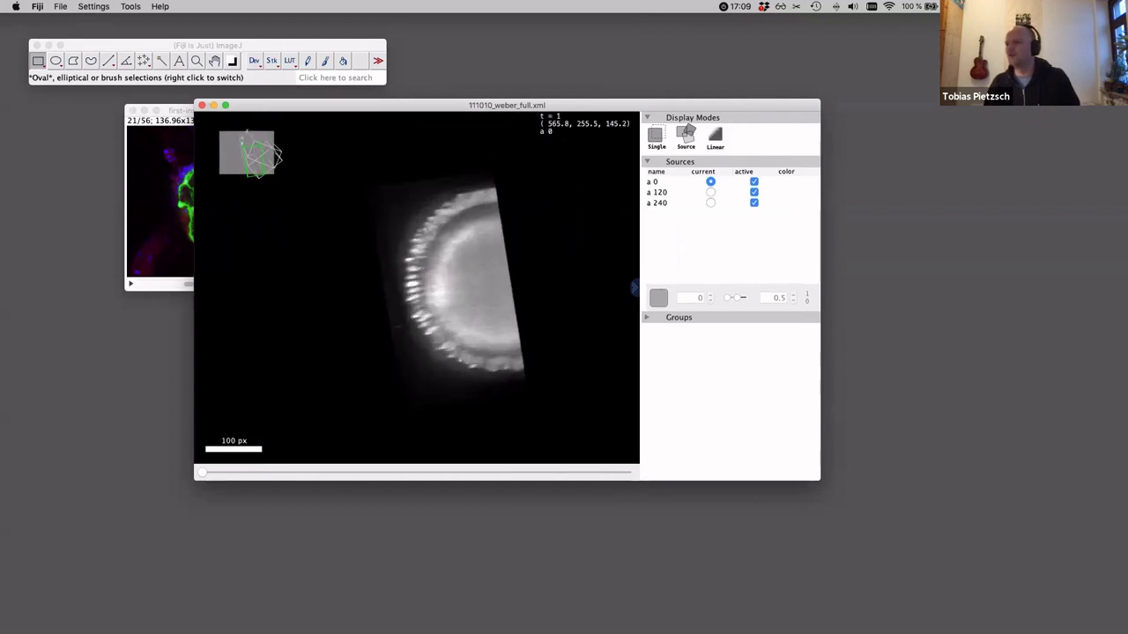
- Switch the display to fused mode and back to single-source mode
click(656, 141)
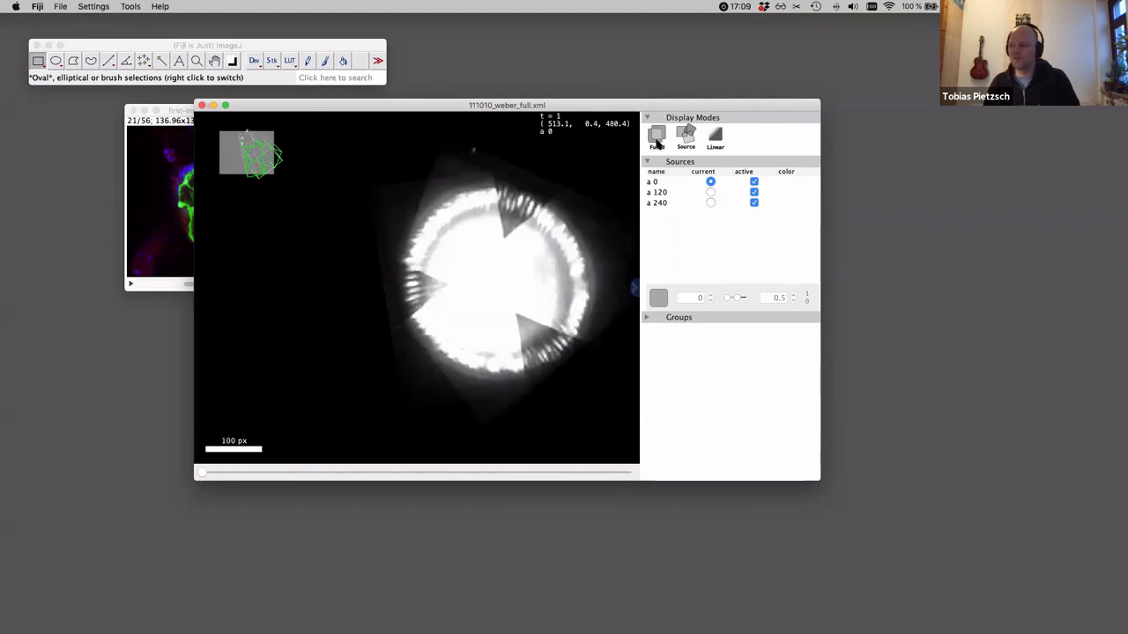
click(656, 141)
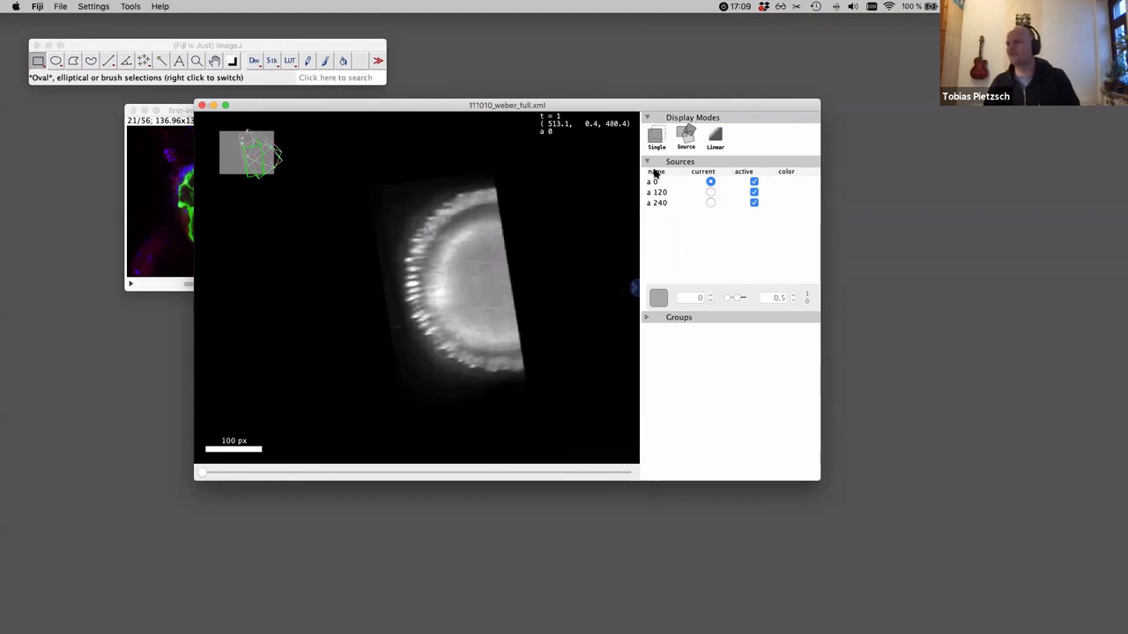
drag(461, 294, 709, 151)
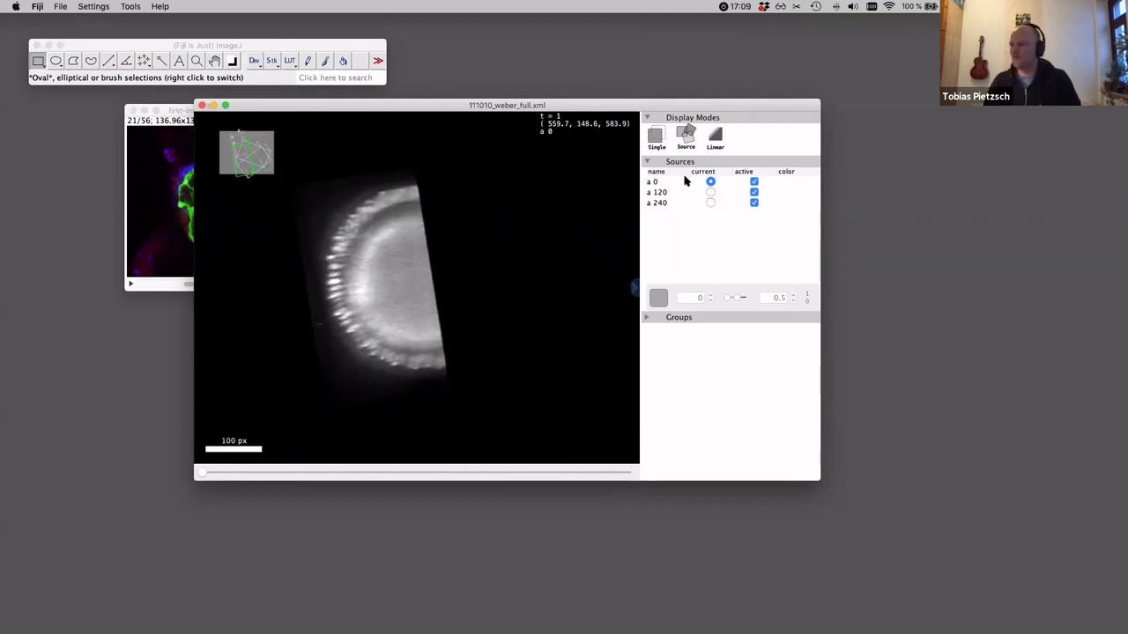
- Select the sources in the source table and make a 120 the current source before returning to a 0
click(675, 184)
click(668, 192)
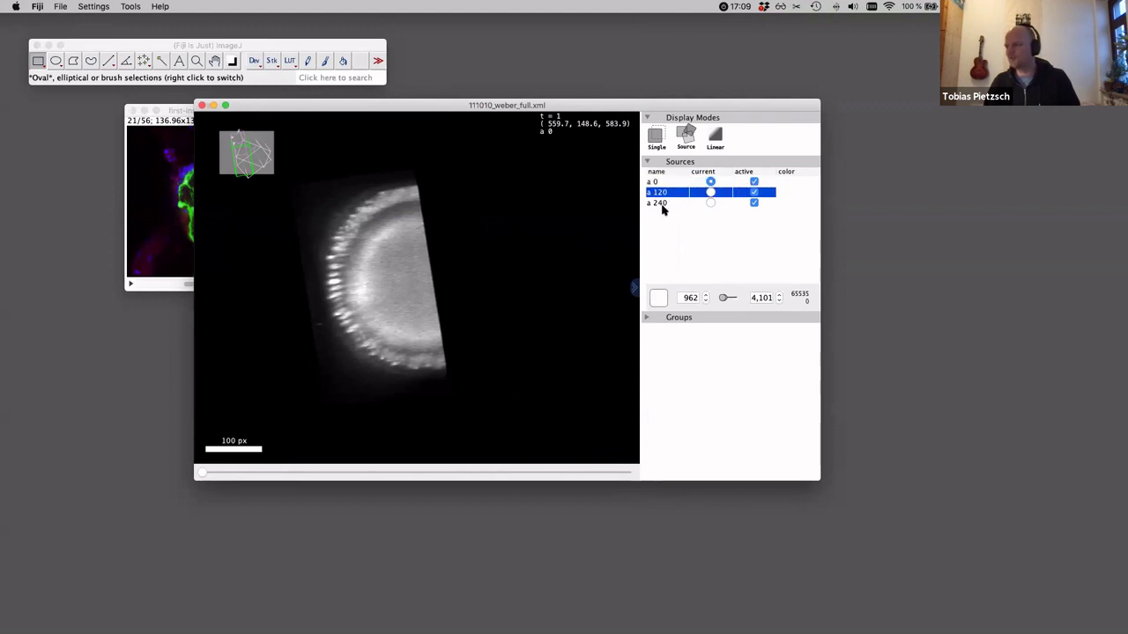
key(Down)
click(710, 181)
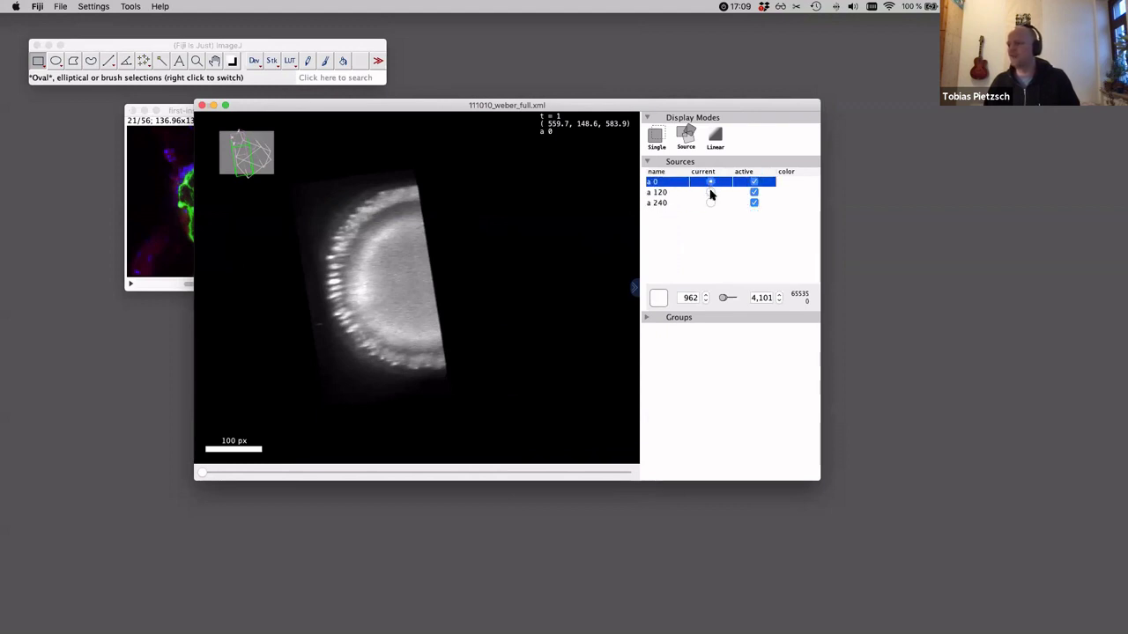
click(710, 192)
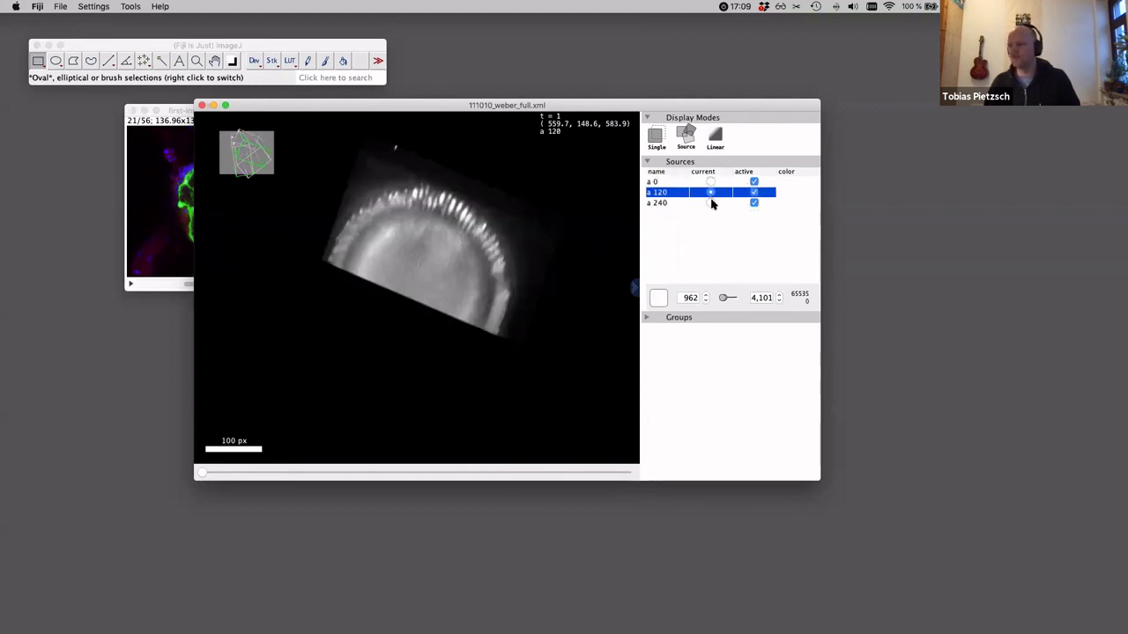
key(Down)
key(Up)
key(Up)
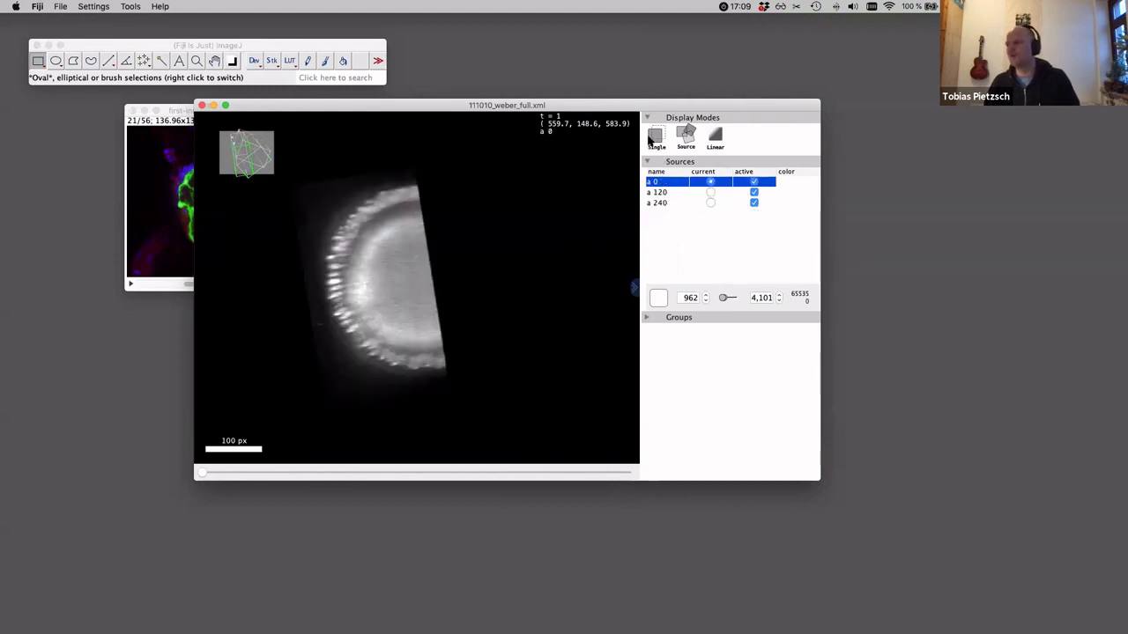
- Turn on fused mode and toggle sources a 0 and a 120 inactive and active again
key(f)
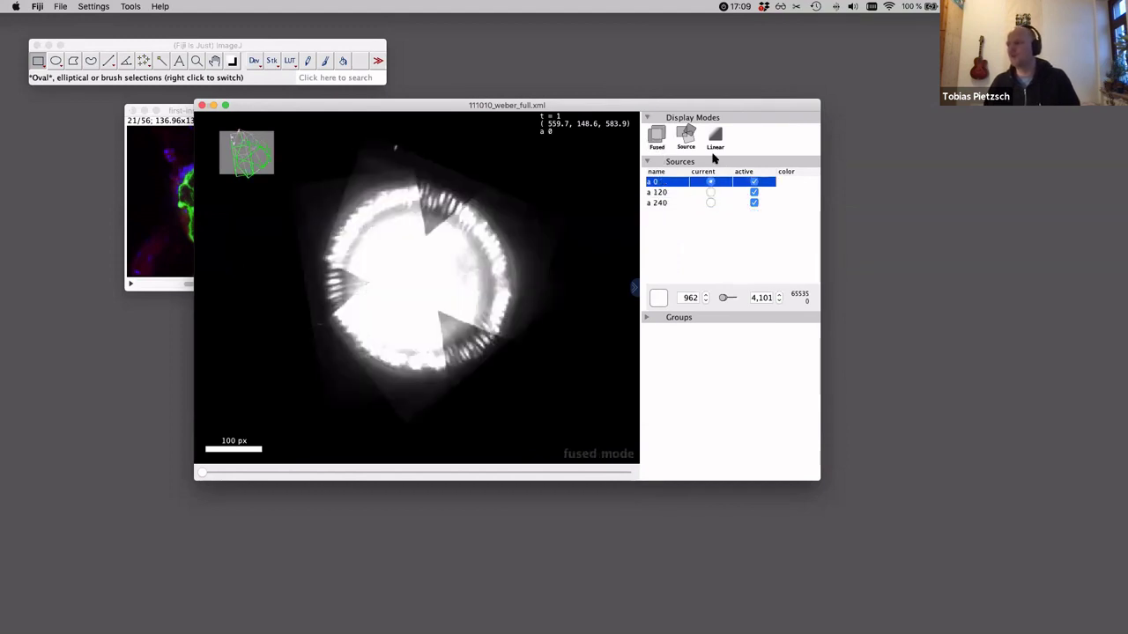
click(753, 182)
click(753, 181)
click(754, 192)
click(755, 192)
click(754, 192)
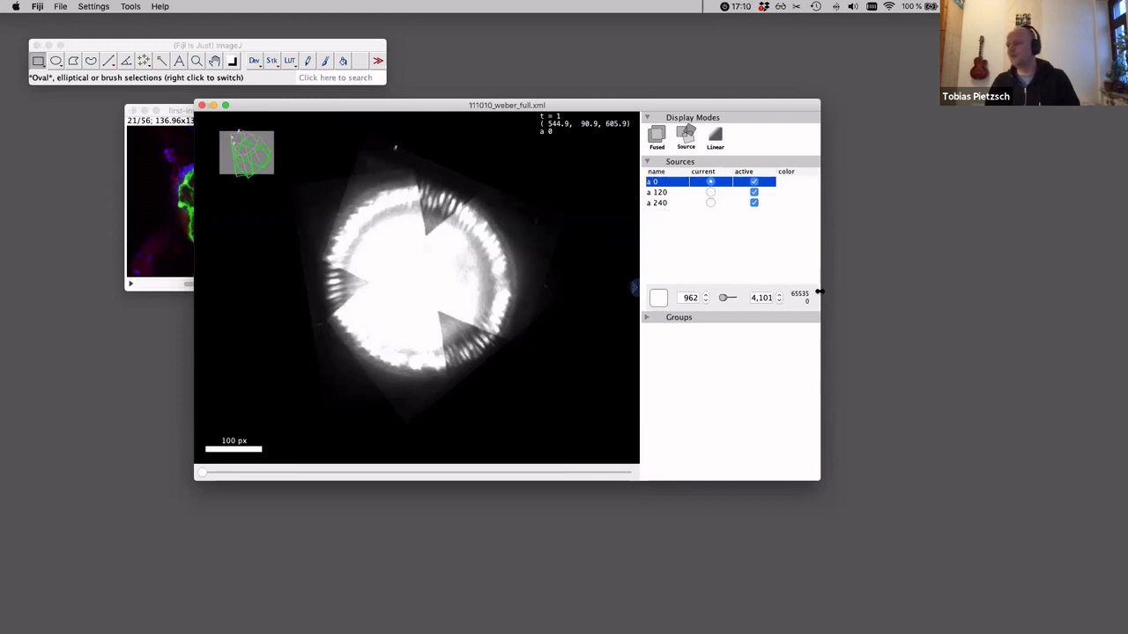
- Widen the window and side panel, and raise the display range maximum of all three sources to 12,176
drag(953, 274, 953, 274)
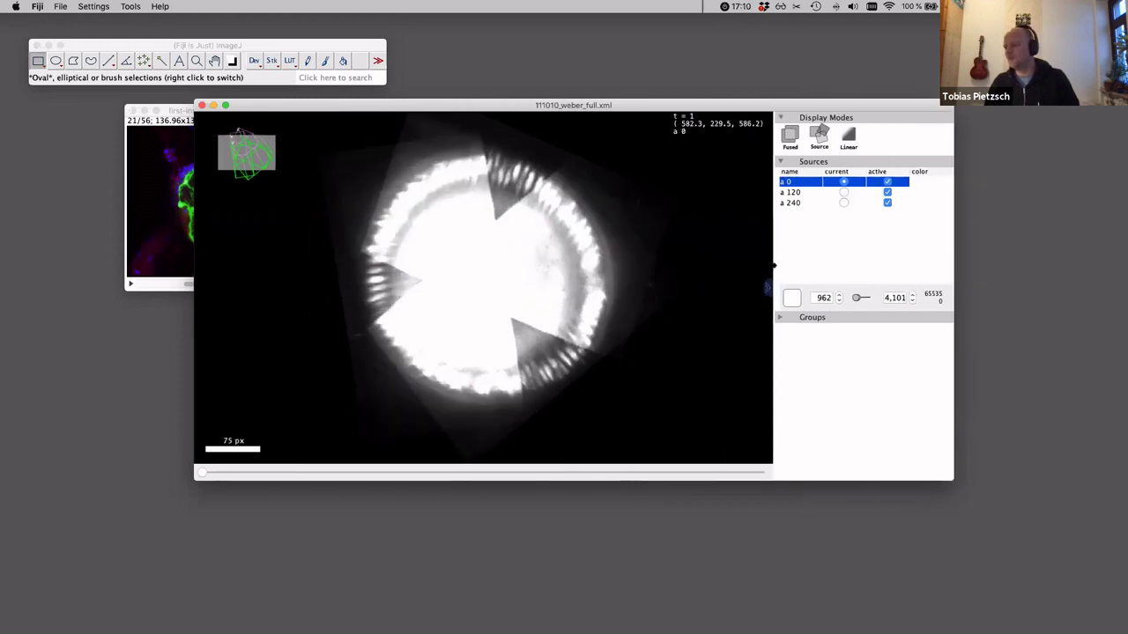
drag(773, 264, 668, 265)
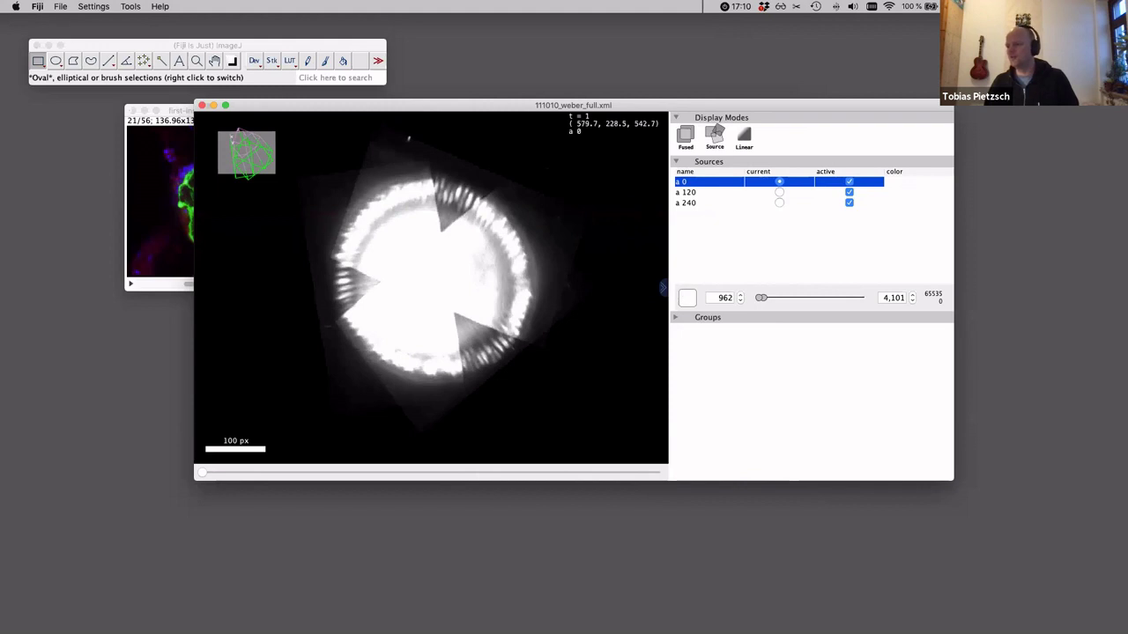
click(689, 196)
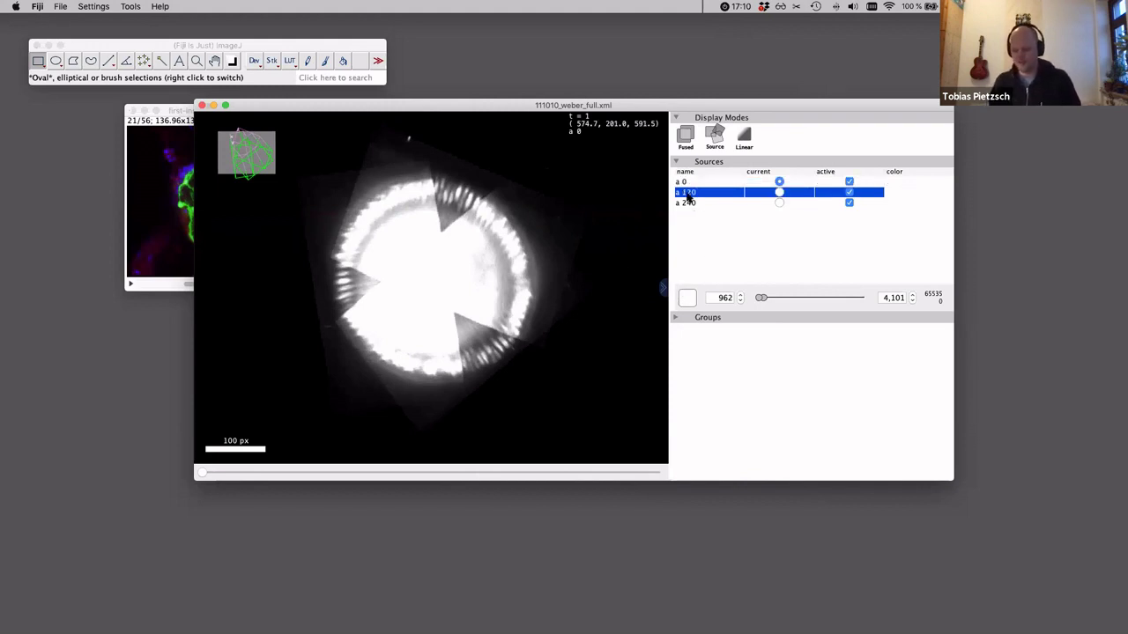
shift+click(688, 202)
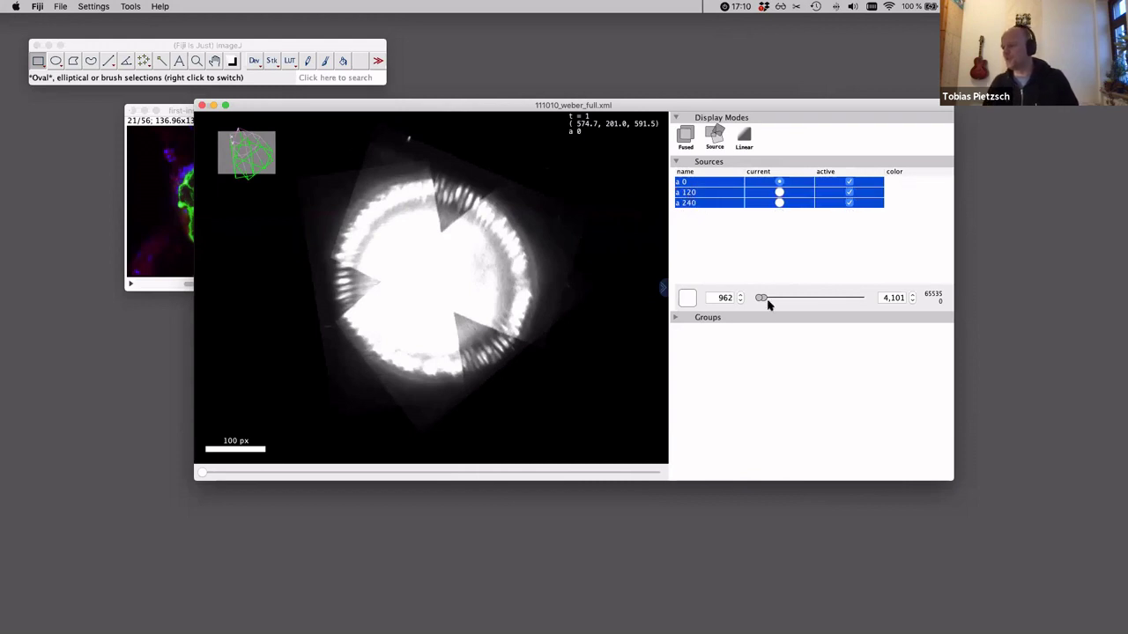
mouse_move(768, 304)
mouse_down()
mouse_move(793, 302)
mouse_move(776, 305)
mouse_up()
click(693, 204)
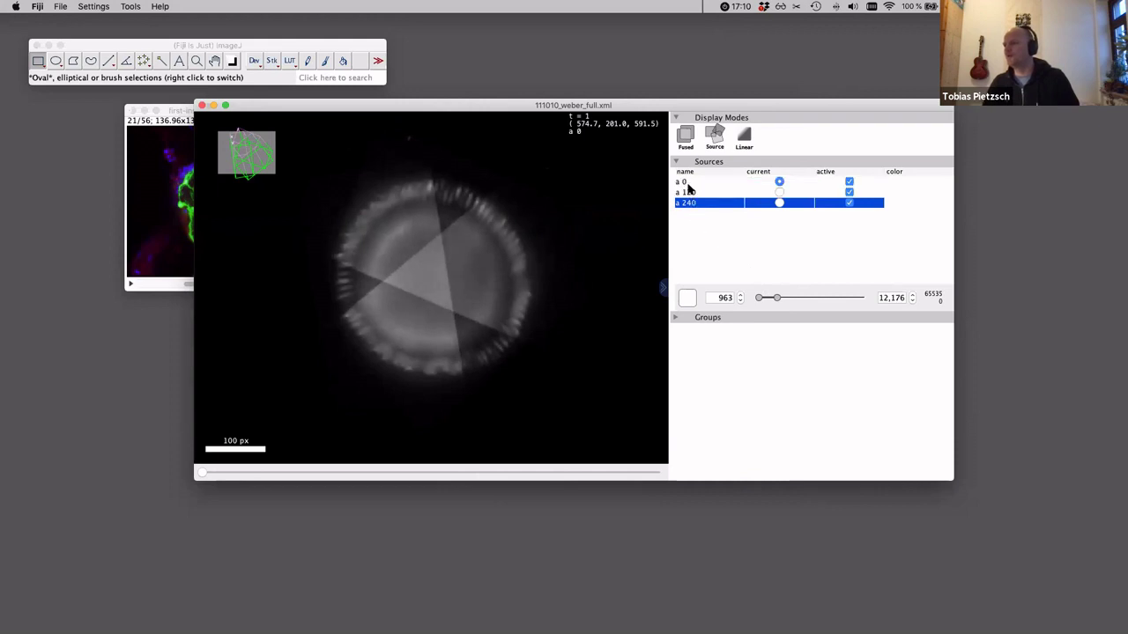
- Set the display colour of source a 0 to green
click(688, 183)
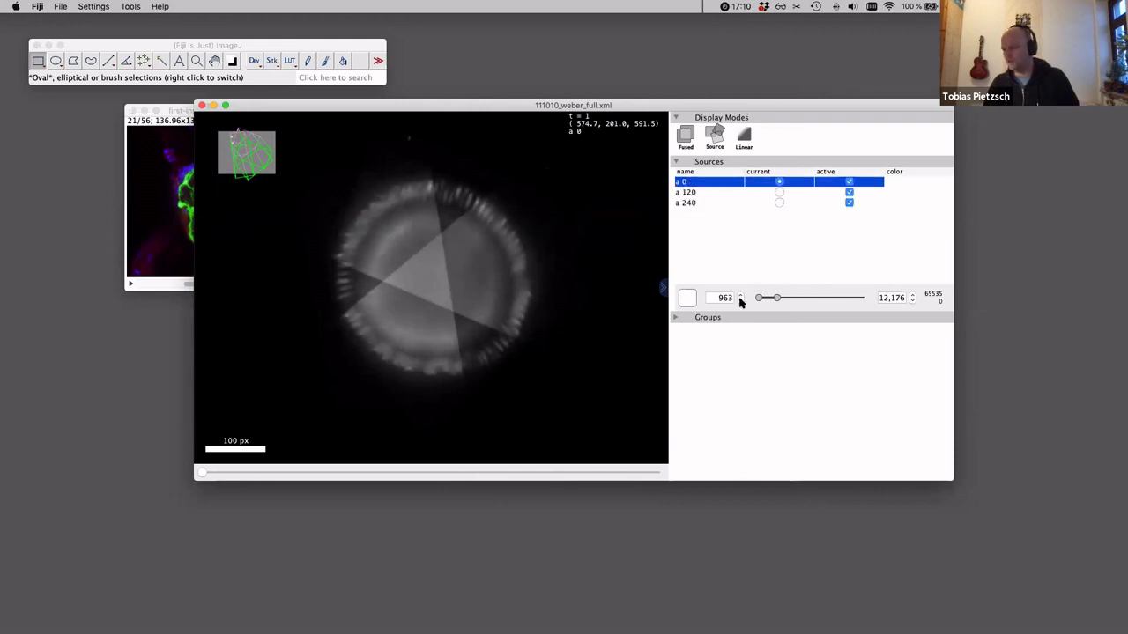
click(688, 299)
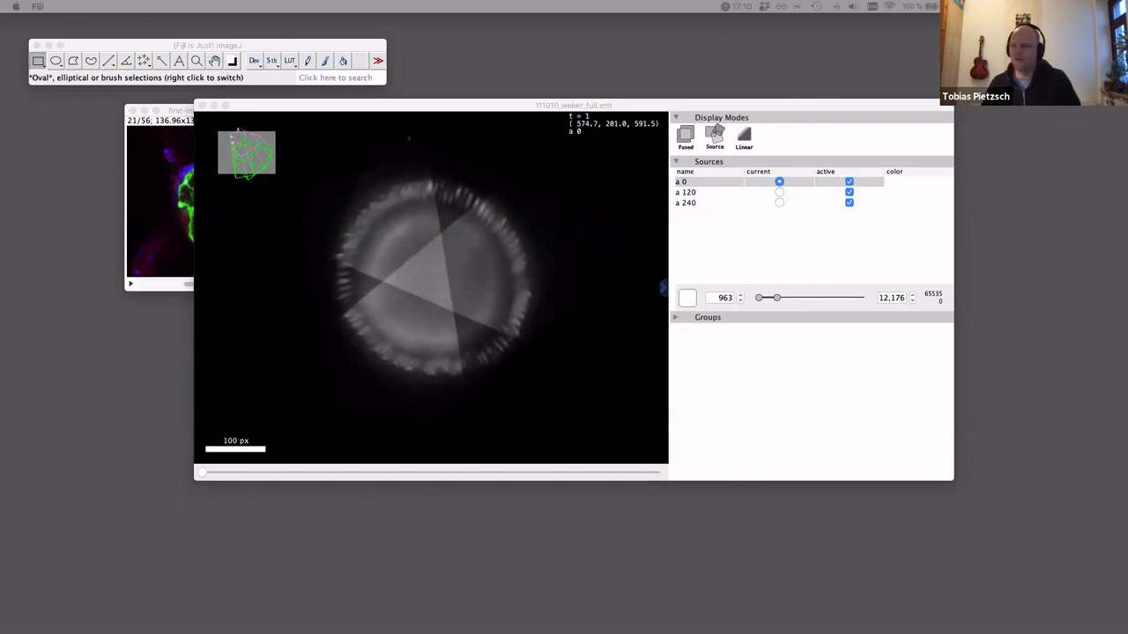
key(Return)
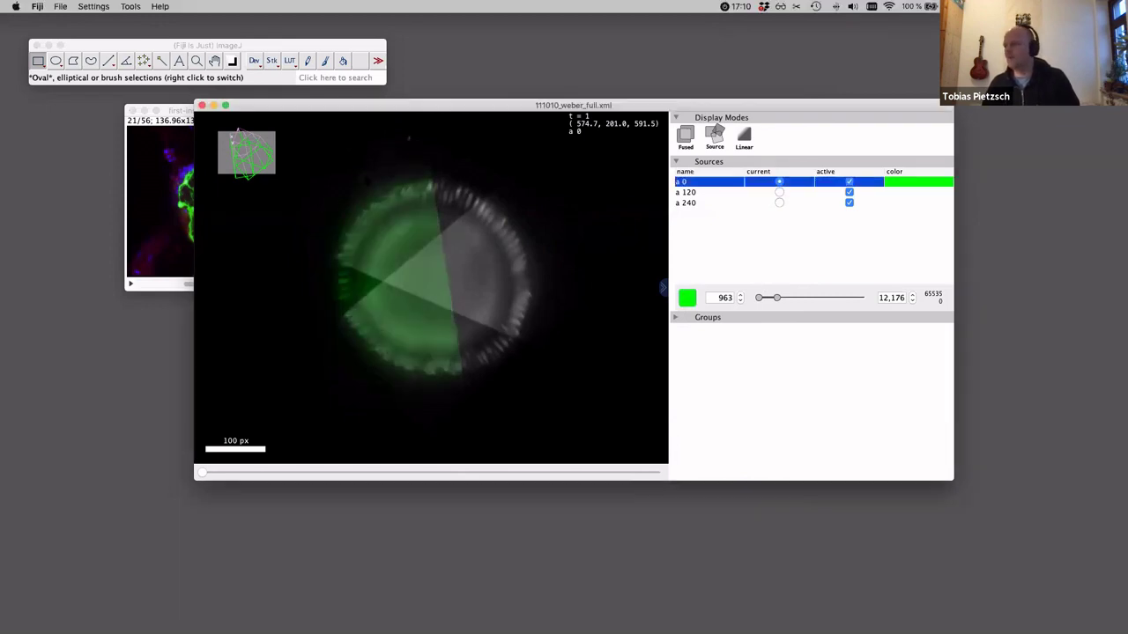
- Lower the display range maximum of a 240 to 3,939, and select a 120 and a 240 together
click(685, 202)
drag(776, 299, 766, 298)
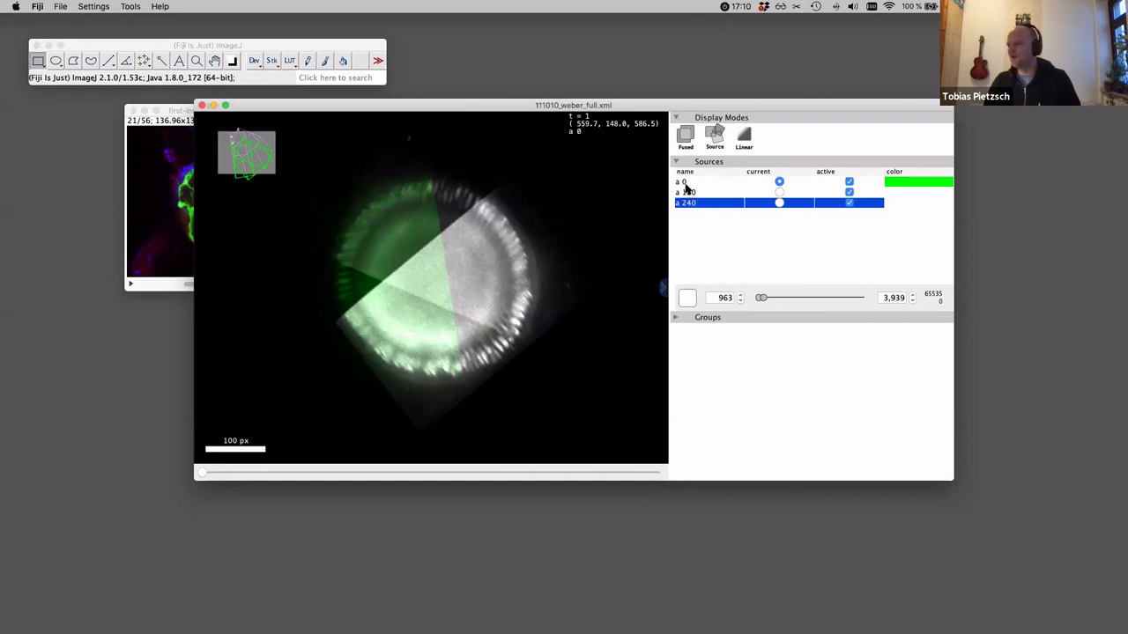
drag(685, 182, 685, 191)
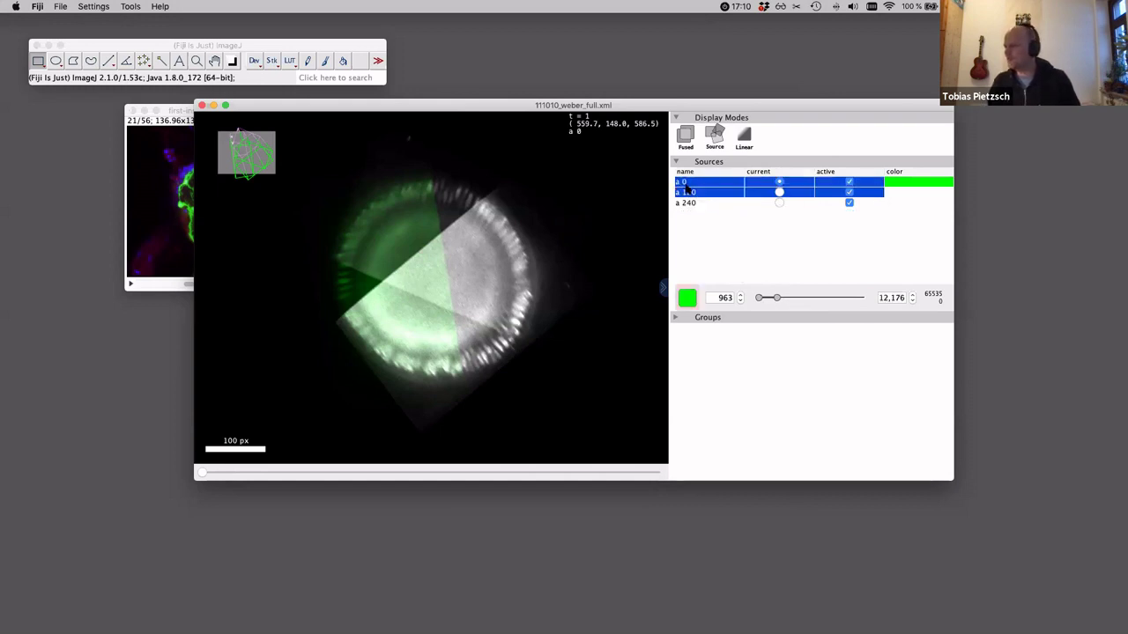
click(685, 189)
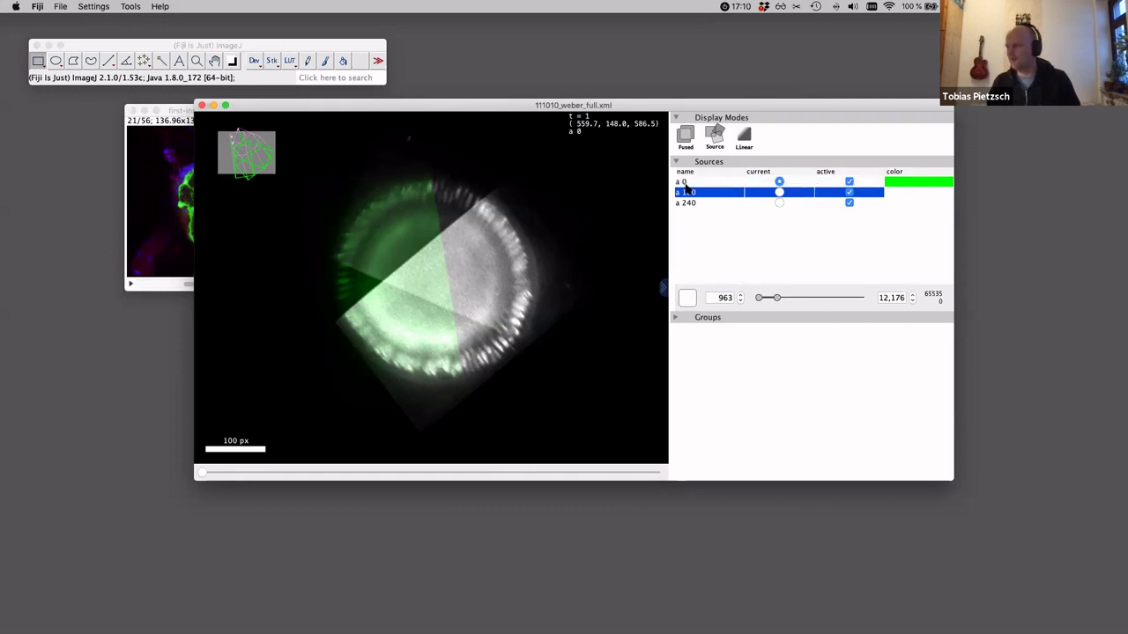
key(Down)
shift+click(685, 190)
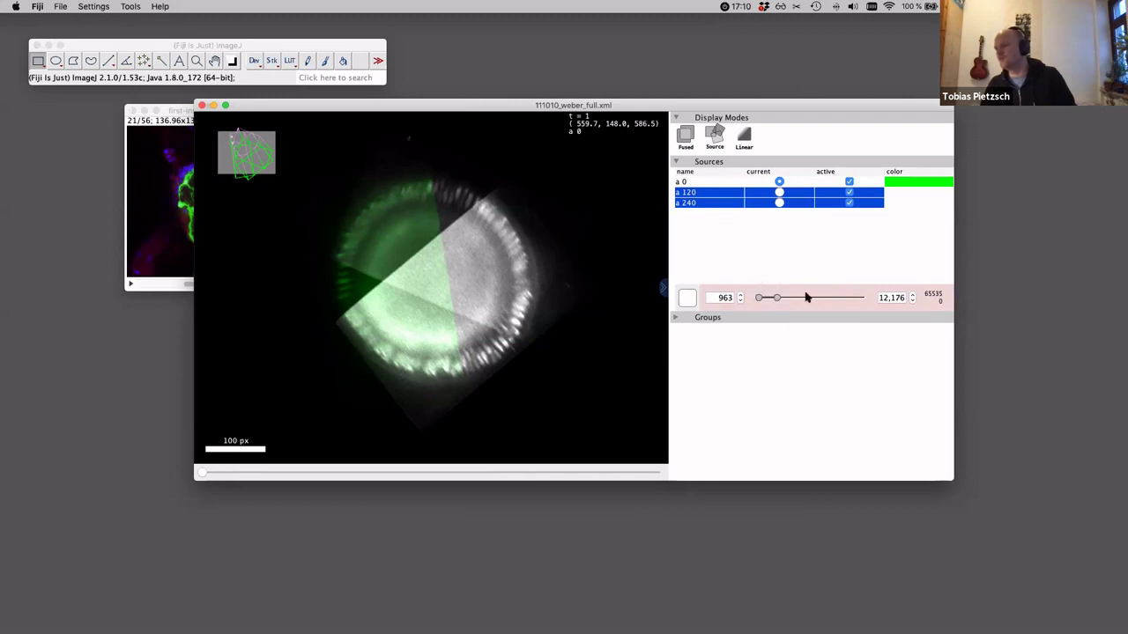
- Set the display range maximum of all three sources to 18,265 and their colour to light pink
mouse_move(778, 299)
mouse_down()
mouse_move(800, 298)
mouse_move(769, 299)
mouse_up()
shift+click(681, 183)
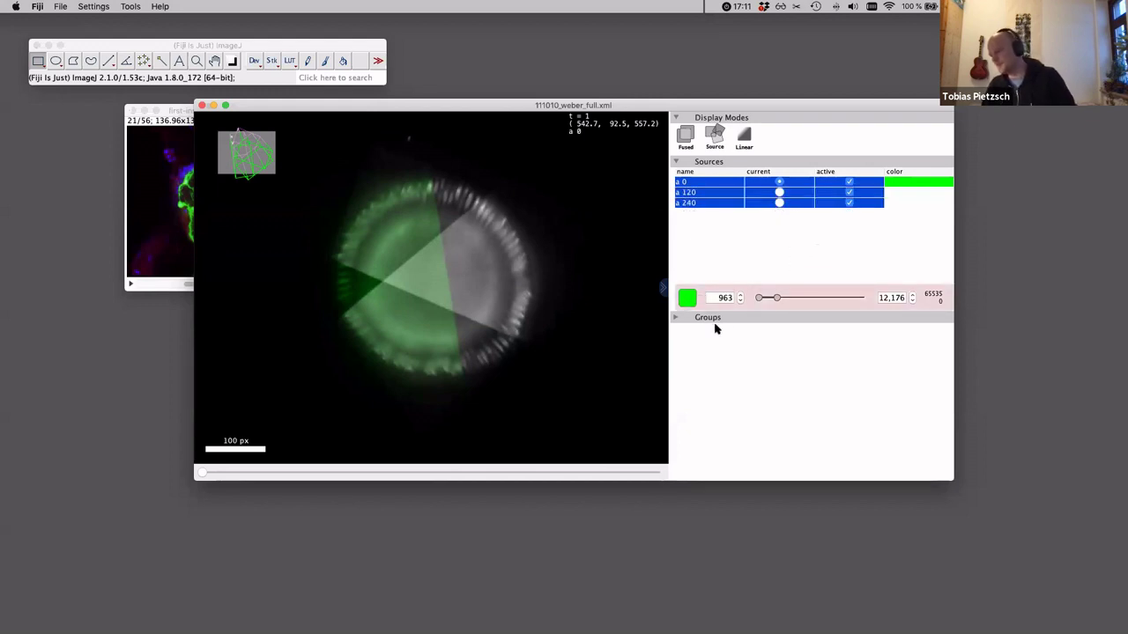
drag(775, 298, 787, 298)
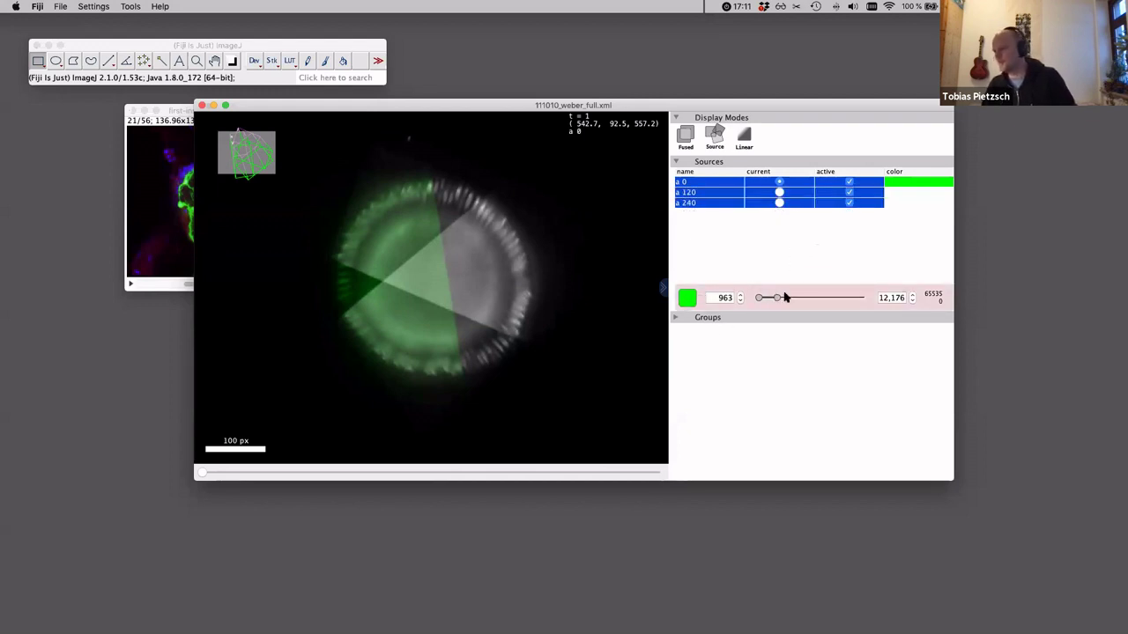
click(696, 298)
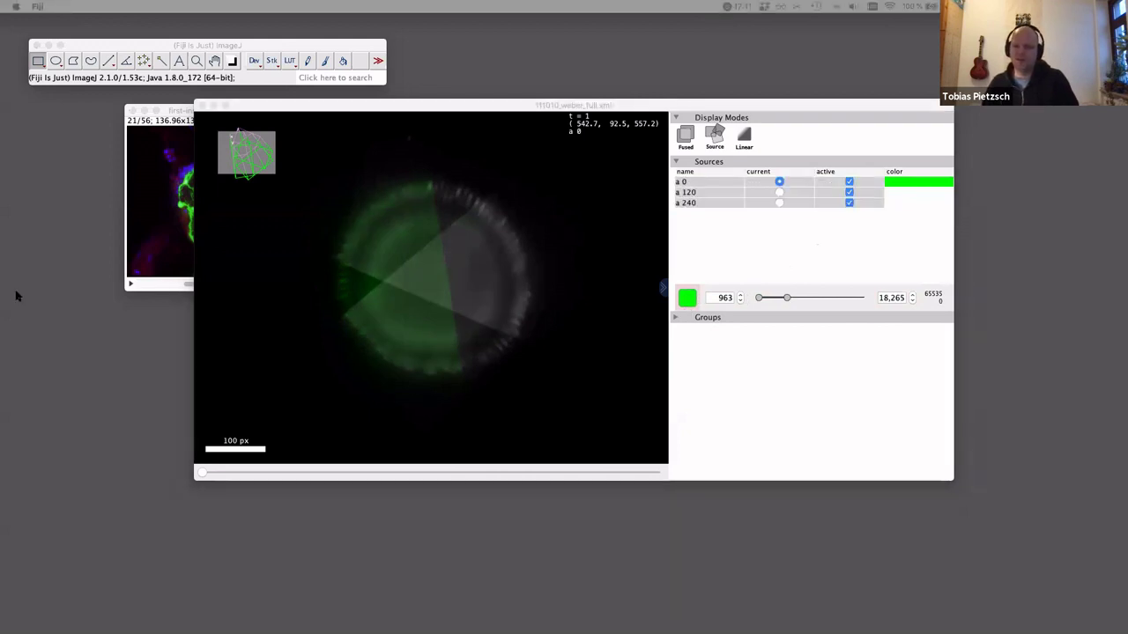
key(Return)
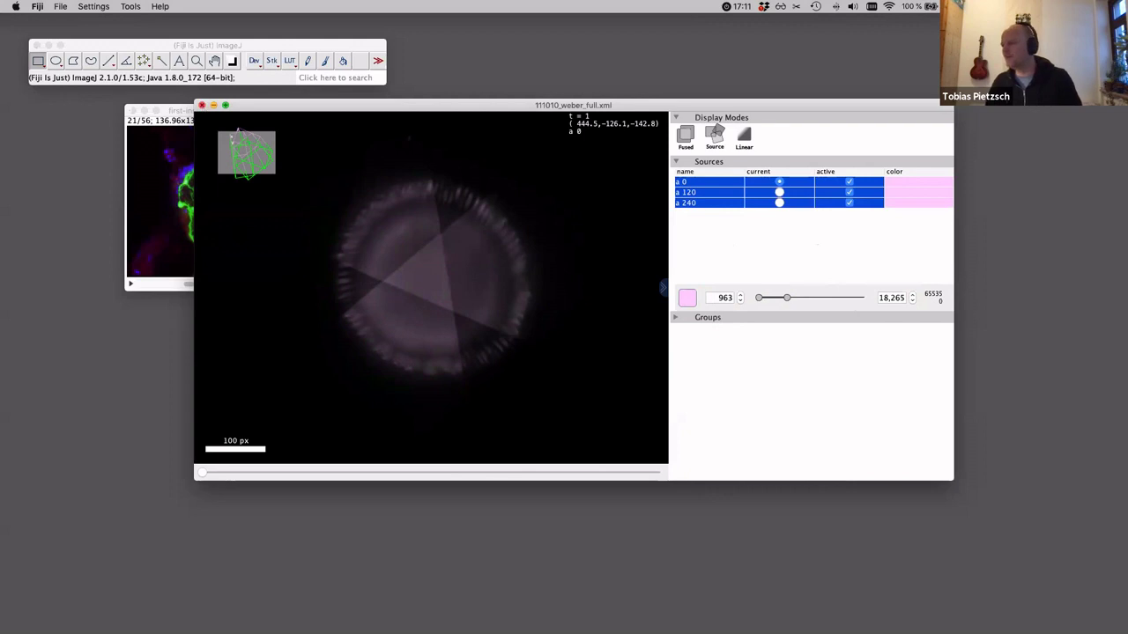
- Expand the groups list, and close the 111010_weber_full.xml viewer and the first-instar brain image
click(675, 318)
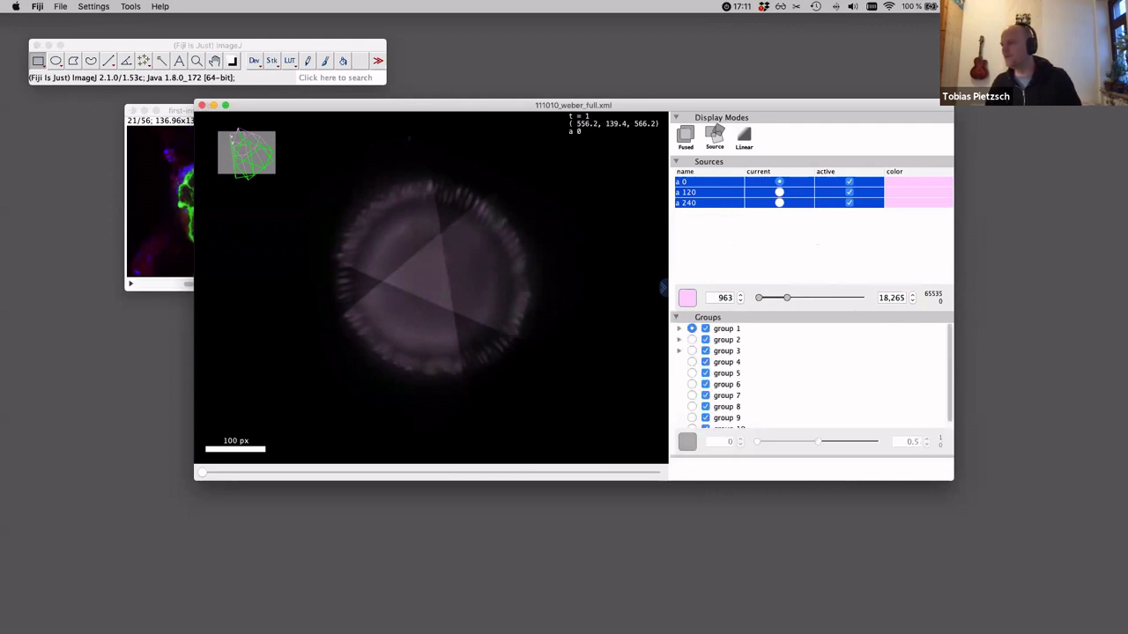
click(200, 105)
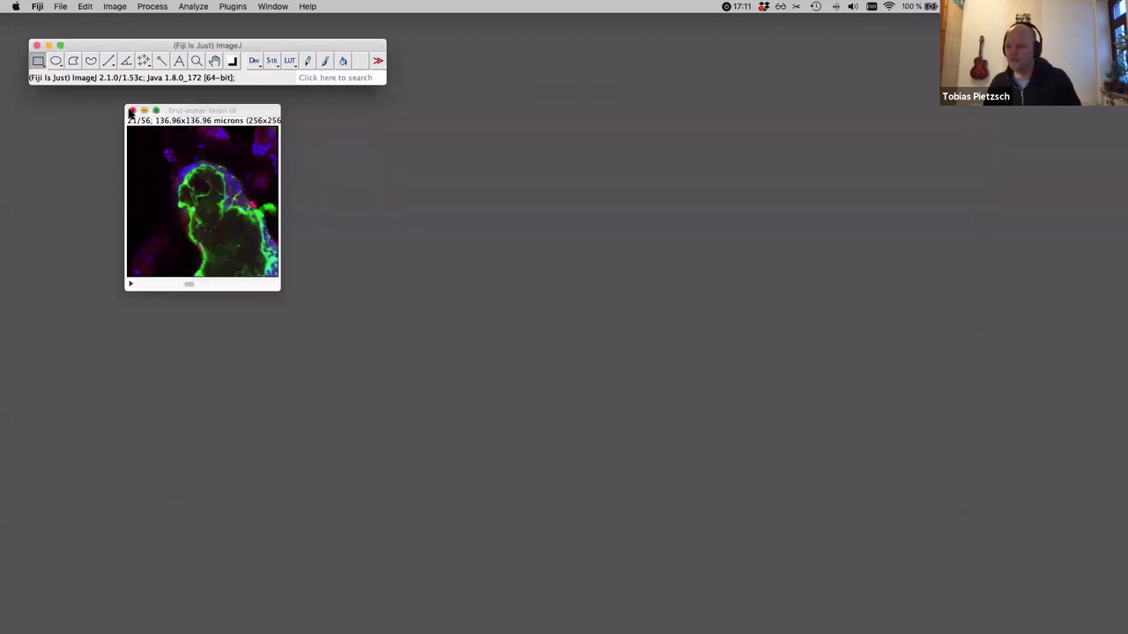
click(131, 111)
- Open the XML/HDF5 dataset dataset.xml from the grid-3d-stitched-h5 folder in BigDataViewer
click(220, 46)
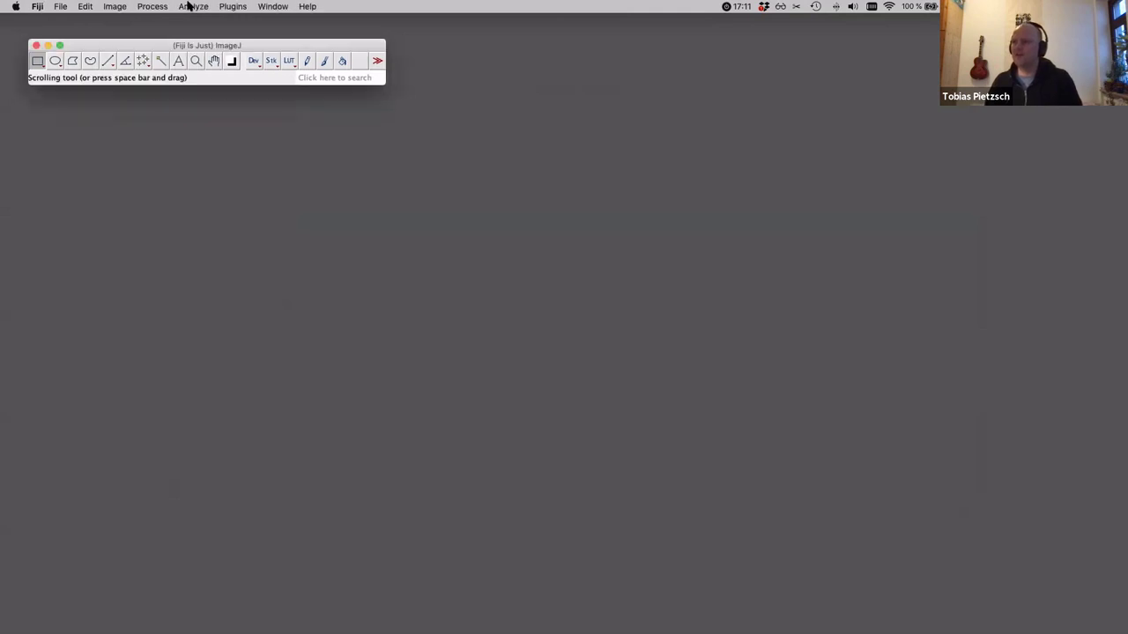
click(190, 6)
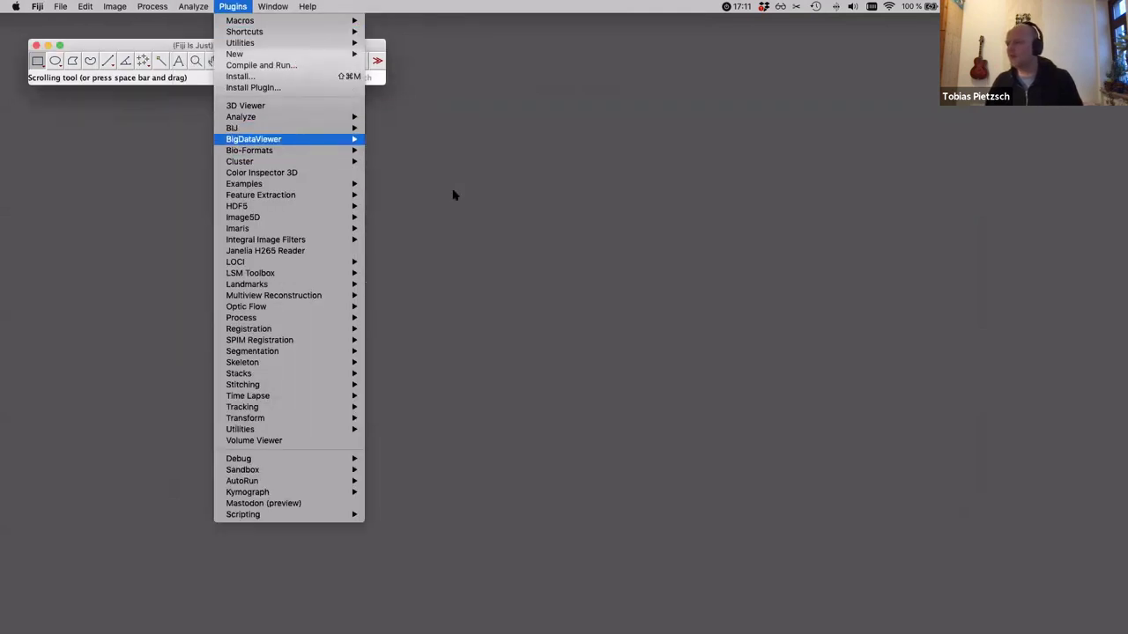
mouse_move(265, 138)
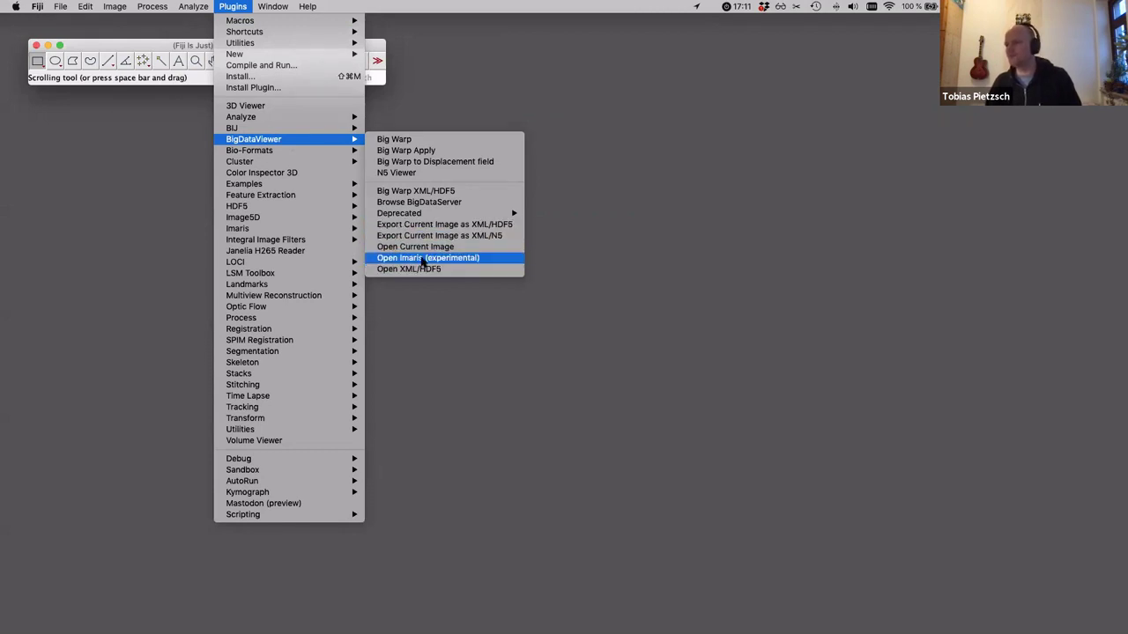
click(382, 270)
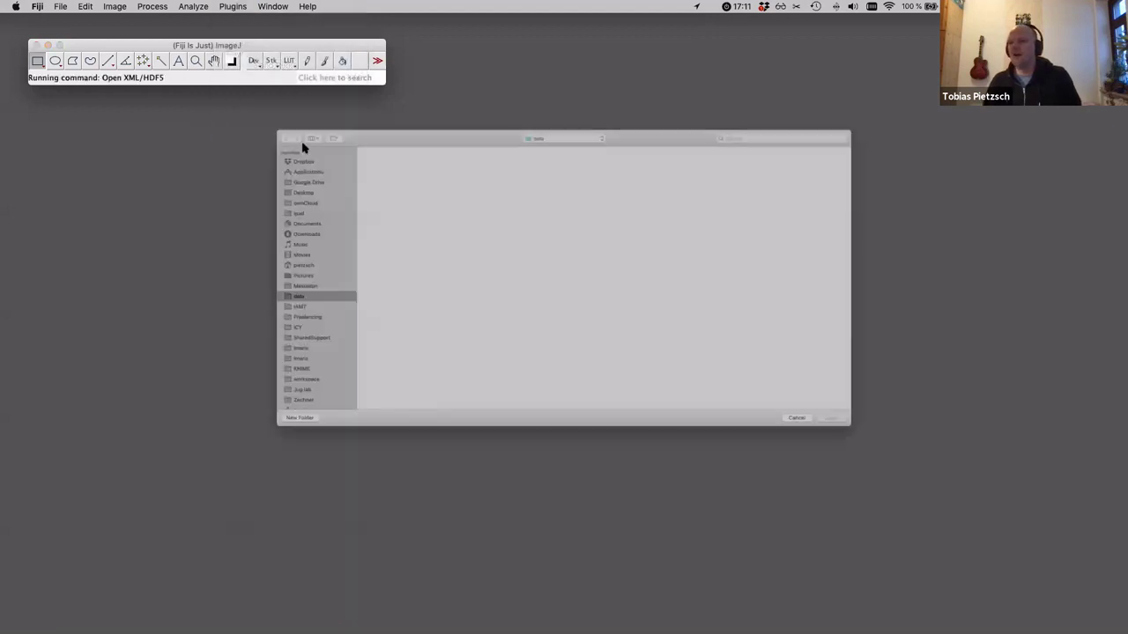
scroll(340, 321, down, 5)
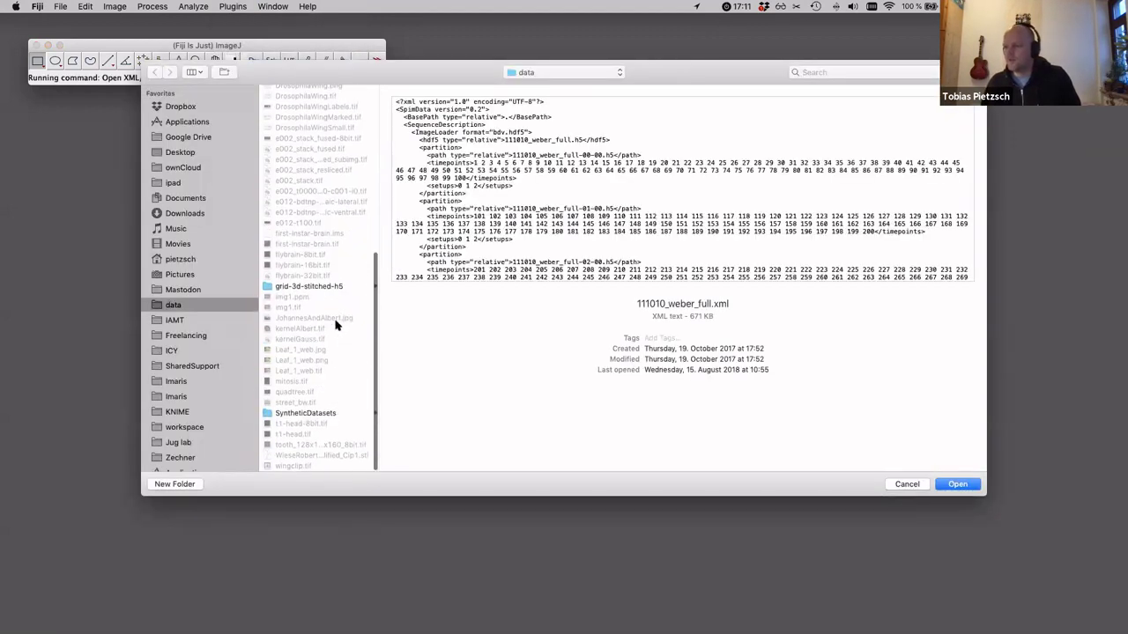
click(304, 285)
double_click(411, 102)
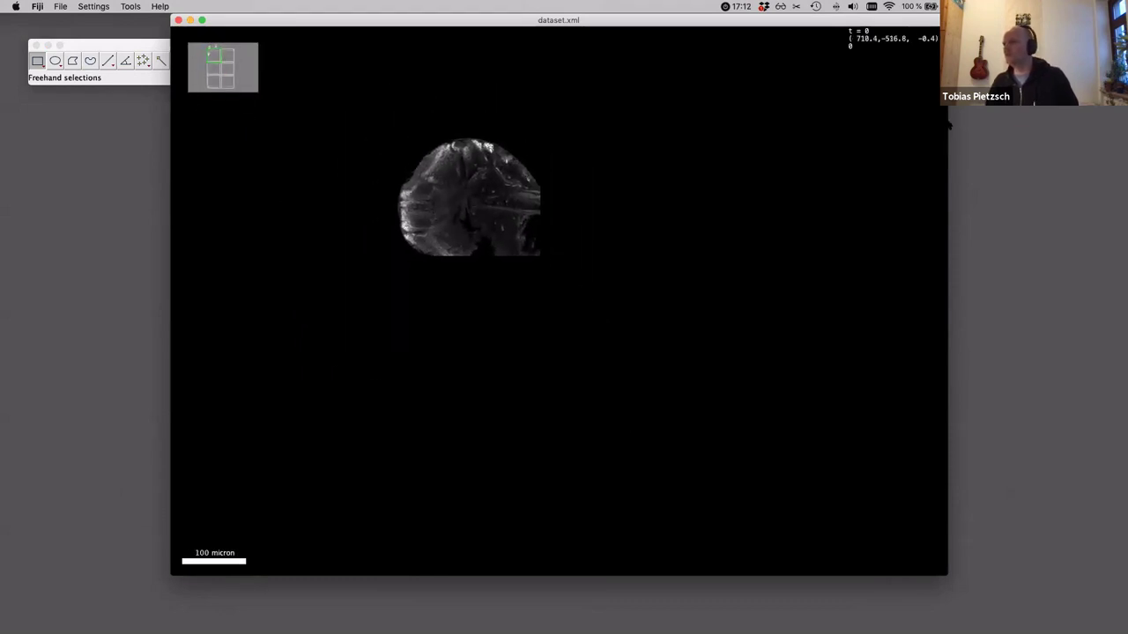
- Show the viewer's side panel and select all sources in the source table
click(946, 300)
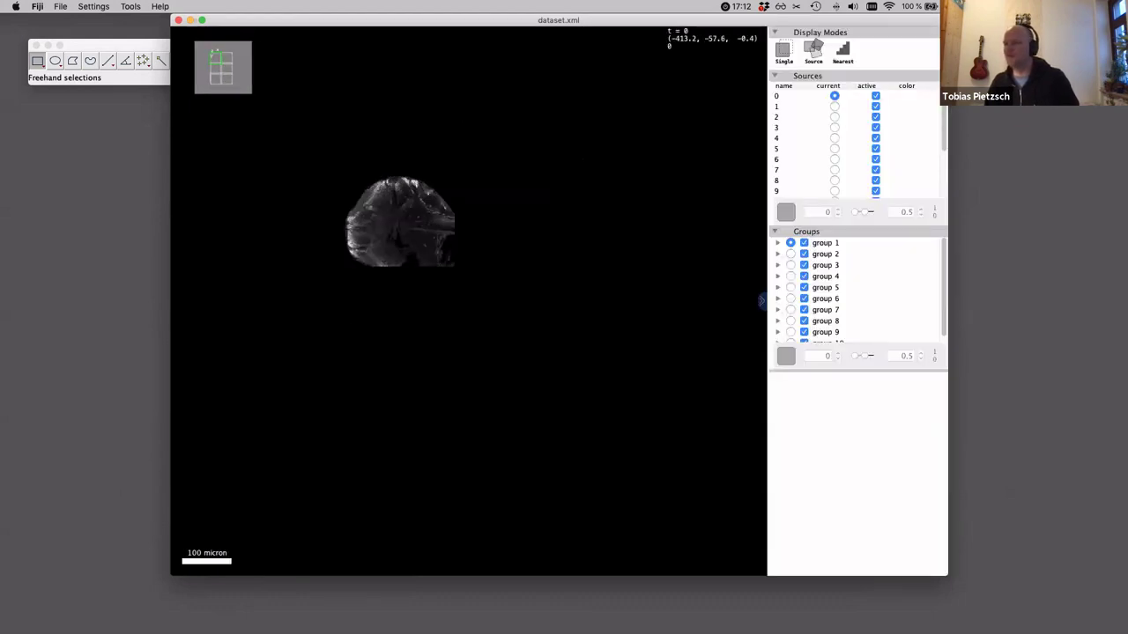
click(783, 99)
key(super+a)
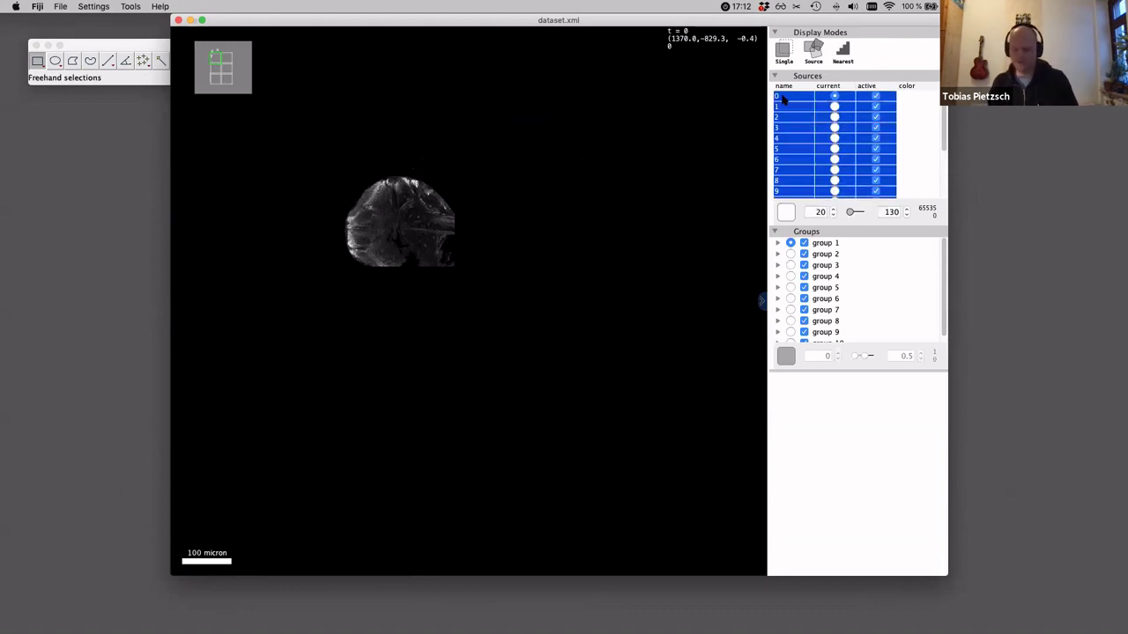
- Step through the sources one by one up to source 16, and make source 1 current
key(2)
key(3)
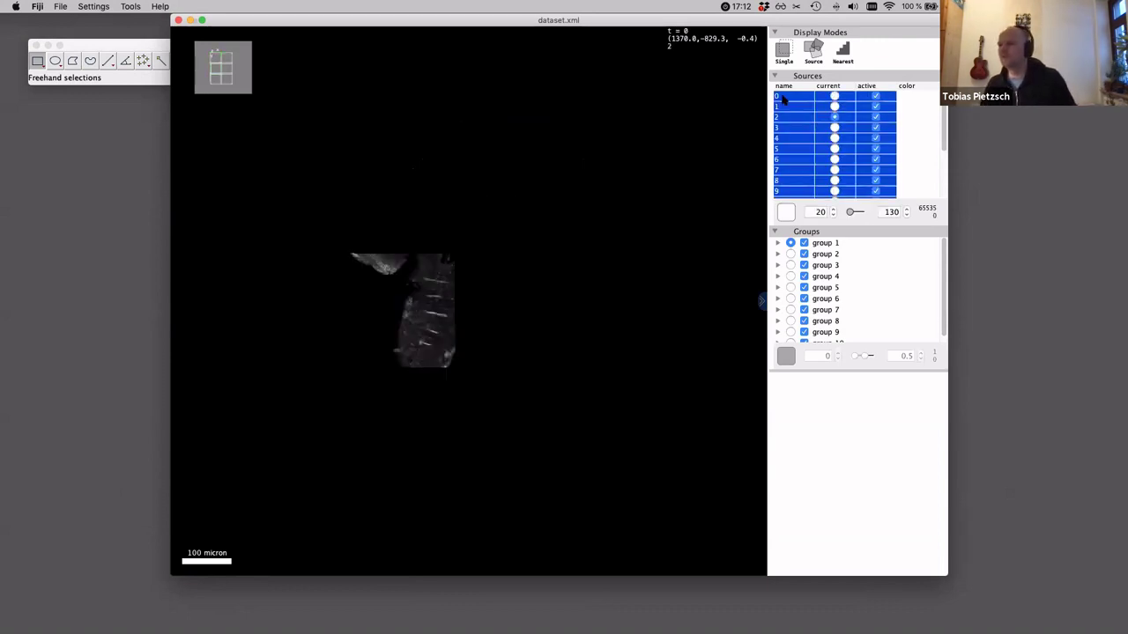
key(4)
key(5)
key(6)
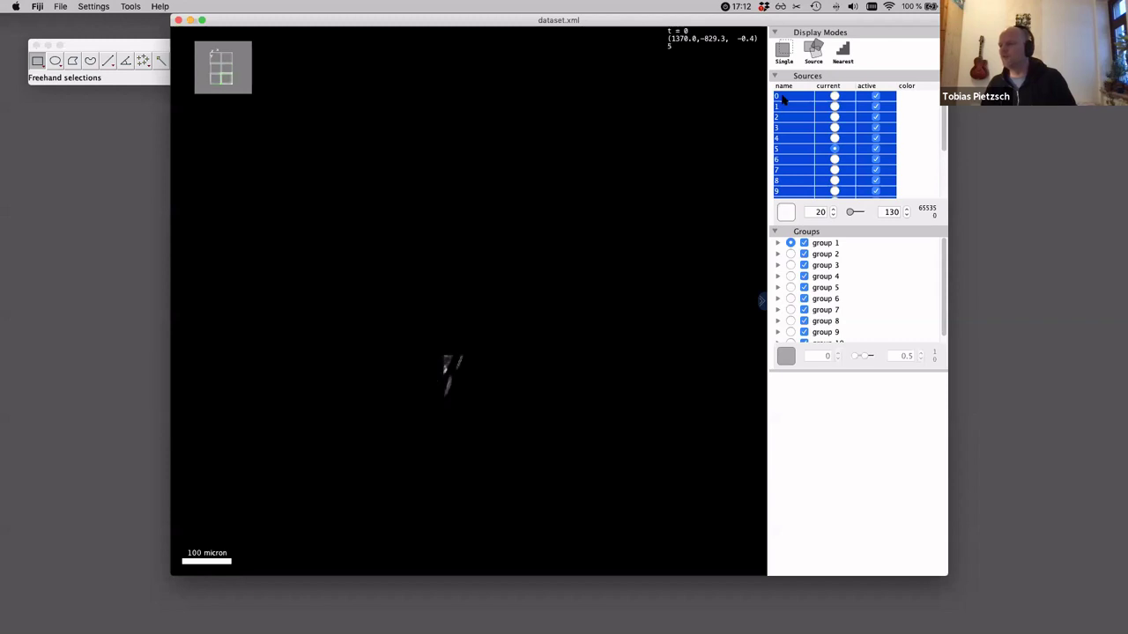
key(7)
key(8)
key(9)
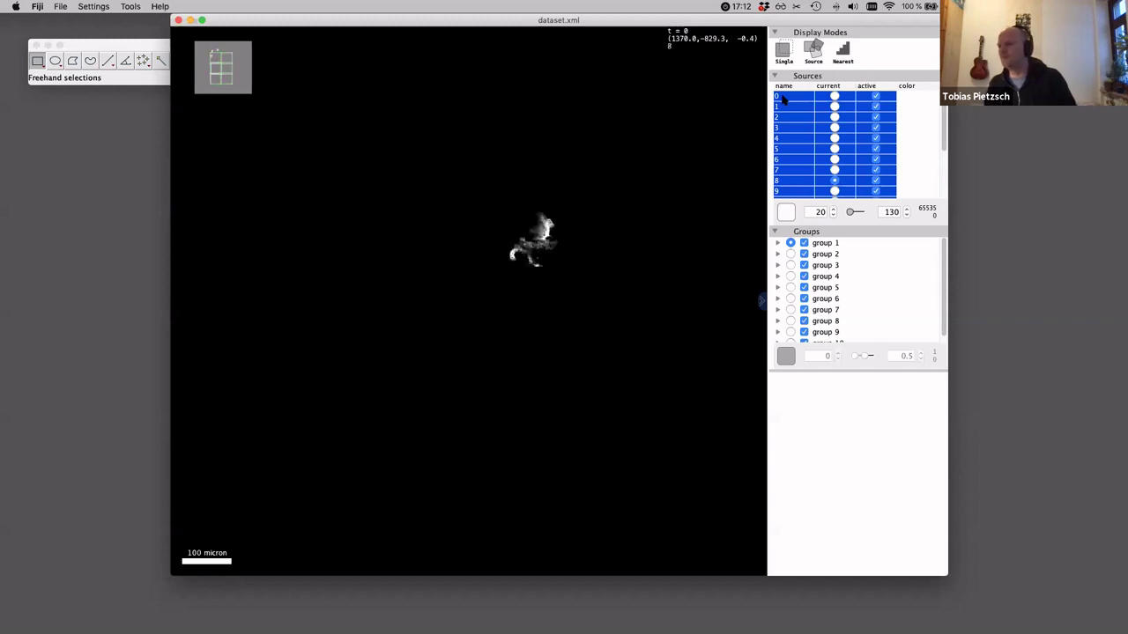
key(0)
key(1)
key(2)
key(3)
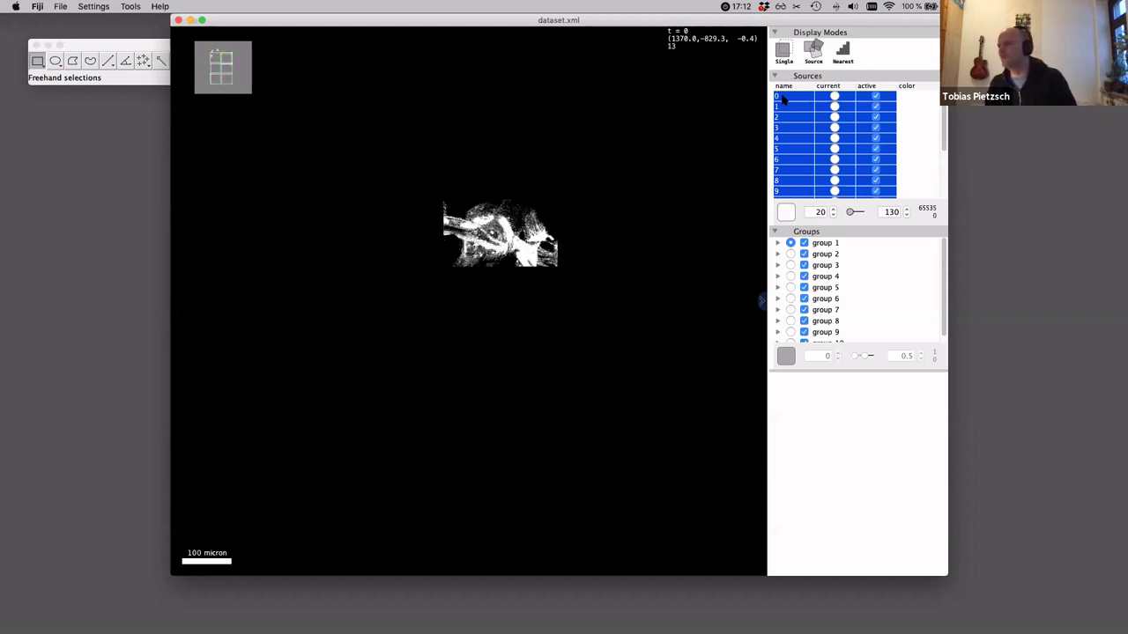
key(4)
key(5)
key(6)
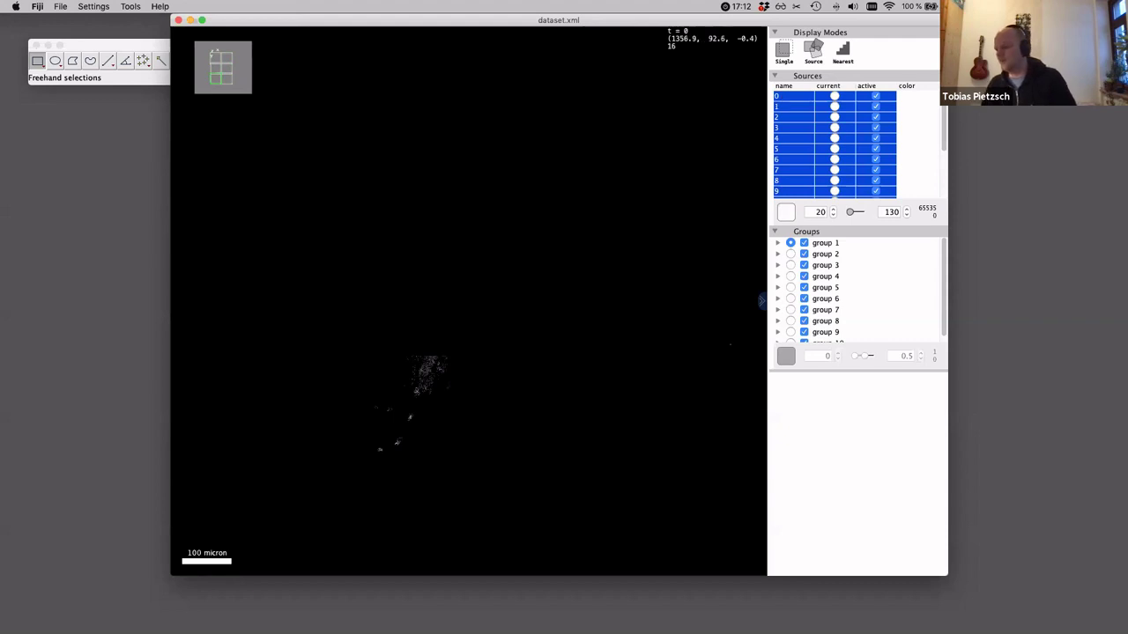
key(1)
key(2)
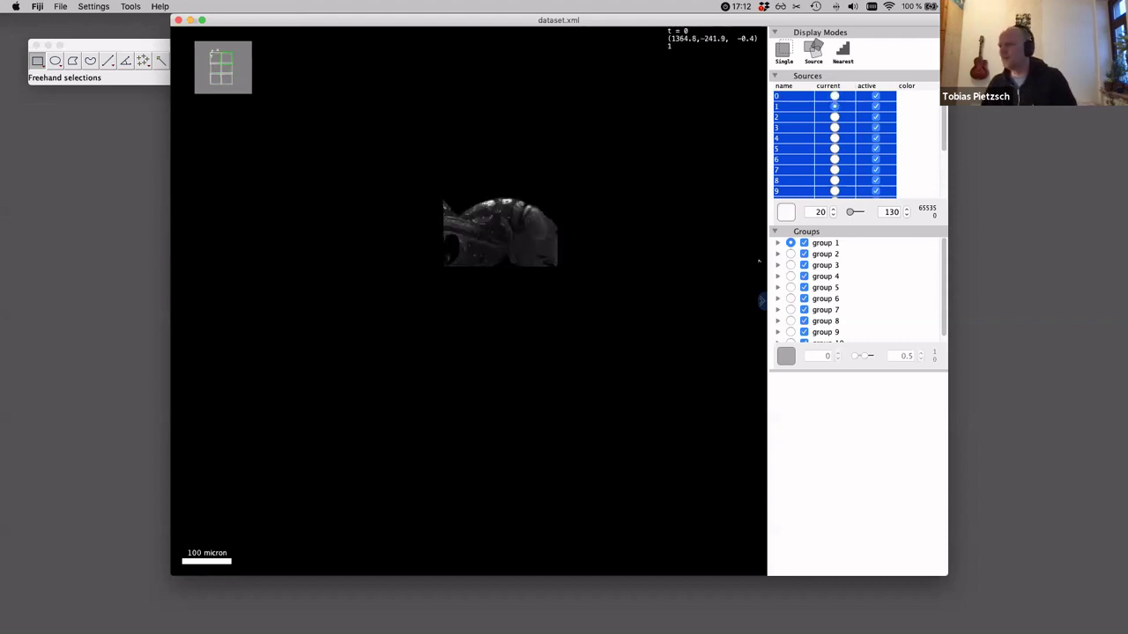
- Enlarge the source table to fit all 18 sources and delete all predefined groups
drag(825, 228, 869, 354)
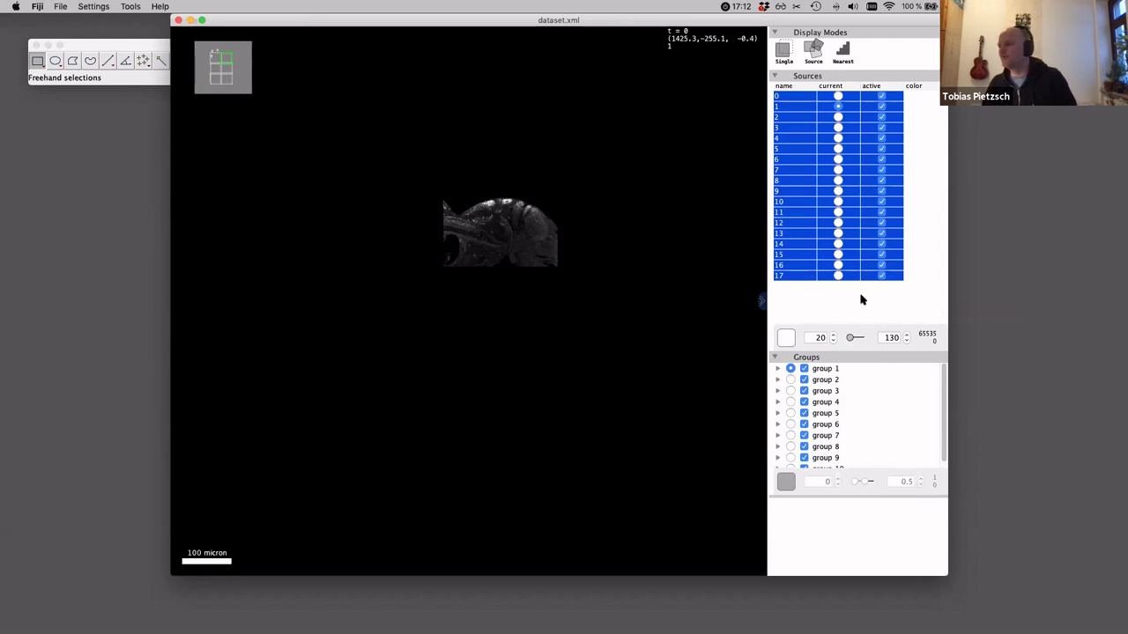
click(837, 380)
key(shift+Down)
key(shift+Down)
key(shift+Down)
key(shift+Down)
key(shift+Down)
key(shift+Down)
key(shift+Down)
key(shift+Down)
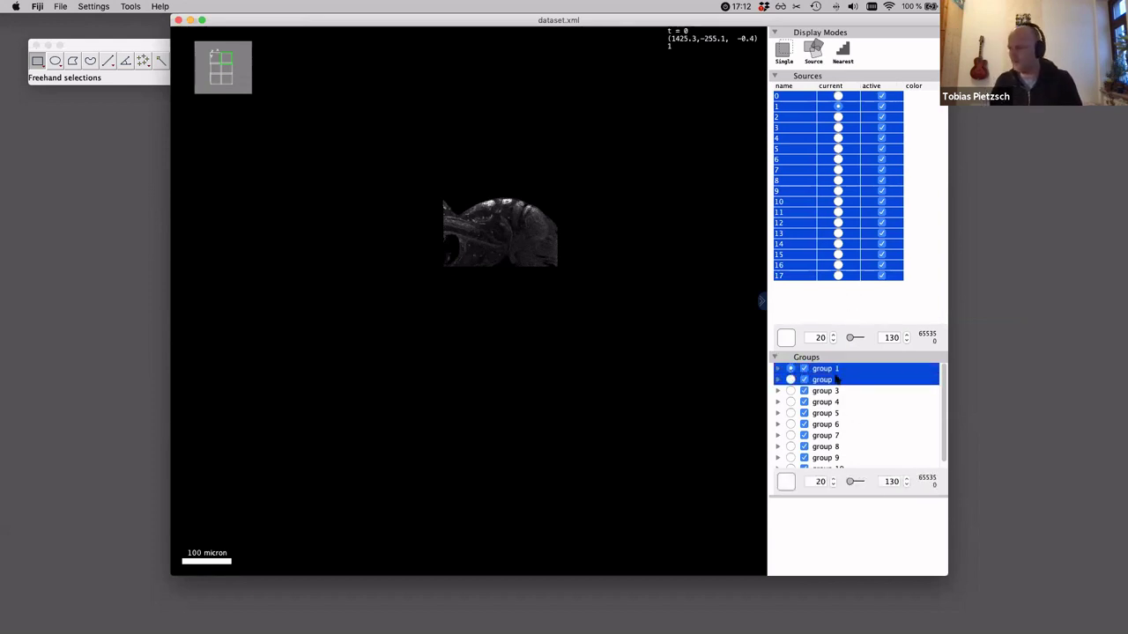
key(BackSpace)
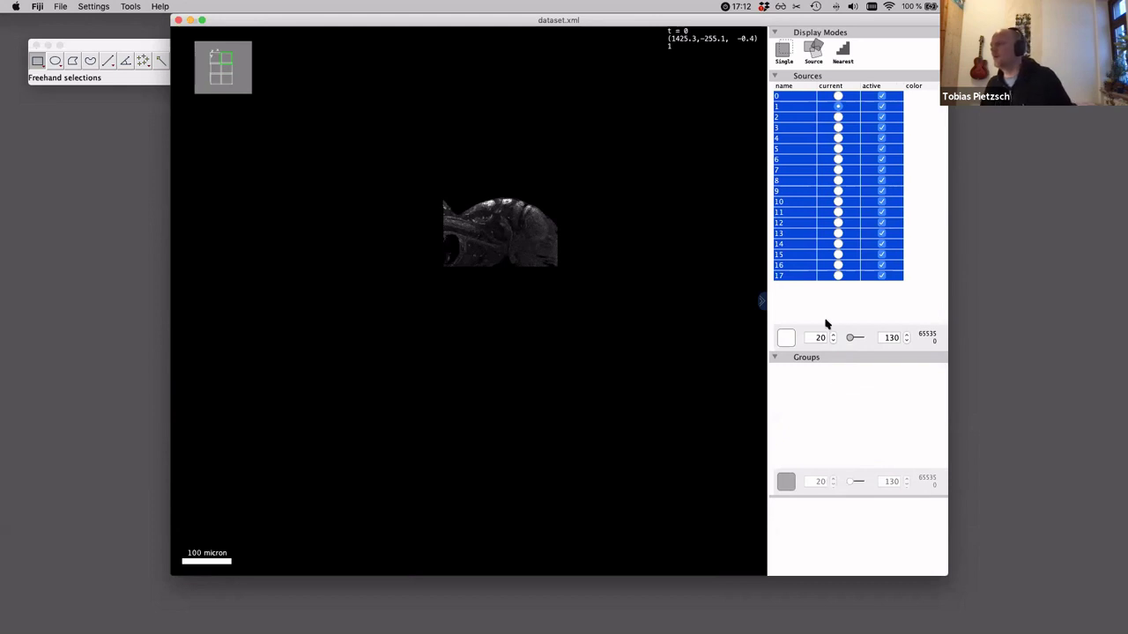
- Select sources 0 to 5 in the source table and create a new group from them
click(783, 107)
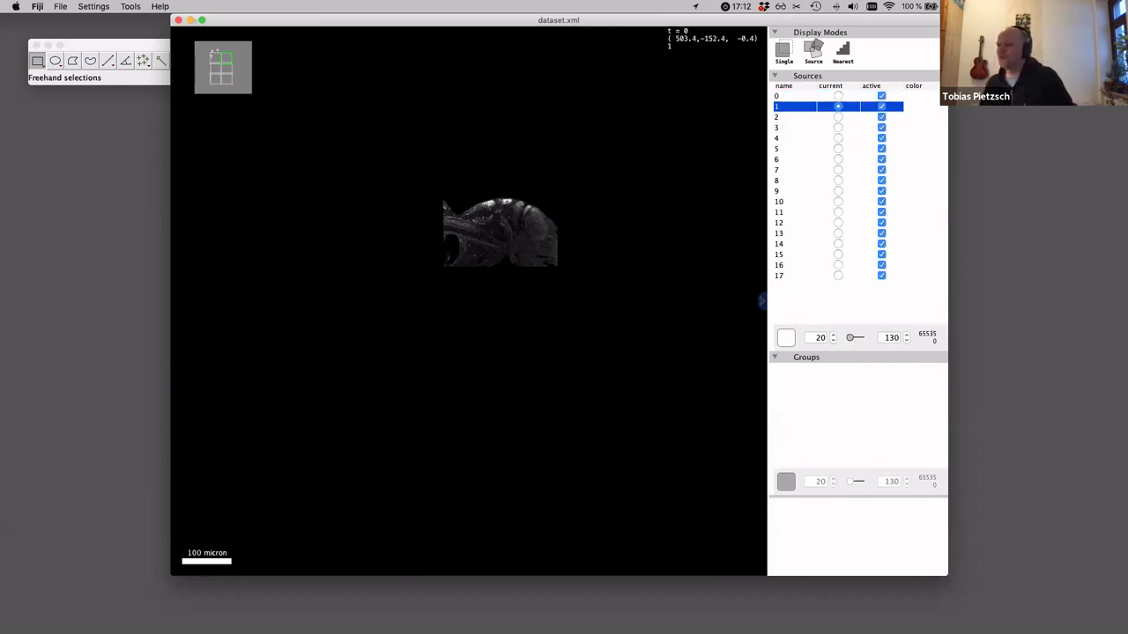
click(793, 97)
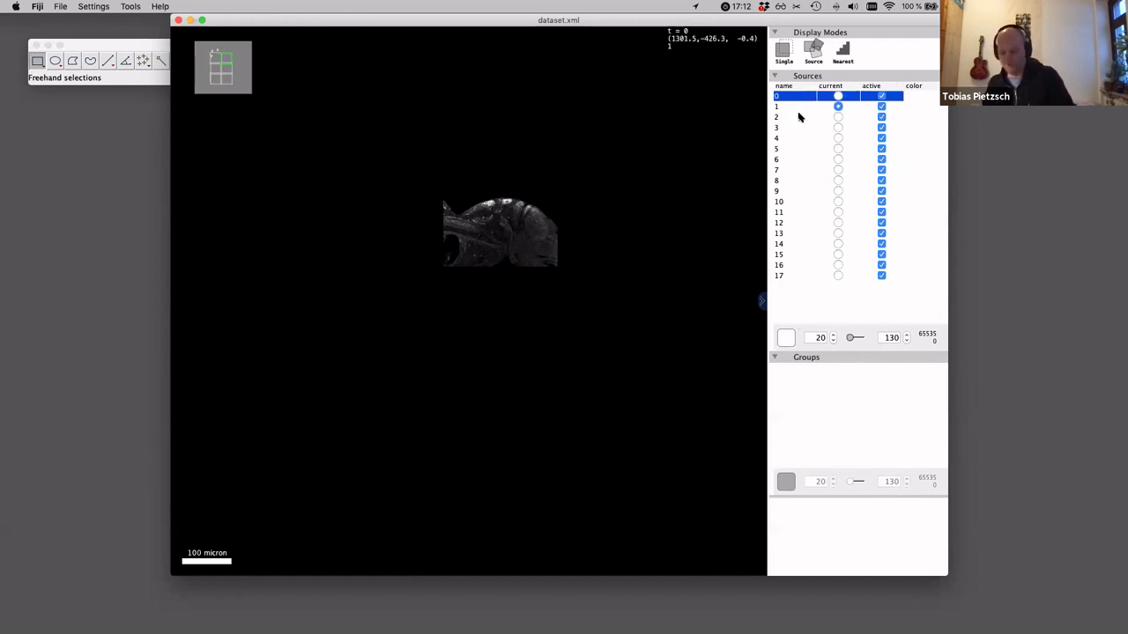
key(shift+Down)
key(shift+Down)
key(shift+Down)
key(shift+Down)
key(shift+Down)
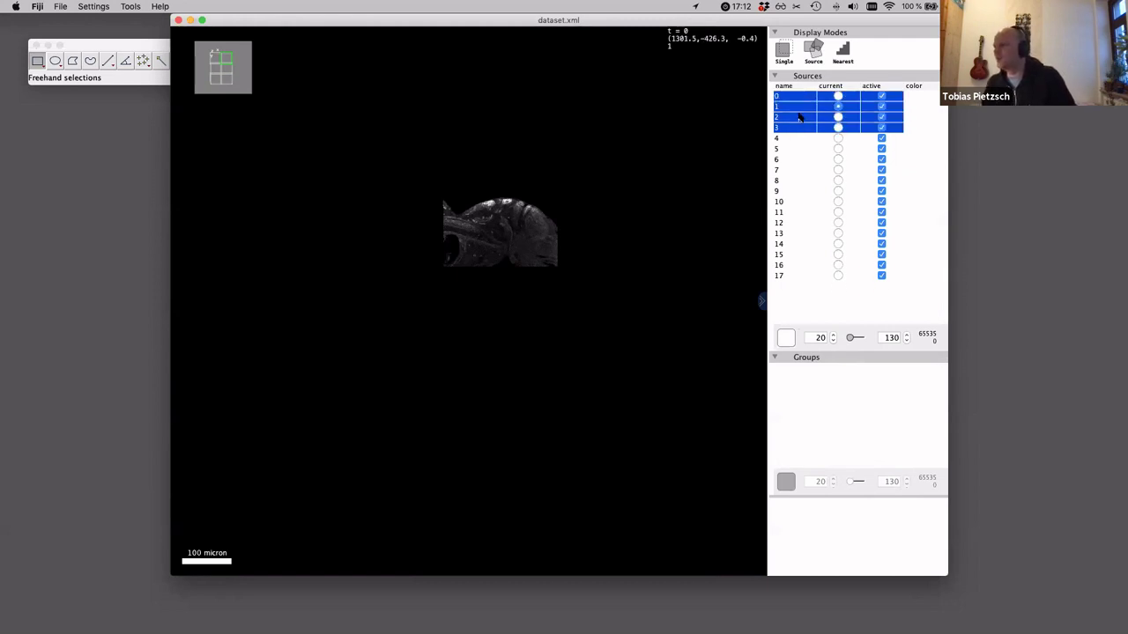
right_click(831, 422)
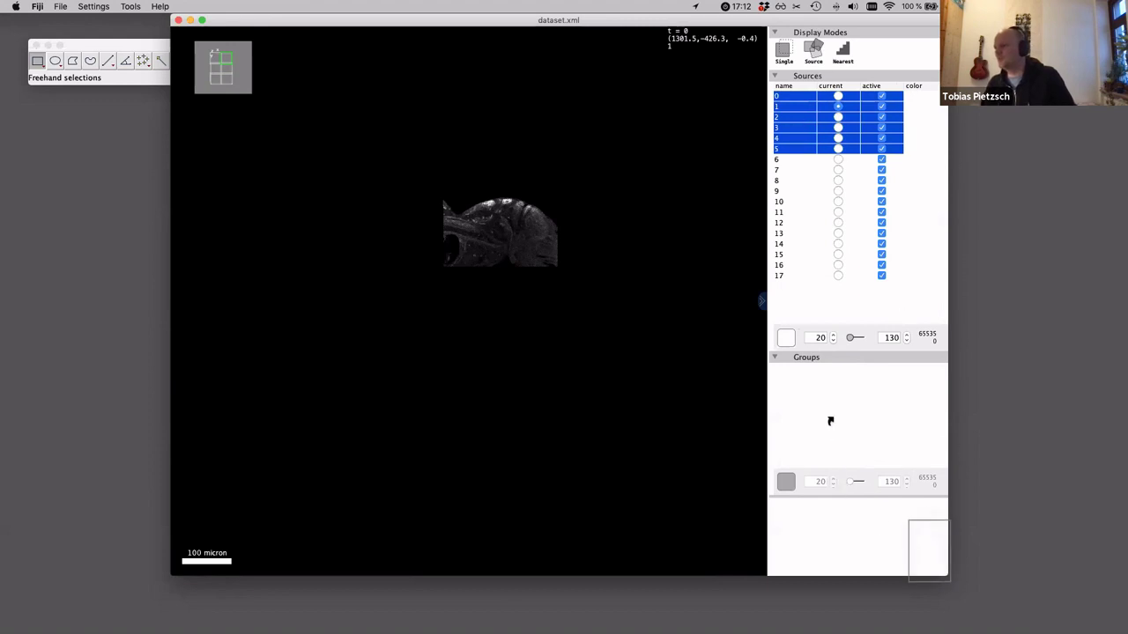
click(831, 422)
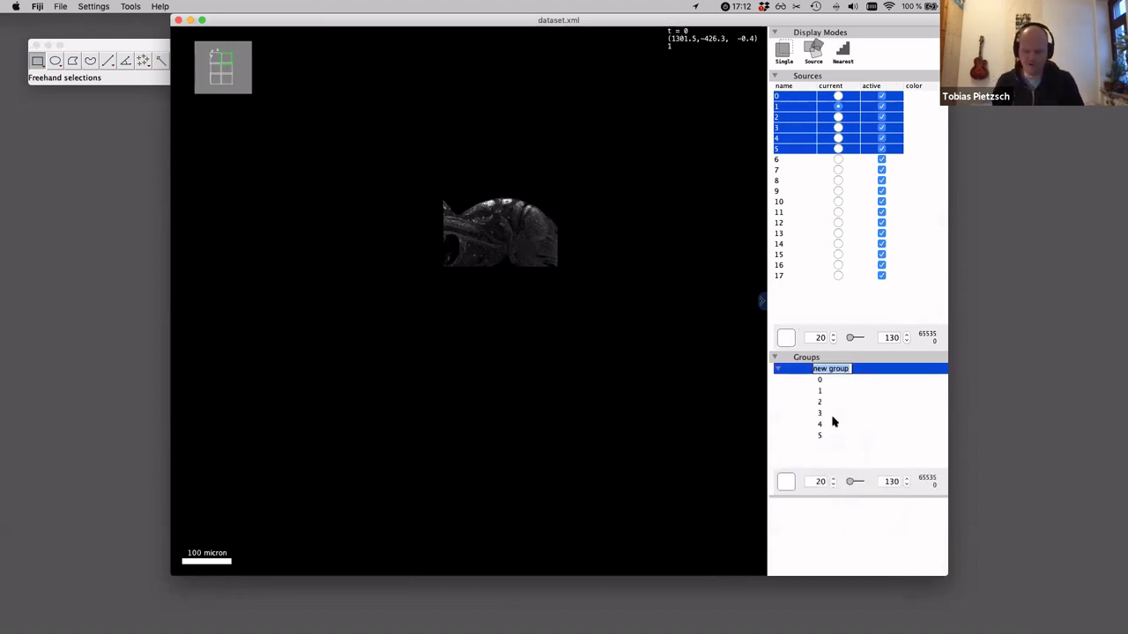
- Name the new group of sources 0 to 5 "channel 1"
text(channel 1)
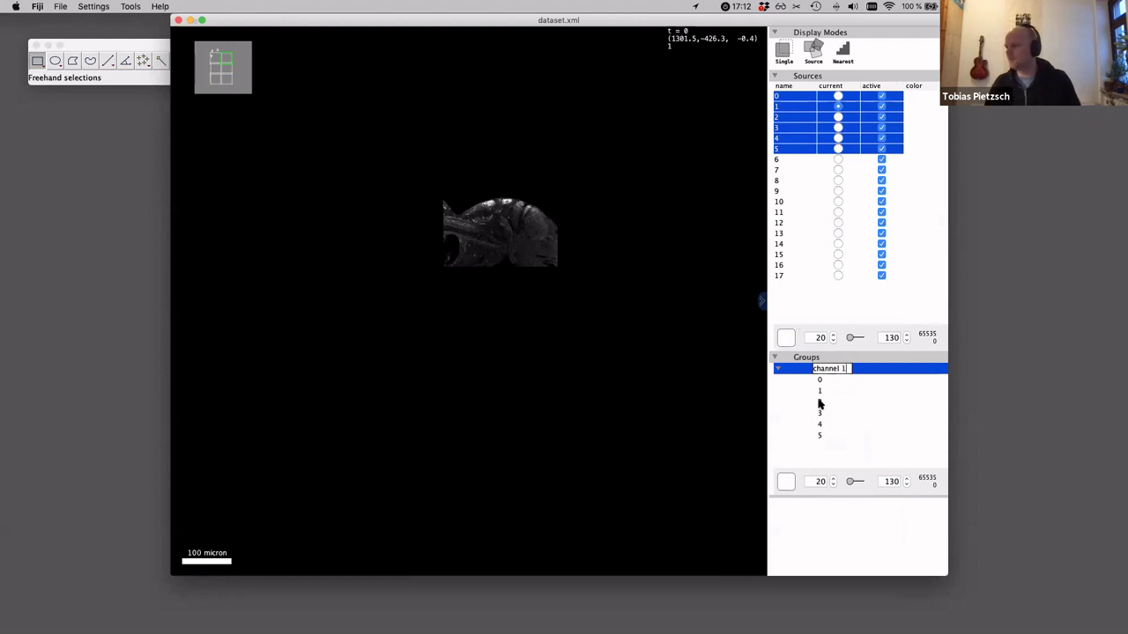
key(Return)
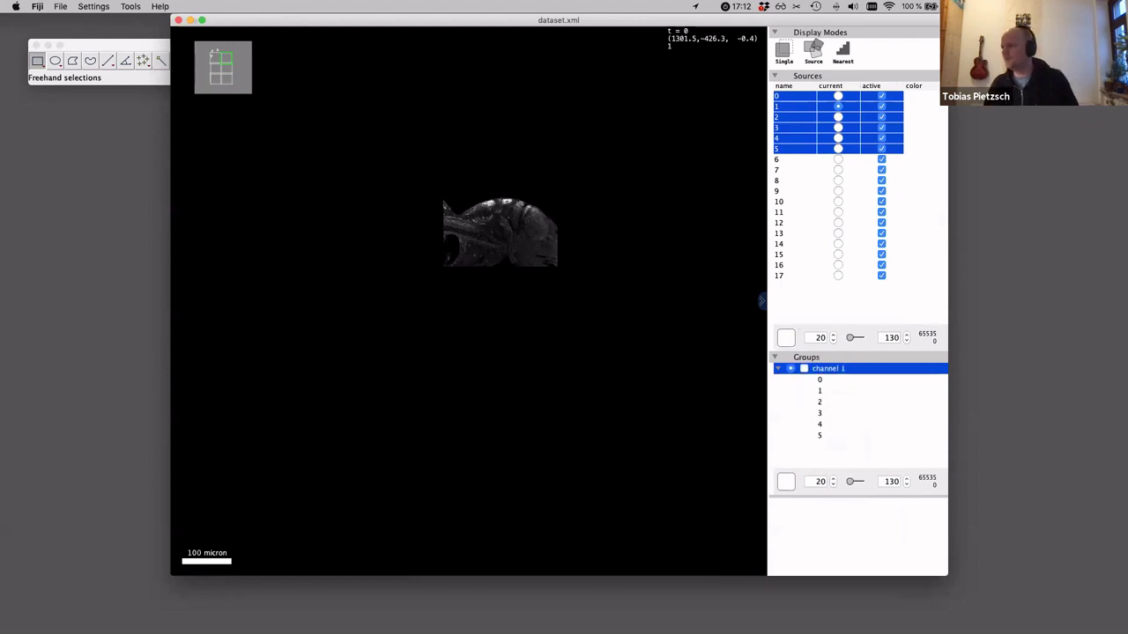
- Create a group named "channel 2" from sources 6 to 11, and collapse both channel groups
click(780, 162)
key(shift+Down)
key(shift+Down)
key(shift+Down)
key(shift+Down)
key(shift+Down)
key(shift+Down)
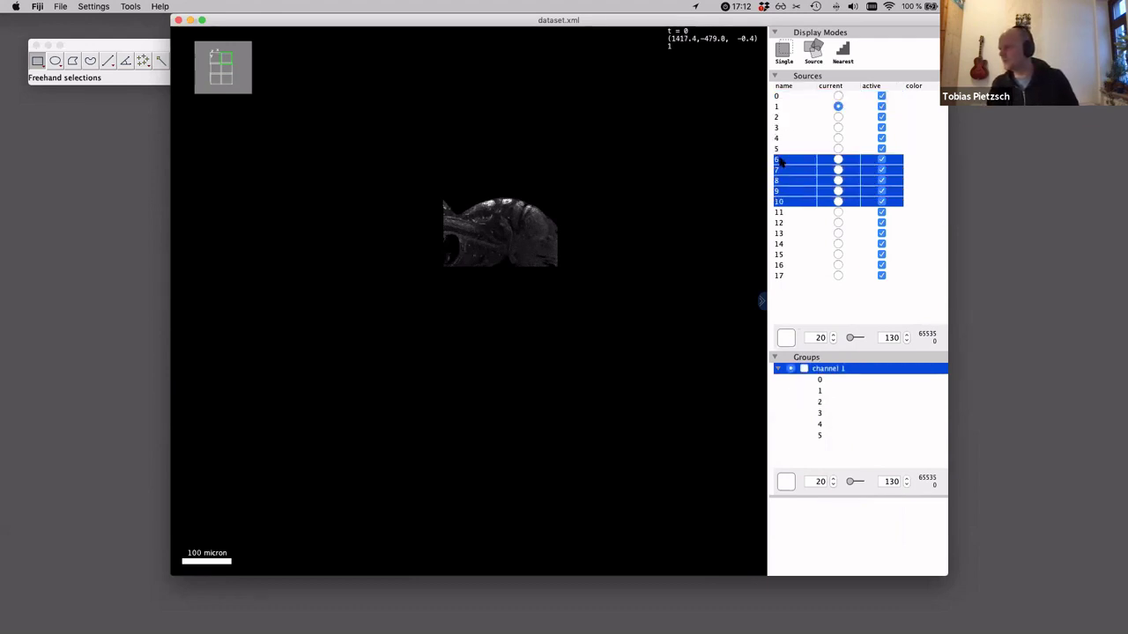
key(shift+Up)
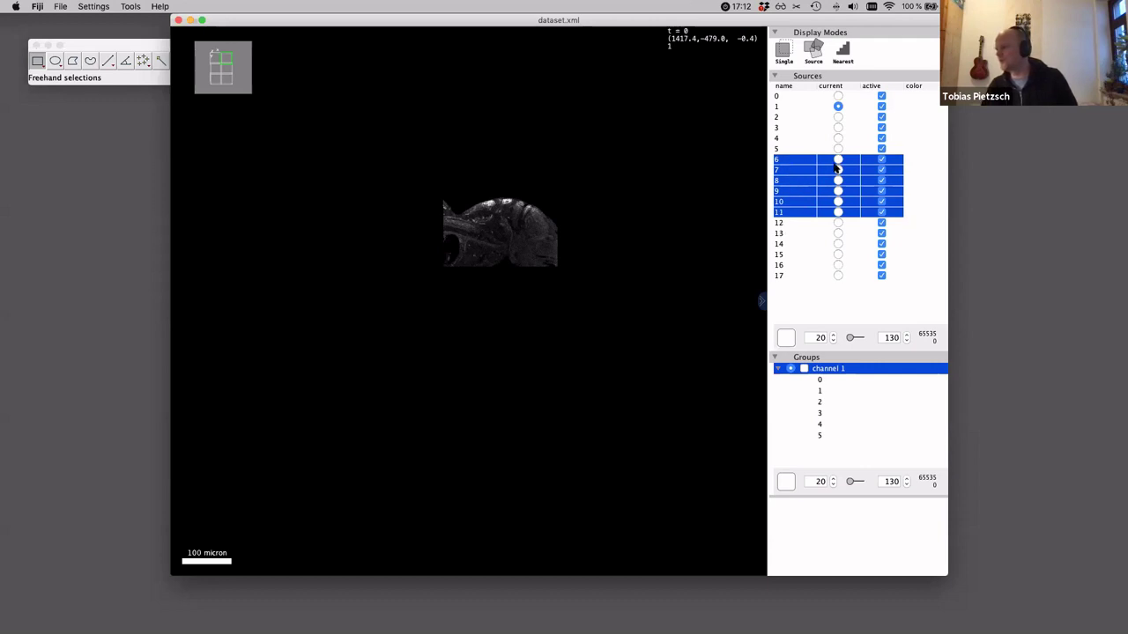
right_click(807, 458)
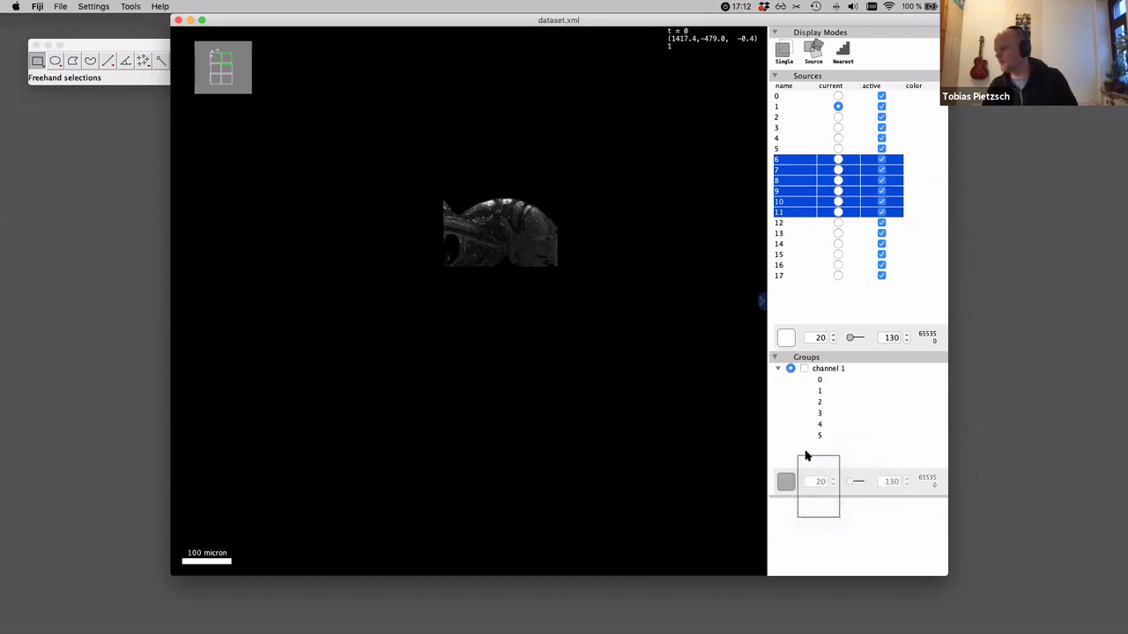
click(815, 471)
text(ch)
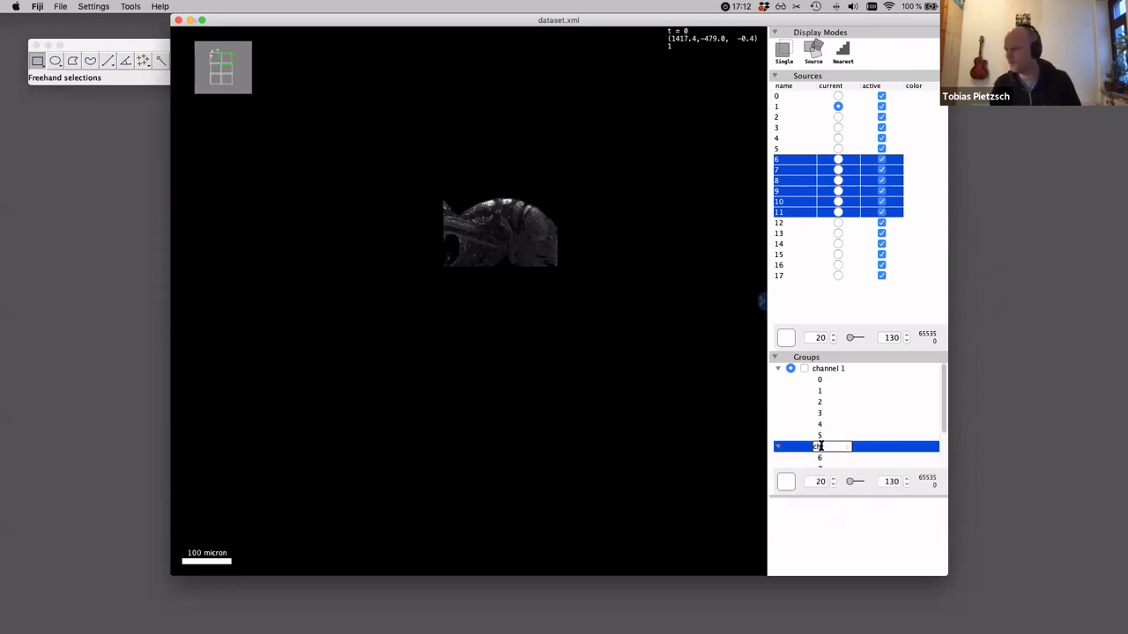
text(annel 2)
key(Return)
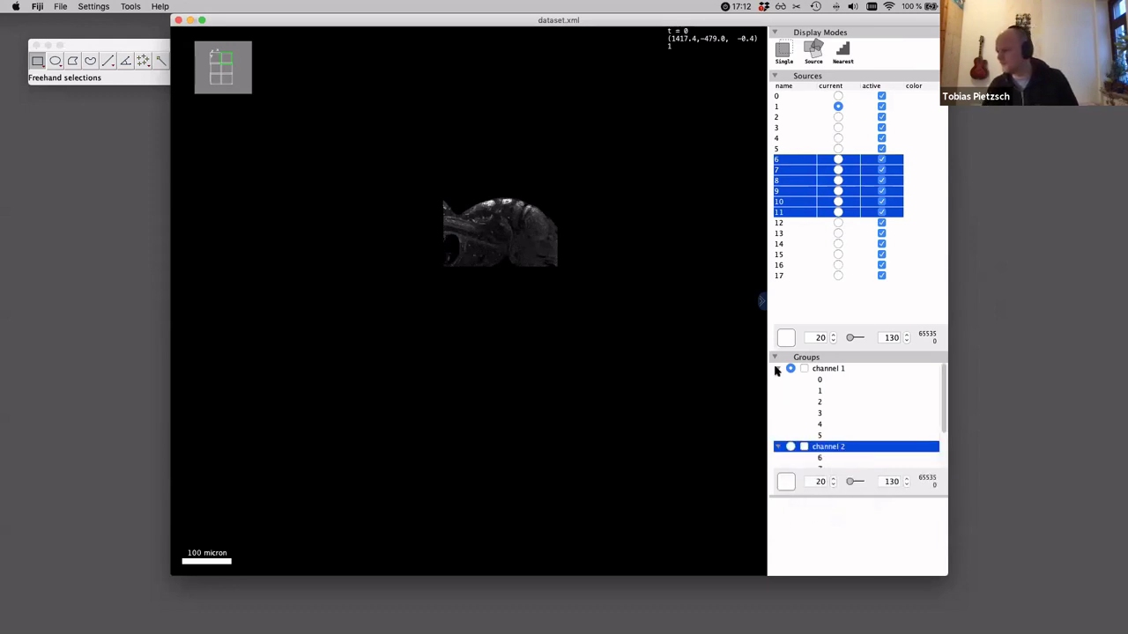
click(777, 368)
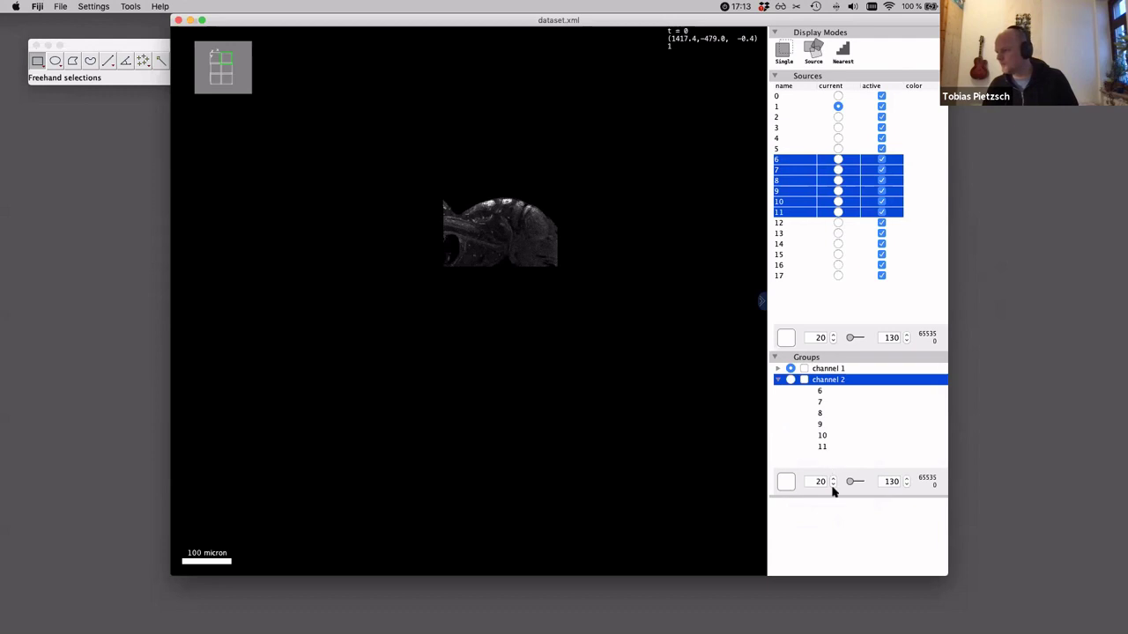
key(Left)
- Create a group named "channel 3" from sources 12 to 17
click(782, 224)
key(shift+Down)
key(shift+Down)
key(shift+Down)
key(shift+Down)
key(shift+Down)
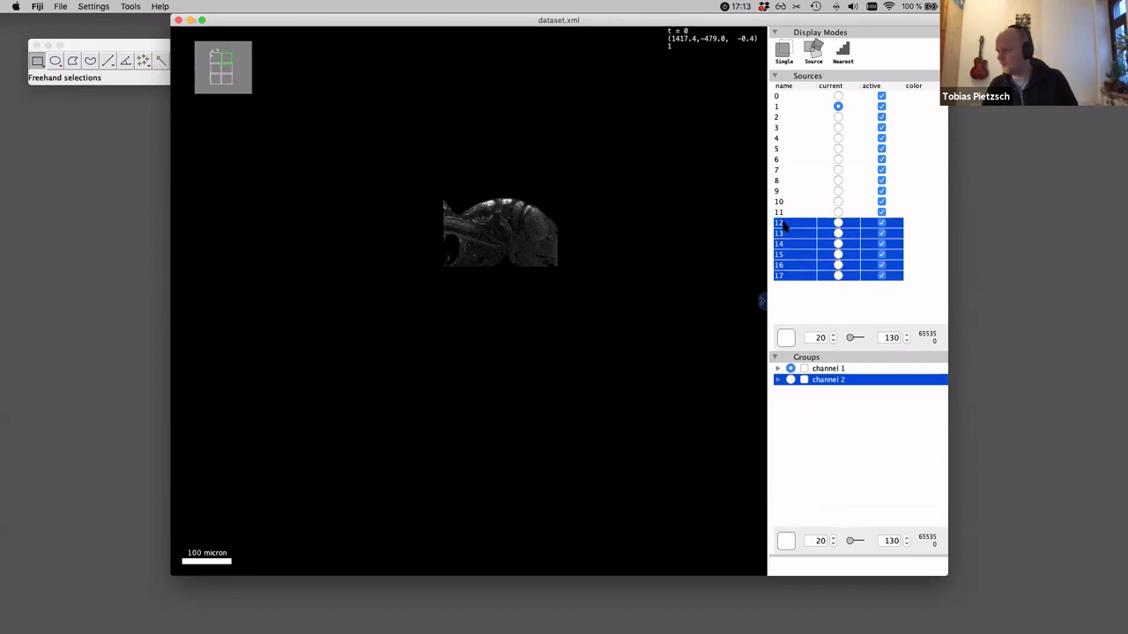
right_click(828, 445)
click(838, 440)
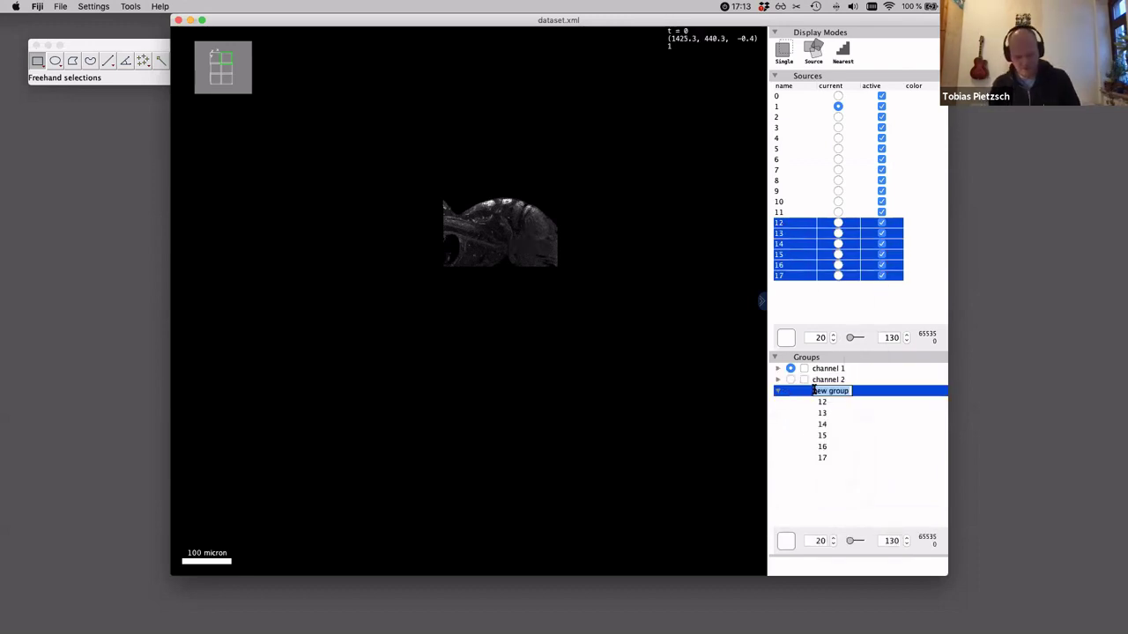
text(channel)
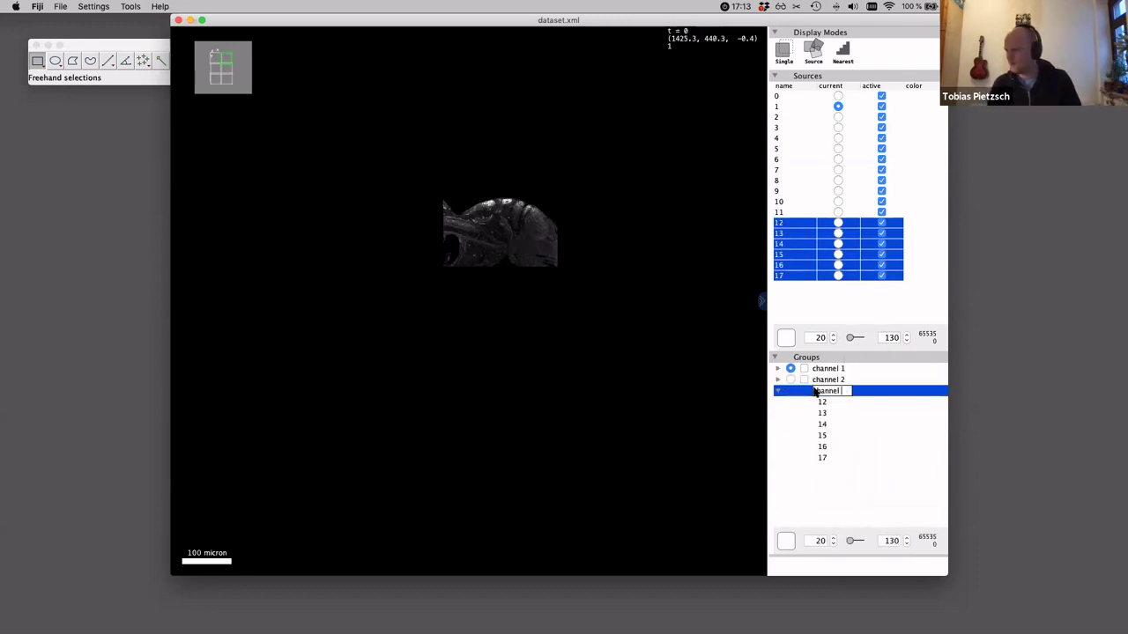
text( 3)
key(Return)
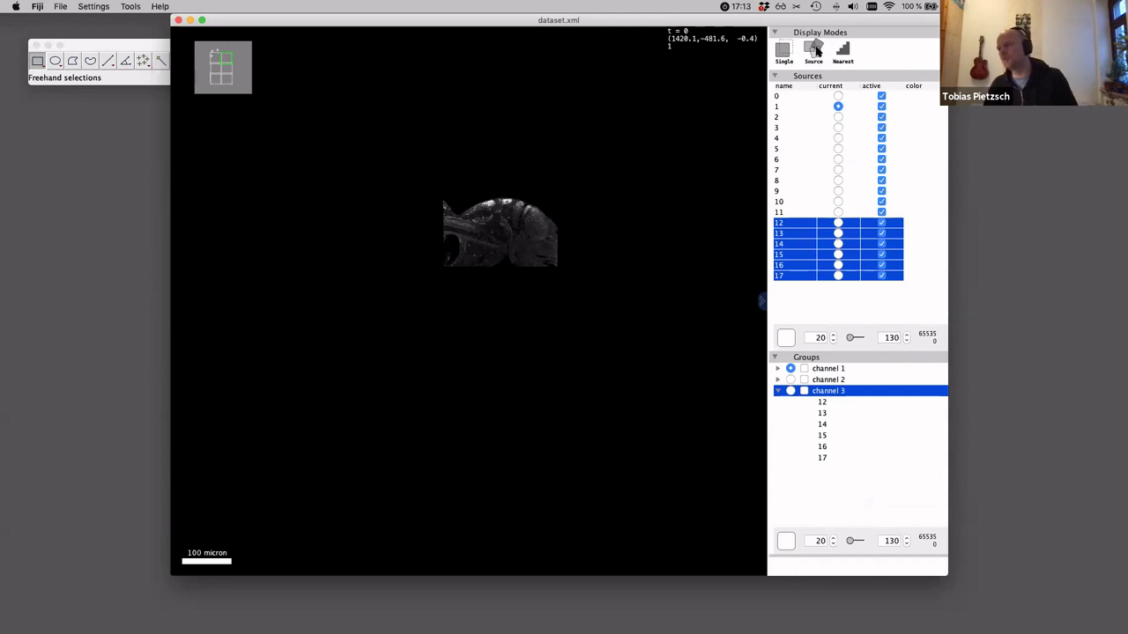
- Switch the display to group mode, then collapse the channel 3 group and the source table
click(819, 50)
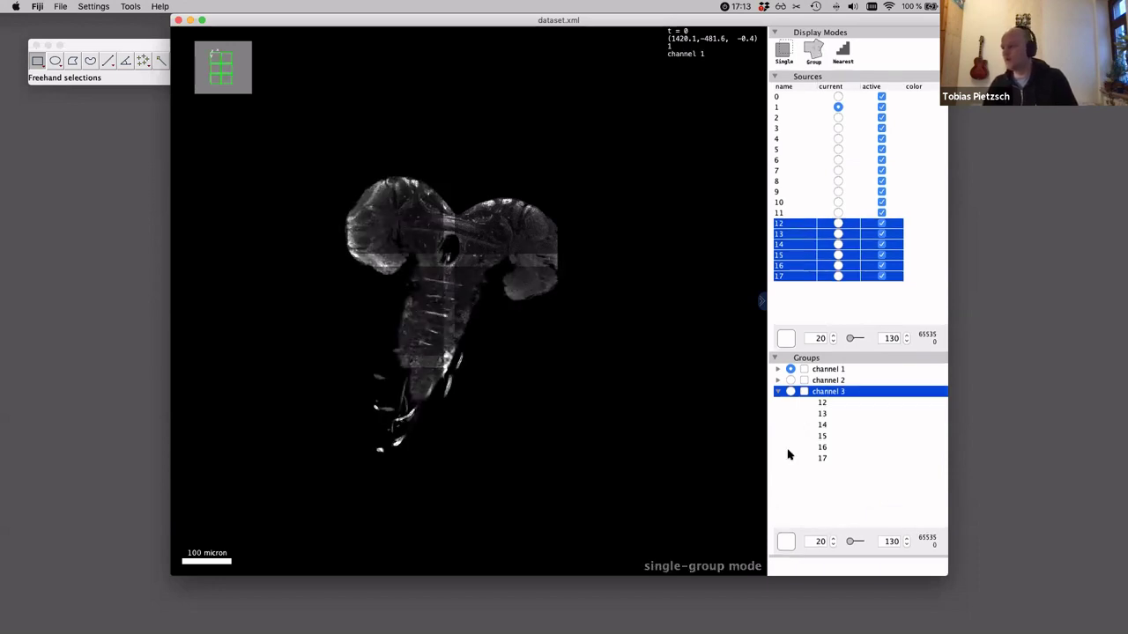
click(777, 391)
click(776, 78)
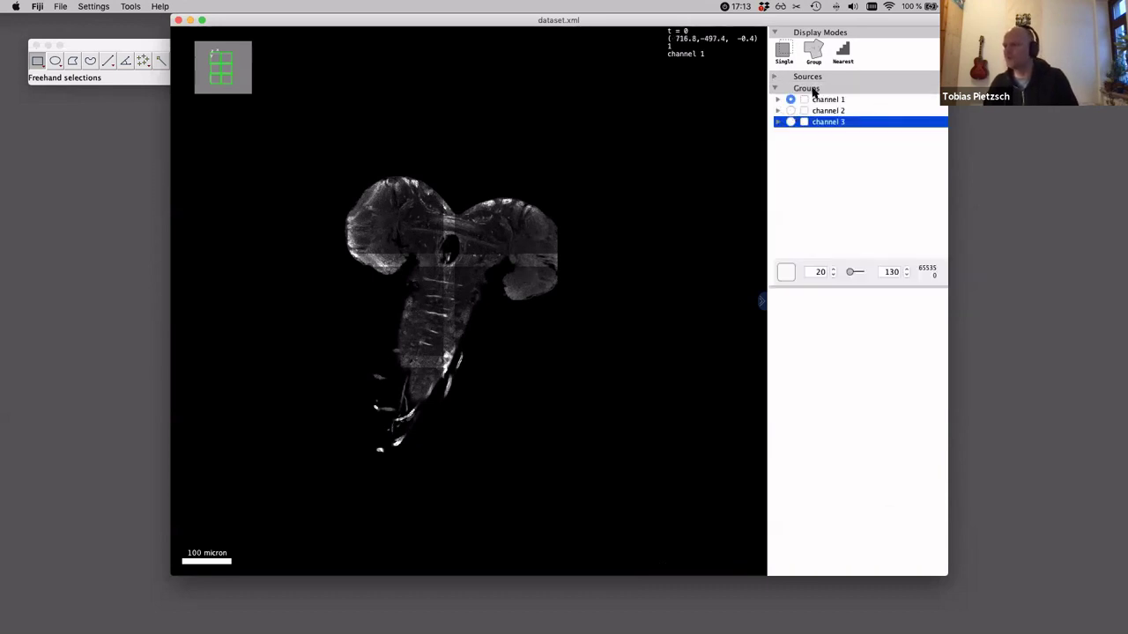
- View each of the three channel groups as the current one, return to channel 1 and inspect its member sources
click(790, 100)
click(790, 111)
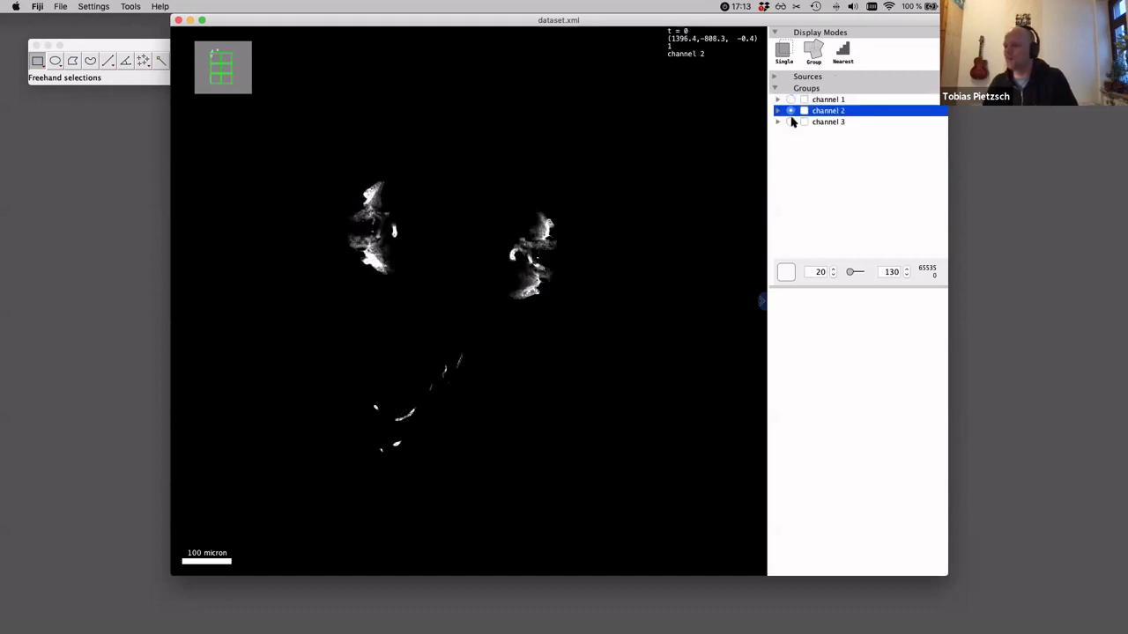
click(791, 122)
click(790, 111)
click(789, 101)
click(790, 99)
click(777, 100)
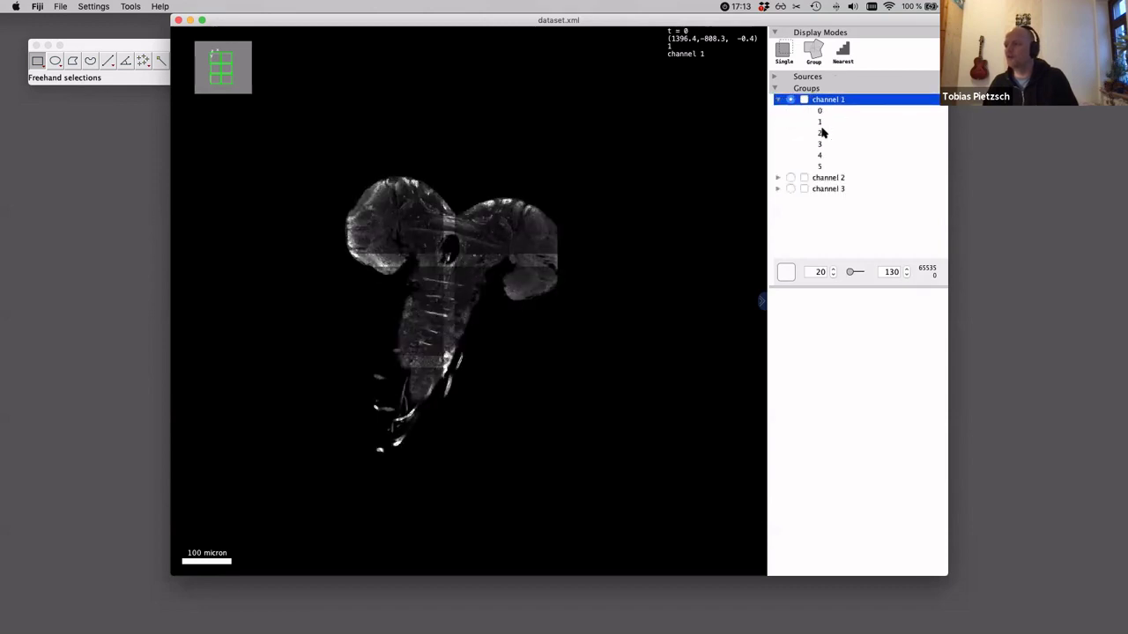
click(777, 100)
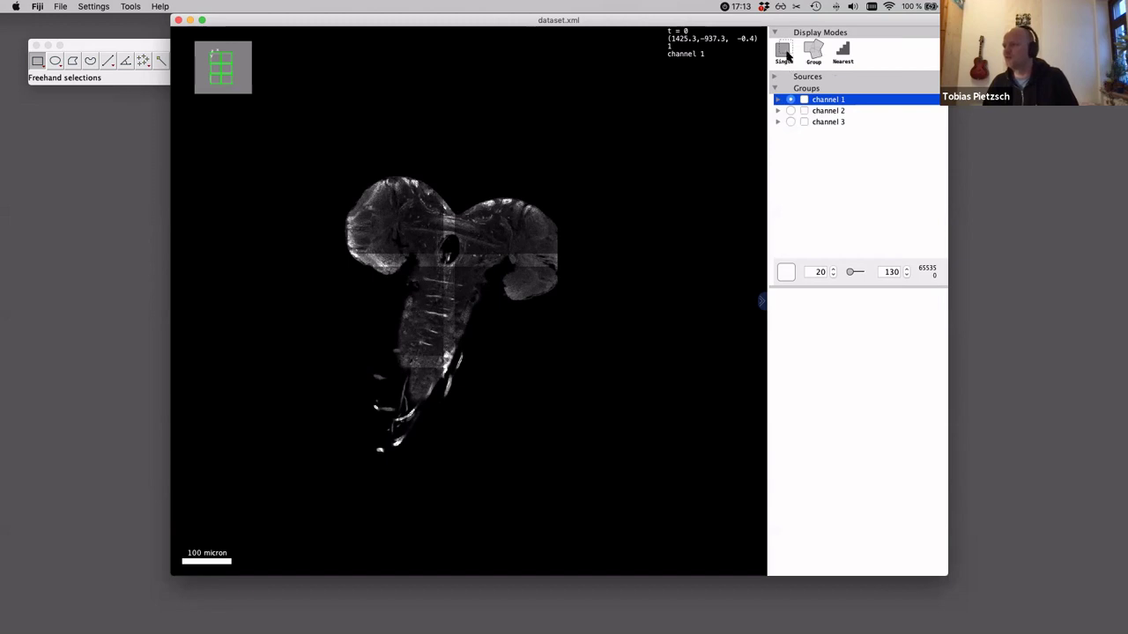
- Try overlaying the channel groups in fused mode, deactivate them again and return to single mode
click(783, 52)
click(803, 99)
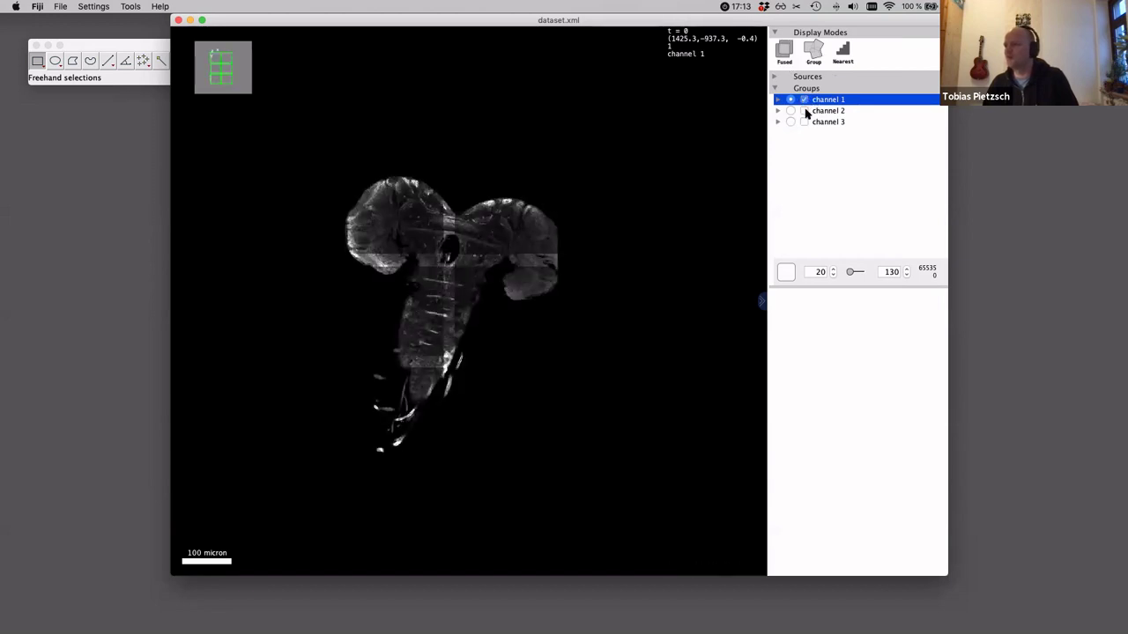
click(803, 111)
click(804, 122)
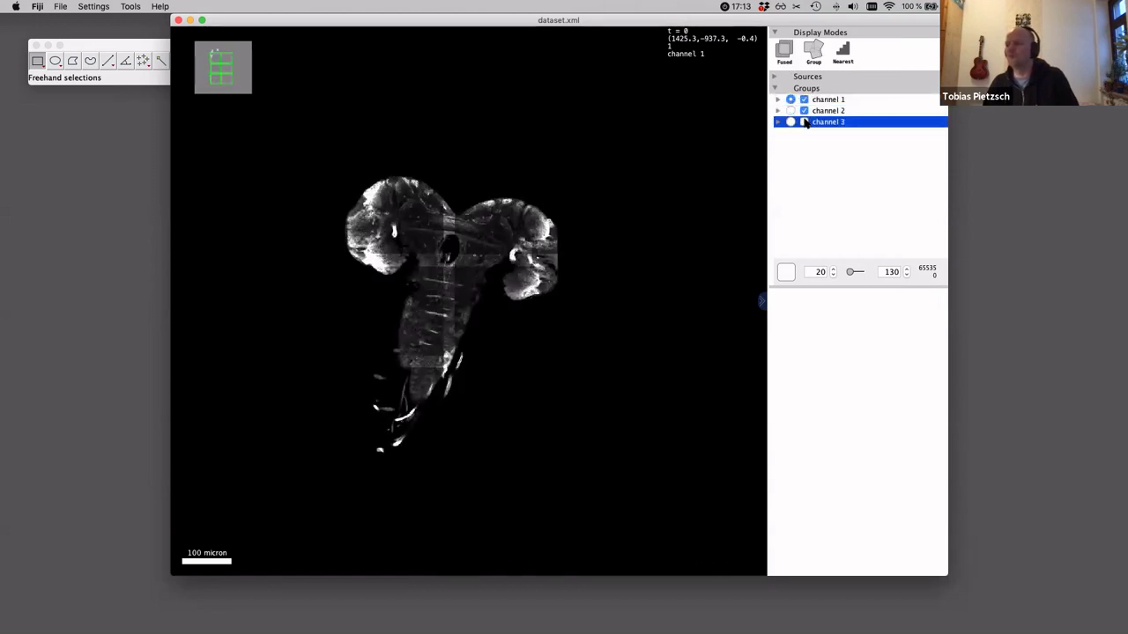
click(804, 111)
click(804, 100)
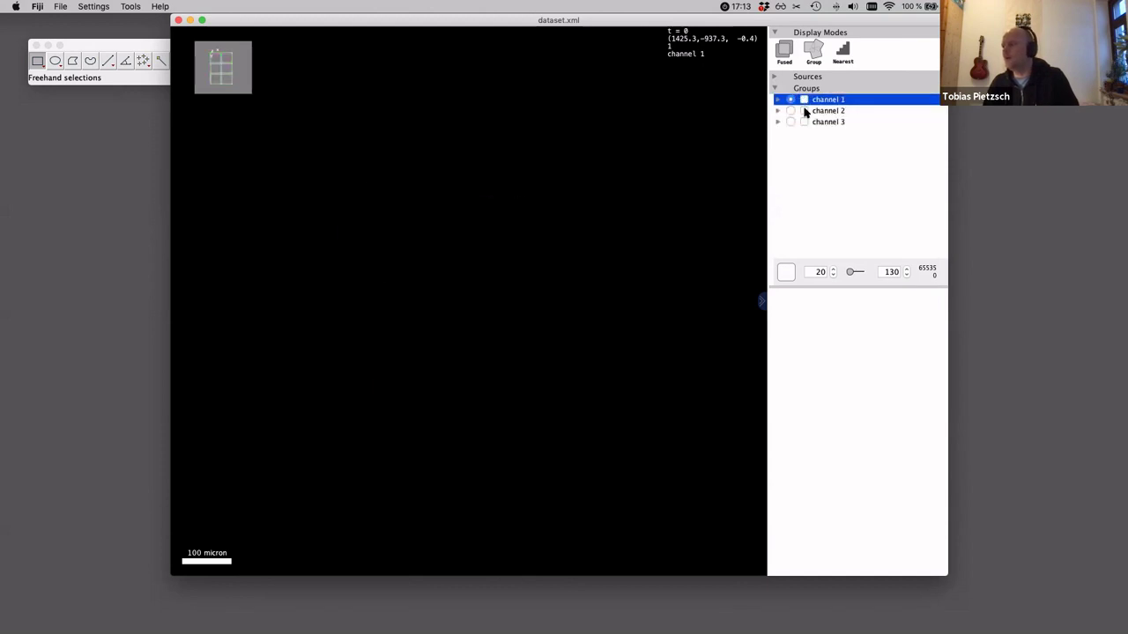
click(777, 100)
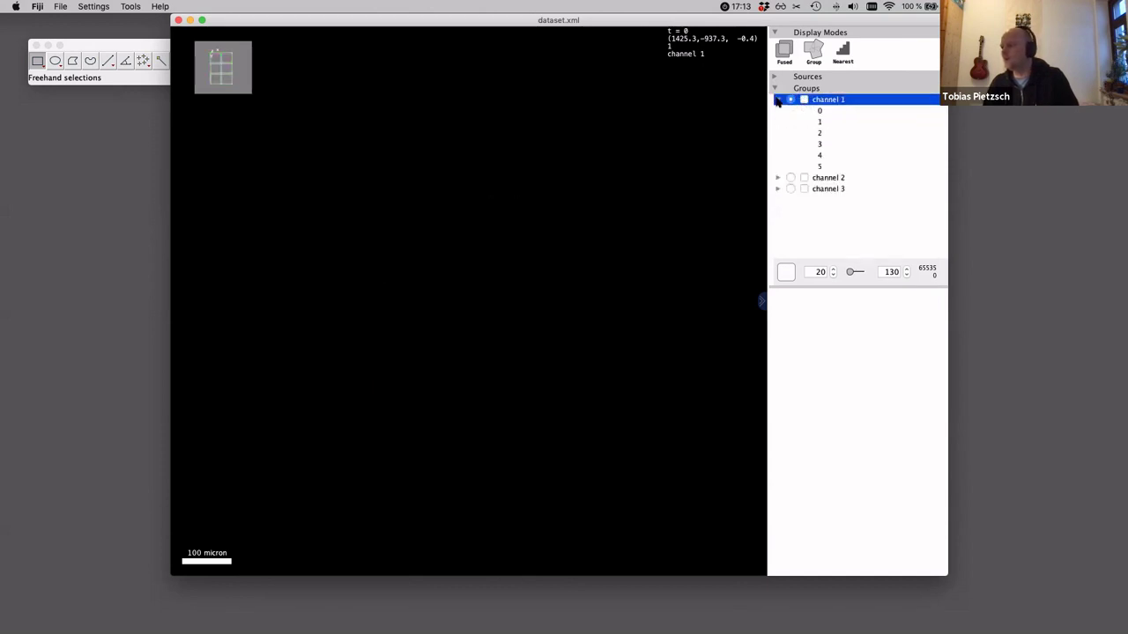
click(777, 99)
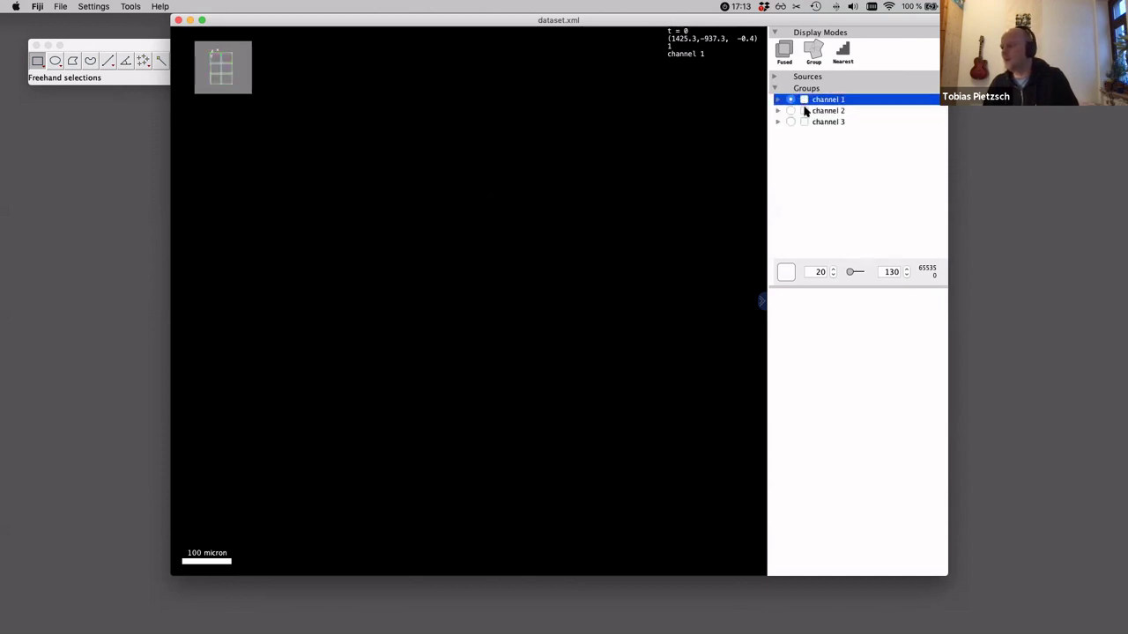
click(785, 49)
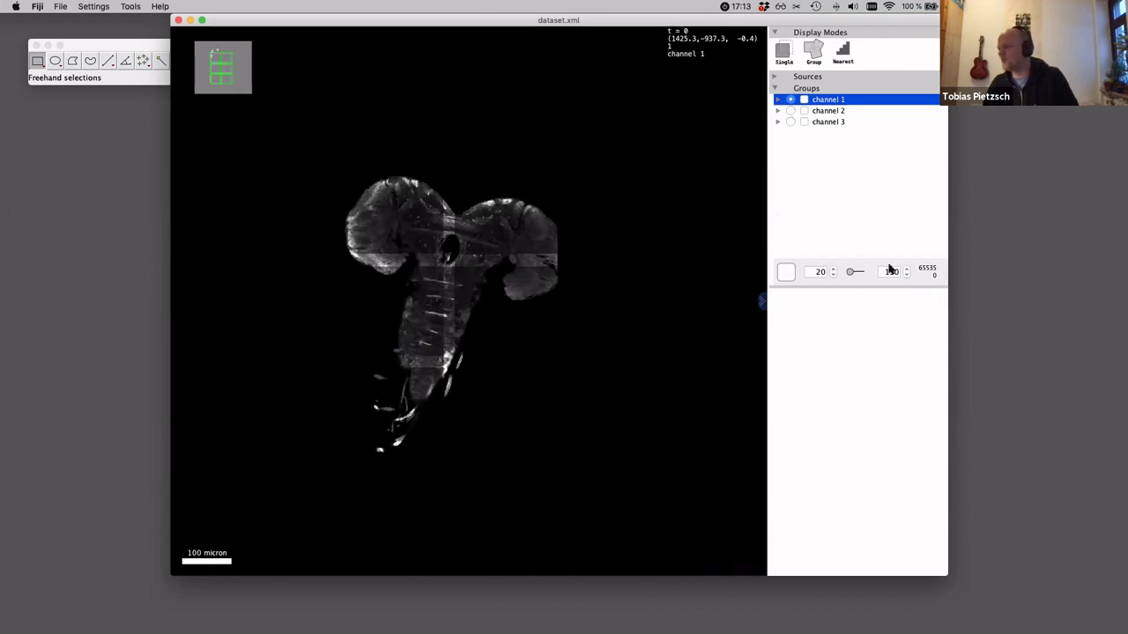
- Widen the viewer window and its side panel, and set the channel 1 group's colour to green
drag(958, 272, 1022, 272)
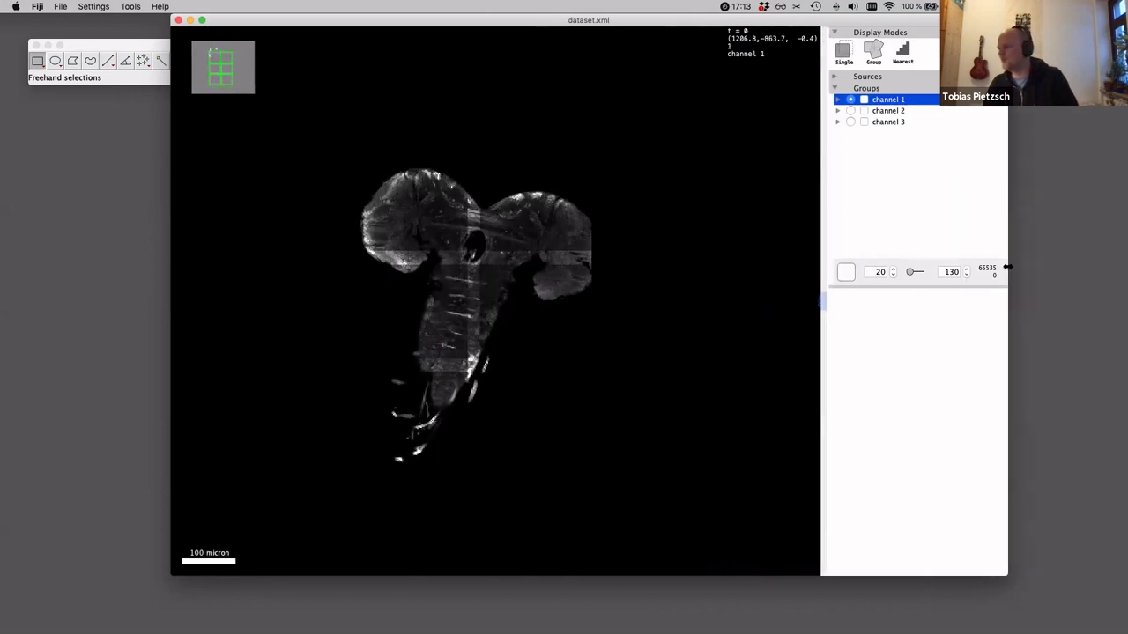
drag(833, 278, 781, 278)
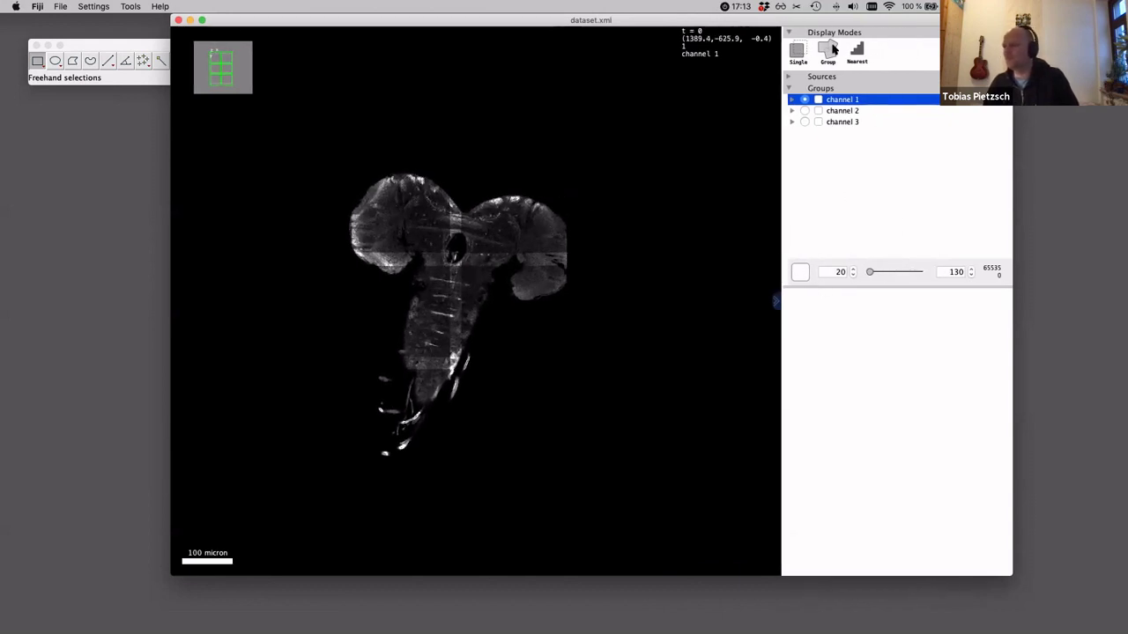
click(800, 271)
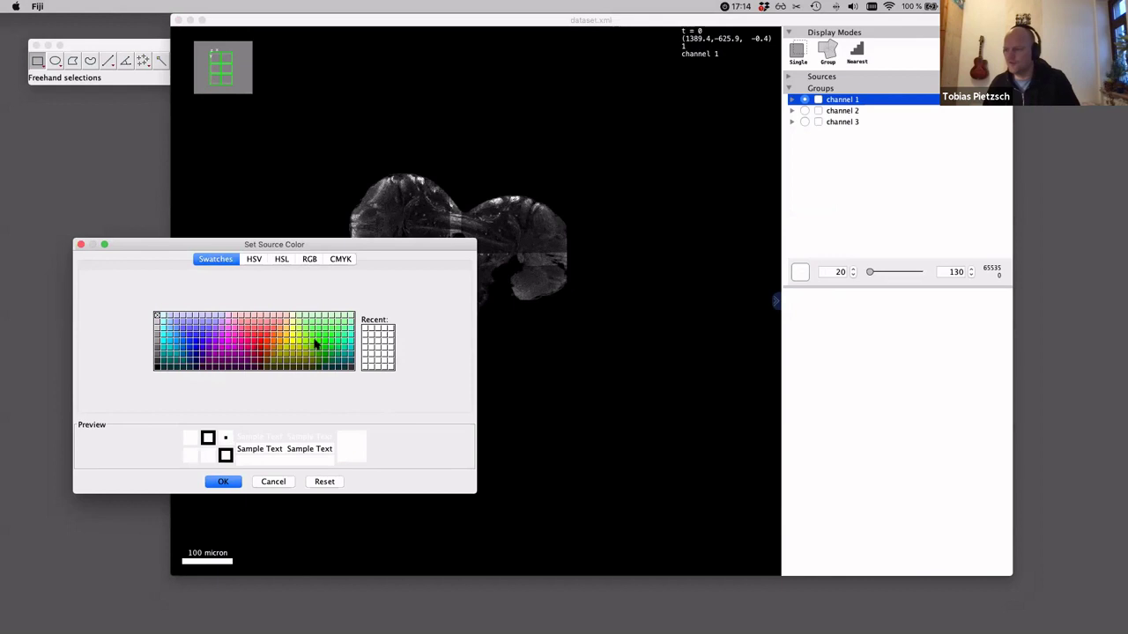
click(314, 343)
click(223, 482)
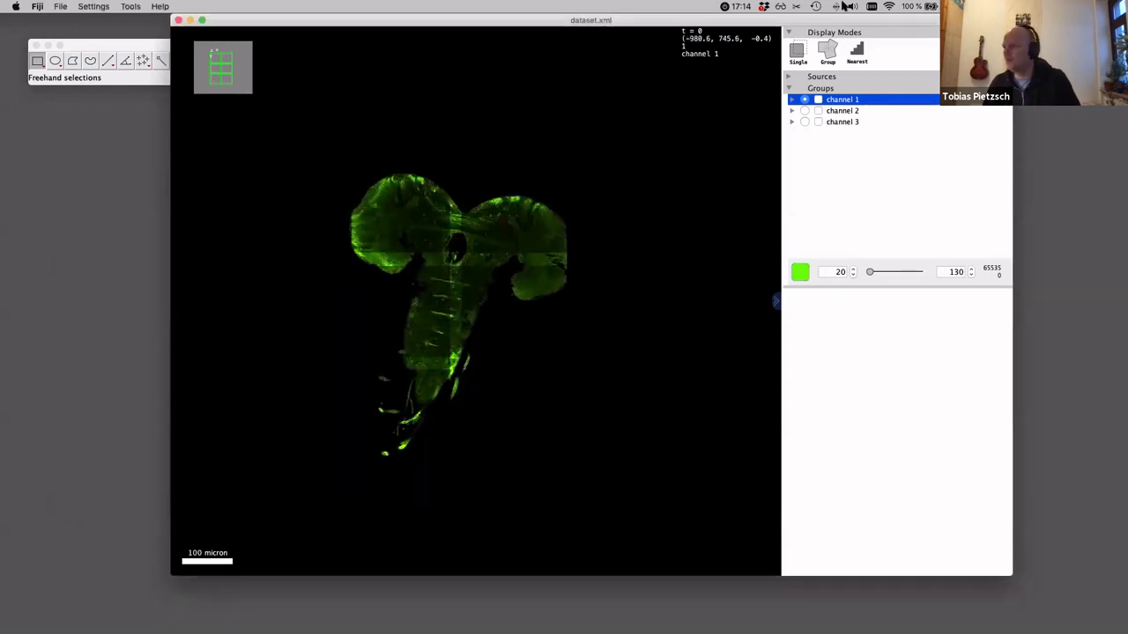
- Set the channel 2 group's colour to red and the channel 3 group's colour to blue
click(848, 112)
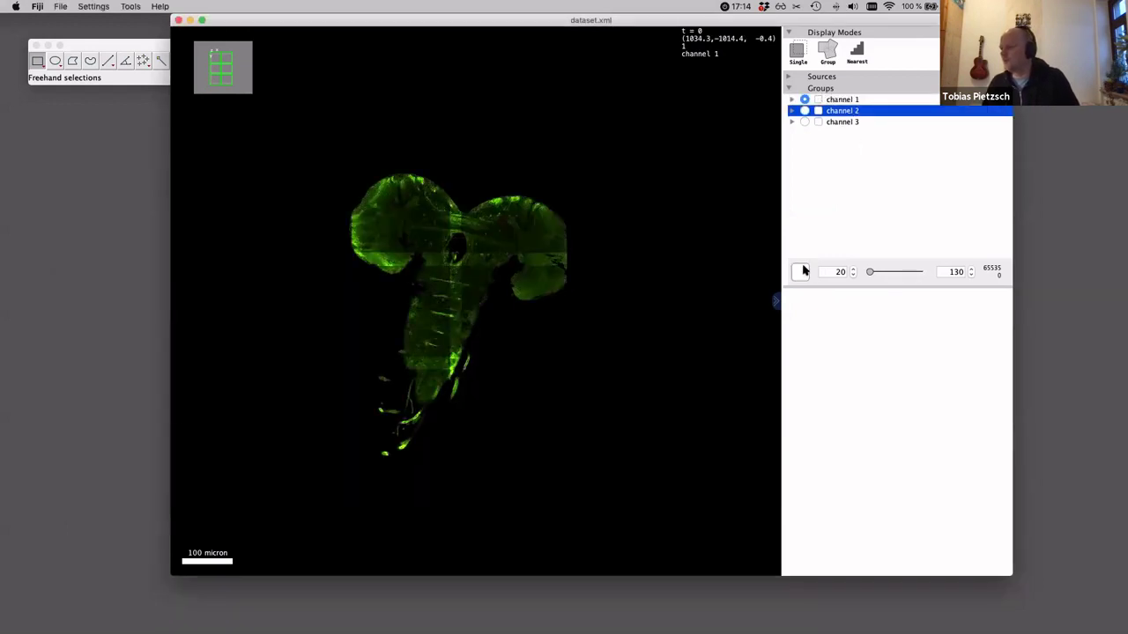
click(800, 271)
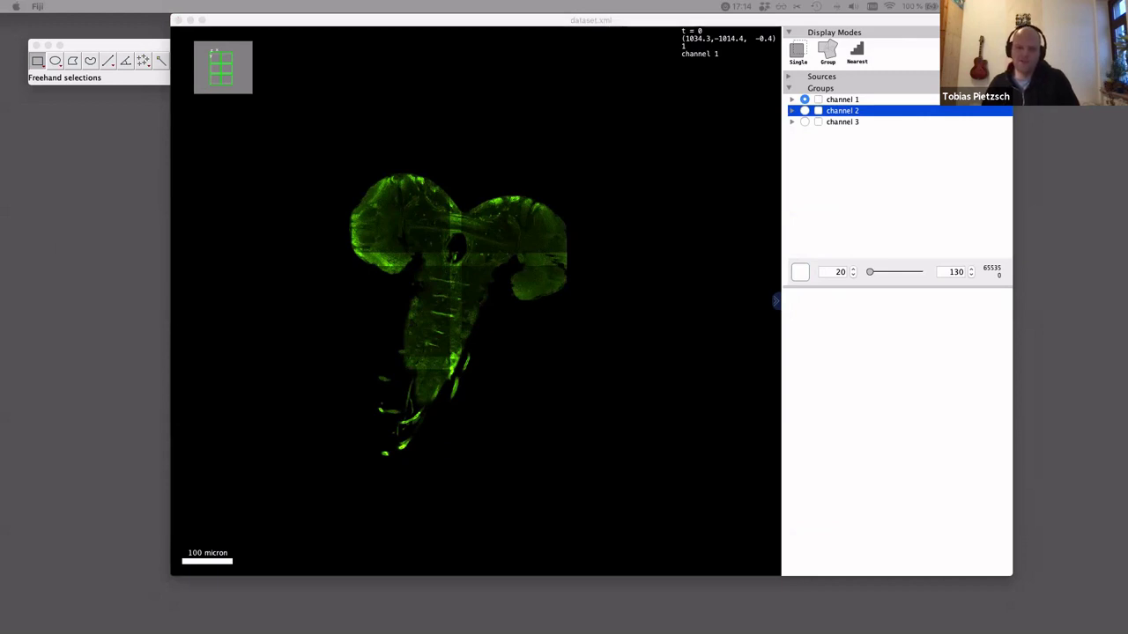
key(Return)
click(830, 123)
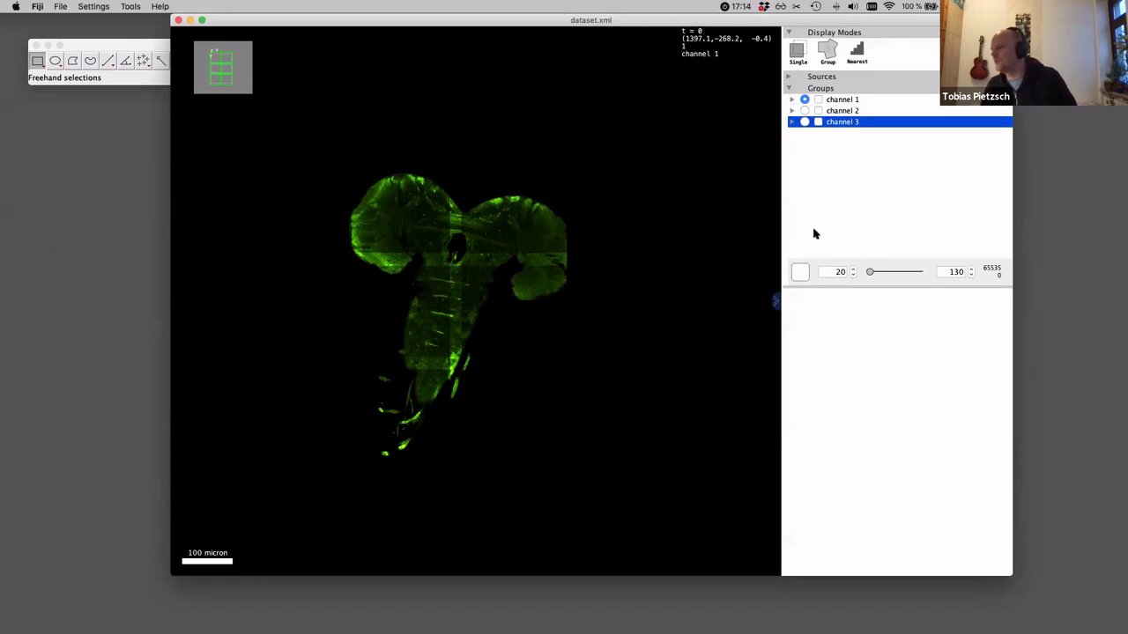
click(800, 272)
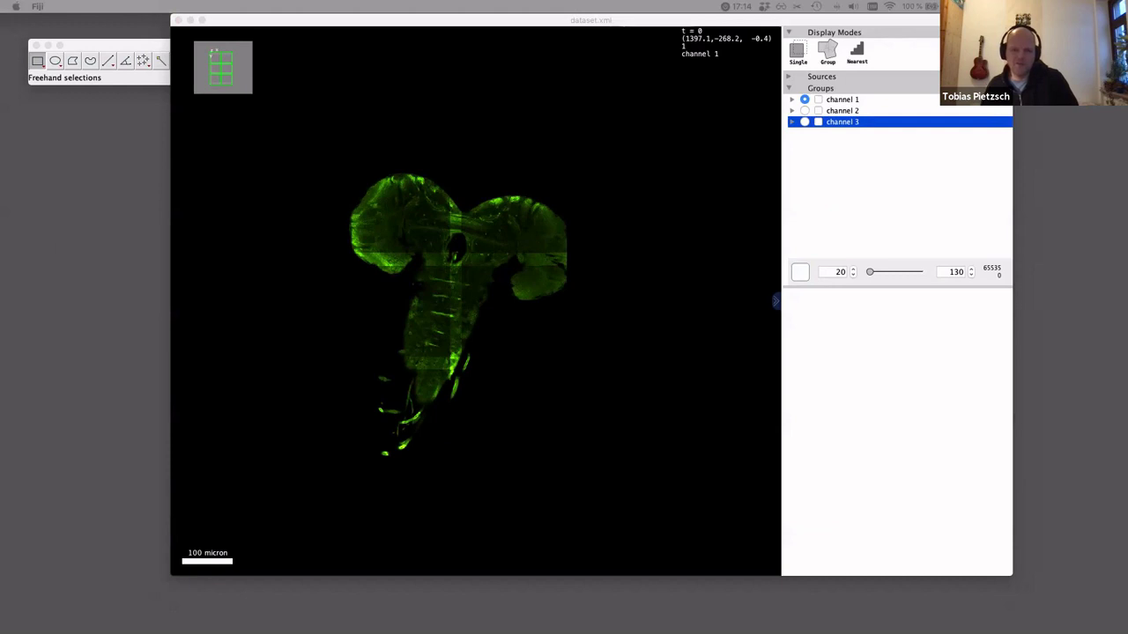
key(Return)
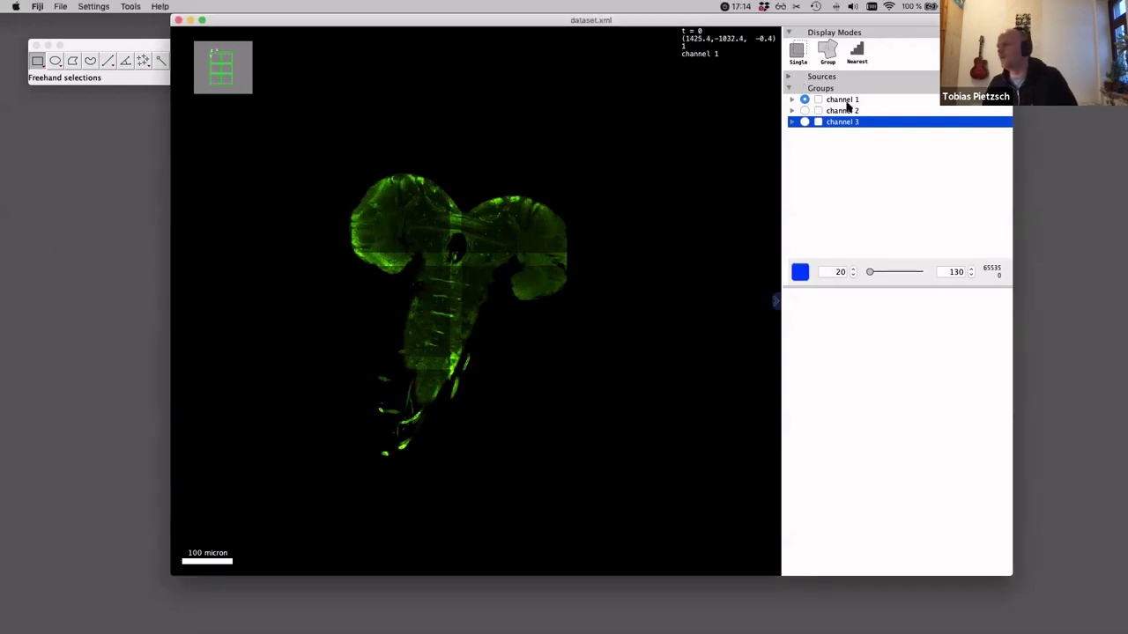
- Show the sources list, switch to fused display and activate the channel 1, channel 2 and channel 3 groups
click(821, 77)
click(821, 244)
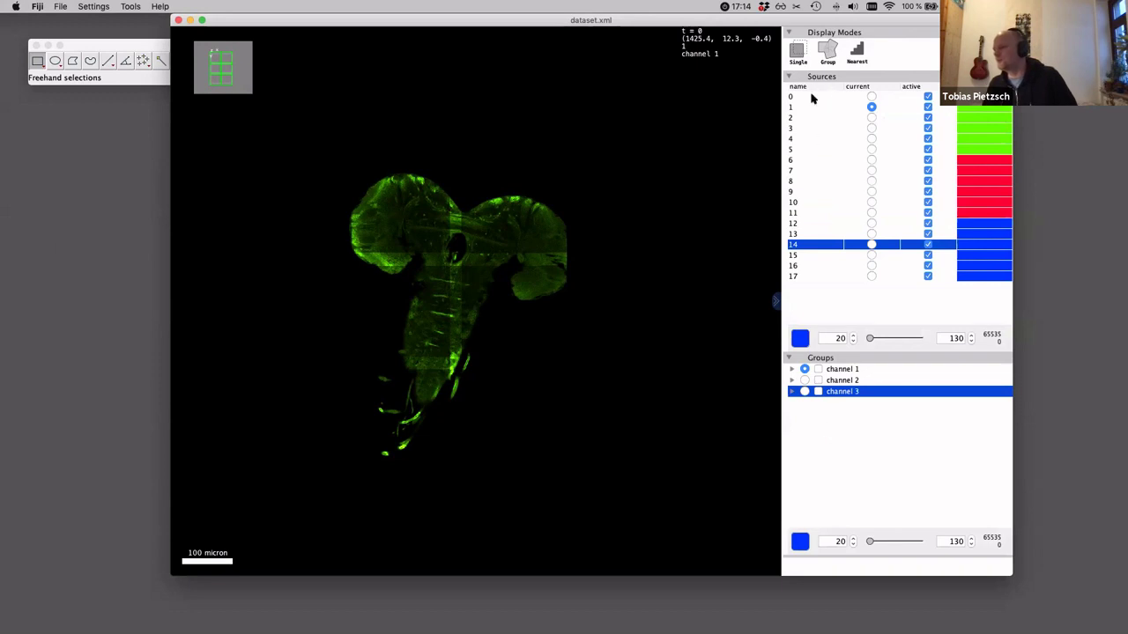
key(f)
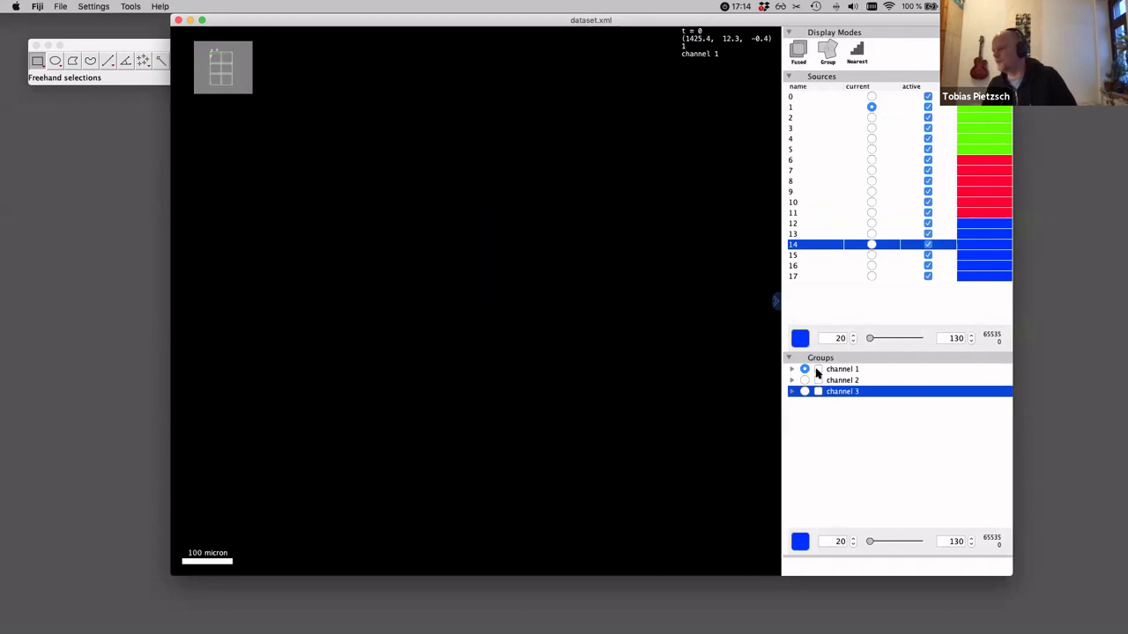
click(818, 369)
click(818, 381)
click(818, 381)
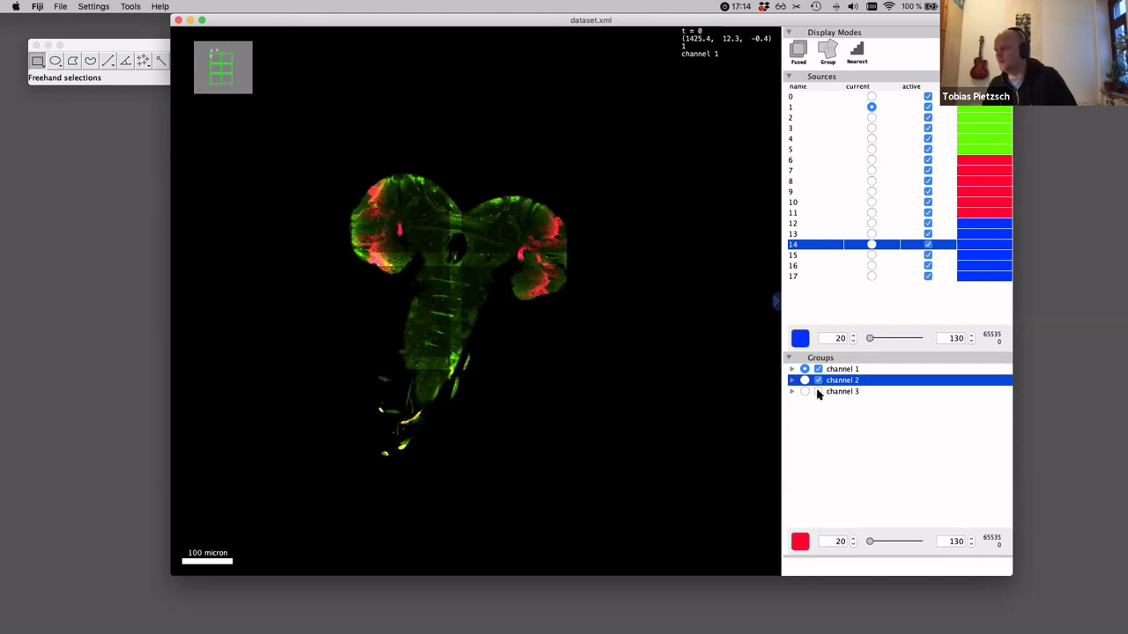
click(818, 391)
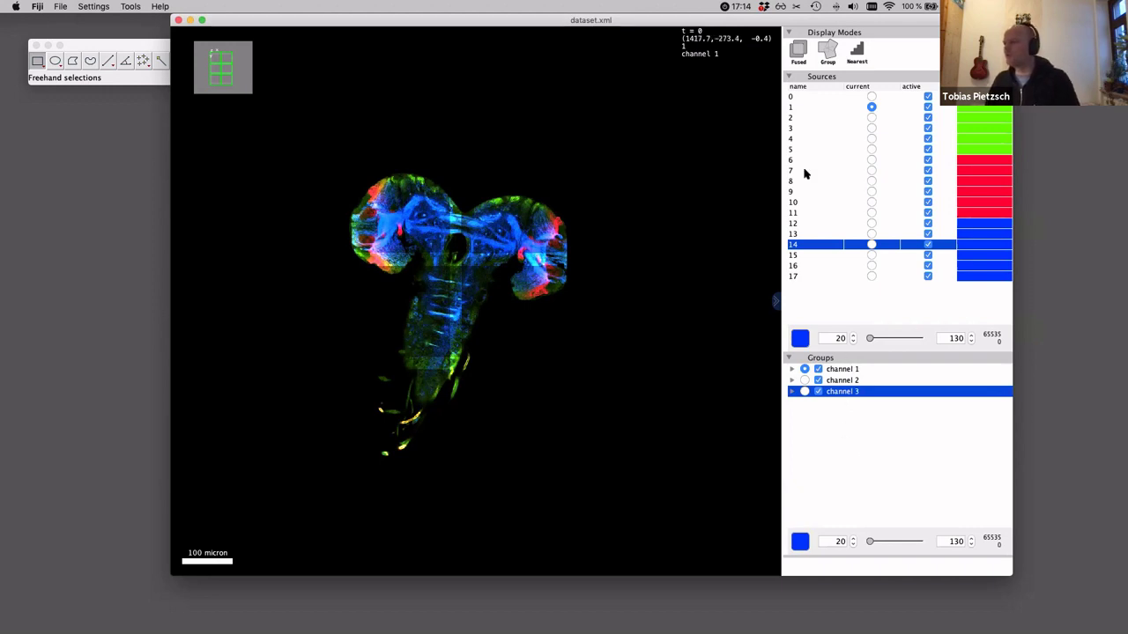
- Create a new group from sources 0, 6 and 12 and name it "tile 1"
click(800, 97)
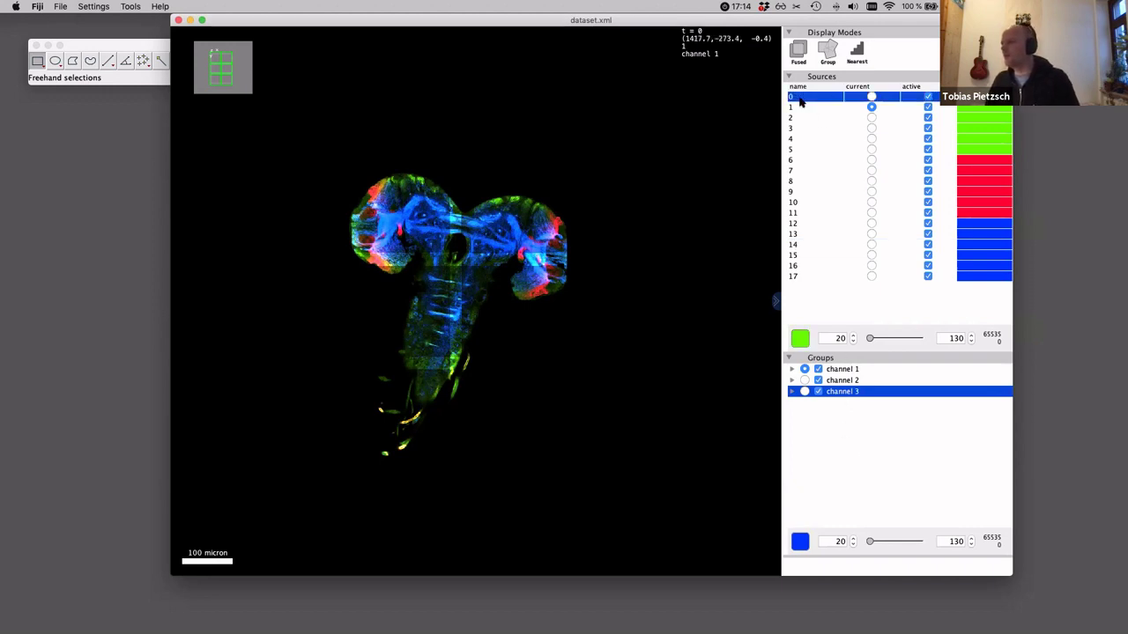
shift+click(791, 162)
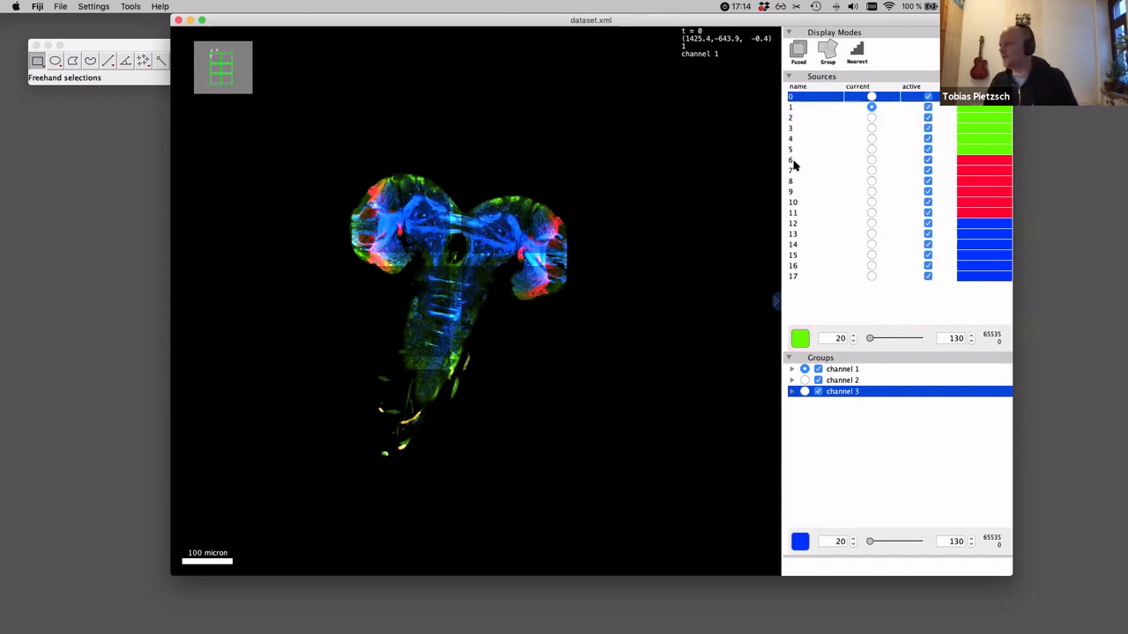
super+click(793, 162)
super+click(811, 226)
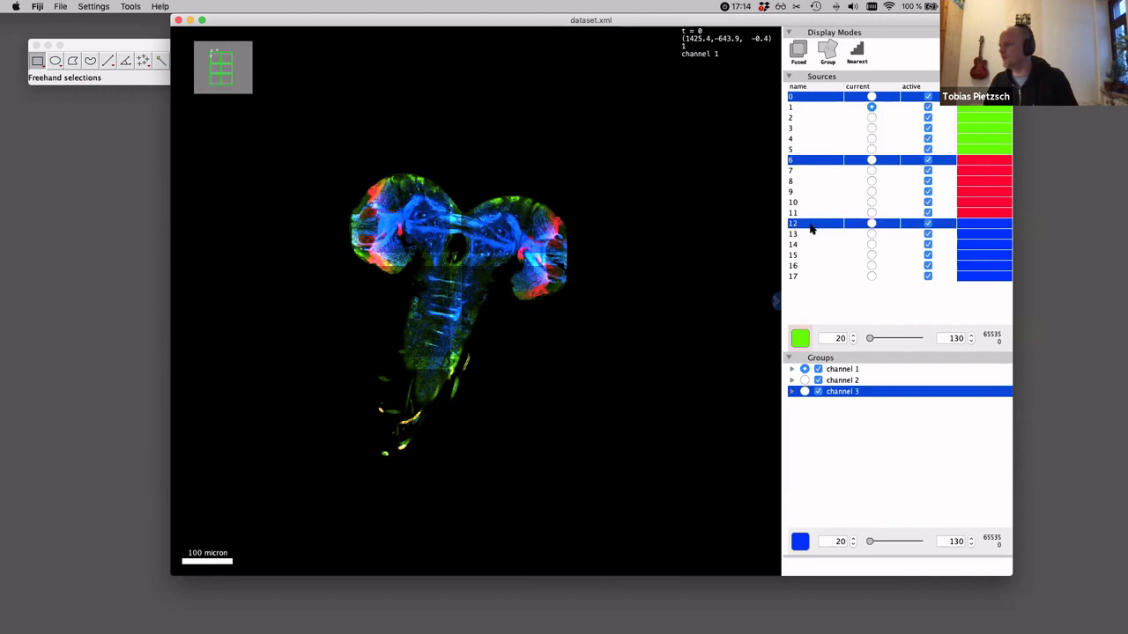
drag(811, 228, 853, 501)
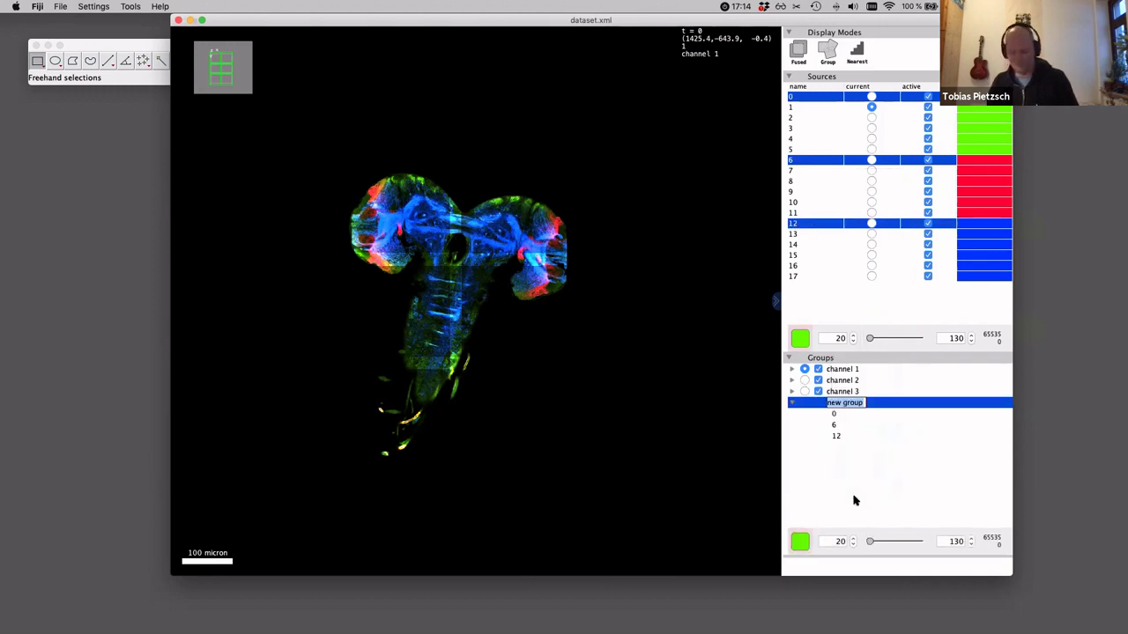
text(tile 1)
key(Return)
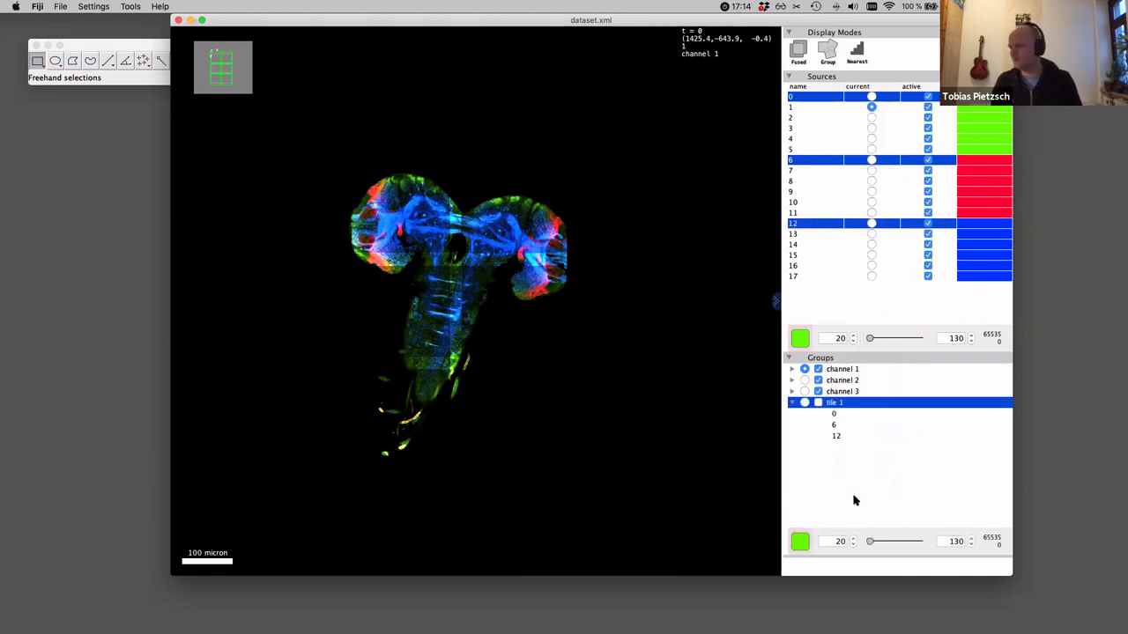
- Add sources 1, 7 and 13 to the tile 1 group
click(797, 107)
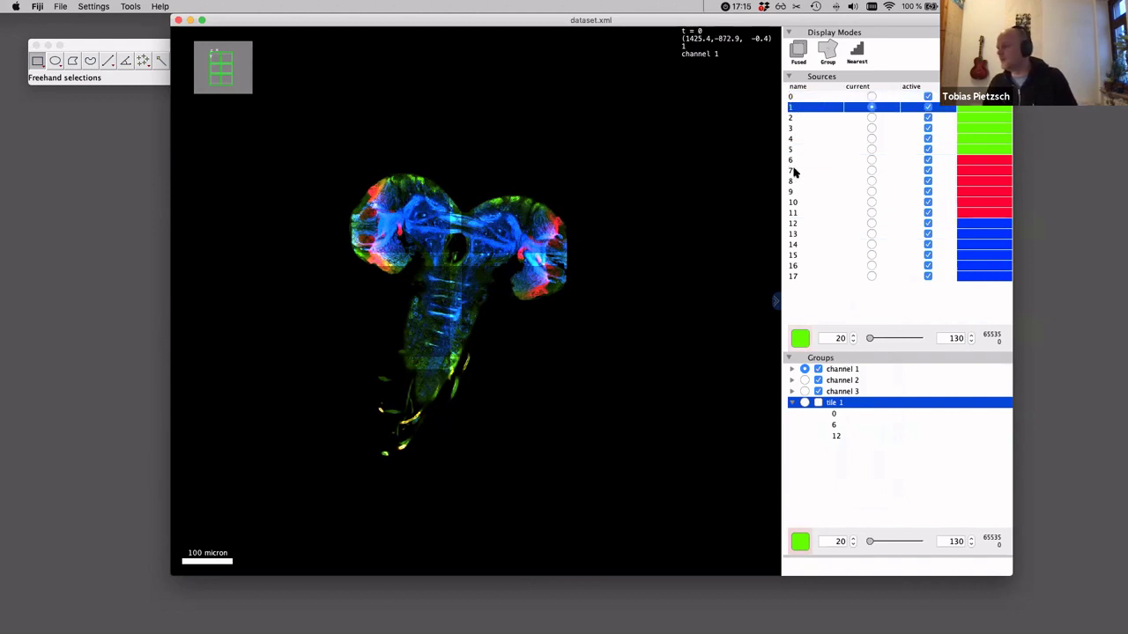
super+click(793, 171)
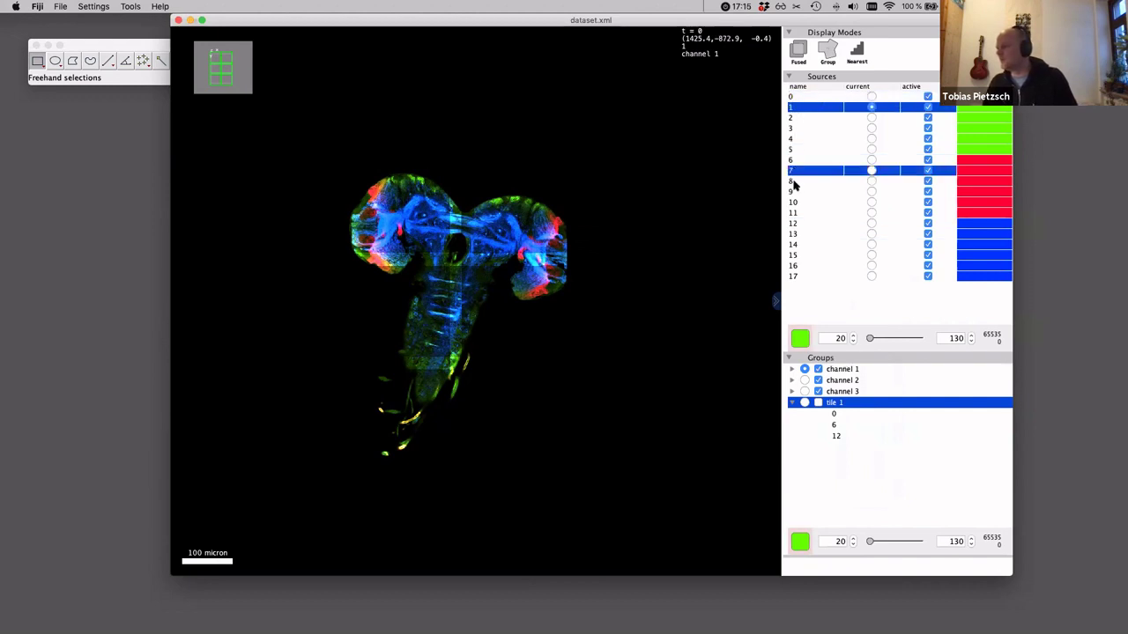
super+click(792, 234)
drag(807, 109, 927, 429)
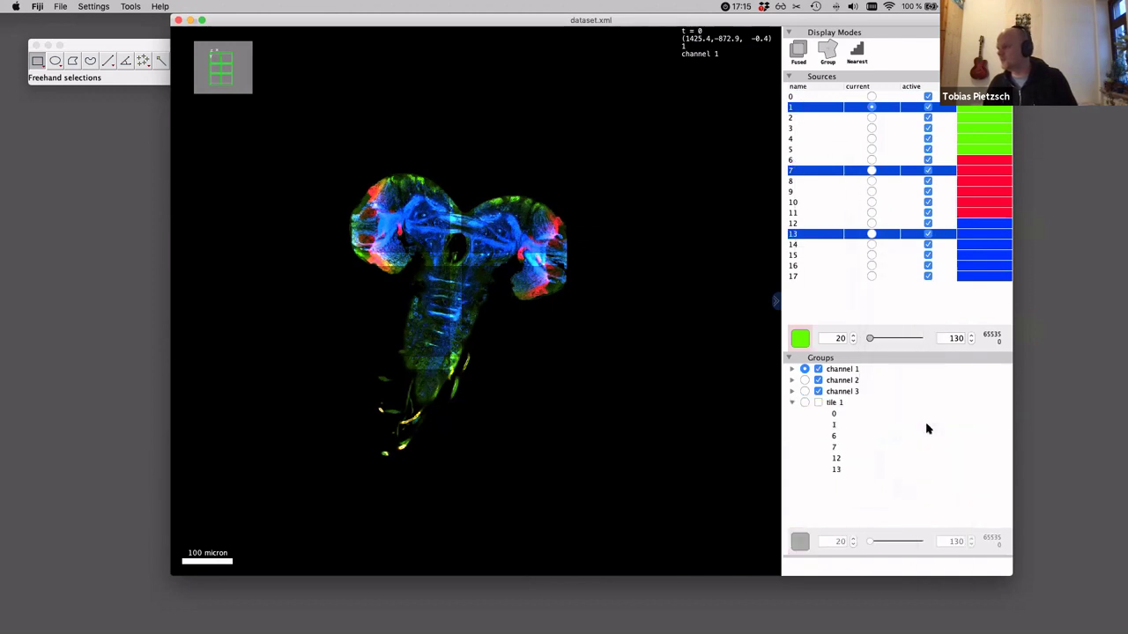
click(926, 429)
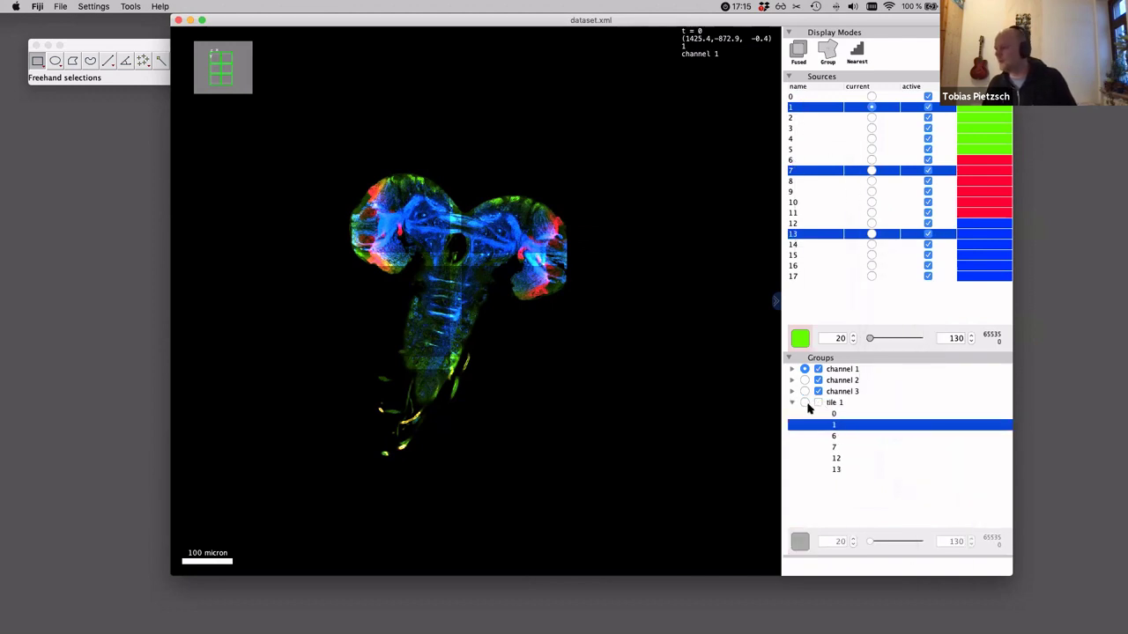
- Remove sources 1, 7 and 13 from the tile 1 group again
click(836, 447)
key(shift+Down)
key(shift+Down)
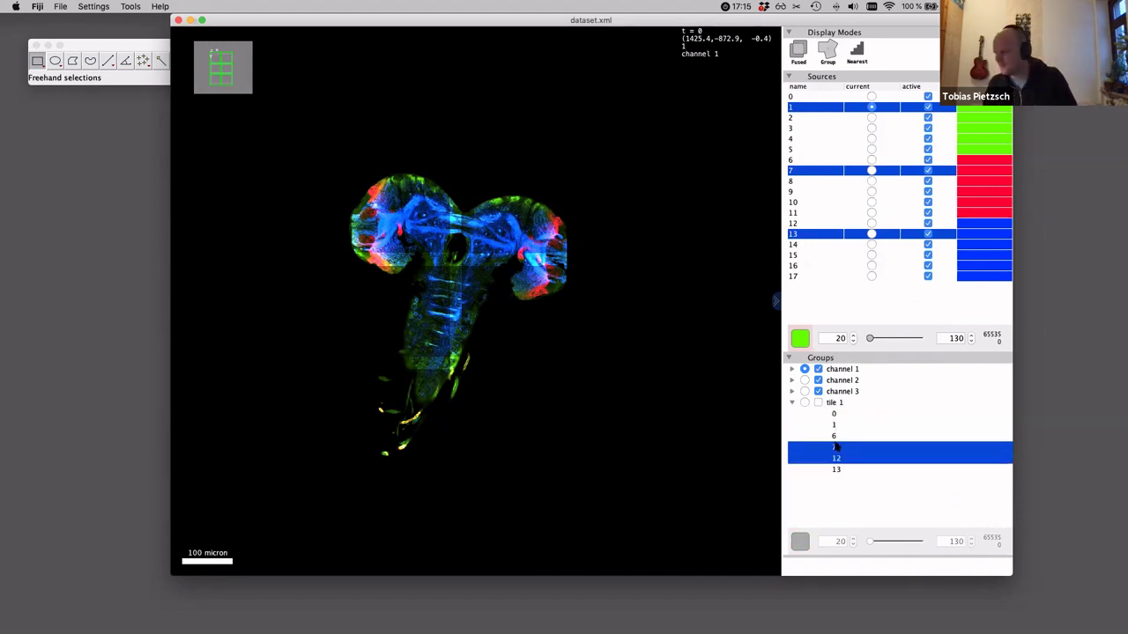
key(Up)
key(Up)
key(Up)
key(Up)
key(Up)
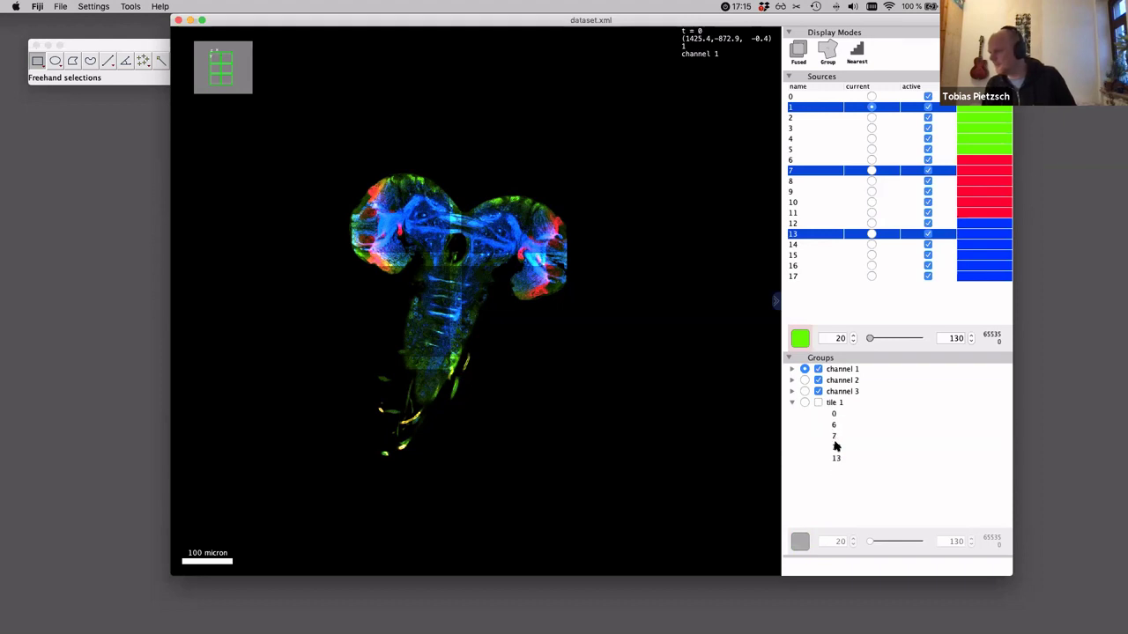
key(Down)
key(Down)
key(Down)
key(Down)
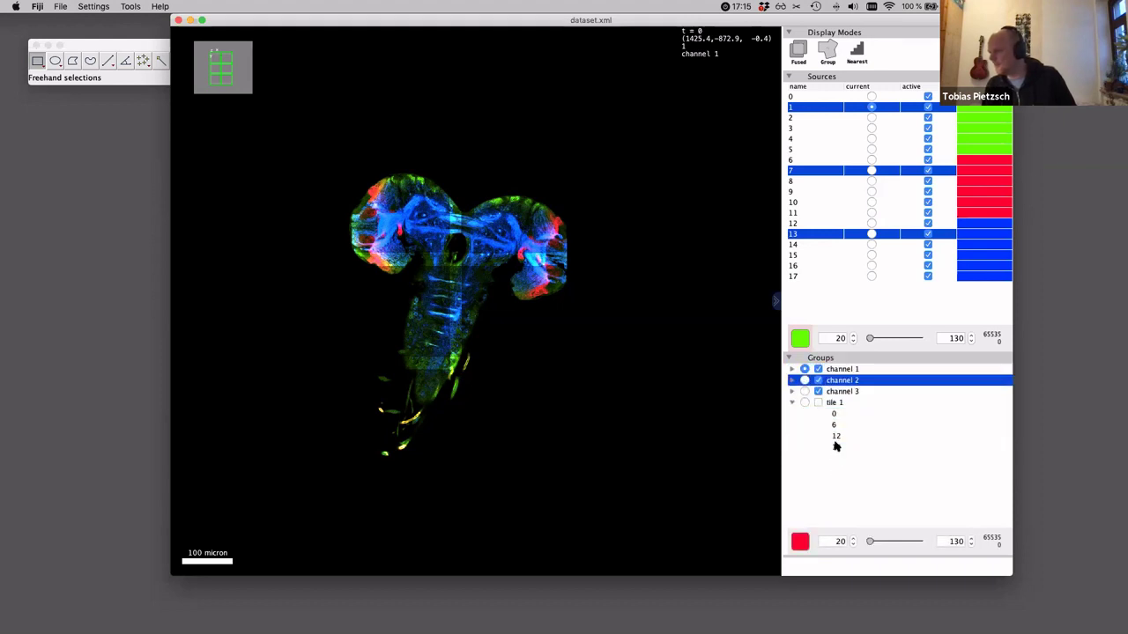
click(836, 436)
click(836, 446)
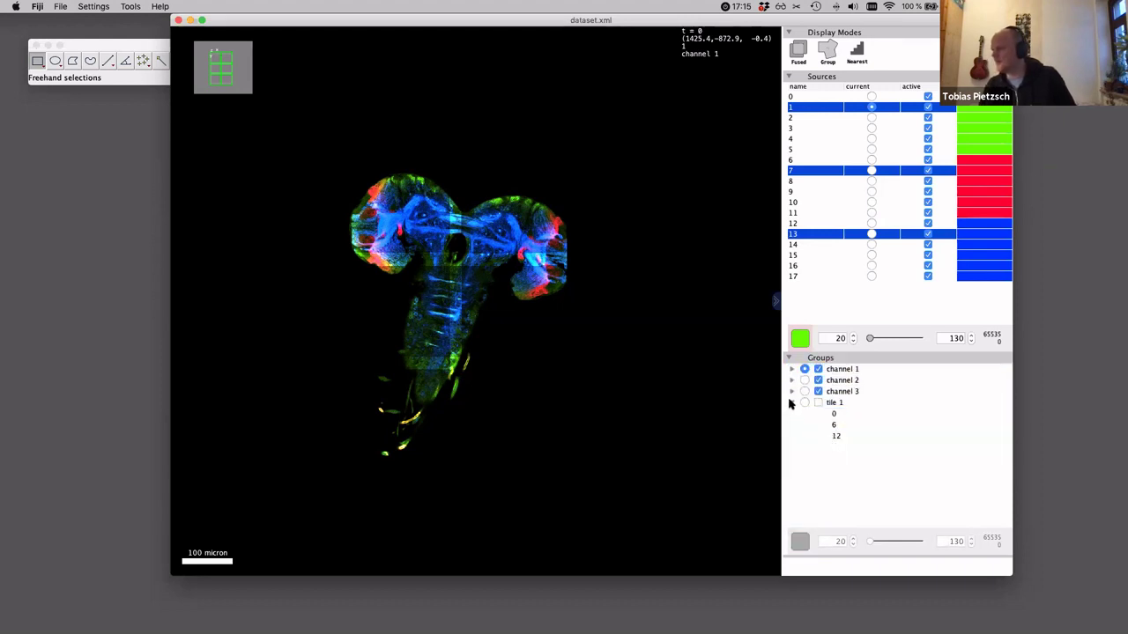
- Return to single display mode and make the tile 1 group the current one
click(800, 54)
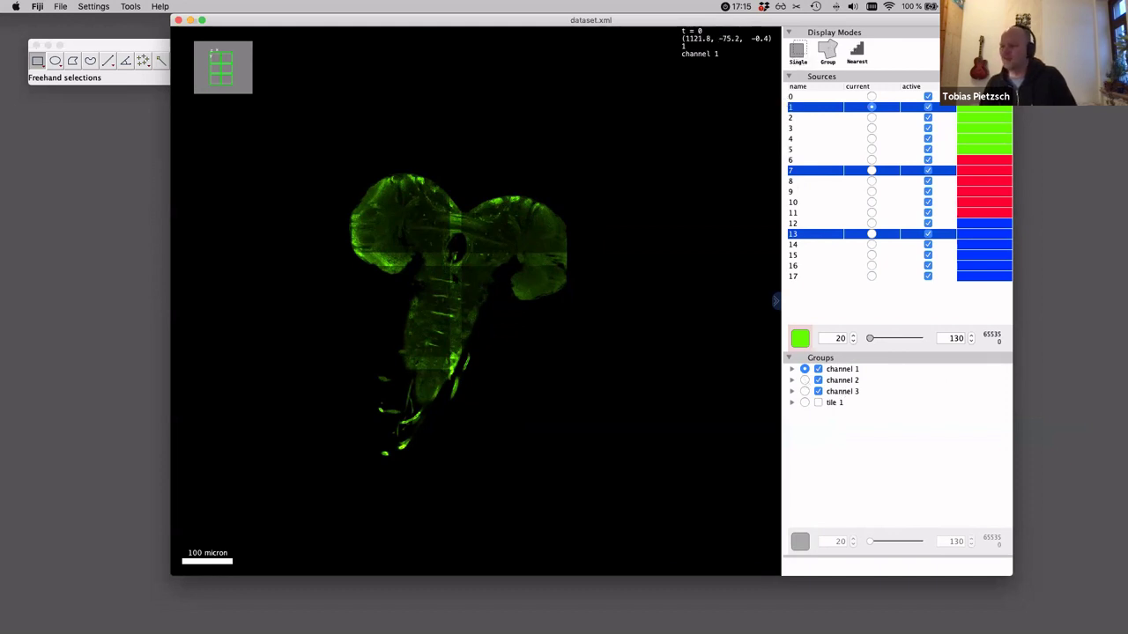
click(804, 404)
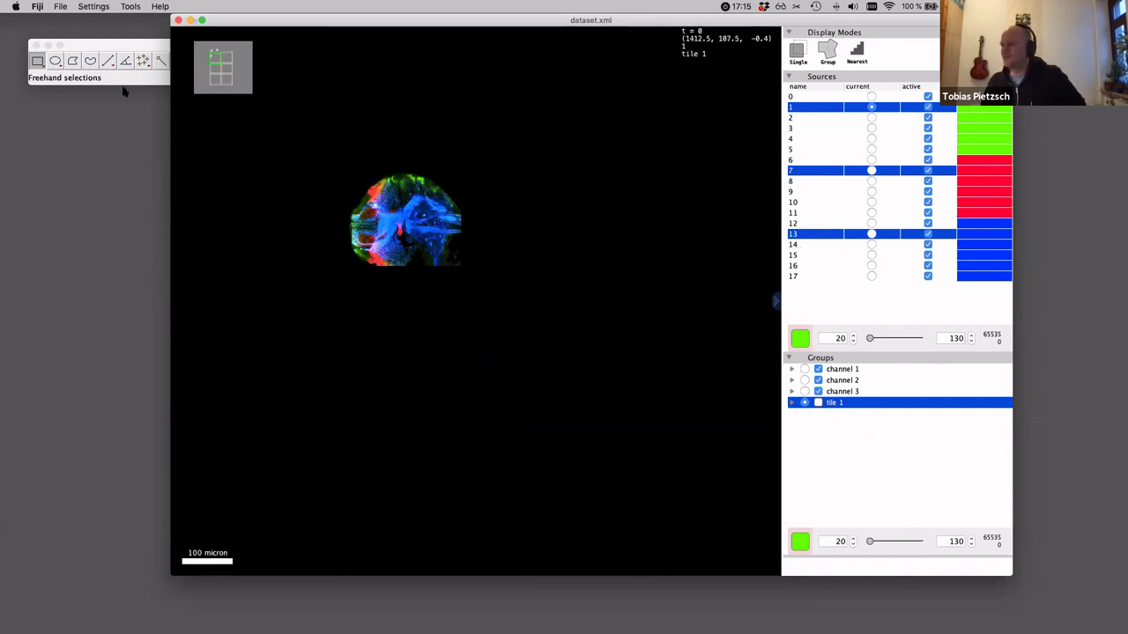
- Save the viewer settings as dataset.settings.xml in the grid-3d-stitched-h5 folder
click(92, 6)
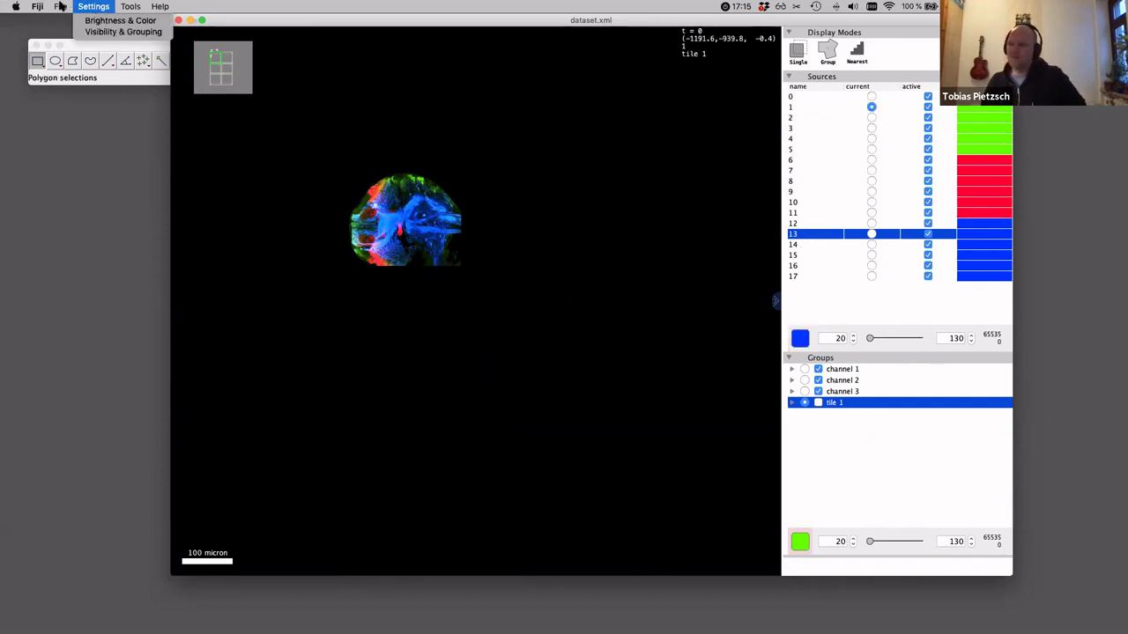
mouse_move(61, 6)
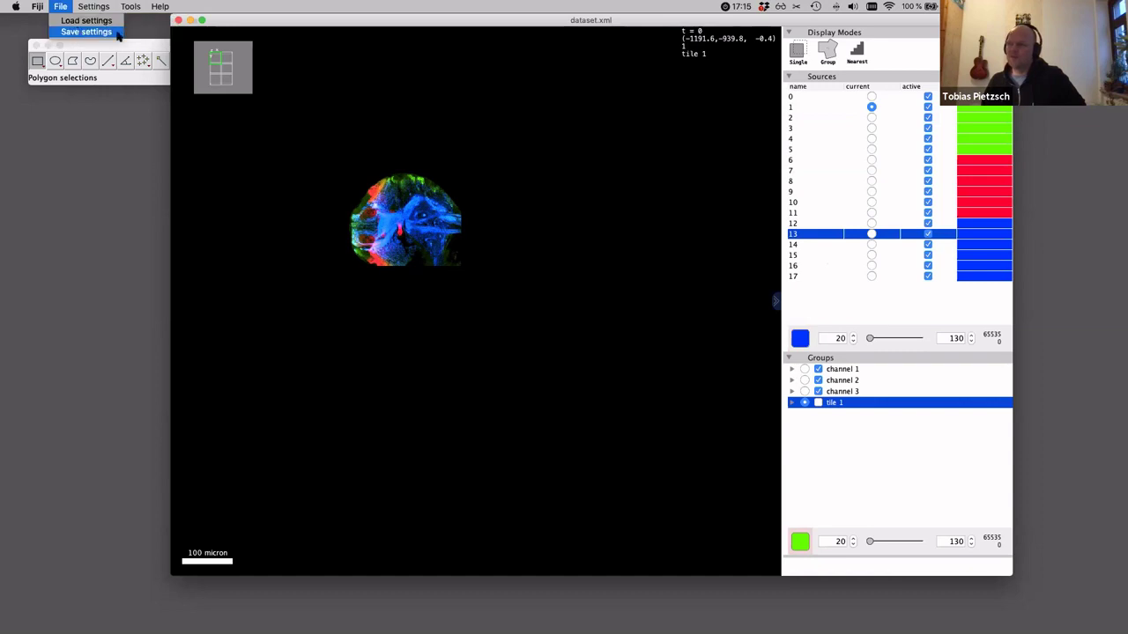
click(79, 31)
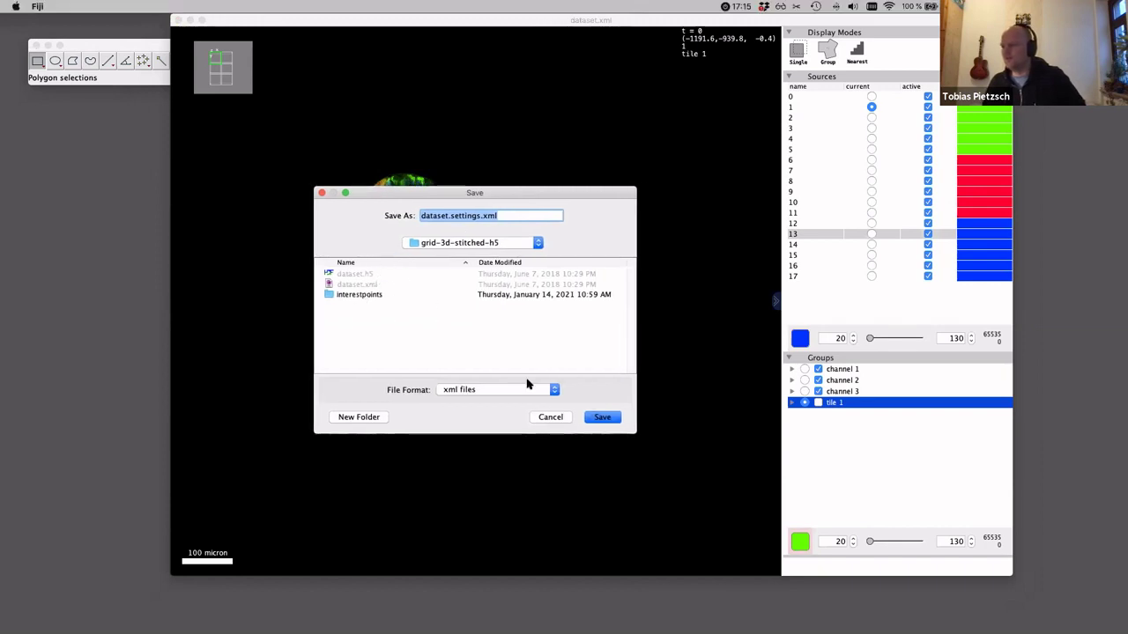
click(600, 418)
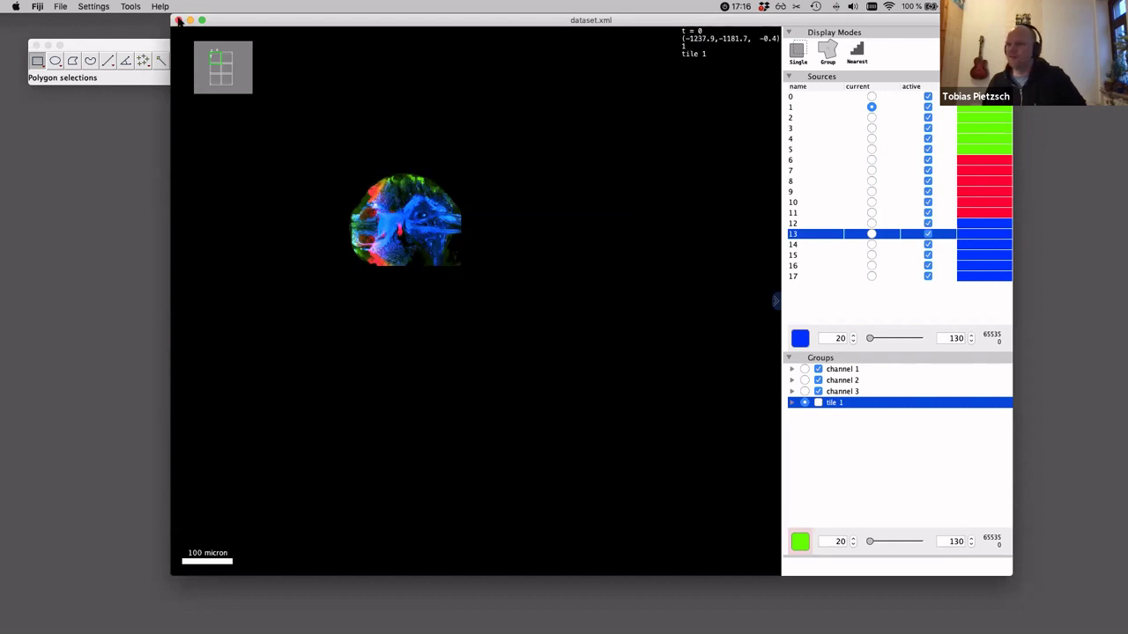
- Close the viewer window and reopen dataset.xml in BigDataViewer as an XML/HDF5 dataset
click(178, 19)
click(228, 6)
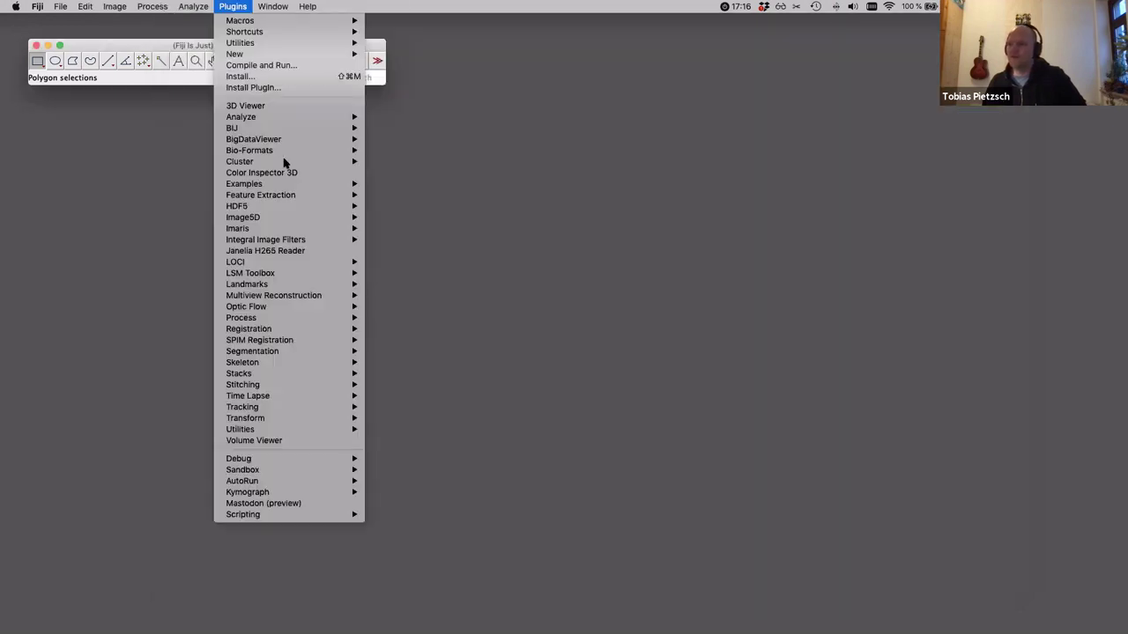
mouse_move(277, 140)
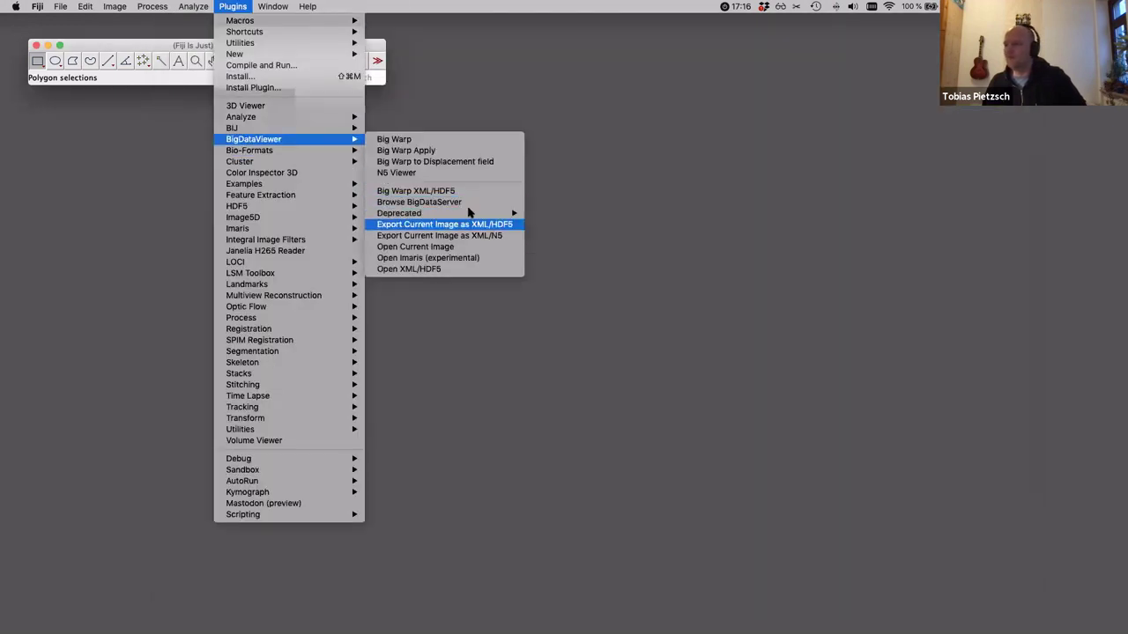
click(458, 270)
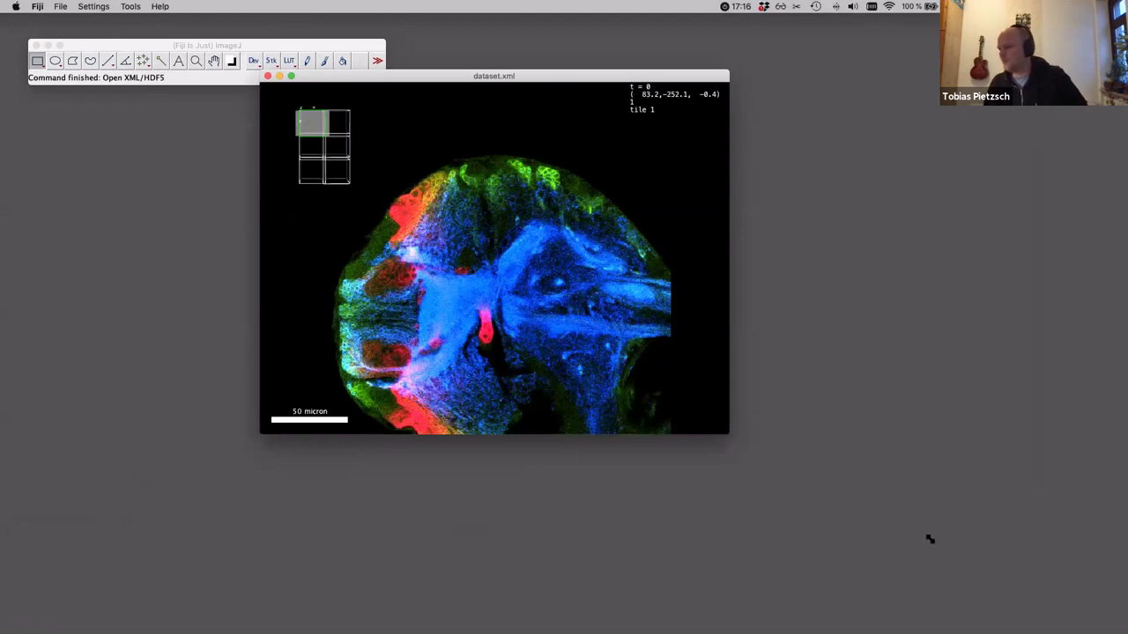
- Enlarge the reopened viewer, show its side panel and check the source colours and groups
drag(929, 539, 933, 539)
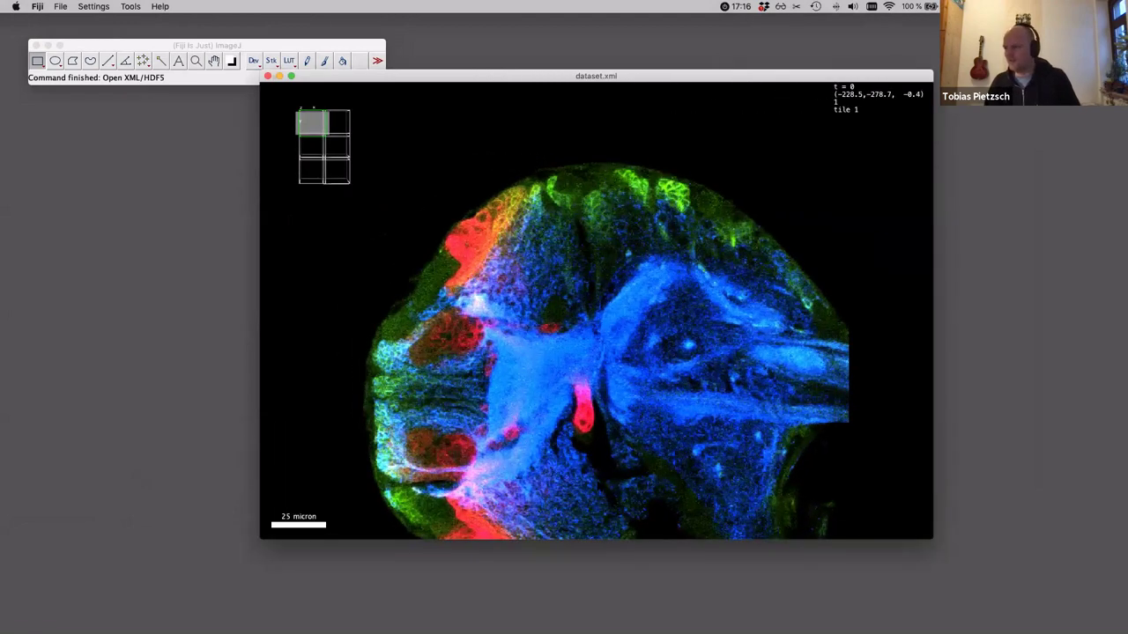
scroll(564, 396, down, 5)
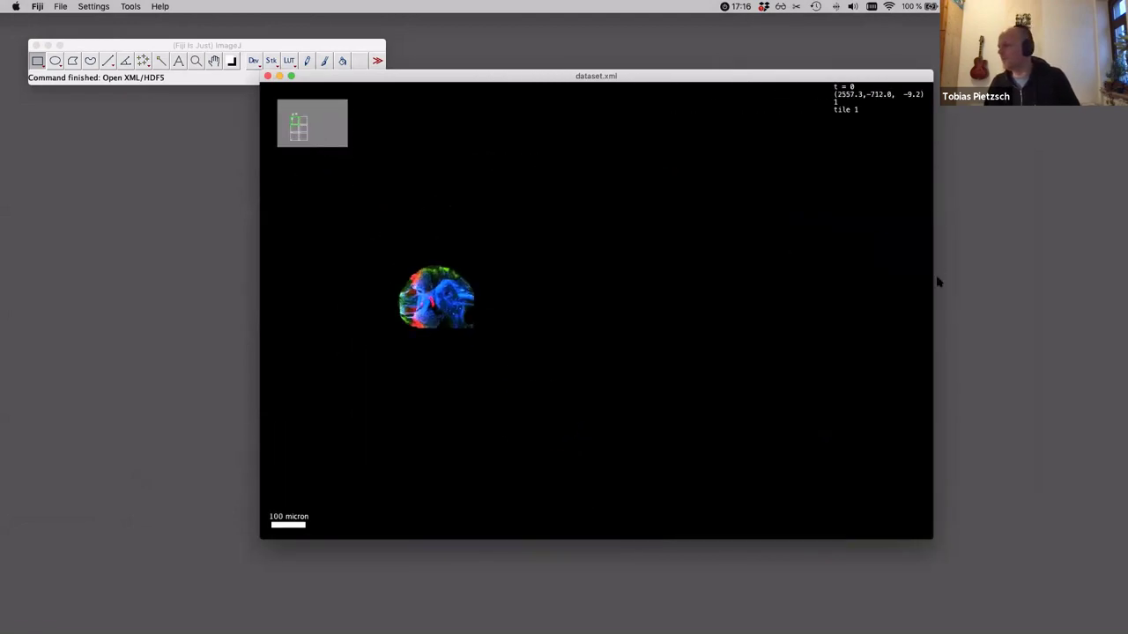
click(929, 310)
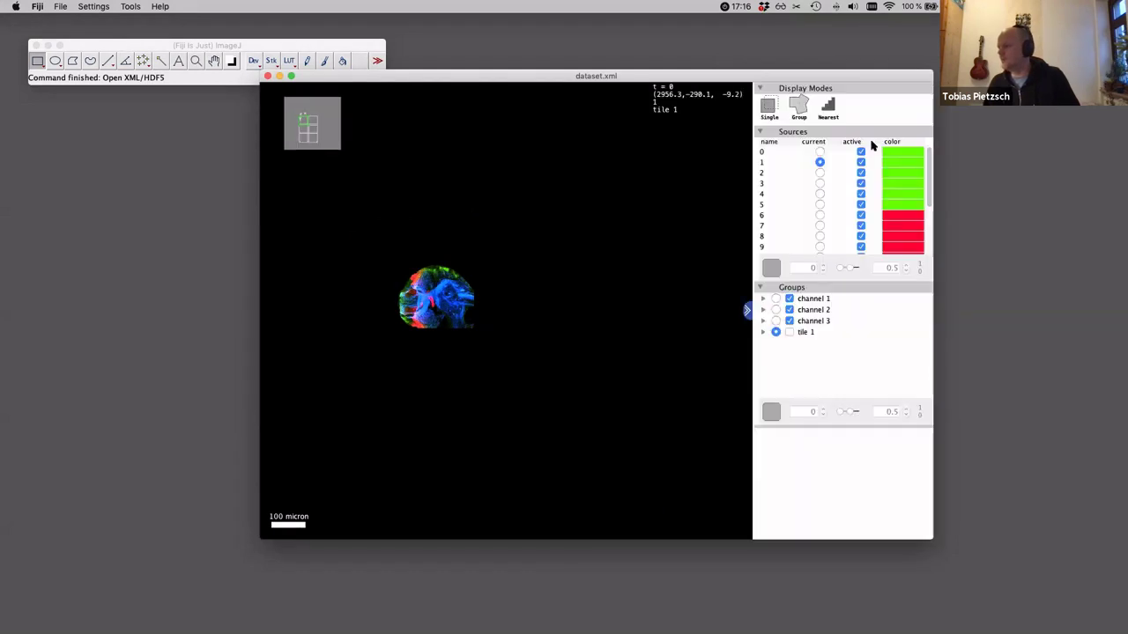
click(763, 310)
click(763, 310)
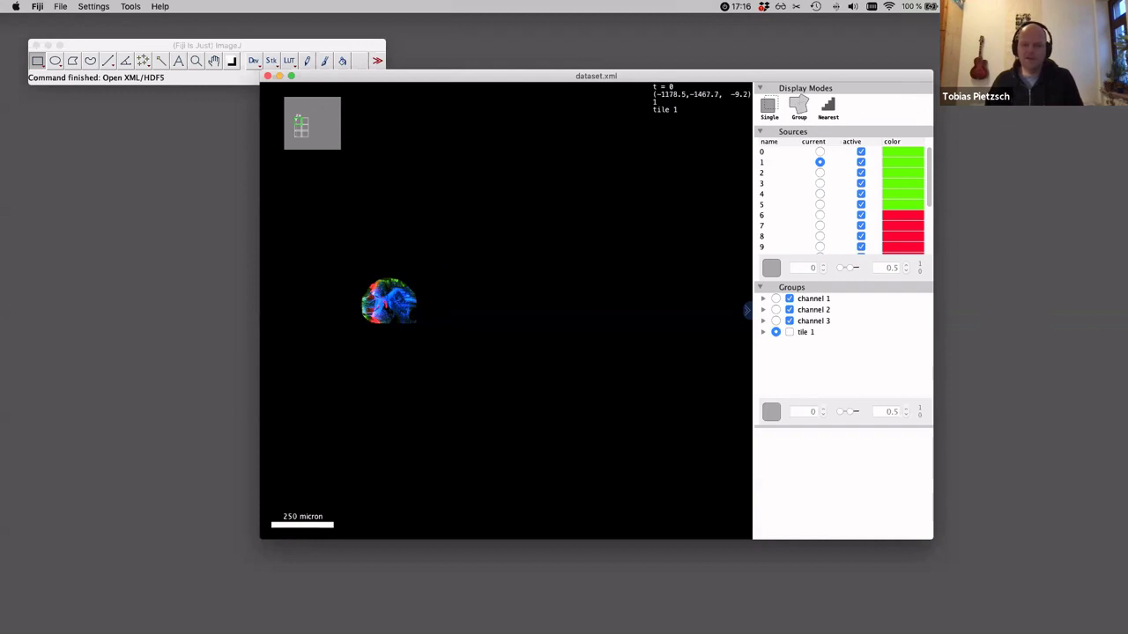
drag(273, 76, 40, 99)
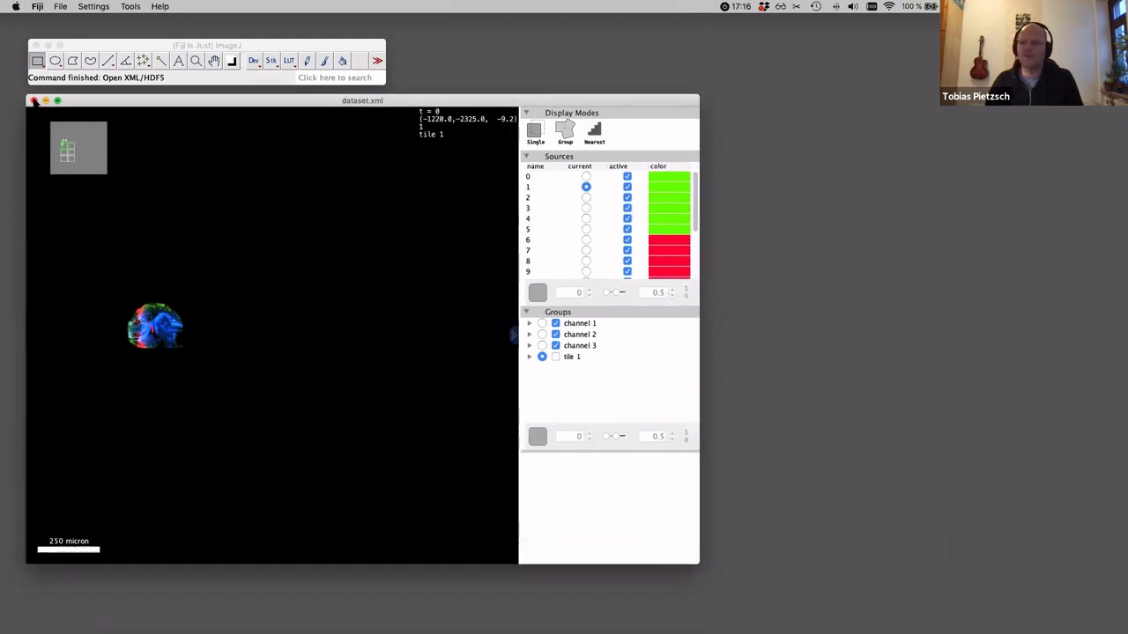
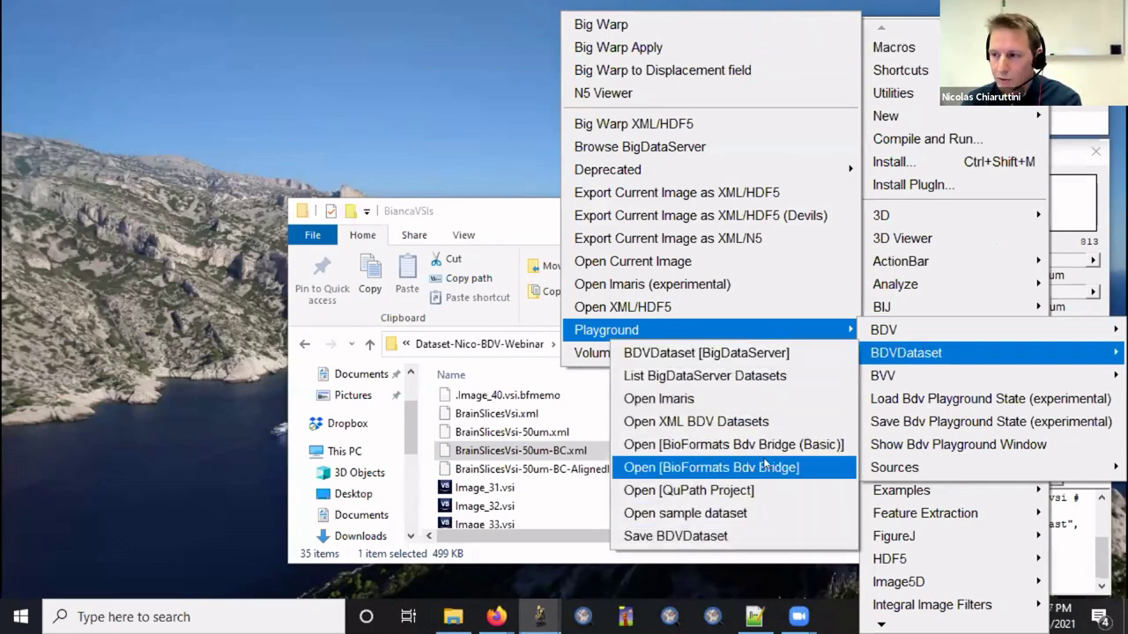
- Open BrainSlicesVsi-50um-BC.xml with Open XML BDV Datasets and expand the Sources tree
click(695, 423)
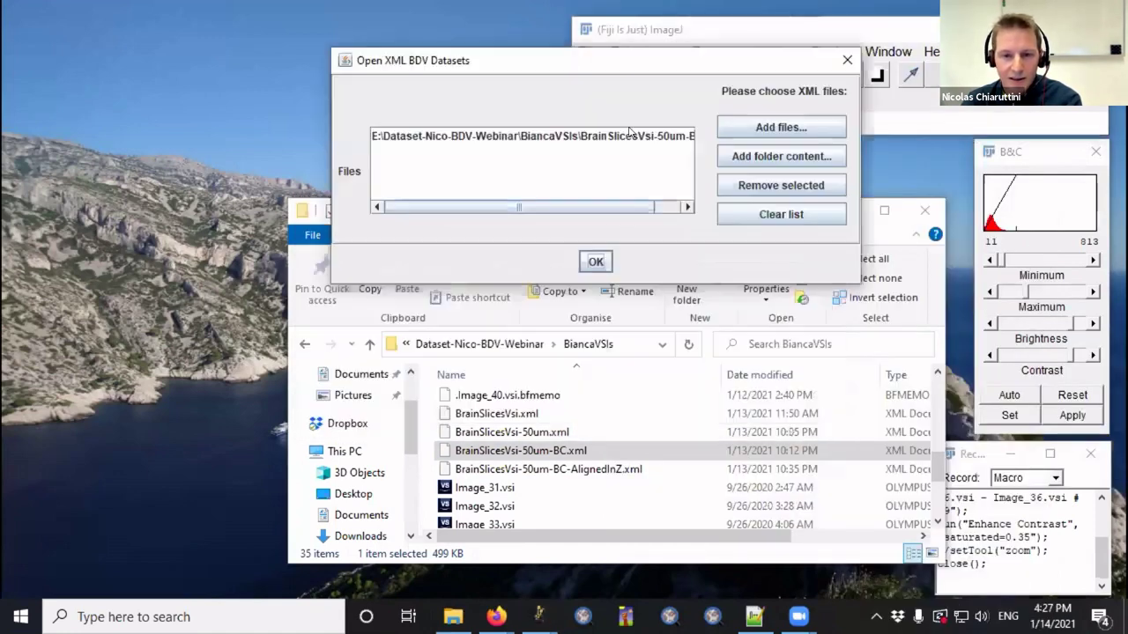
drag(578, 454, 545, 192)
click(599, 265)
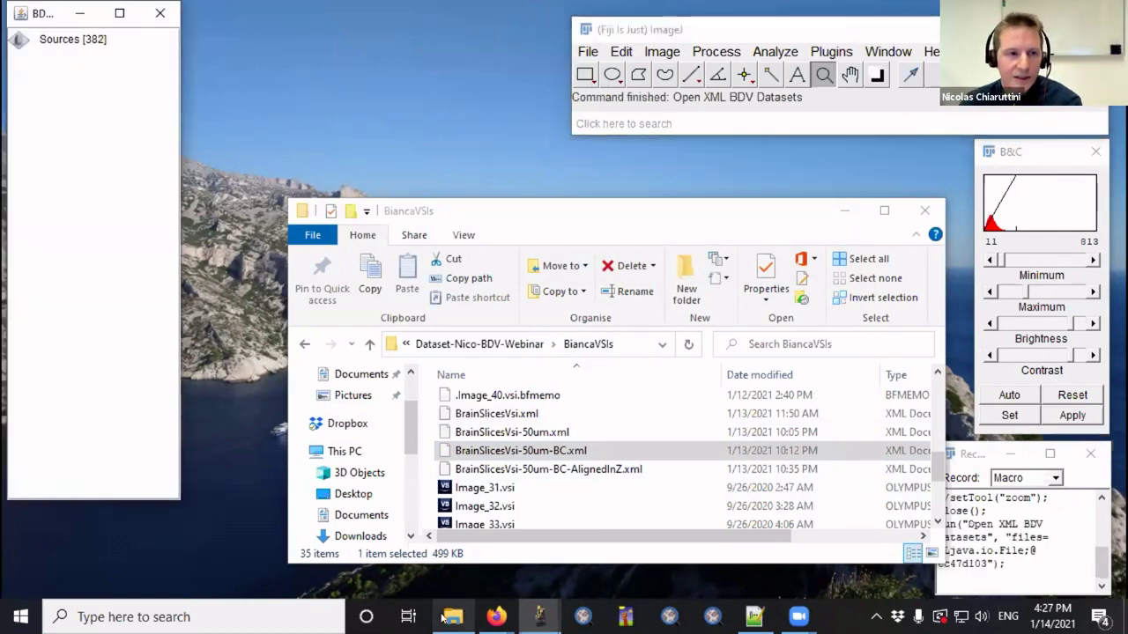
double_click(20, 44)
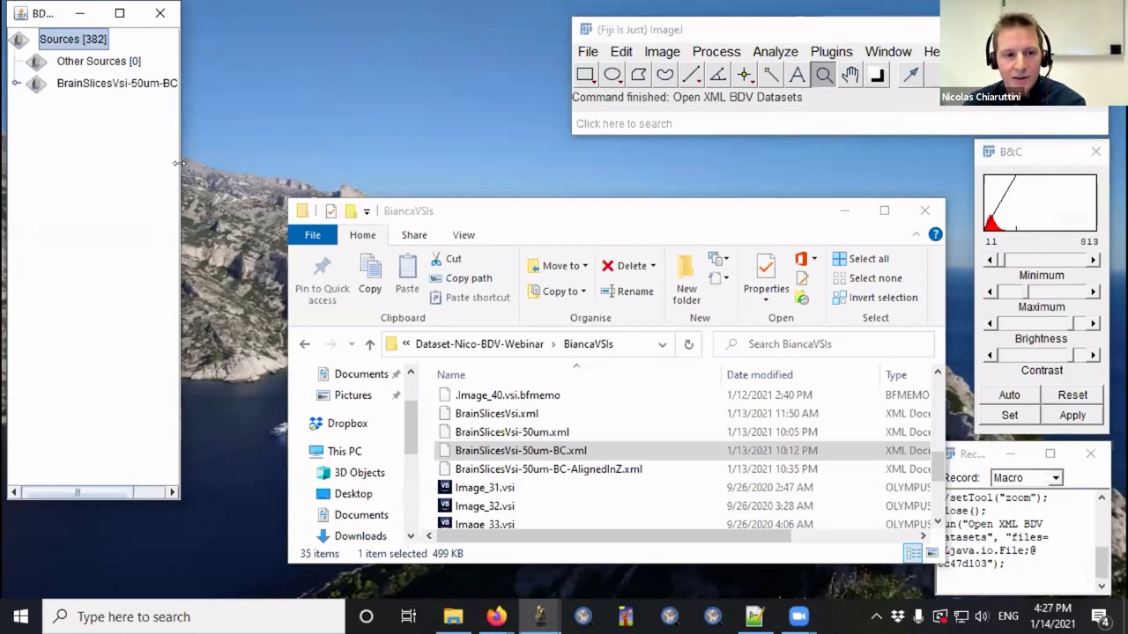
- Widen the BDV Sources window and show all BrainSlicesVsi-50um-BC.xml sources in BDV with Adjust View on Source enabled and Auto Contrast disabled
drag(253, 162, 252, 162)
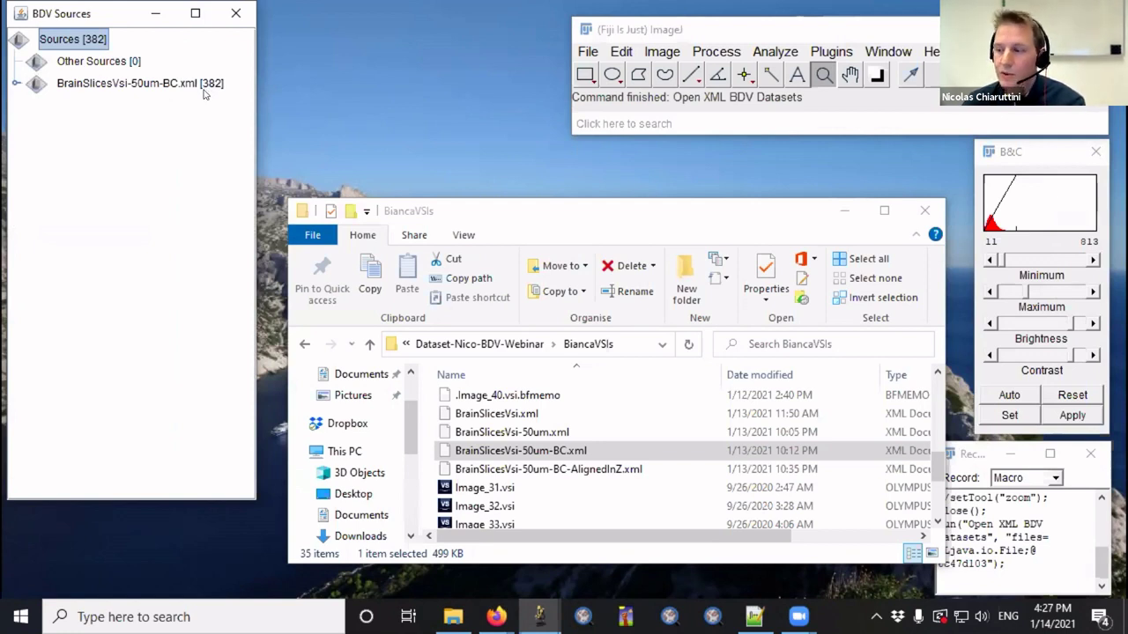
click(150, 83)
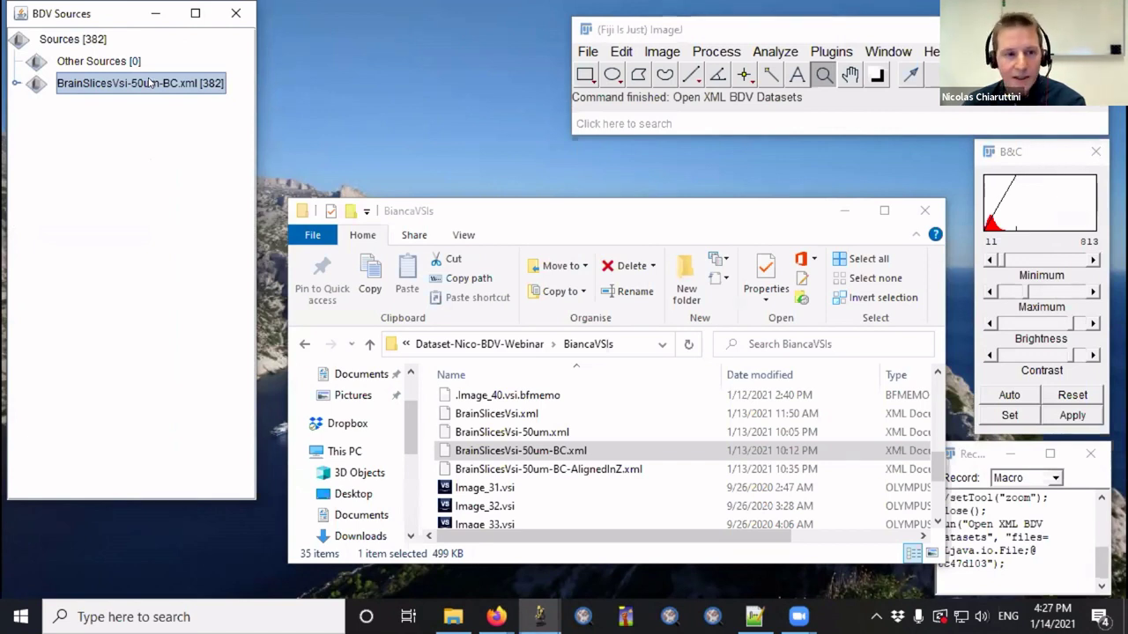
right_click(114, 83)
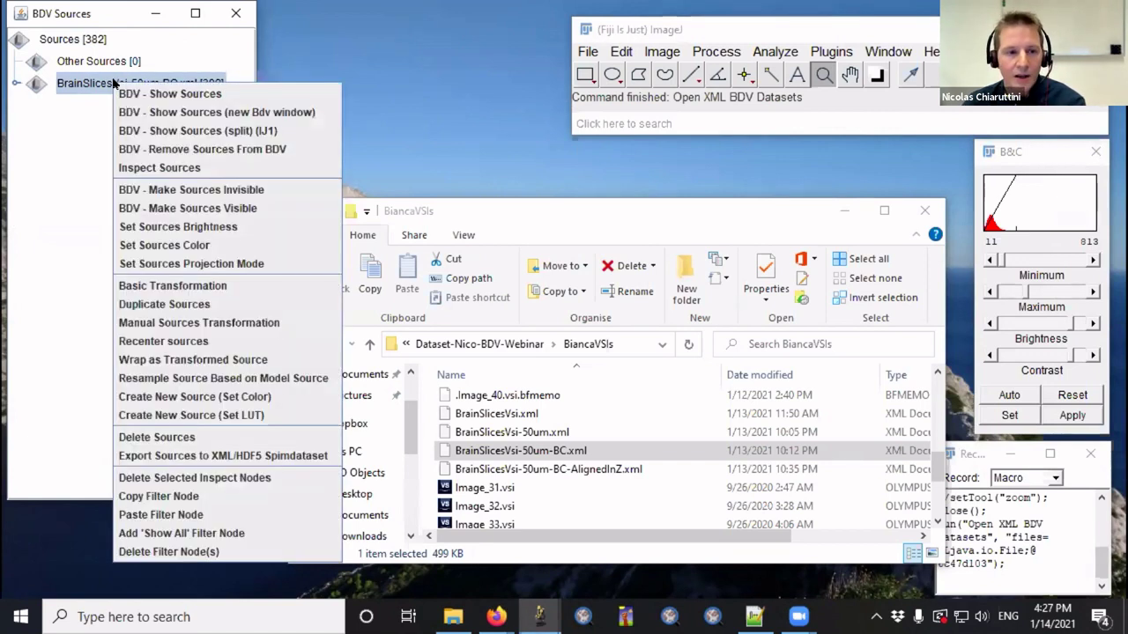
click(175, 94)
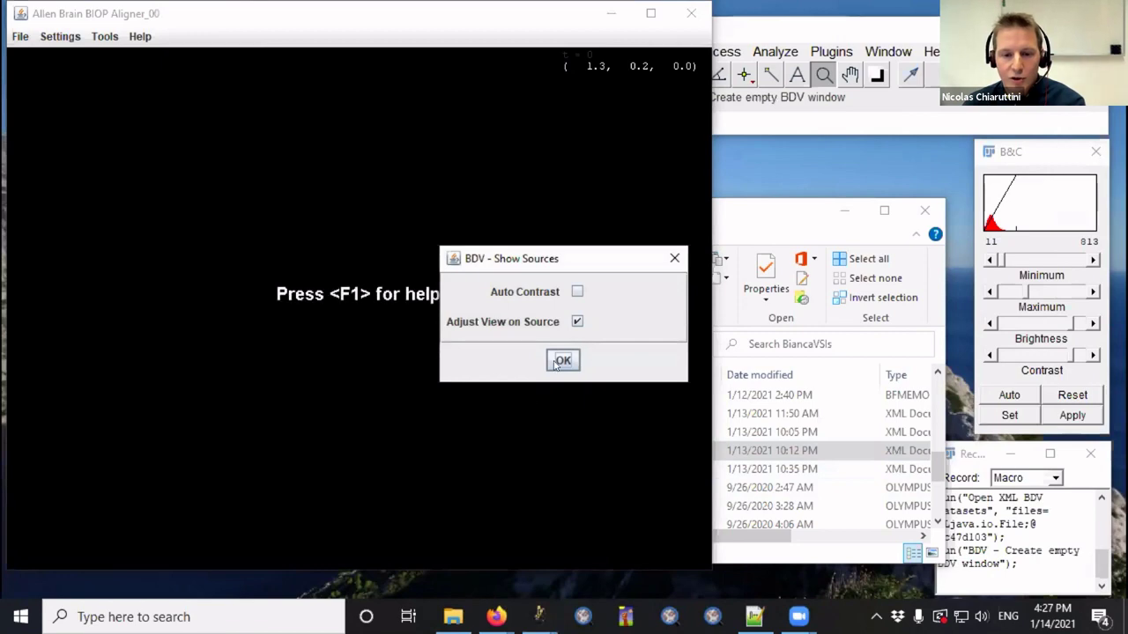
click(563, 361)
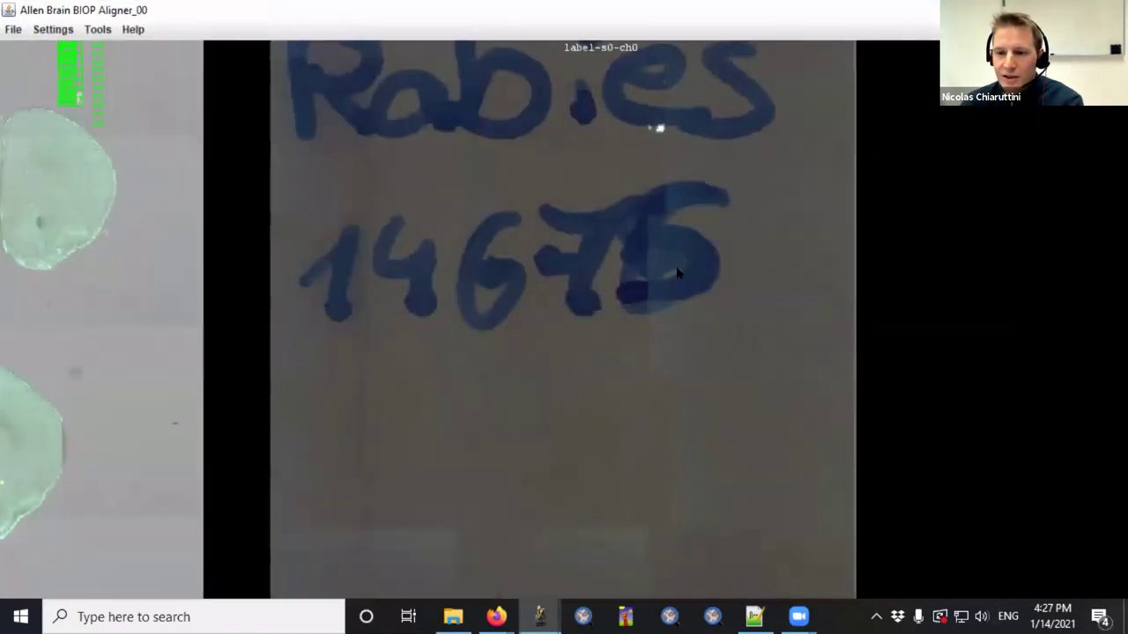
- Examine the handwritten slide label and the neighbouring brain slices, from the slide overview down to individual cells at a slice edge
drag(473, 221, 651, 231)
drag(411, 253, 851, 194)
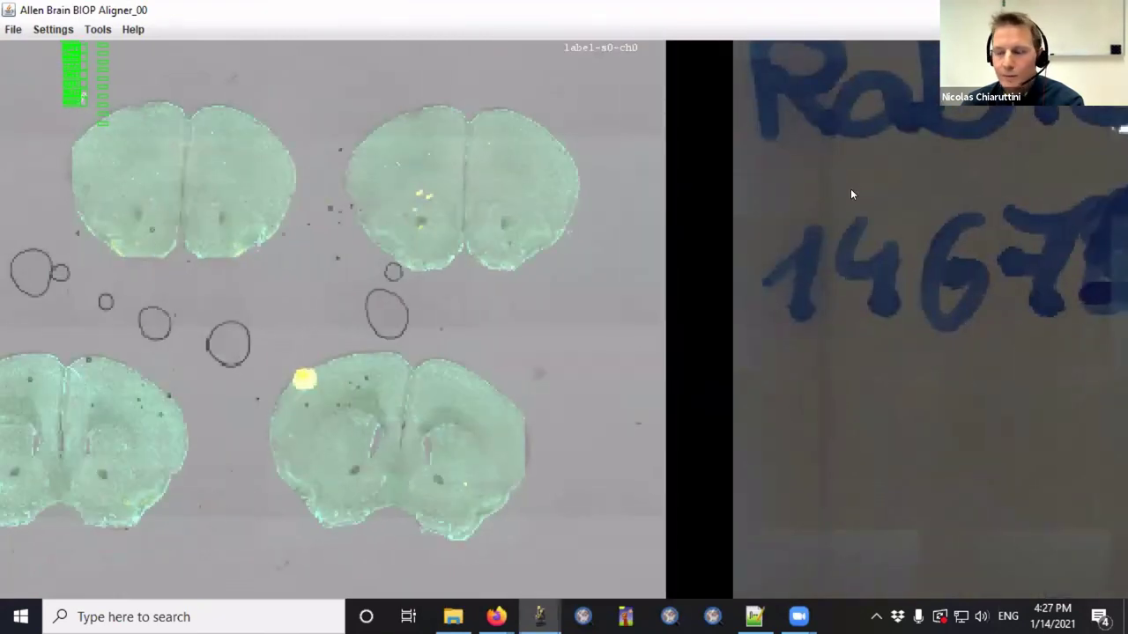
scroll(650, 315, up, 5)
scroll(638, 336, up, 8)
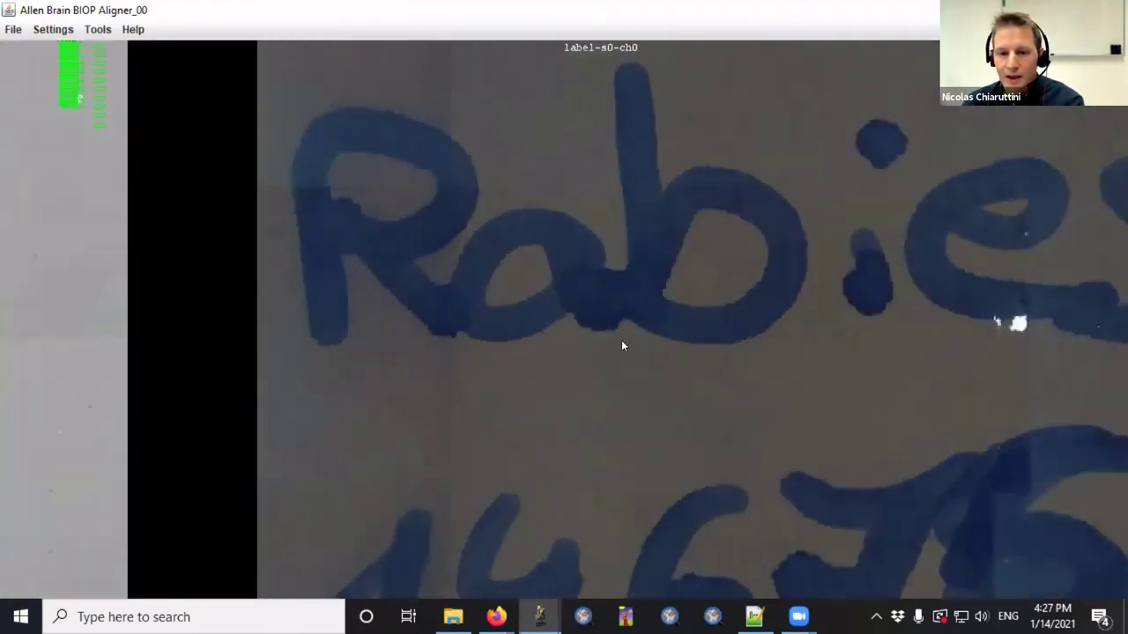
scroll(665, 335, down, 10)
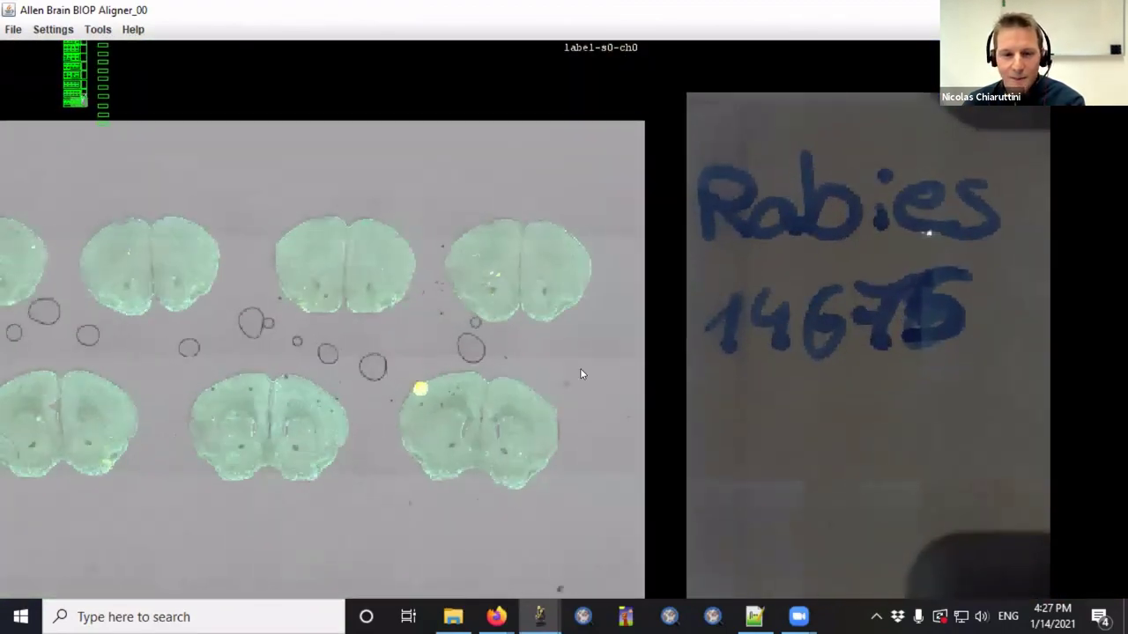
scroll(627, 340, up, 6)
scroll(638, 346, up, 8)
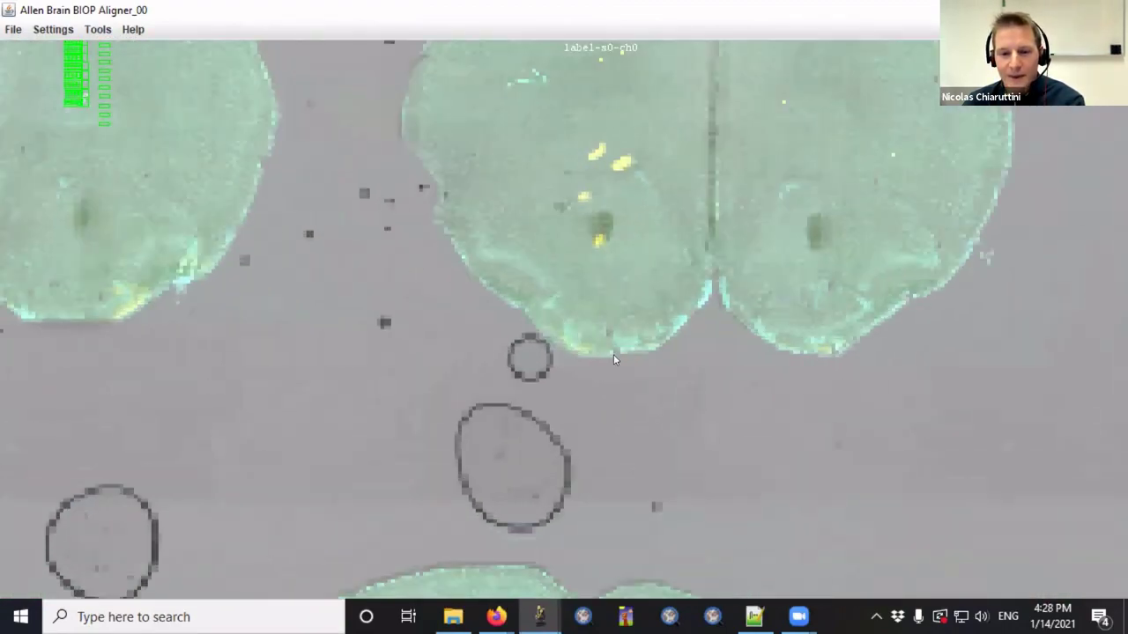
scroll(636, 371, up, 6)
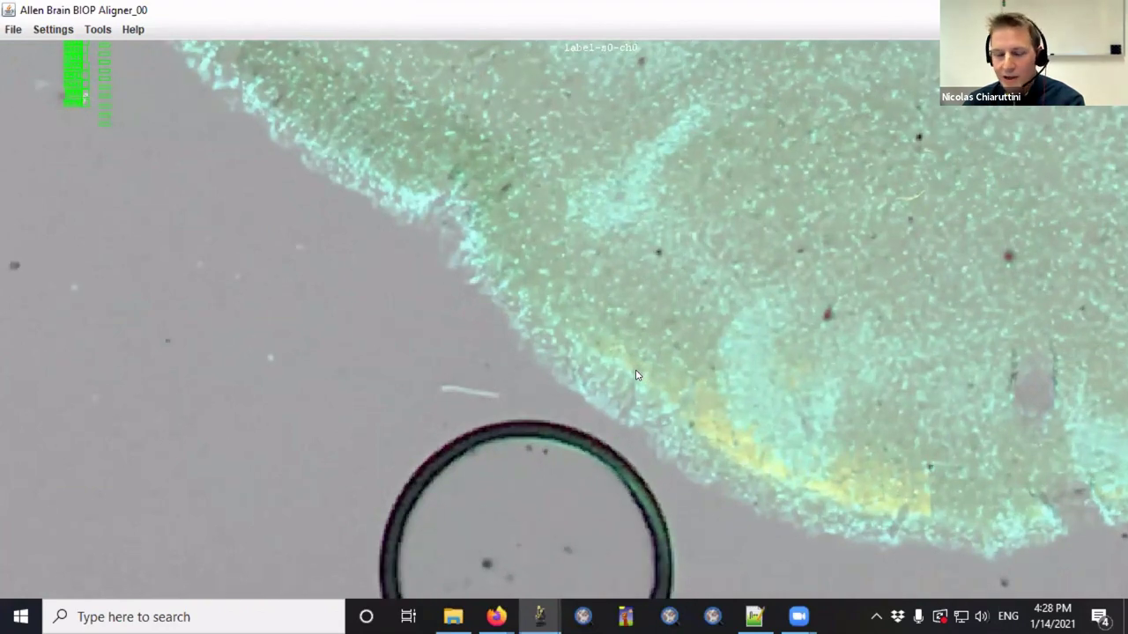
scroll(608, 375, up, 6)
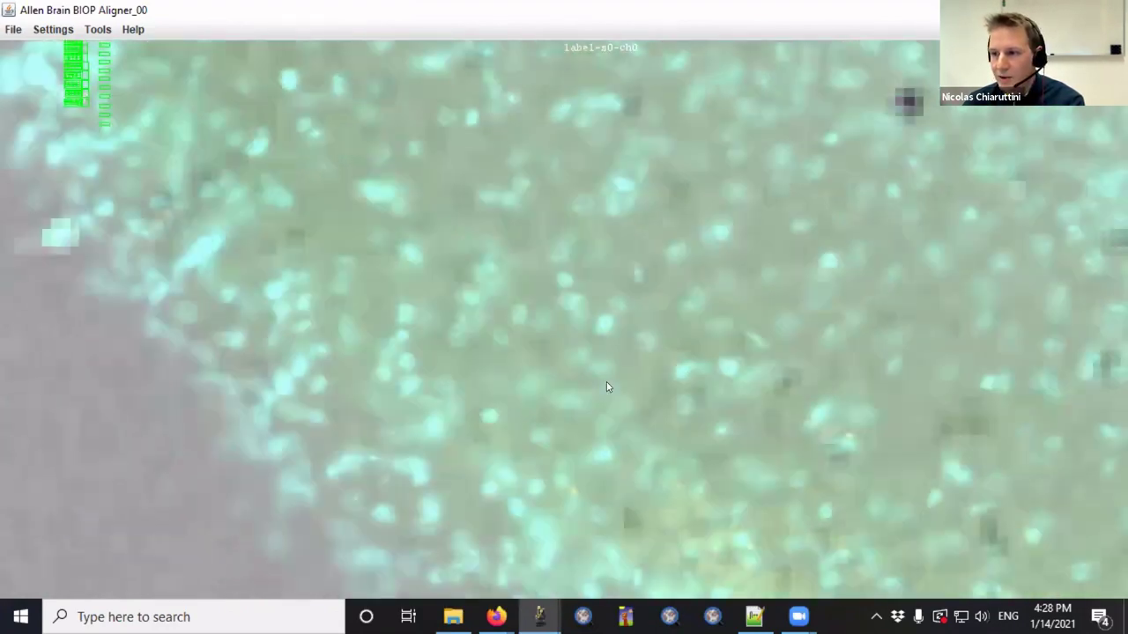
scroll(634, 370, down, 3)
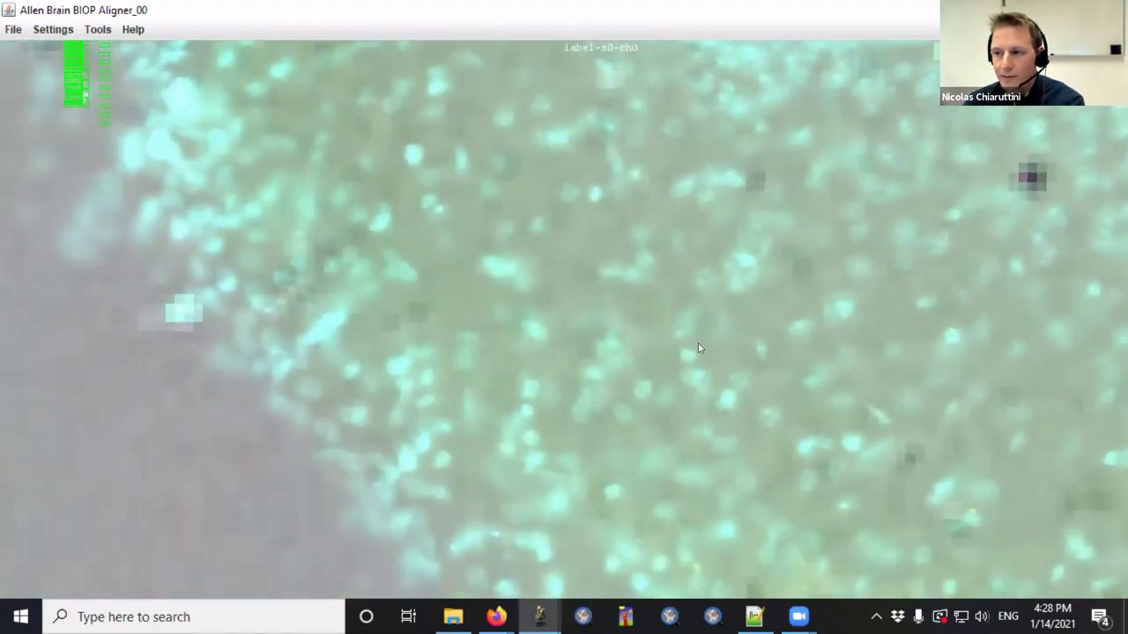
scroll(638, 254, up, 3)
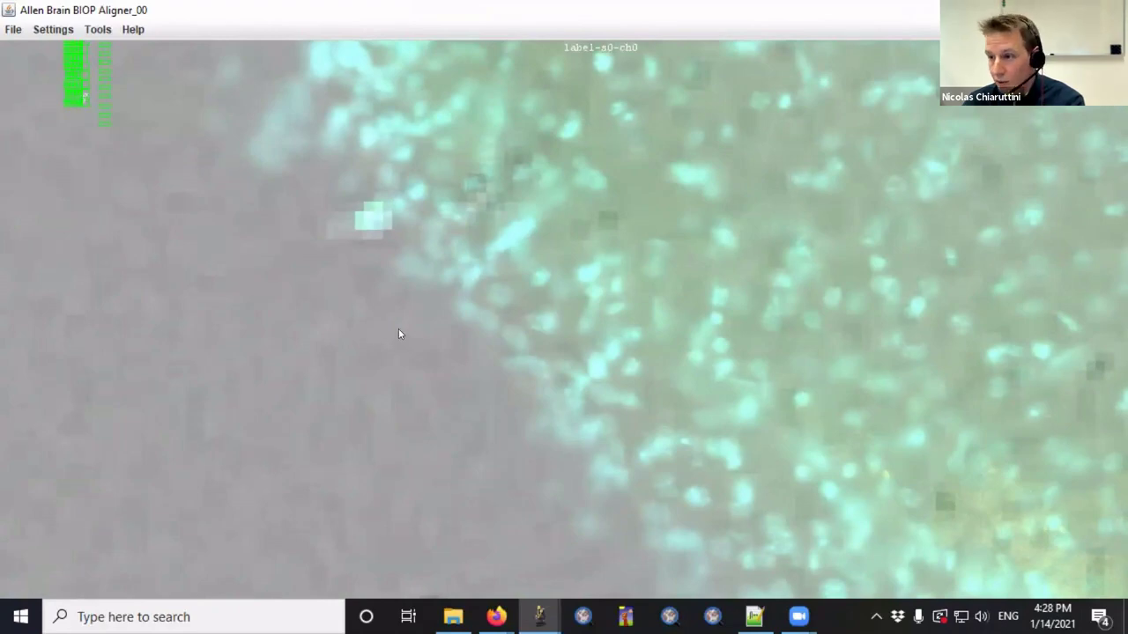
scroll(496, 371, down, 4)
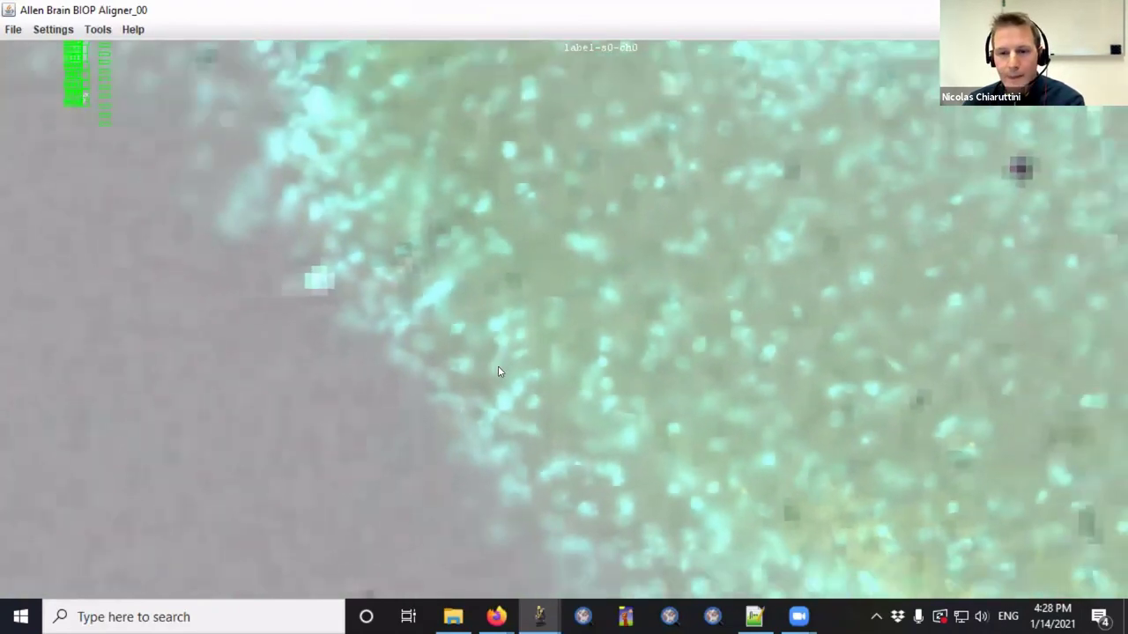
scroll(498, 371, down, 8)
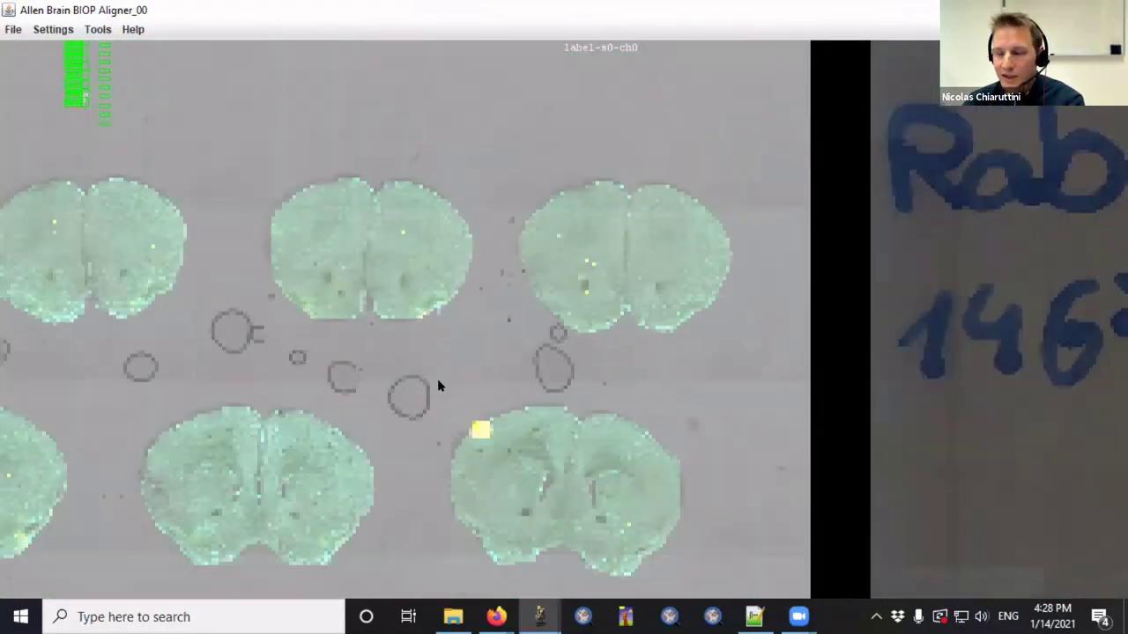
- Browse the other slides and examine the yellow-stained central region of a brain slice down to its fine fibres
scroll(617, 326, down, 2)
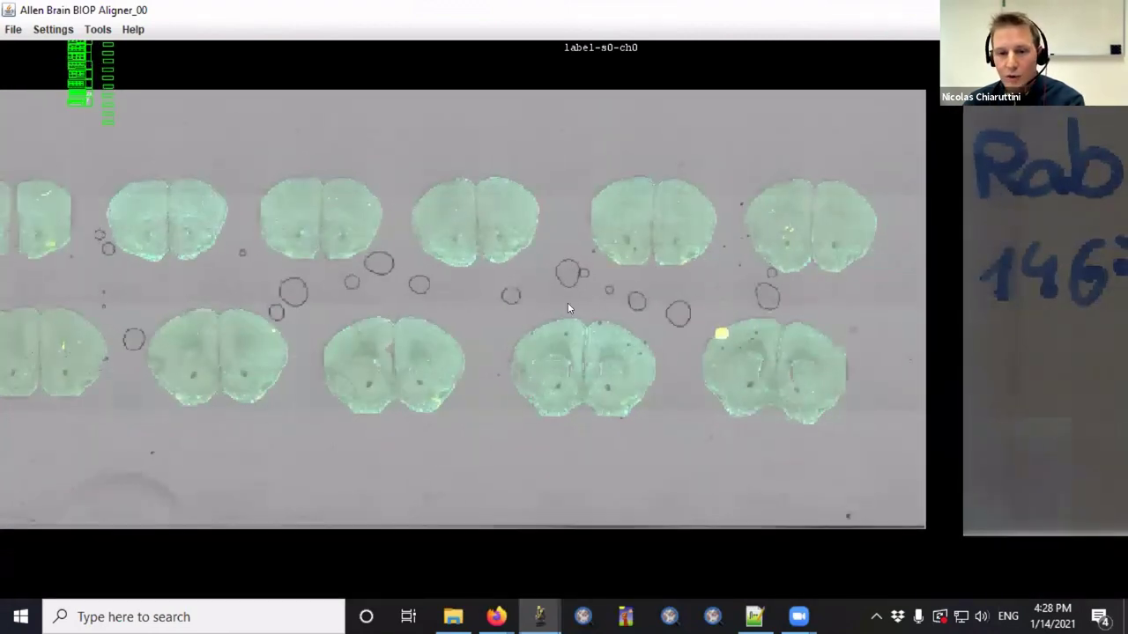
scroll(685, 252, up, 2)
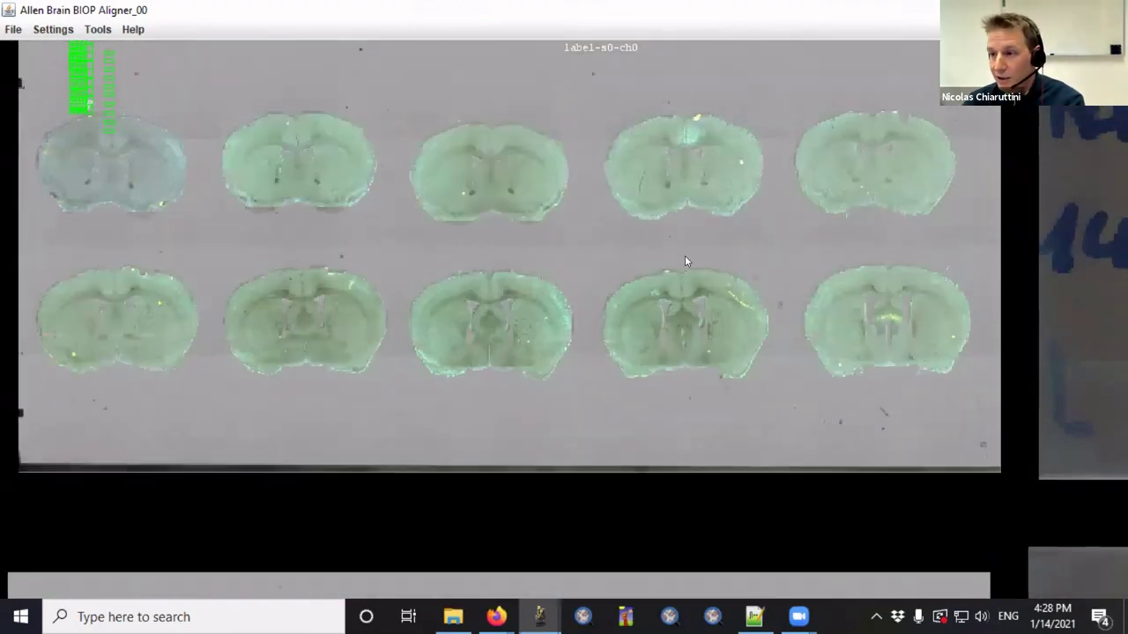
scroll(685, 349, up, 2)
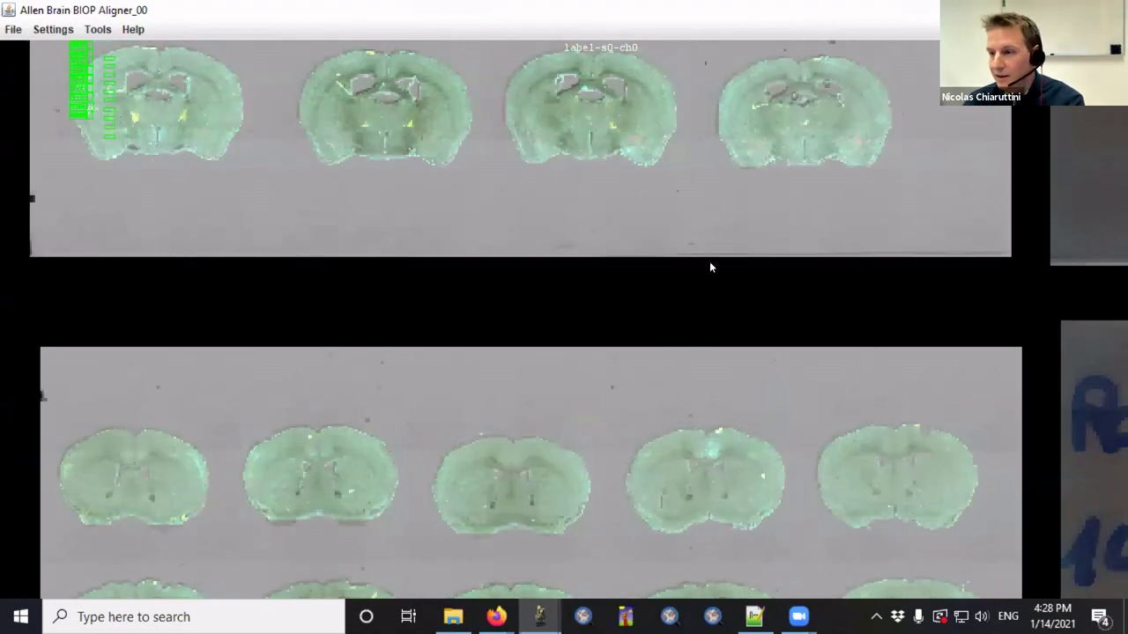
scroll(695, 419, down, 3)
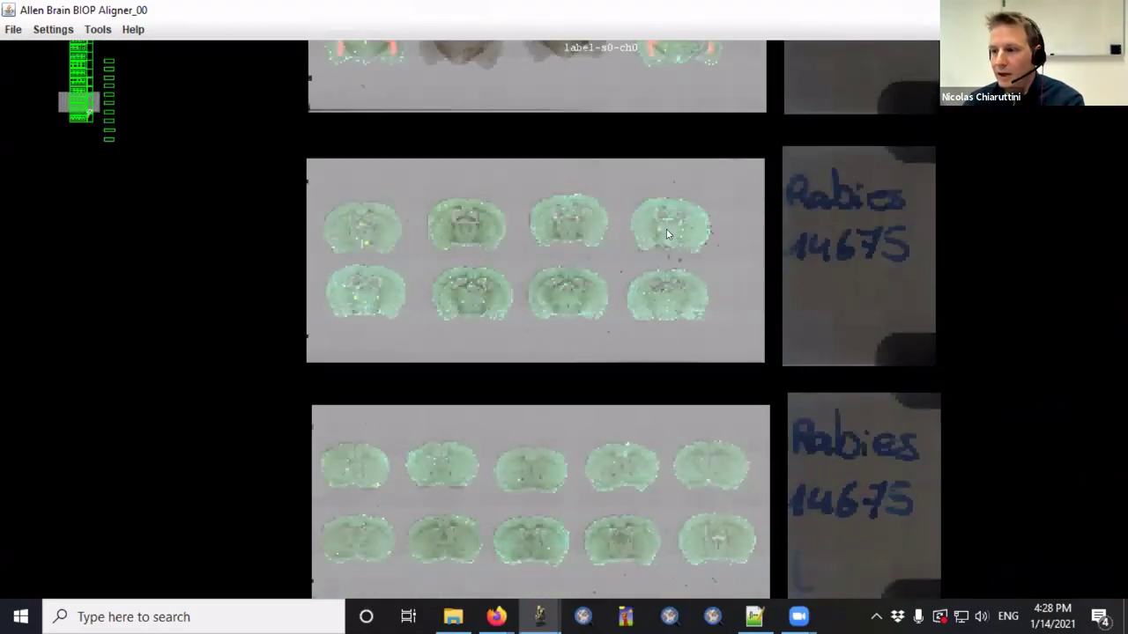
scroll(699, 387, up, 2)
scroll(674, 303, up, 2)
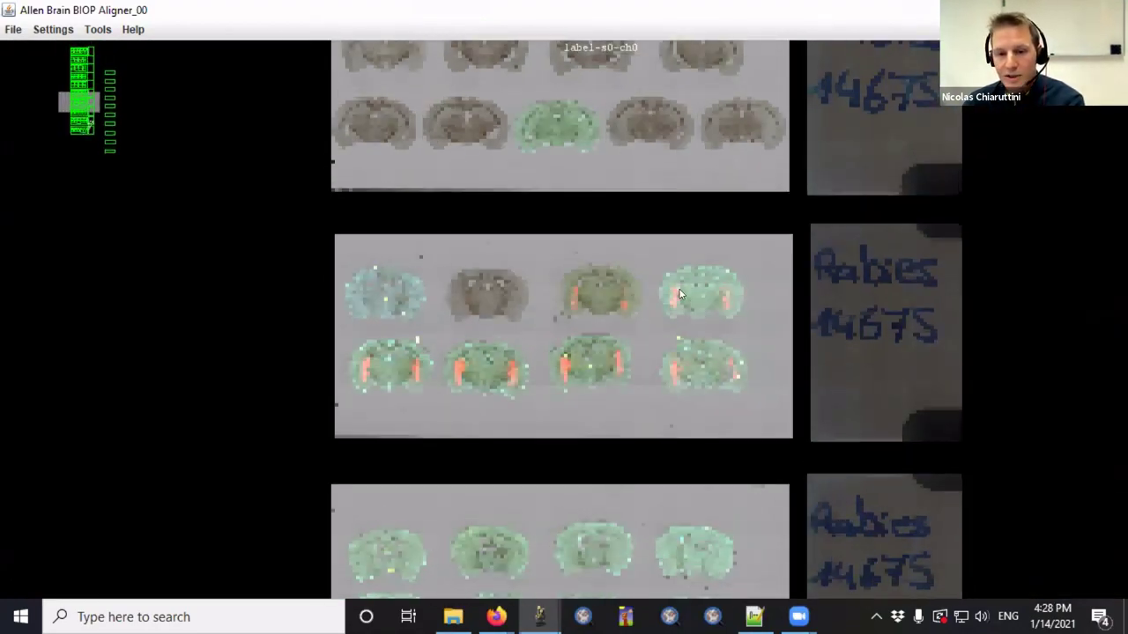
scroll(667, 355, up, 2)
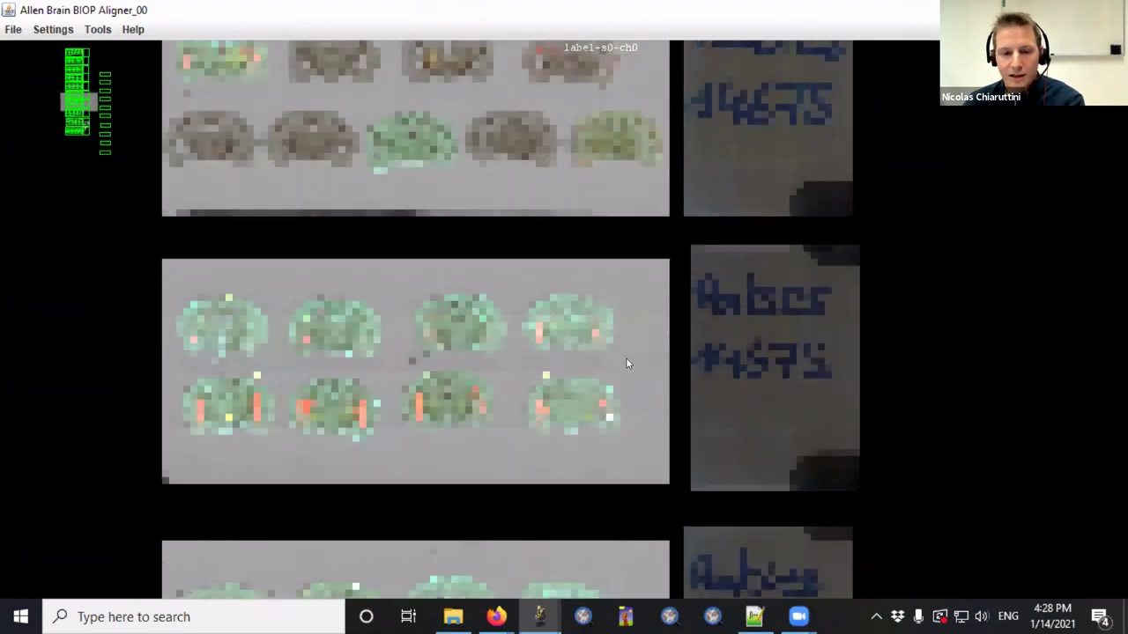
scroll(619, 374, up, 6)
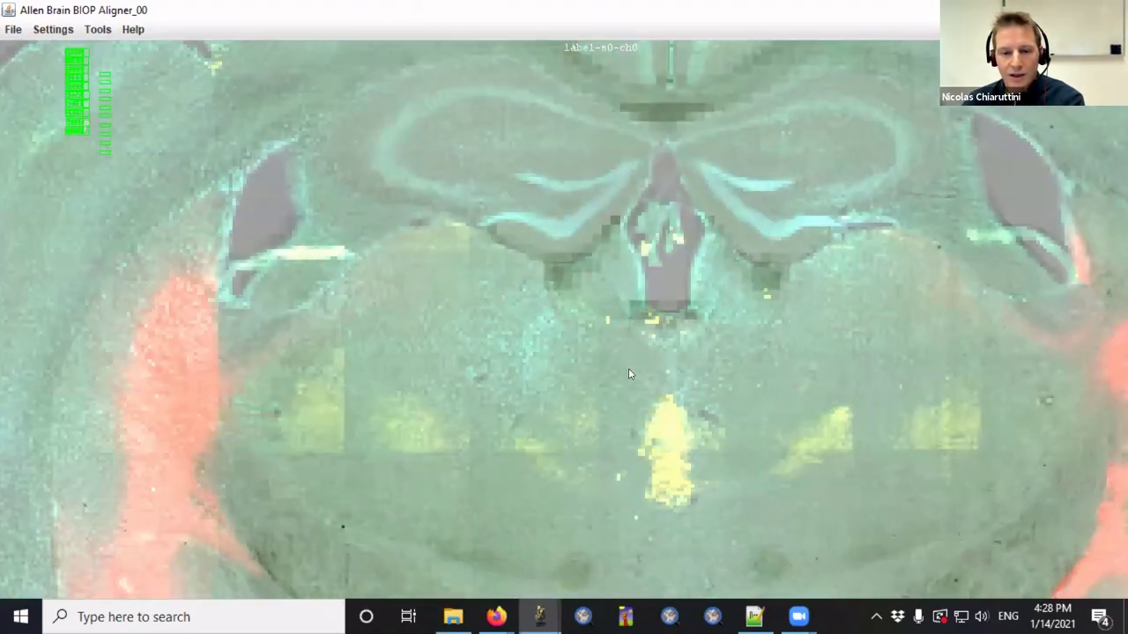
scroll(628, 374, up, 8)
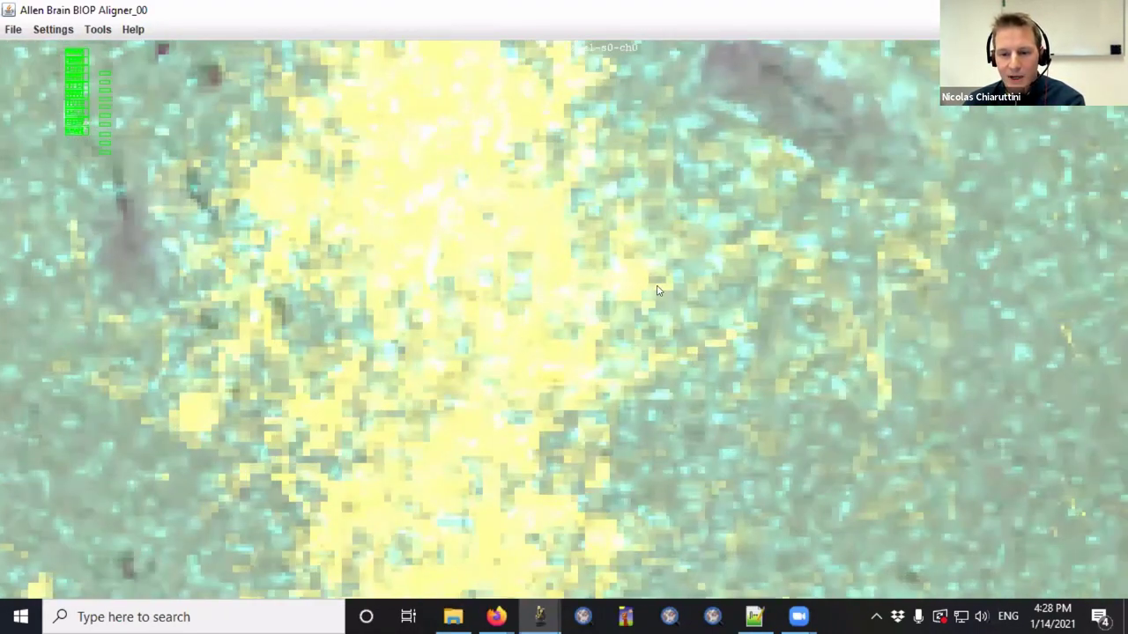
scroll(695, 381, up, 3)
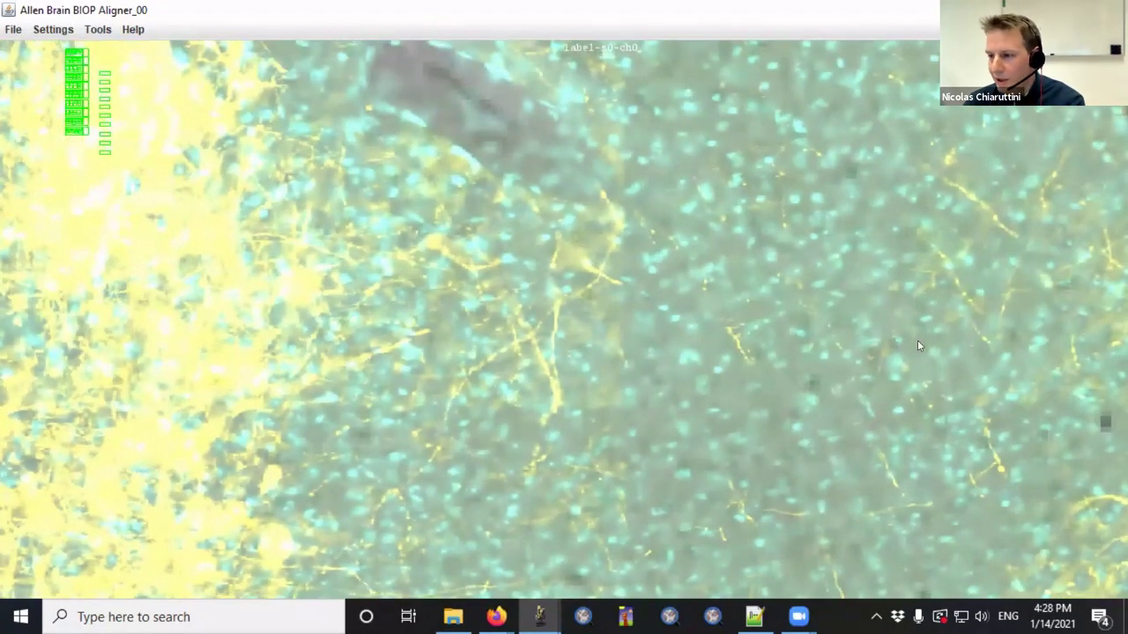
scroll(797, 379, down, 3)
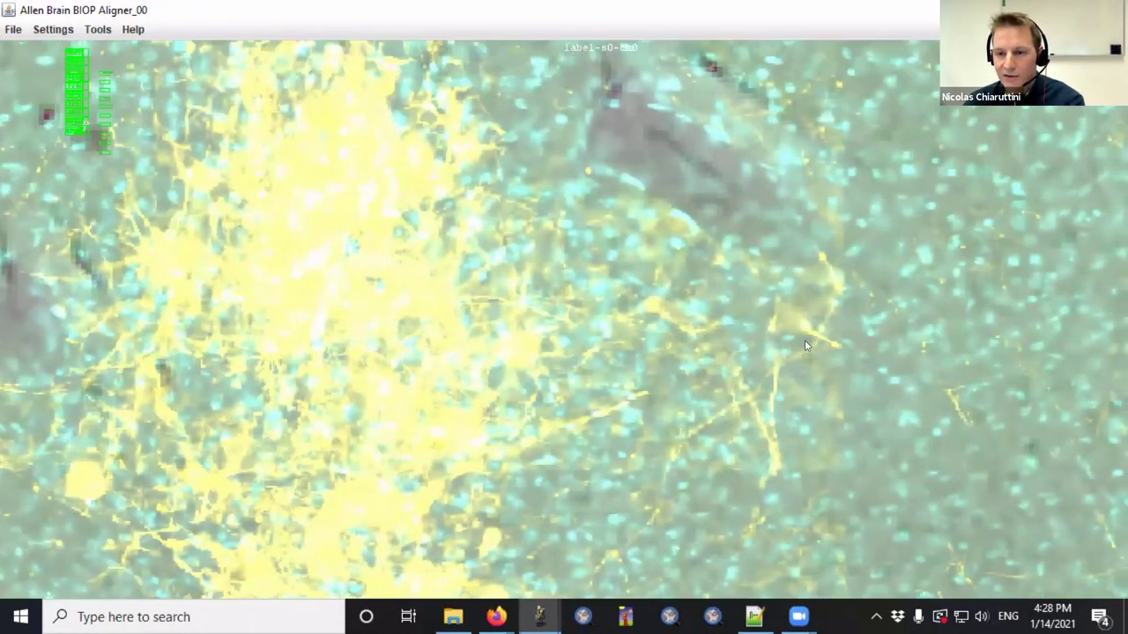
scroll(807, 322, down, 10)
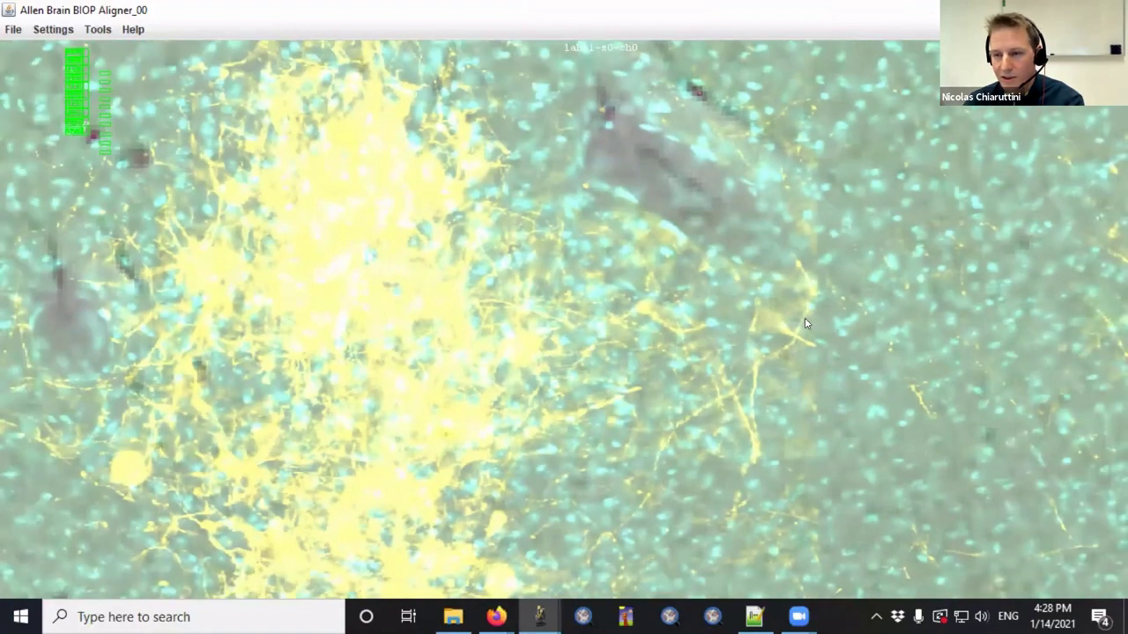
scroll(804, 322, down, 8)
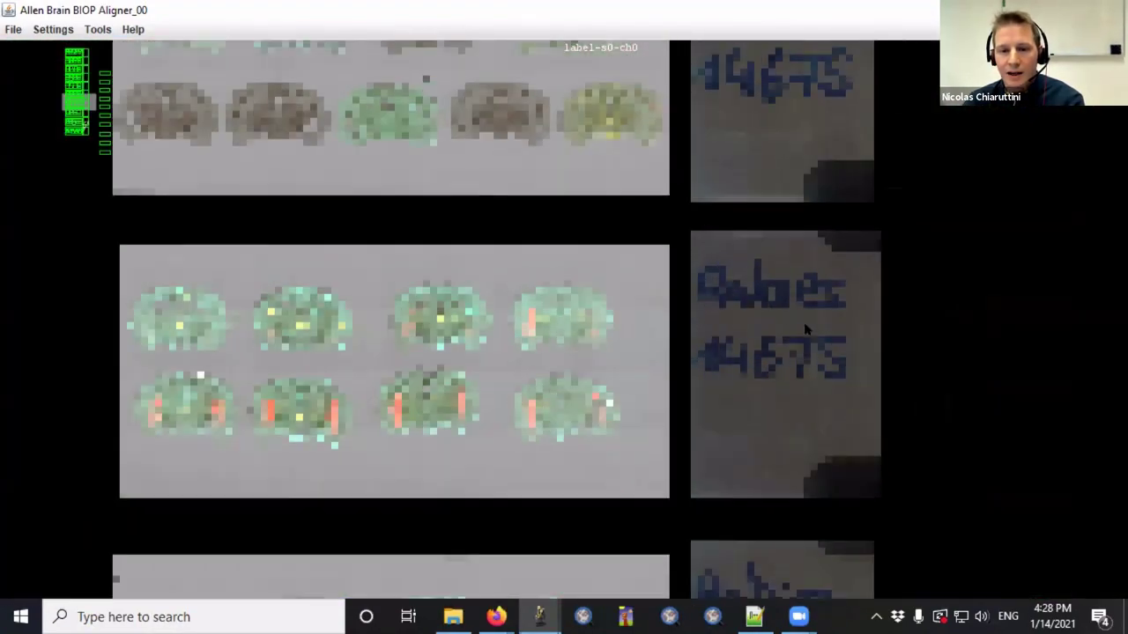
- Survey the arrangement of all slides and their label images, then the uppermost slide's eight brain slices
drag(656, 428, 685, 155)
drag(632, 70, 682, 238)
drag(682, 121, 679, 323)
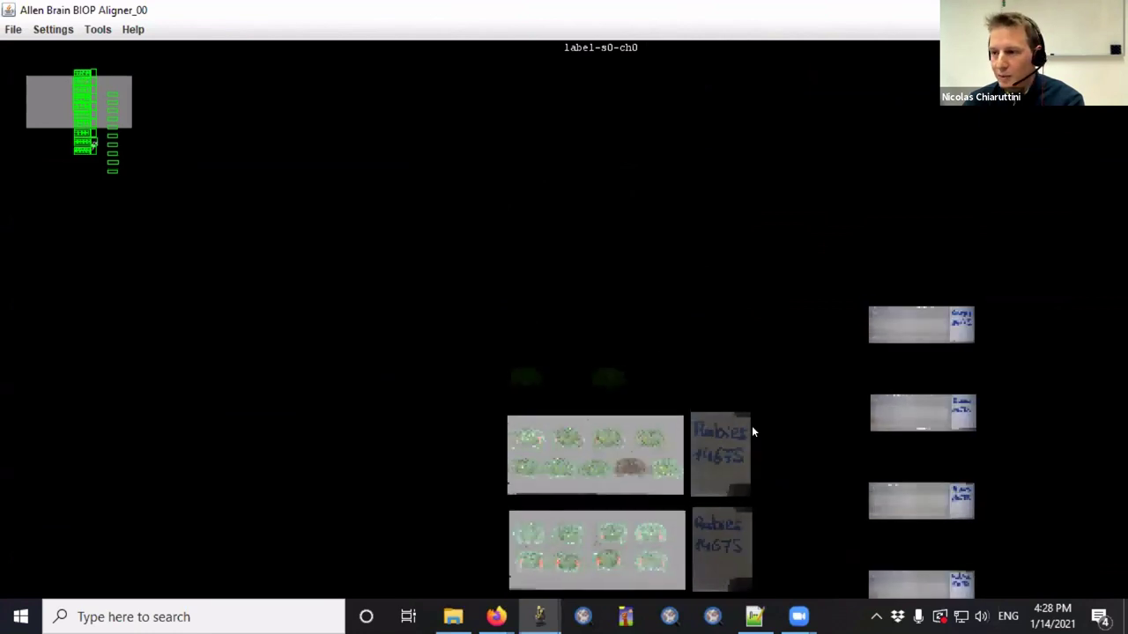
drag(709, 443, 737, 335)
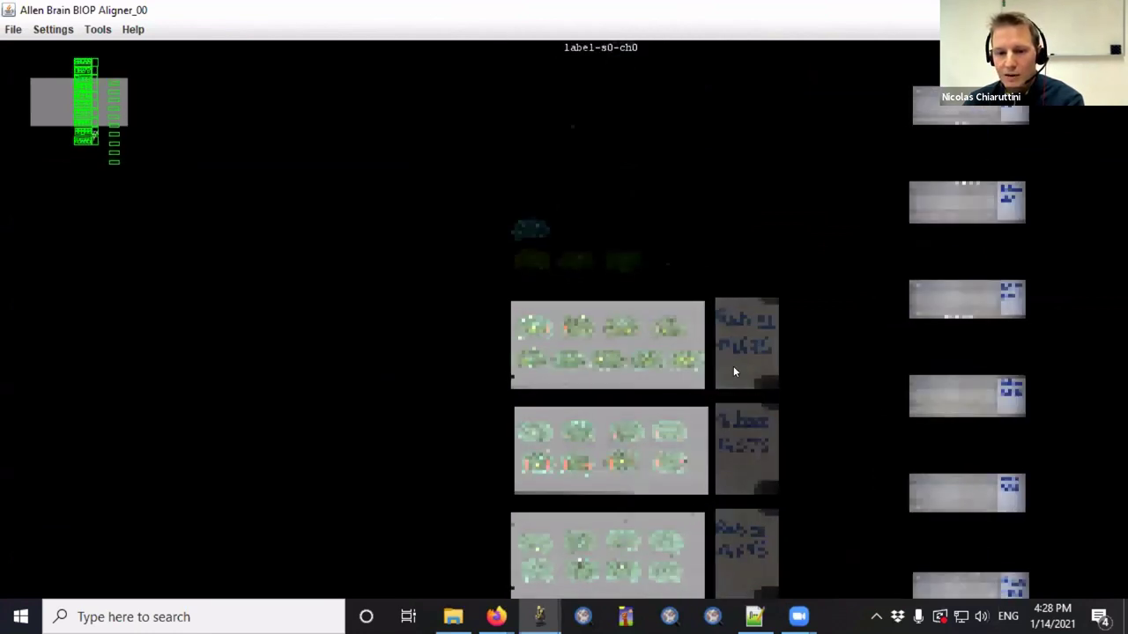
scroll(734, 368, up, 6)
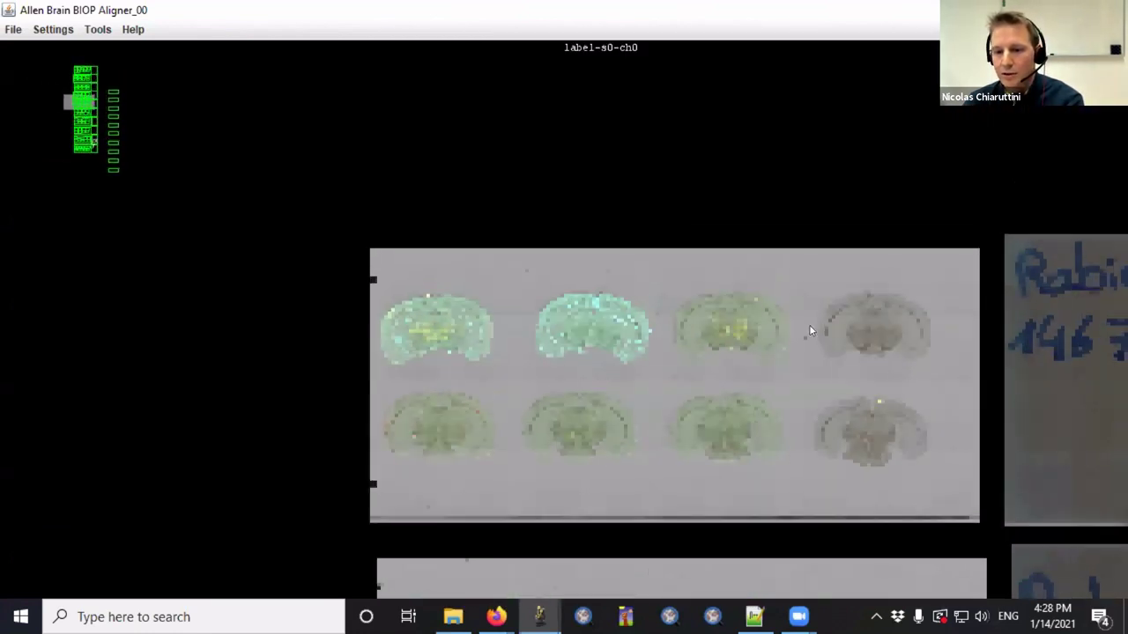
drag(808, 332, 729, 353)
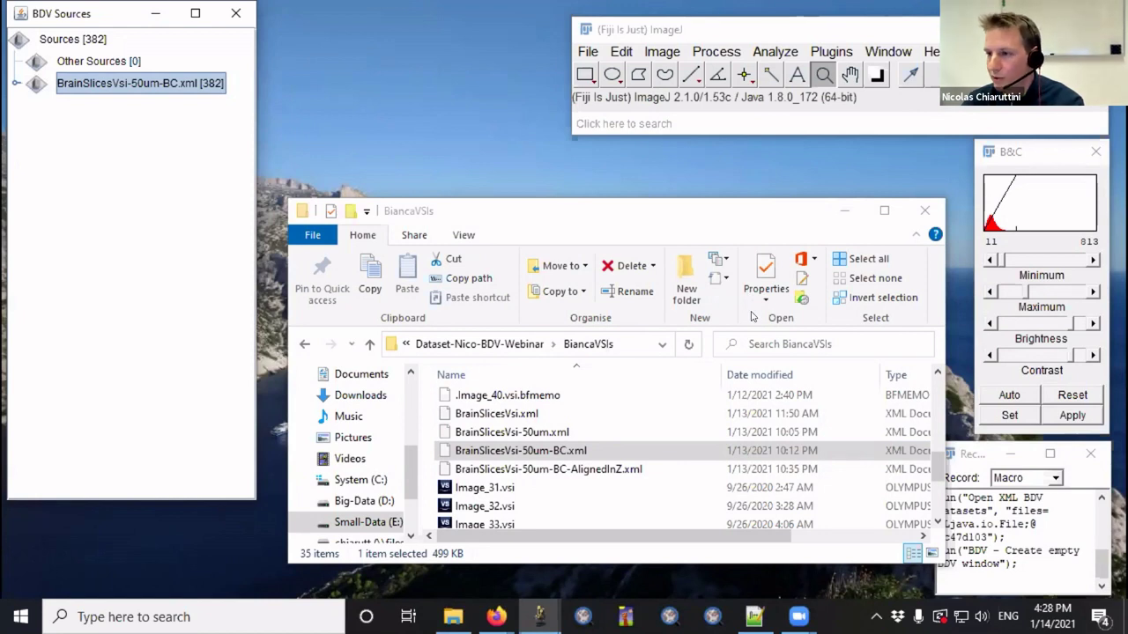
- Expand the BrainSlicesVsi-50um-BC.xml node down to the individual DAPI sources listed under channel 1
click(17, 83)
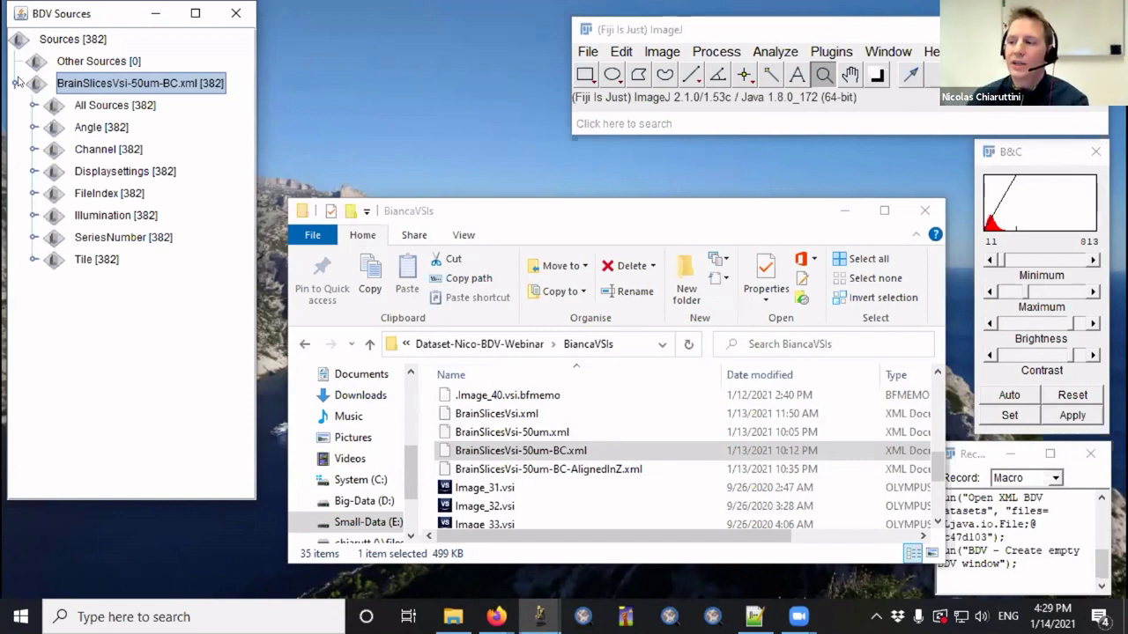
click(33, 150)
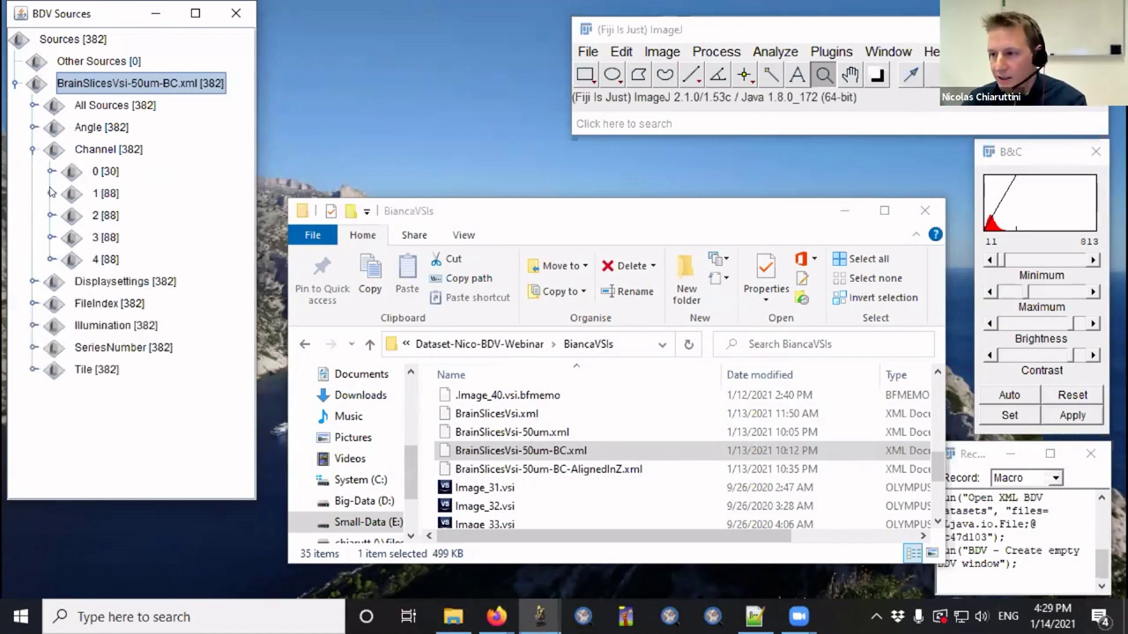
click(104, 171)
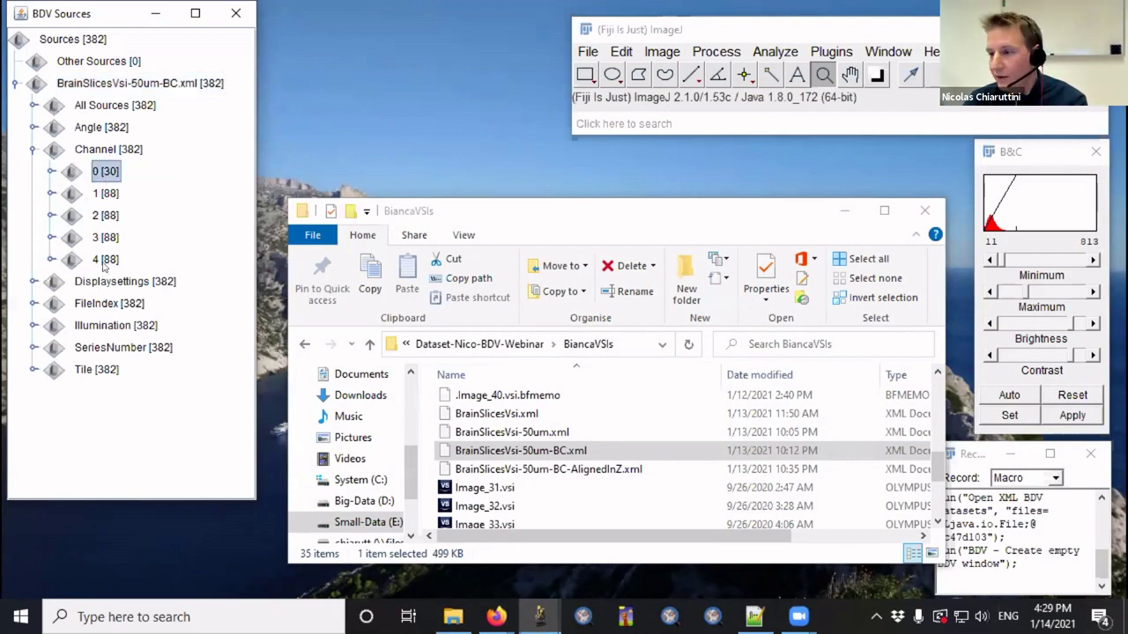
click(51, 193)
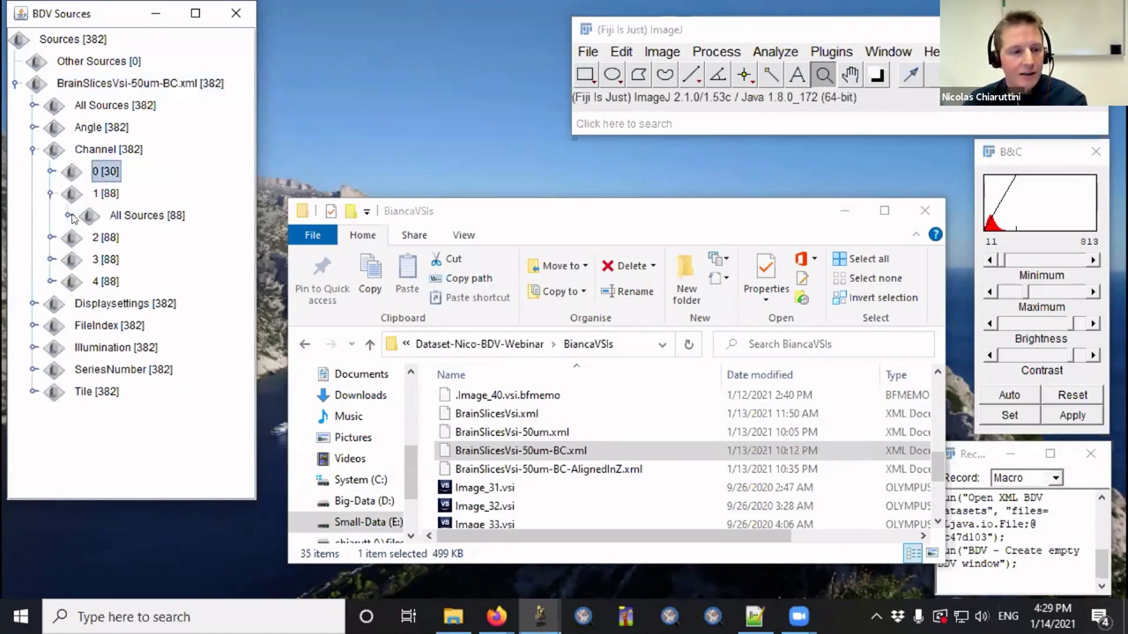
click(70, 216)
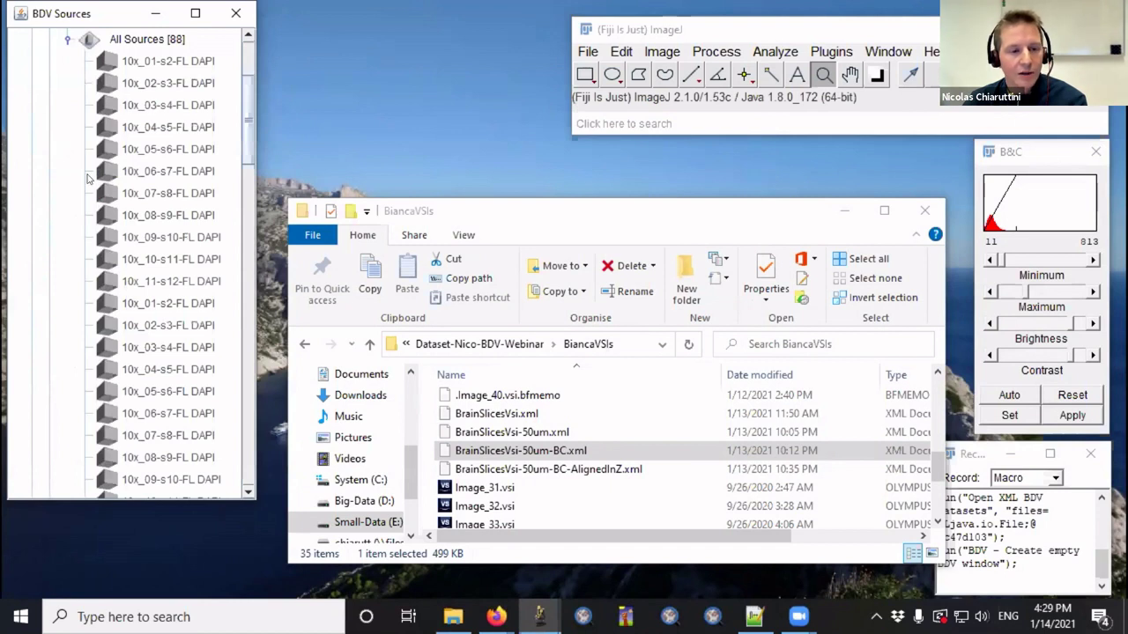
- Show all channel 1 sources in BDV with Adjust View on Source enabled and Auto Contrast disabled
scroll(87, 179, up, 3)
click(74, 194)
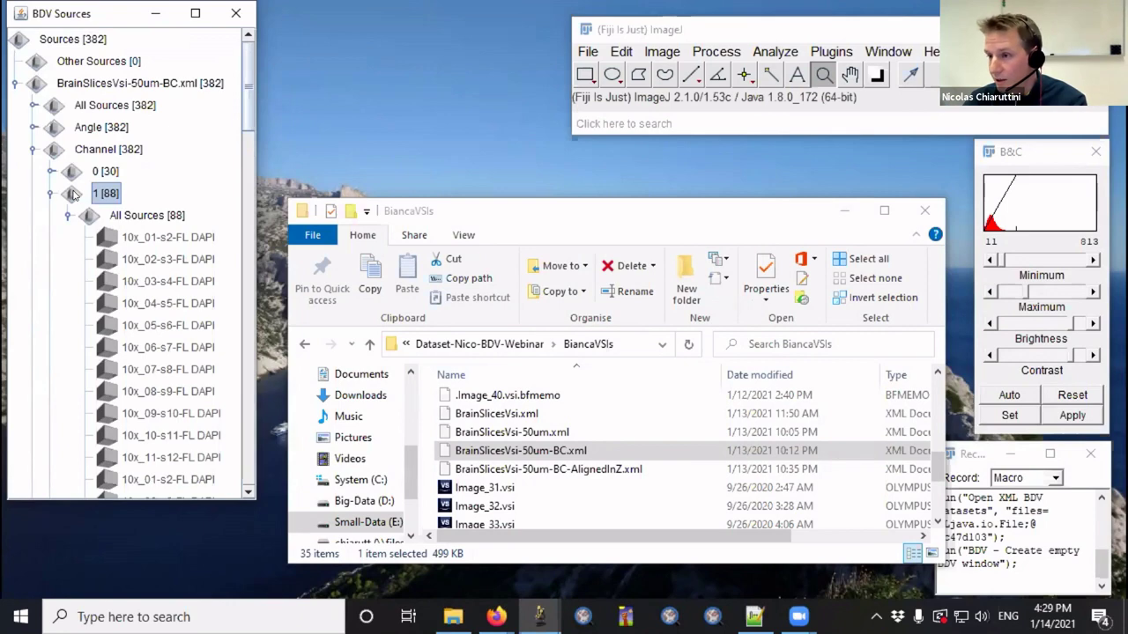
right_click(74, 194)
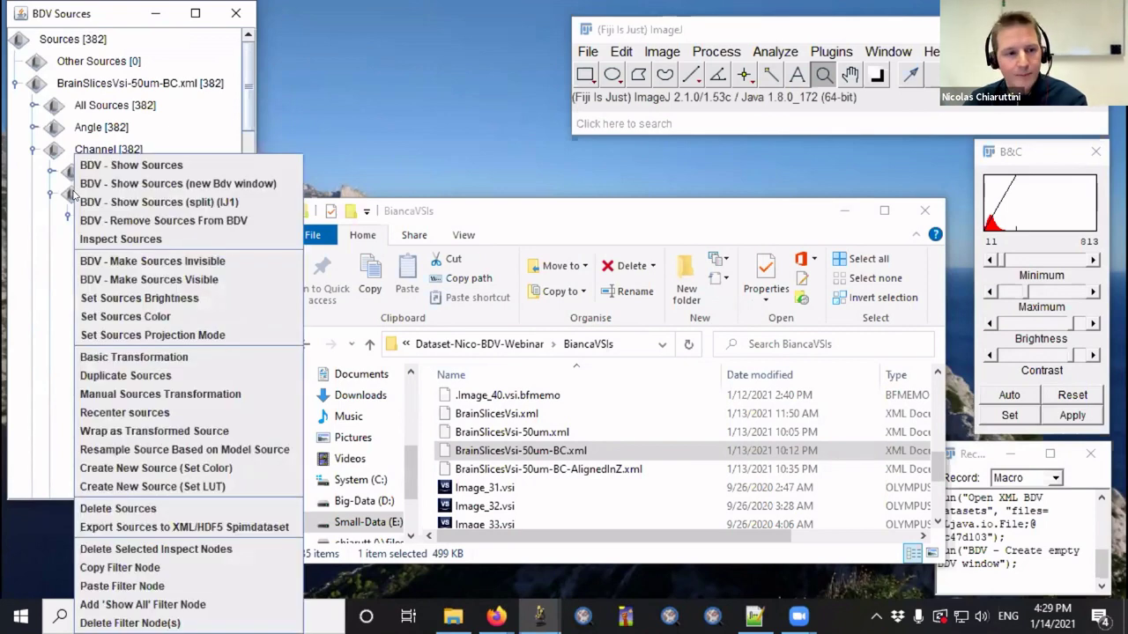
click(167, 169)
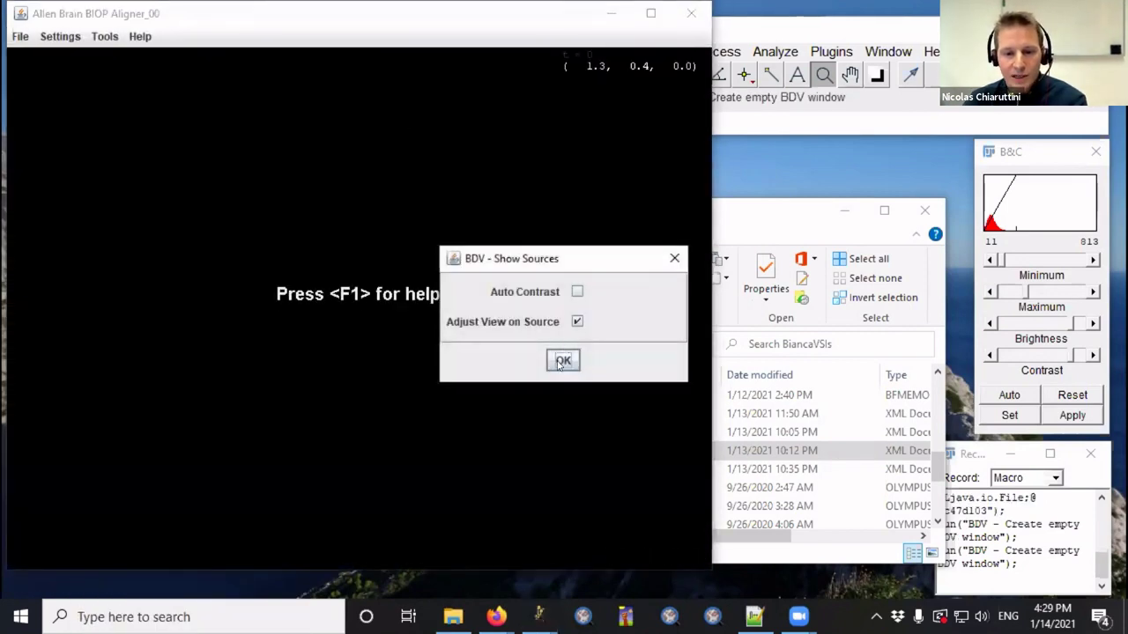
click(562, 360)
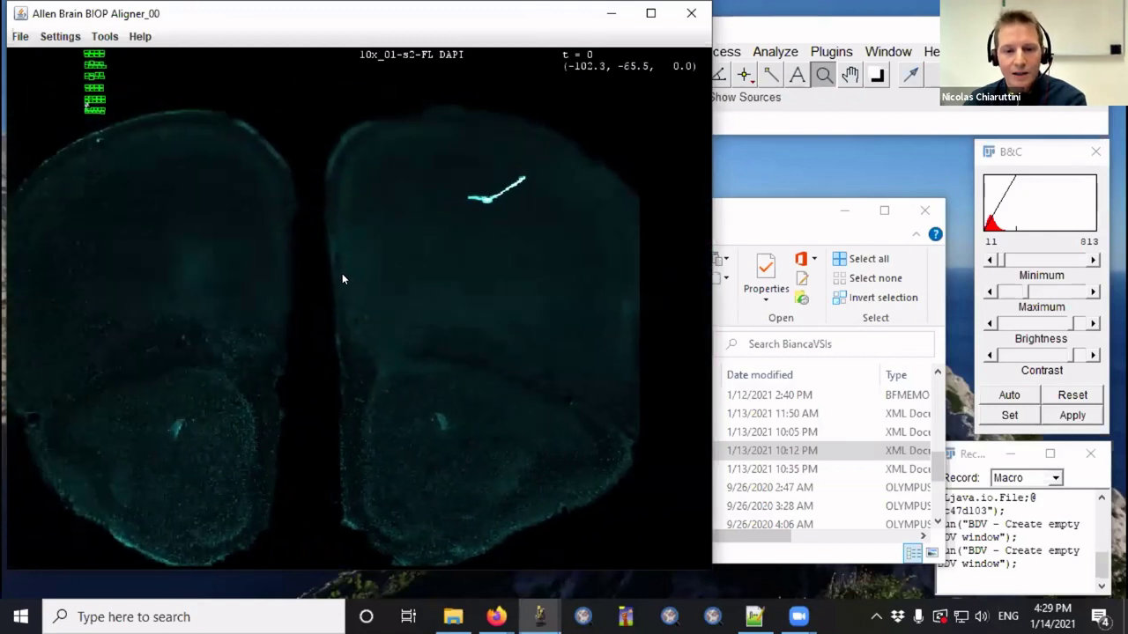
- Examine the DAPI-only brain slices, from the overview of several slides down to single nuclei at a slice edge
scroll(417, 315, down, 5)
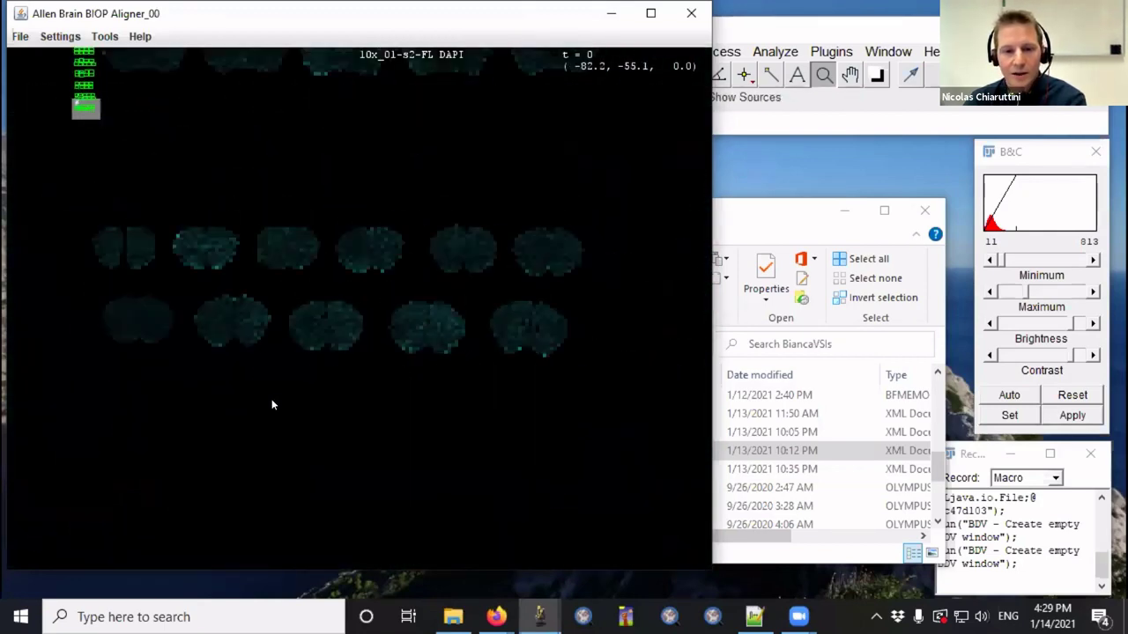
scroll(255, 375, up, 3)
scroll(310, 295, up, 8)
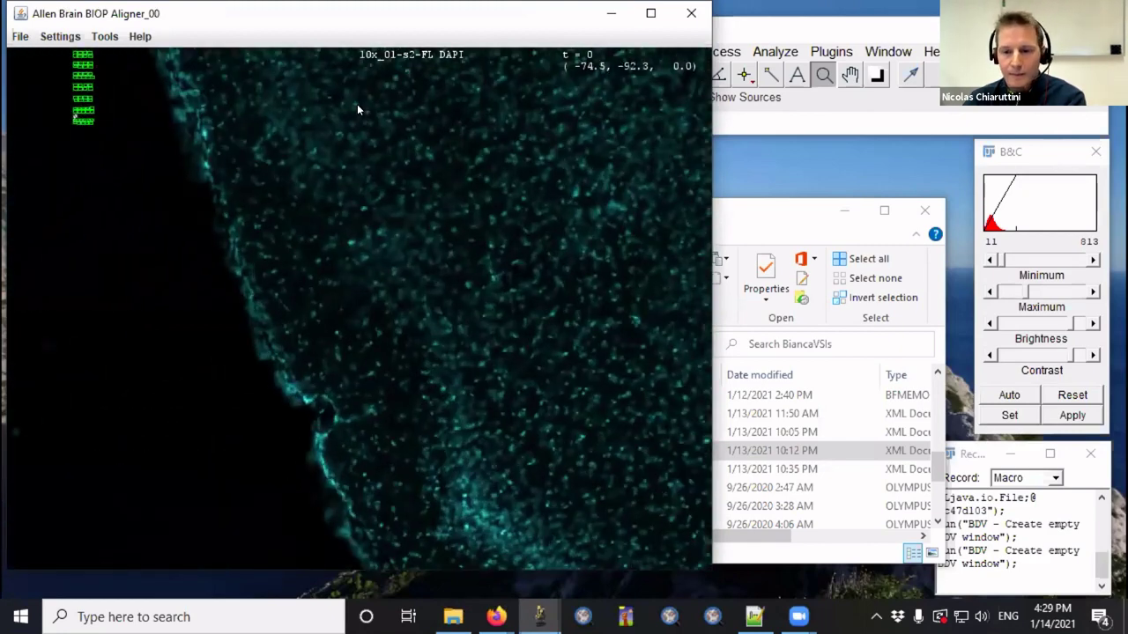
scroll(677, 332, down, 8)
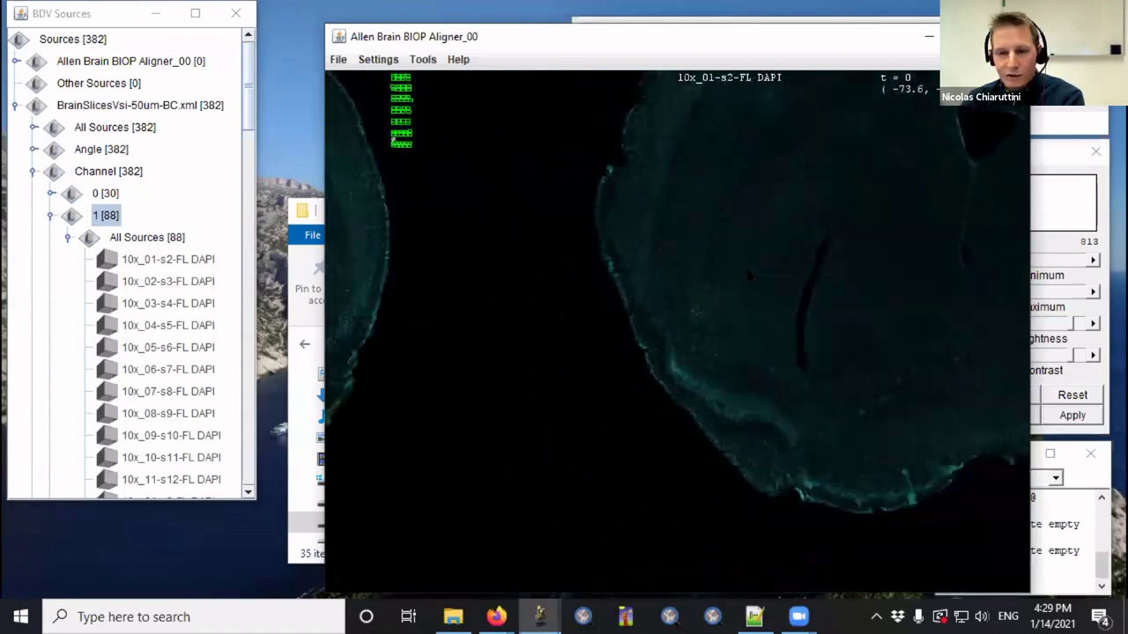
scroll(582, 313, down, 5)
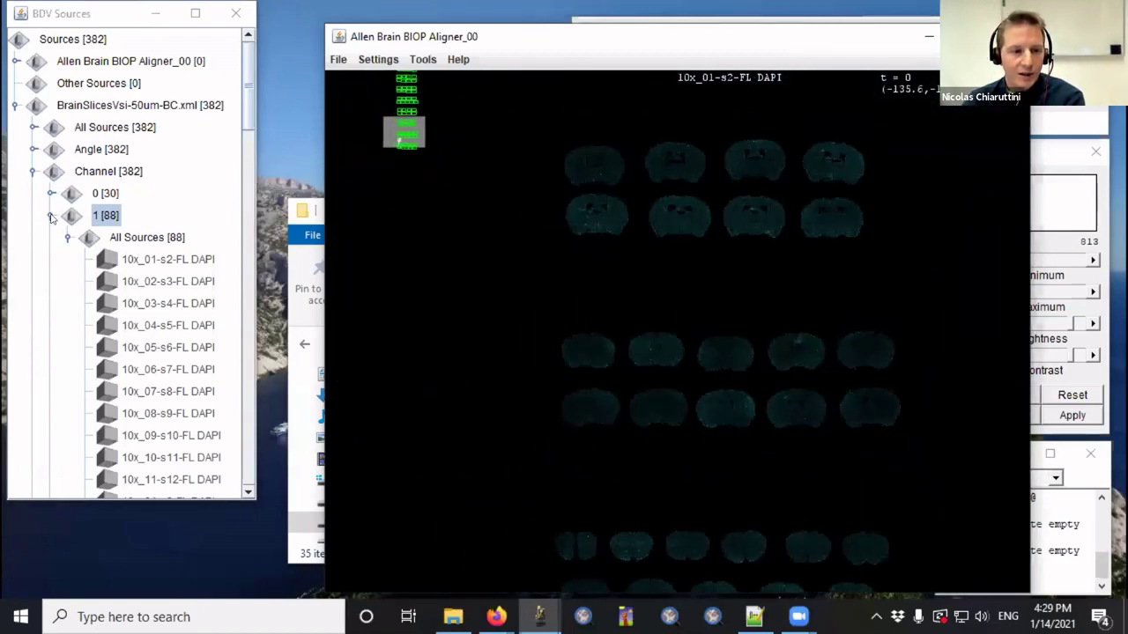
- Collapse the channel 1 node and show the sources of channels 1 to 4 together in the BDV window
click(51, 216)
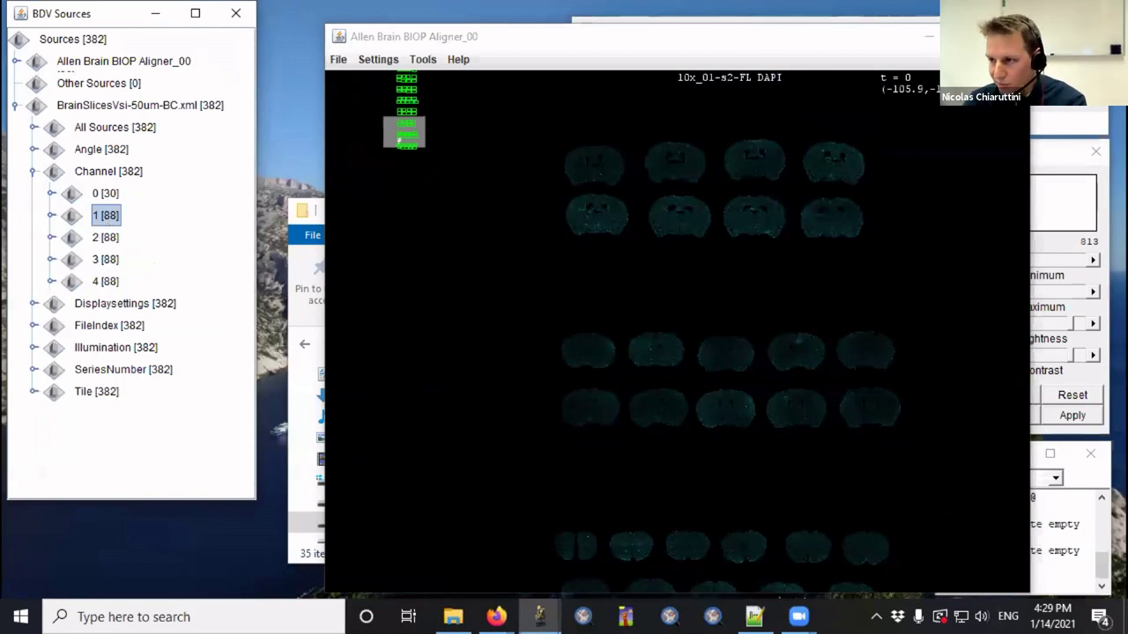
click(472, 309)
scroll(472, 309, down, 1)
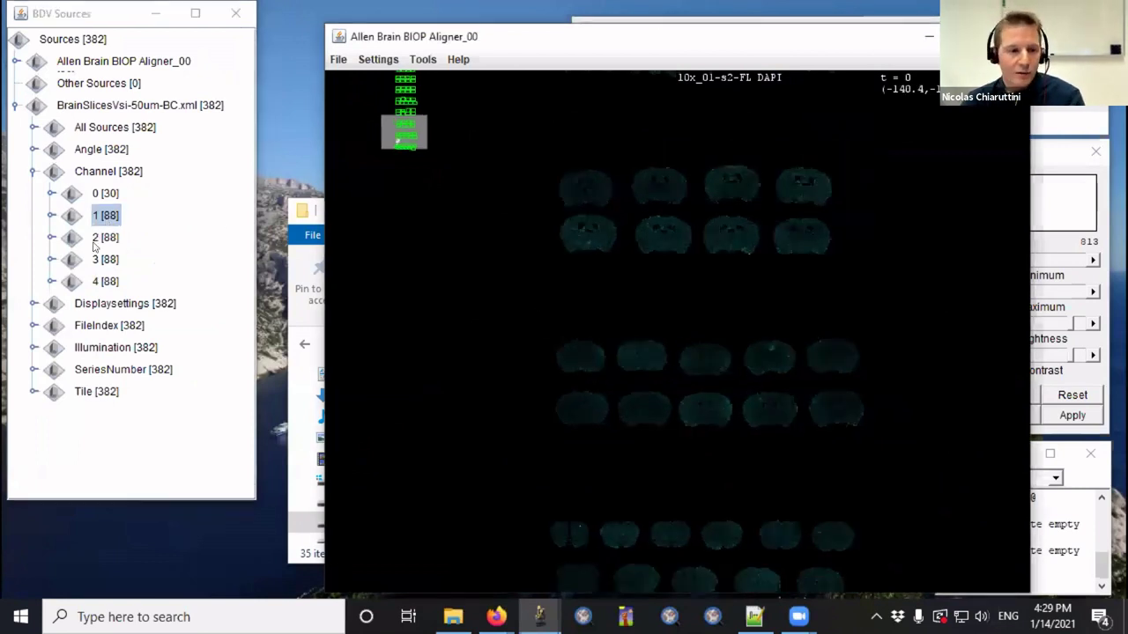
shift+click(104, 281)
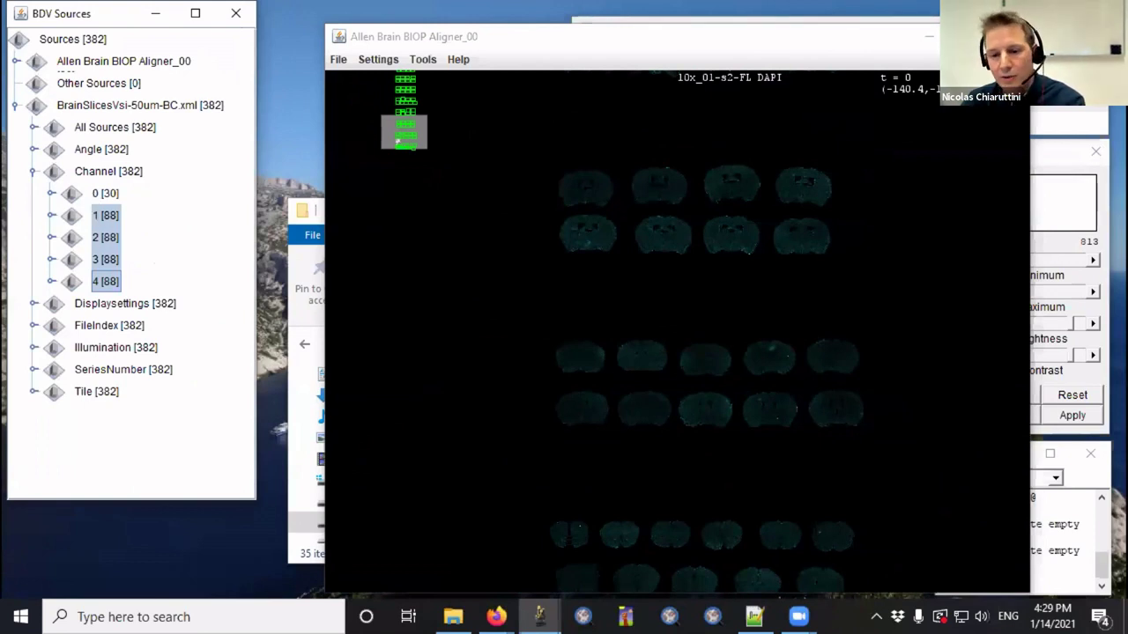
- Examine the multi-channel slides and enlarge one brain slice with red and yellow staining
scroll(769, 245, down, 2)
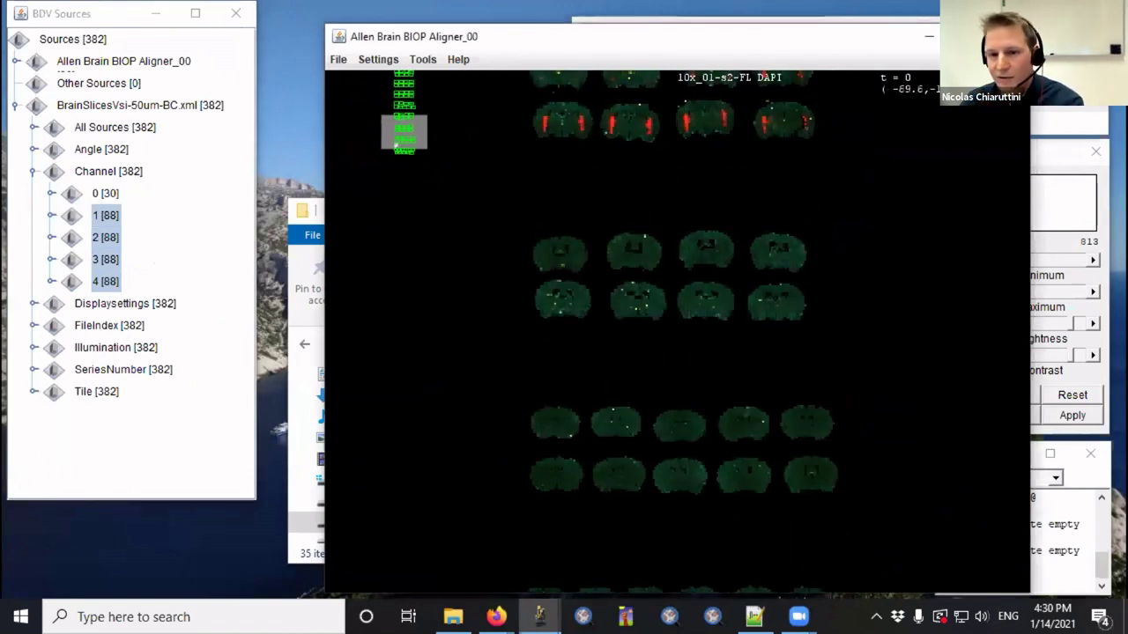
scroll(681, 355, up, 5)
scroll(666, 389, up, 5)
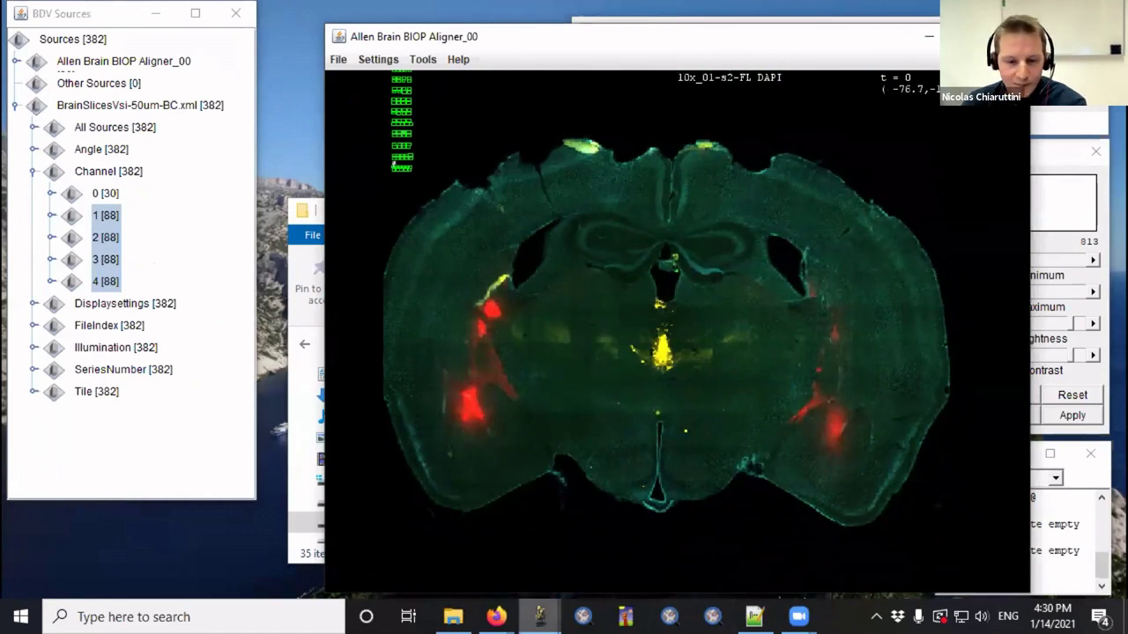
- Switch to the Bdv Playground presentation in Google Slides and start the slideshow from slide 21
mouse_move(496, 617)
click(485, 529)
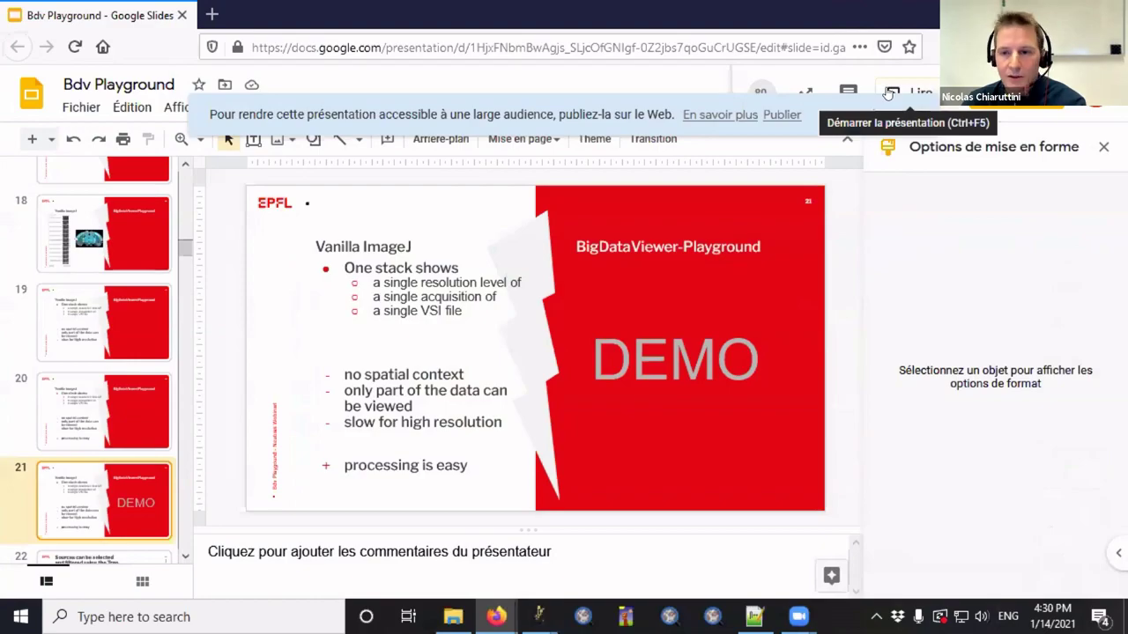
click(893, 93)
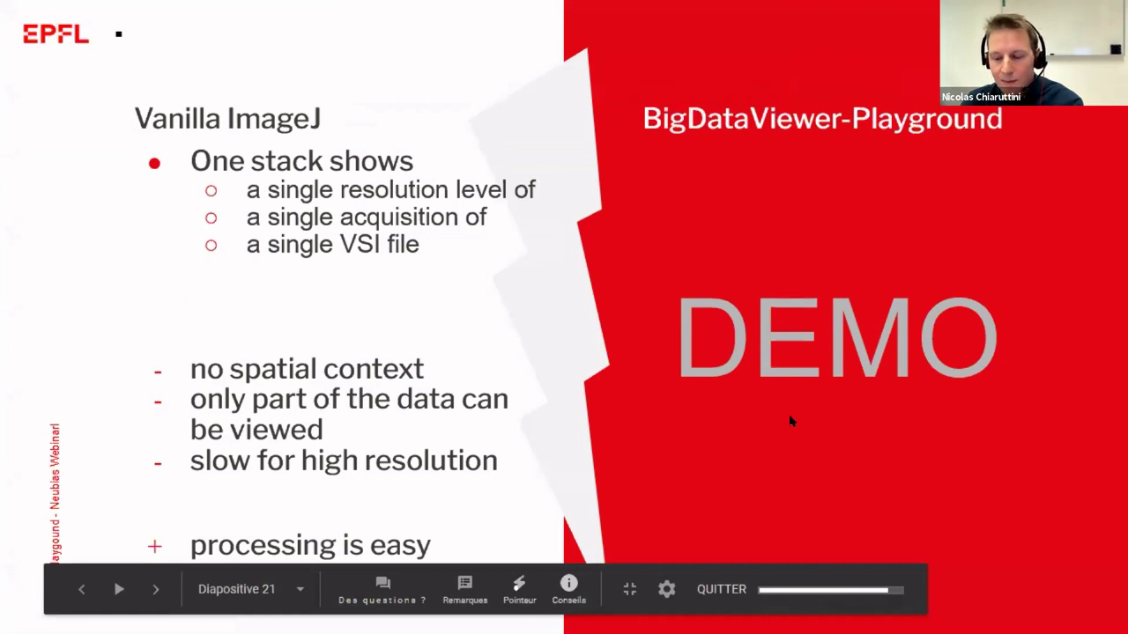
- Advance the slideshow through the slide on selecting sources with the Tree, up to "Sources filtered by channel"
key(Right)
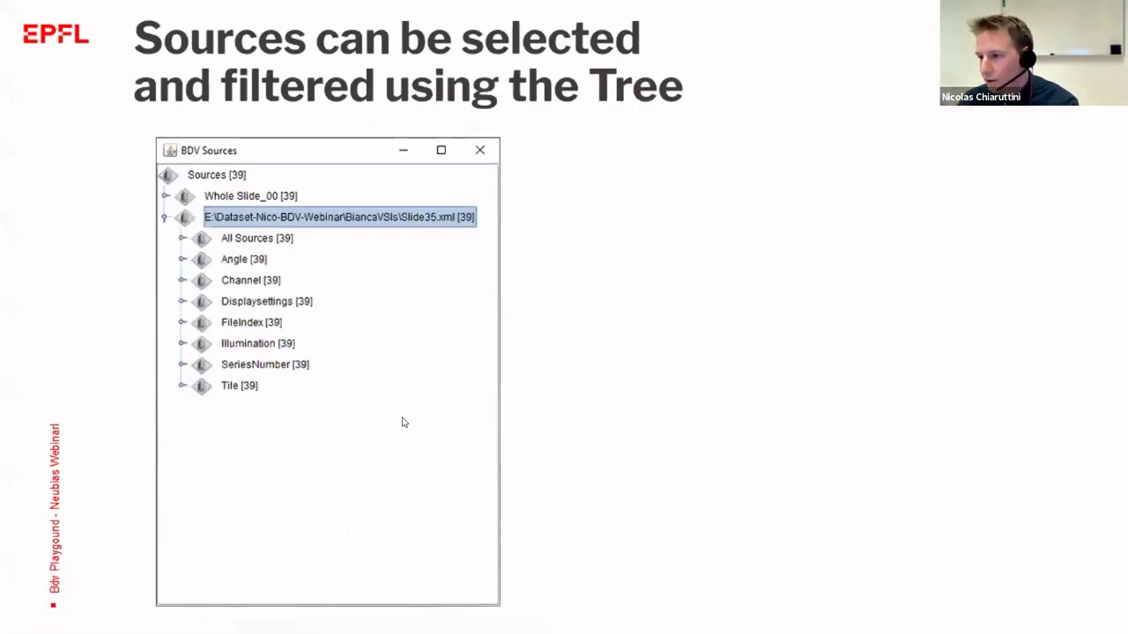
click(385, 308)
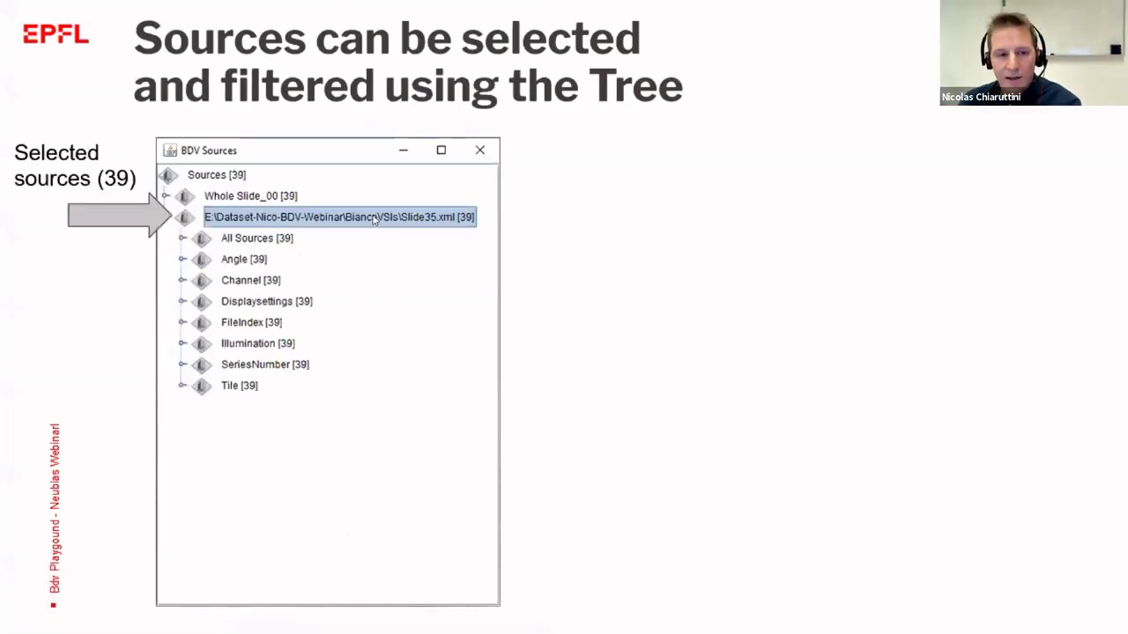
click(441, 217)
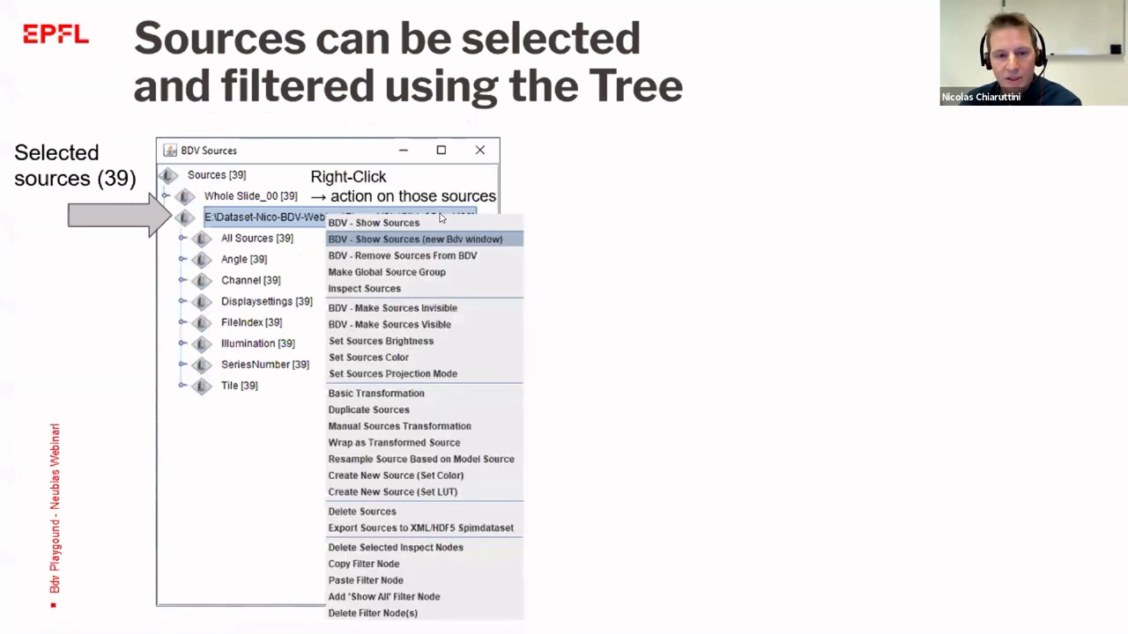
click(535, 261)
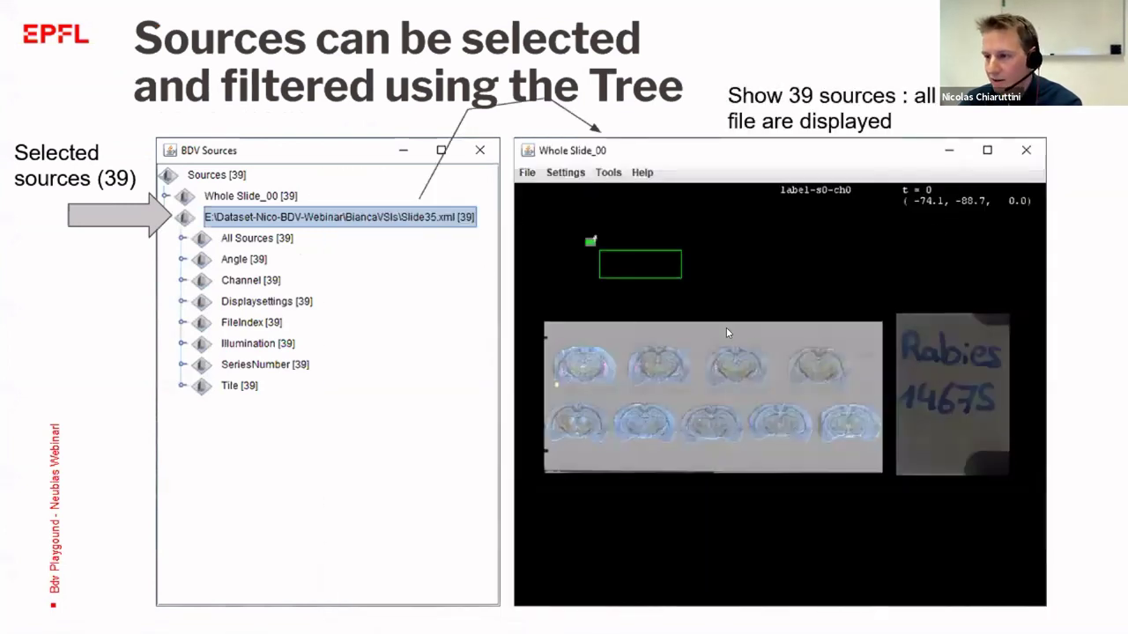
click(671, 344)
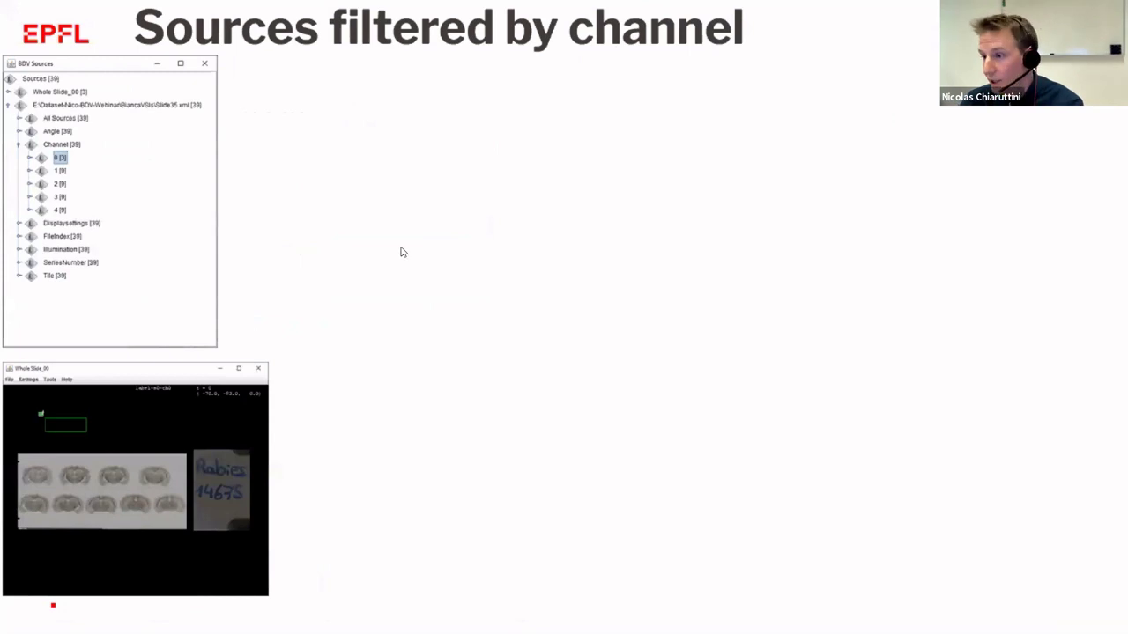
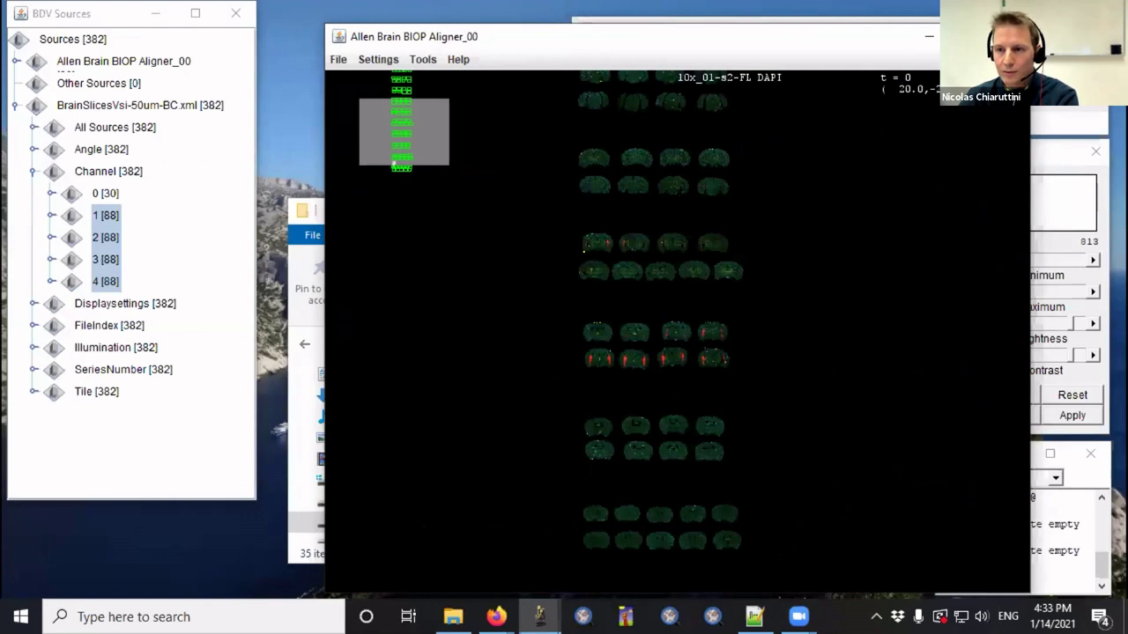
- Maximize the BDV window and turn on editor mode with the stack of slides in view
key(super+Up)
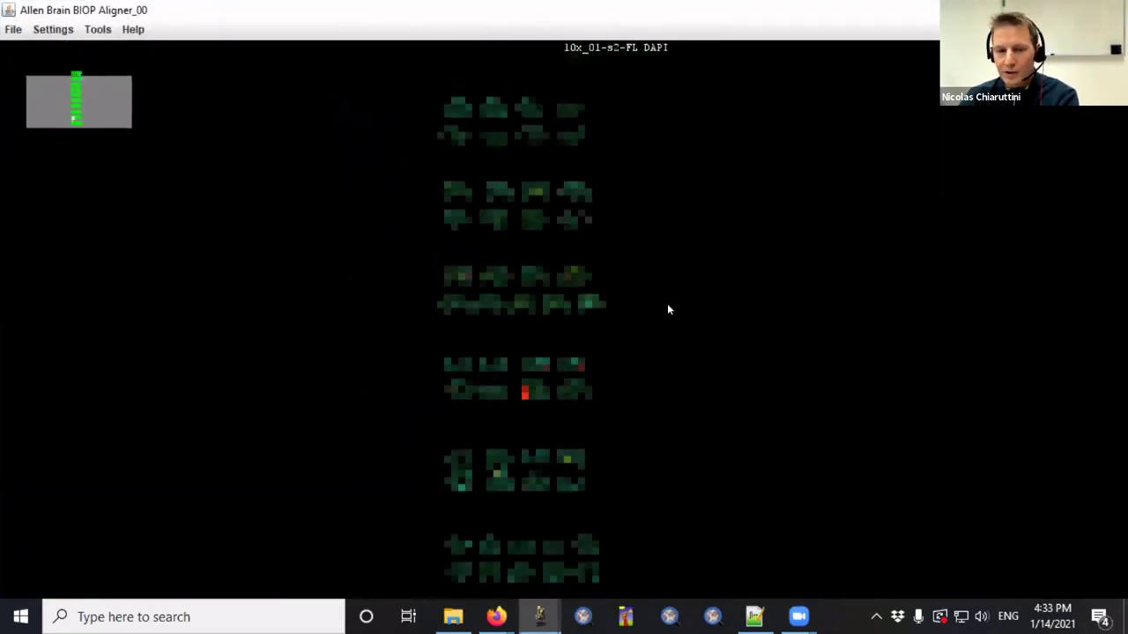
scroll(661, 291, down, 2)
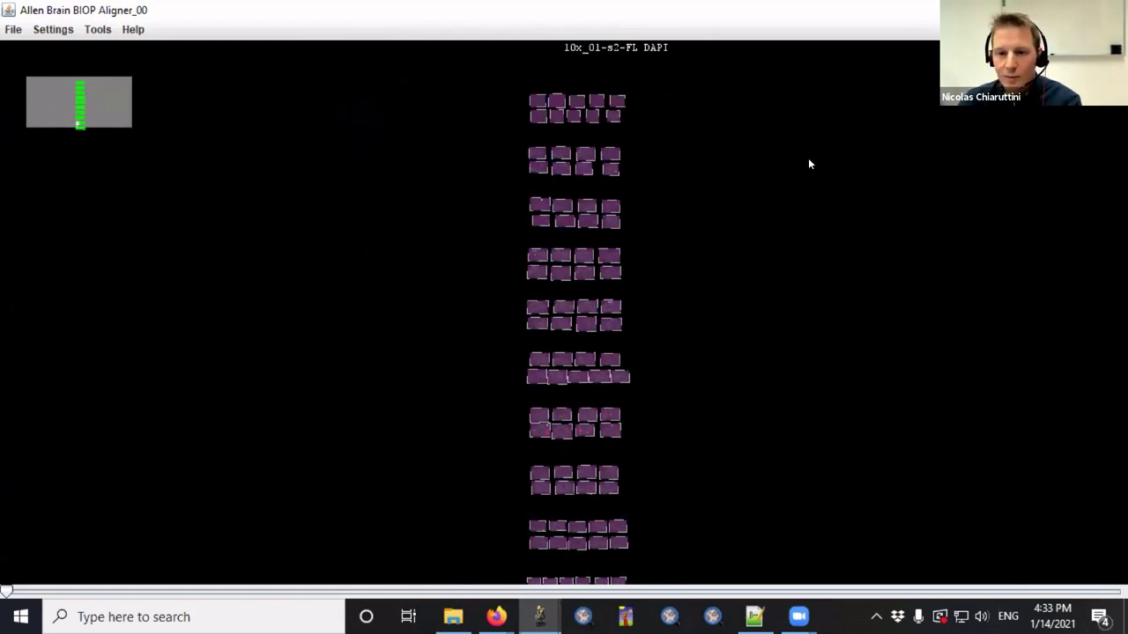
- Try rectangular selections on the slide stack, selecting brain slices, adding more slides and removing some from the selection
drag(811, 157, 334, 347)
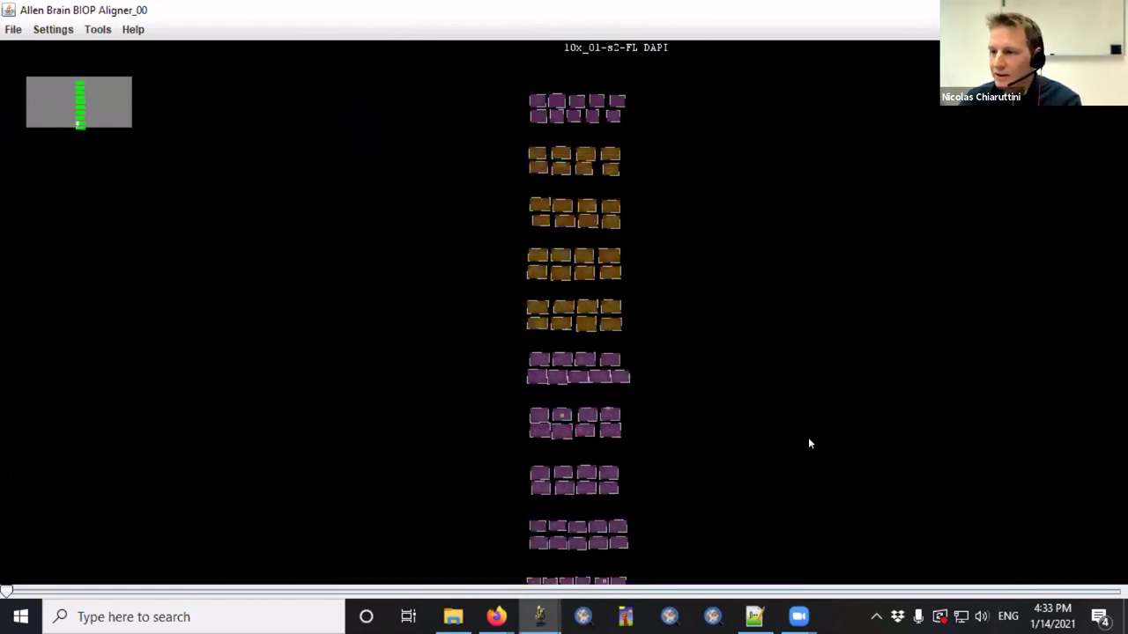
drag(761, 159, 520, 508)
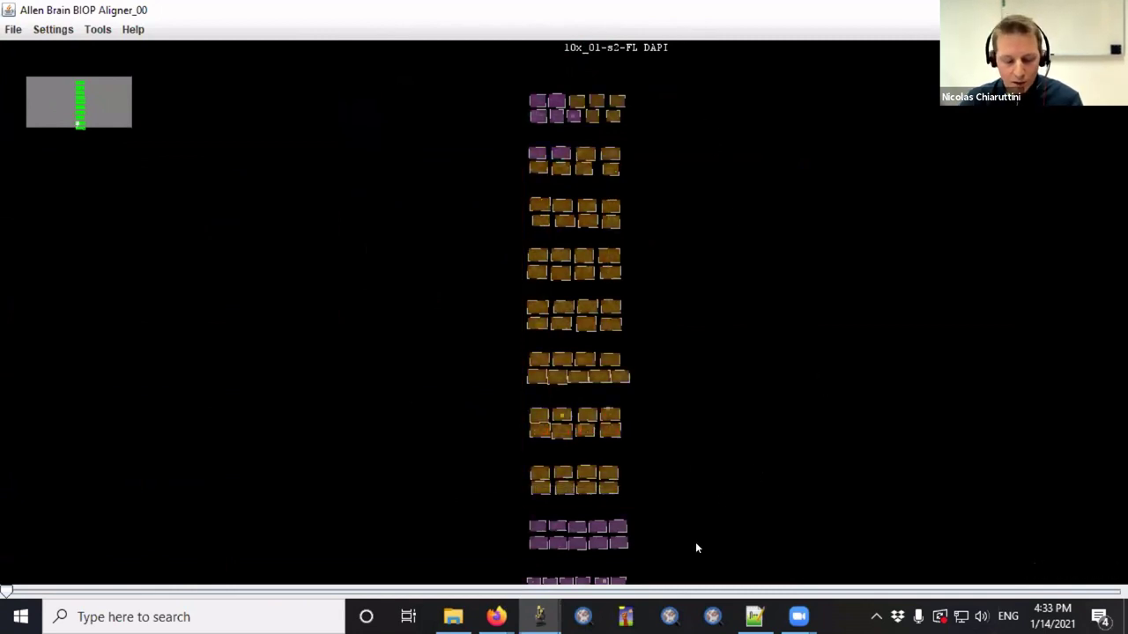
drag(700, 446, 494, 236)
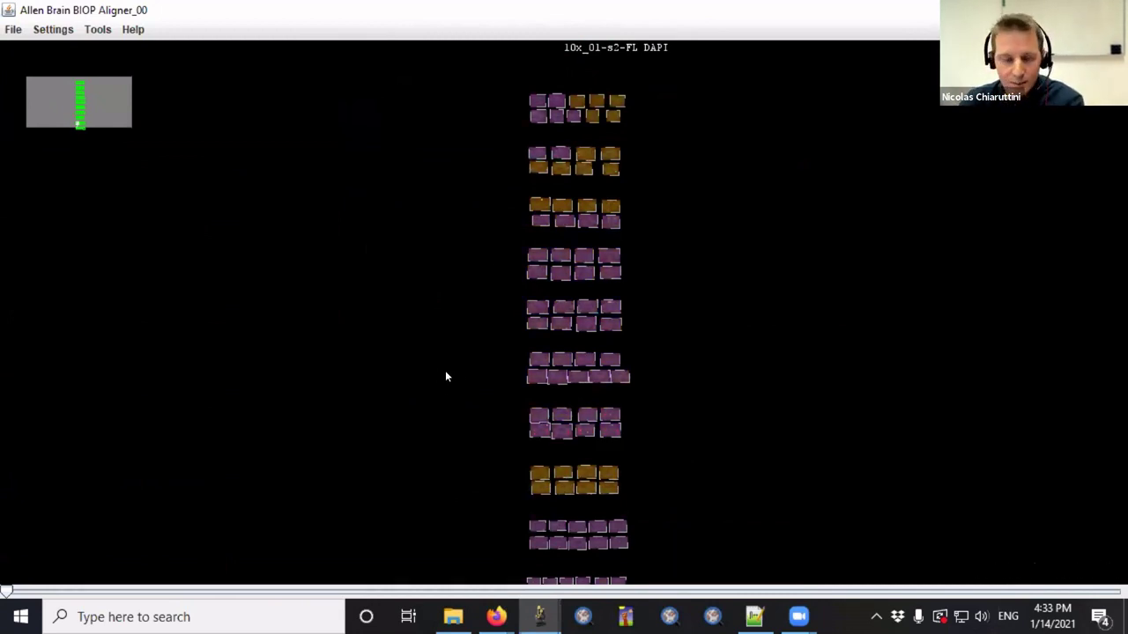
drag(714, 193, 564, 141)
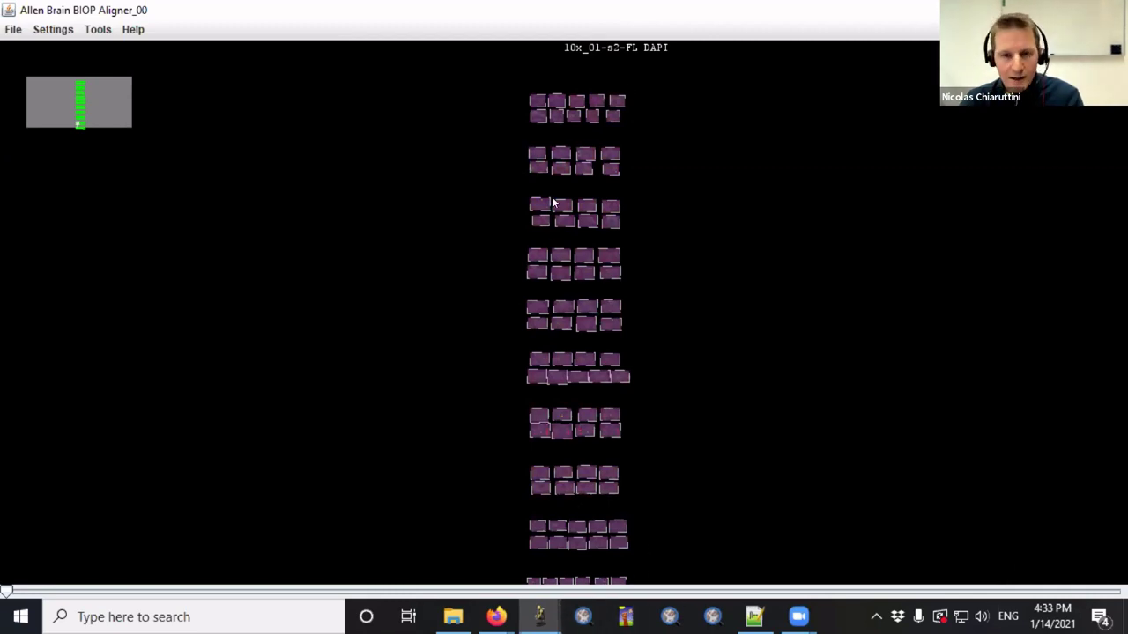
- Re-enter editor mode and select all brain slices from the second to the ninth visible slide
key(n)
key(e)
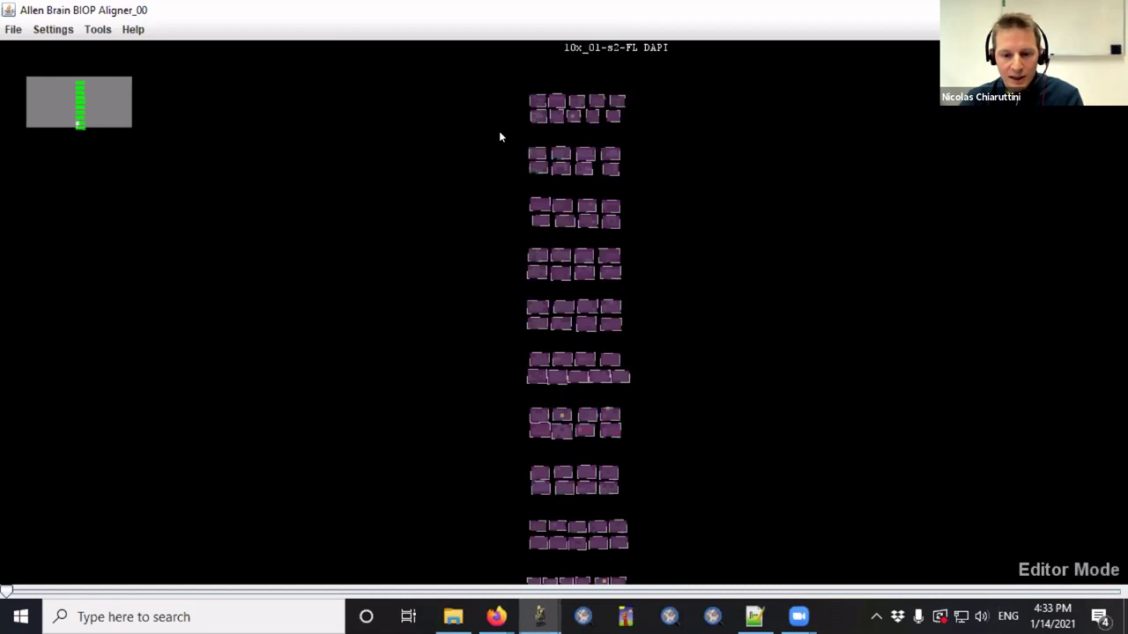
drag(499, 134, 662, 566)
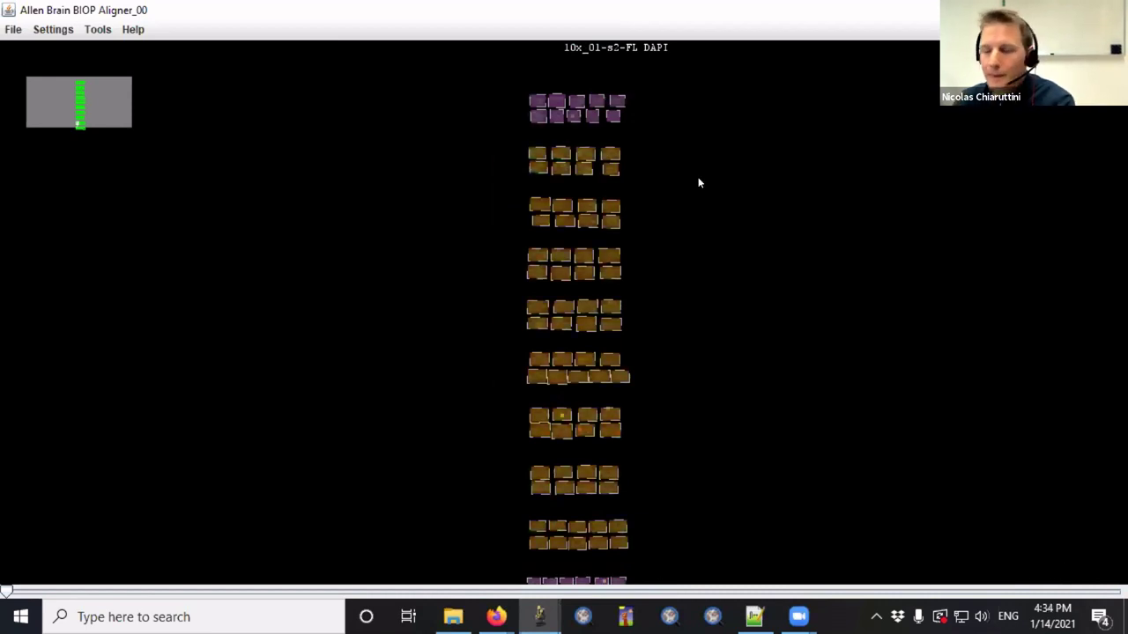
- Show the selected sources as split ImageJ images at level 5, with TimepointBegin 0 and TimepointEnd 1
right_click(598, 269)
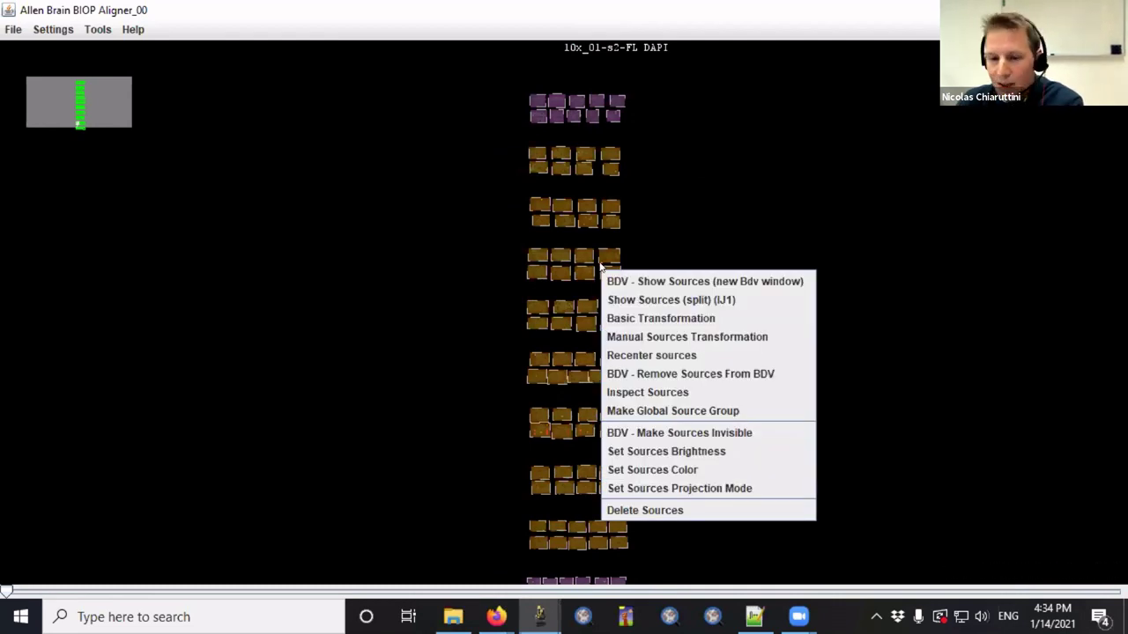
click(698, 301)
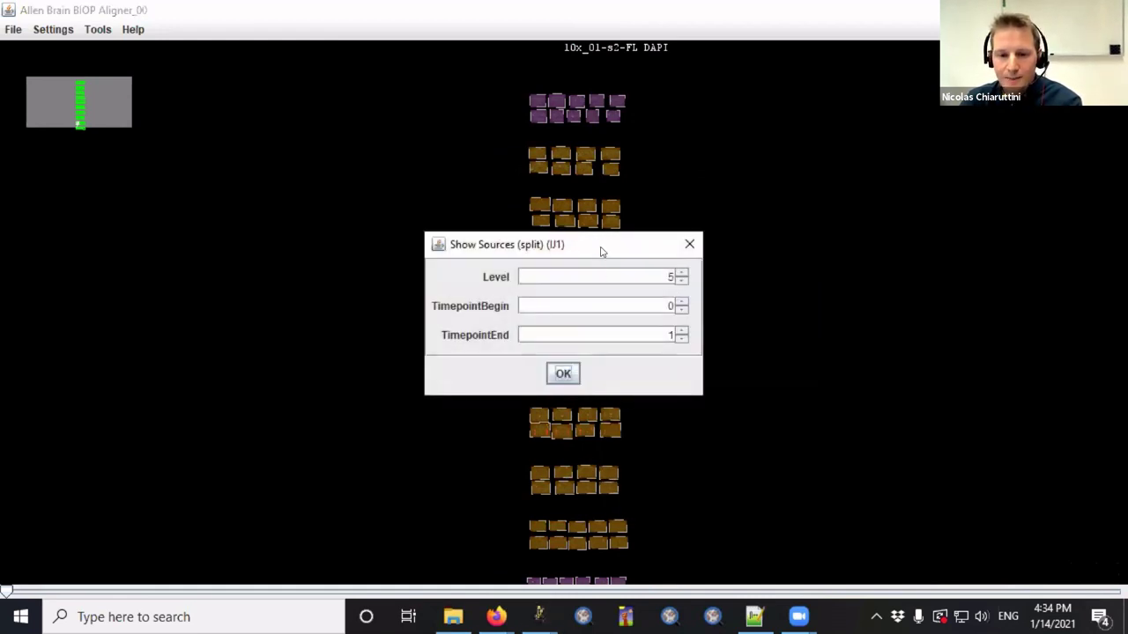
drag(615, 247, 719, 152)
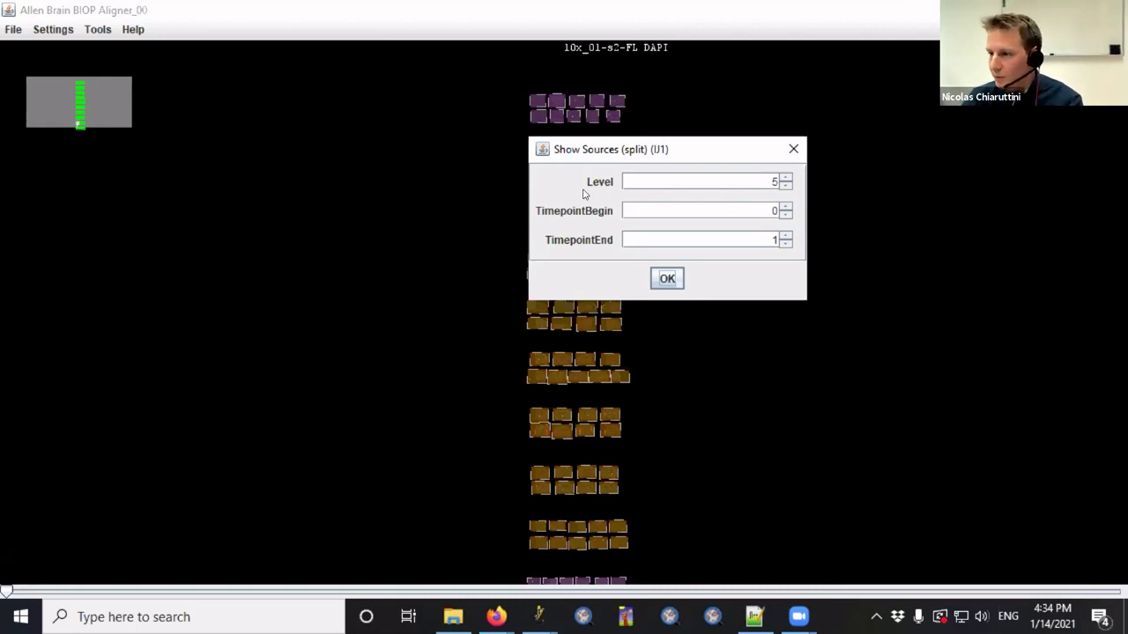
double_click(771, 182)
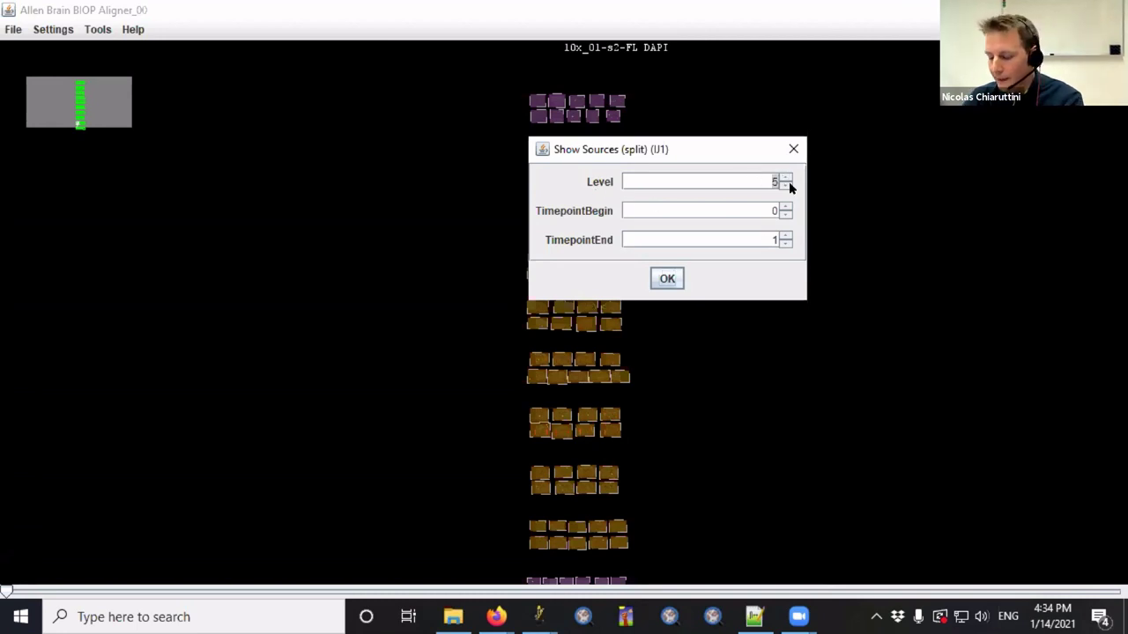
text(0)
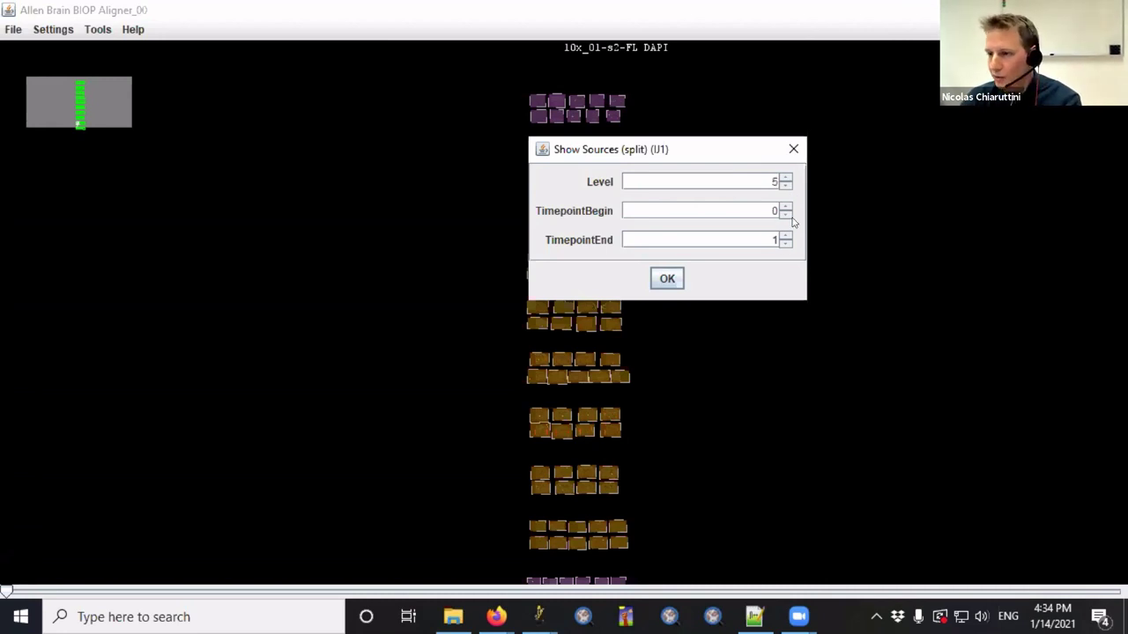
click(667, 278)
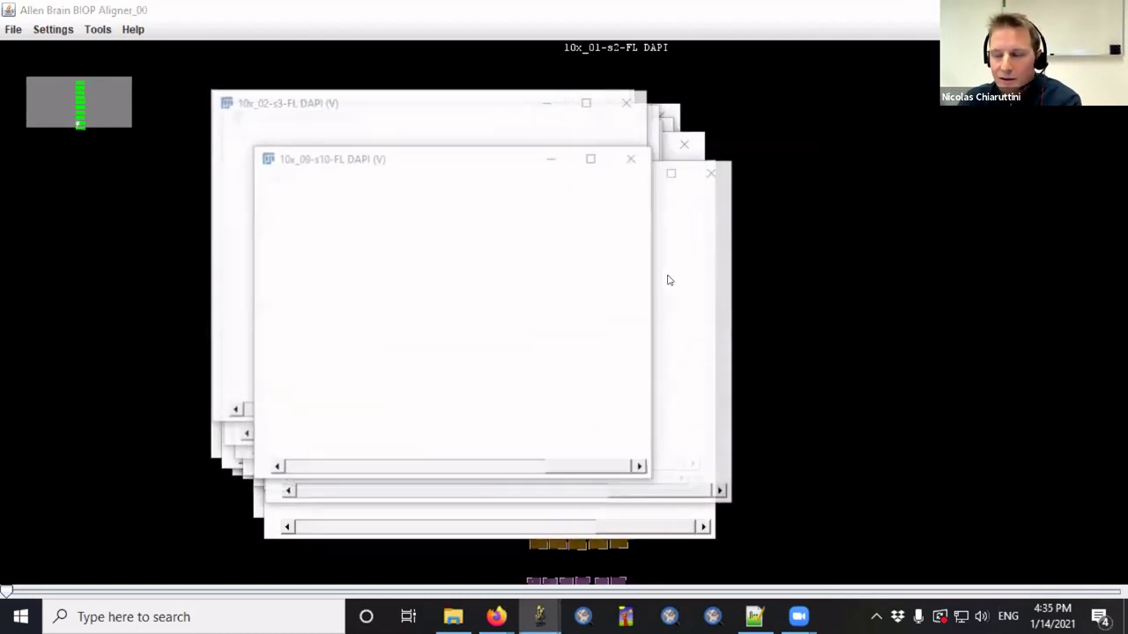
- Bring the main Fiji window to the front of the open image windows and move it slightly lower
click(539, 617)
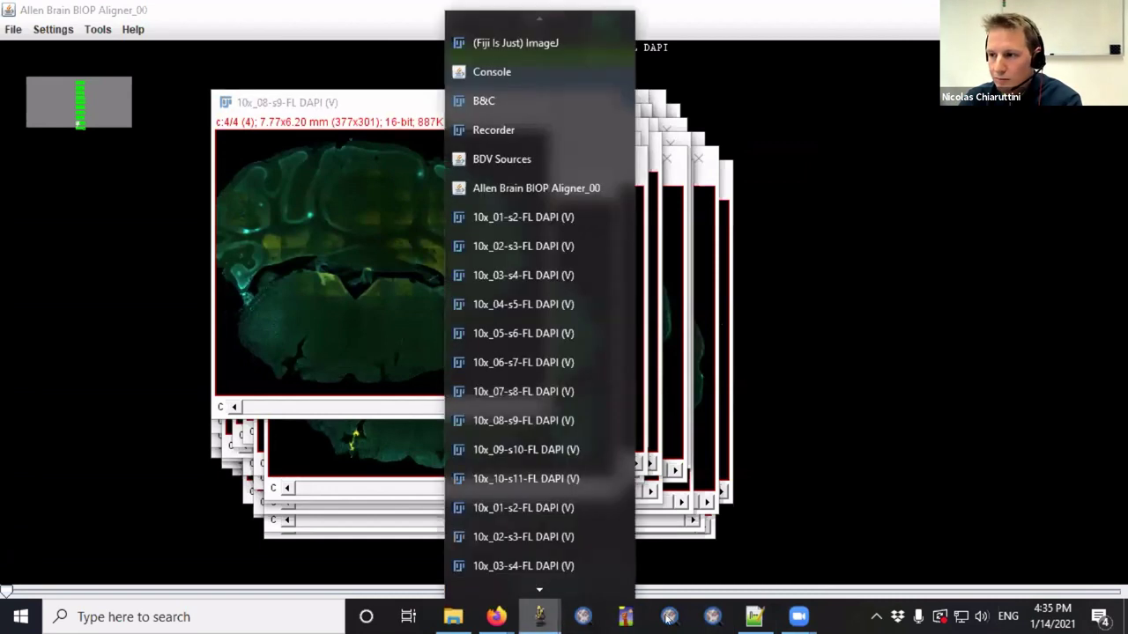
click(499, 43)
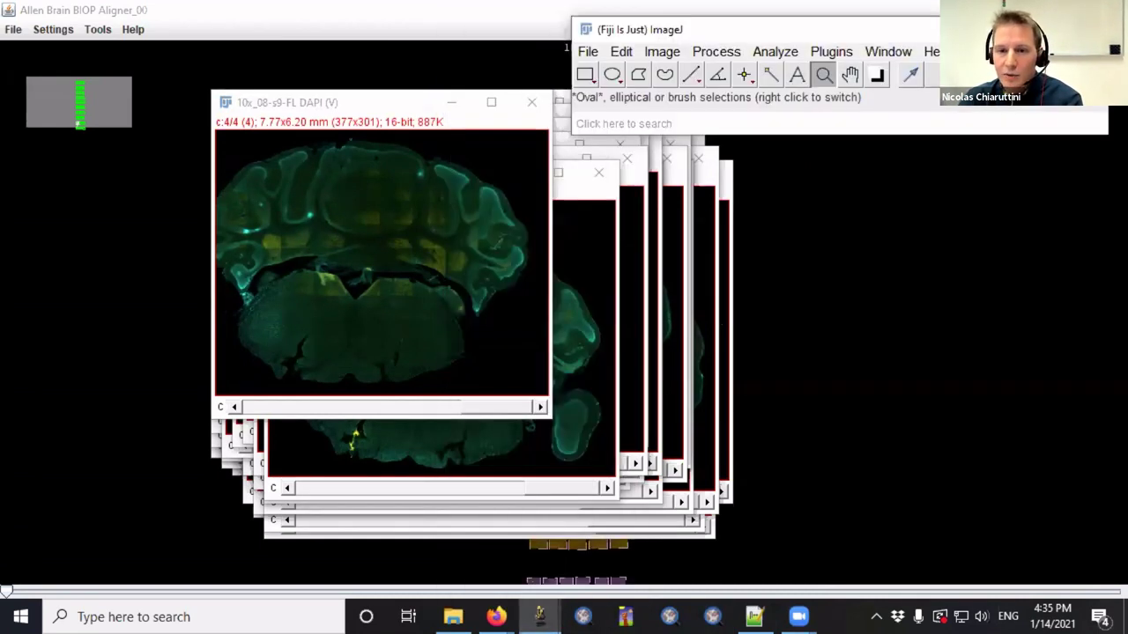
drag(881, 29, 872, 98)
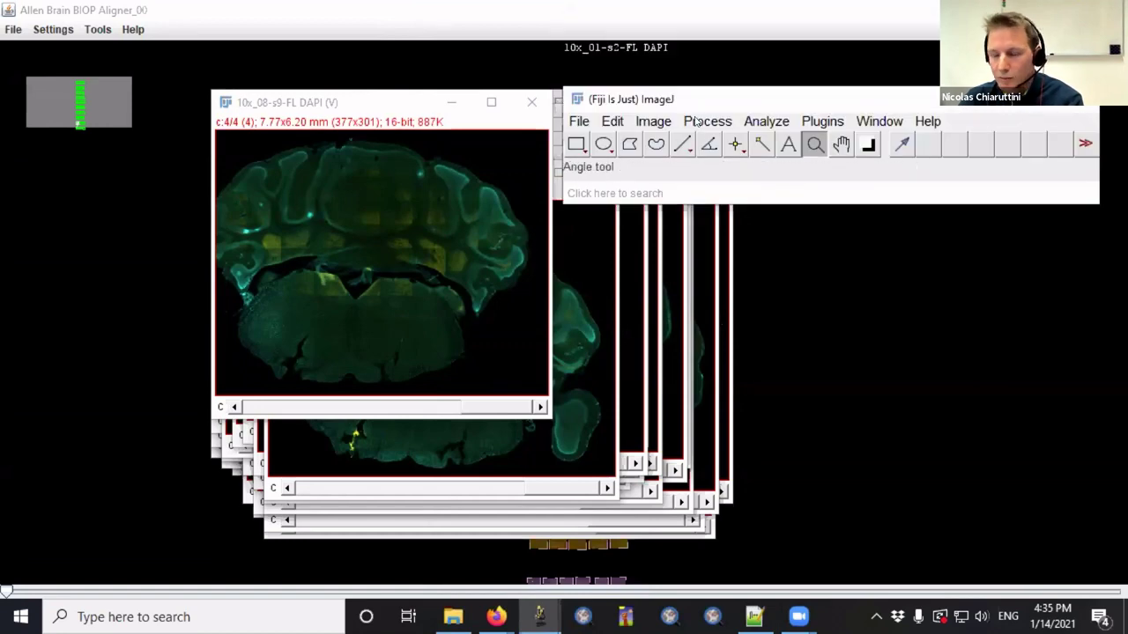
click(670, 123)
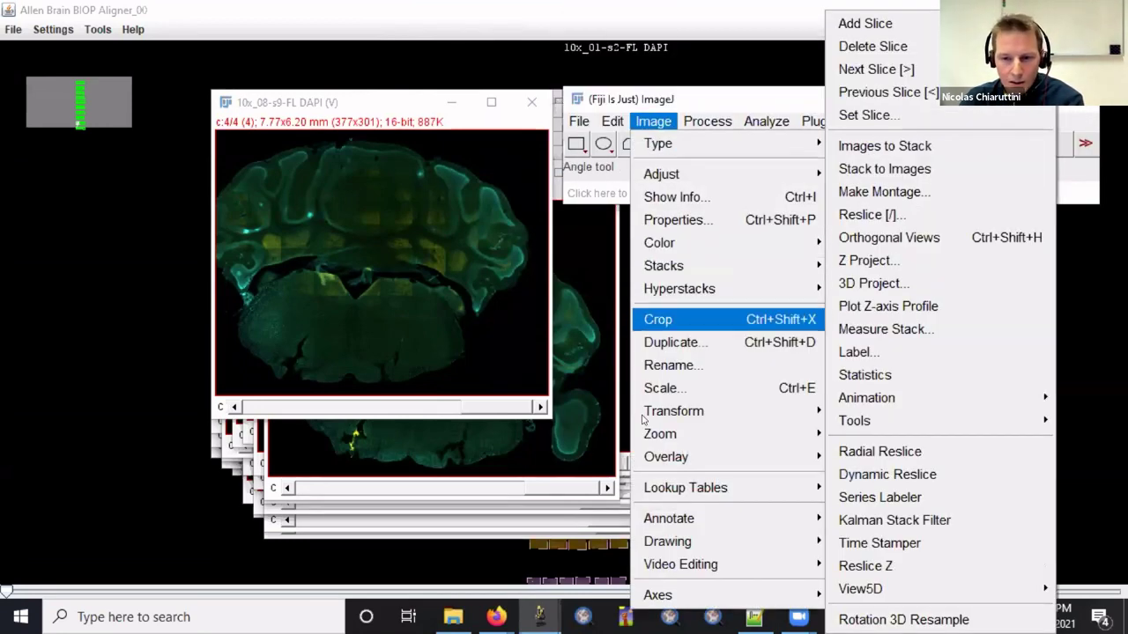
key(Escape)
click(540, 617)
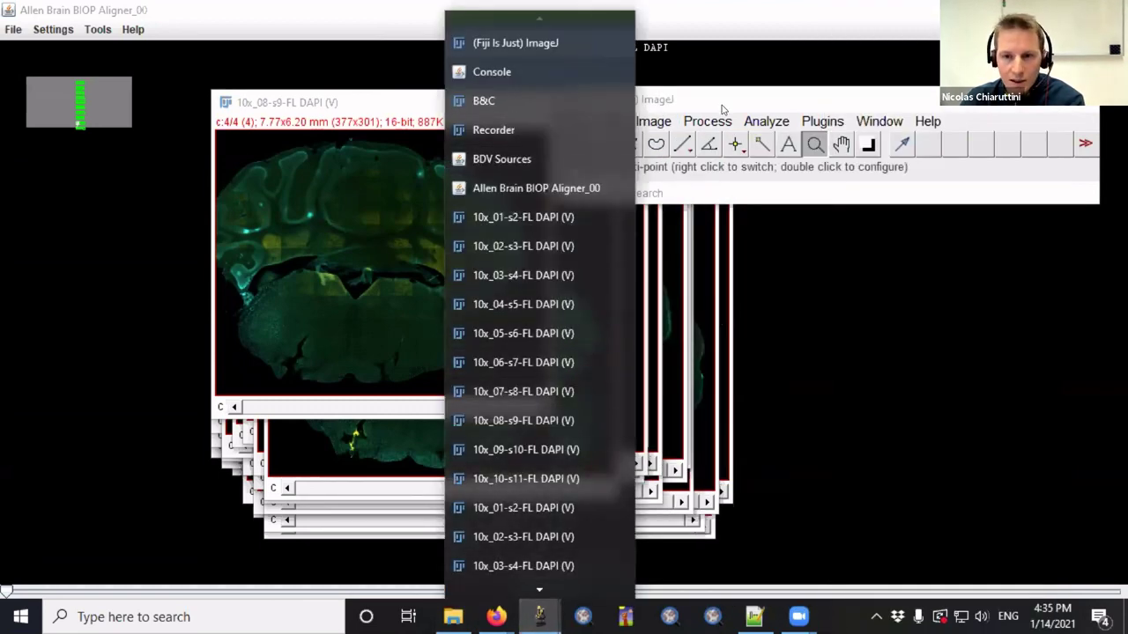
- Concatenate all open image windows into one stack opened as a 4D image
click(658, 121)
mouse_move(692, 267)
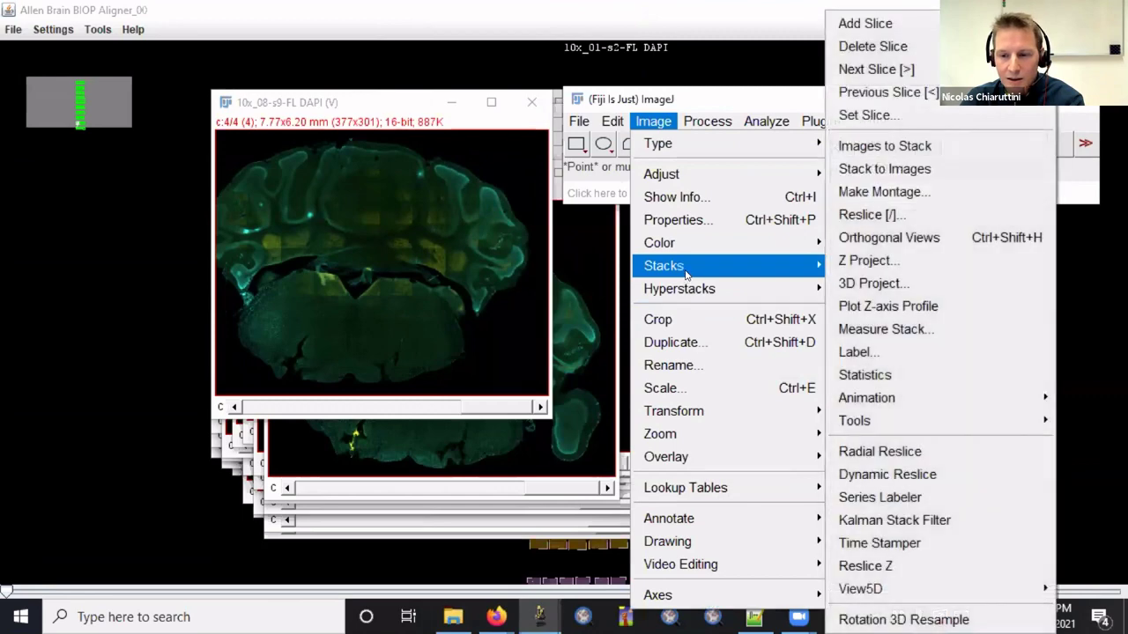
mouse_move(904, 423)
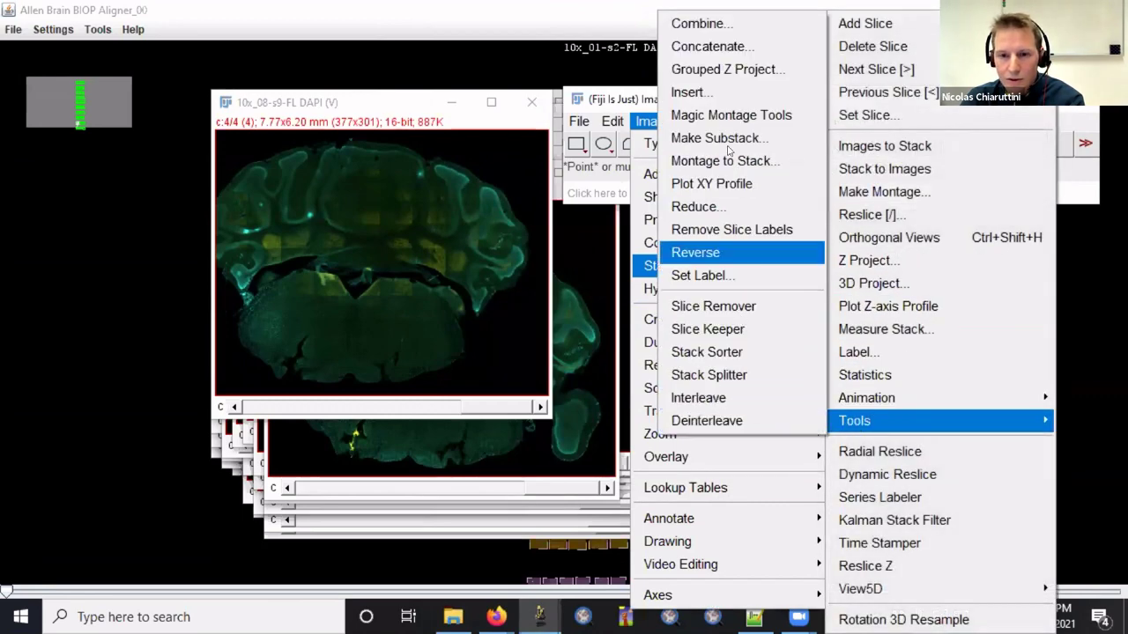
click(705, 44)
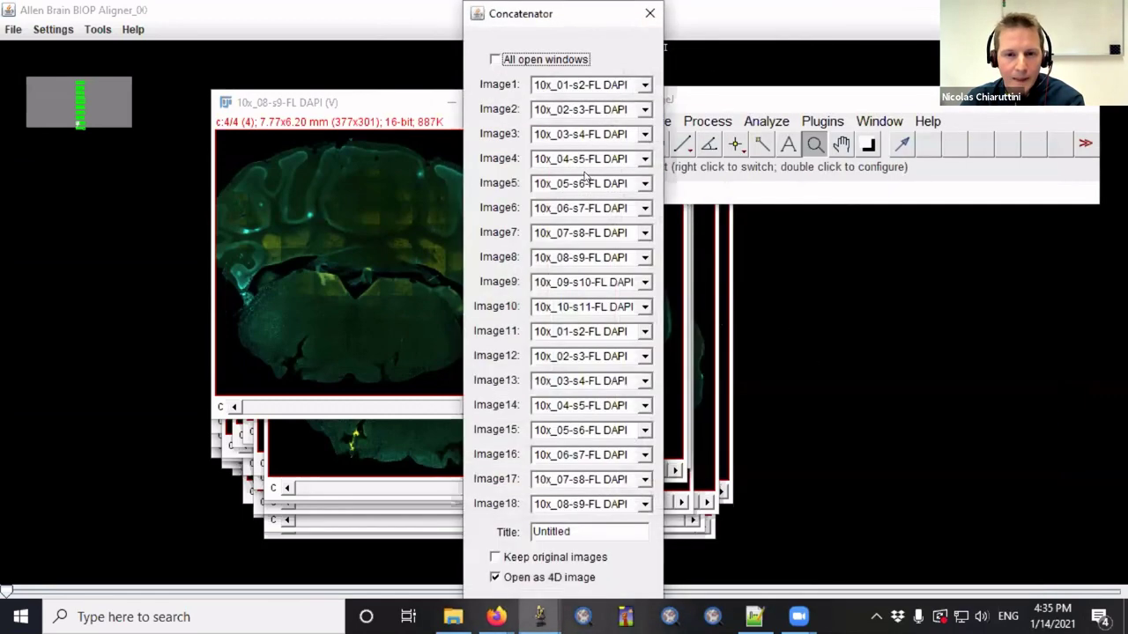
click(525, 60)
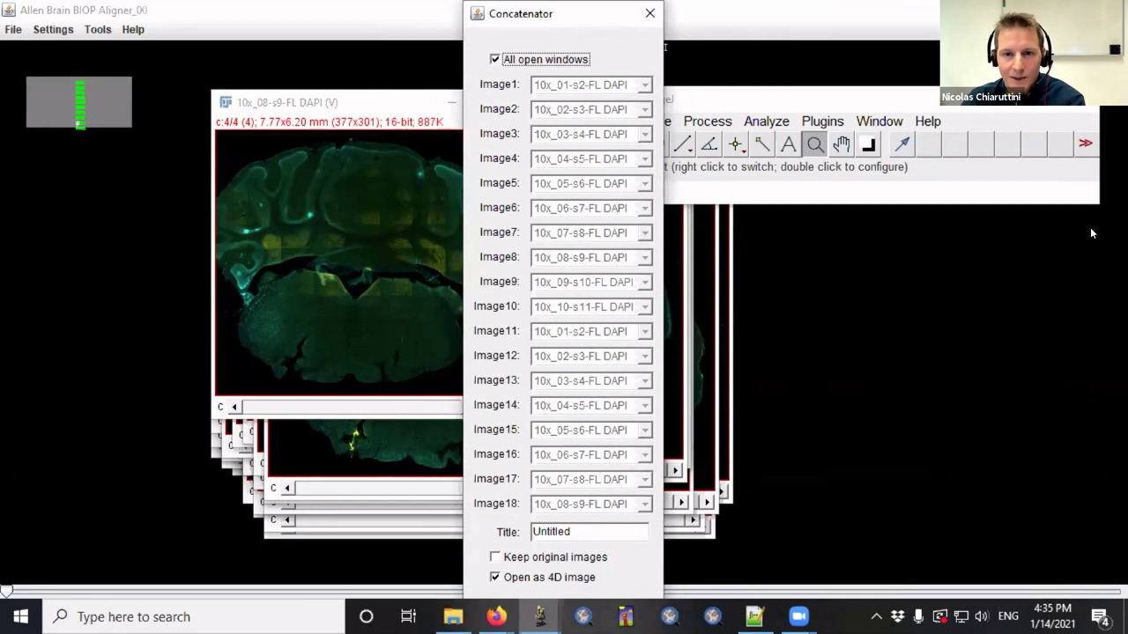
key(Return)
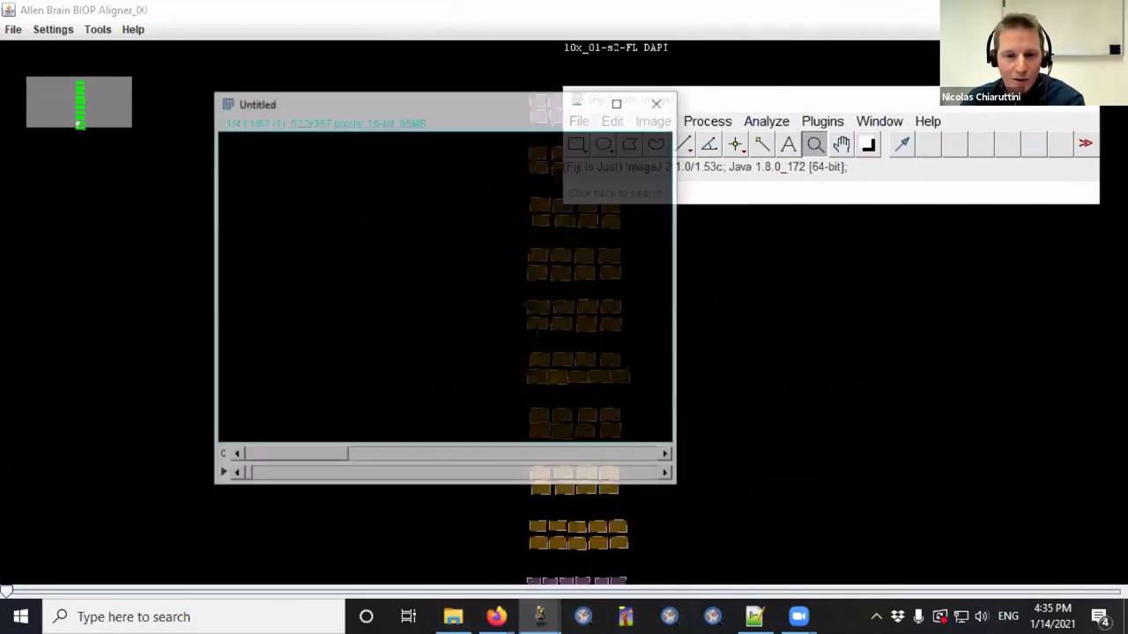
- Show frame 44 of the concatenated stack, uncover the B&C window and auto-adjust the contrast of channels 1 and 2
drag(246, 476, 517, 476)
drag(771, 9, 379, 500)
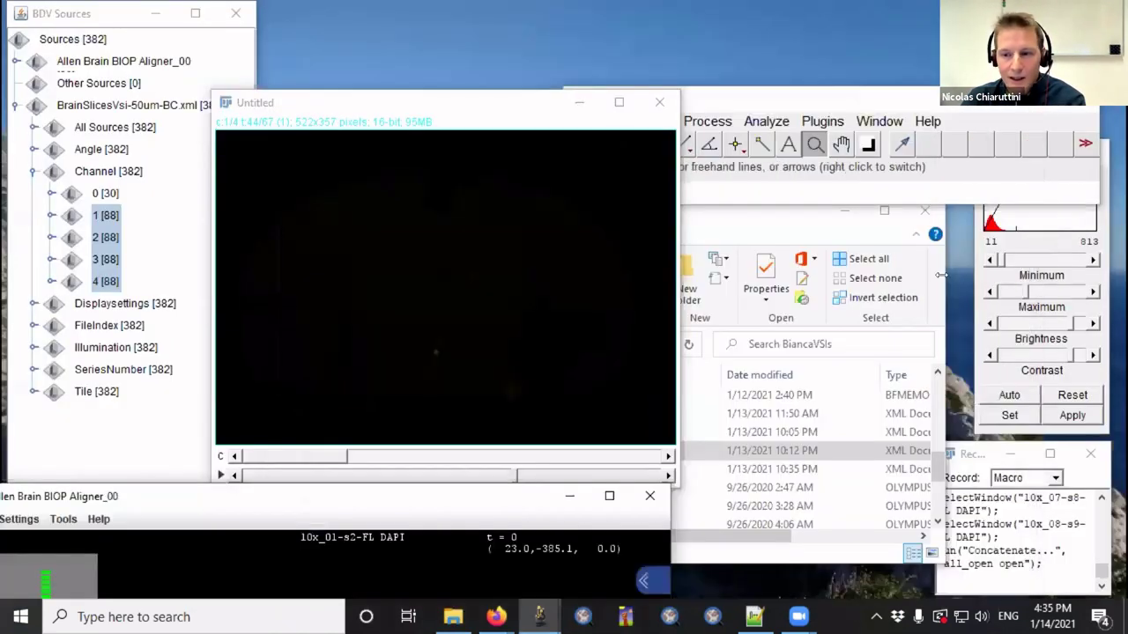
click(1011, 395)
click(460, 457)
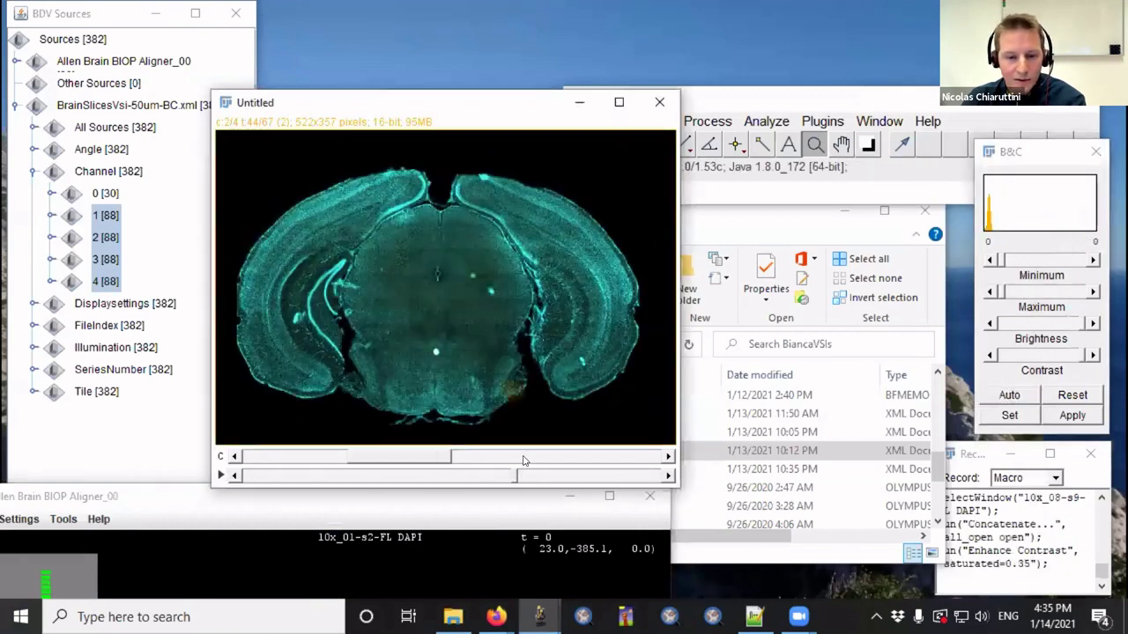
click(413, 457)
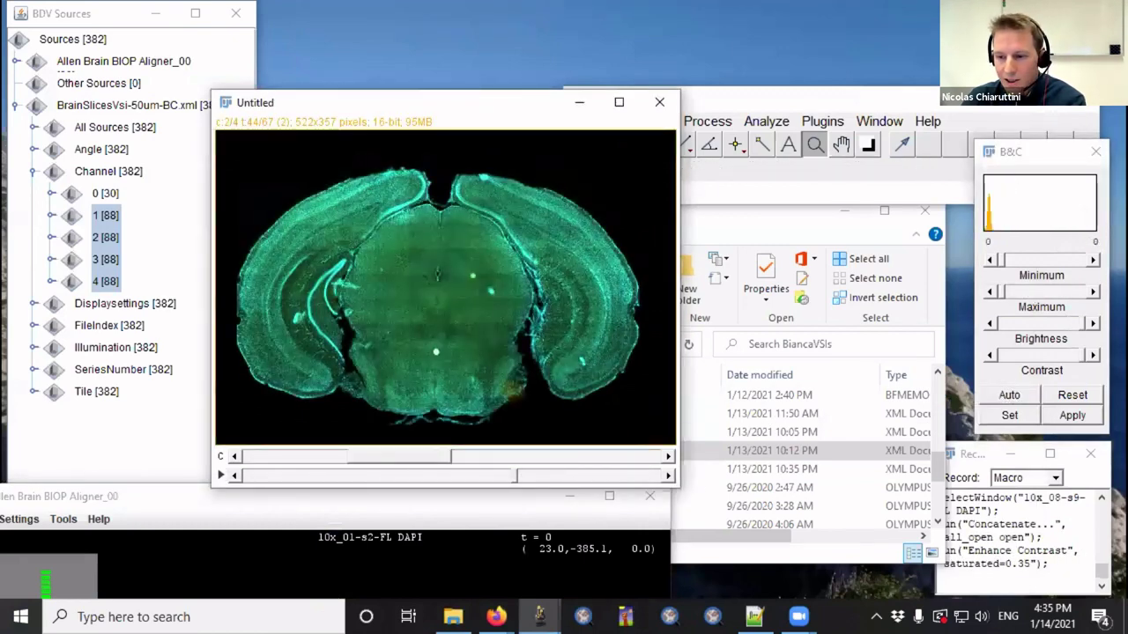
click(1009, 394)
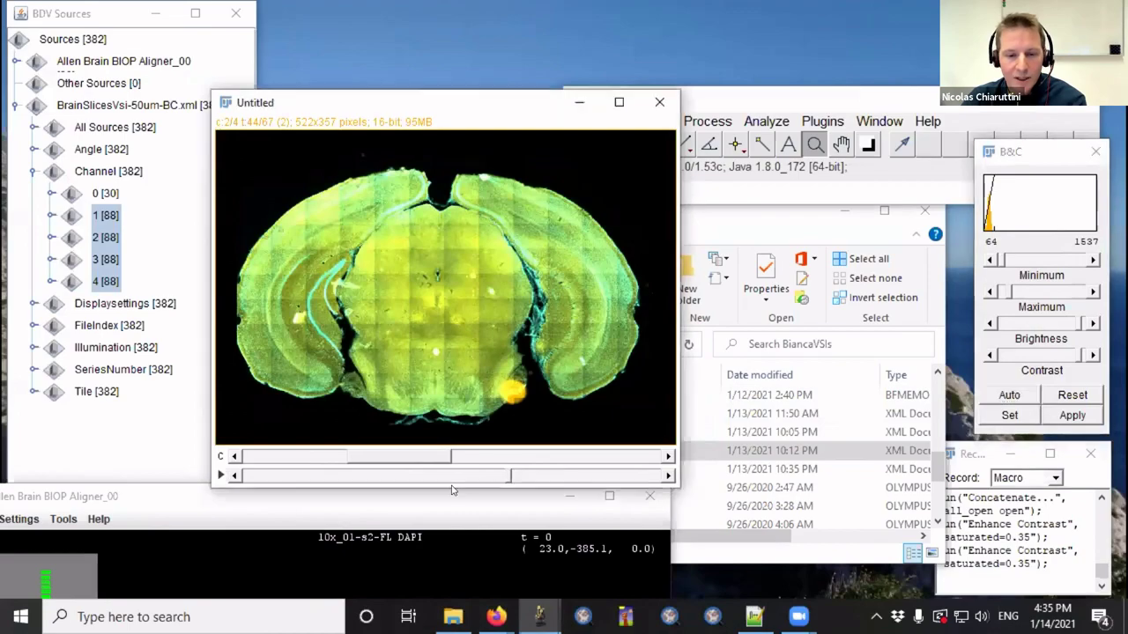
- Inspect the outer edge of the brain section in frame 43 at 600% zoom and close the concatenated stack
drag(451, 490, 510, 476)
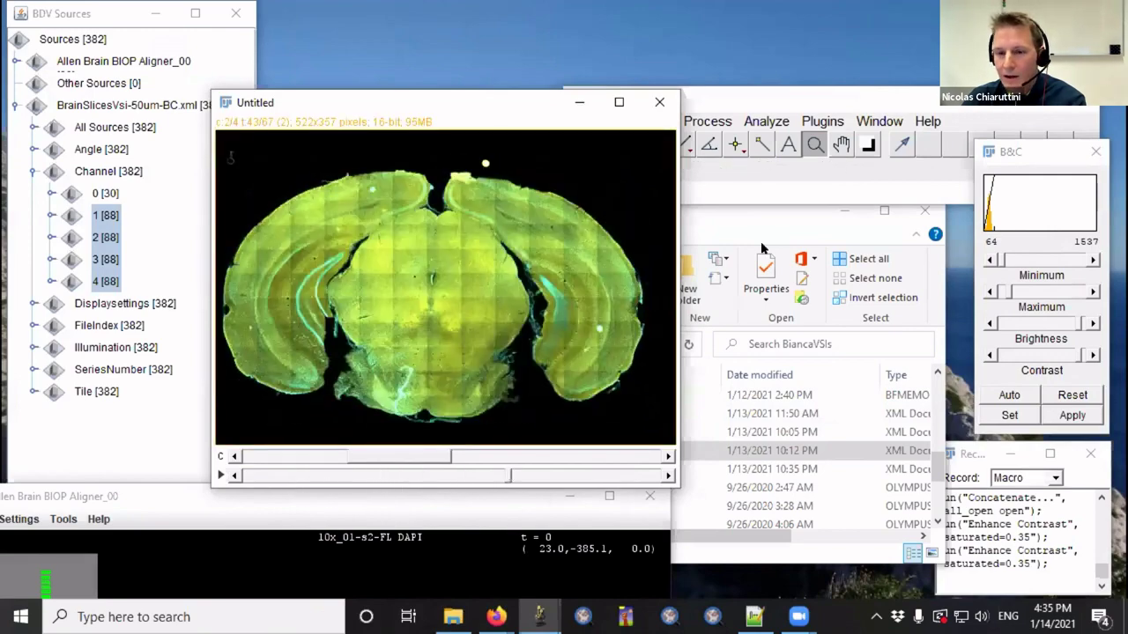
click(559, 222)
click(491, 256)
click(491, 256)
click(502, 264)
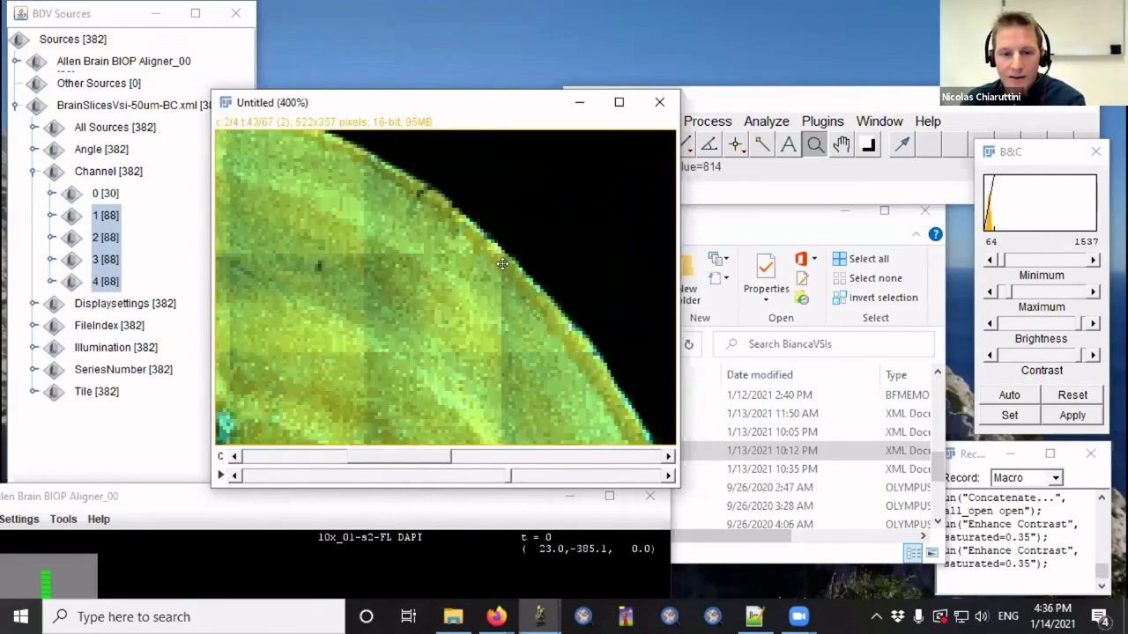
click(460, 307)
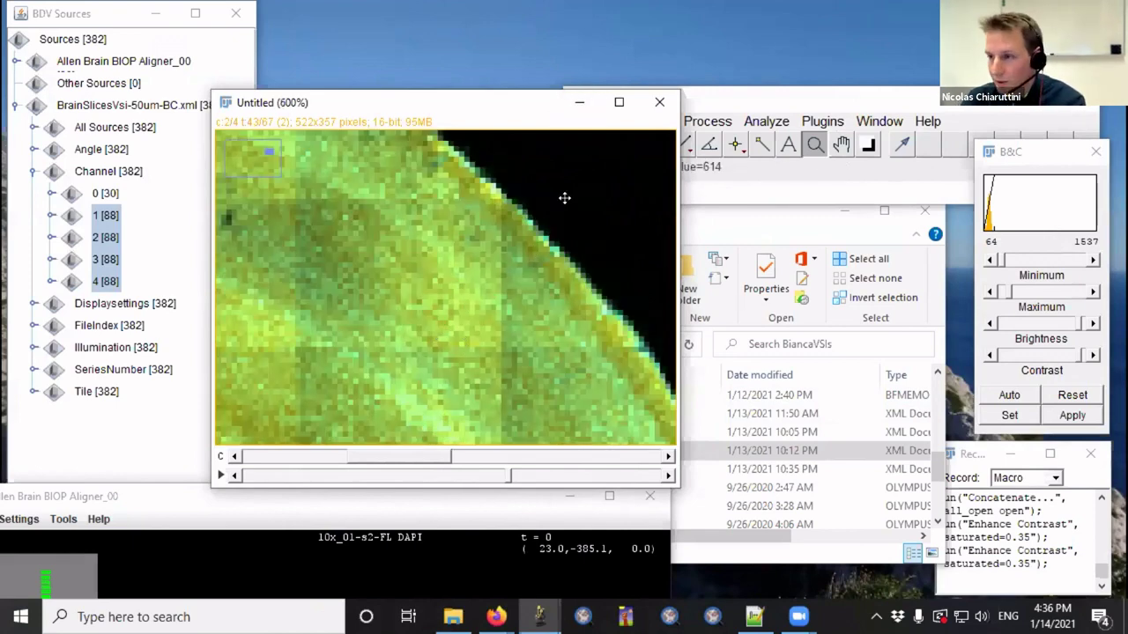
click(659, 102)
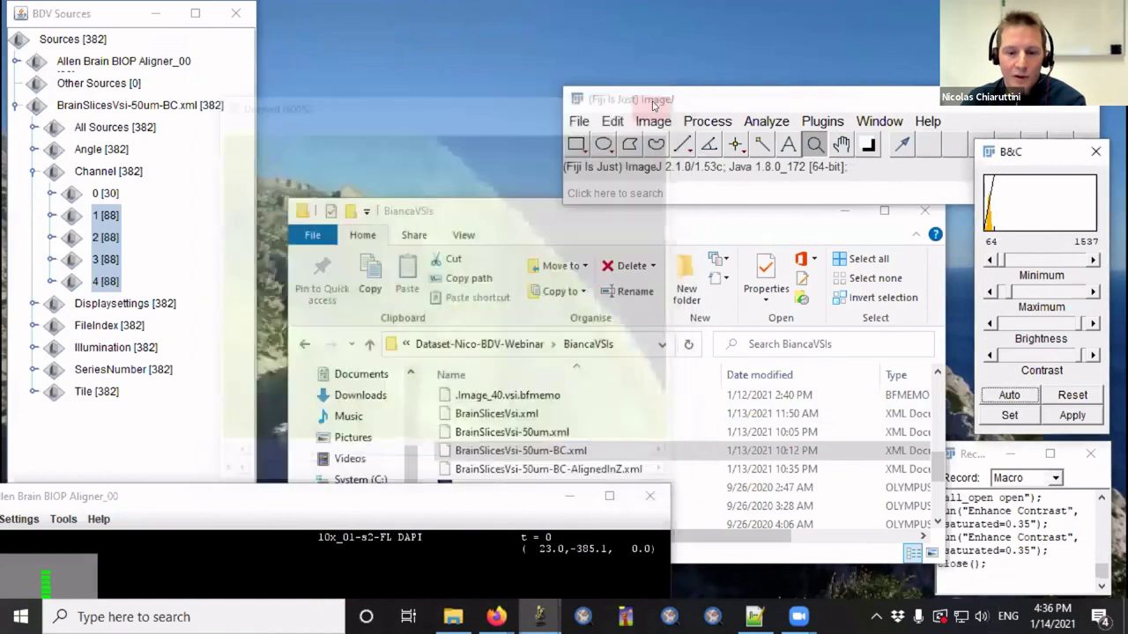
- Switch to the Bdv Playground presentation in Google Slides, present it full screen and advance to the Bdv-Playground Scripting demo slide
mouse_move(508, 619)
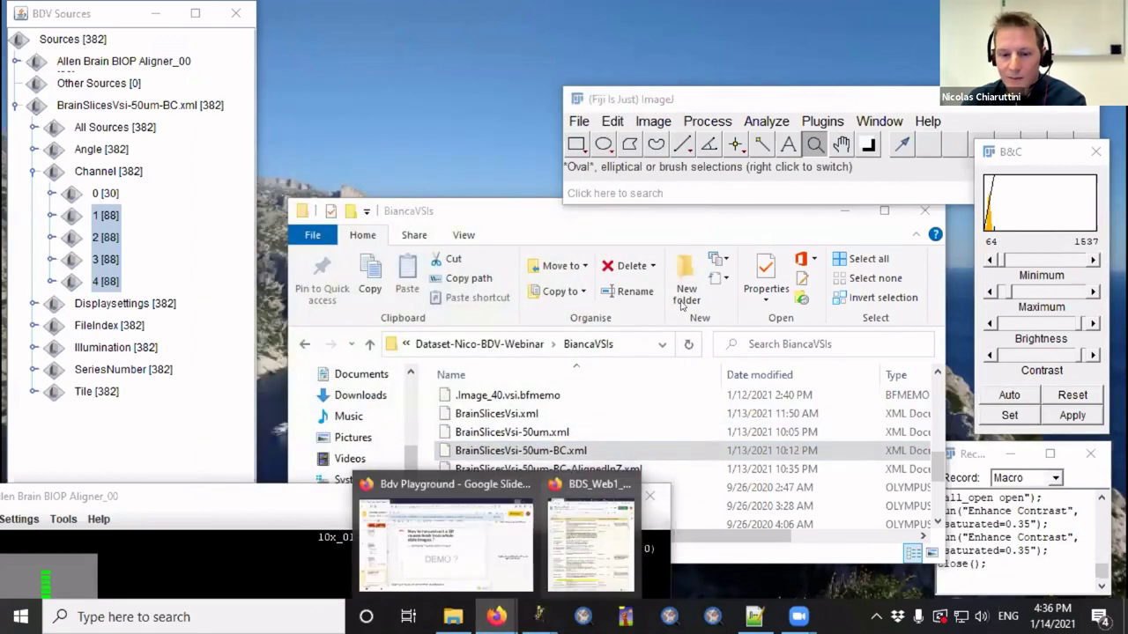
click(430, 564)
click(921, 94)
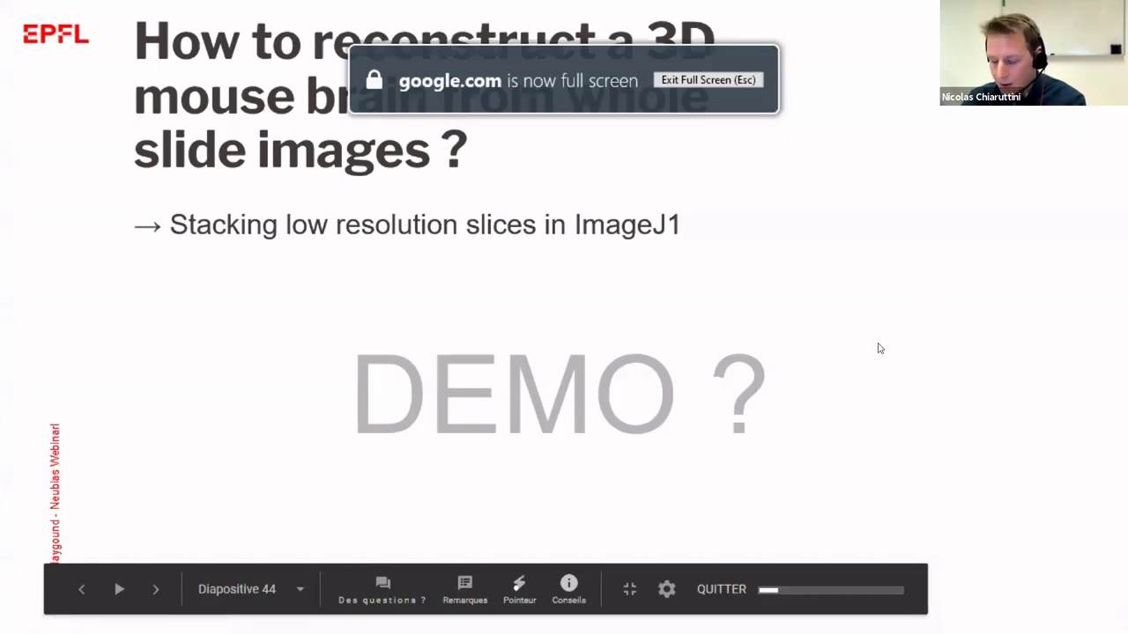
click(878, 348)
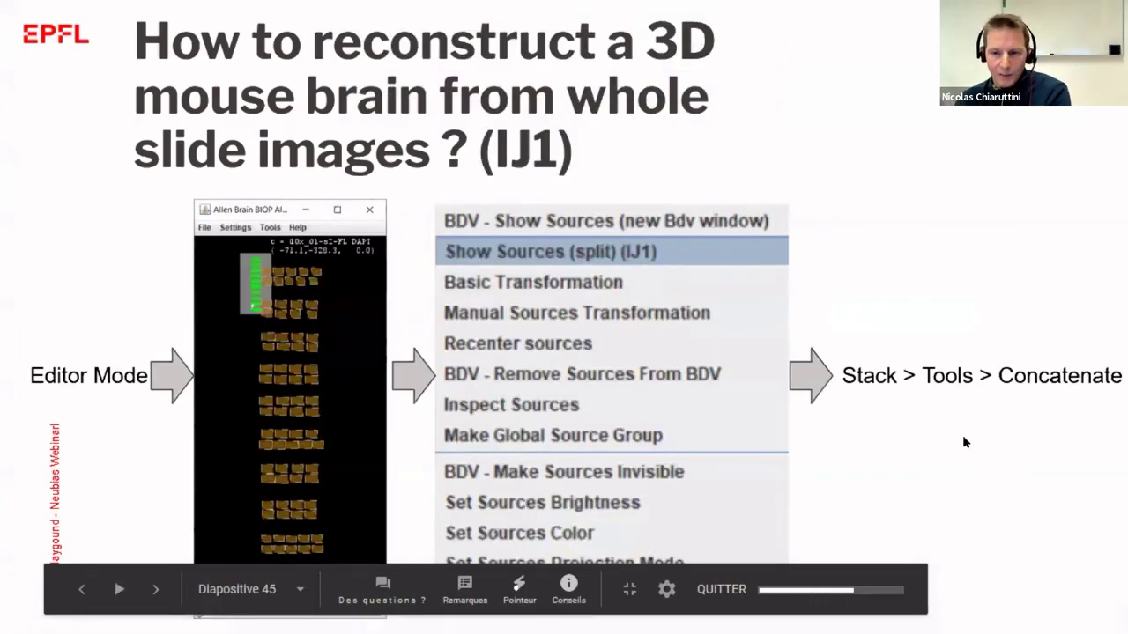
click(978, 320)
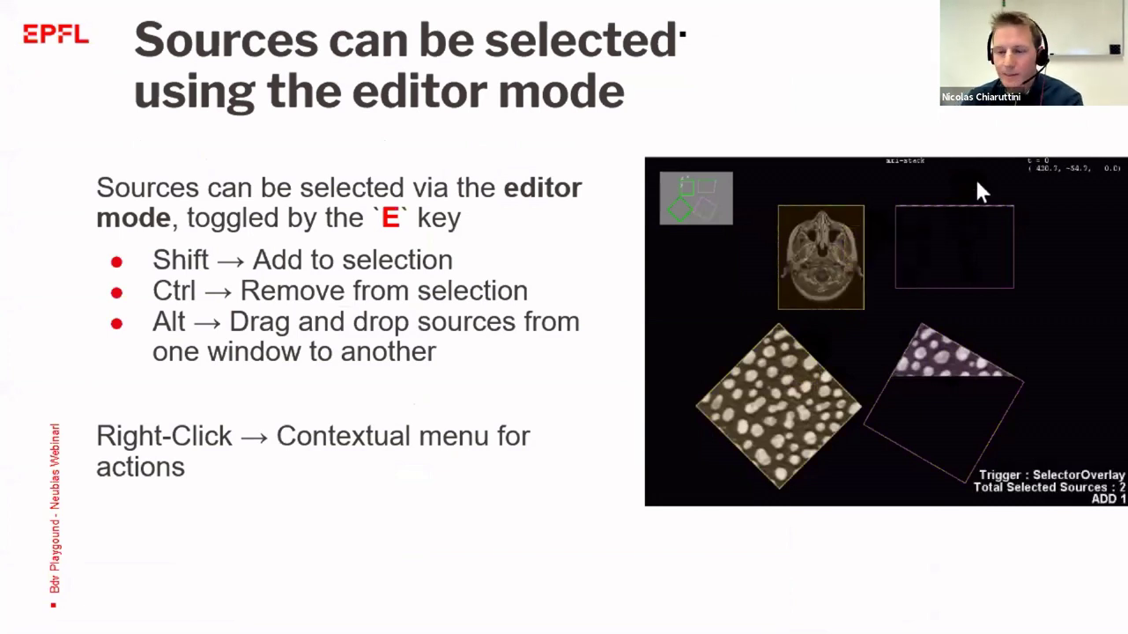
key(Right)
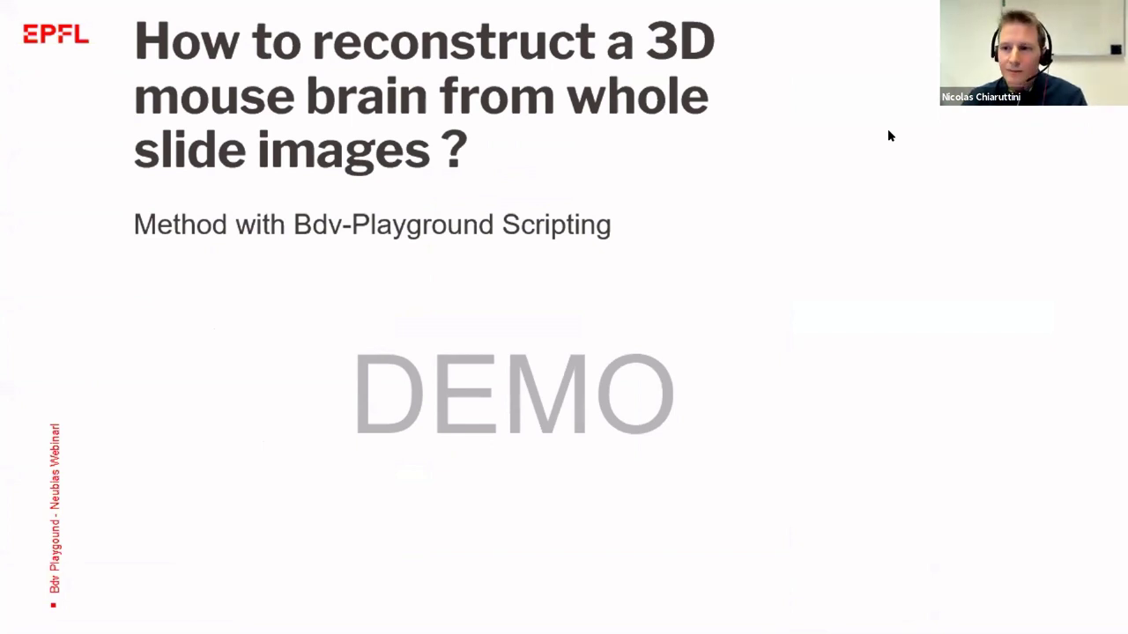
- Exit the slideshow, switch back to Fiji and bring the Allen Brain BIOP Aligner_00 window fully into view with a closer look at the sections
key(Escape)
key(alt+Tab)
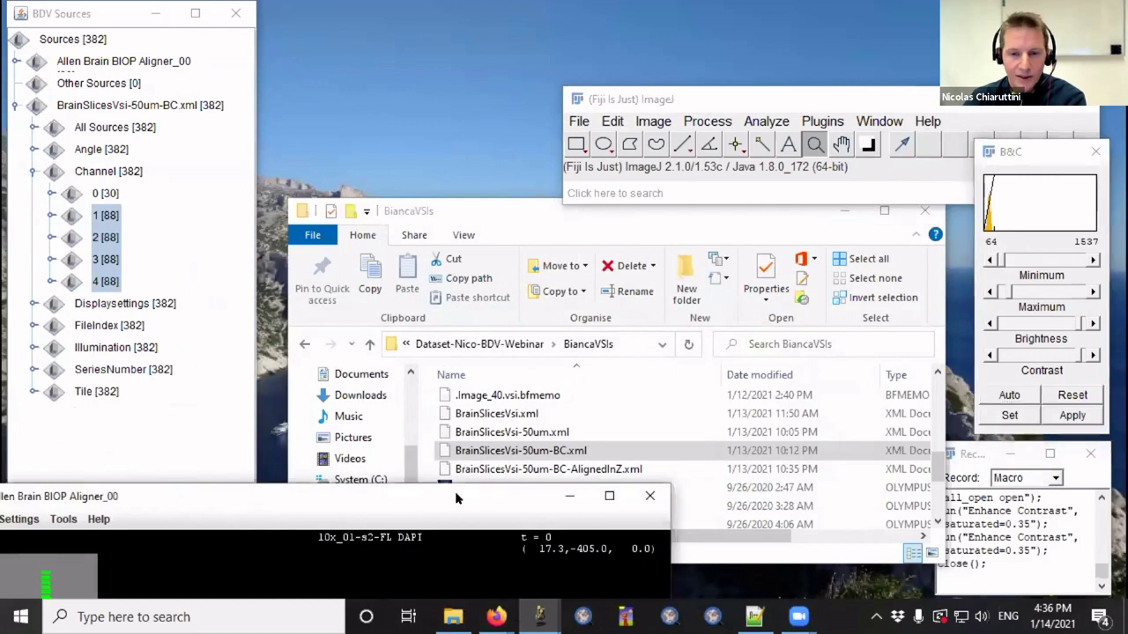
drag(454, 500, 679, 30)
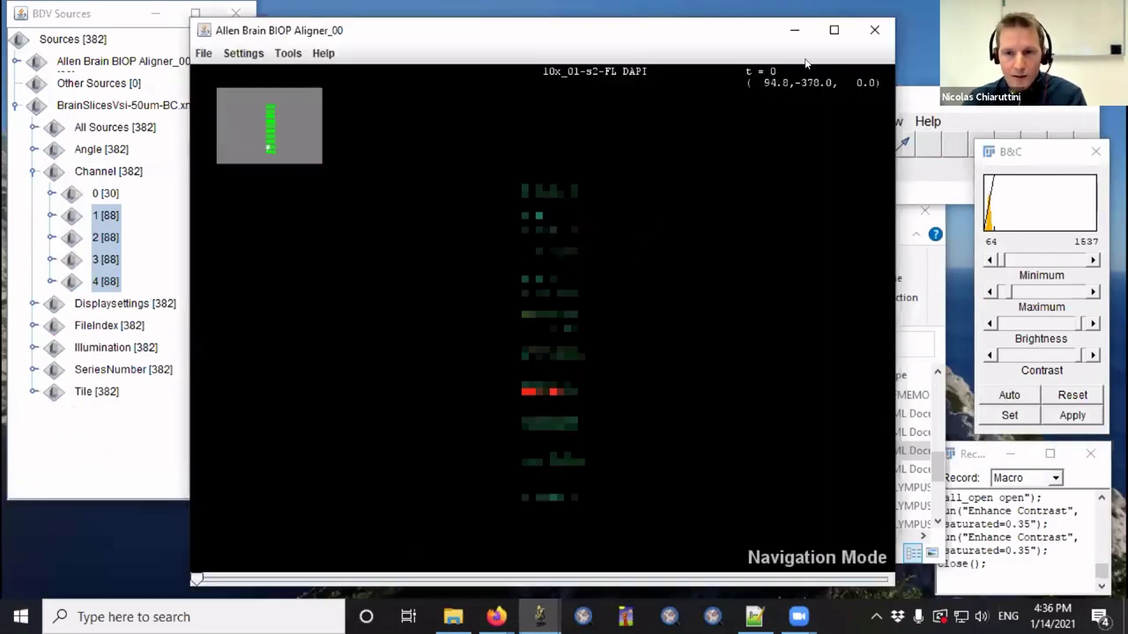
click(834, 30)
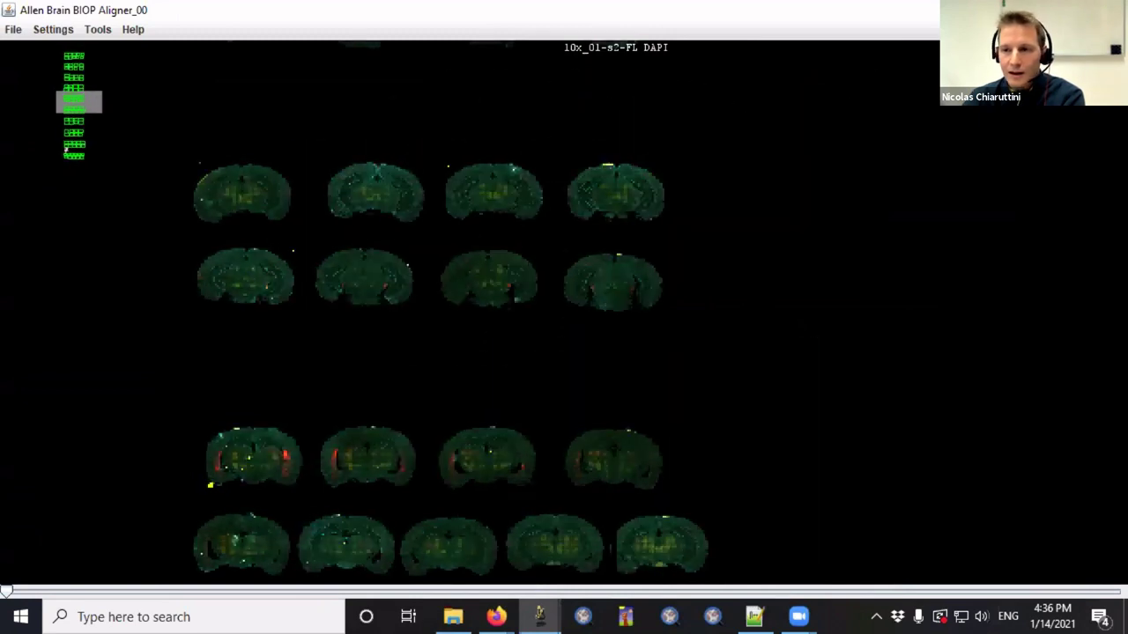
double_click(722, 10)
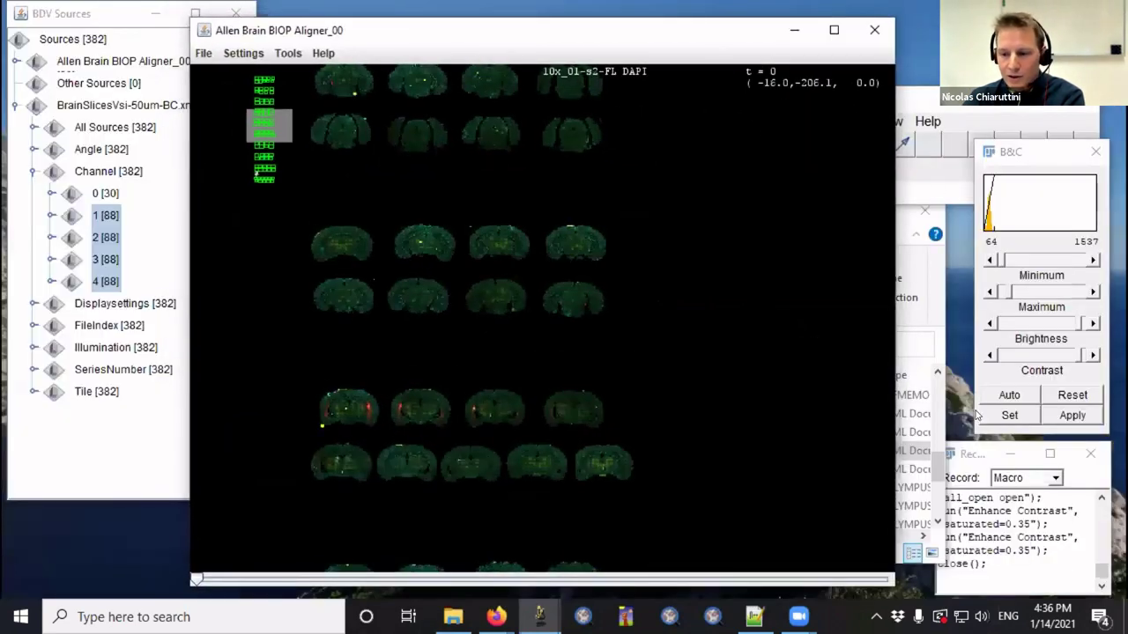
- Enlarge the Recorder window, clear all its recorded commands and move it beside the aligner window
drag(966, 453, 699, 229)
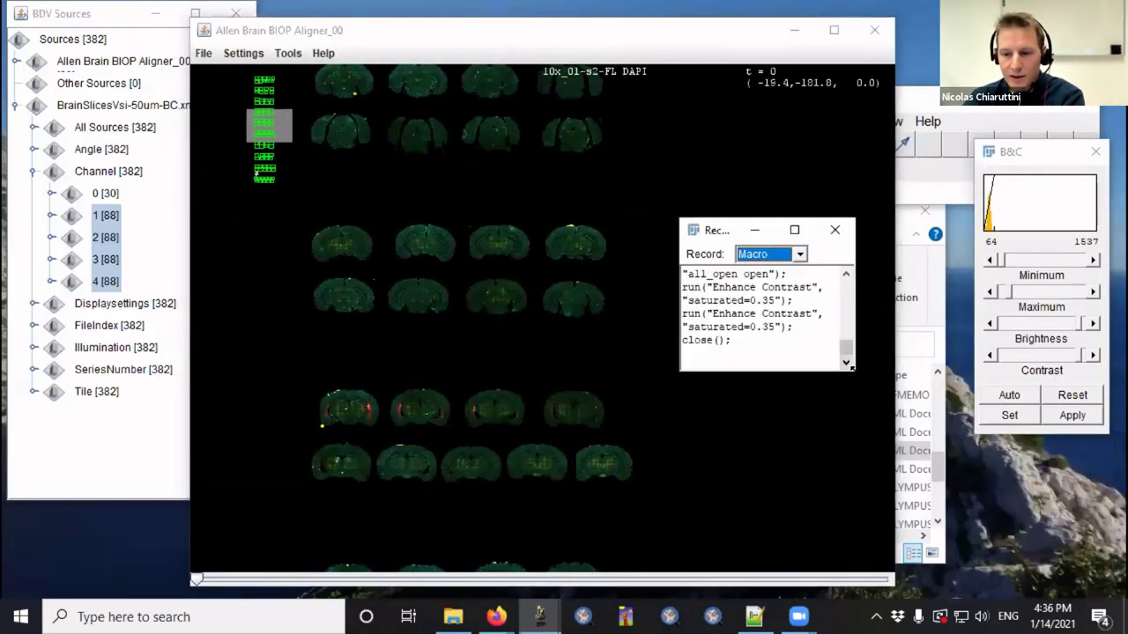
drag(854, 371, 1057, 484)
click(925, 443)
key(ctrl+a)
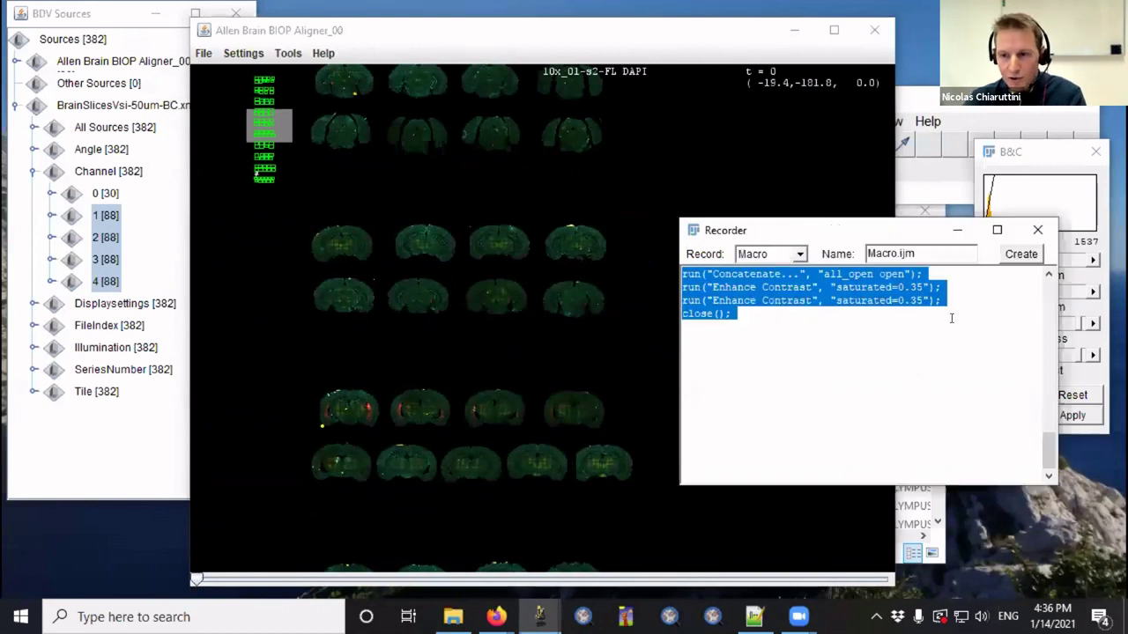
key(ctrl+x)
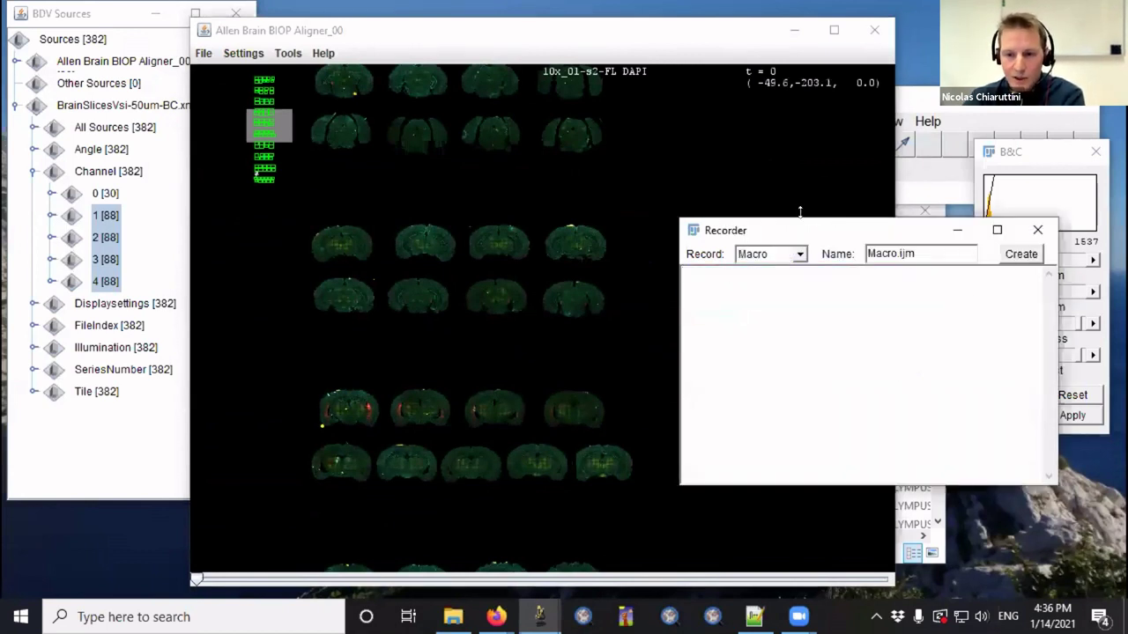
drag(830, 232, 948, 235)
- Turn on editor mode in the aligner window, select only the fourth section in the middle block's upper row and run Recenter sources
drag(319, 33, 263, 51)
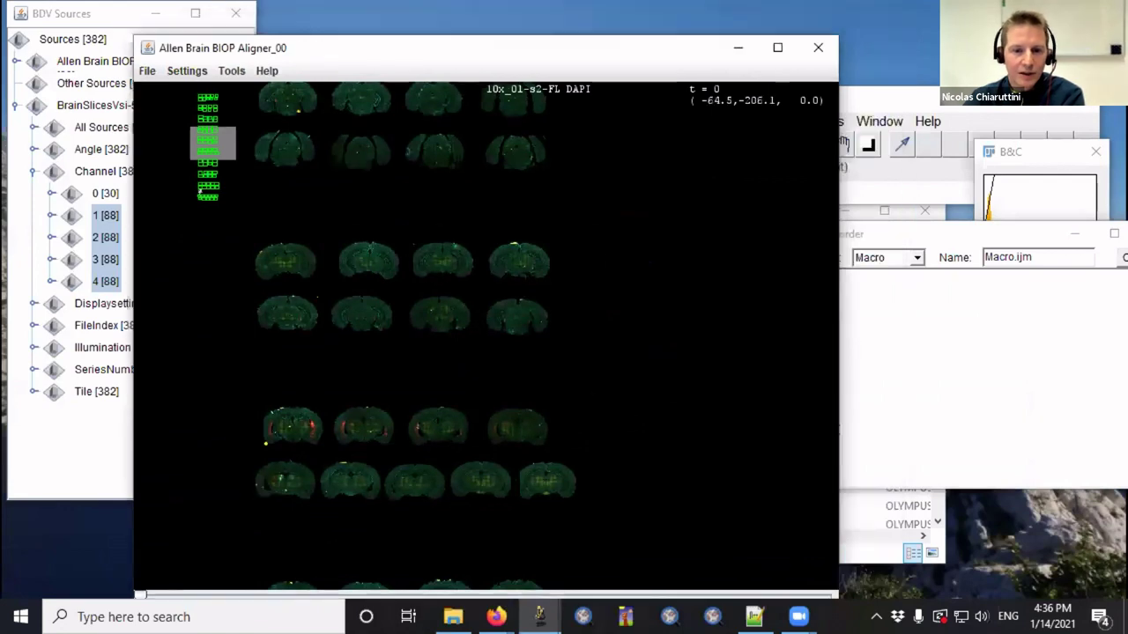
key(e)
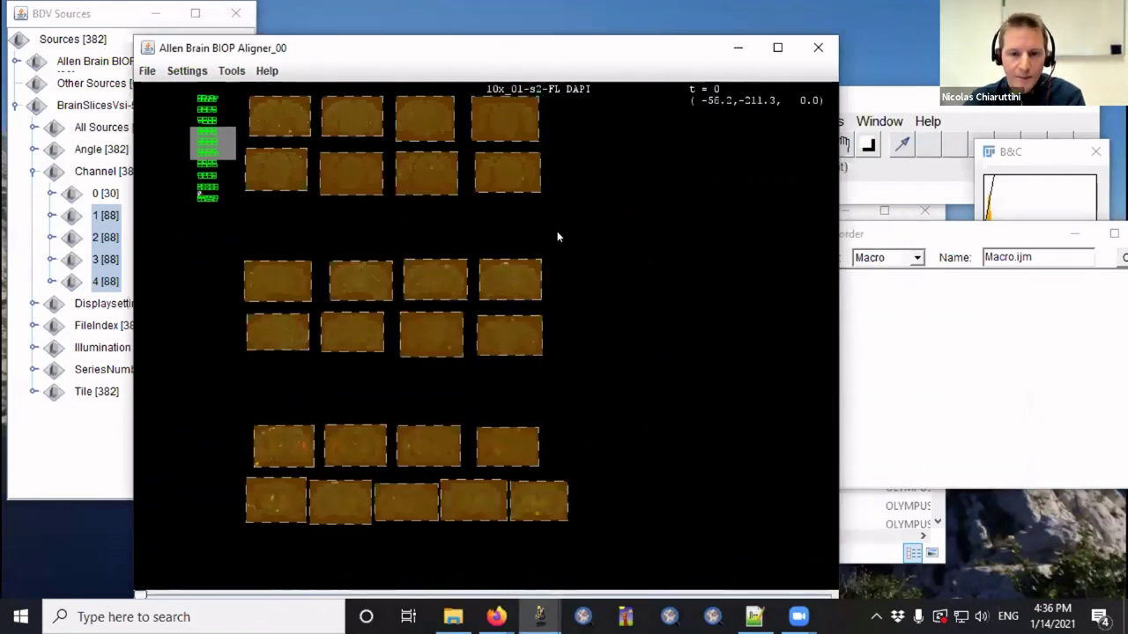
drag(569, 239, 499, 285)
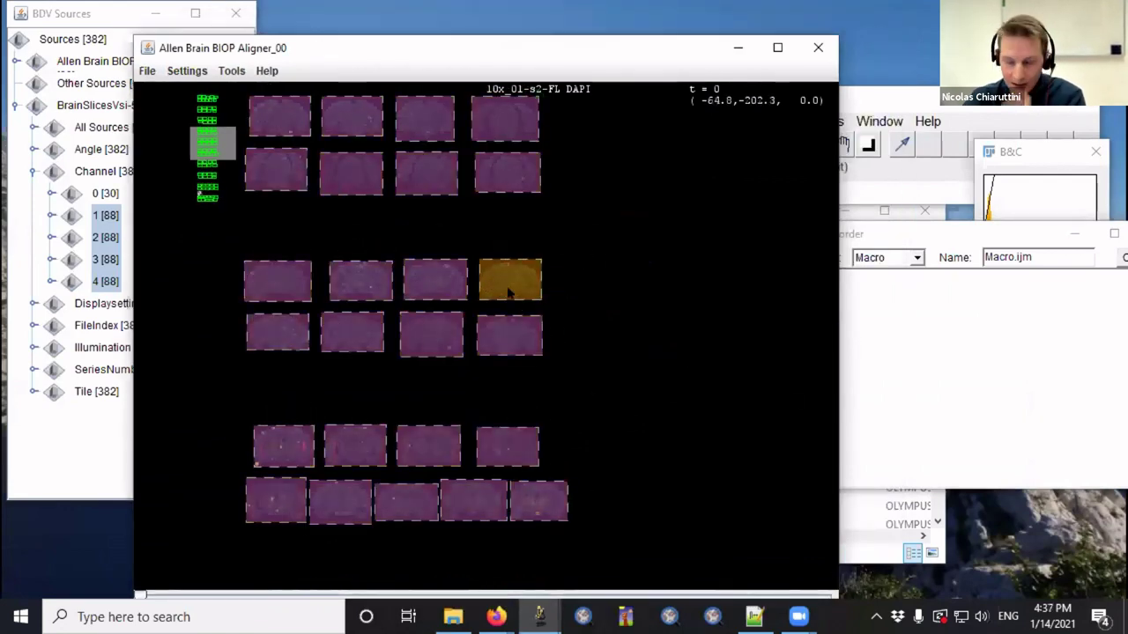
right_click(511, 284)
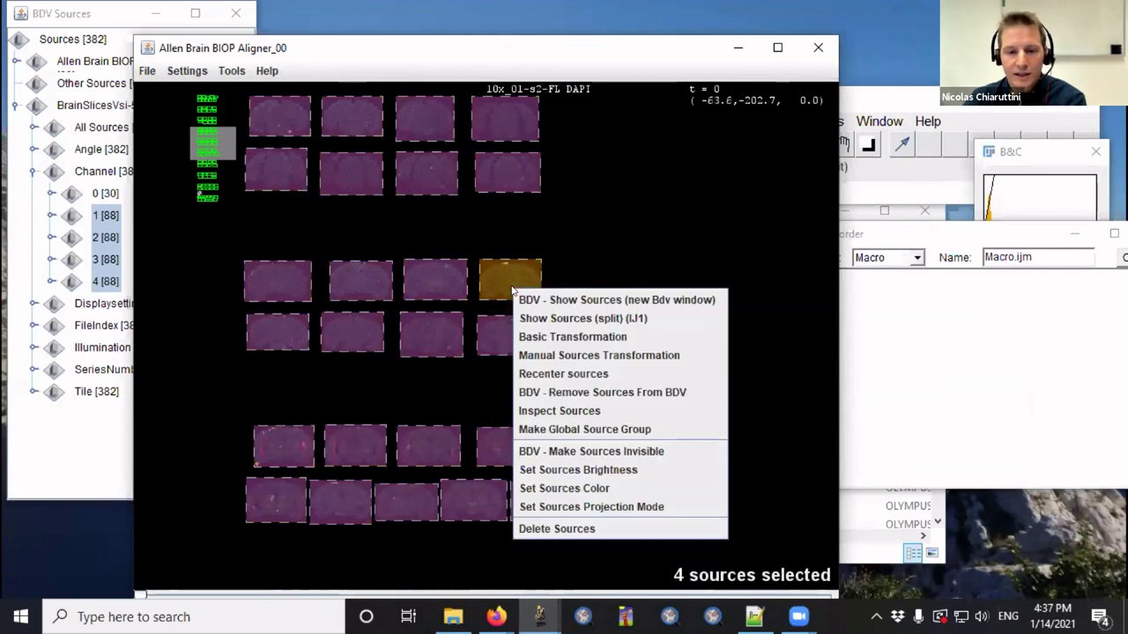
click(559, 373)
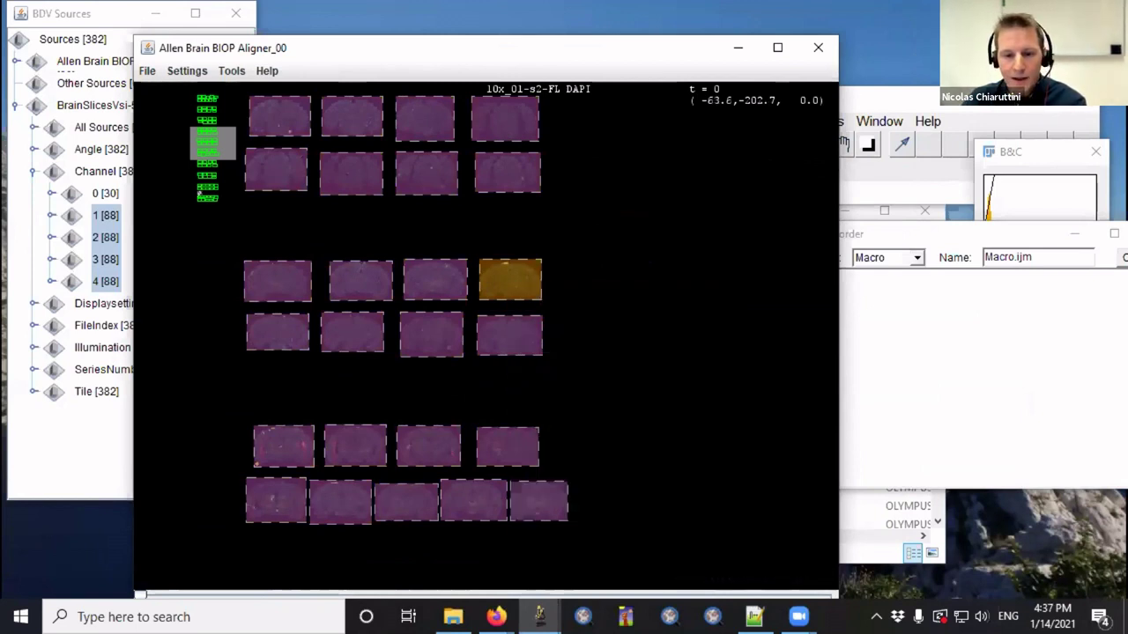
- Recenter the selected section with Cz set to 0 in Mutate mode, leave editor mode and bring the recentered section into view
drag(588, 218, 632, 122)
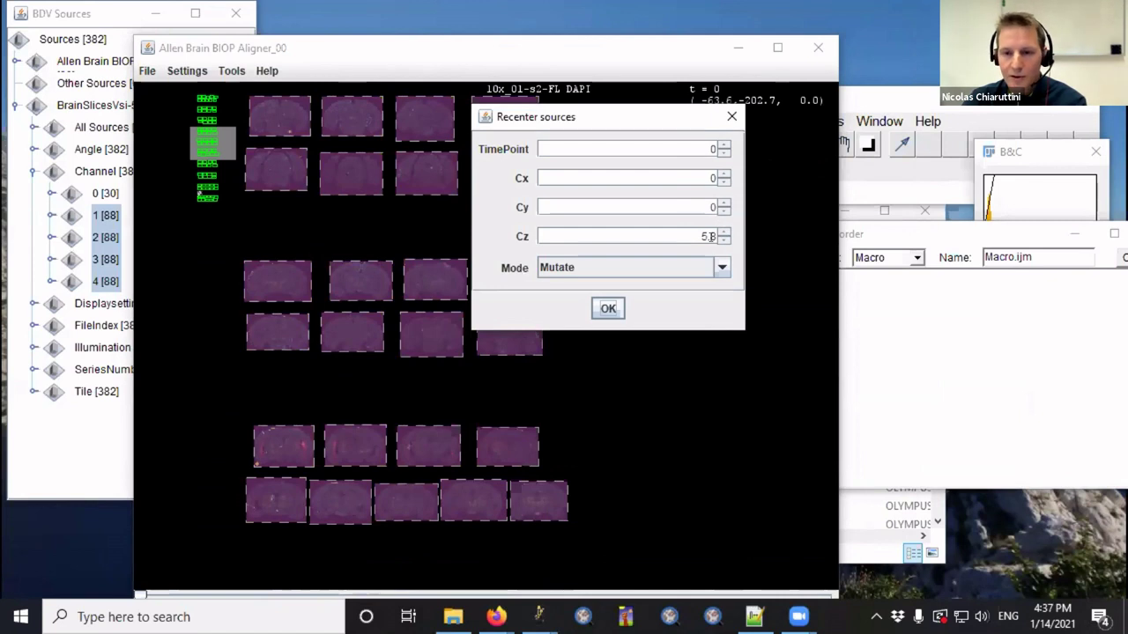
drag(688, 234, 719, 235)
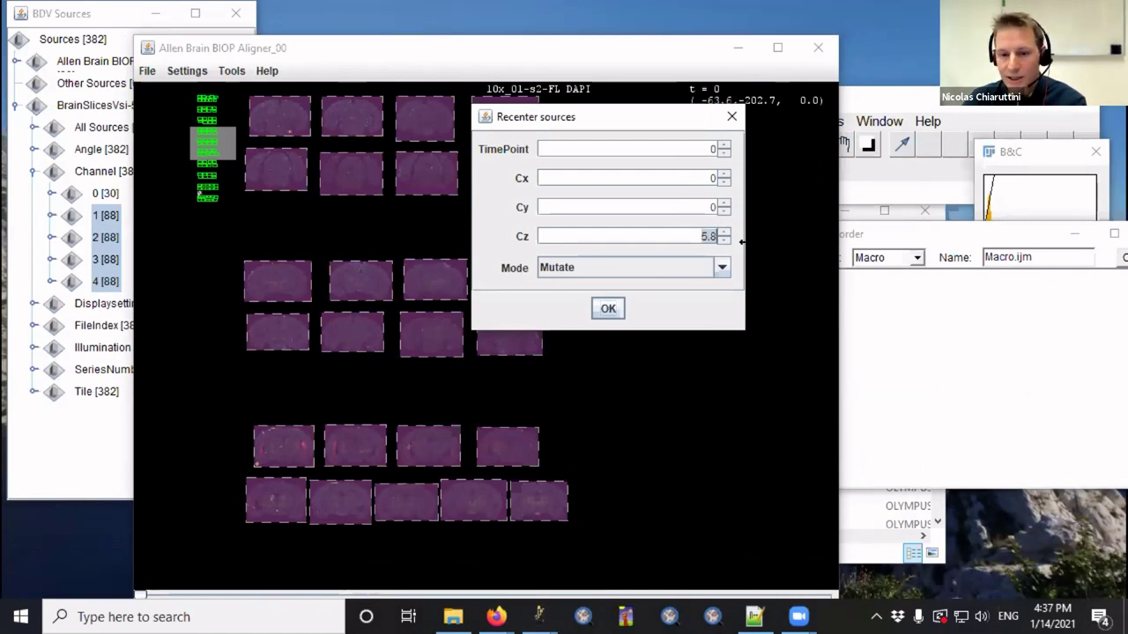
text(0)
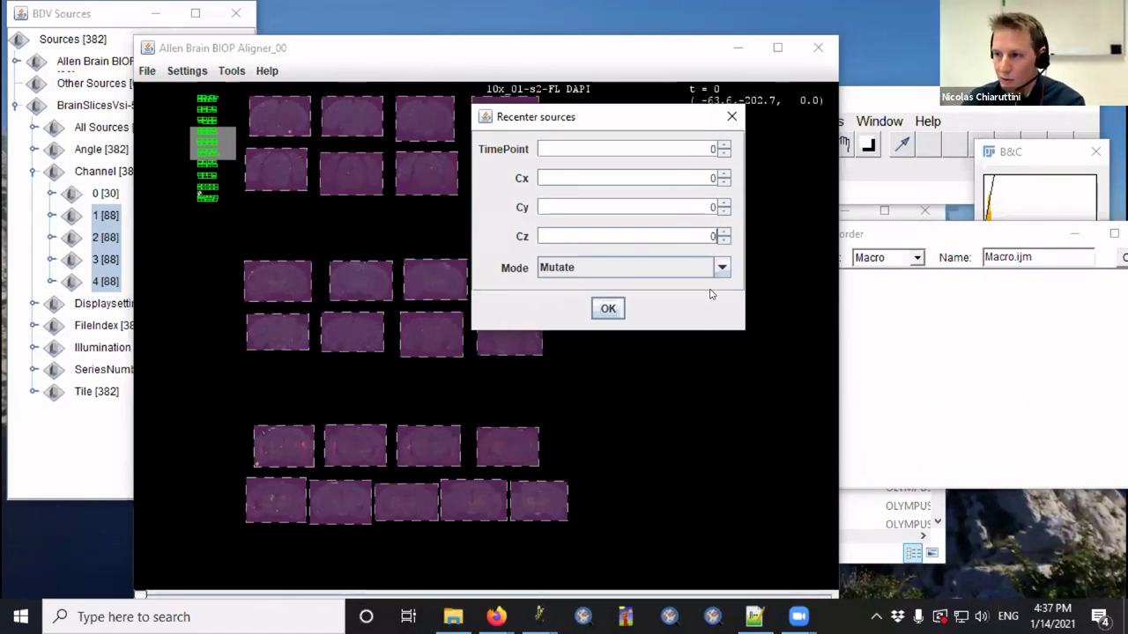
click(608, 310)
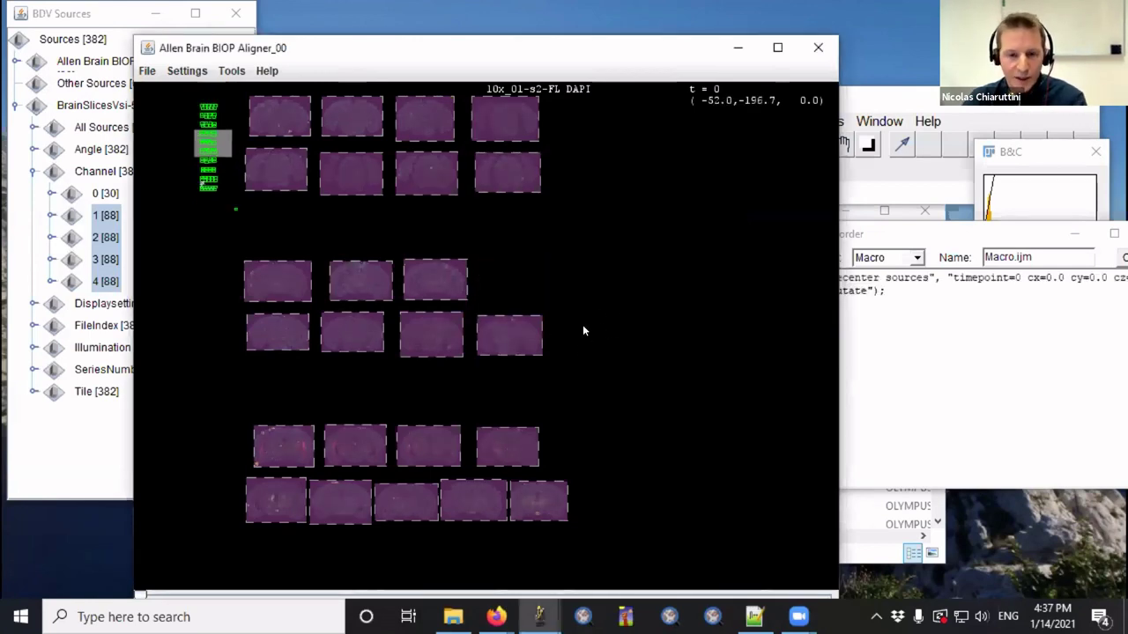
key(e)
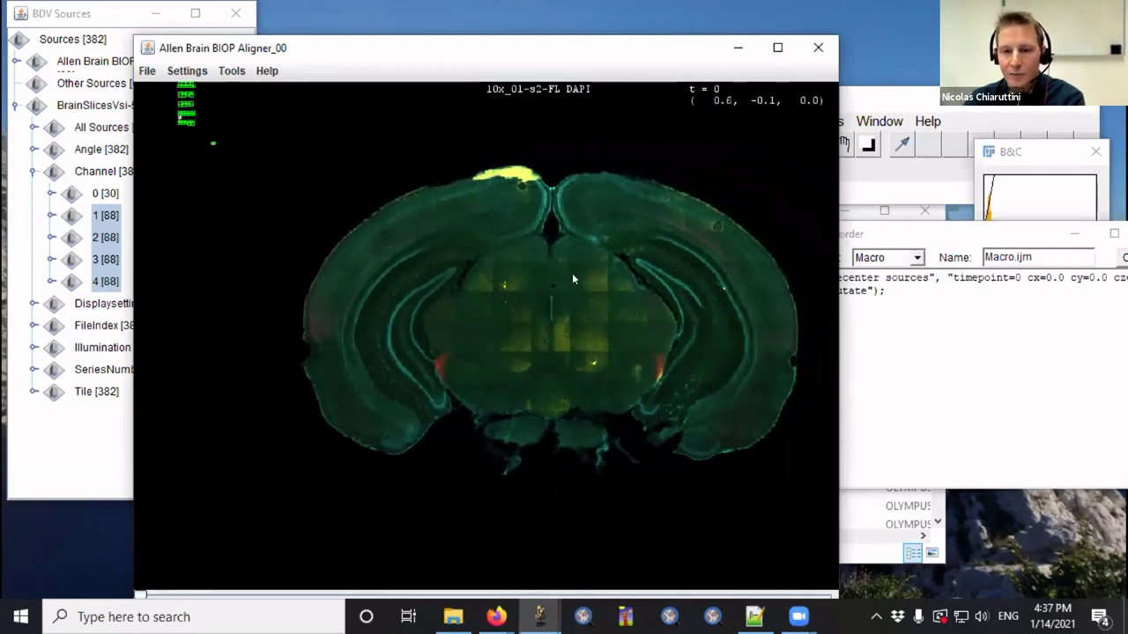
drag(581, 317, 498, 320)
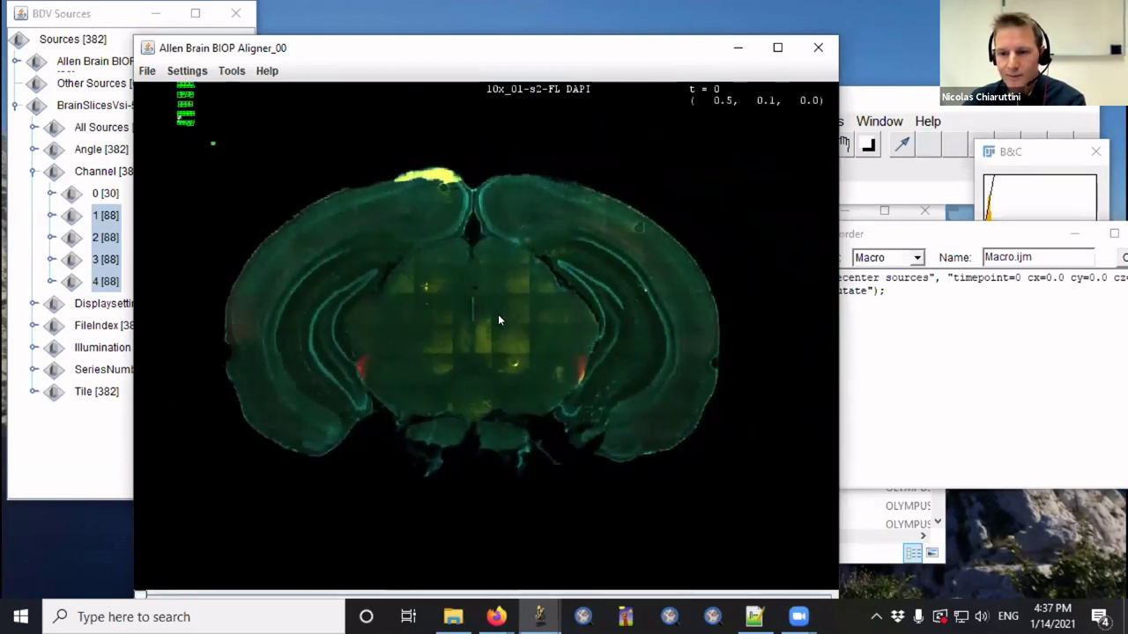
- Bring the Recorder window forward and widen it so the recorded Recenter sources command fits on one line
click(982, 234)
drag(982, 234, 634, 148)
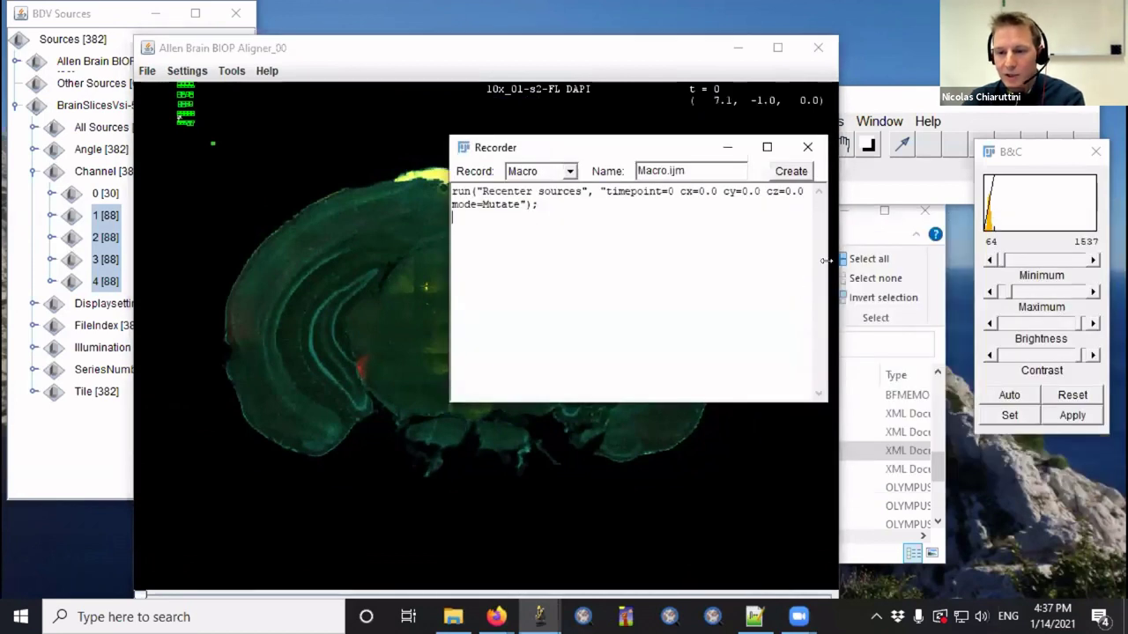
drag(824, 262, 921, 262)
drag(764, 159, 926, 267)
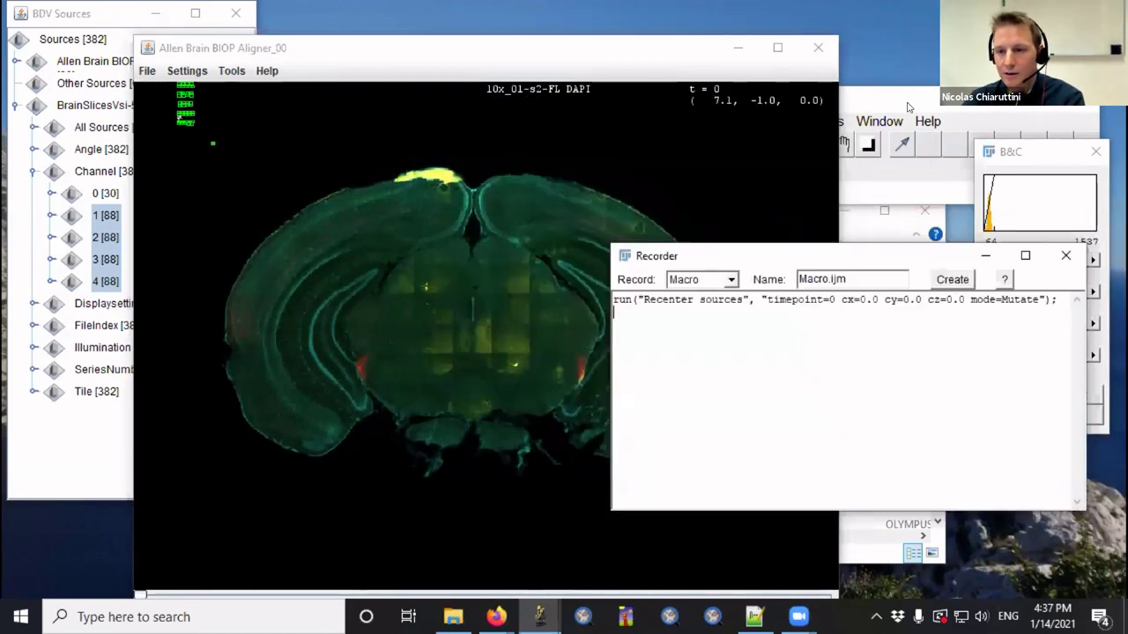
- Create a new text window from the ImageJ main window and open the MacroBrain3D.ijm script in it
click(907, 103)
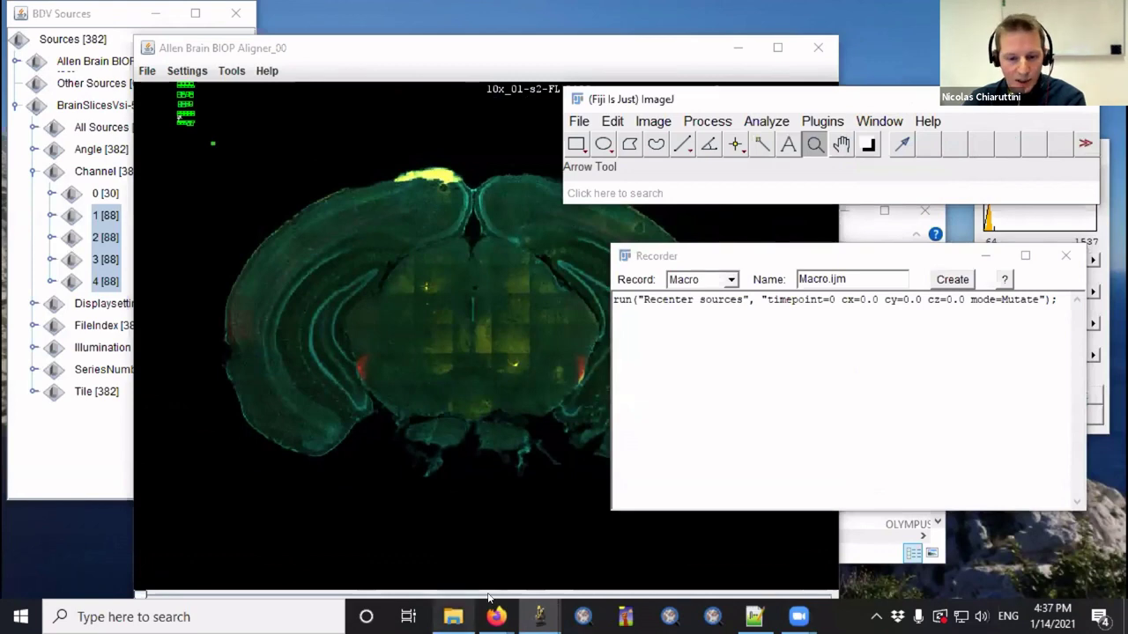
click(579, 121)
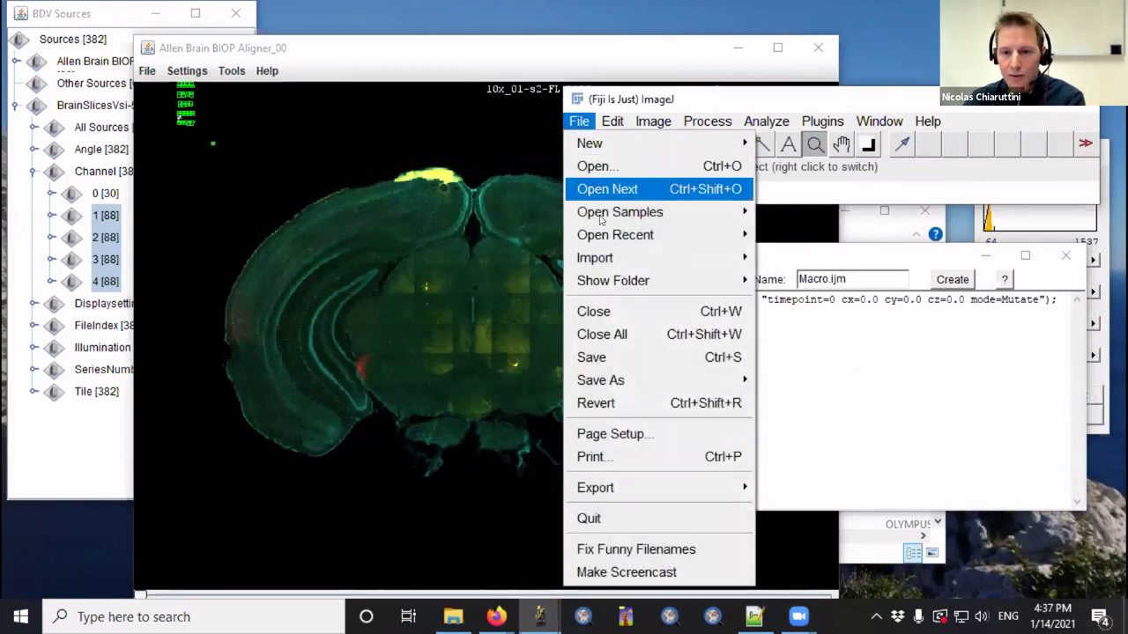
mouse_move(611, 220)
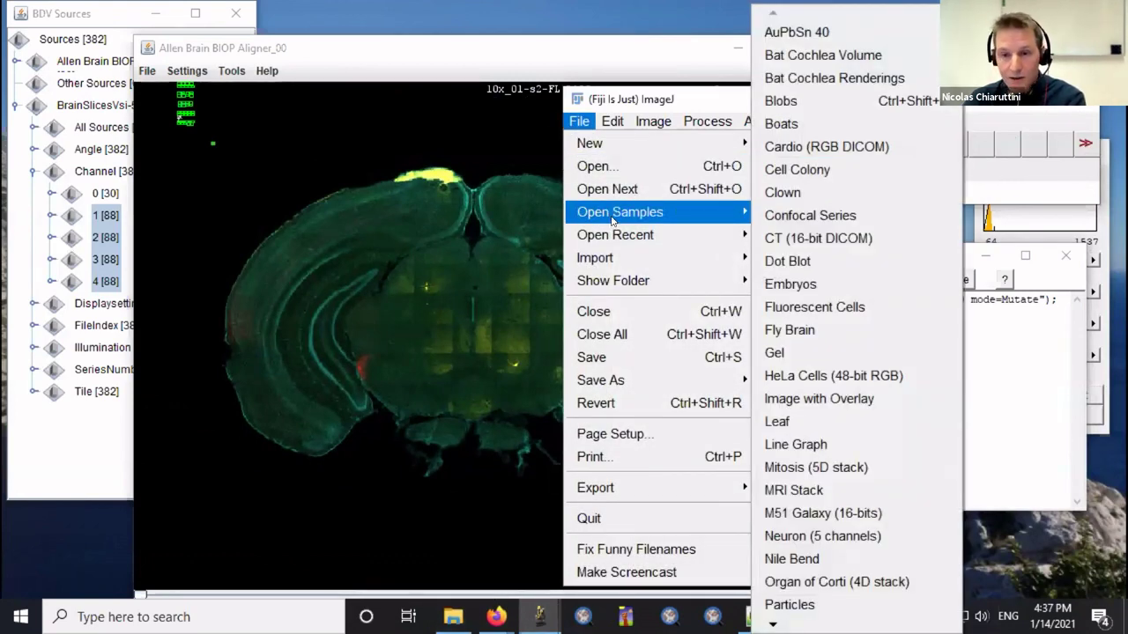
mouse_move(639, 143)
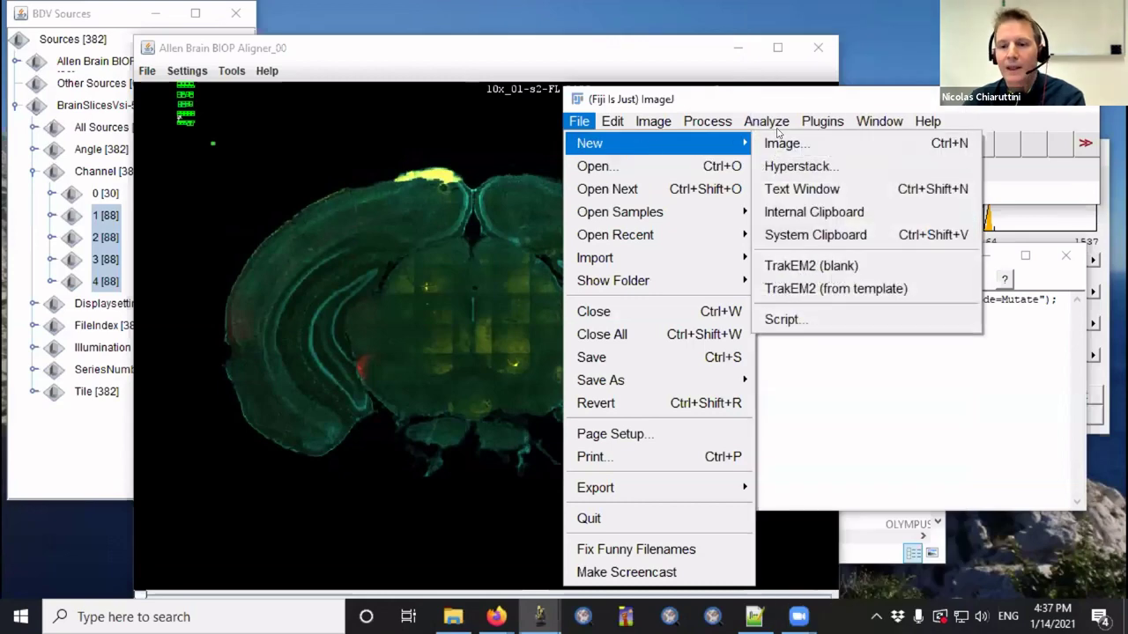
click(805, 188)
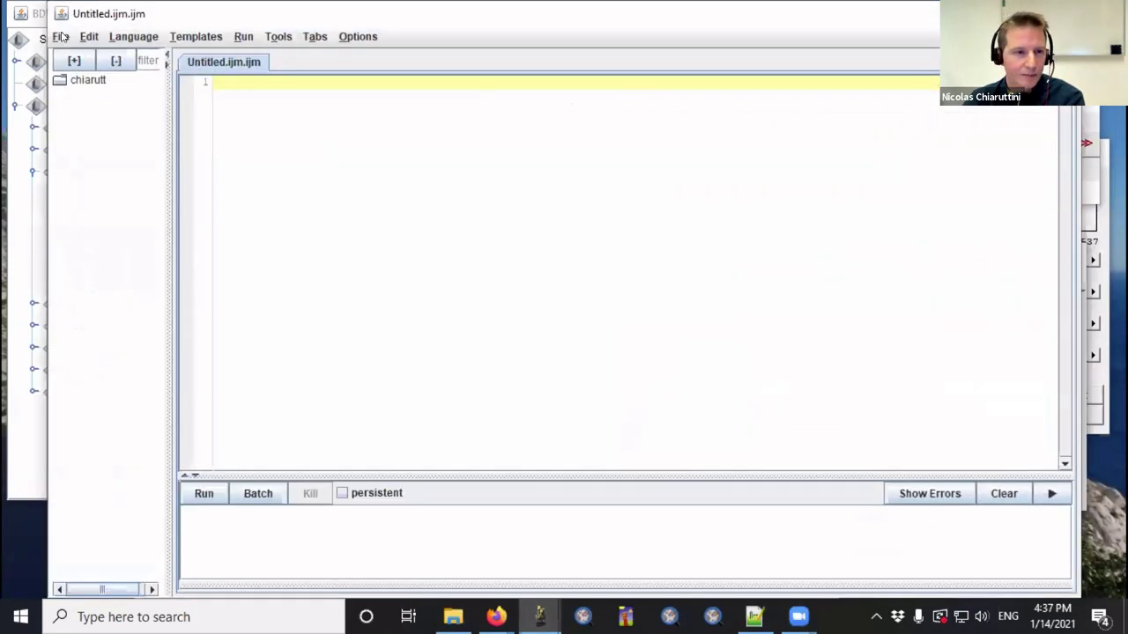
click(60, 36)
mouse_move(93, 94)
click(205, 94)
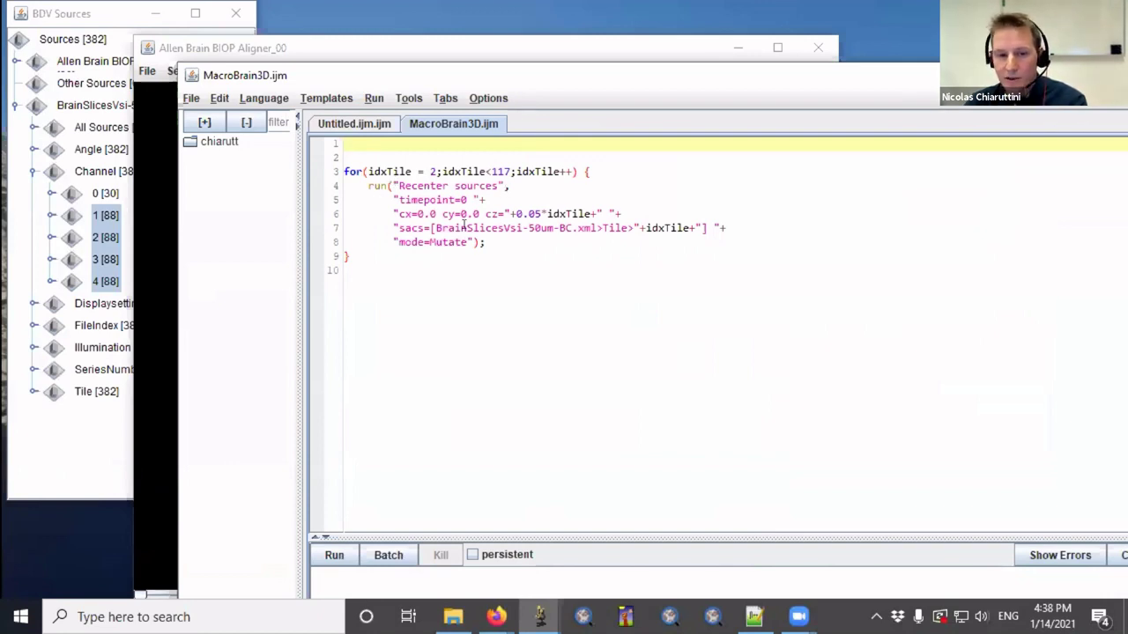
- Examine the macro's cz expression and its sacs argument, and compare the source path with the Tile node in BDV Sources
drag(483, 203, 598, 204)
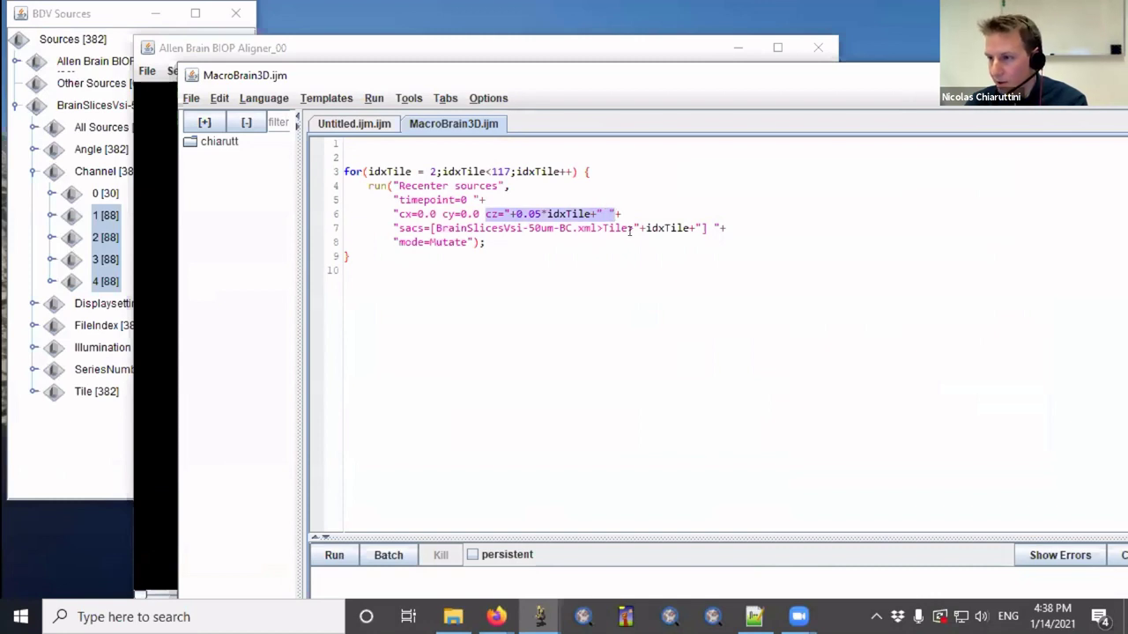
click(530, 245)
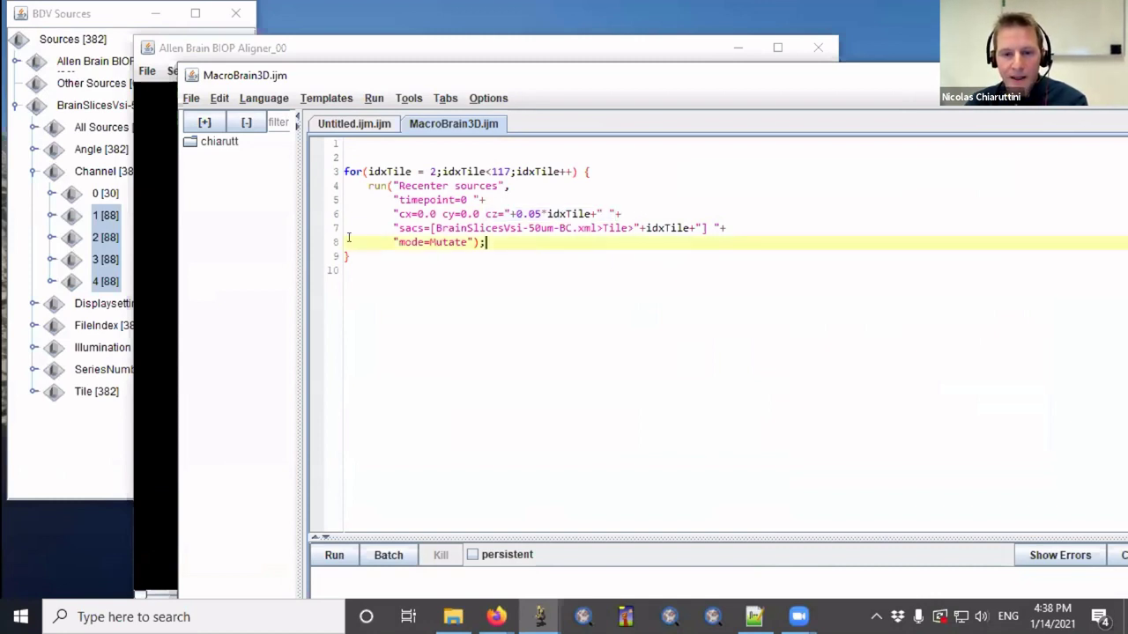
drag(393, 227, 715, 221)
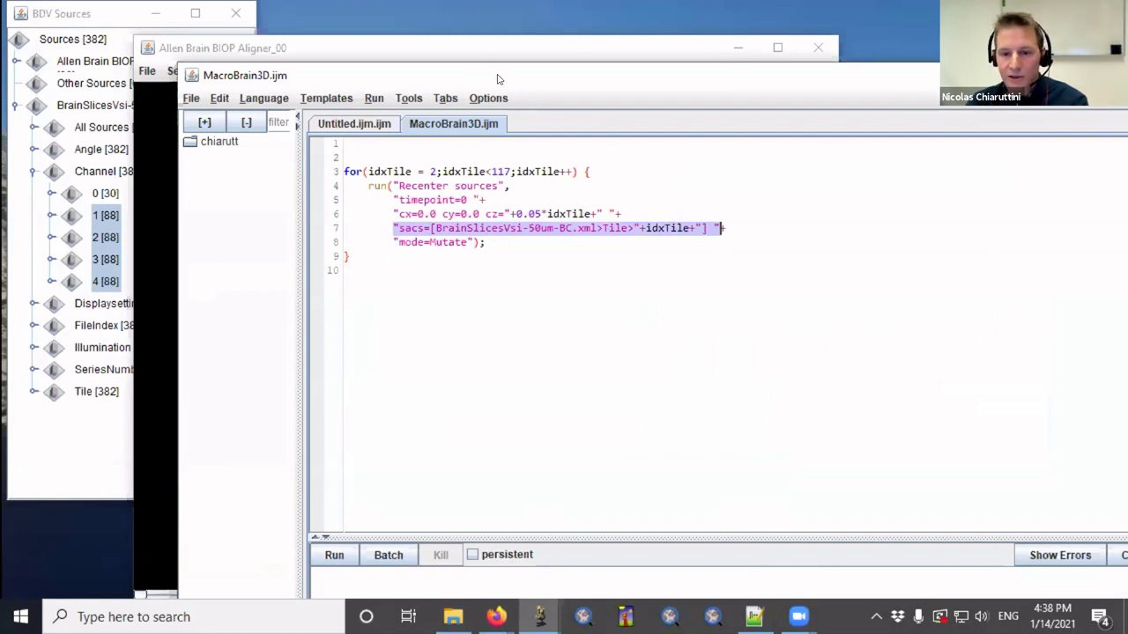
drag(498, 79, 506, 79)
click(86, 17)
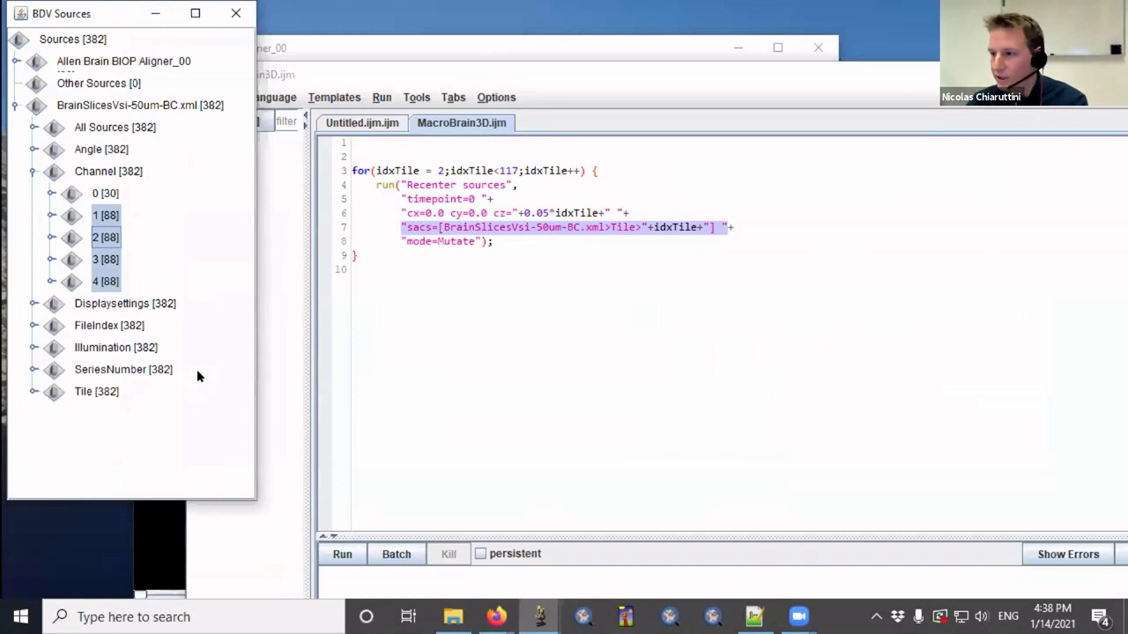
- Run the MacroBrain3D.ijm macro and close the Allen Brain BIOP Aligner_00 window
click(680, 82)
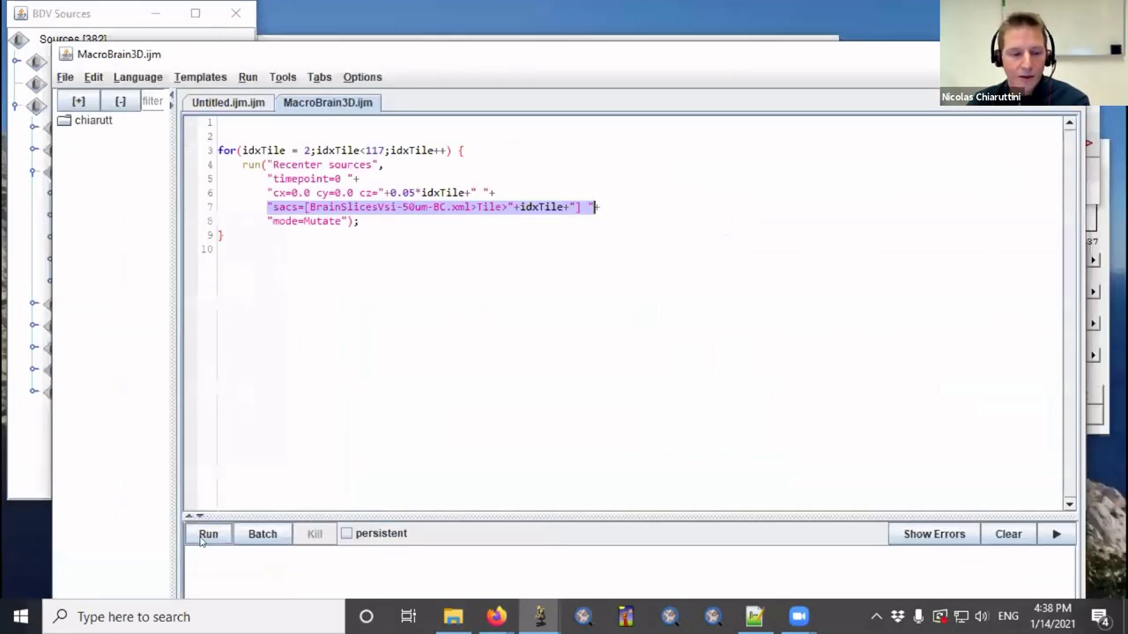
click(205, 535)
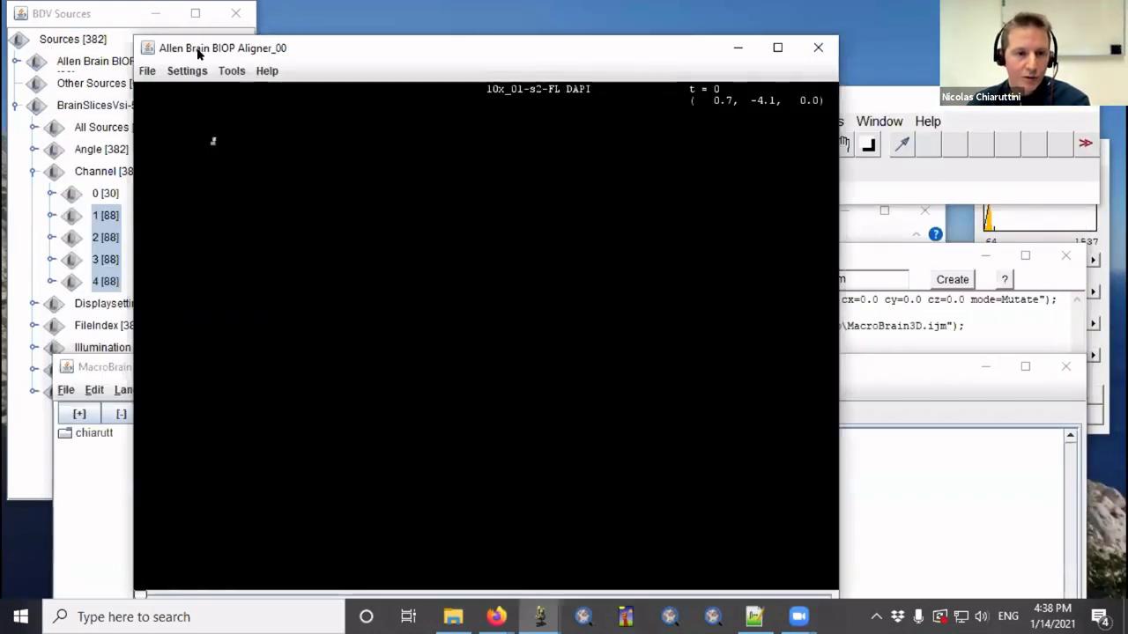
drag(199, 54, 371, 83)
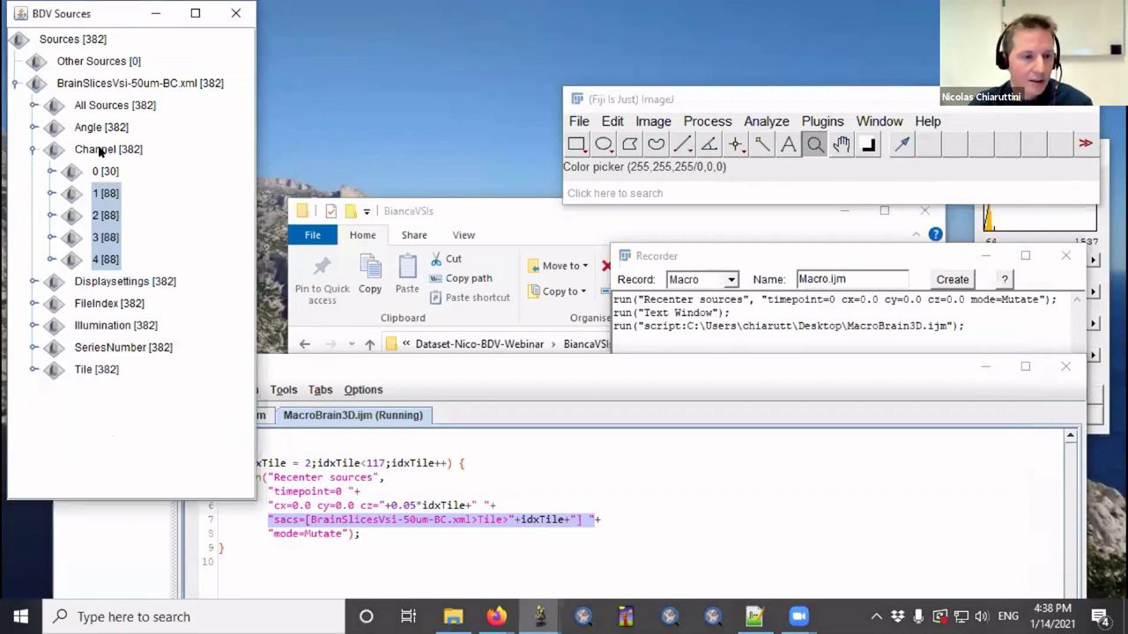
- Show channels 1 to 4 in a new BDV window titled All Slides, with Adjust View on Source enabled and Sum Projector
click(101, 152)
click(104, 193)
shift+click(104, 260)
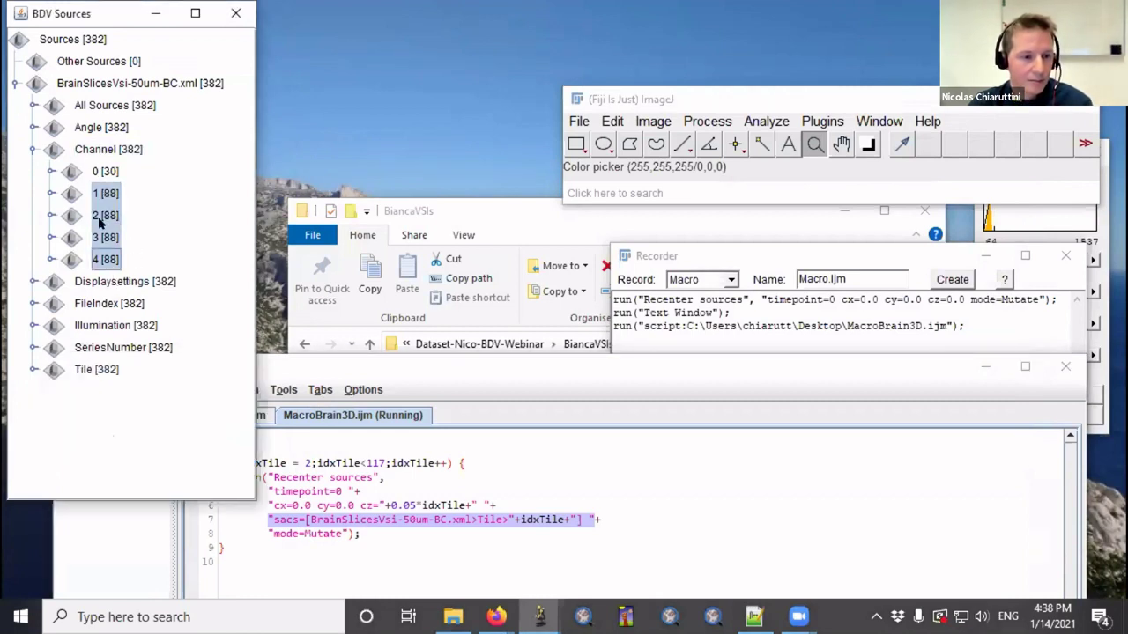
right_click(101, 225)
click(176, 182)
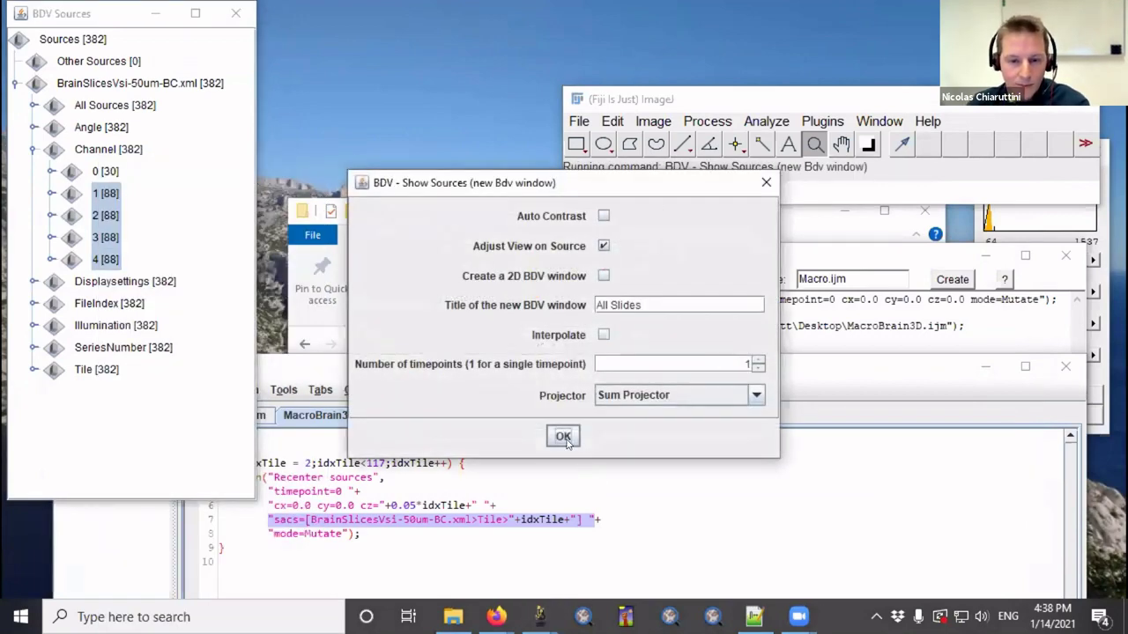
click(563, 437)
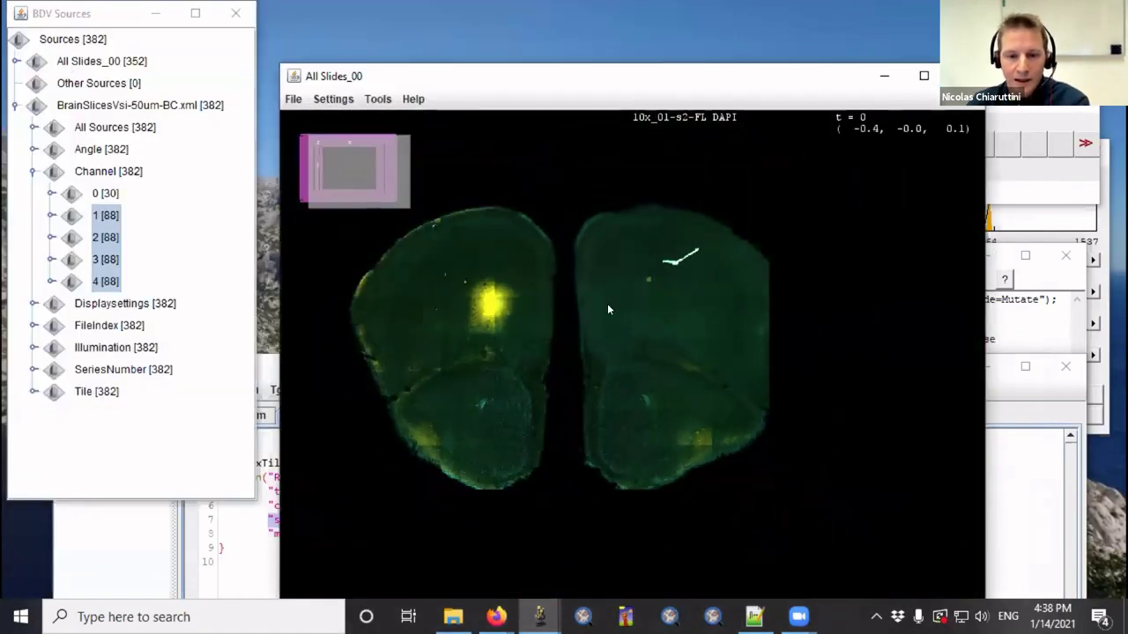
- Browse through the stacked brain sections in depth to about z = 2.0 in the All Slides_00 window
scroll(599, 332, down, 3)
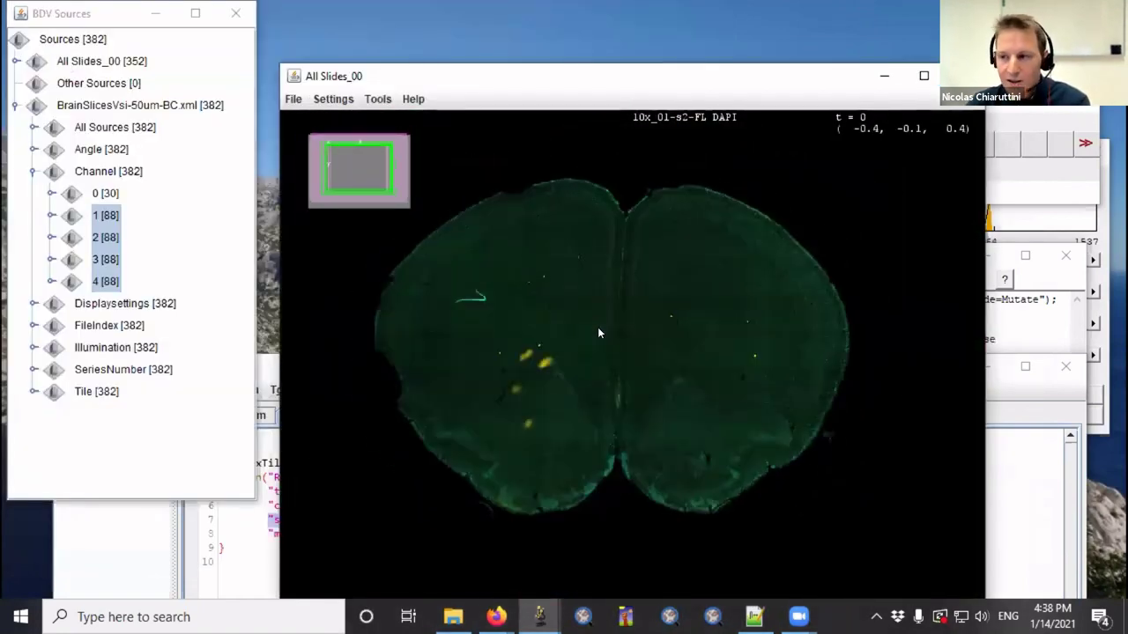
scroll(598, 330, down, 6)
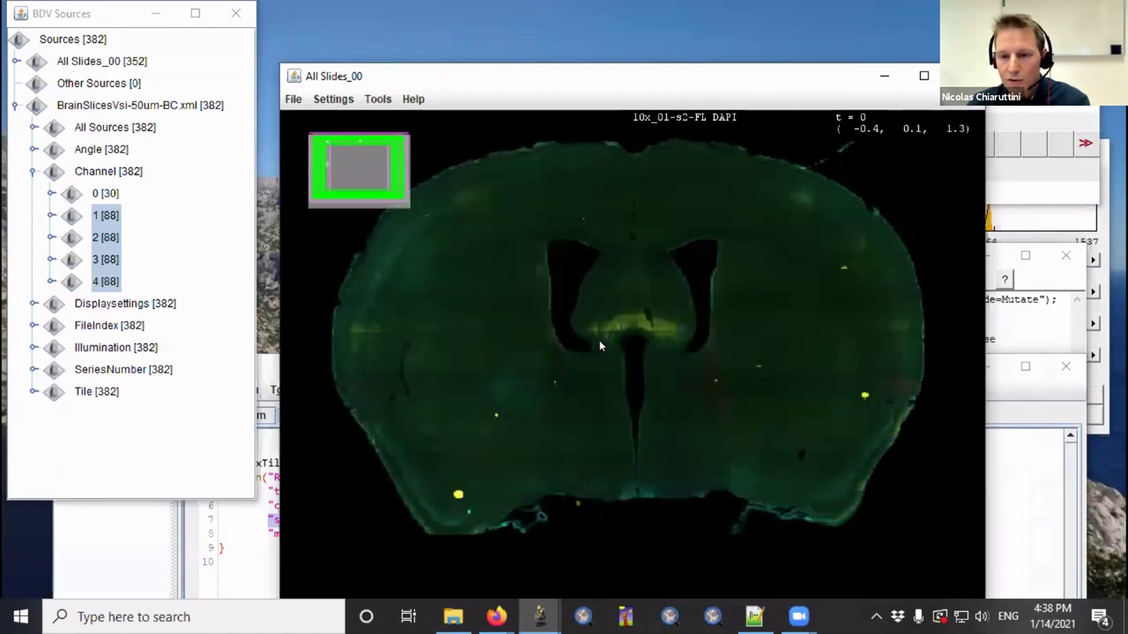
scroll(599, 342, down, 7)
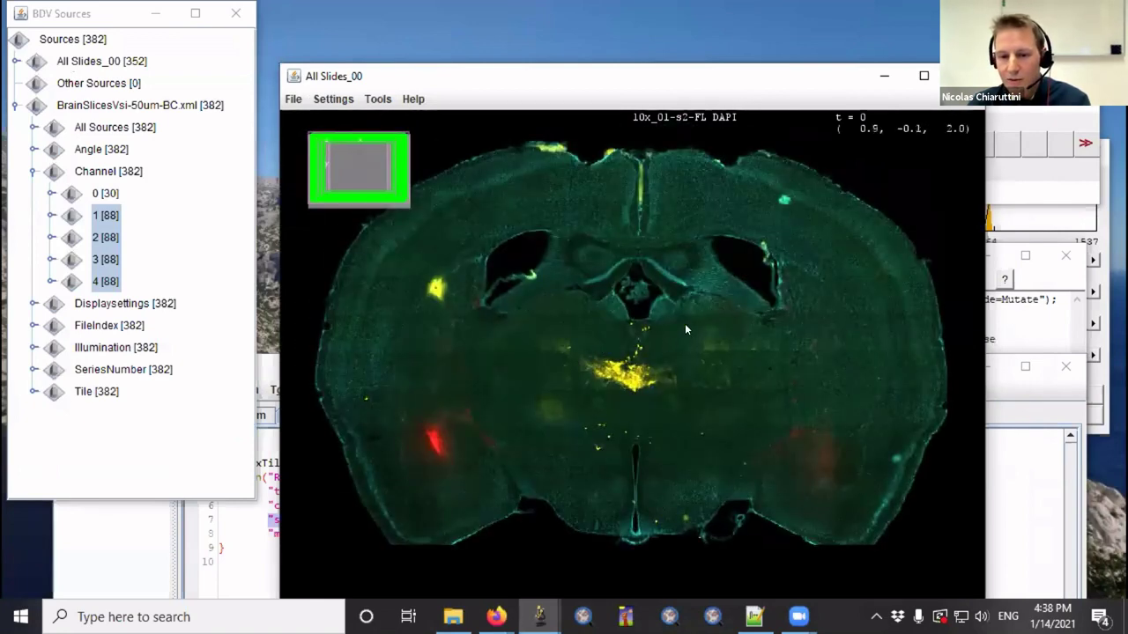
- Examine the yellow-labelled cells near the section's centre at cellular detail, returning to the whole section
scroll(683, 341, up, 5)
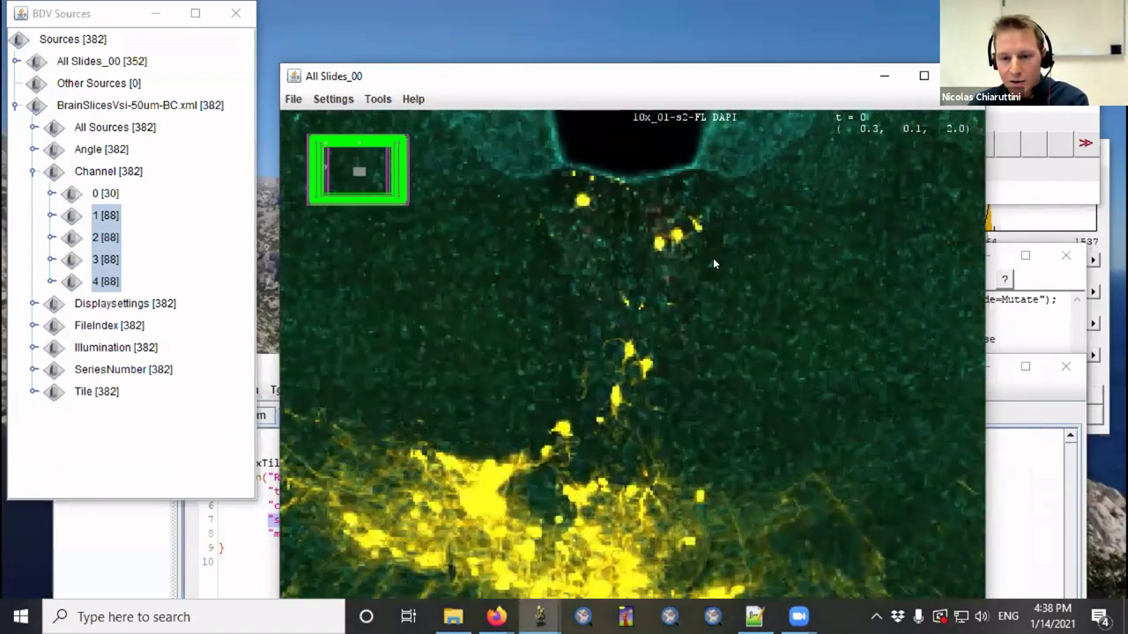
scroll(712, 369, up, 6)
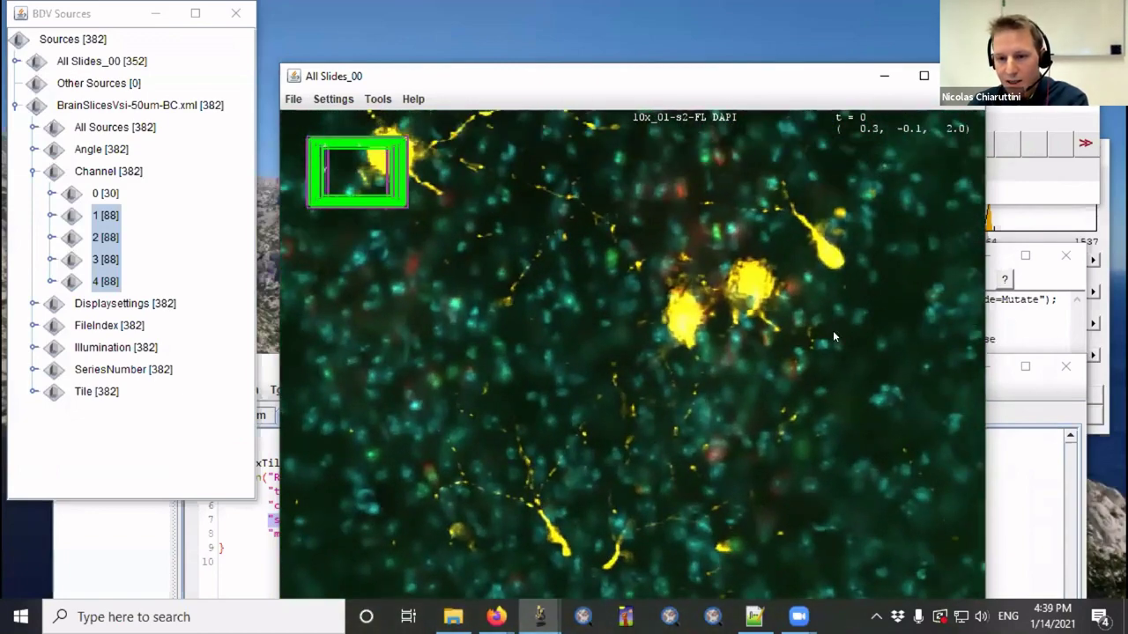
drag(763, 351, 740, 359)
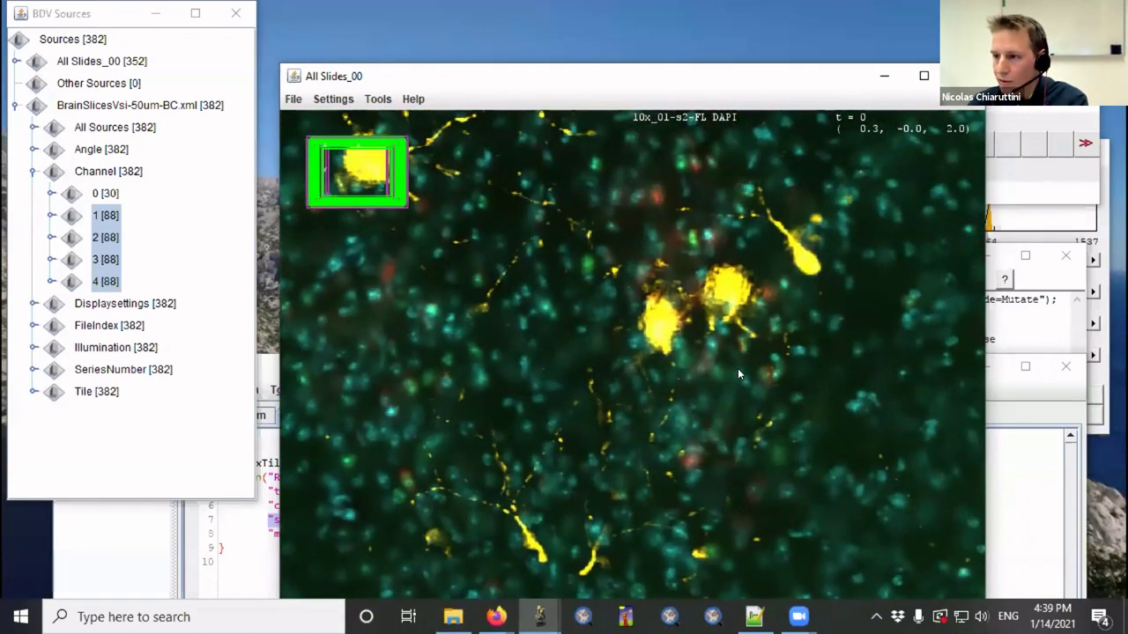
scroll(738, 369, down, 8)
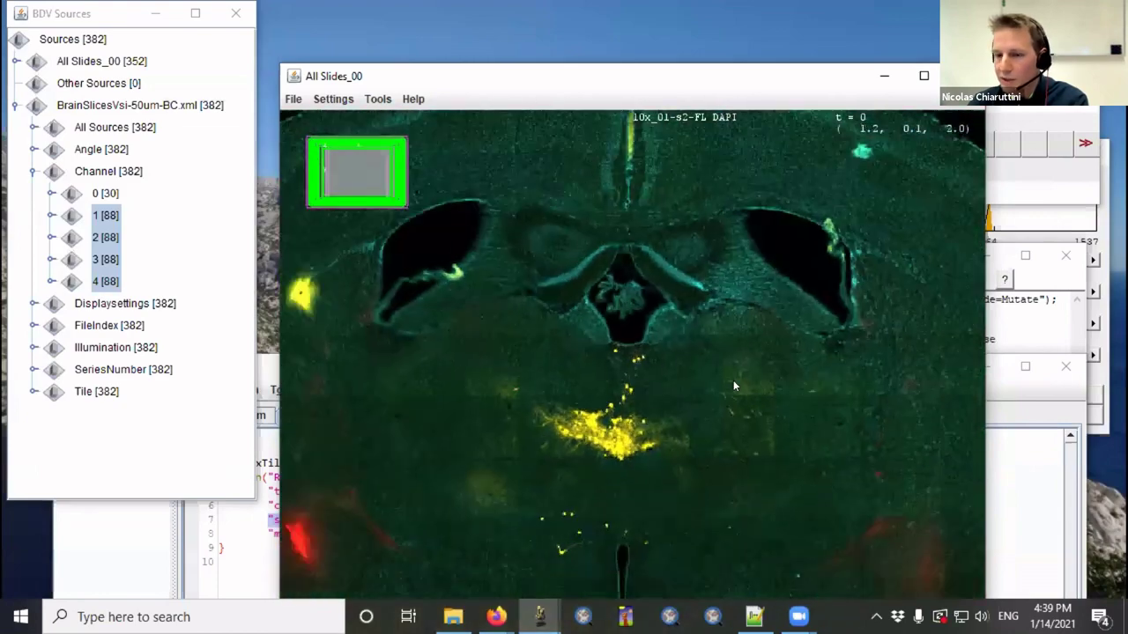
scroll(727, 382, down, 5)
scroll(666, 356, up, 3)
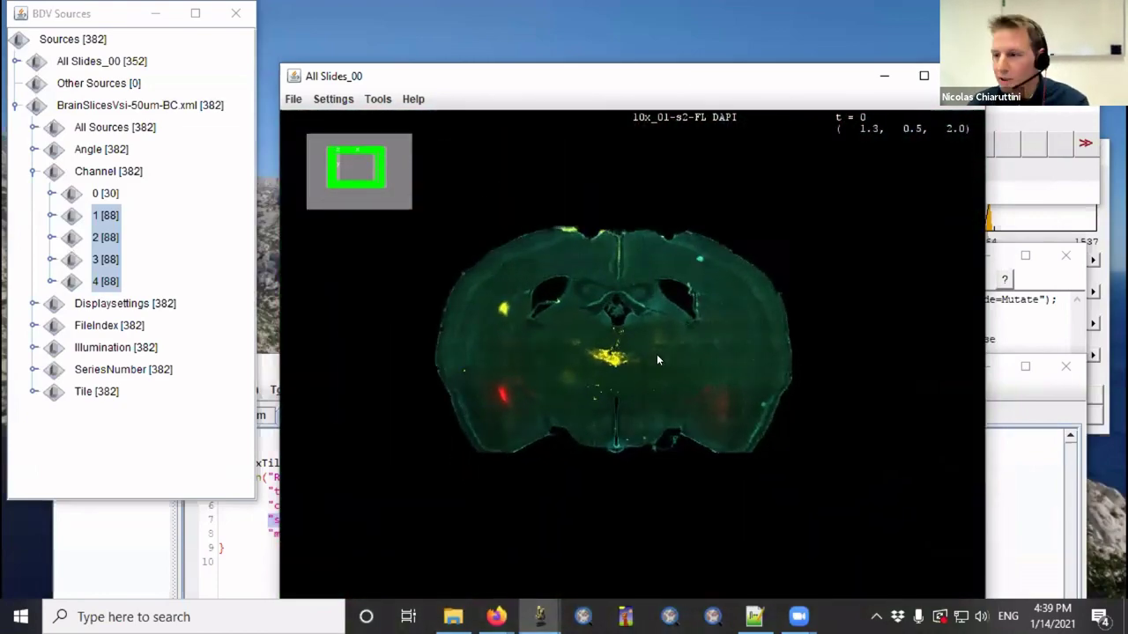
- Inspect the spacing of the stacked sections by viewing the reconstructed brain from an oblique angle
scroll(638, 341, down, 2)
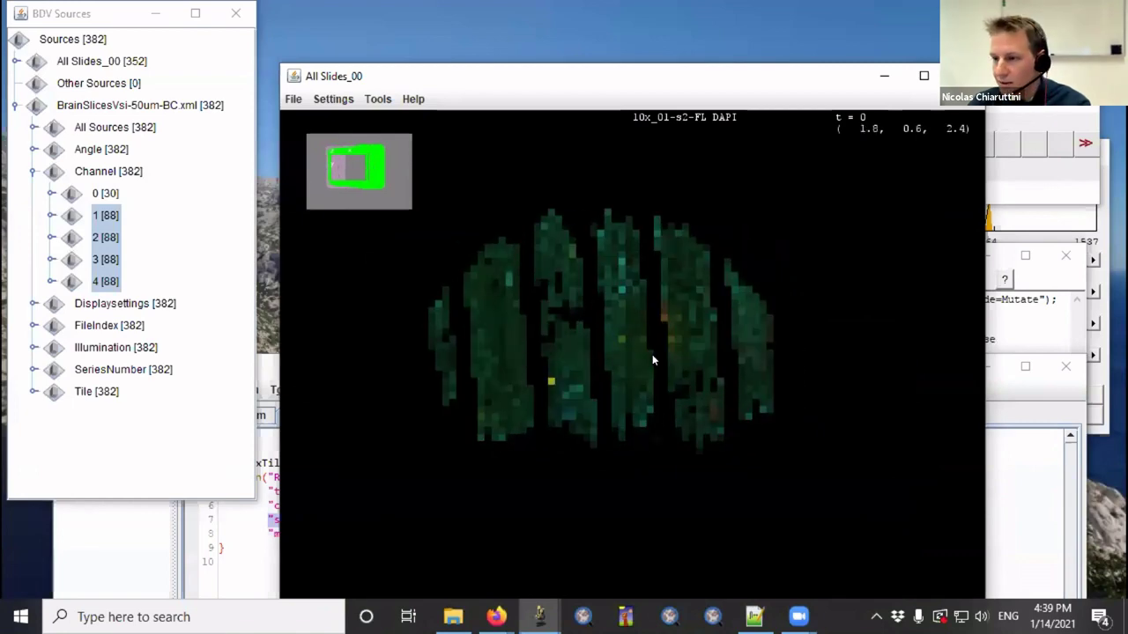
scroll(652, 354, up, 2)
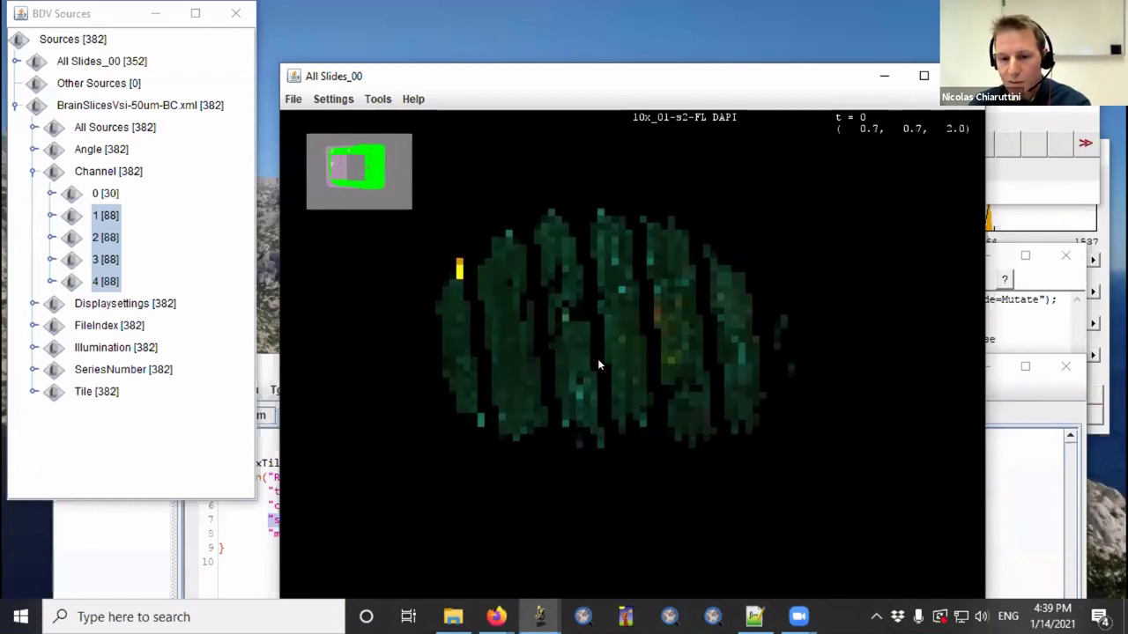
scroll(597, 359, down, 2)
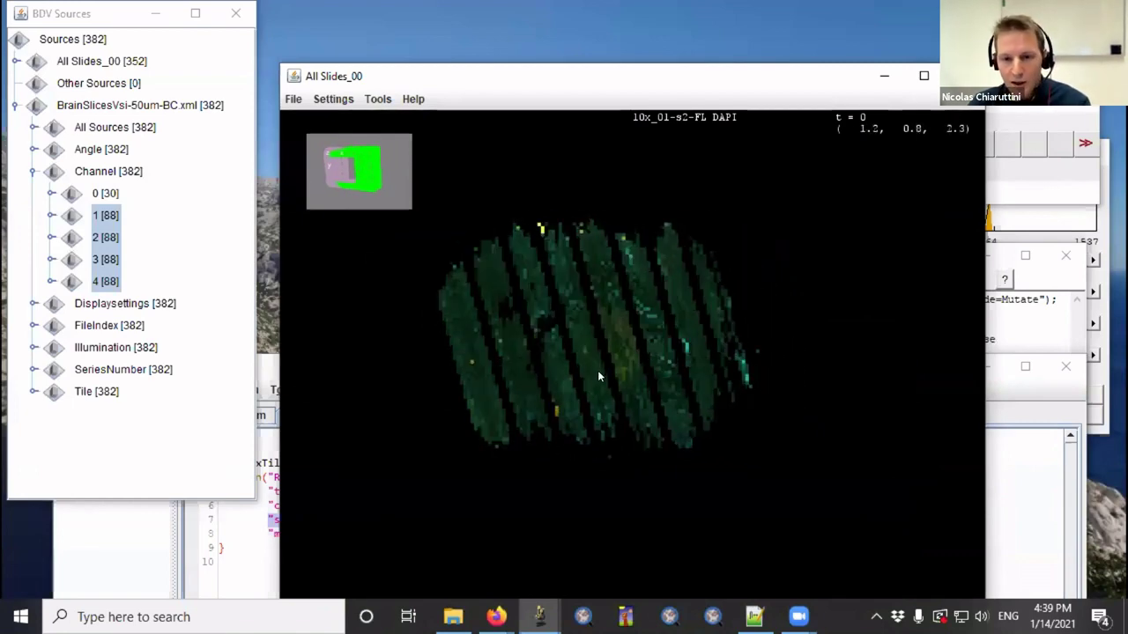
- Inspect the stacked brain sections side-on and face-on, and browse through them in depth to about z = 3.8
scroll(598, 370, down, 1)
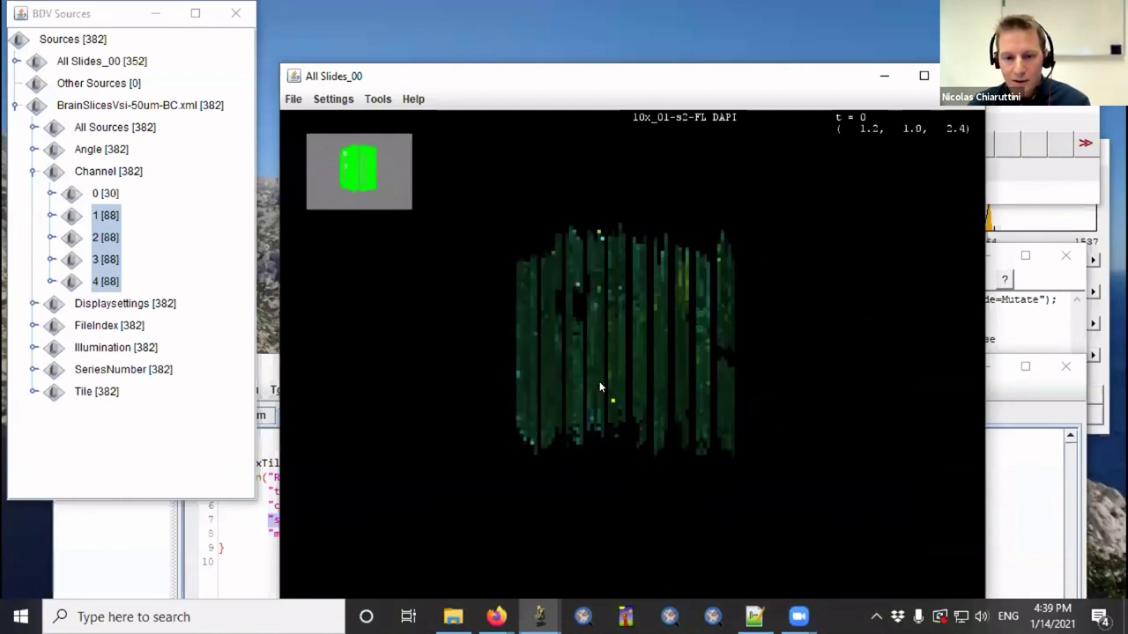
key(shift+z)
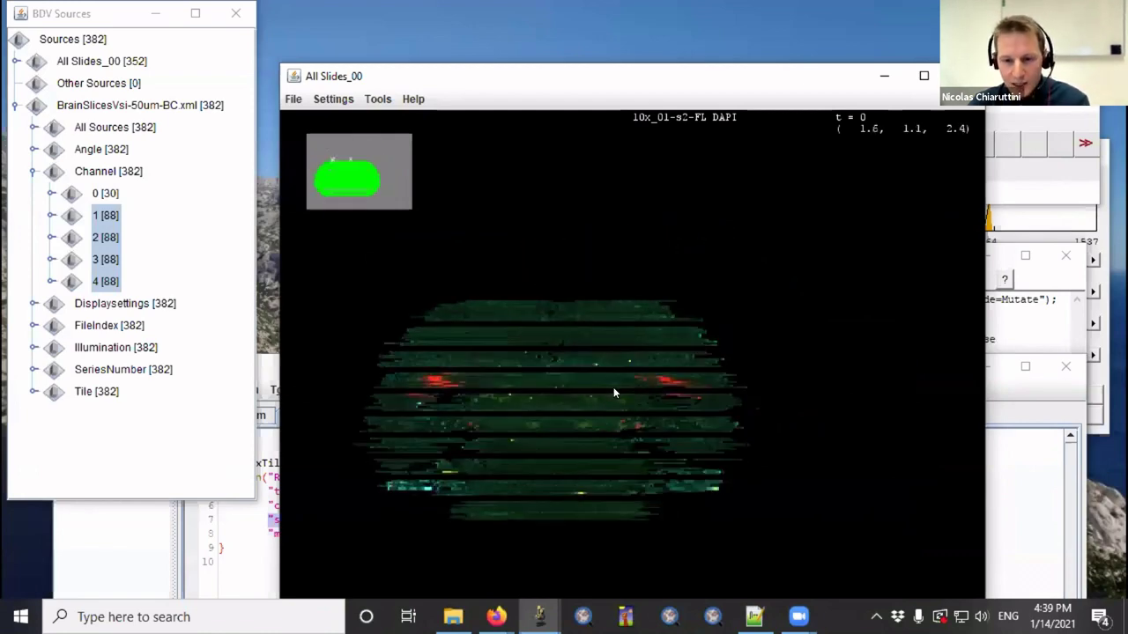
key(shift+x)
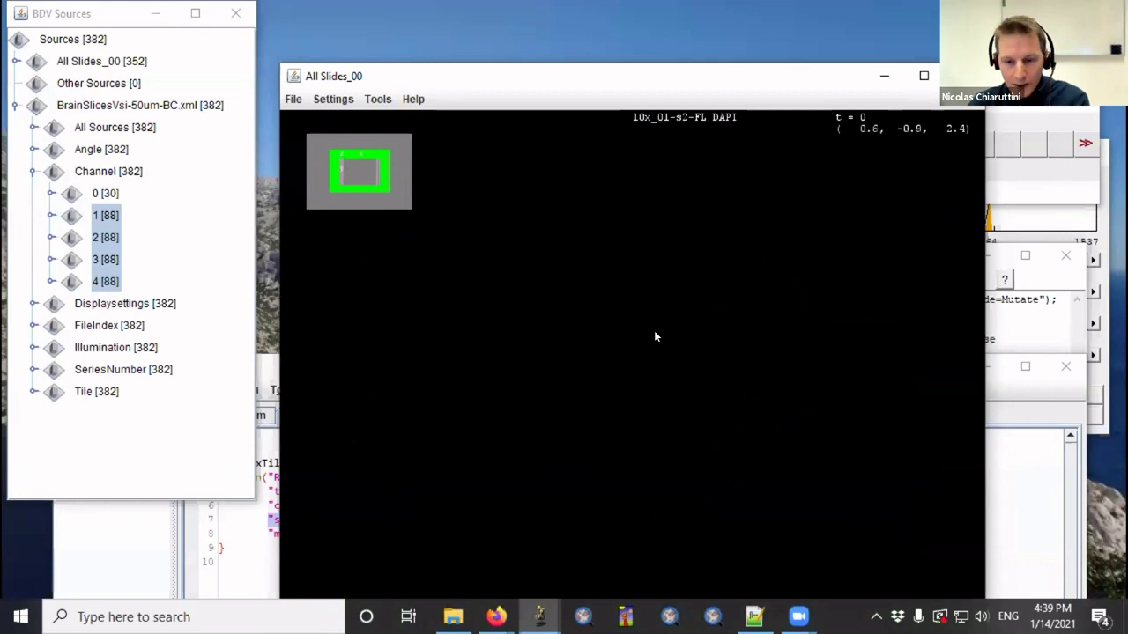
key(shift+z)
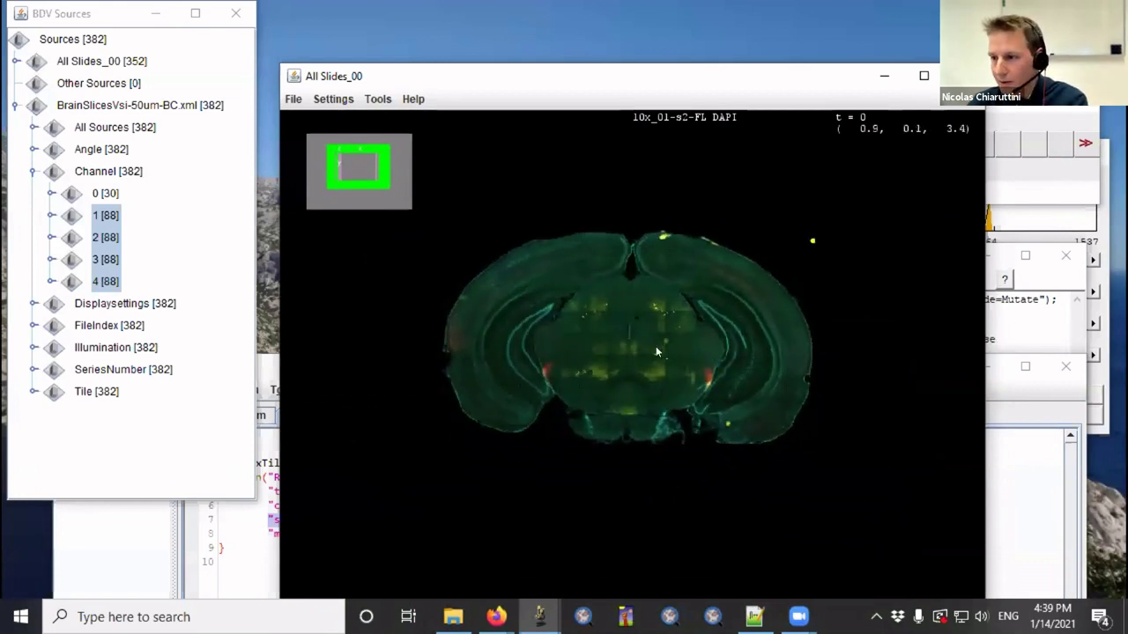
scroll(654, 356, up, 3)
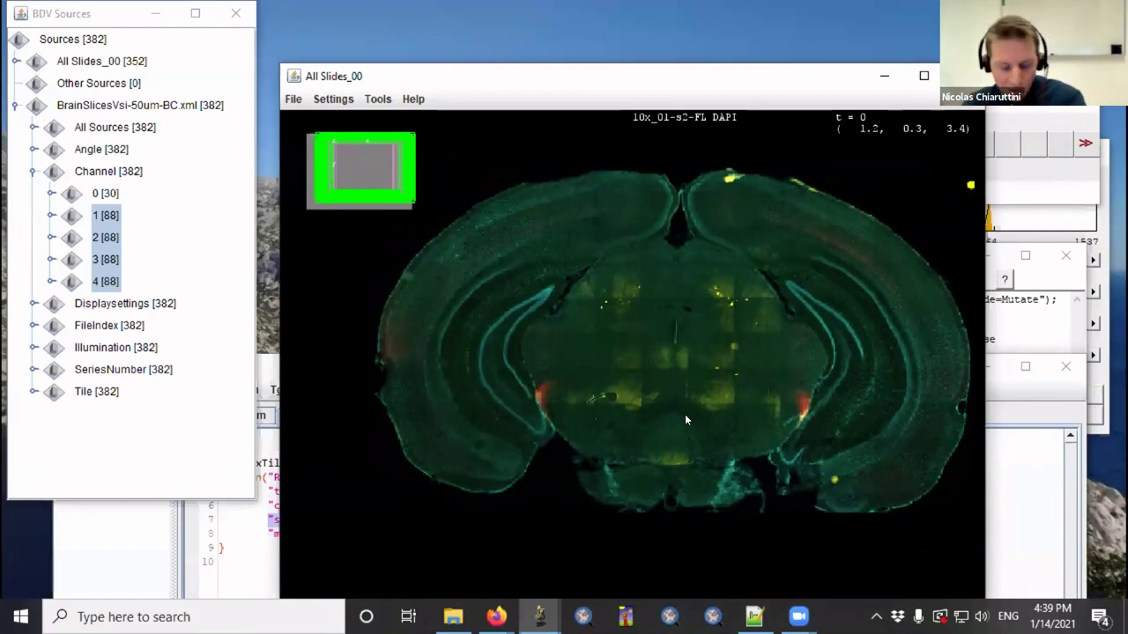
scroll(698, 393, down, 1)
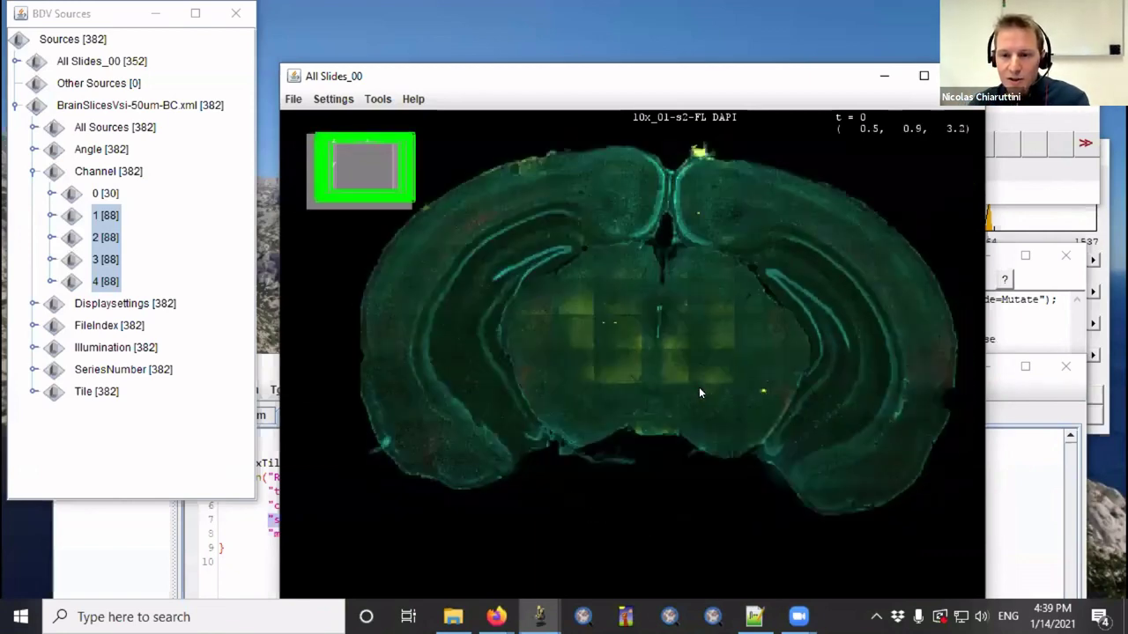
scroll(706, 394, down, 1)
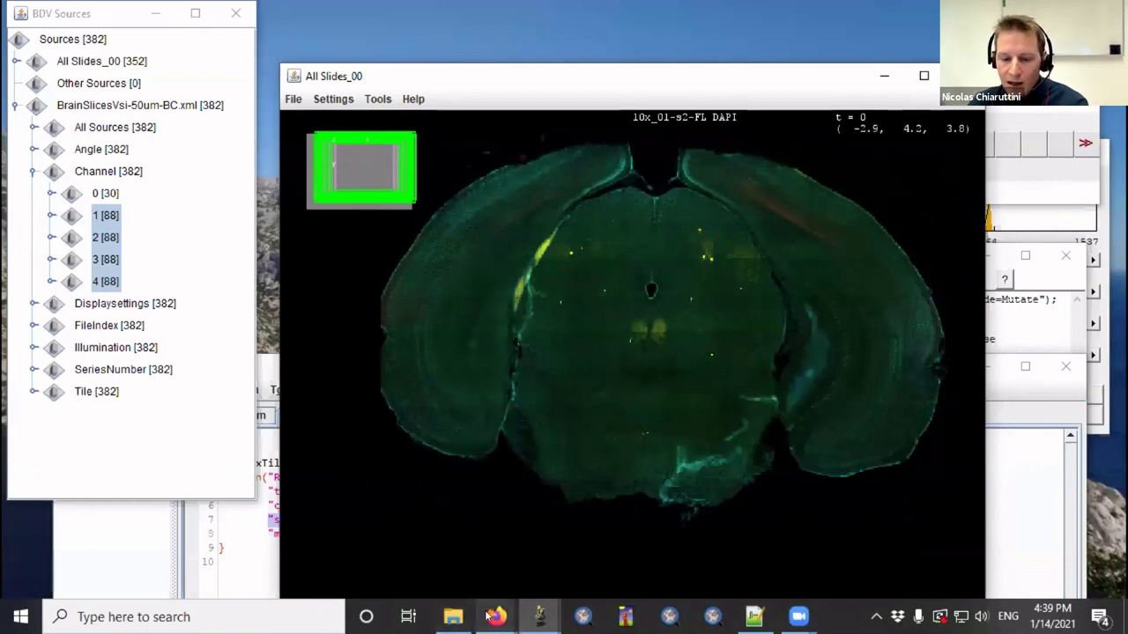
- Switch to the Bdv Playground deck in Google Slides, present it from slide 47, and play the Allen Brain BIOP Aligner video on slide 48
mouse_move(496, 616)
click(446, 539)
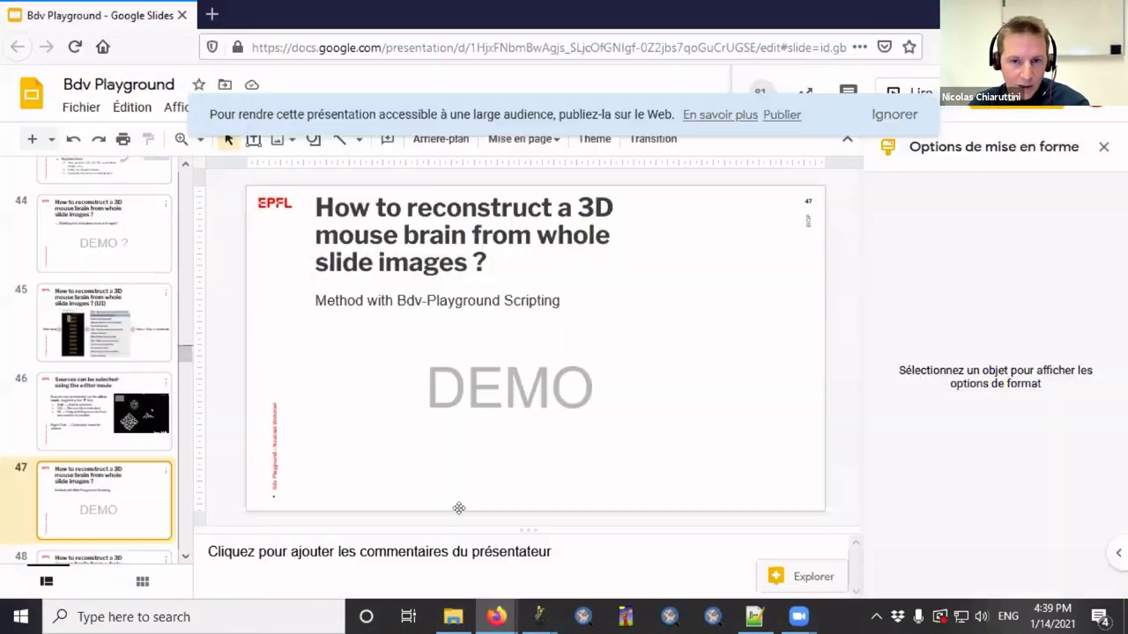
click(895, 81)
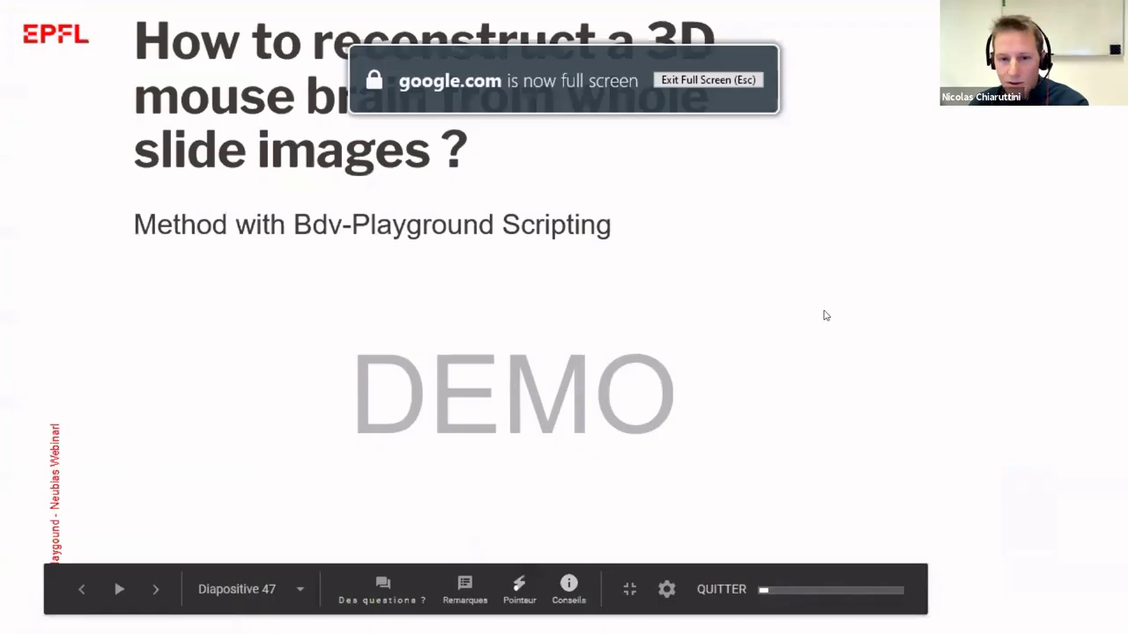
click(656, 334)
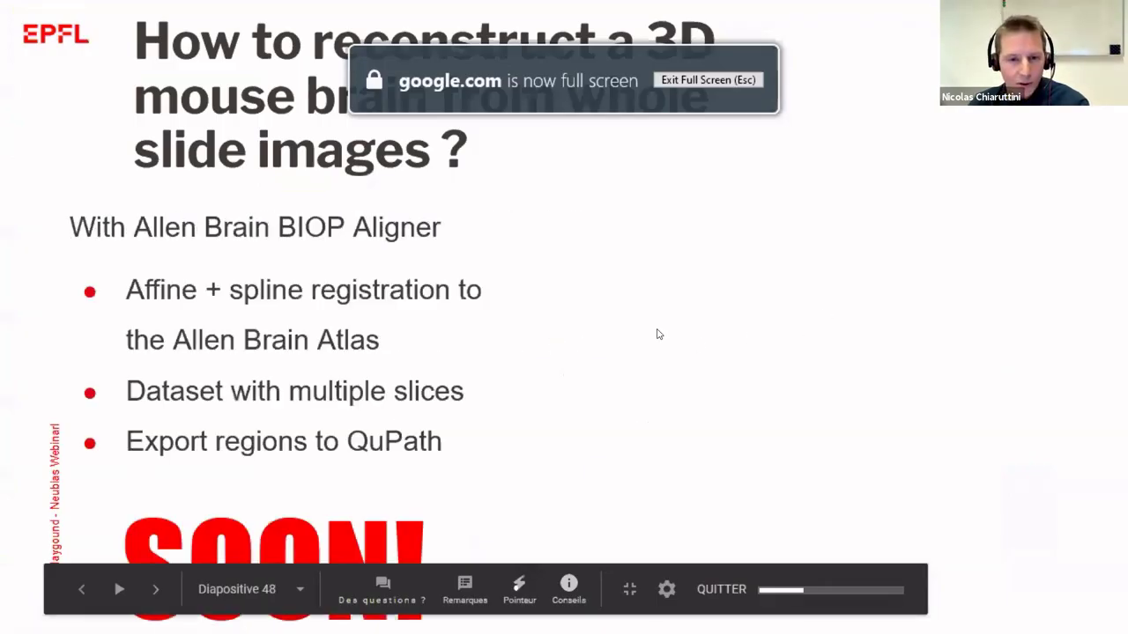
click(810, 357)
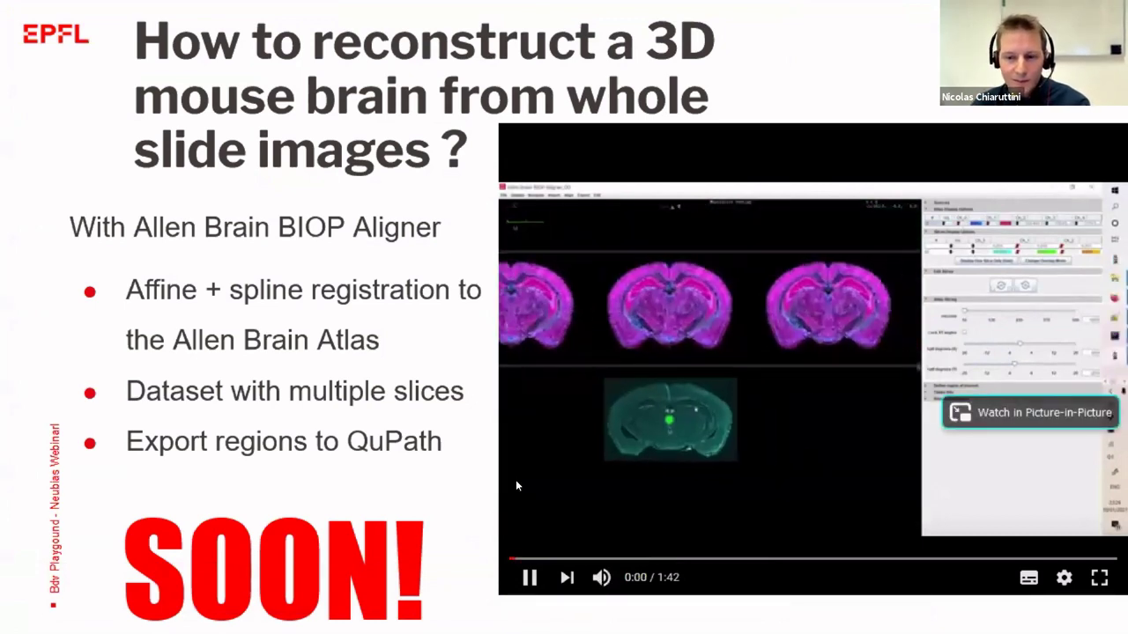
- Present the two "What to remember" slides, 49 and 50, and end the slideshow
key(Right)
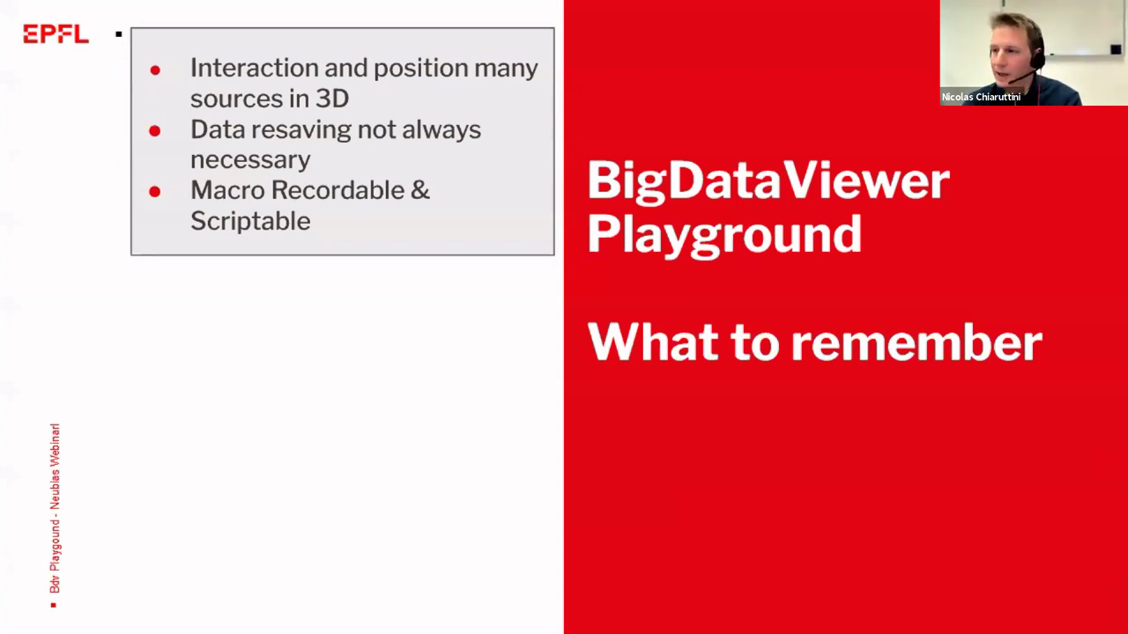
click(348, 330)
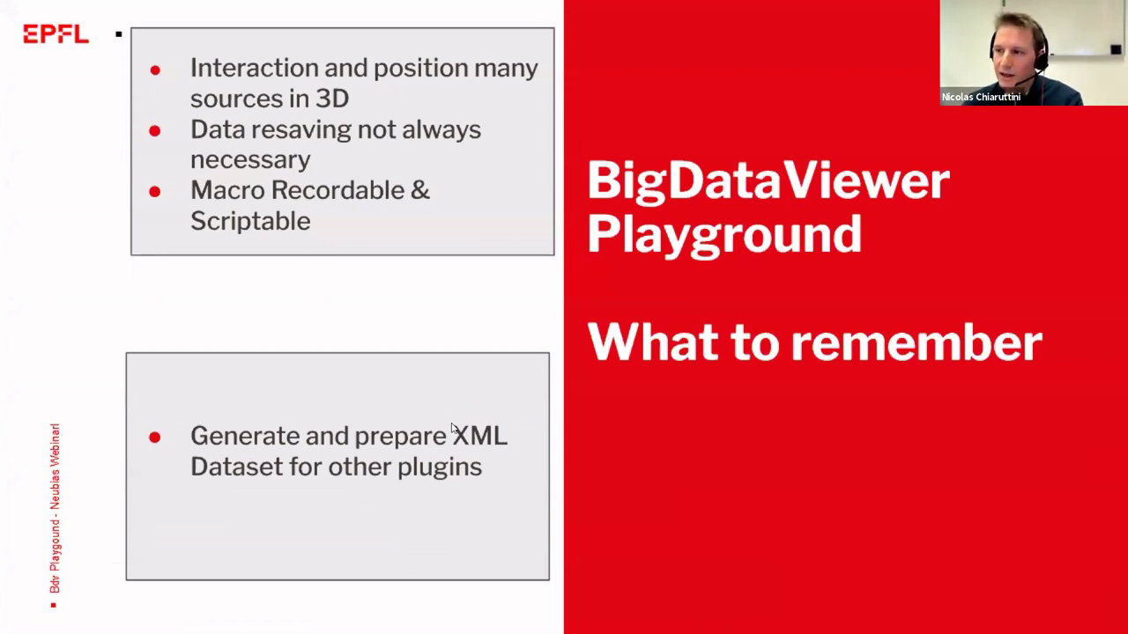
click(709, 285)
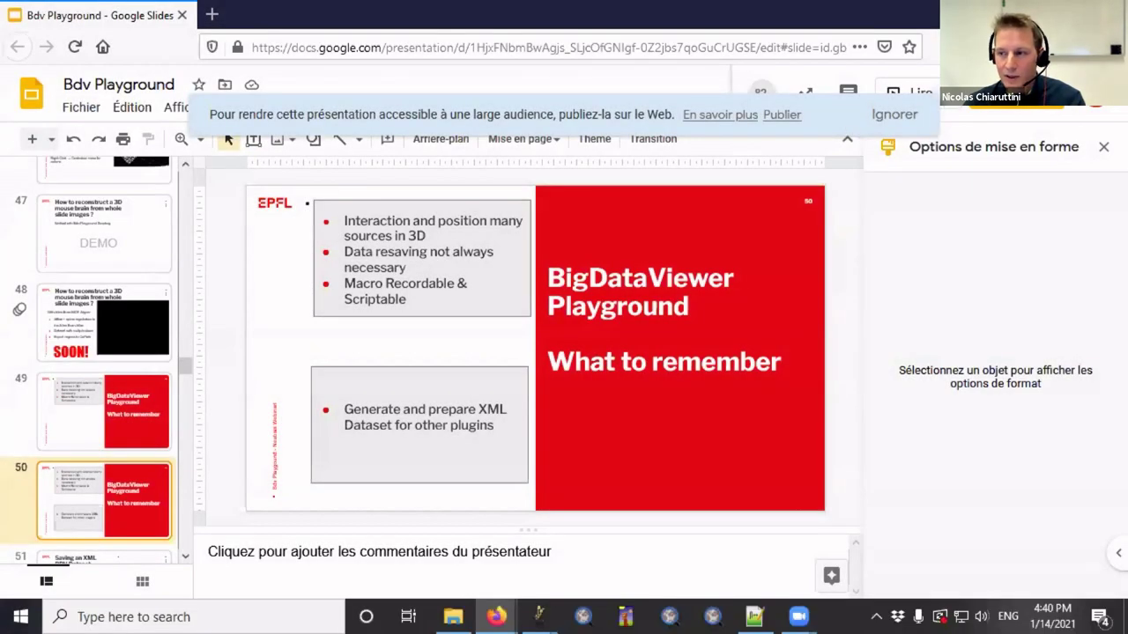
- Switch back to Fiji, search its commands for "bridge" and run Open [BioFormats Bdv Bridge (Basic)]
key(alt+Tab)
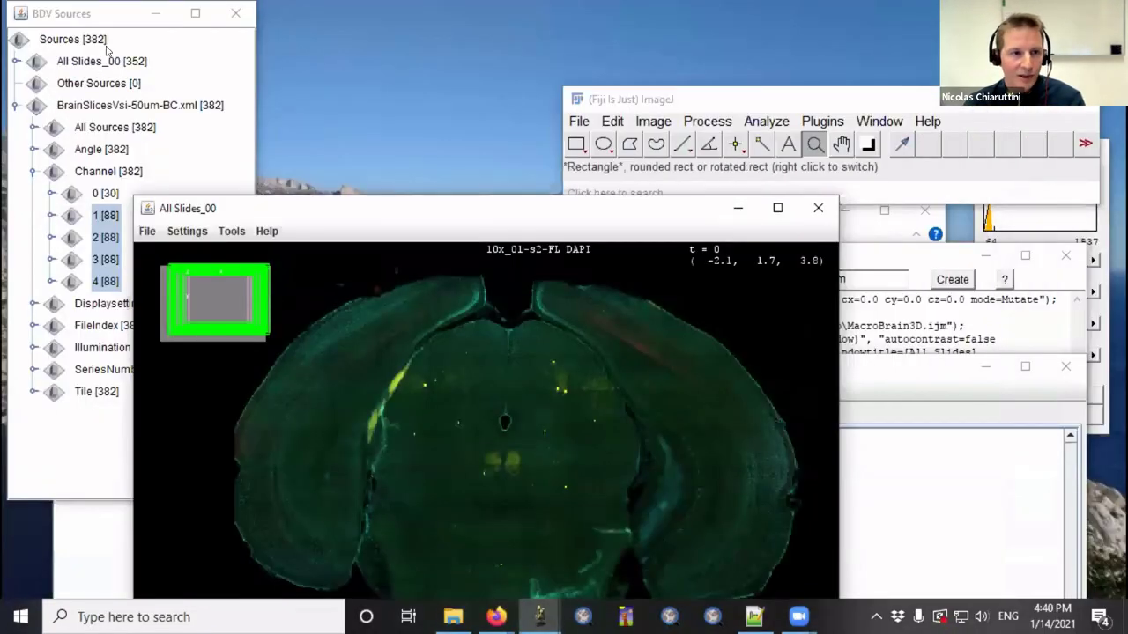
drag(807, 187, 784, 138)
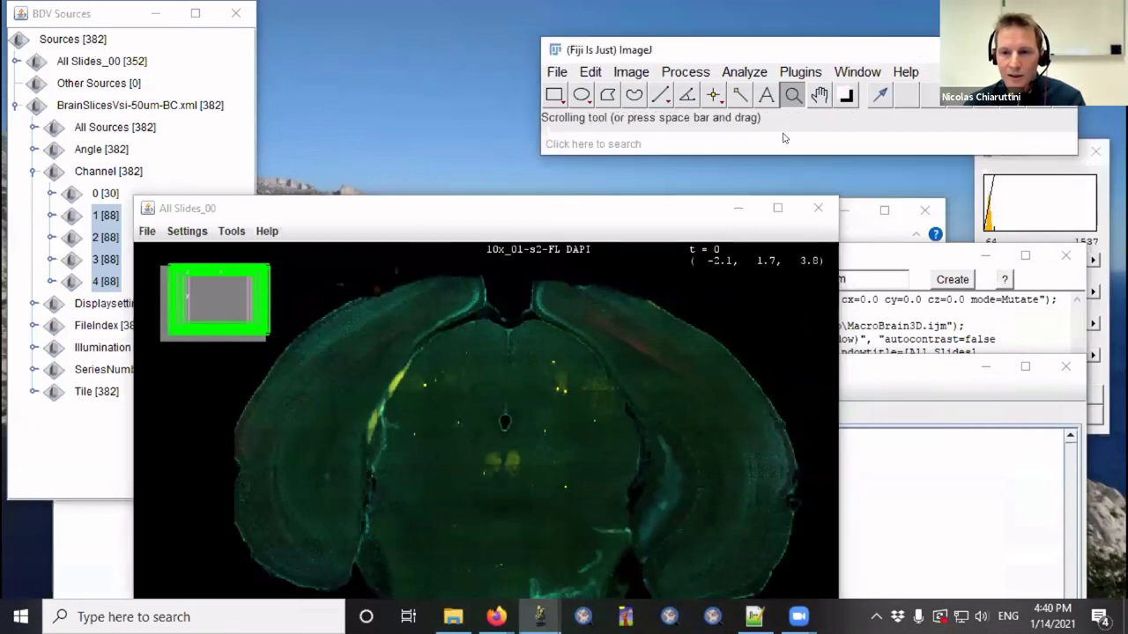
click(774, 136)
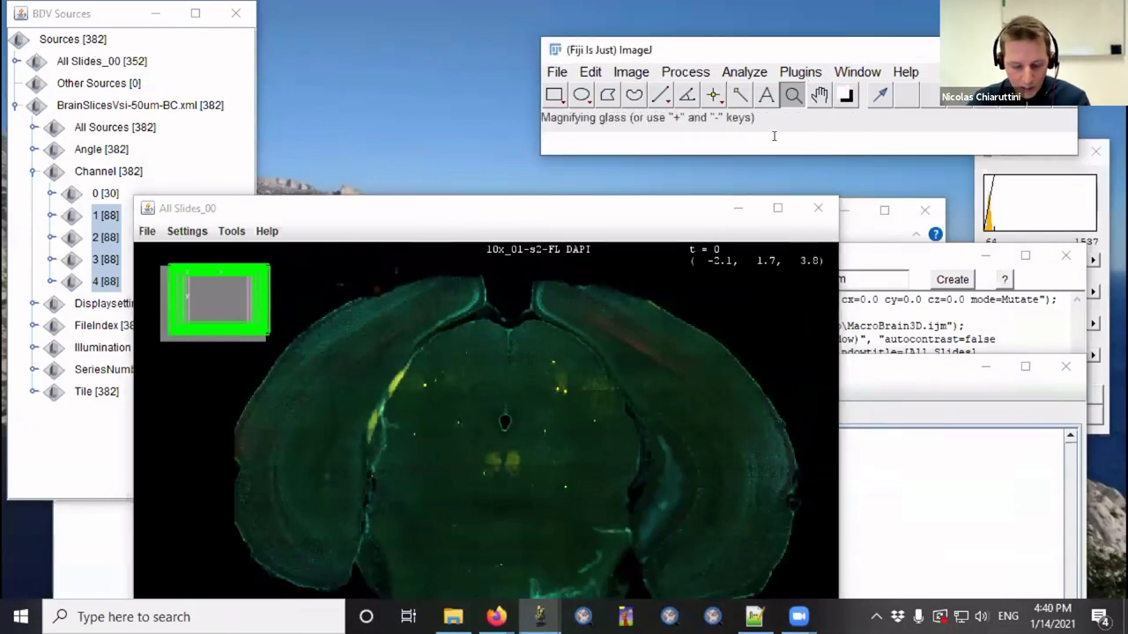
text(bridge)
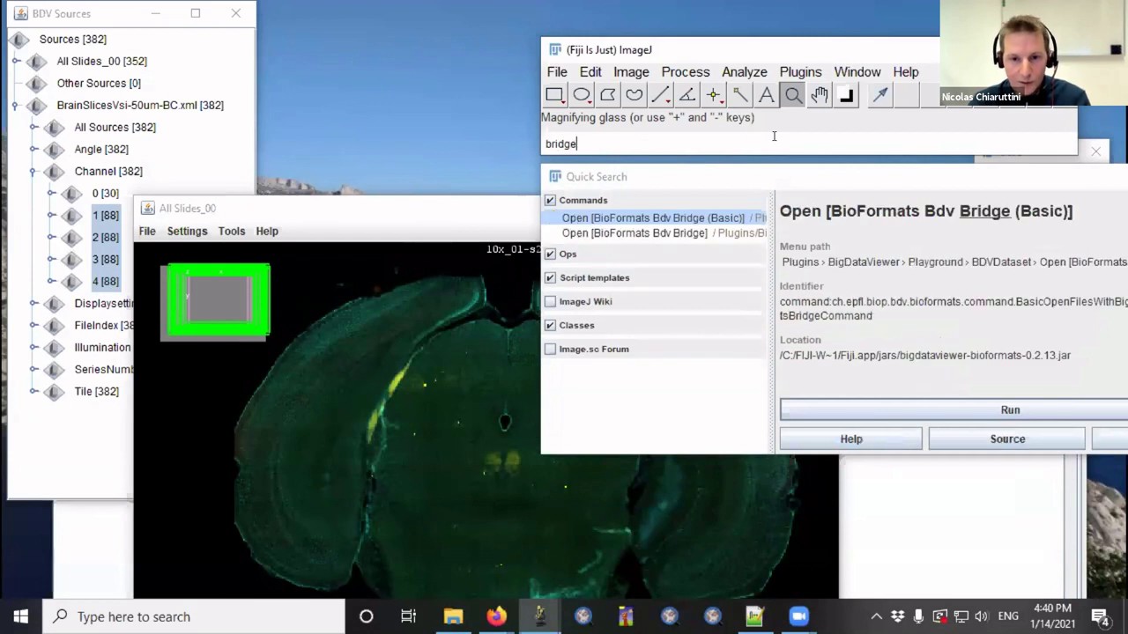
click(630, 233)
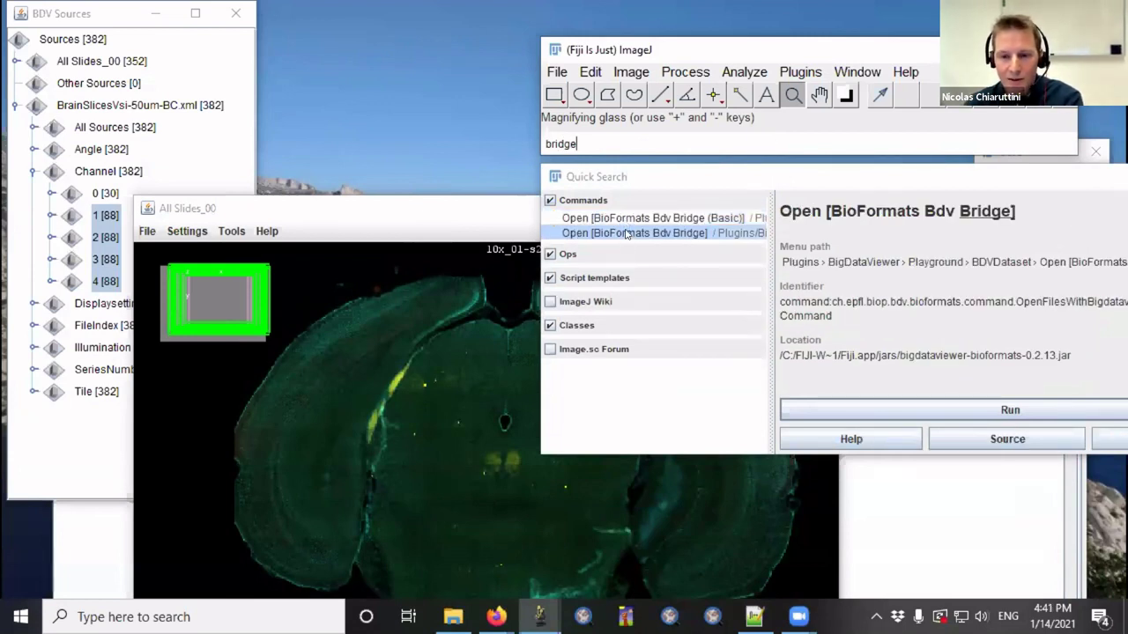
click(653, 220)
click(877, 413)
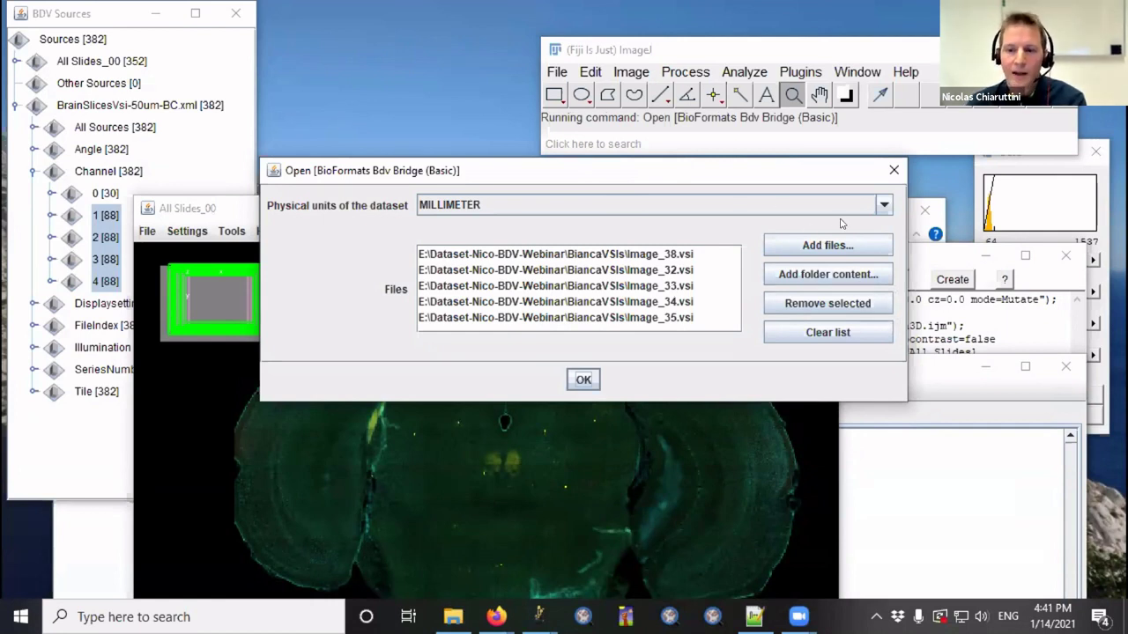
- Open the listed VSI slide files, including Image_32 to Image_35 and Image_38, with MILLIMETER as the dataset's physical unit
click(880, 206)
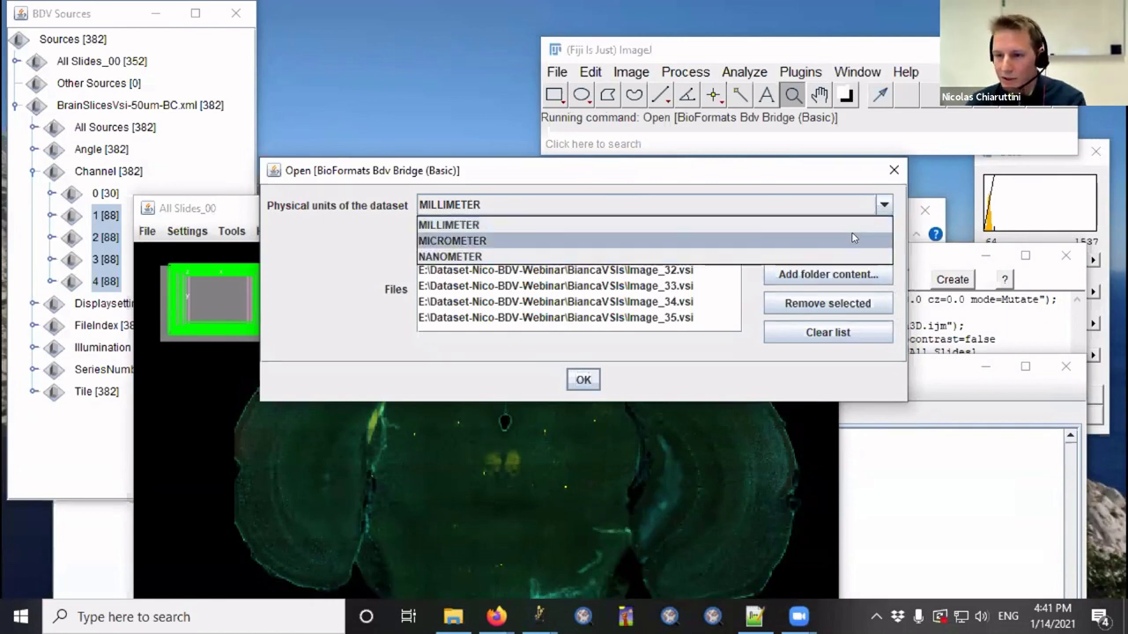
click(883, 206)
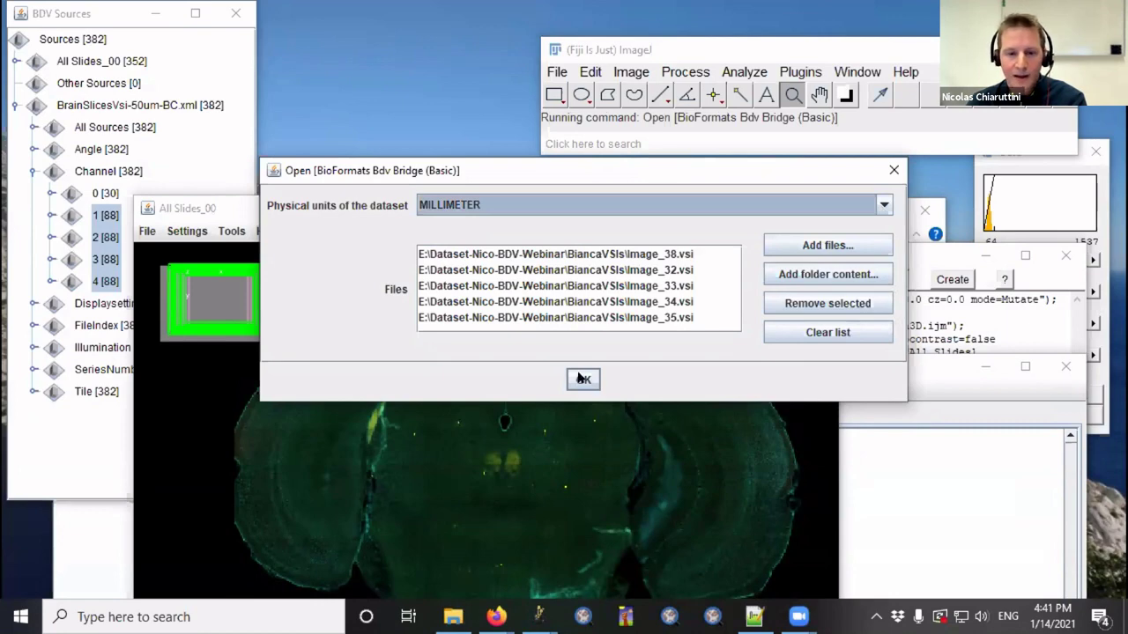
click(582, 379)
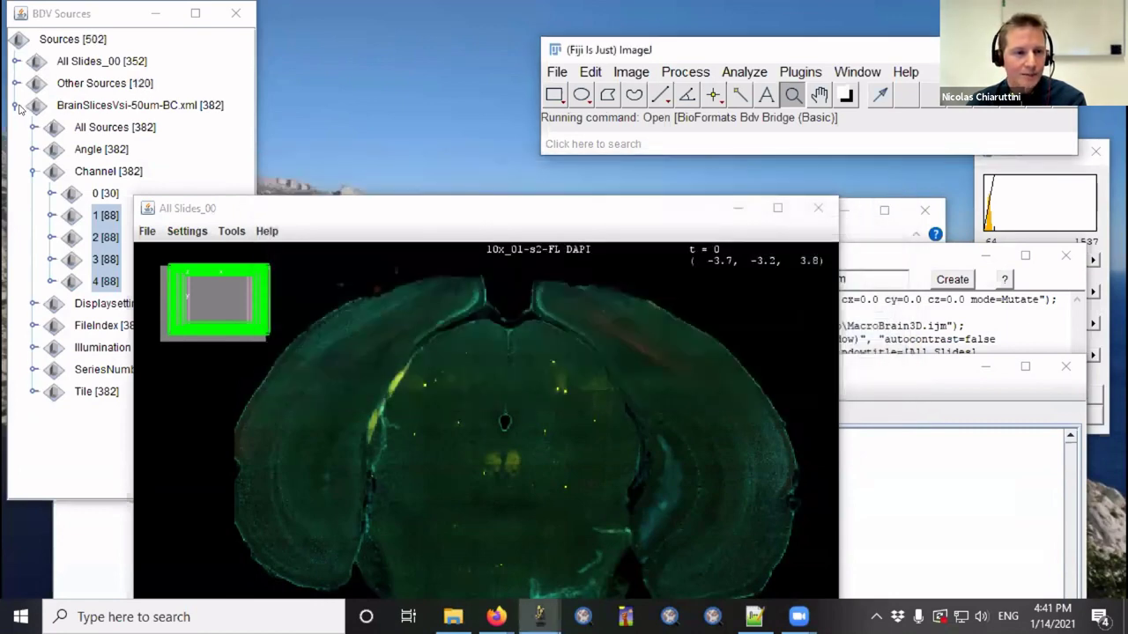
- Collapse BrainSlicesVsi-50um-BC.xml in the BDV Sources tree, select the SpimData 1 dataset, and reposition the BDV Sources window
click(18, 106)
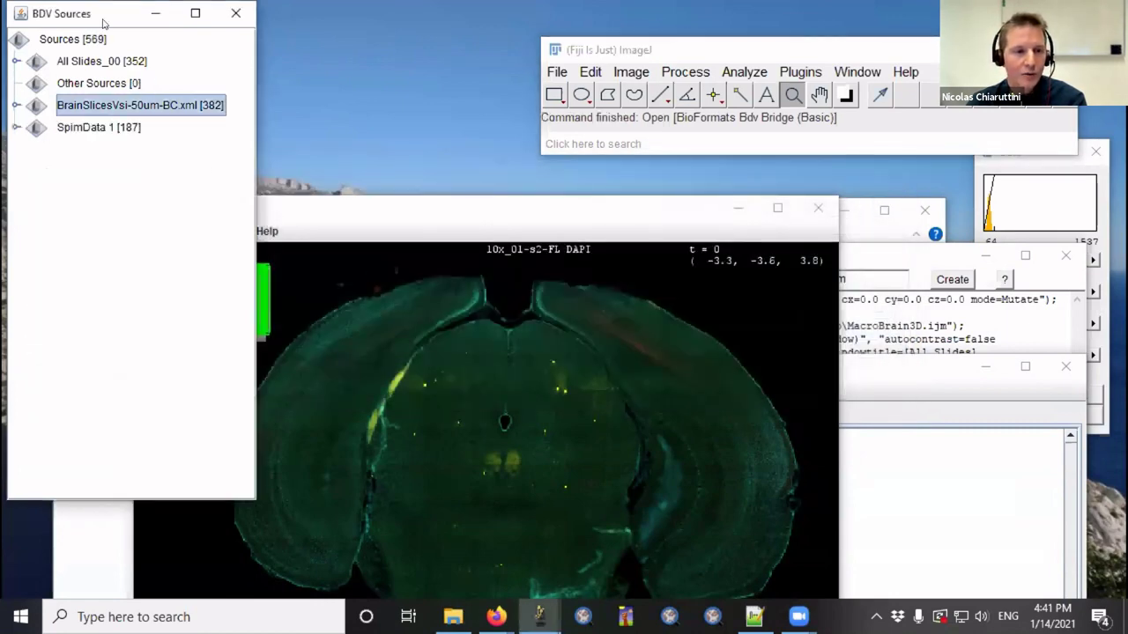
drag(103, 20, 174, 31)
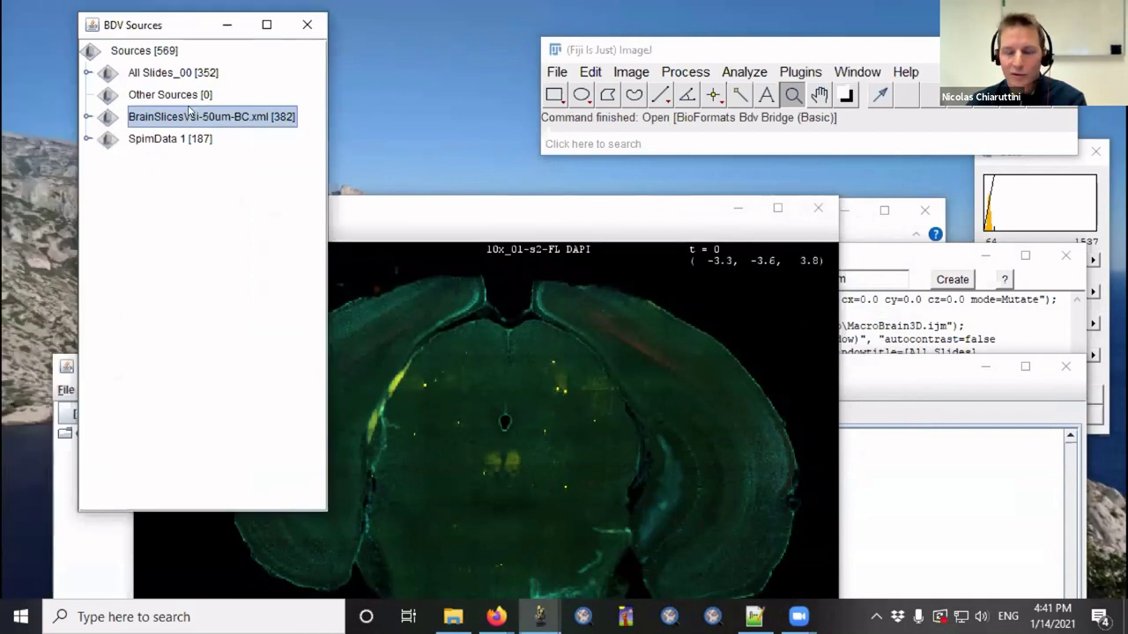
click(157, 144)
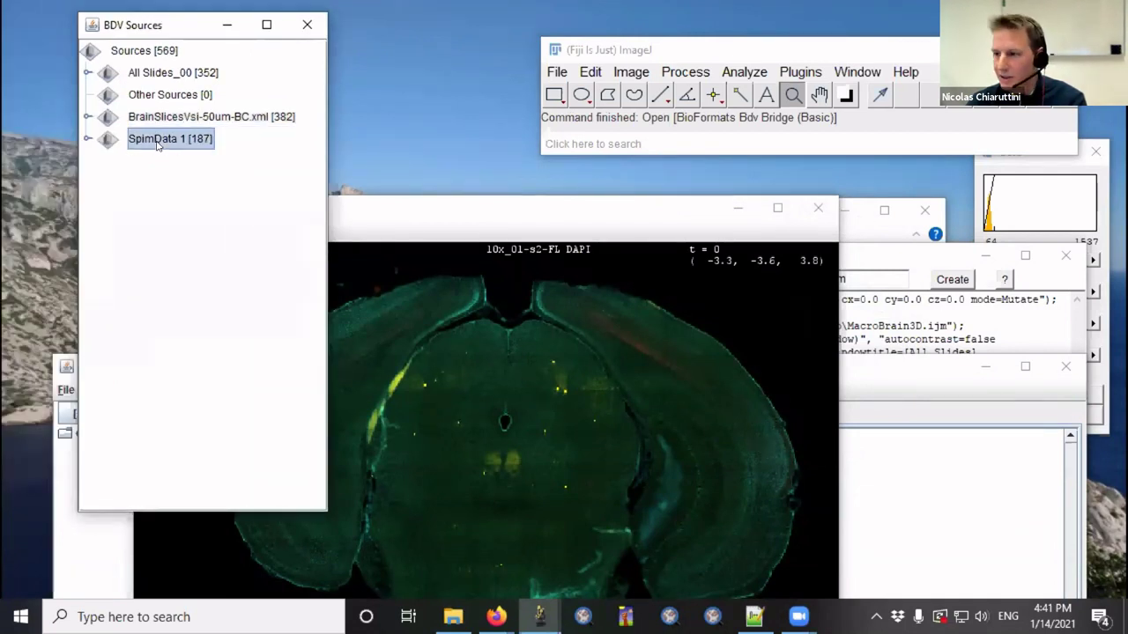
drag(160, 34, 96, 67)
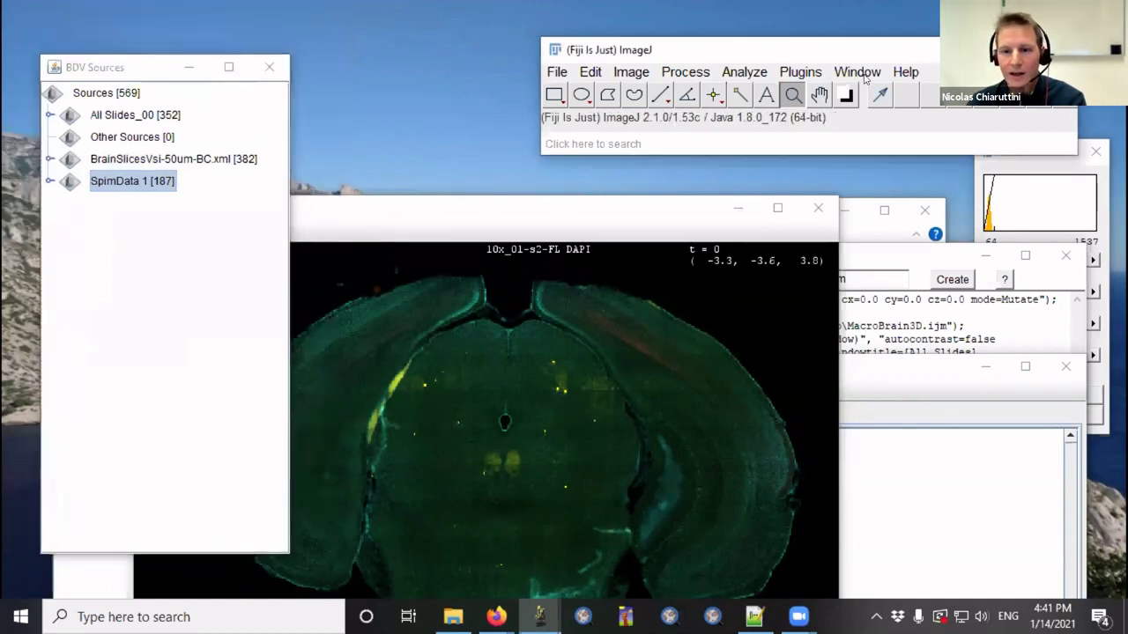
- Save the SpimData 1 sources with Save BDVDataset to the output file DemoNeubiasLove.xml
drag(805, 50, 710, 88)
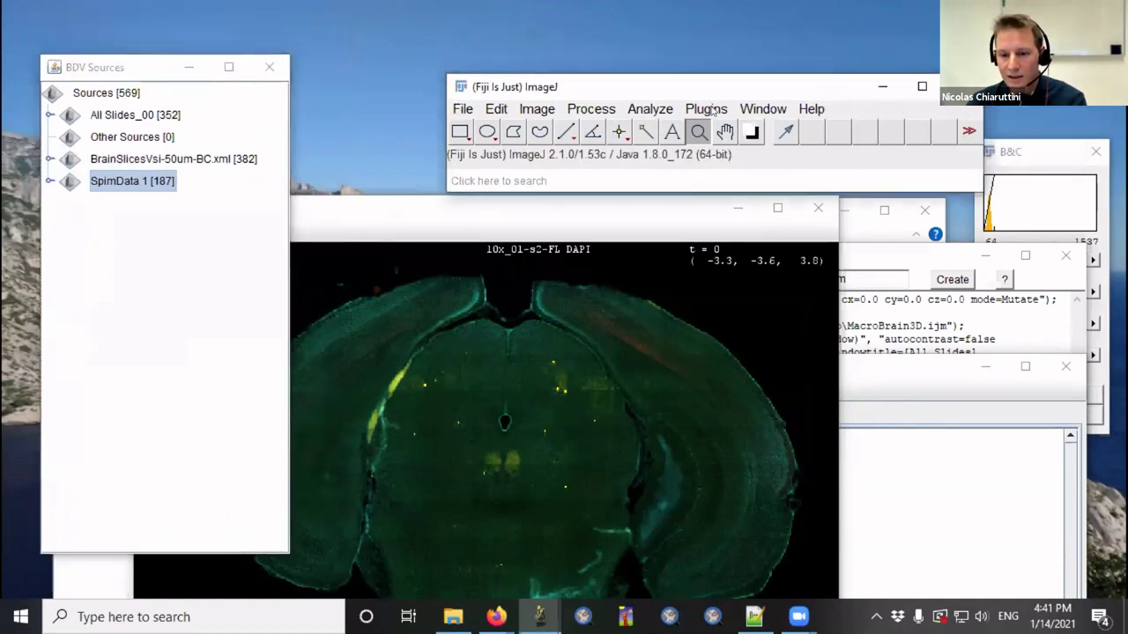
click(711, 108)
mouse_move(775, 330)
mouse_move(529, 330)
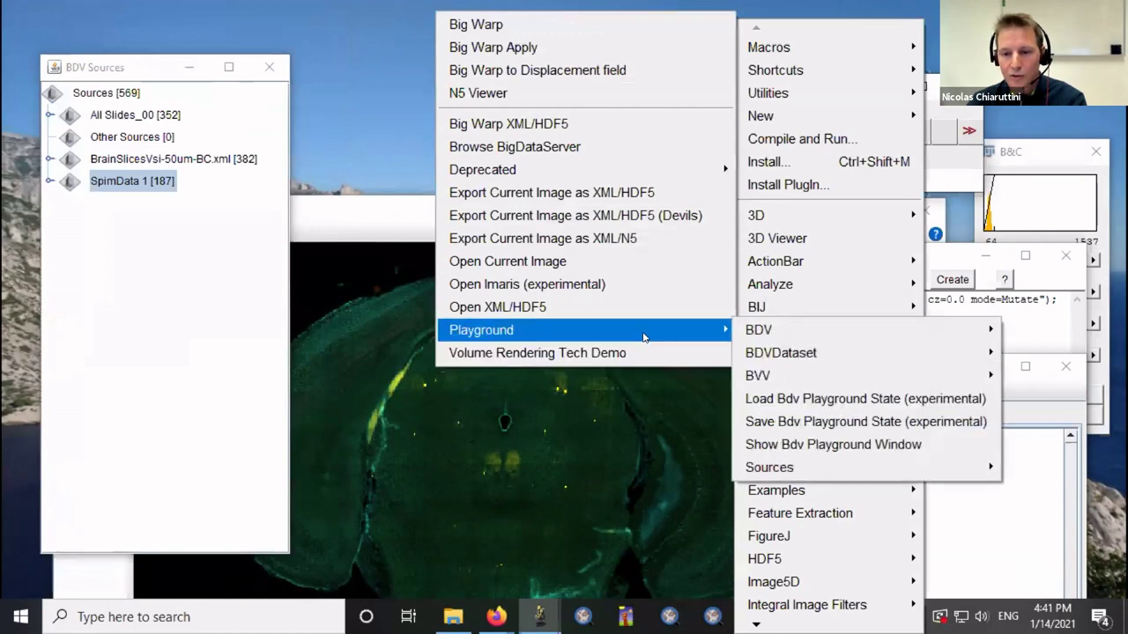
mouse_move(789, 352)
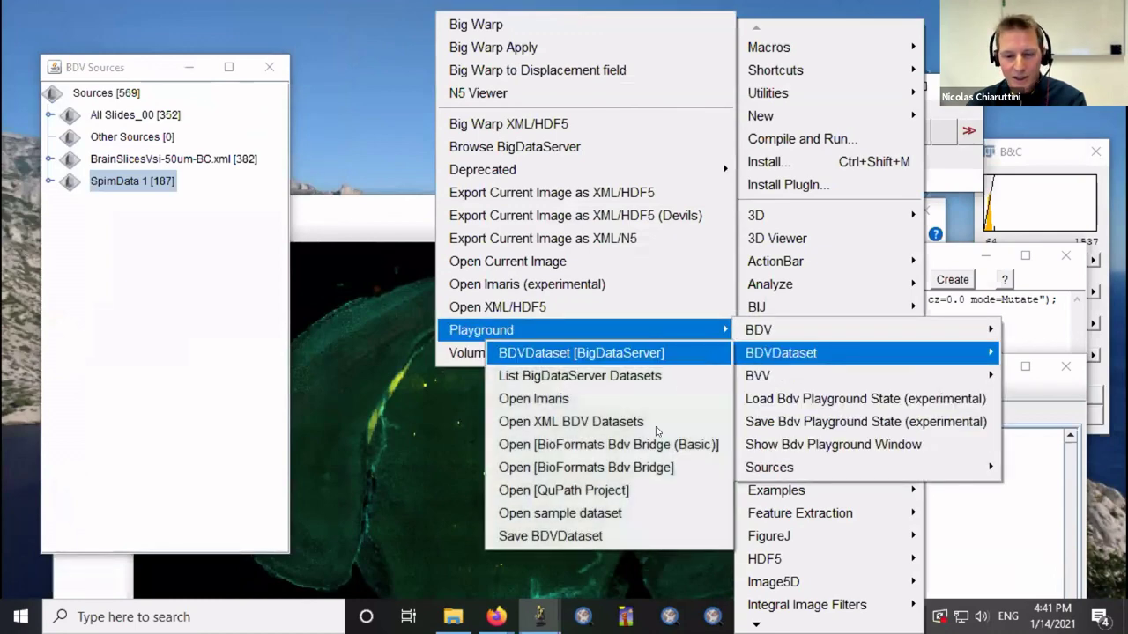
click(629, 525)
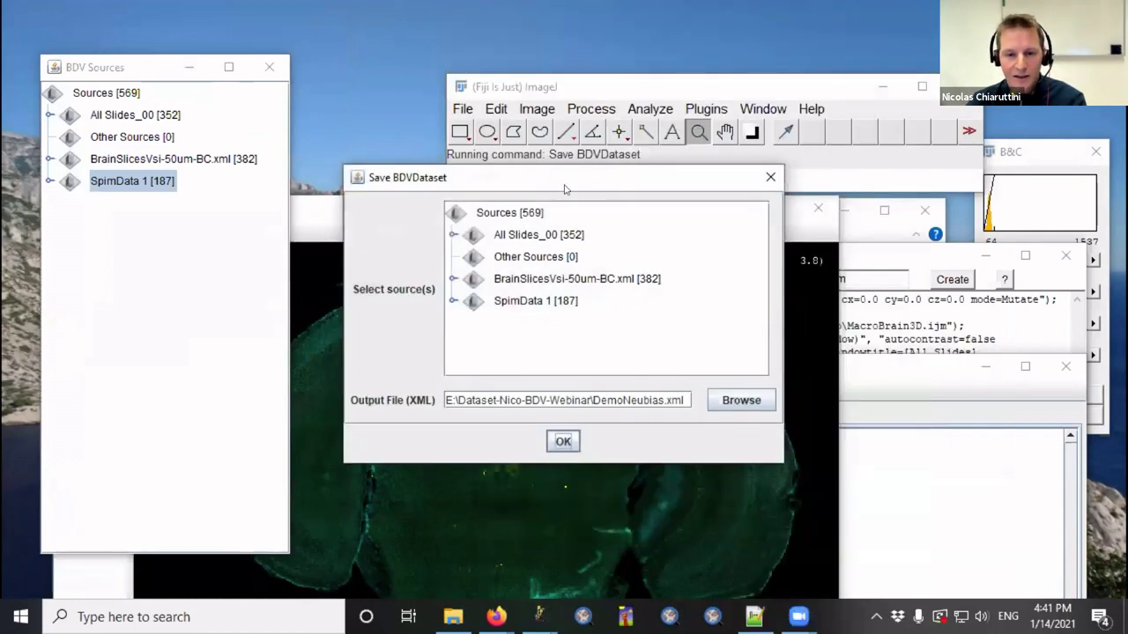
click(524, 301)
click(605, 398)
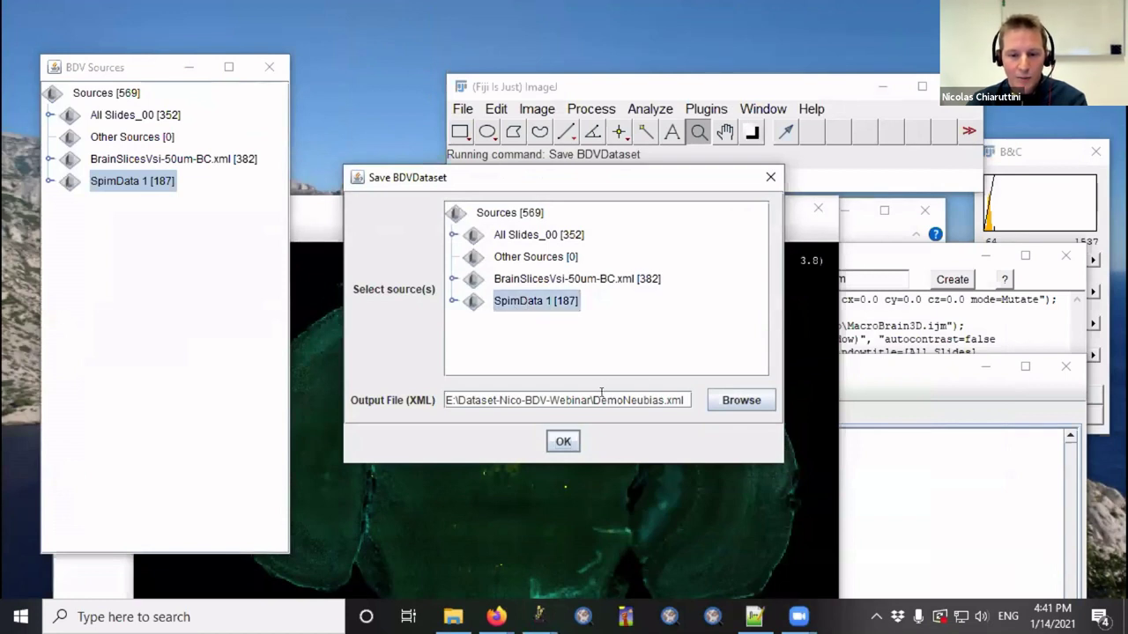
click(658, 399)
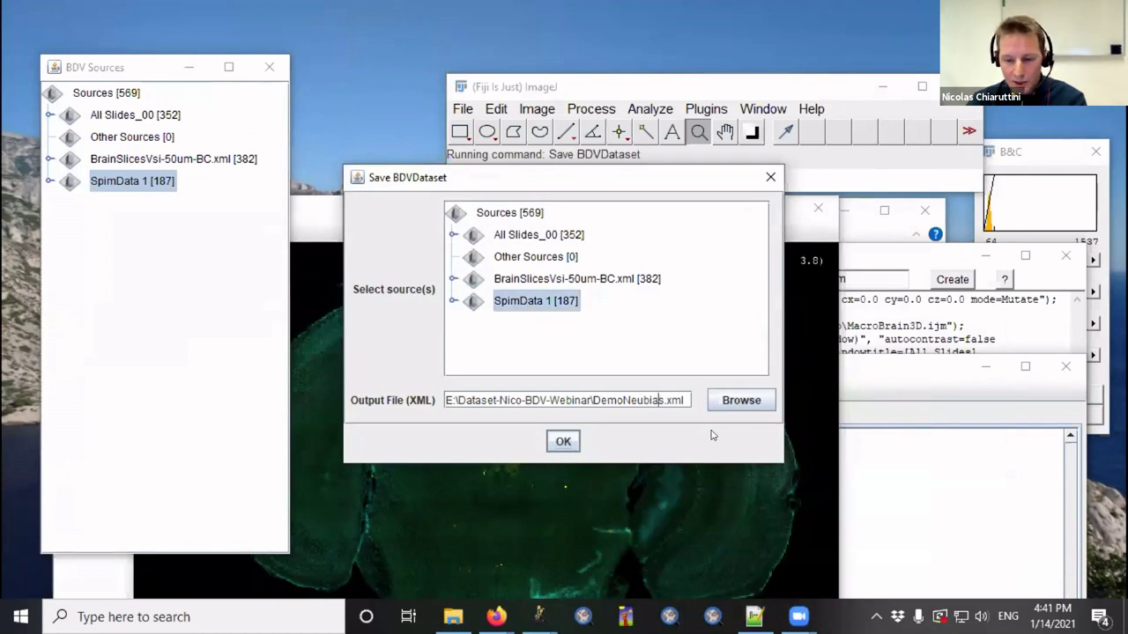
text(Love)
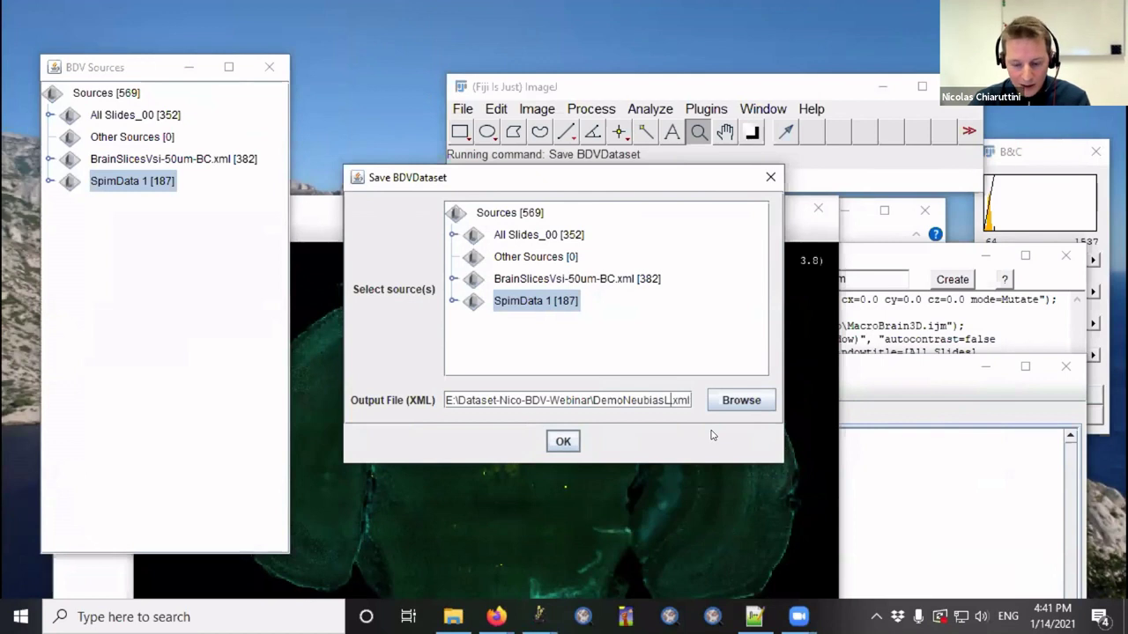
click(561, 443)
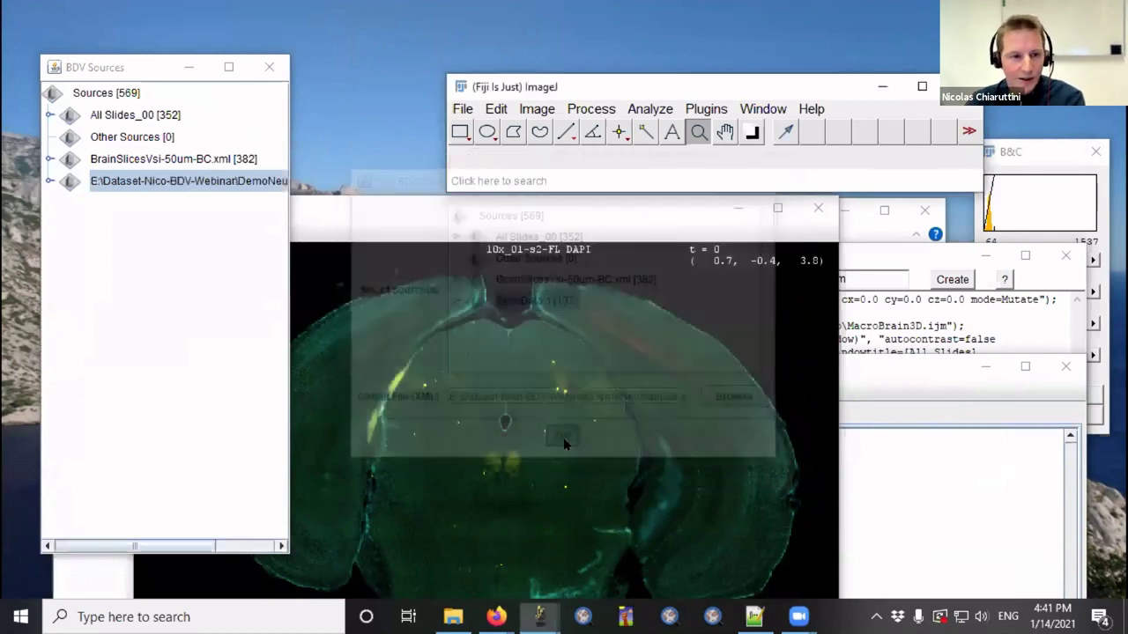
- Widen the BDV Sources window to fit the full path of the DemoNeubiasLive.xml dataset
drag(282, 205, 469, 206)
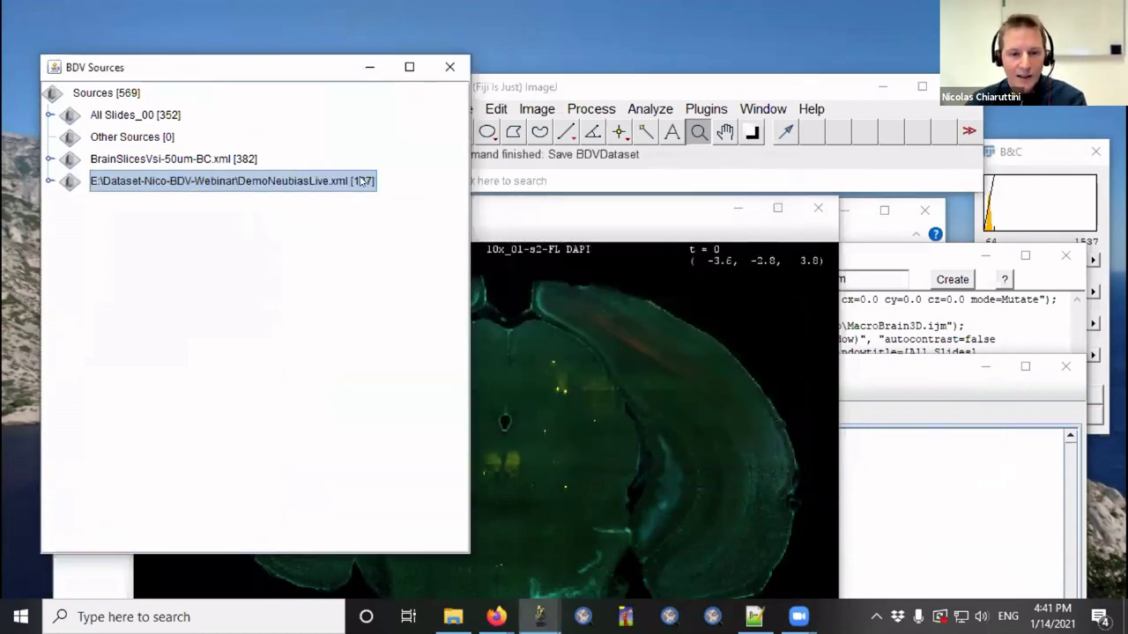
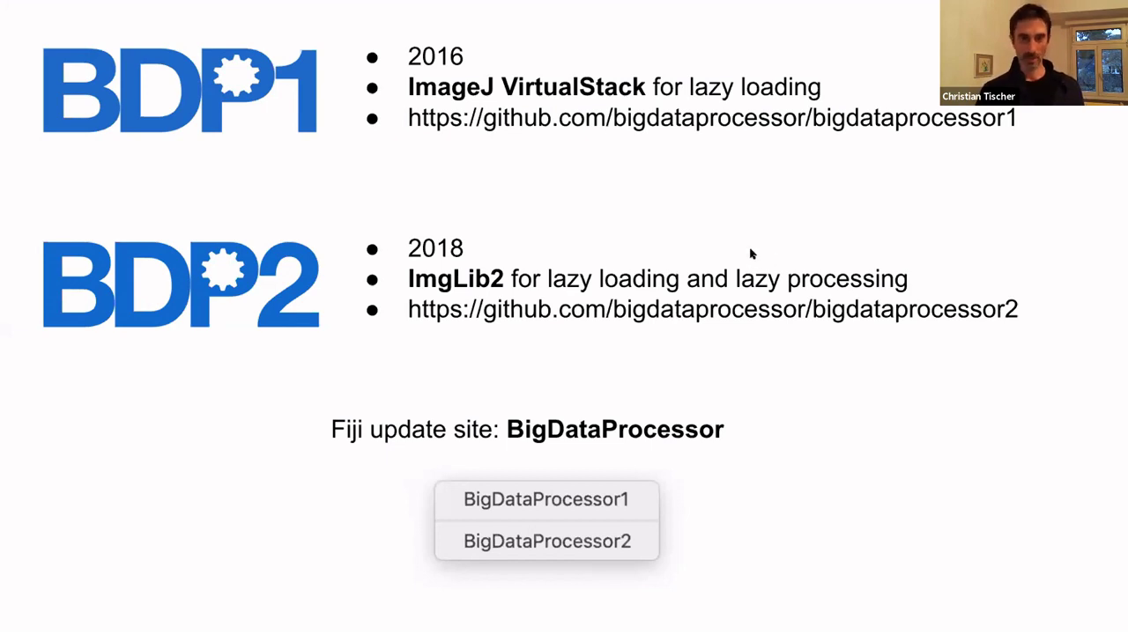
key(Right)
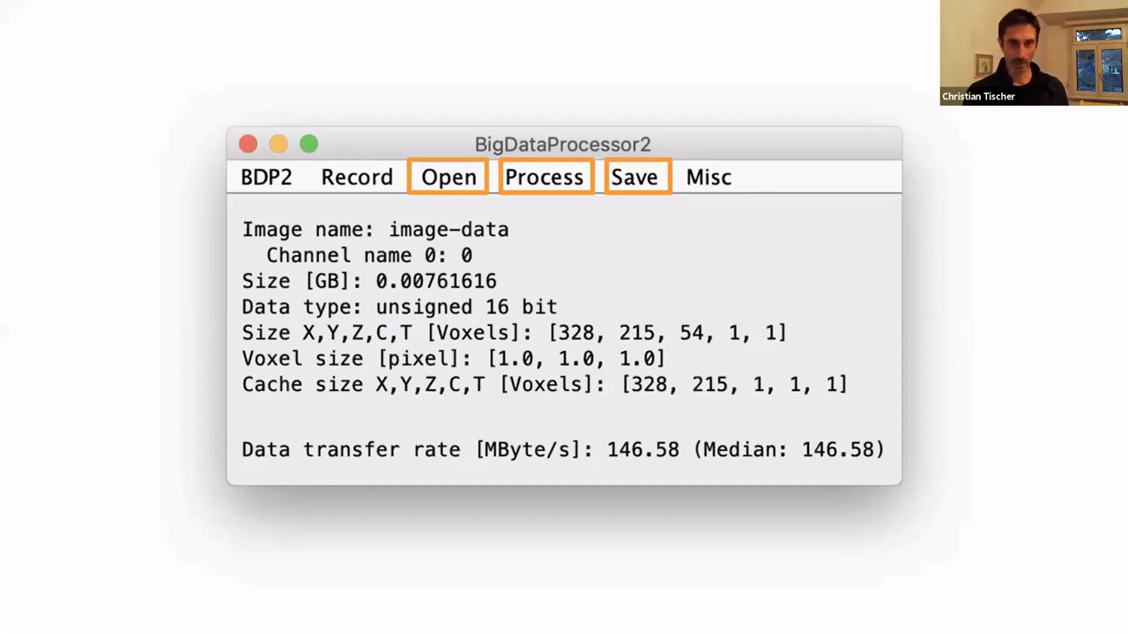
key(Right)
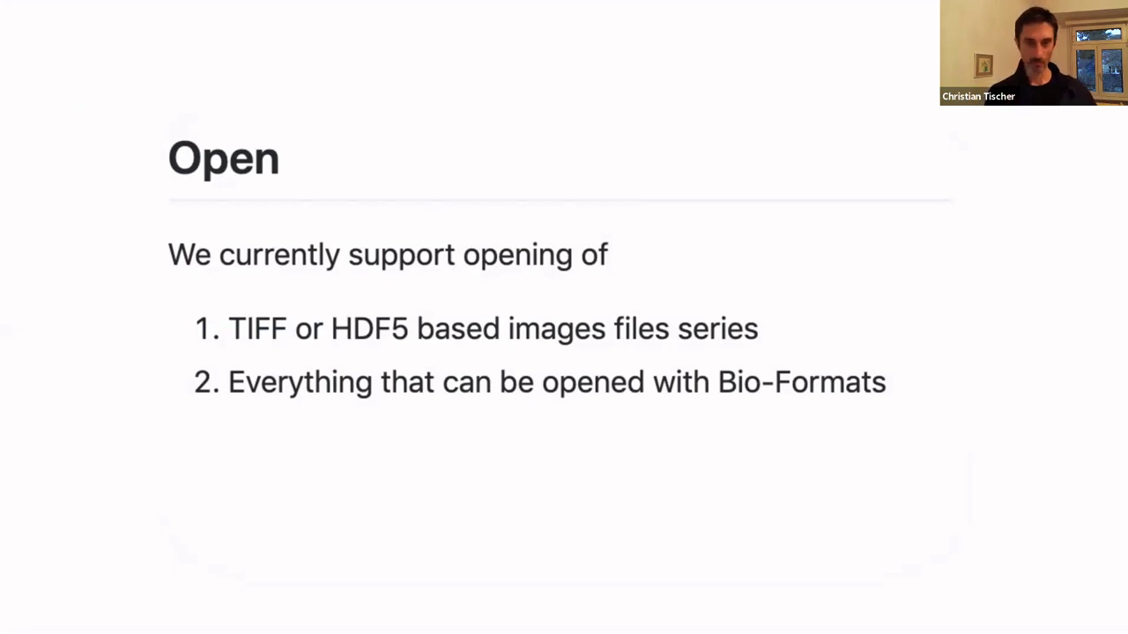
key(Right)
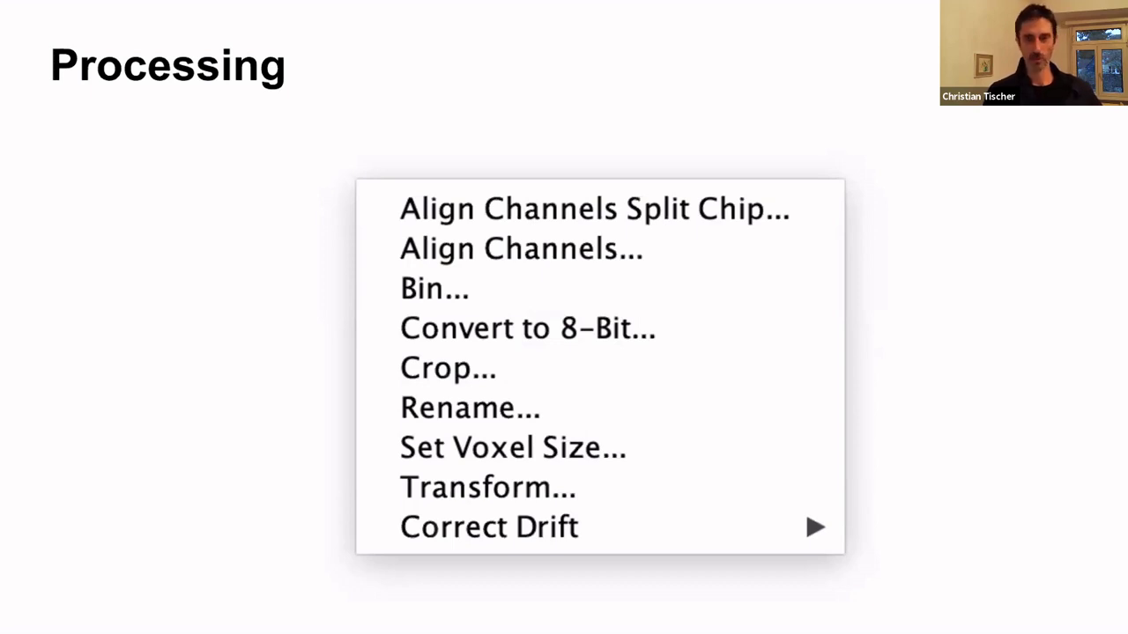
key(Right)
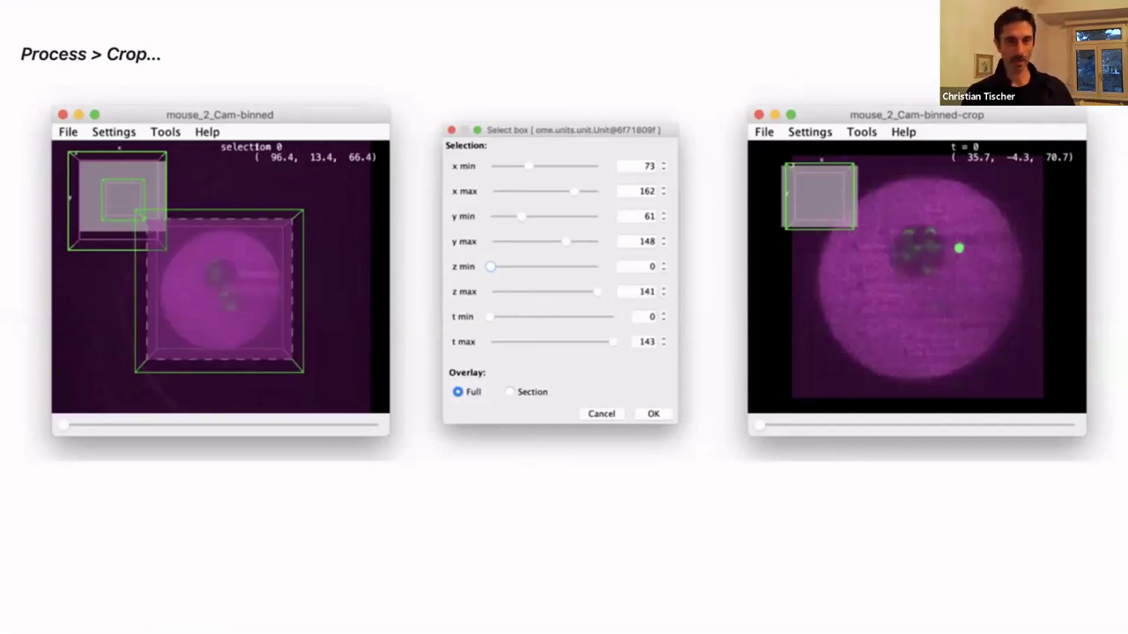
key(Right)
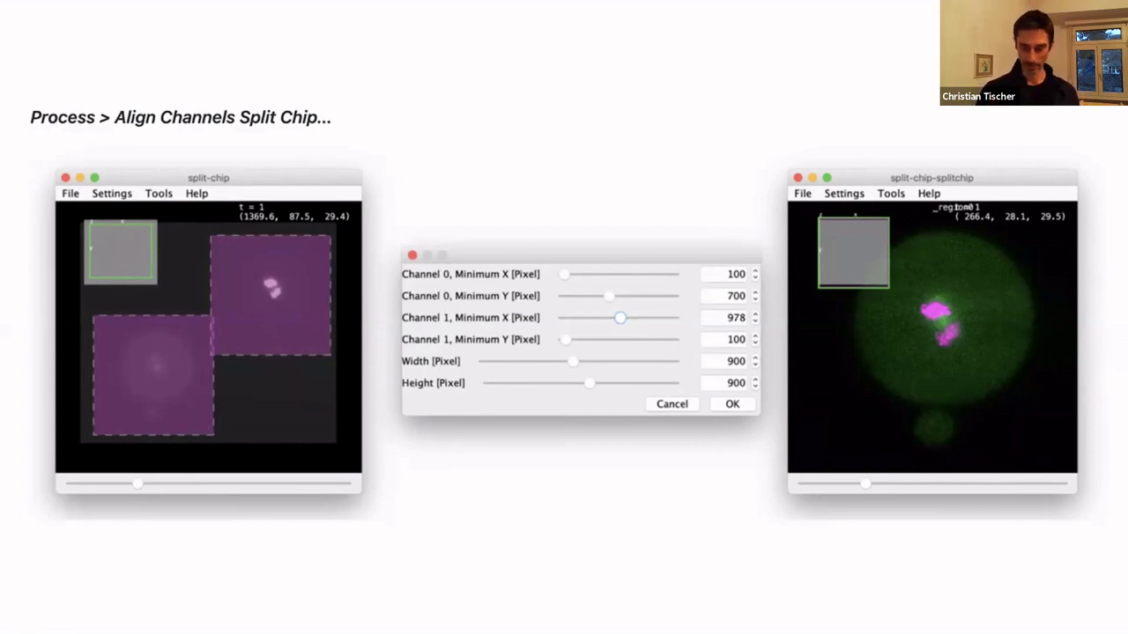
key(Right)
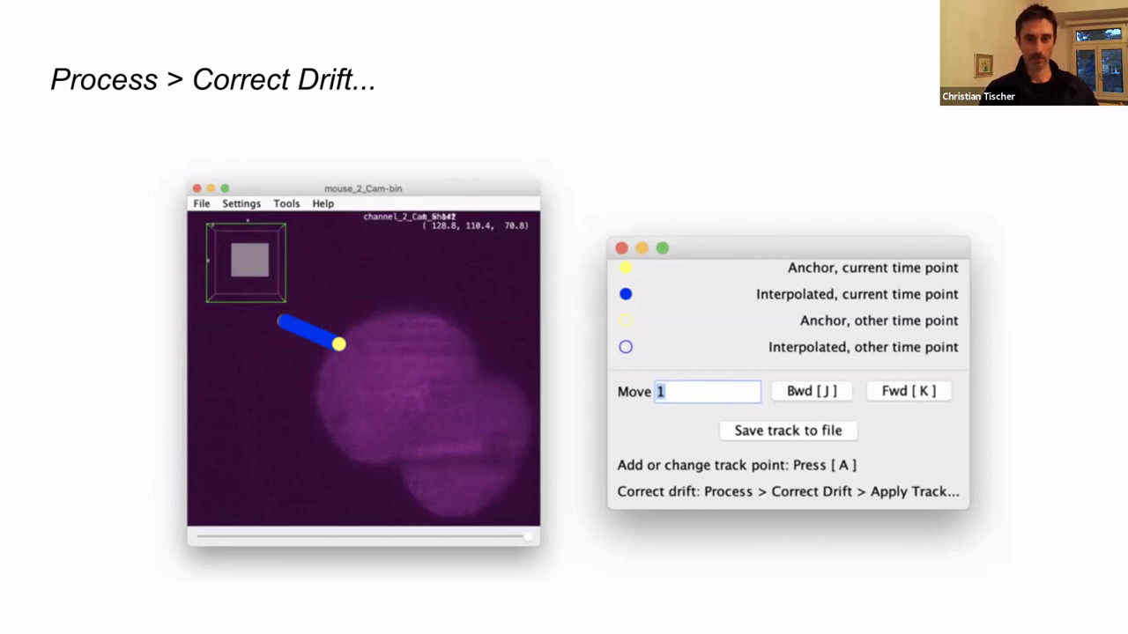
key(Right)
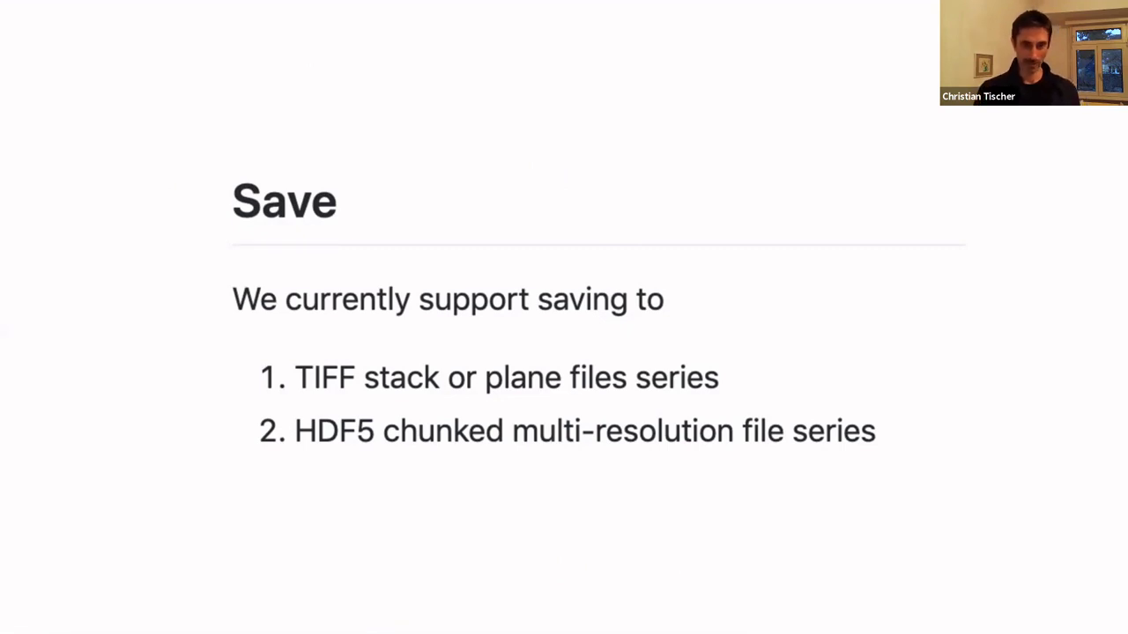
- Exit the BigDataProcessor2 slideshow, switch to Fiji and launch the BigDataProcessor2 plugin
key(Escape)
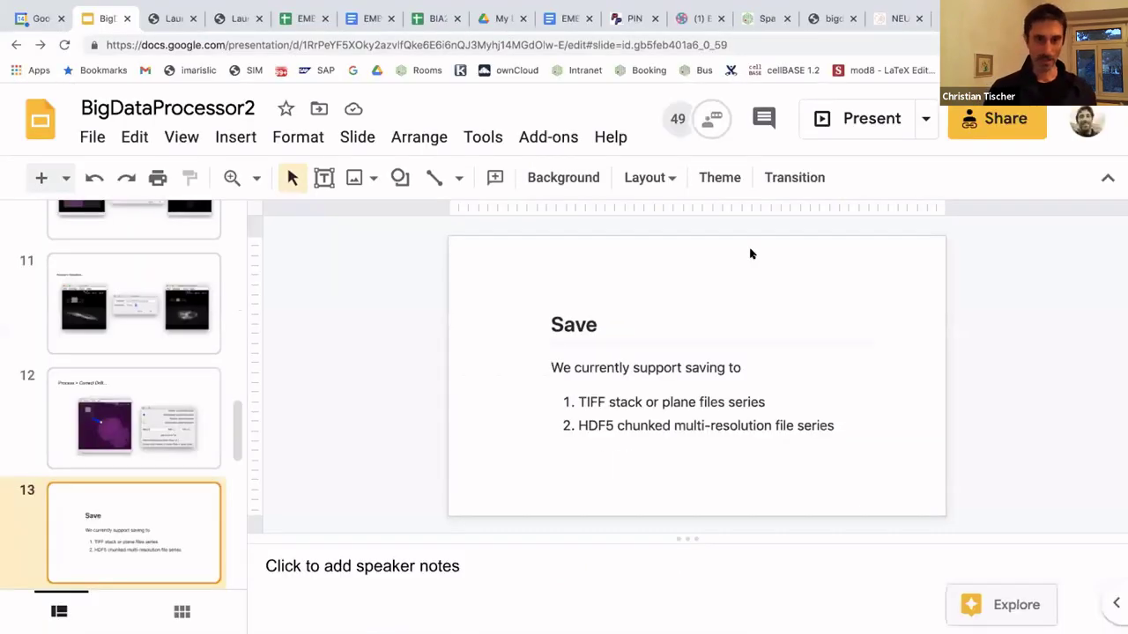
key(ctrl+Left)
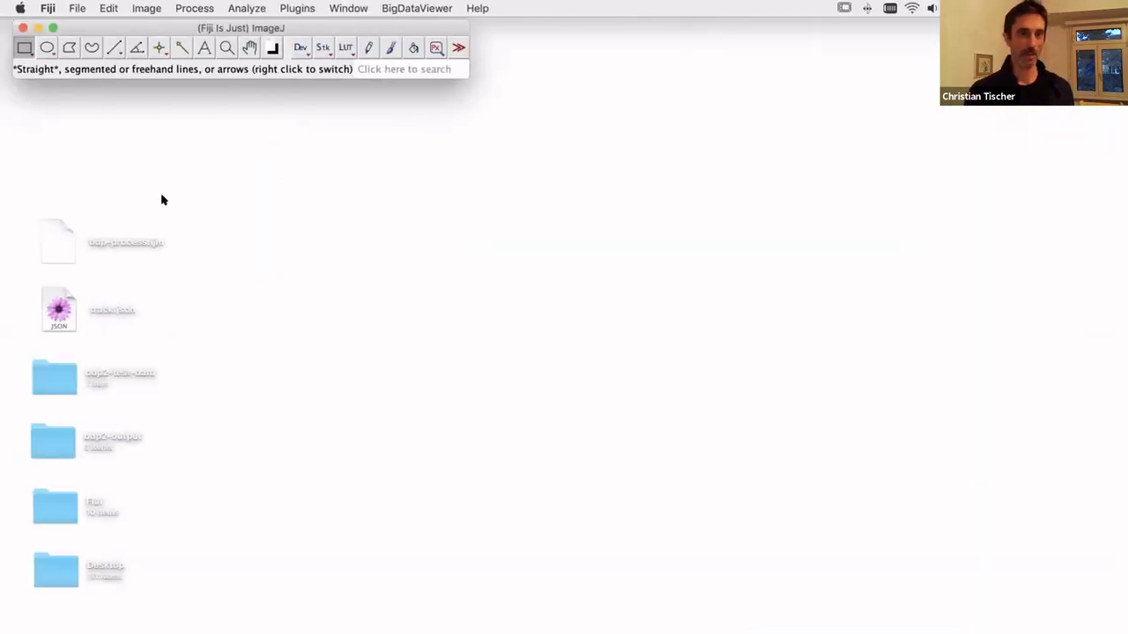
drag(255, 23, 268, 31)
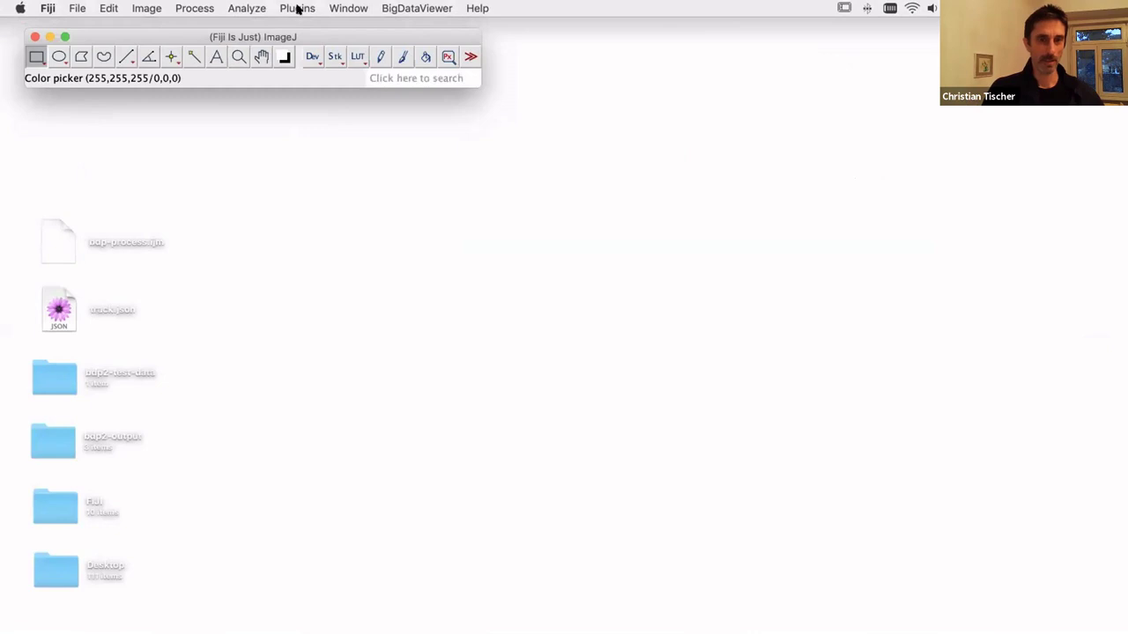
click(297, 9)
mouse_move(337, 177)
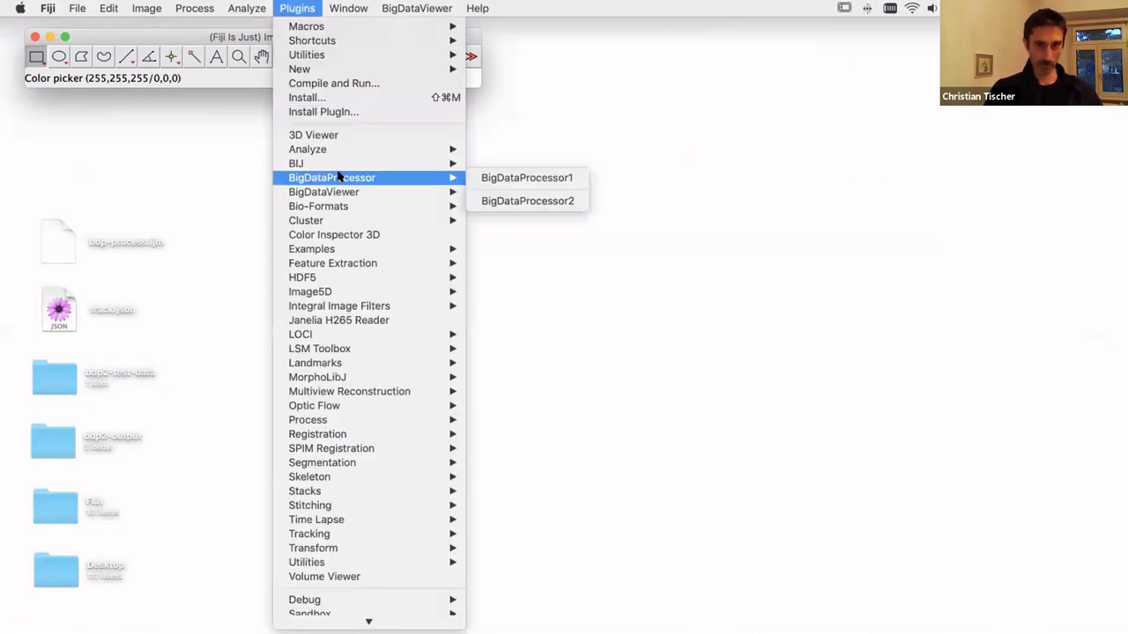
click(545, 201)
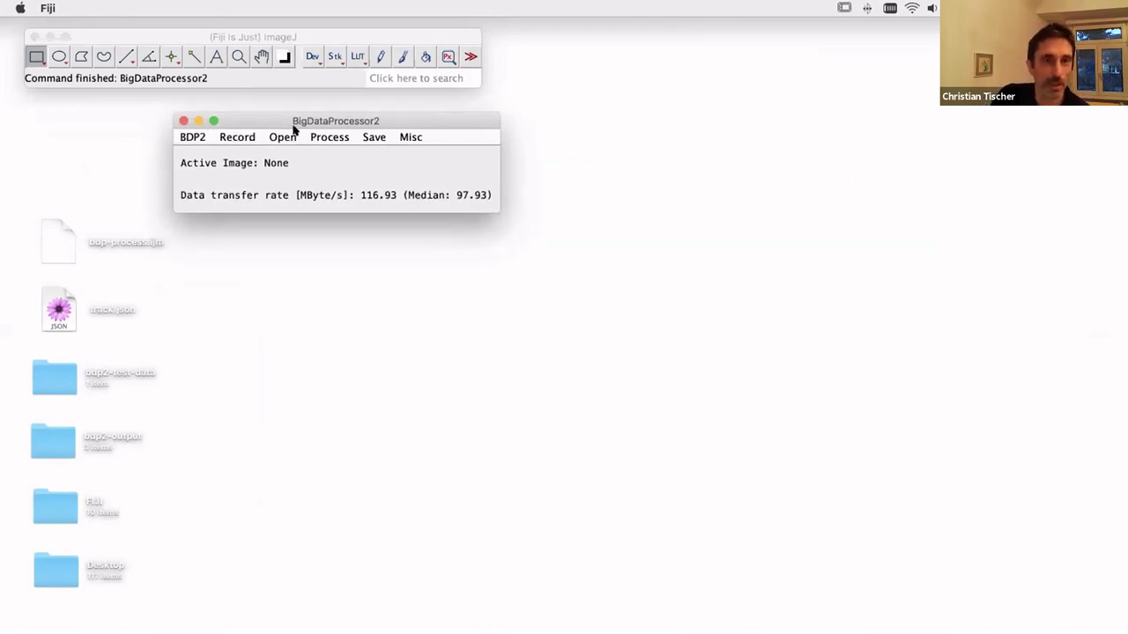
- Enable recording in BigDataProcessor2 with Macro as the recording language, and place the Recorder window below the main window
click(236, 139)
click(241, 155)
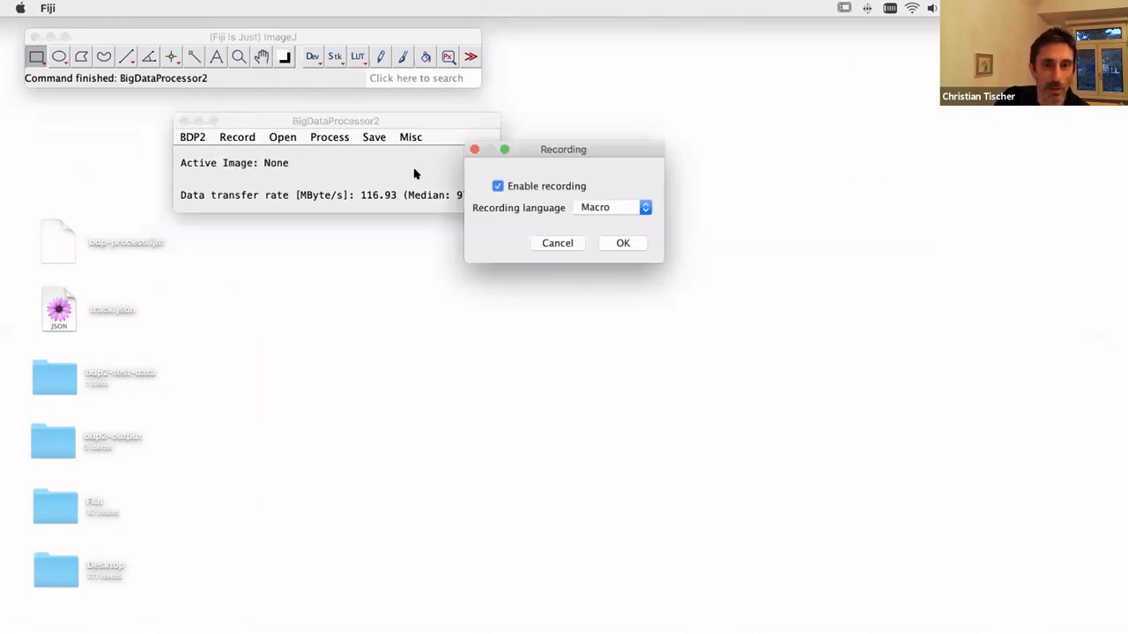
click(622, 211)
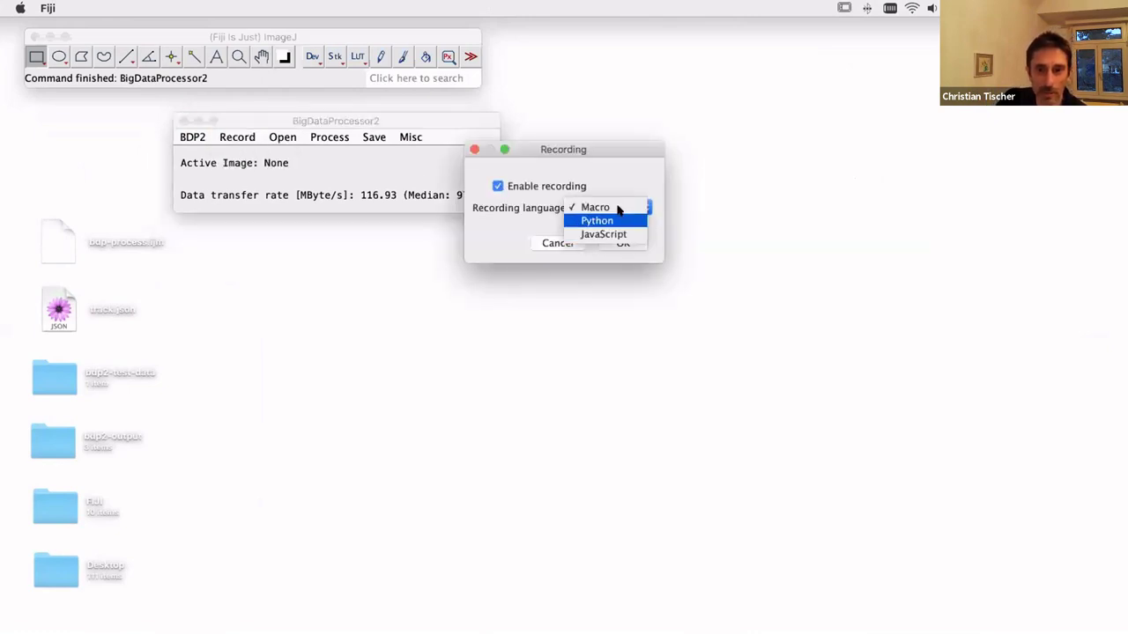
click(604, 207)
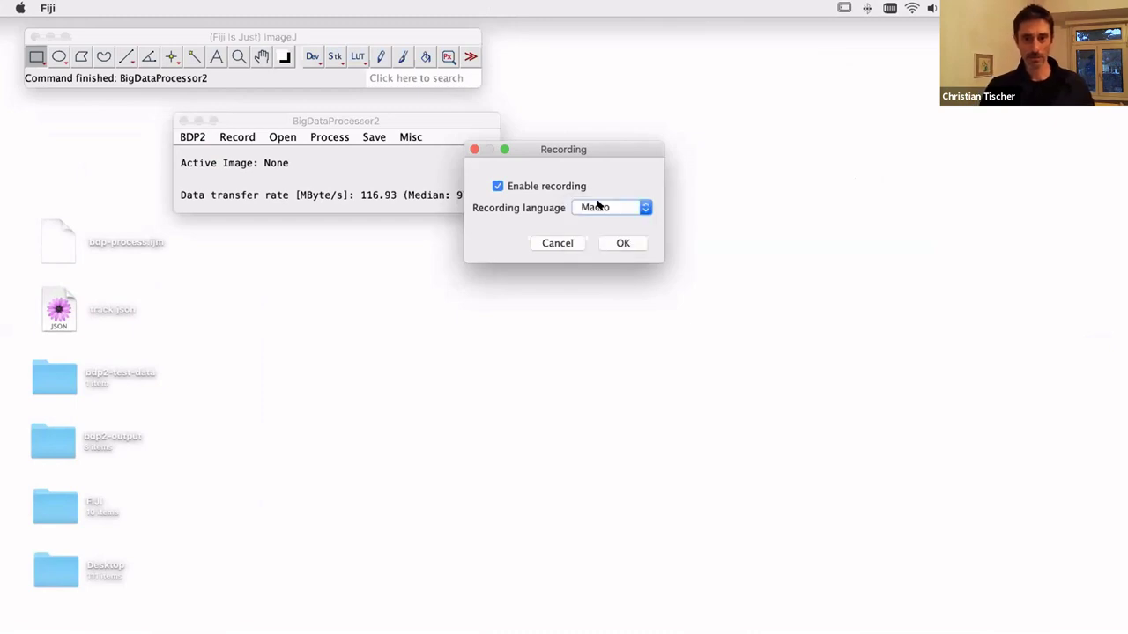
click(616, 241)
drag(547, 126, 221, 262)
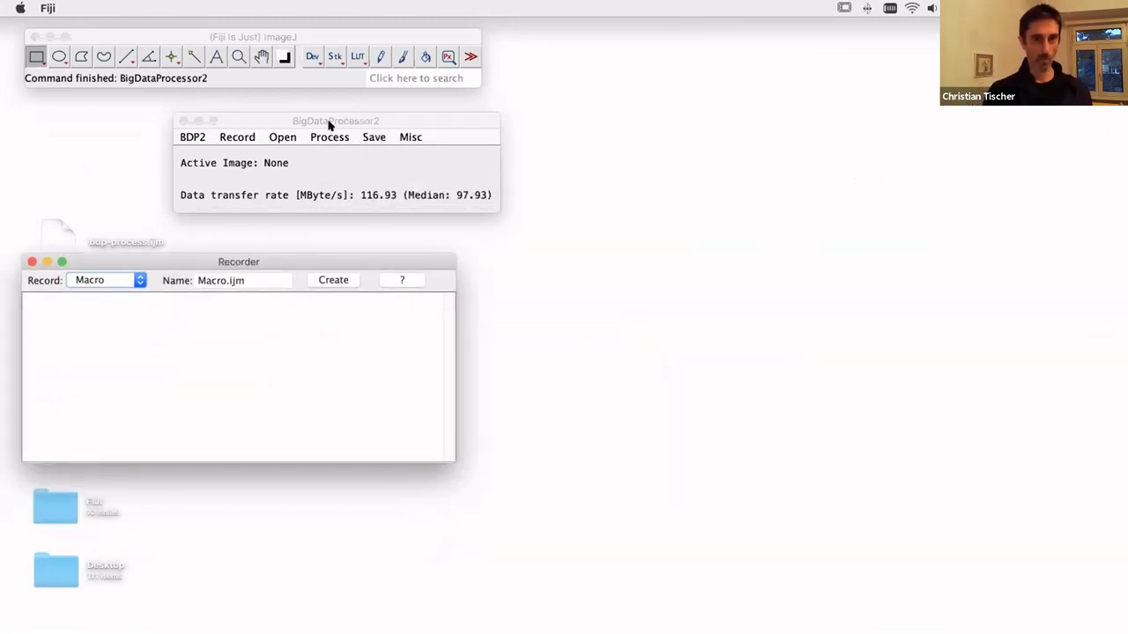
drag(329, 123, 341, 113)
- Open the Luxendo HDF5 series from the luxendo-publication-figure mouse_2_Cam folder in a new viewer, with channel 2 Cam Long and channel 2 Cam Short
click(295, 126)
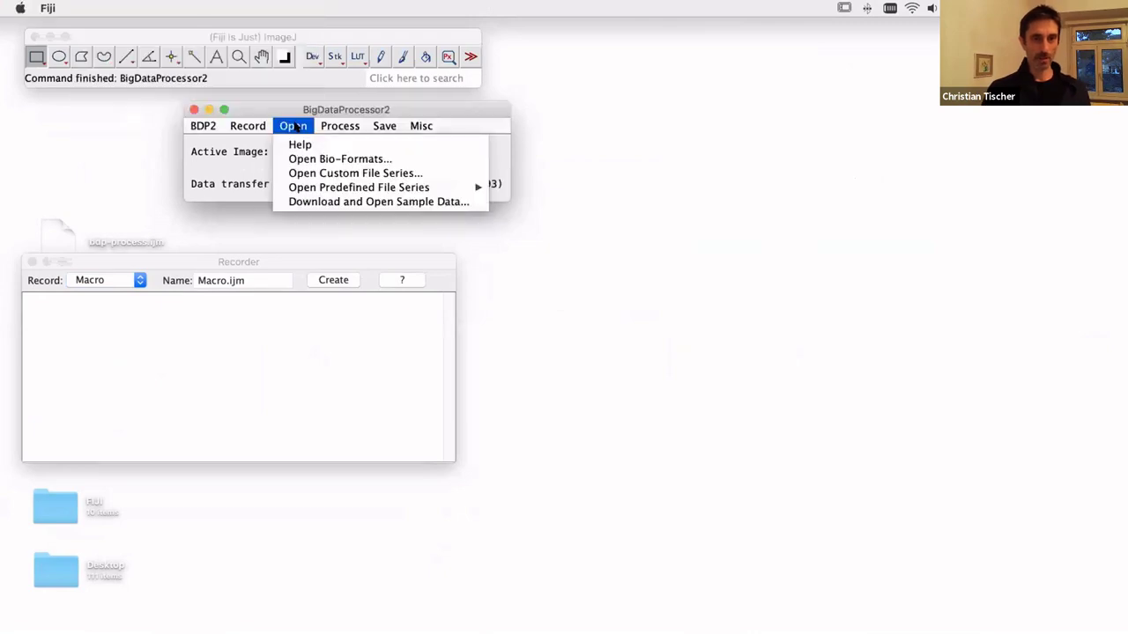
mouse_move(319, 183)
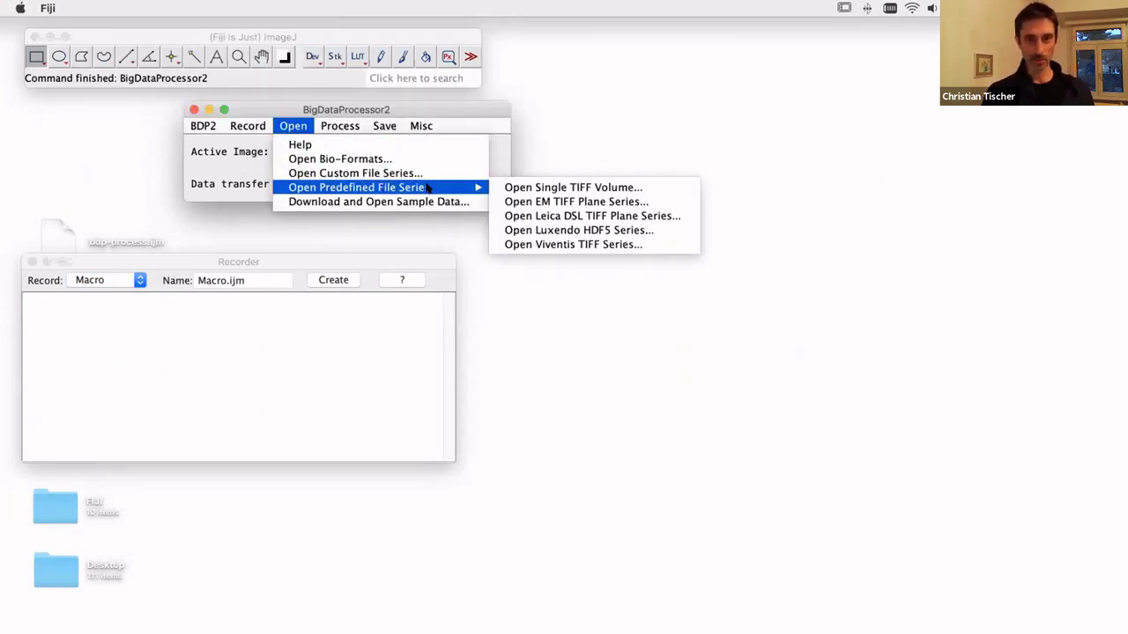
click(602, 231)
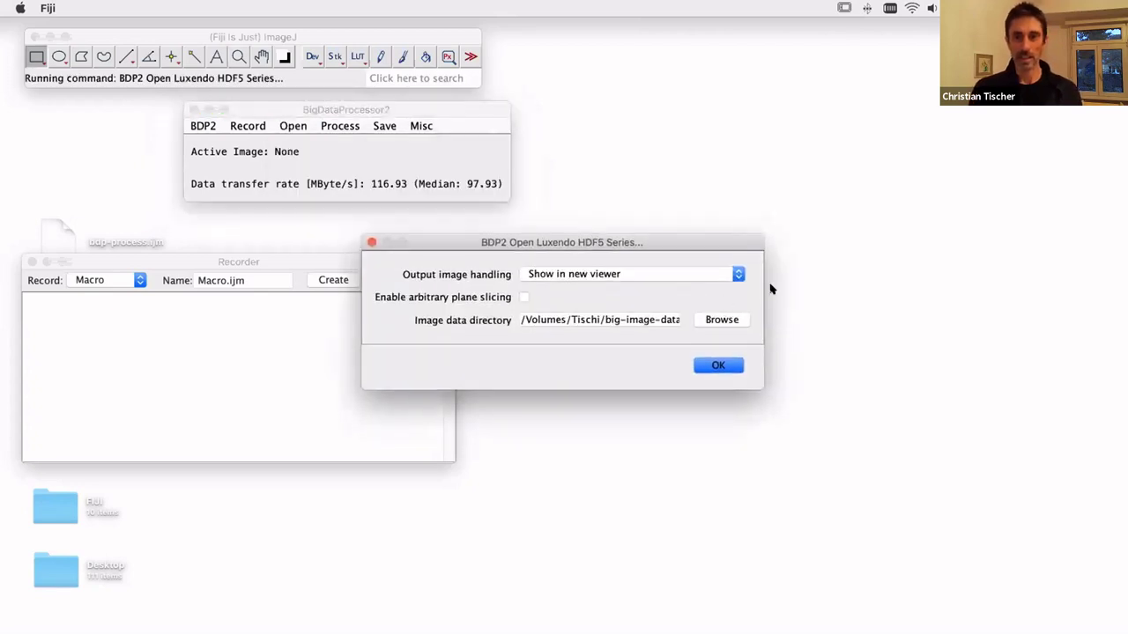
drag(763, 287, 907, 287)
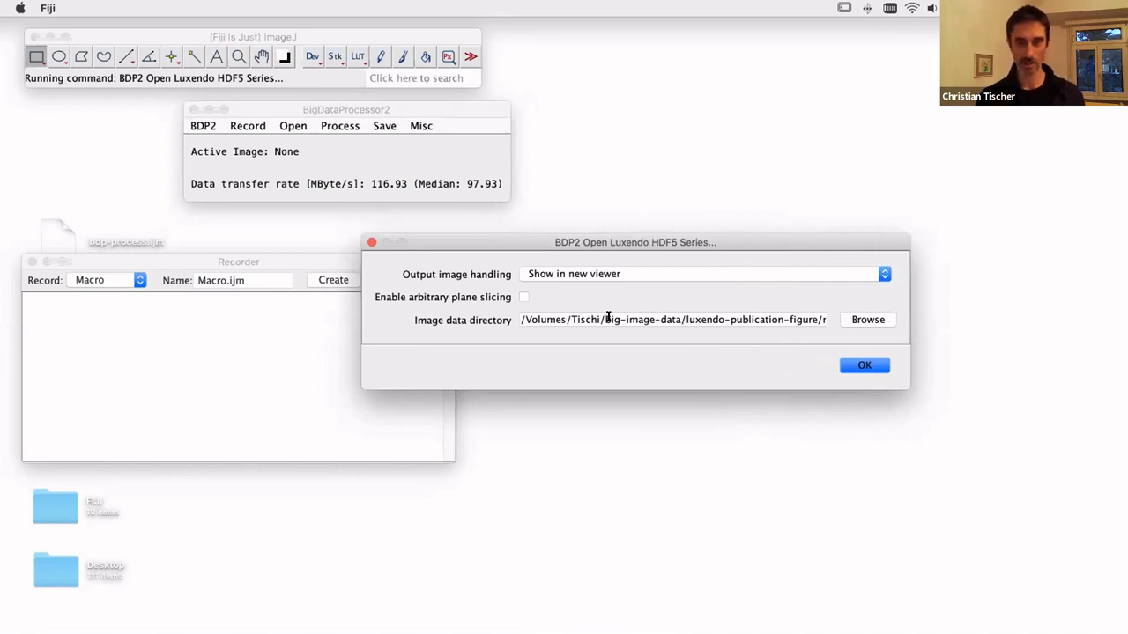
click(859, 365)
click(599, 222)
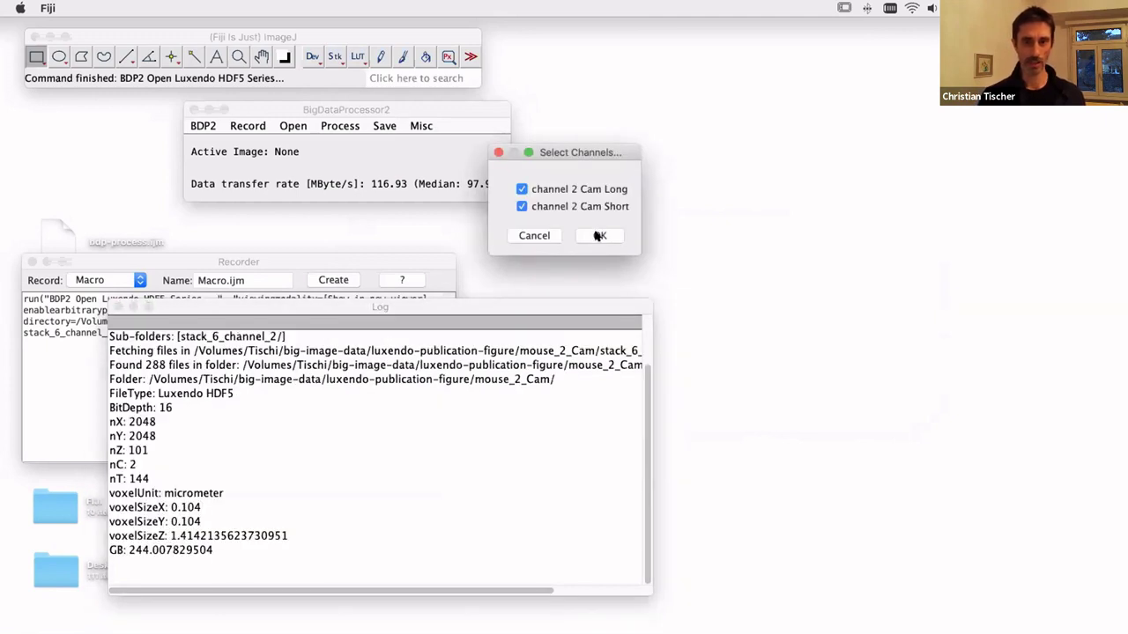
click(599, 236)
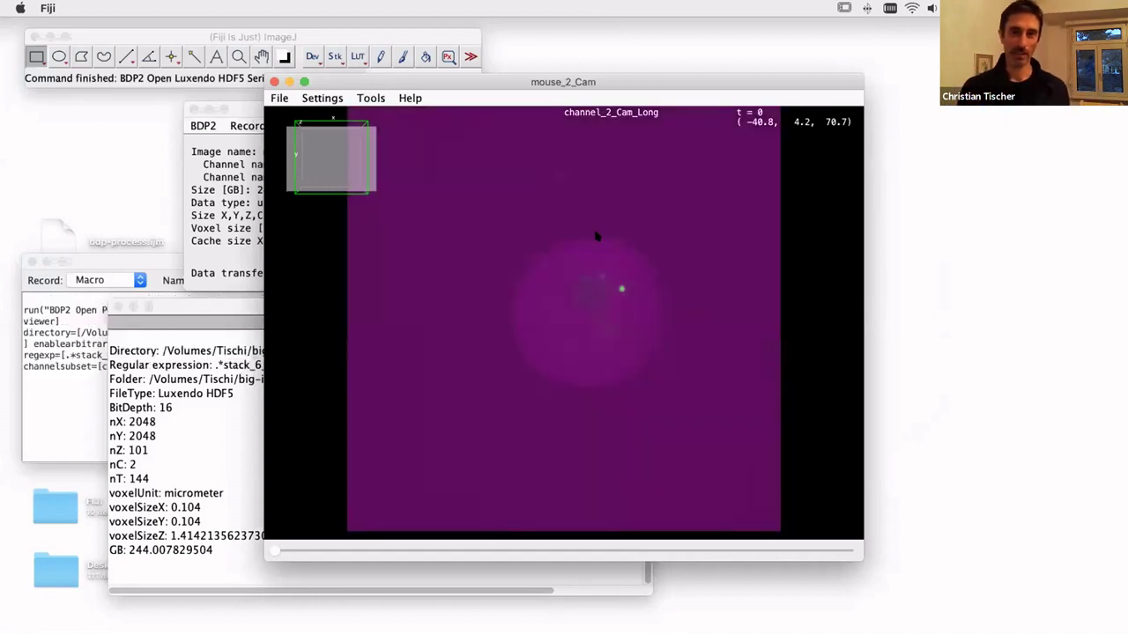
- Move the mouse_2_Cam viewer and the BigDataProcessor2 window apart to expose more of the image information
drag(562, 84, 646, 76)
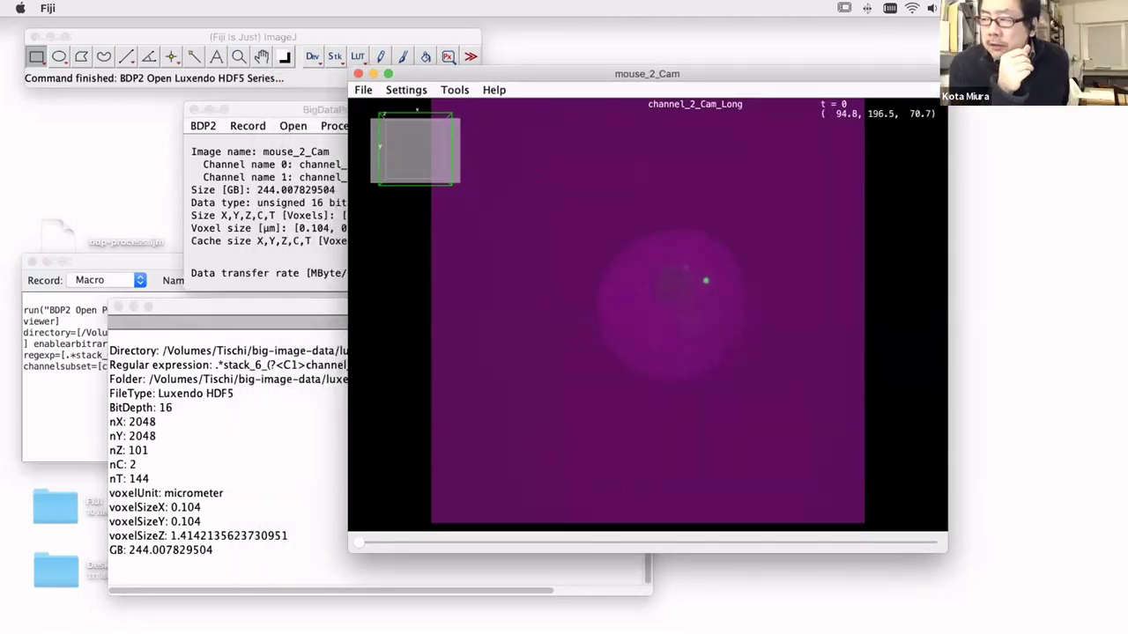
click(261, 228)
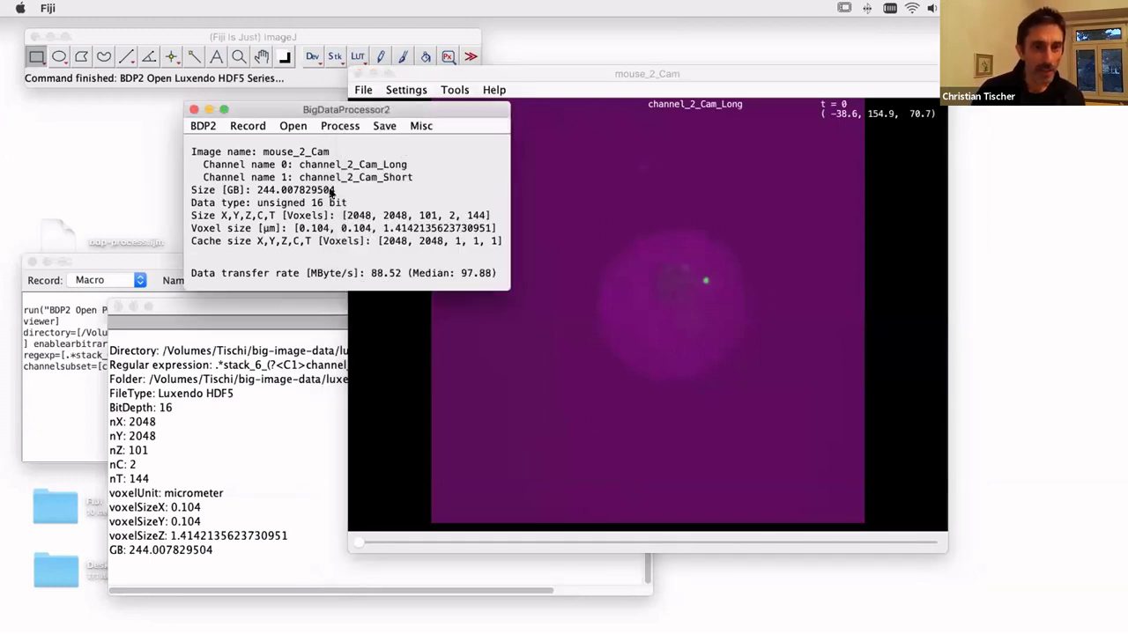
drag(375, 108, 275, 108)
drag(502, 75, 544, 74)
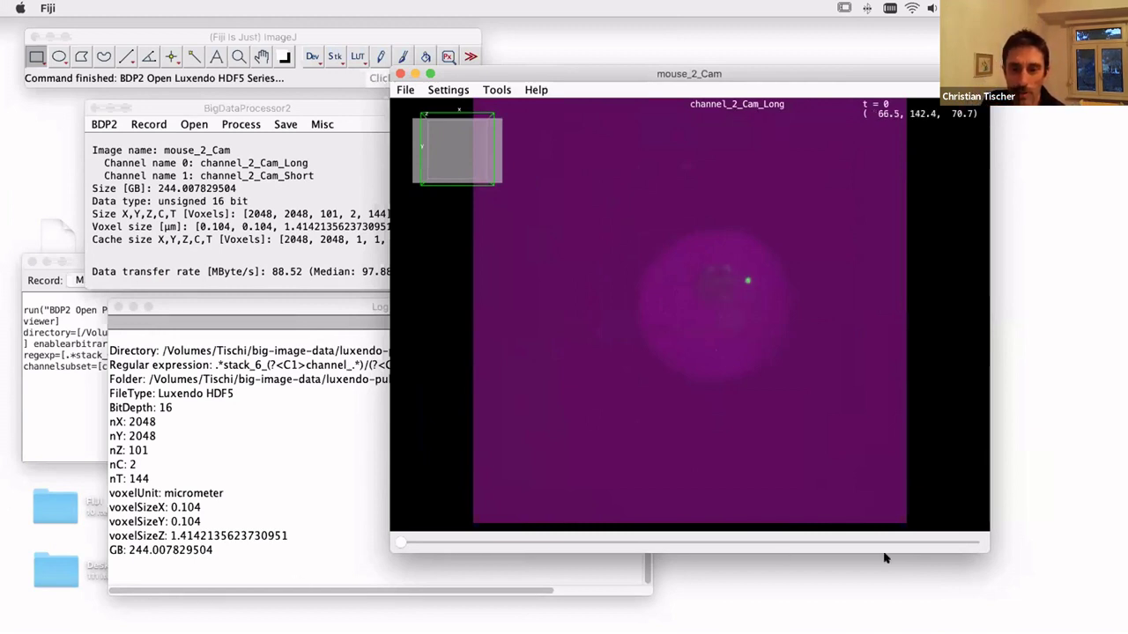
- View the mouse_2_Cam time series at time points 142 and 64, and return to time point 1
click(969, 544)
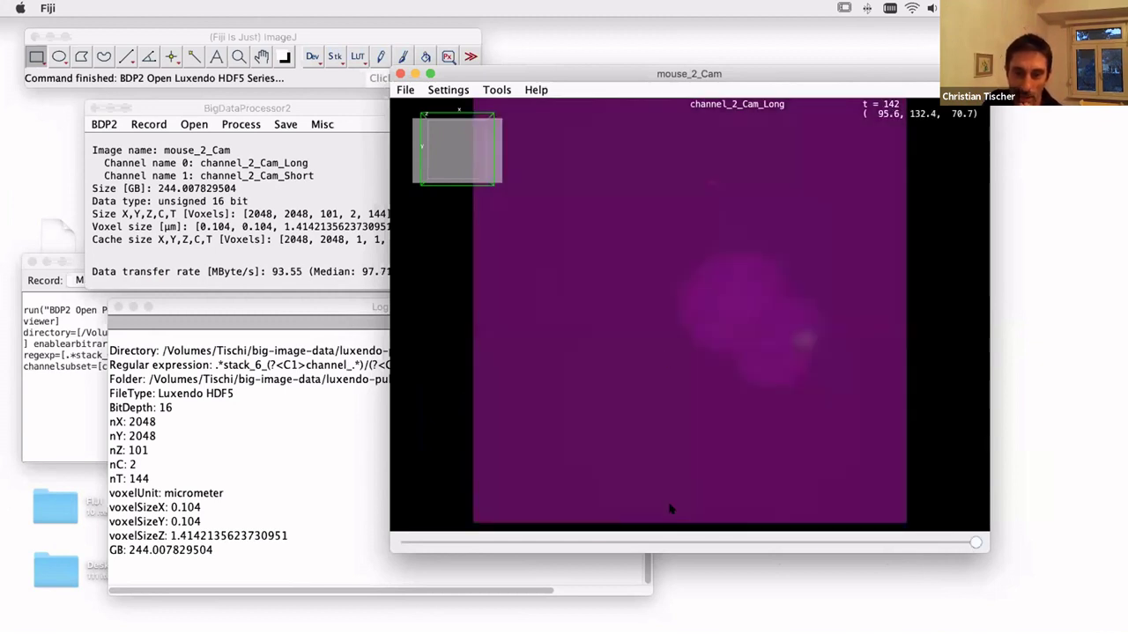
click(656, 542)
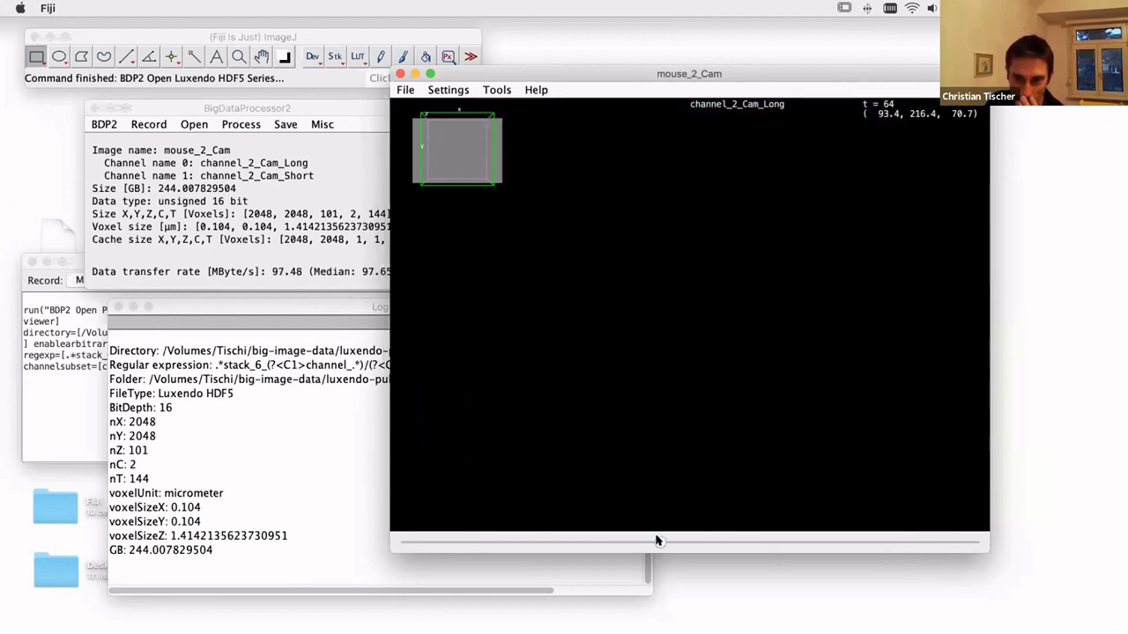
click(402, 544)
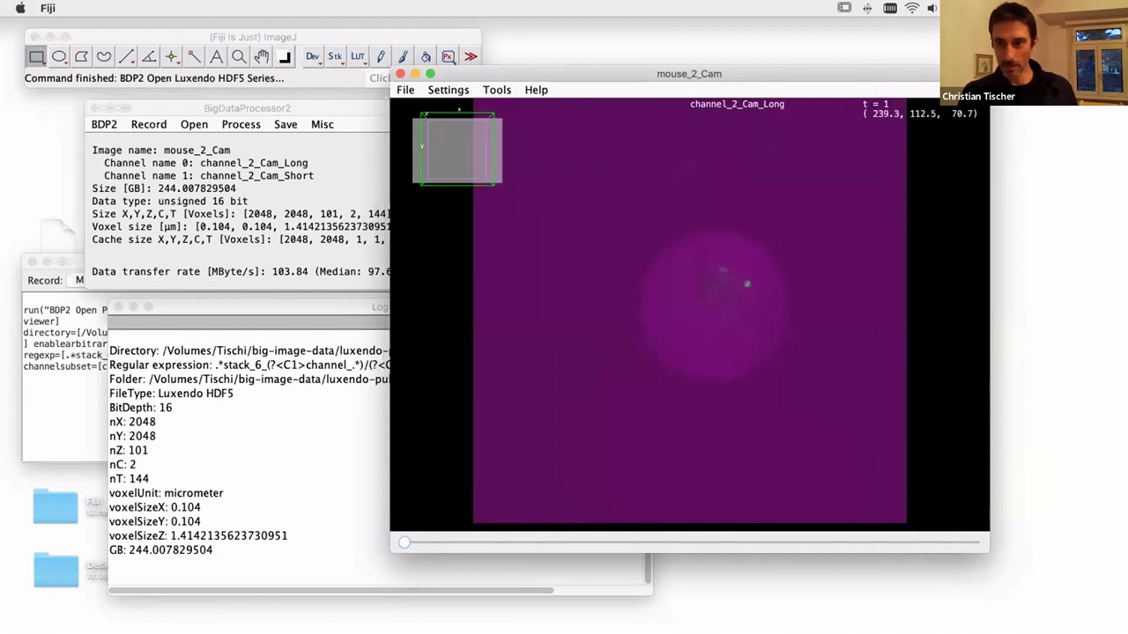
- Show the viewer's source settings and raise the display minimum of the green channel_2_Cam_Long source to 180
click(986, 315)
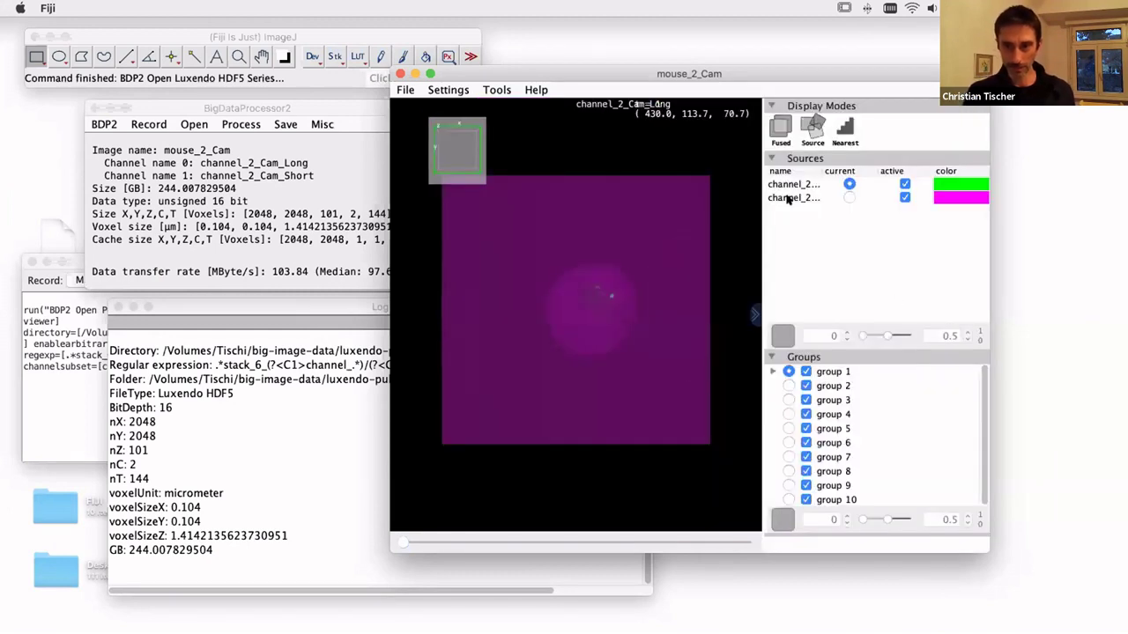
click(797, 186)
drag(862, 336, 887, 335)
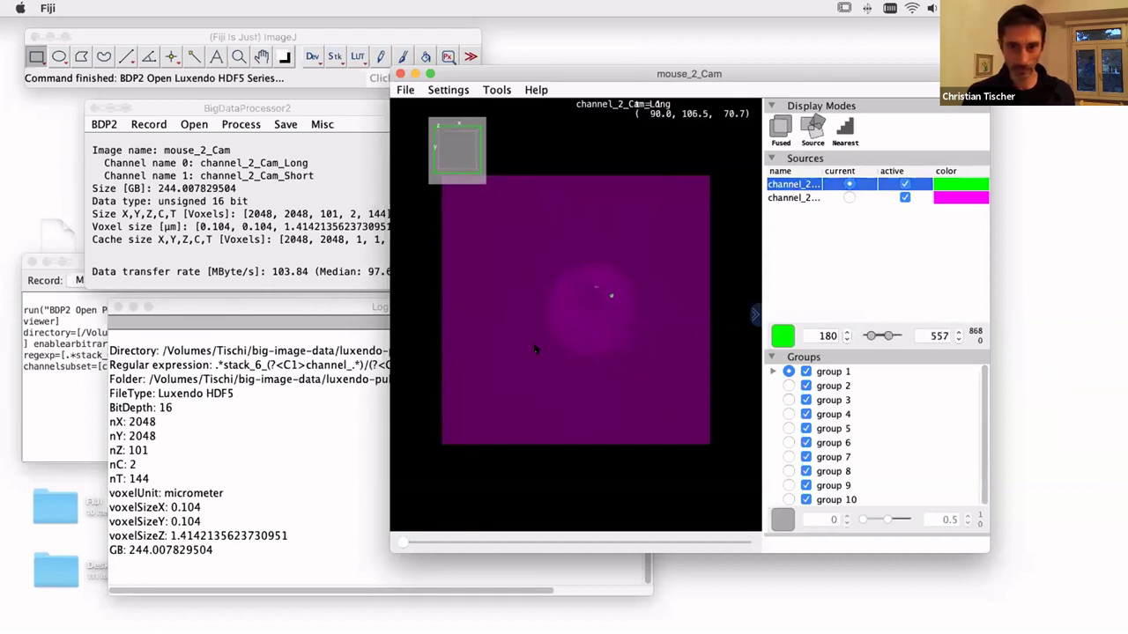
- Browse through the z-planes of the mouse_2_Cam volume in both directions
scroll(583, 333, down, 5)
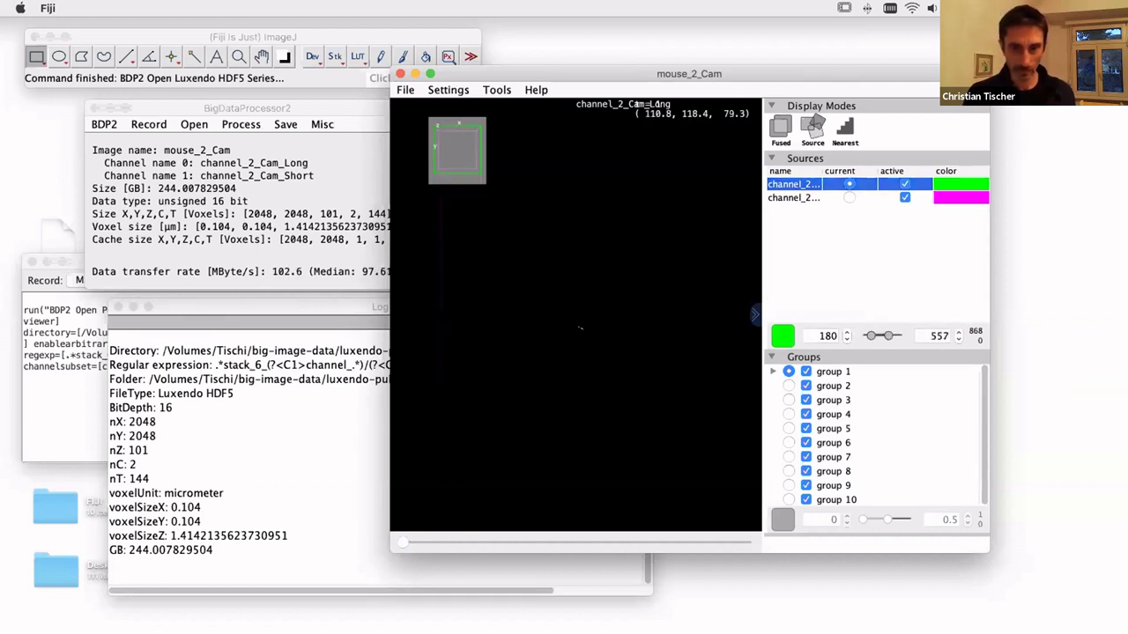
scroll(579, 321, up, 3)
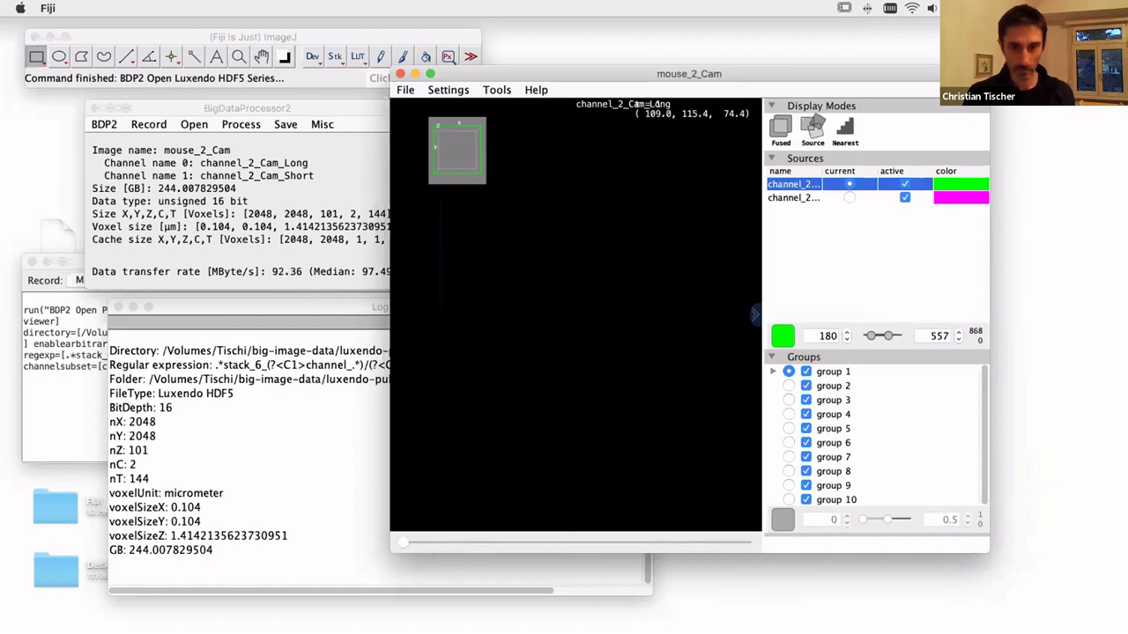
scroll(581, 322, up, 4)
scroll(580, 315, up, 2)
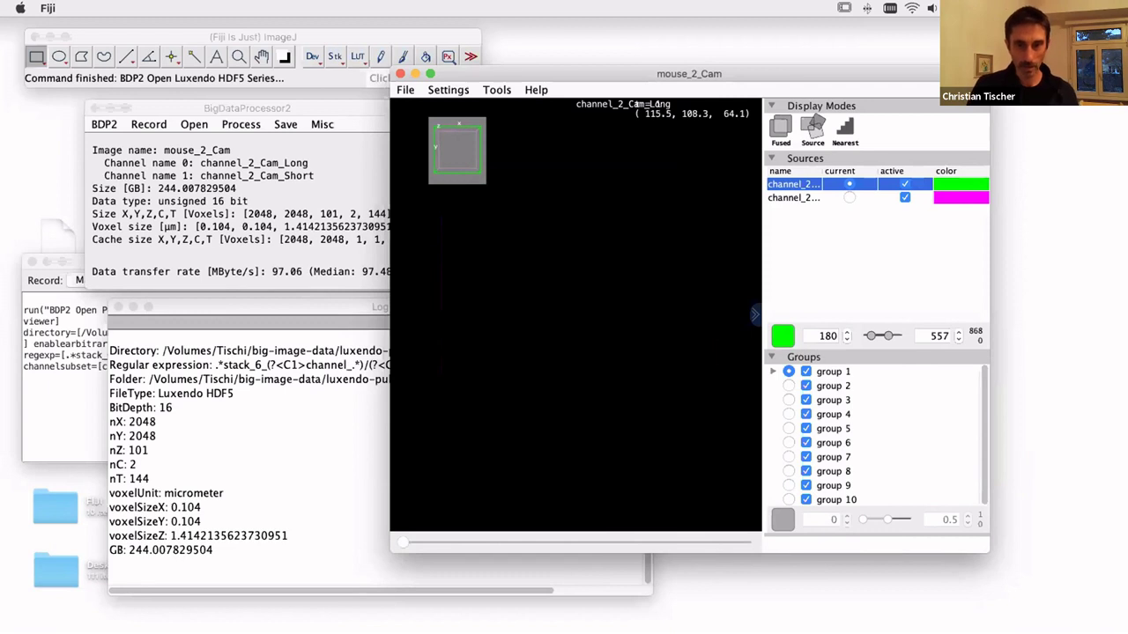
- Lower the green channel_2_Cam_Long display maximum to 344 and set the magenta channel's display range to 70–176
scroll(583, 312, up, 2)
scroll(585, 313, down, 4)
scroll(584, 313, up, 2)
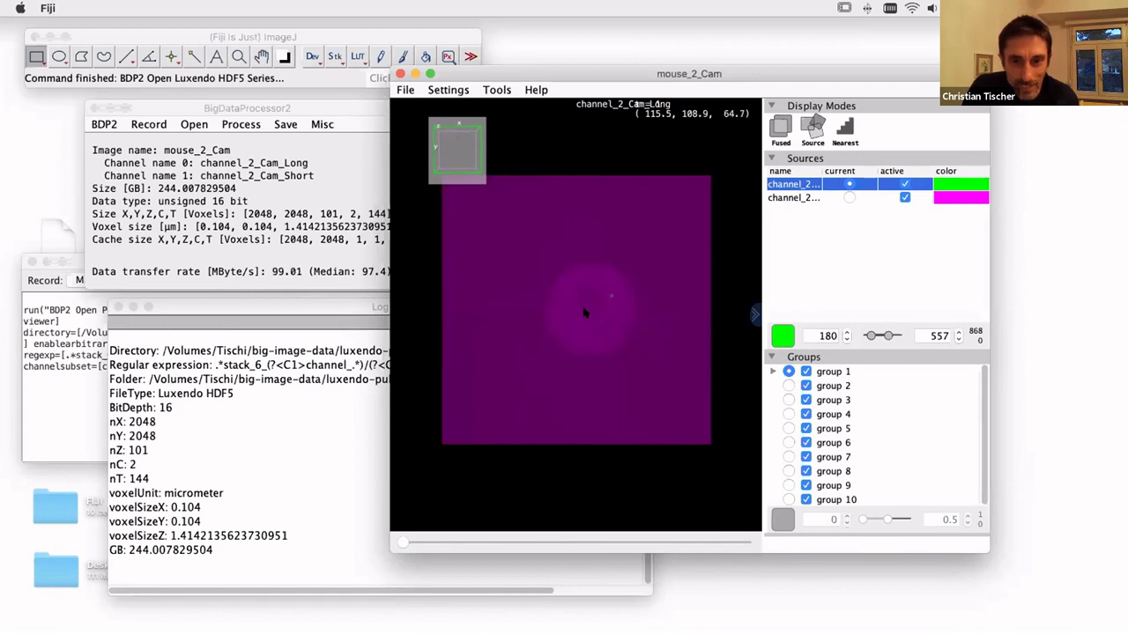
scroll(585, 311, up, 5)
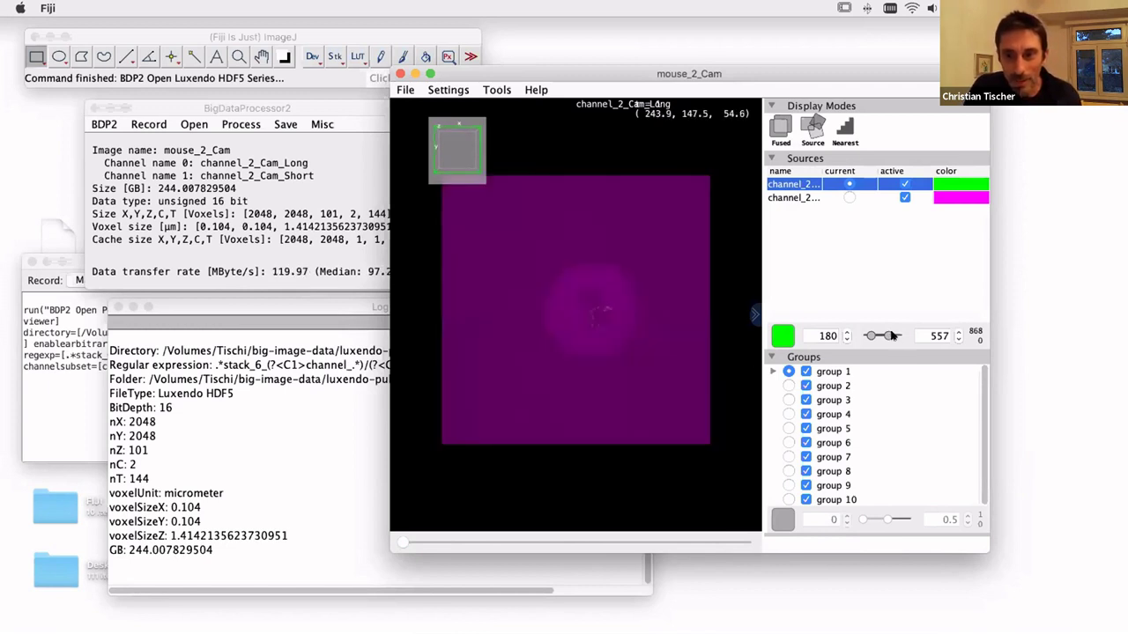
drag(891, 336, 875, 336)
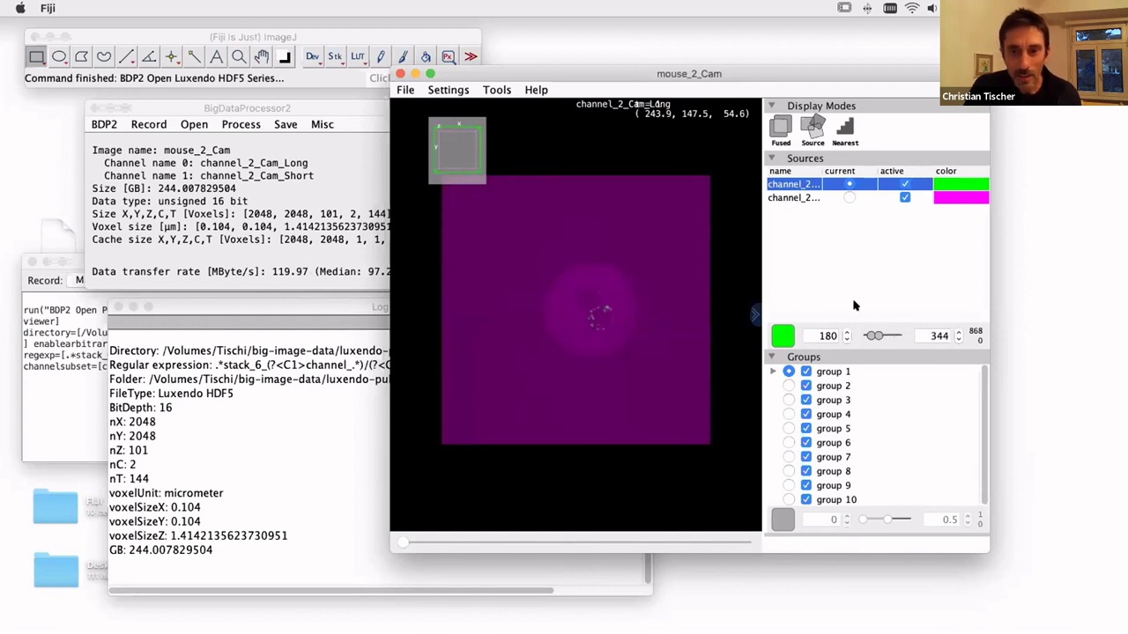
click(795, 197)
drag(871, 335, 898, 335)
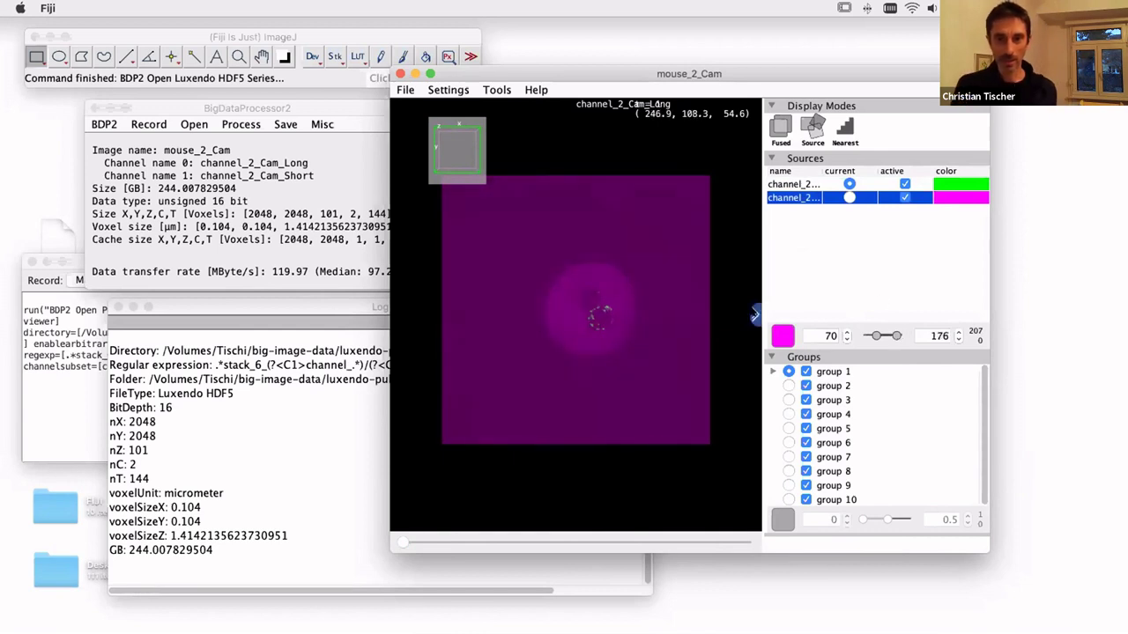
- Hide the viewer's source settings and examine the ring of green structures inside the cell close up
click(755, 315)
drag(717, 308, 671, 302)
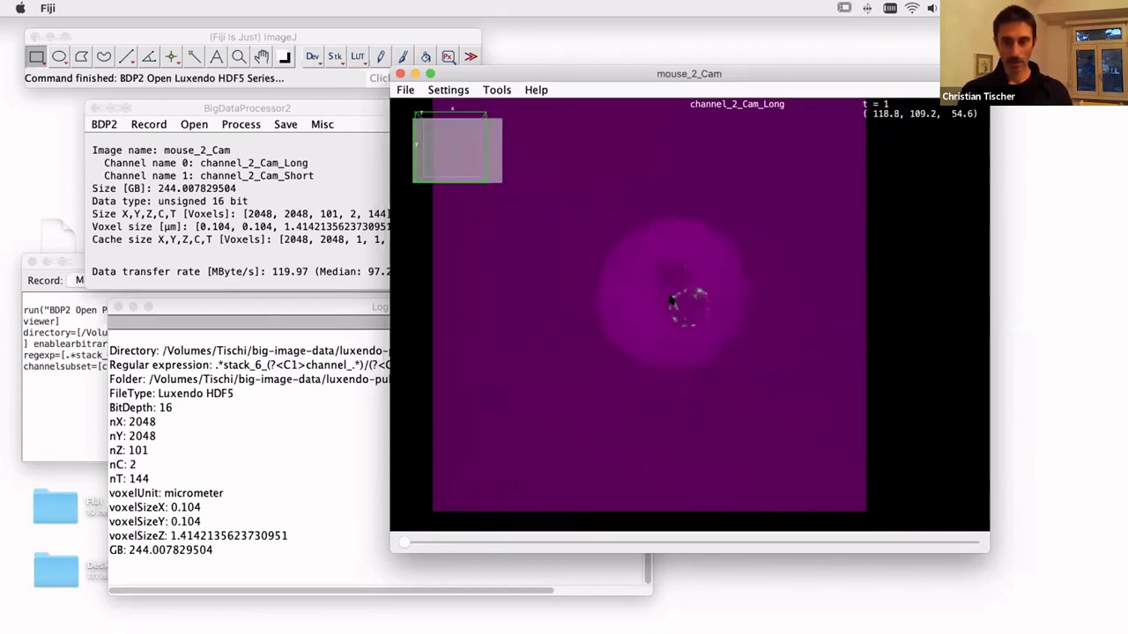
scroll(672, 301, up, 5)
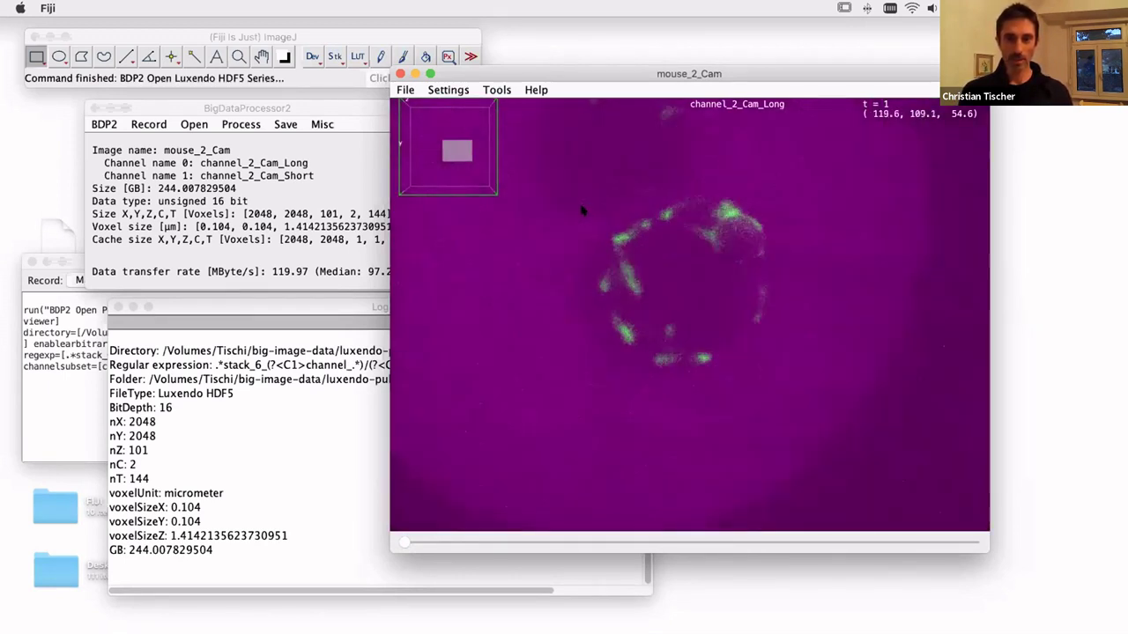
scroll(649, 255, up, 2)
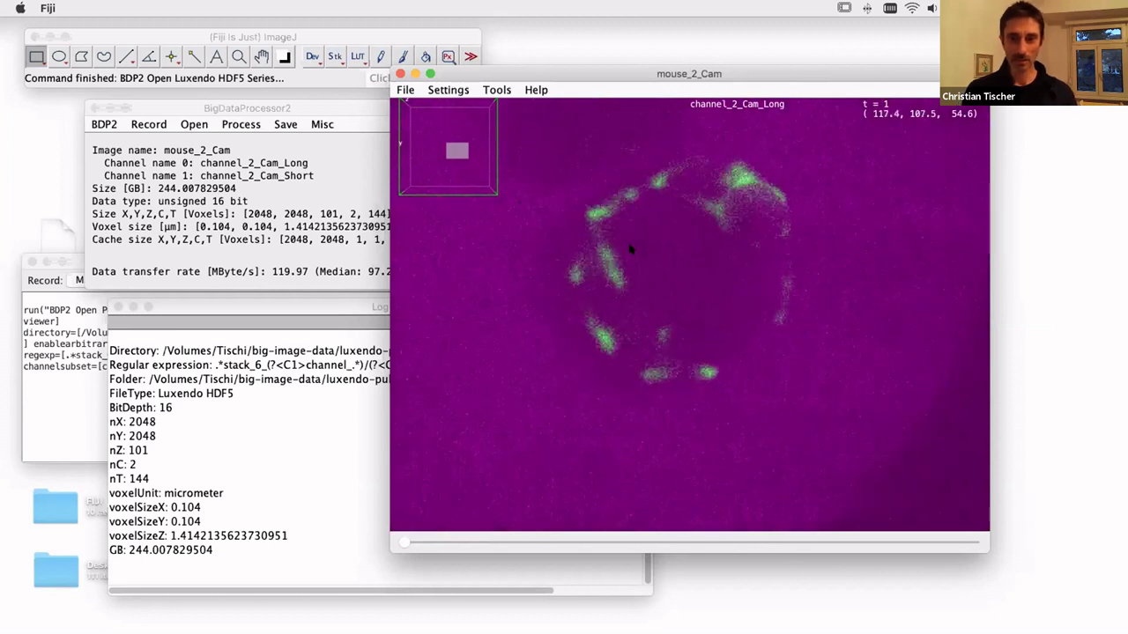
scroll(631, 249, up, 3)
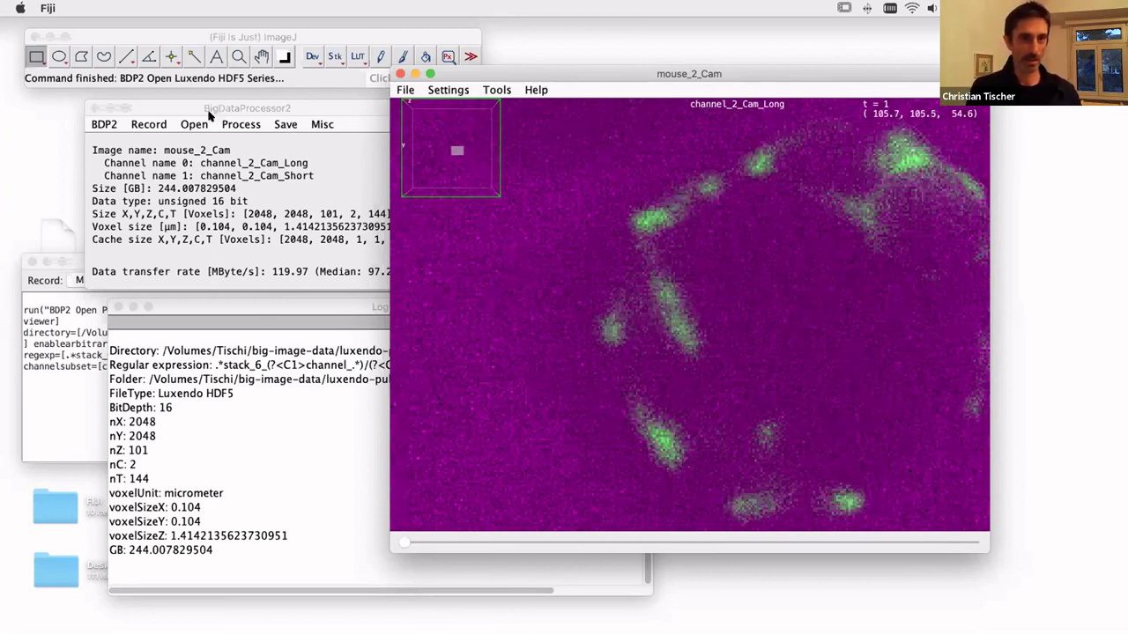
- Start binning the mouse_2_Cam image, with a bin width of 3 in X and 3 in Y
click(239, 125)
click(249, 170)
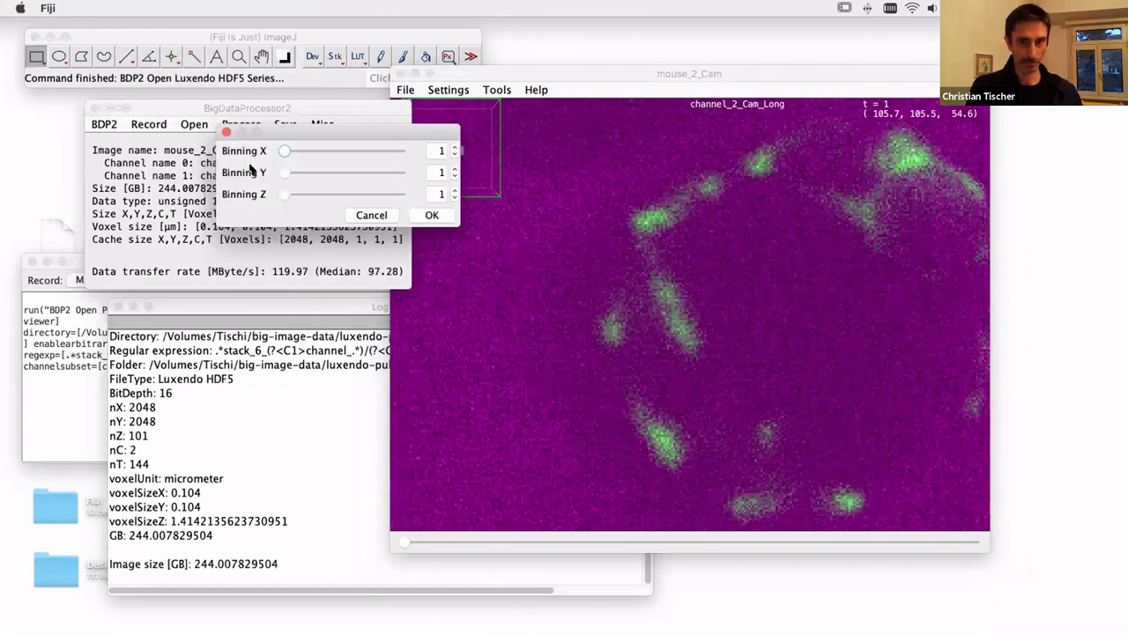
double_click(358, 183)
text(3)
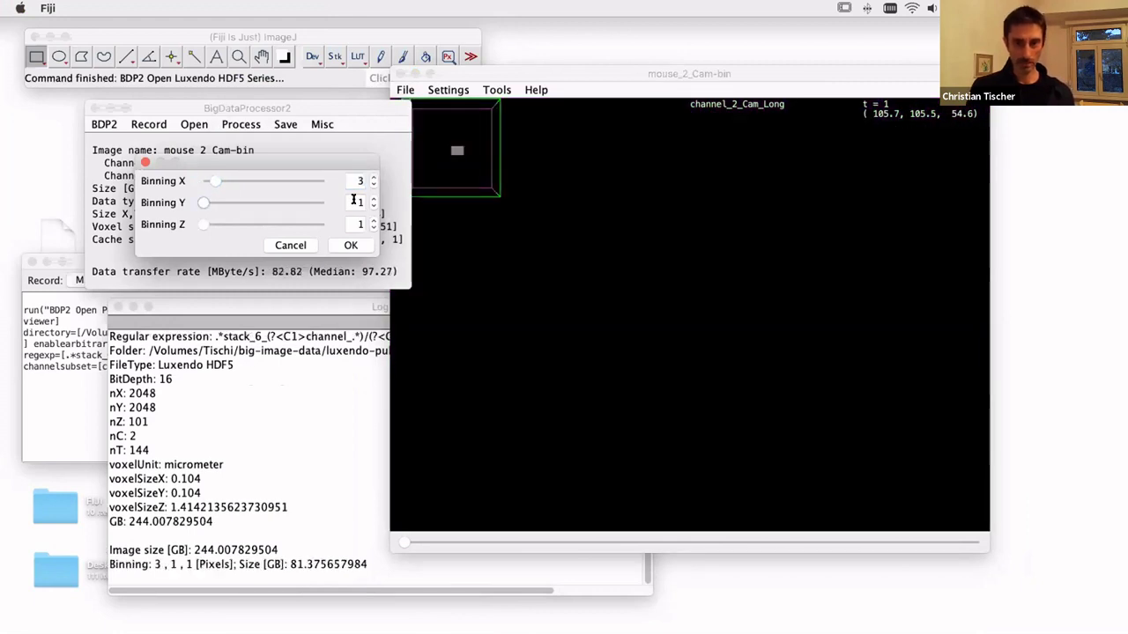
double_click(361, 204)
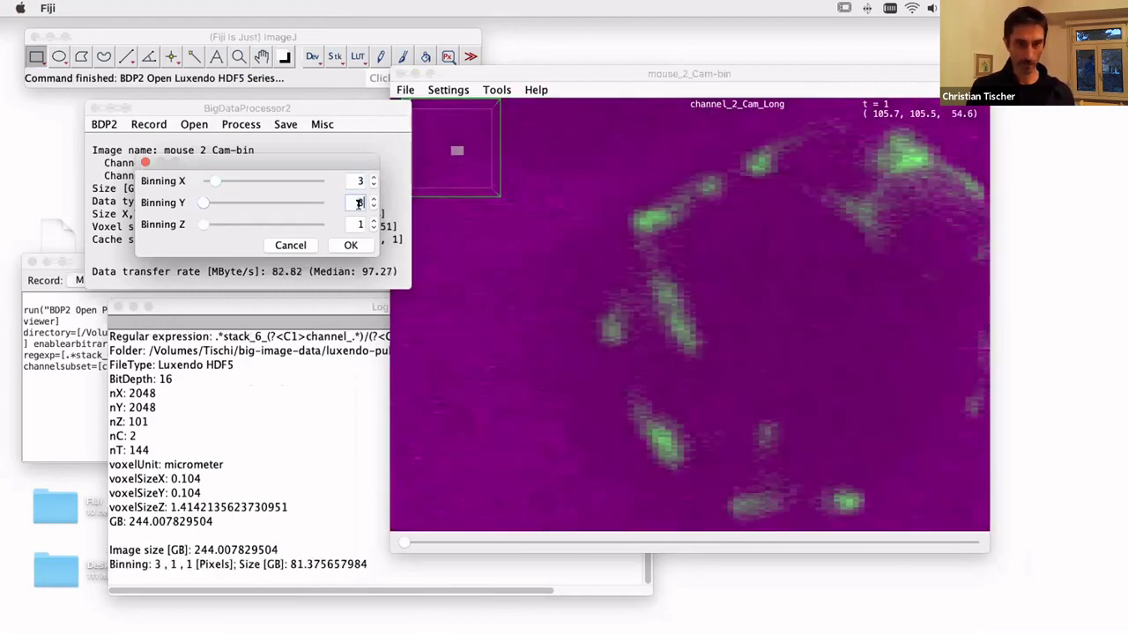
text(3)
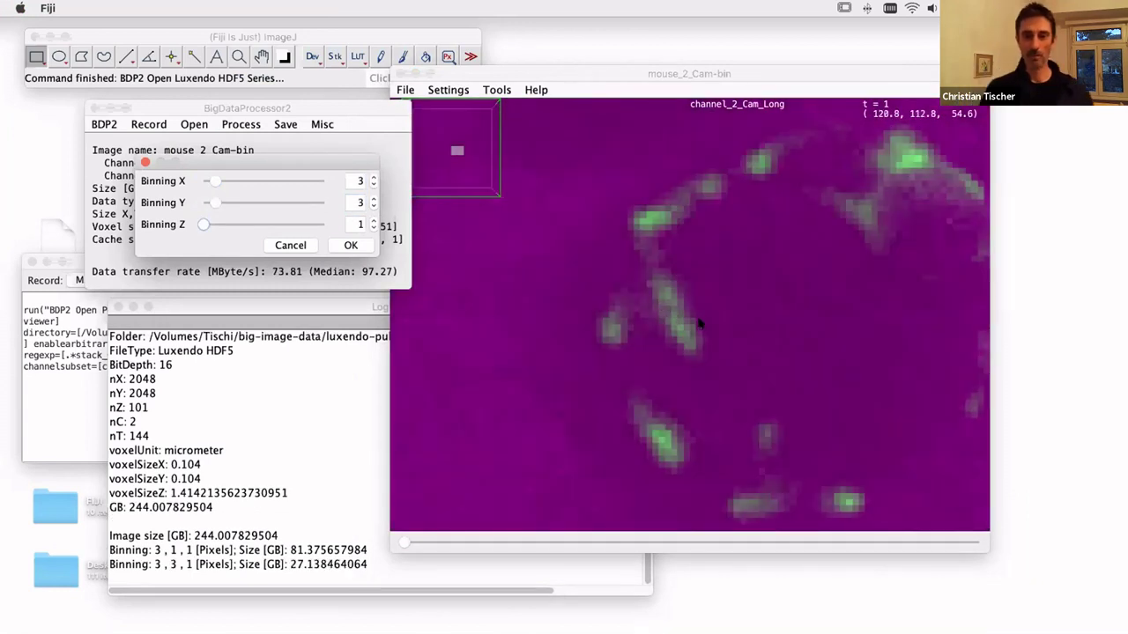
- Check the binned preview at time points 39, 11 and 0, and apply the binning
click(691, 330)
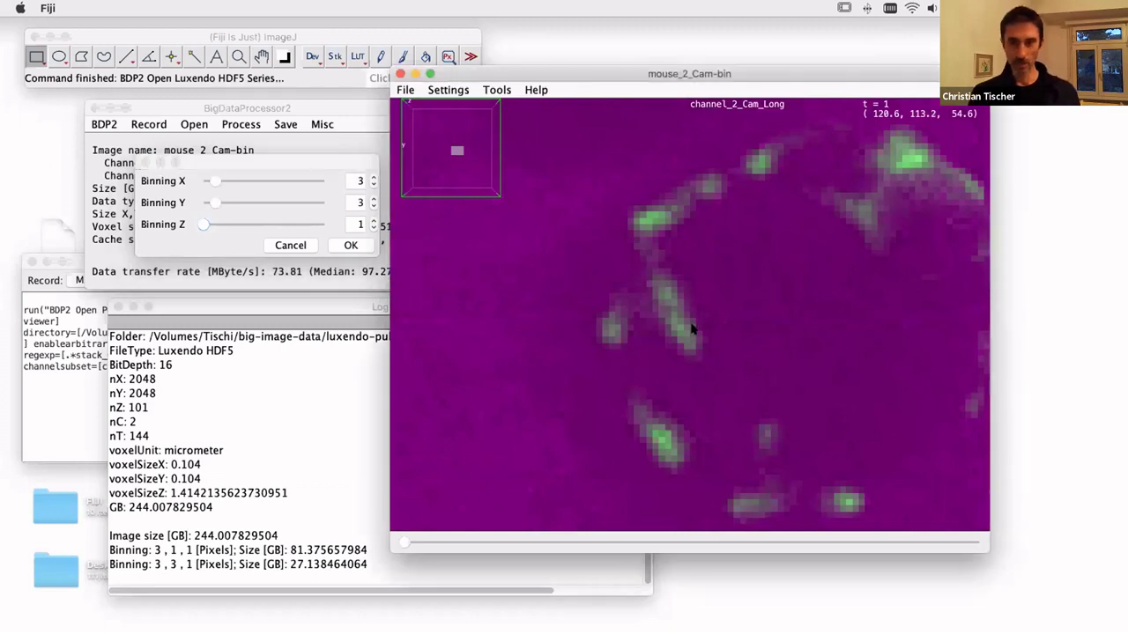
scroll(691, 331, down, 5)
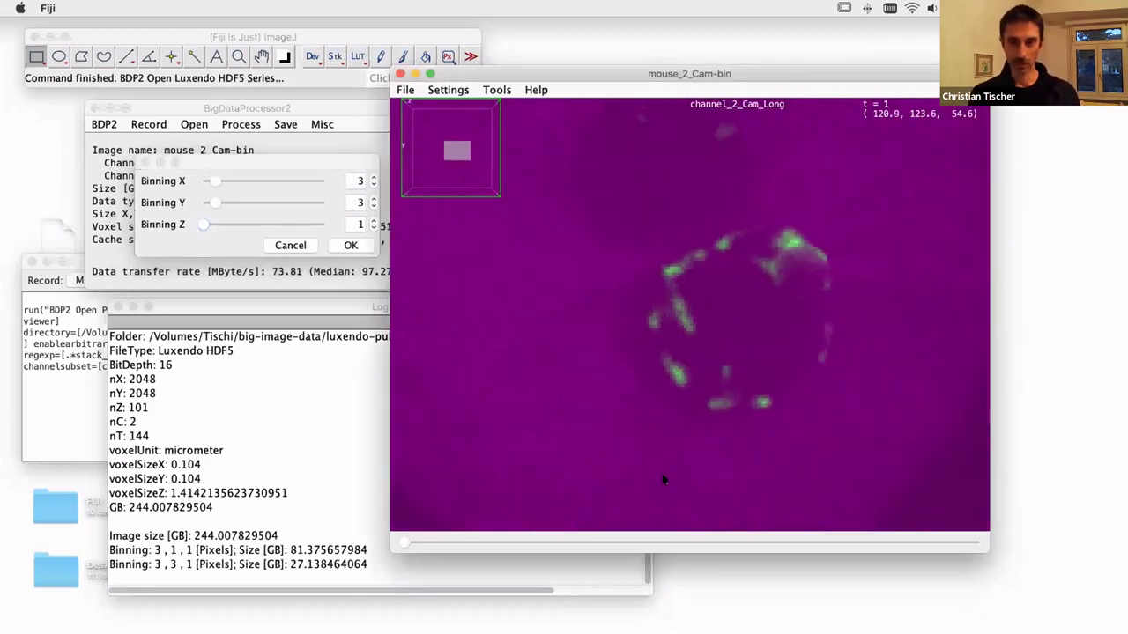
click(558, 542)
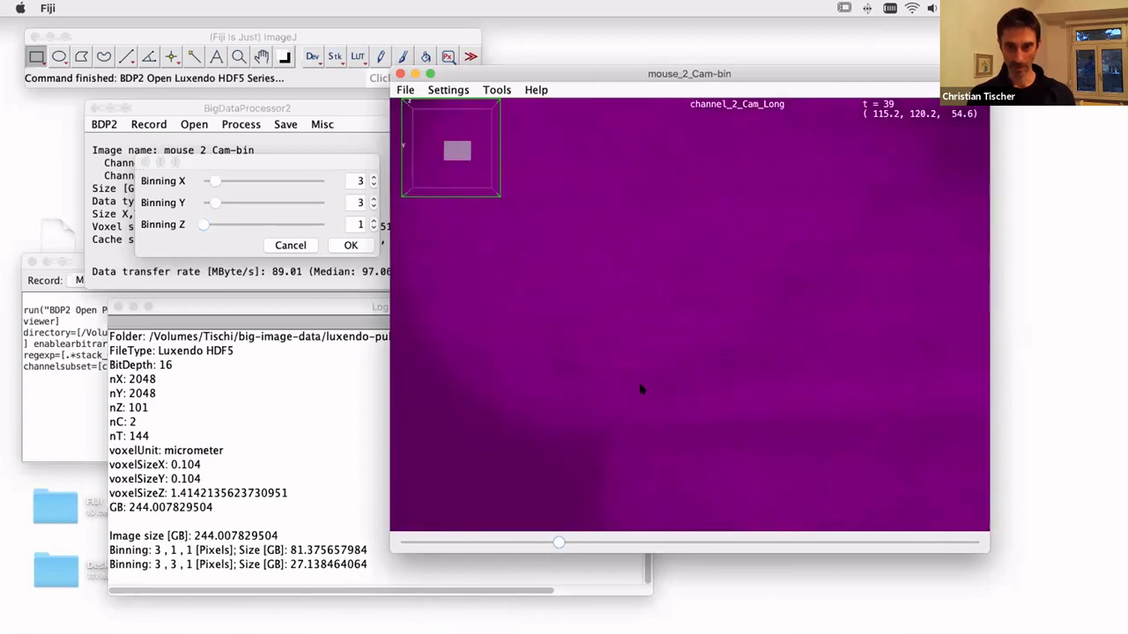
click(442, 544)
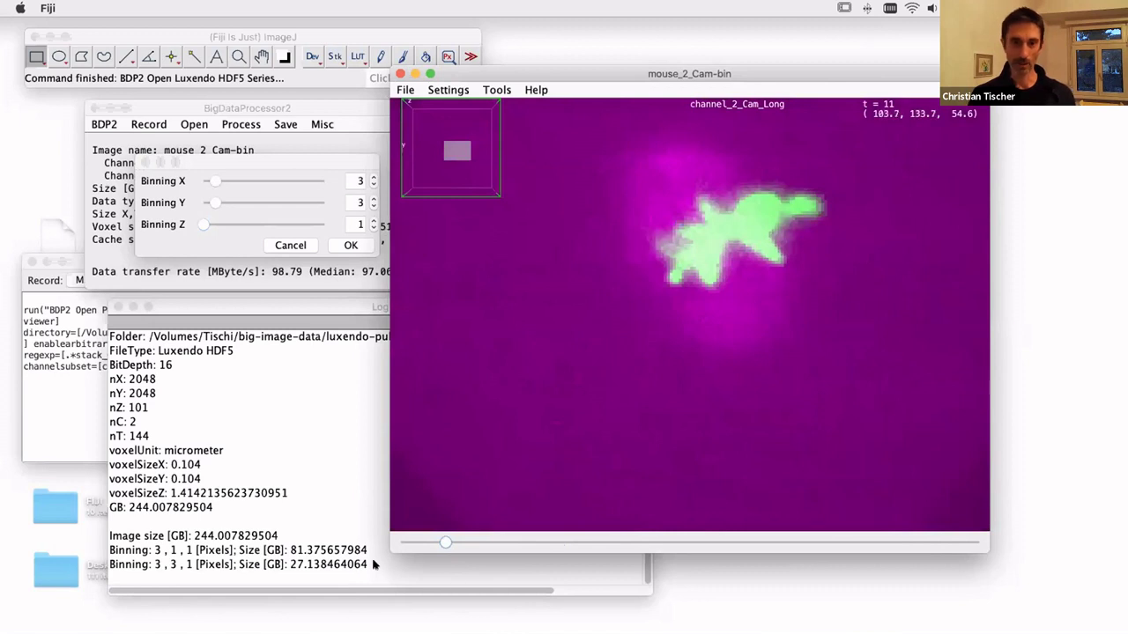
click(398, 543)
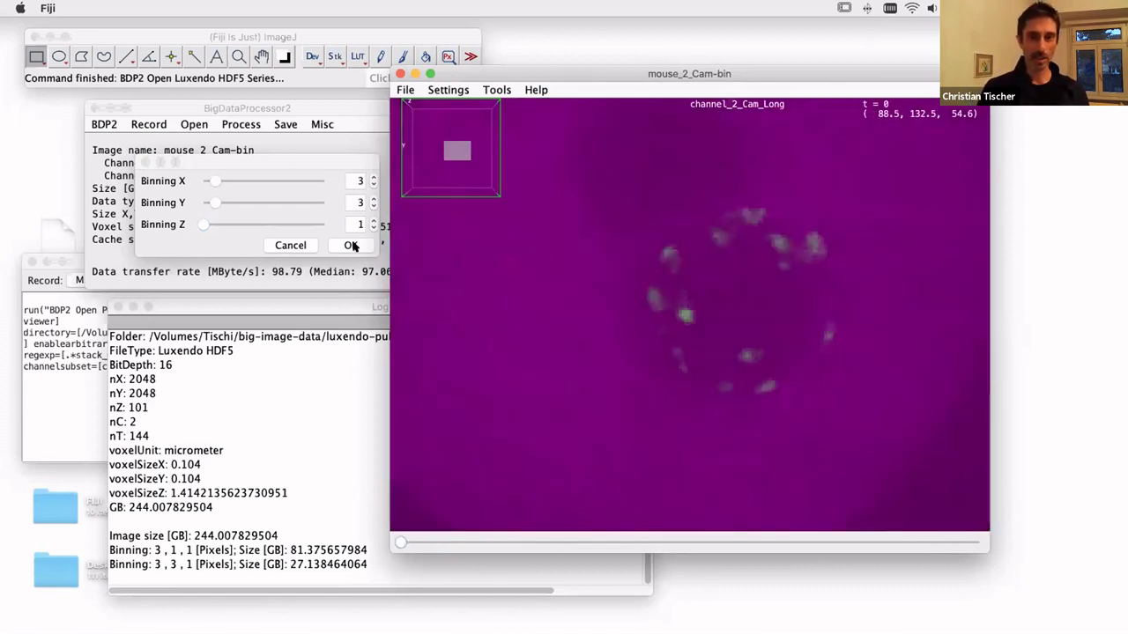
click(352, 246)
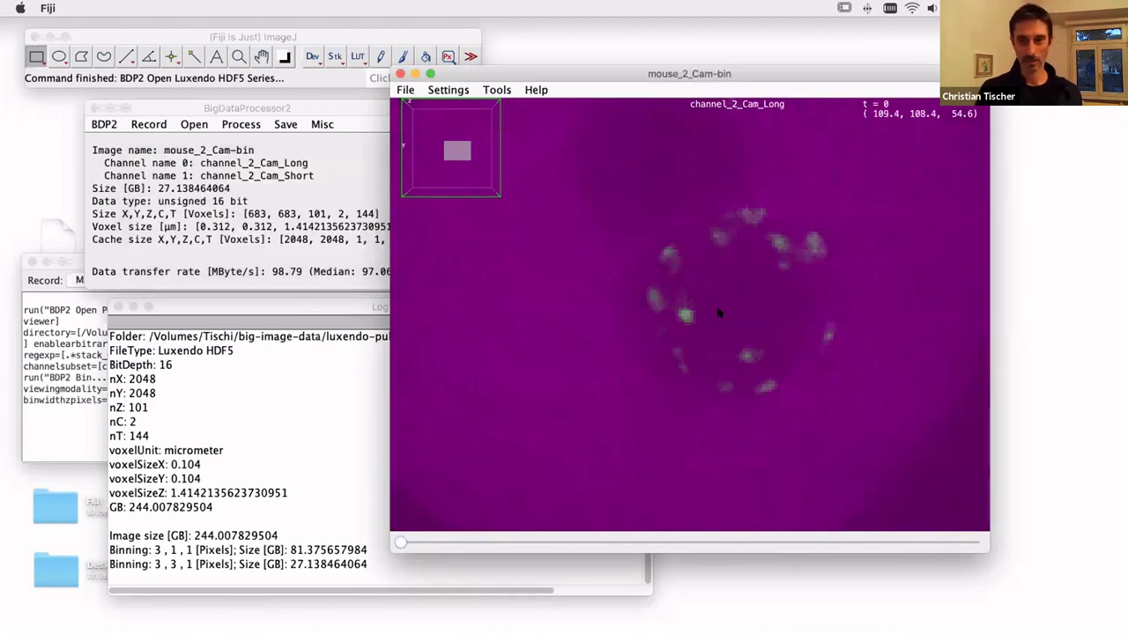
- Browse the z-planes of the binned volume at time point 0 to compare the two channels' positions
scroll(728, 309, down, 1)
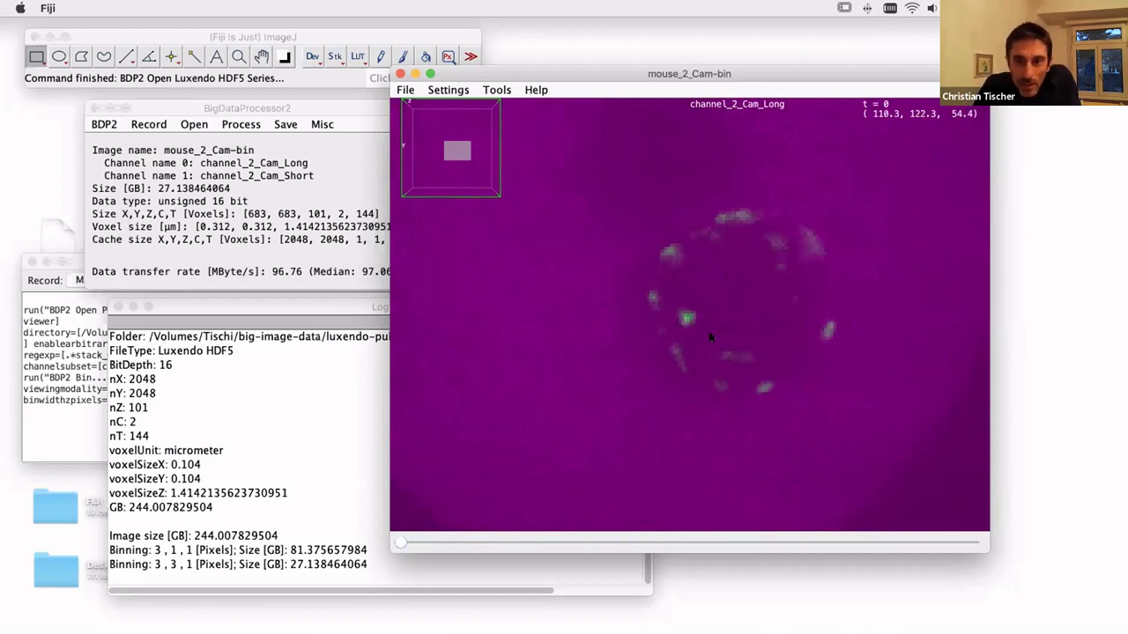
scroll(712, 340, up, 2)
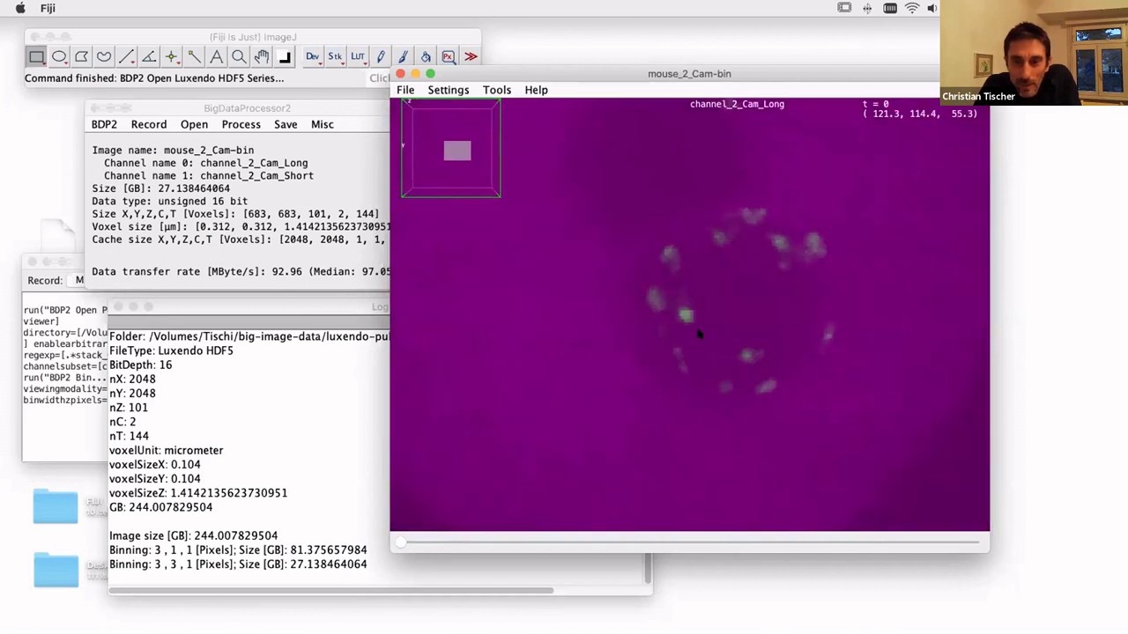
scroll(686, 321, down, 4)
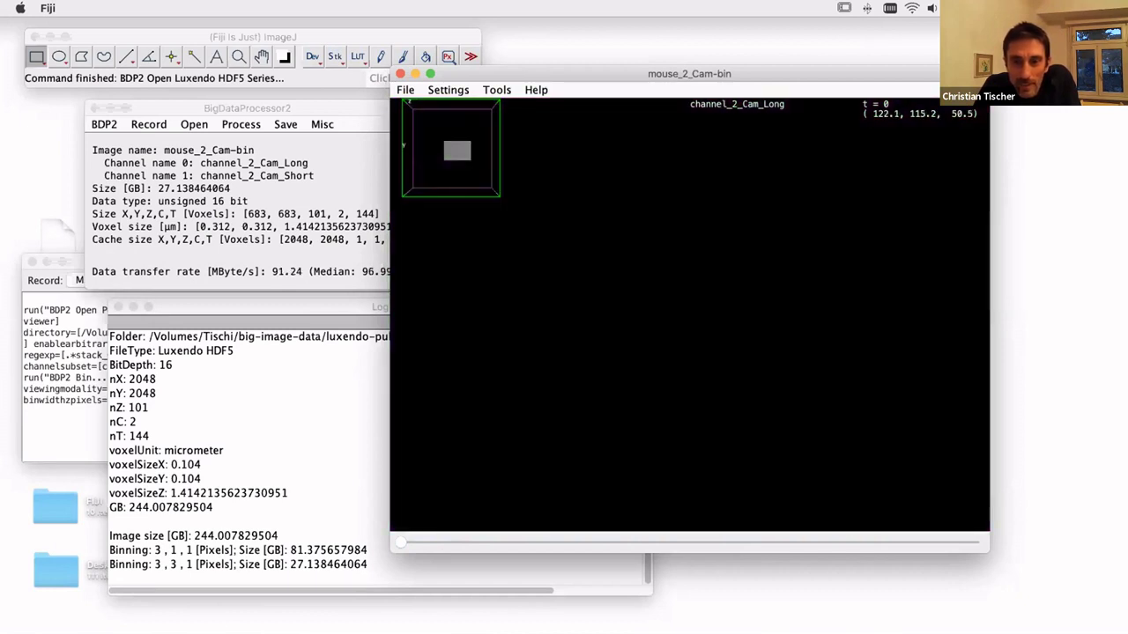
scroll(694, 319, down, 1)
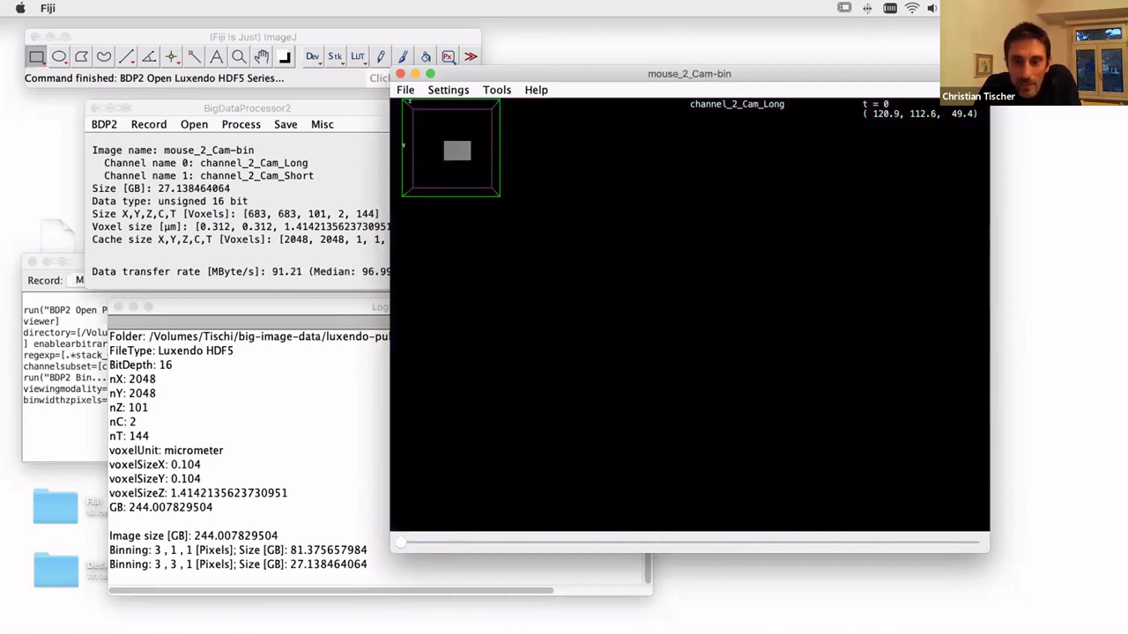
scroll(698, 319, up, 2)
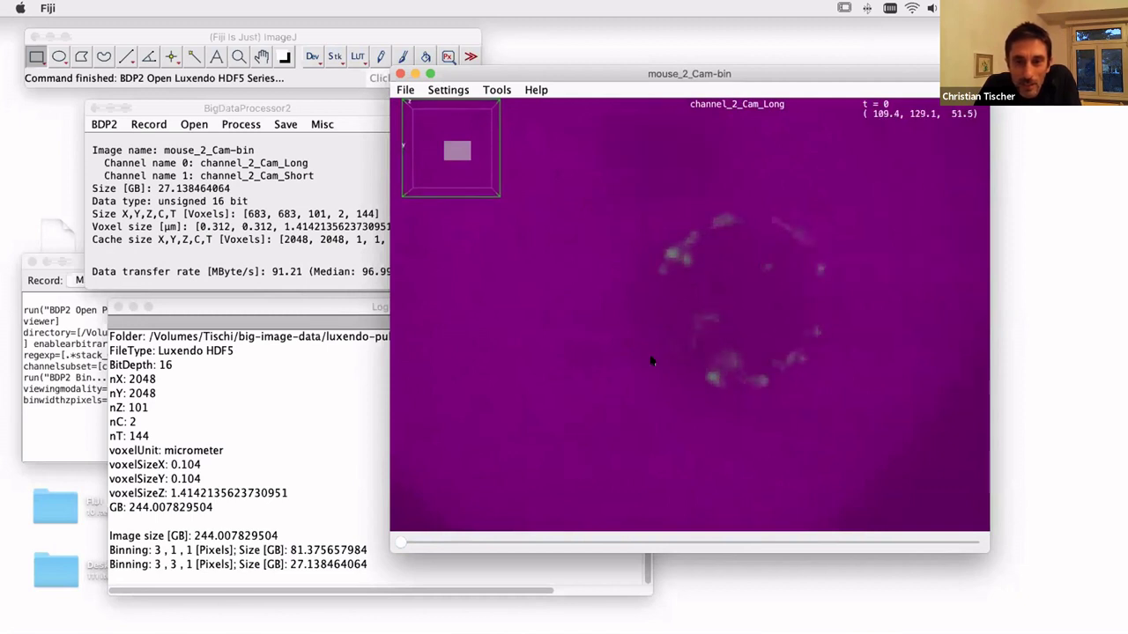
scroll(679, 319, up, 3)
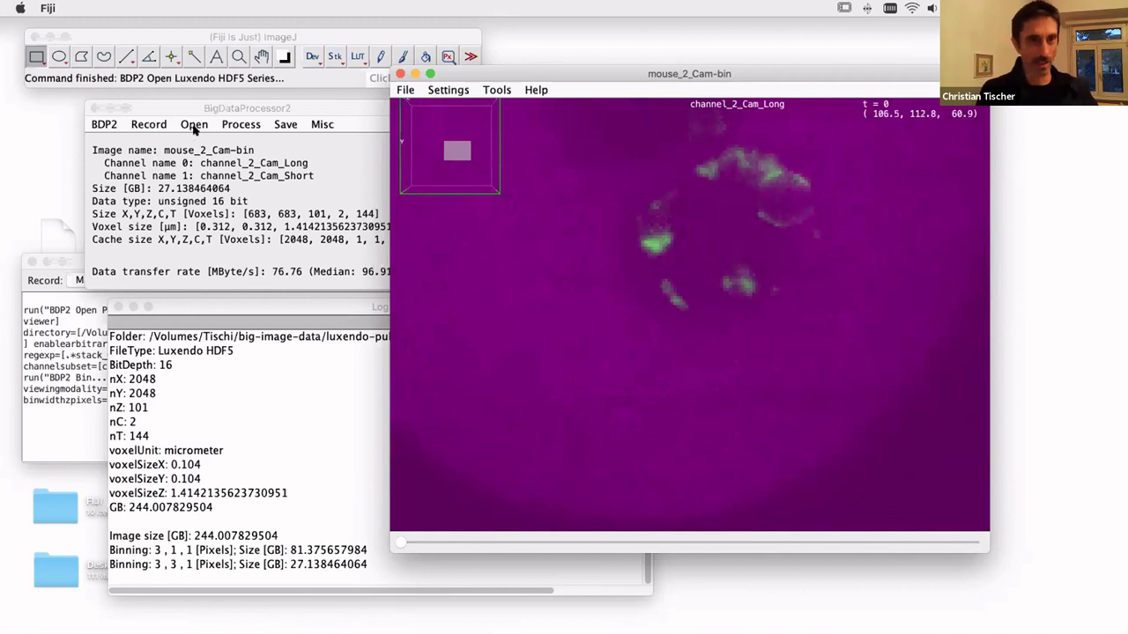
- Start aligning the channels of the binned image and set the X shift of channel 0 to -9
click(234, 106)
click(244, 124)
click(274, 158)
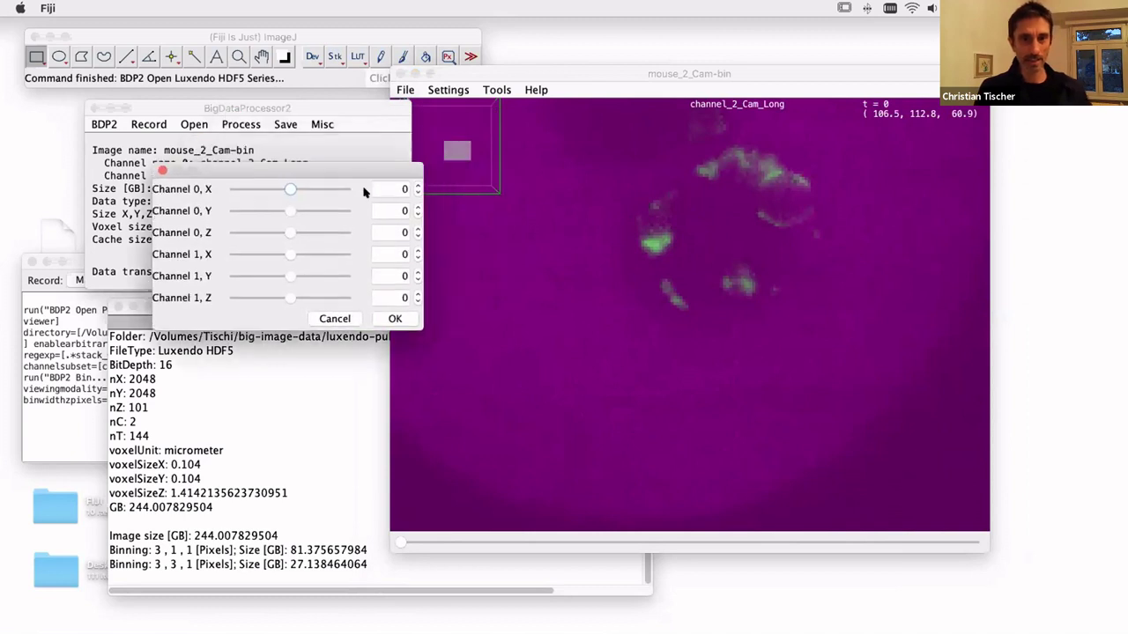
click(380, 187)
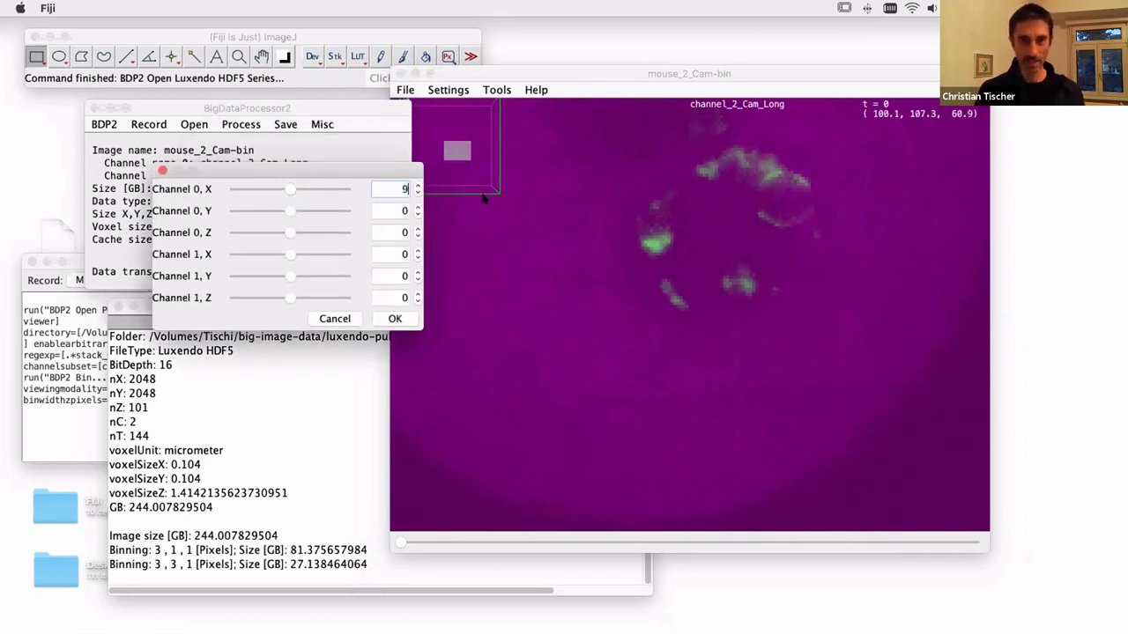
key(Tab)
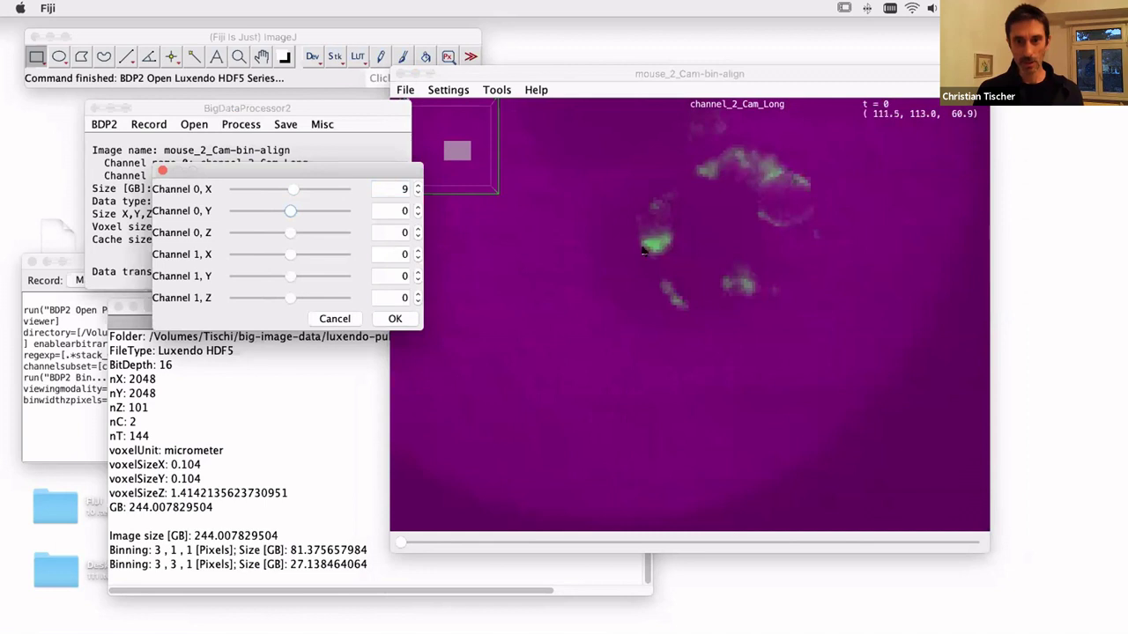
click(404, 188)
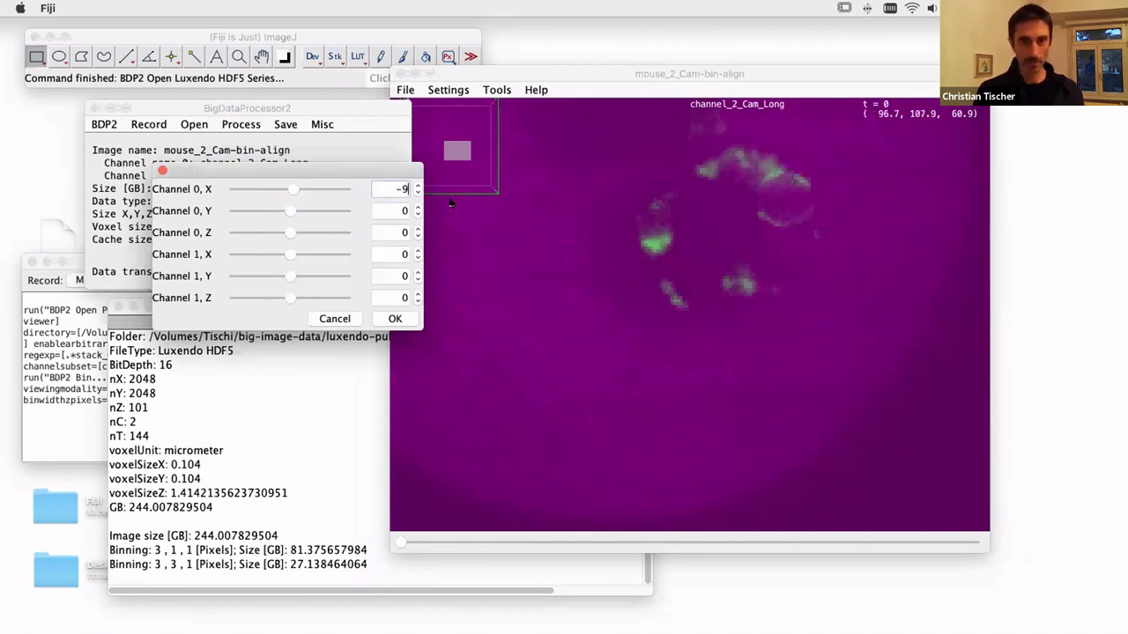
key(Tab)
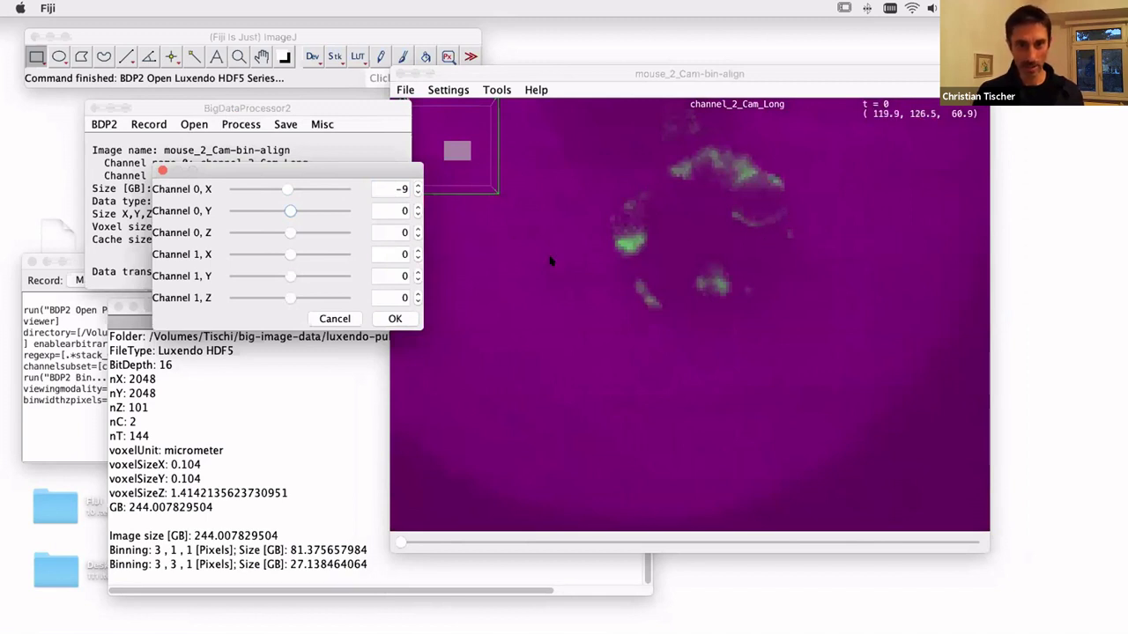
- Set the Y shift of channel 0 to 2 and apply the channel alignment
click(407, 210)
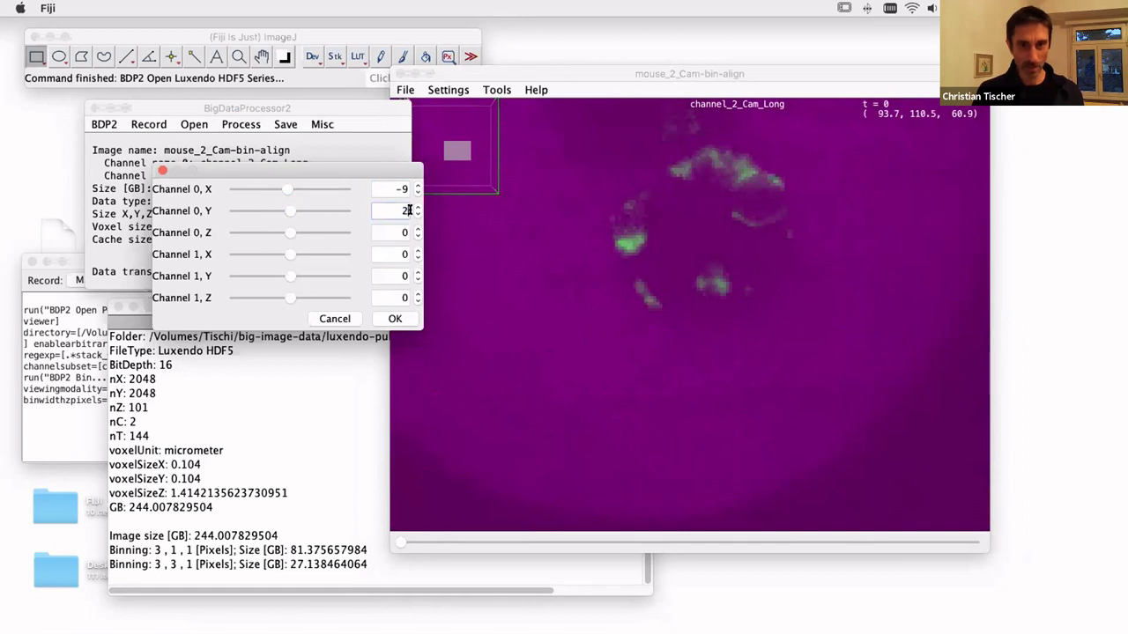
text(2)
key(Tab)
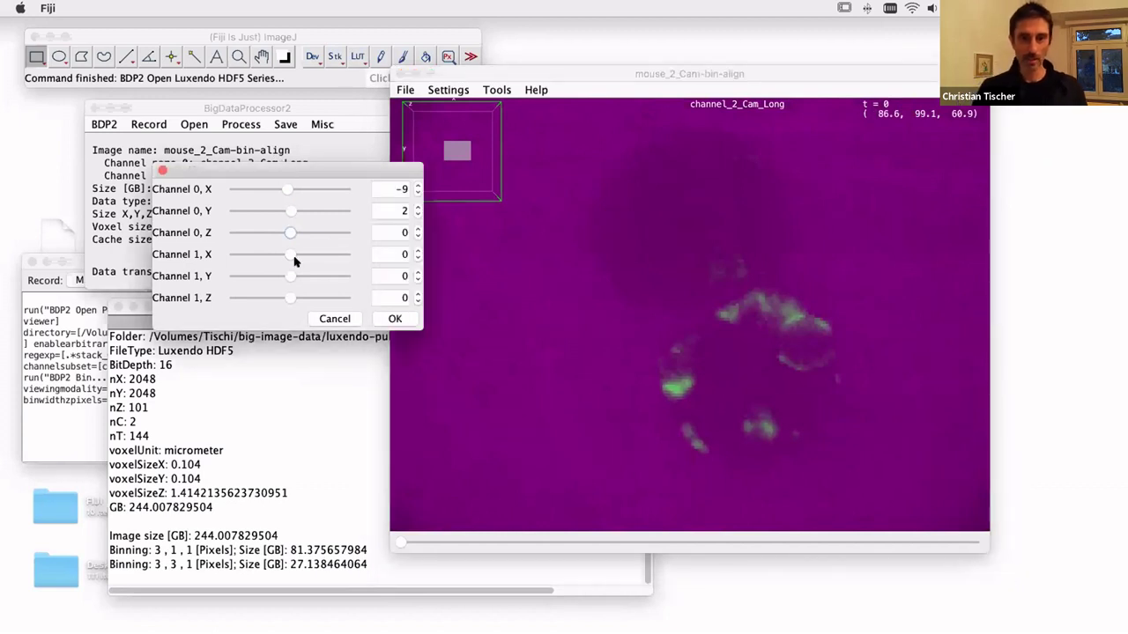
click(397, 318)
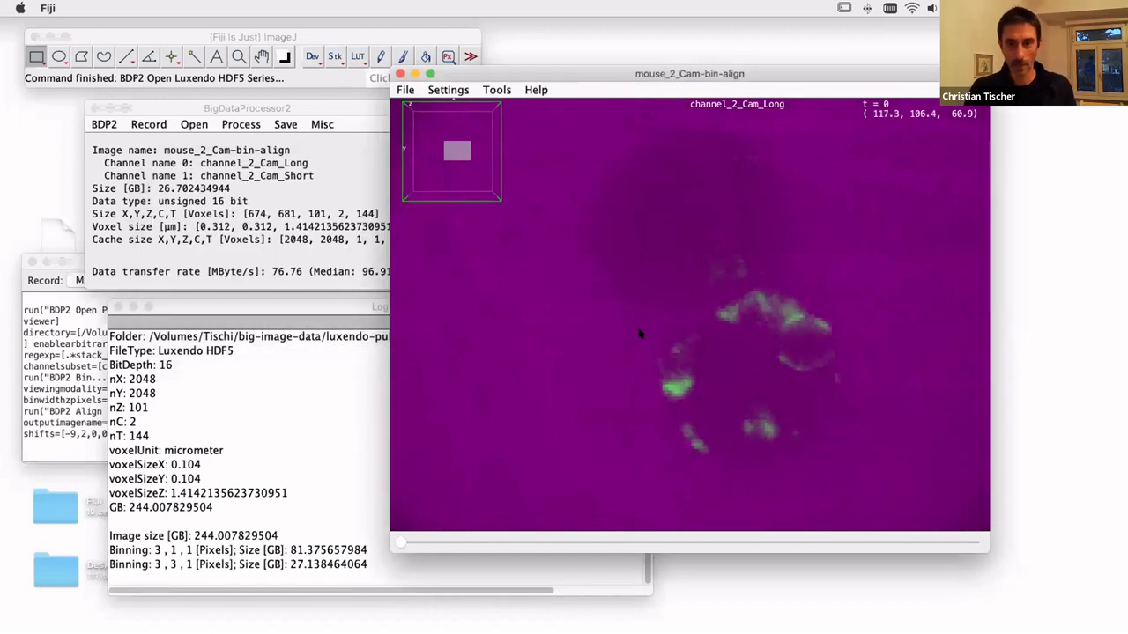
- Start cropping the channel-aligned image with the crop dialog set to voxel units
scroll(681, 302, down, 5)
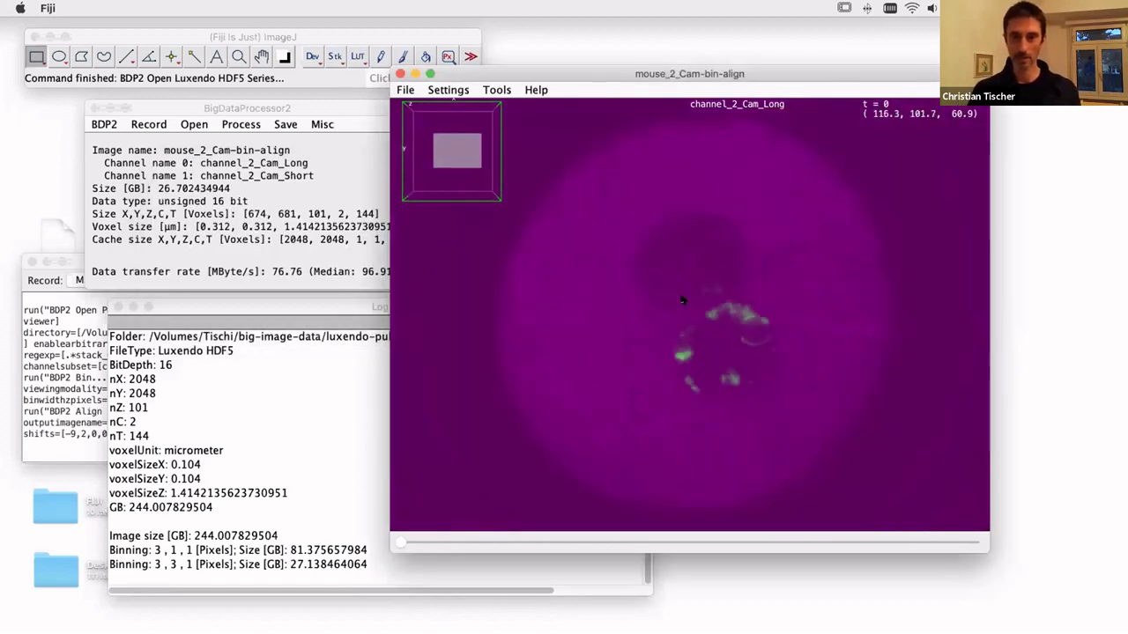
scroll(681, 302, down, 3)
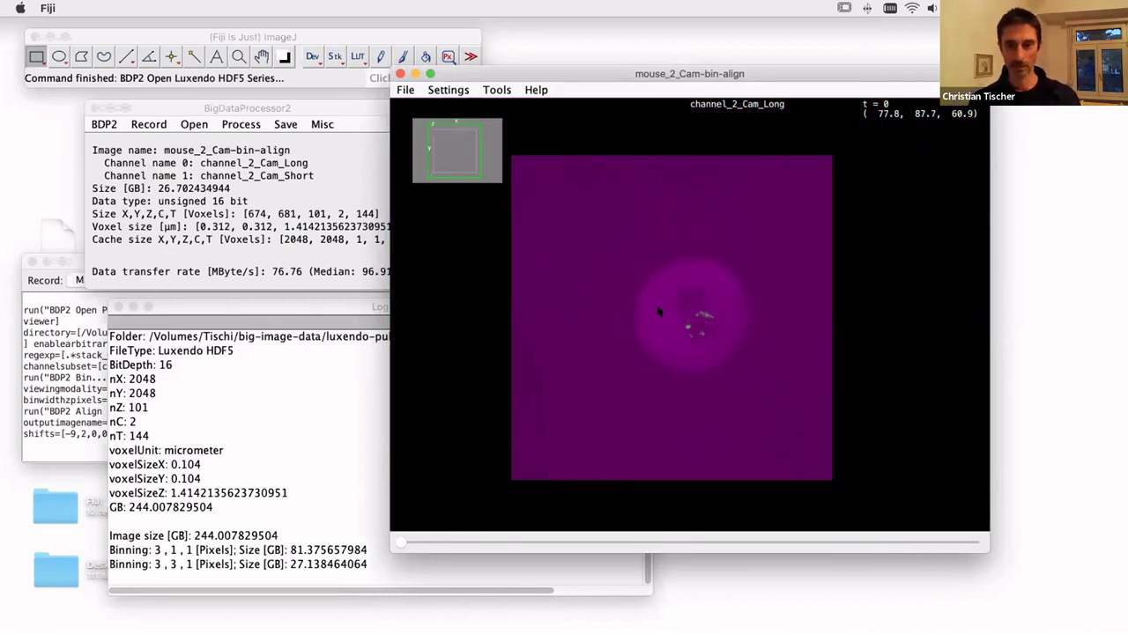
click(228, 122)
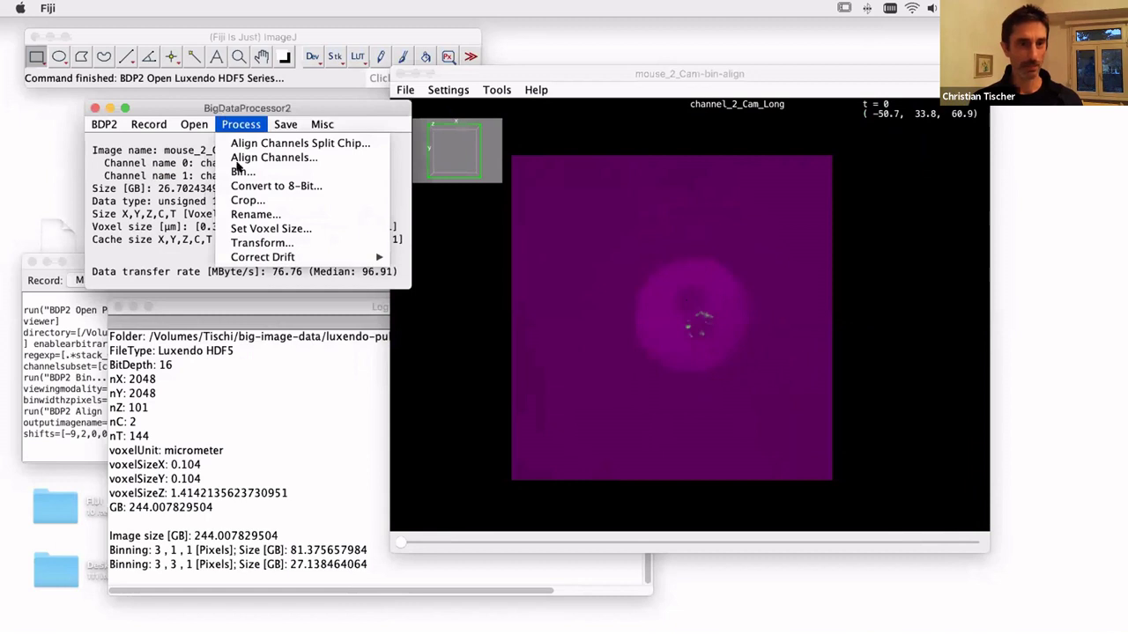
click(256, 197)
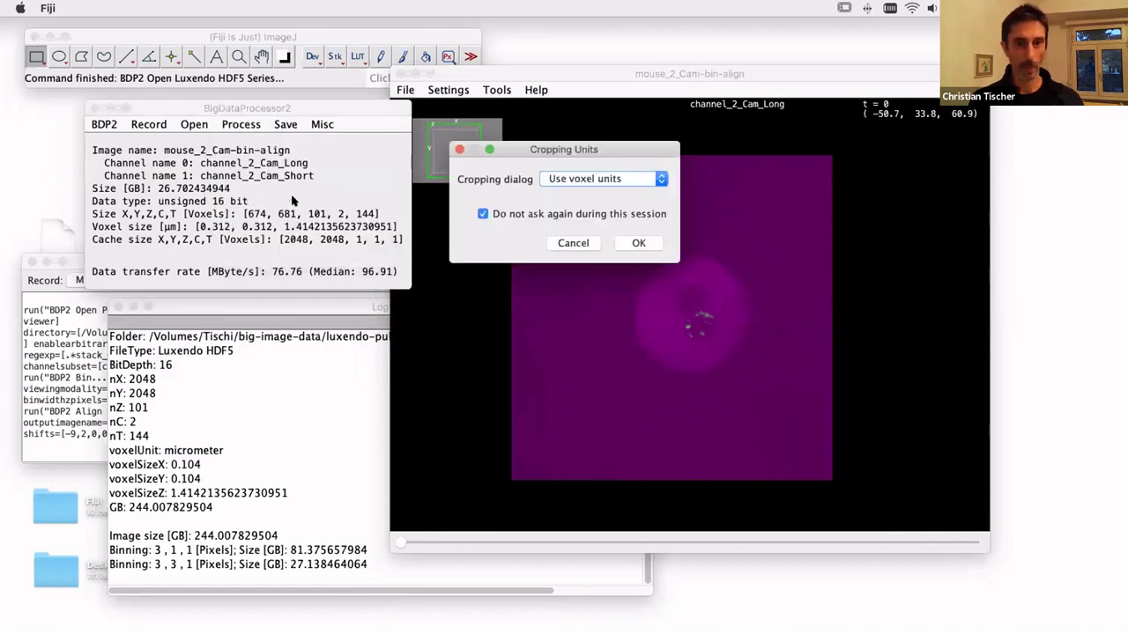
click(639, 242)
- Fit the crop box around the embryo at time point 0, about x 244 to 506 and y 190 to 475 voxels
drag(537, 218, 549, 217)
drag(617, 228, 626, 241)
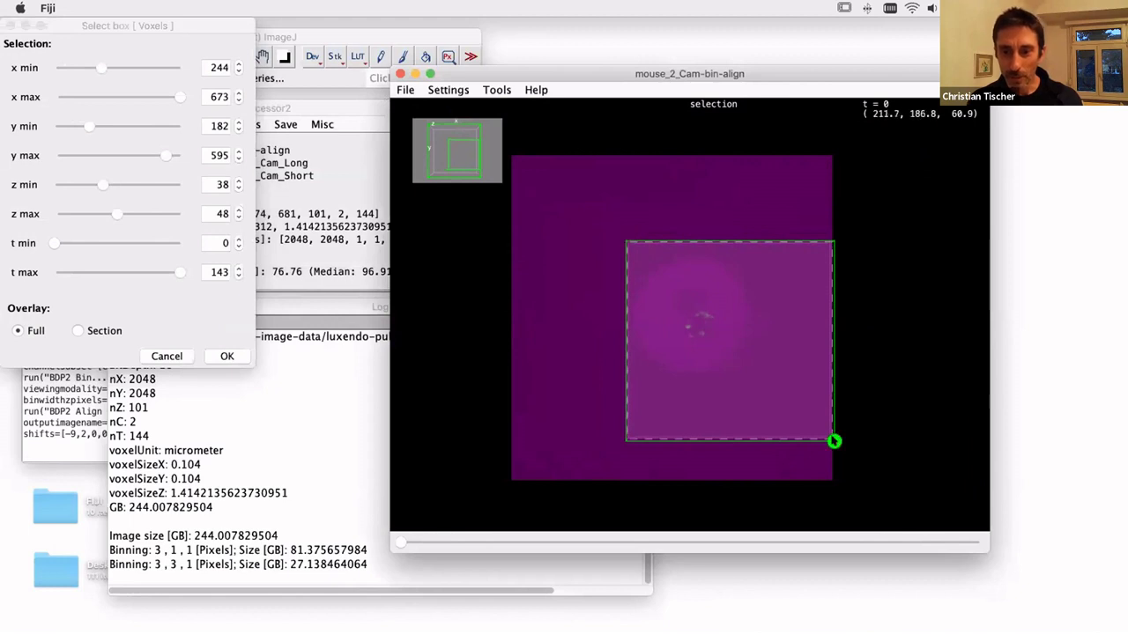
drag(834, 440, 787, 404)
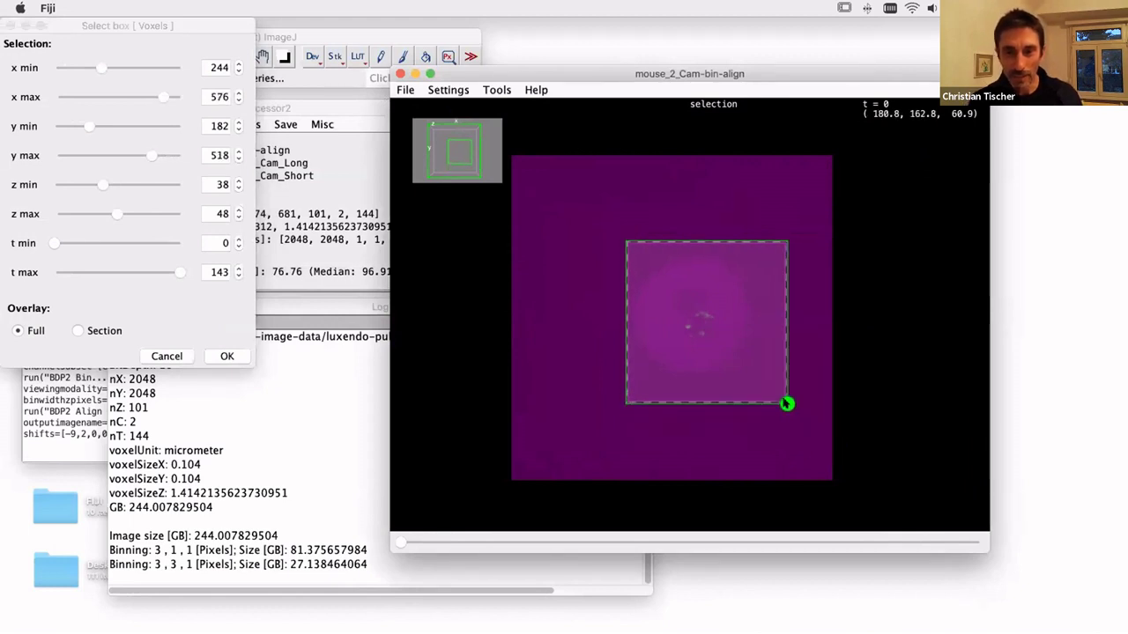
drag(624, 239, 625, 244)
drag(786, 405, 754, 383)
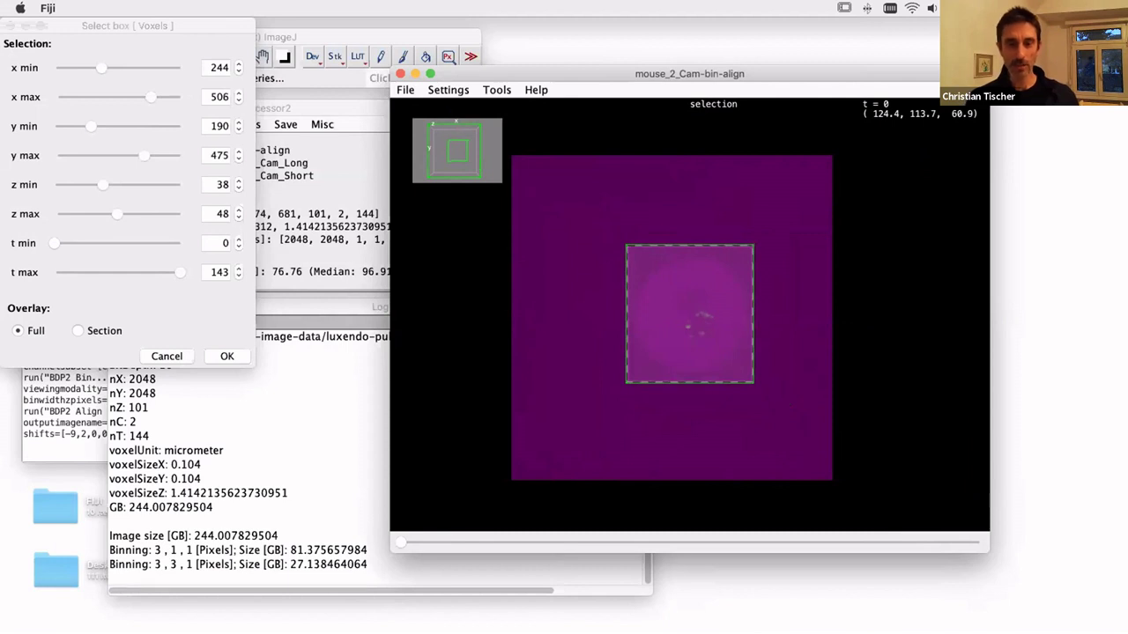
- Check the crop box at time point 142, enlarge it to about x max 569 and y max 495, and return to time point 0
click(969, 542)
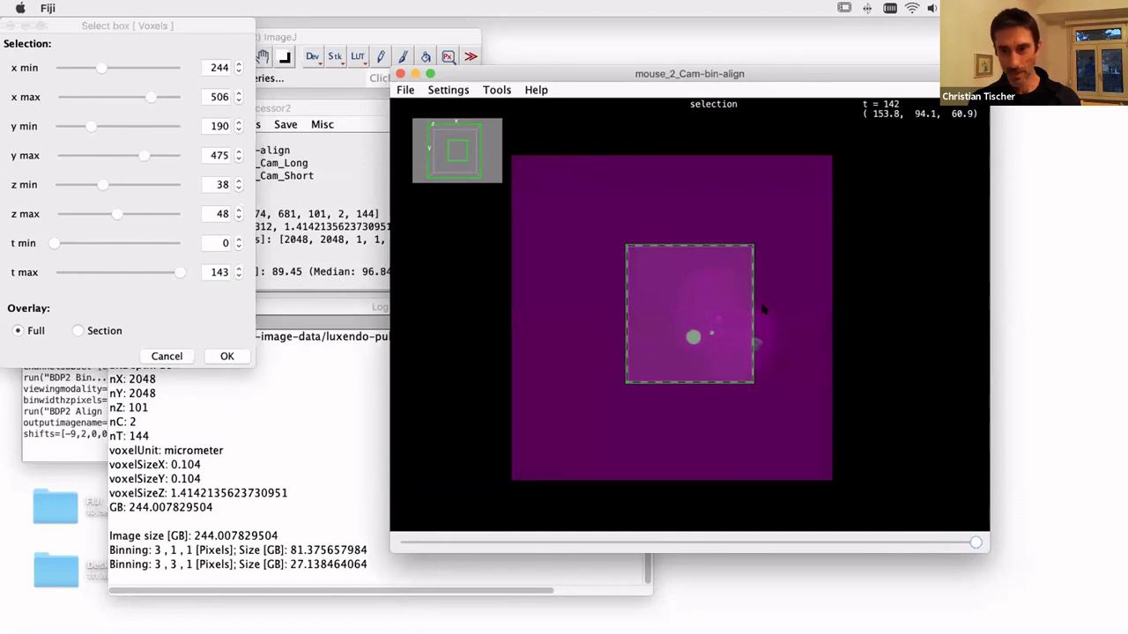
drag(753, 383, 783, 392)
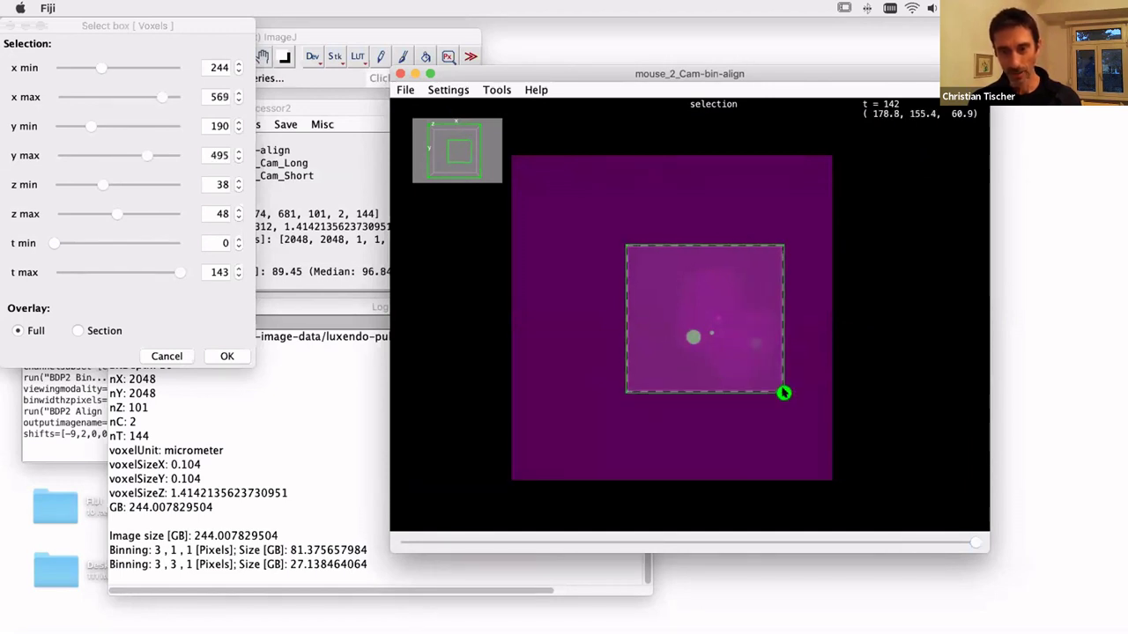
click(405, 542)
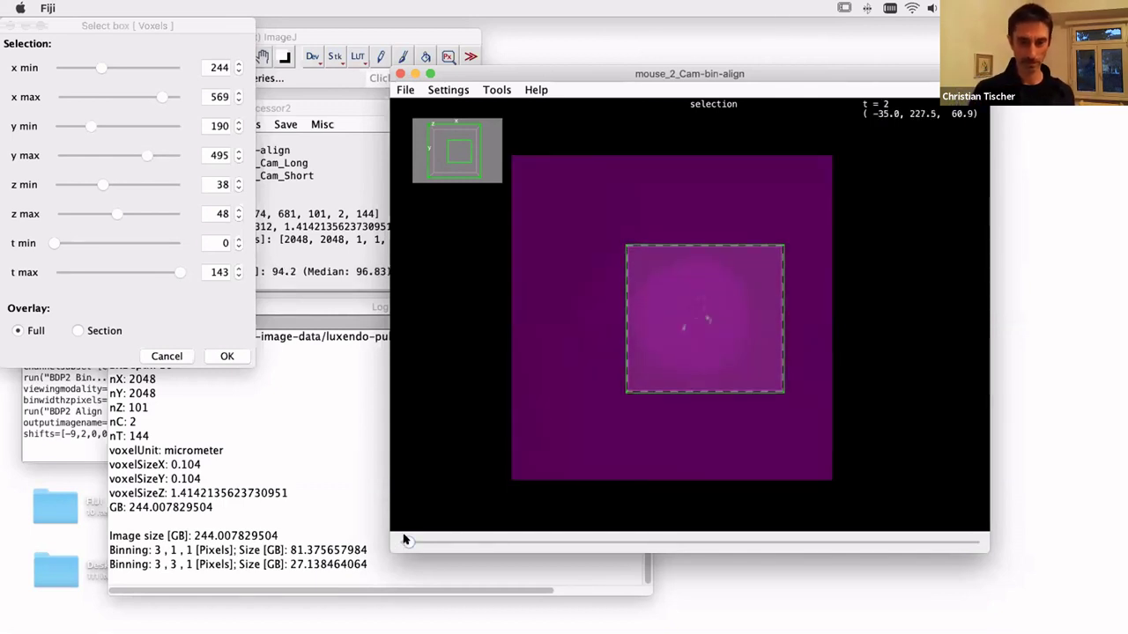
drag(407, 542, 398, 542)
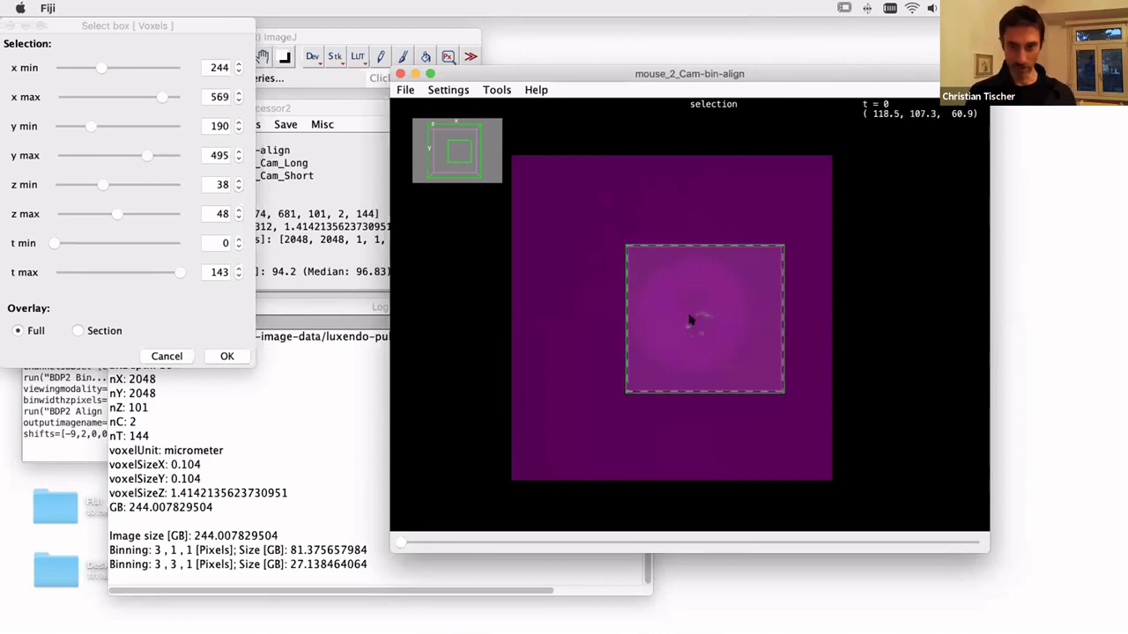
- In the side view, extend the crop box to about z 5 to 91 with y max 494, and apply the crop
key(shift+x)
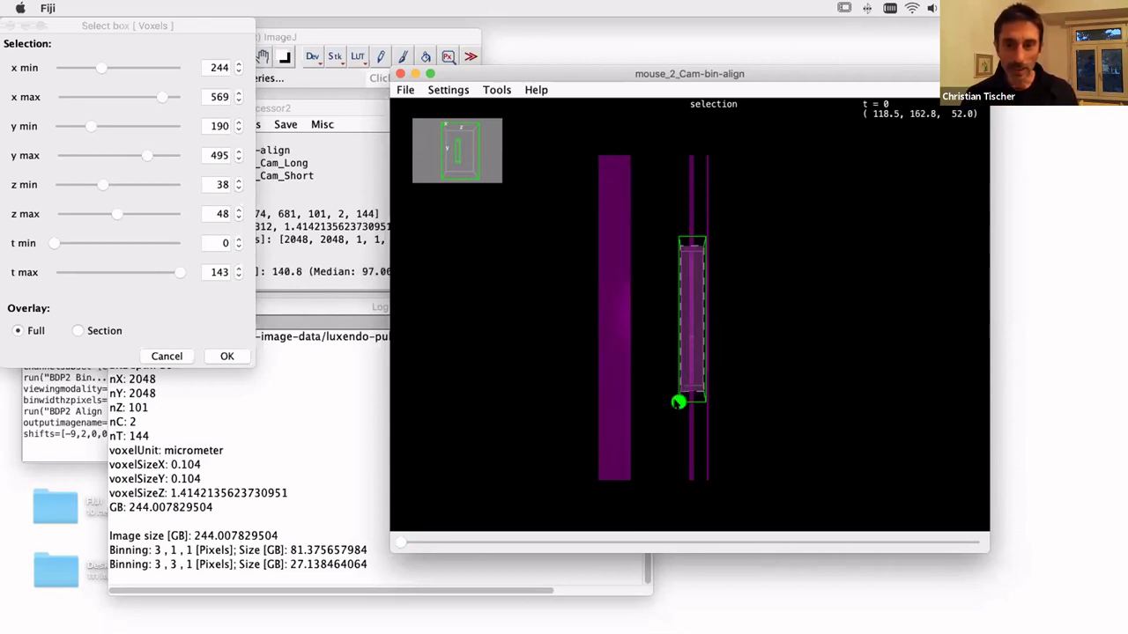
drag(677, 403, 655, 408)
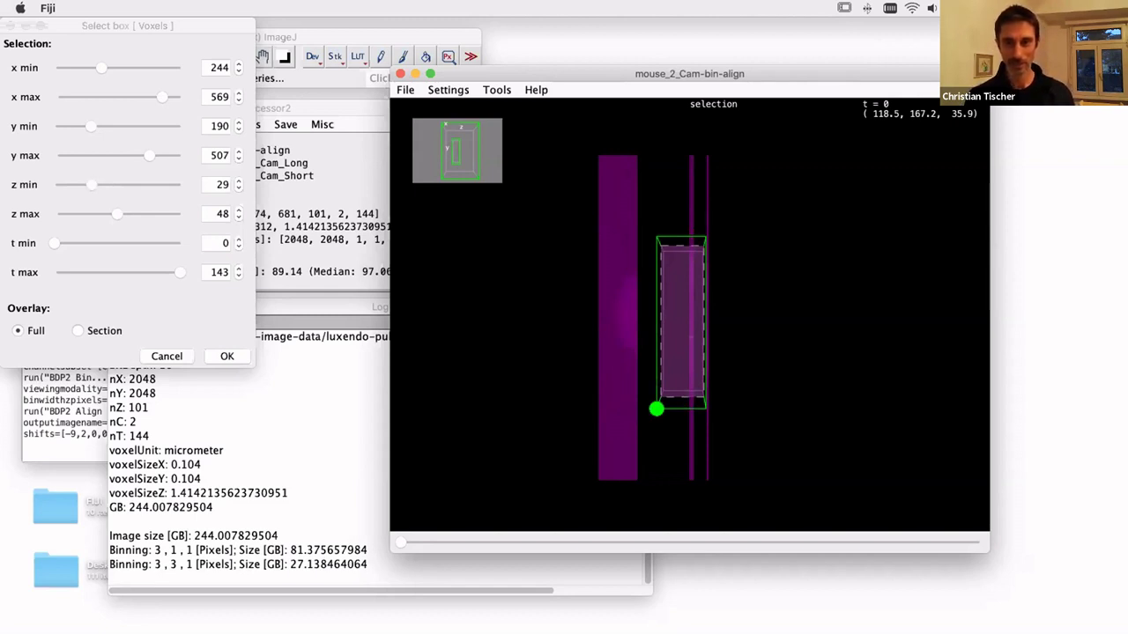
drag(656, 408, 599, 405)
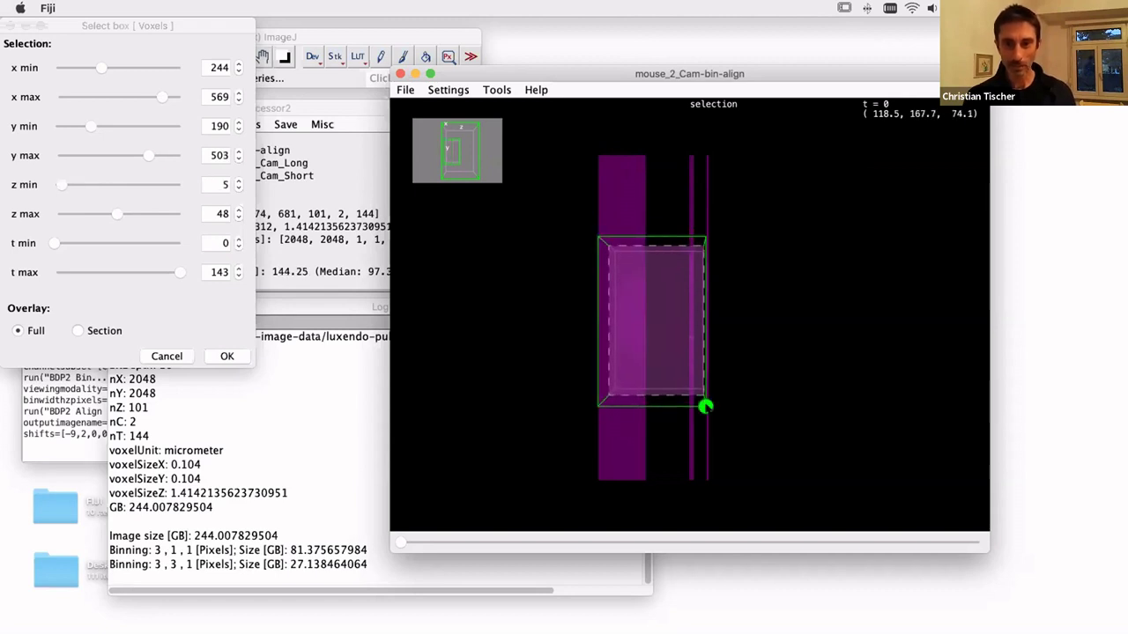
drag(705, 406, 811, 400)
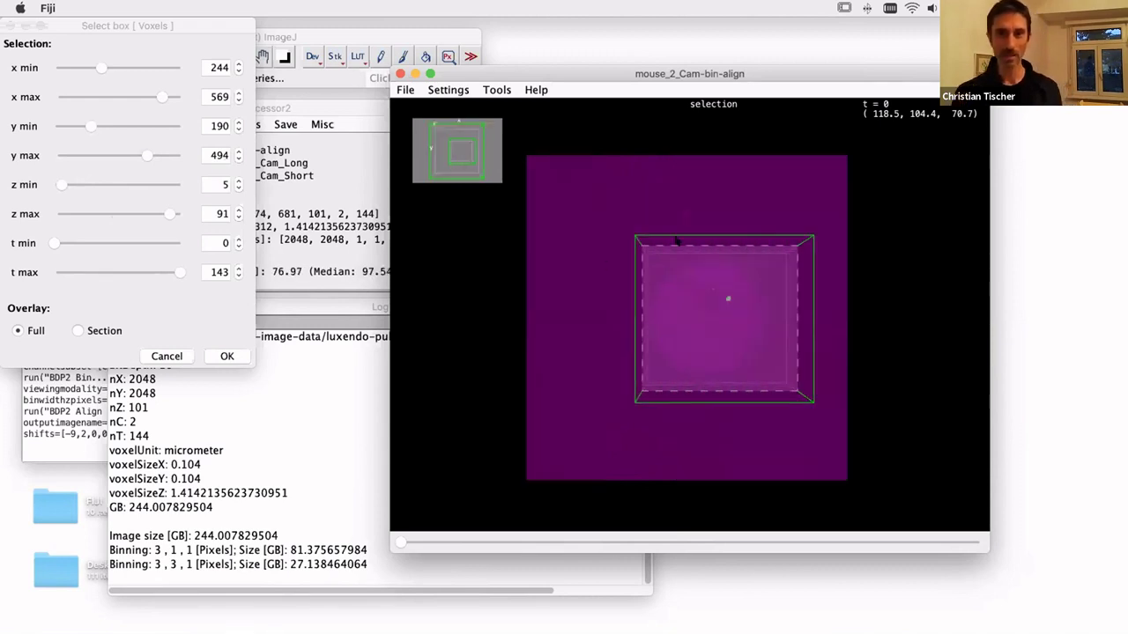
click(225, 357)
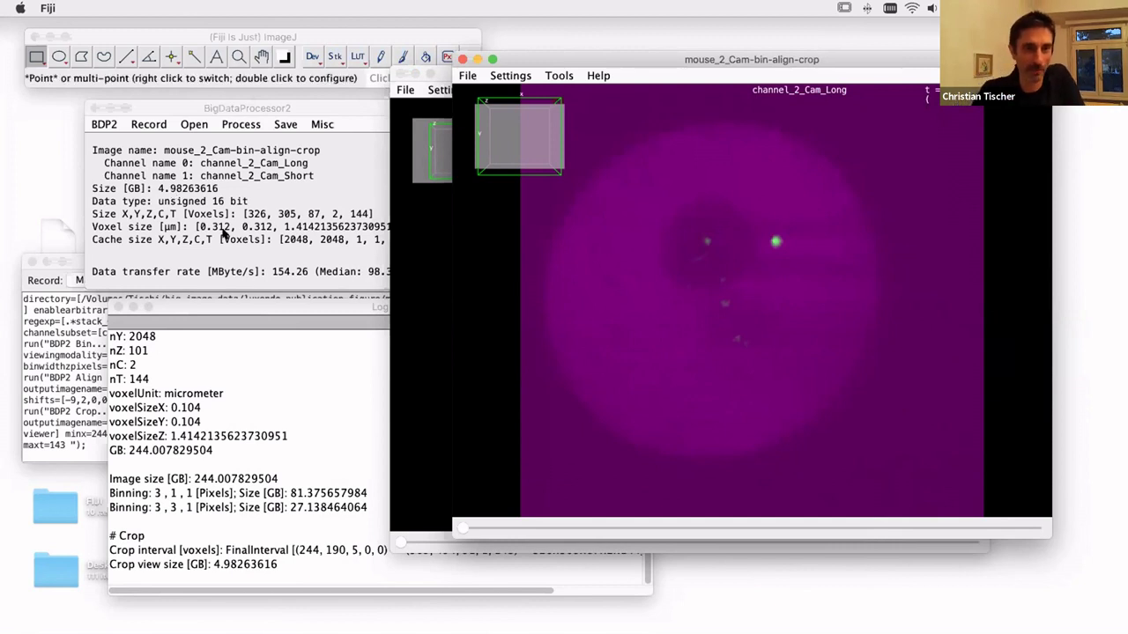
- Start saving the cropped image as TIFF volumes without compression and set the last time frame to 1
click(260, 104)
drag(259, 104, 242, 96)
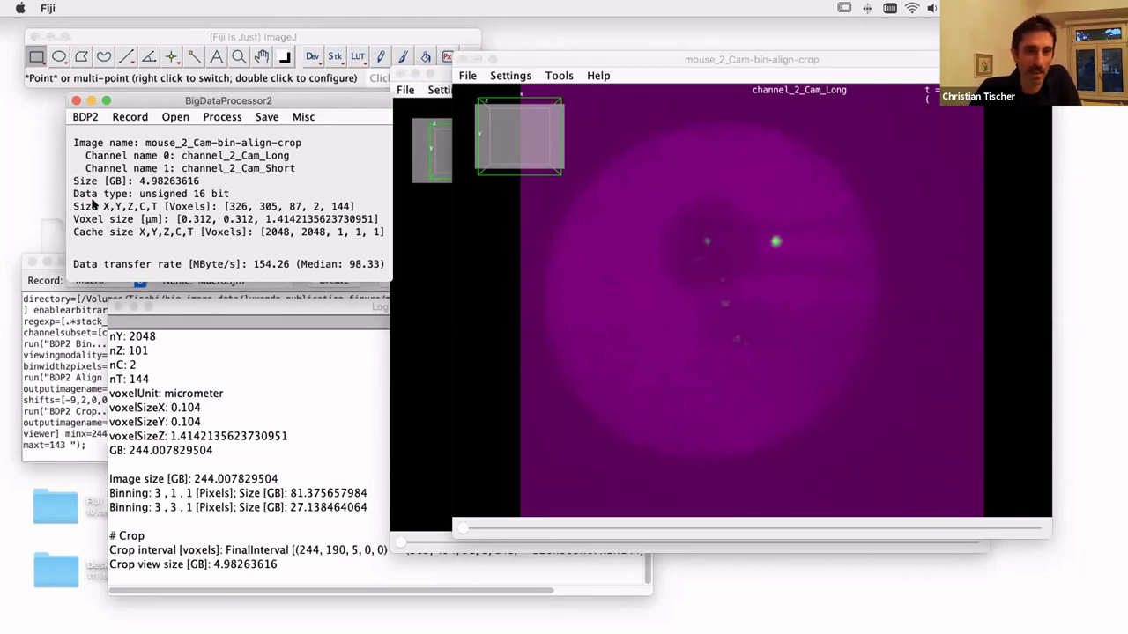
click(264, 117)
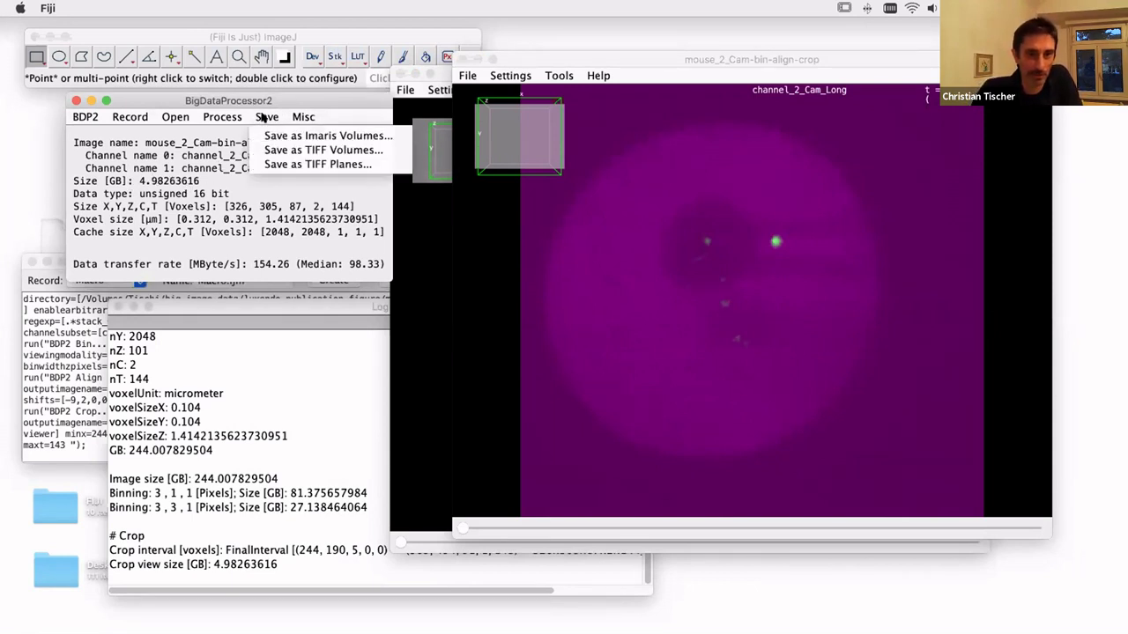
click(297, 151)
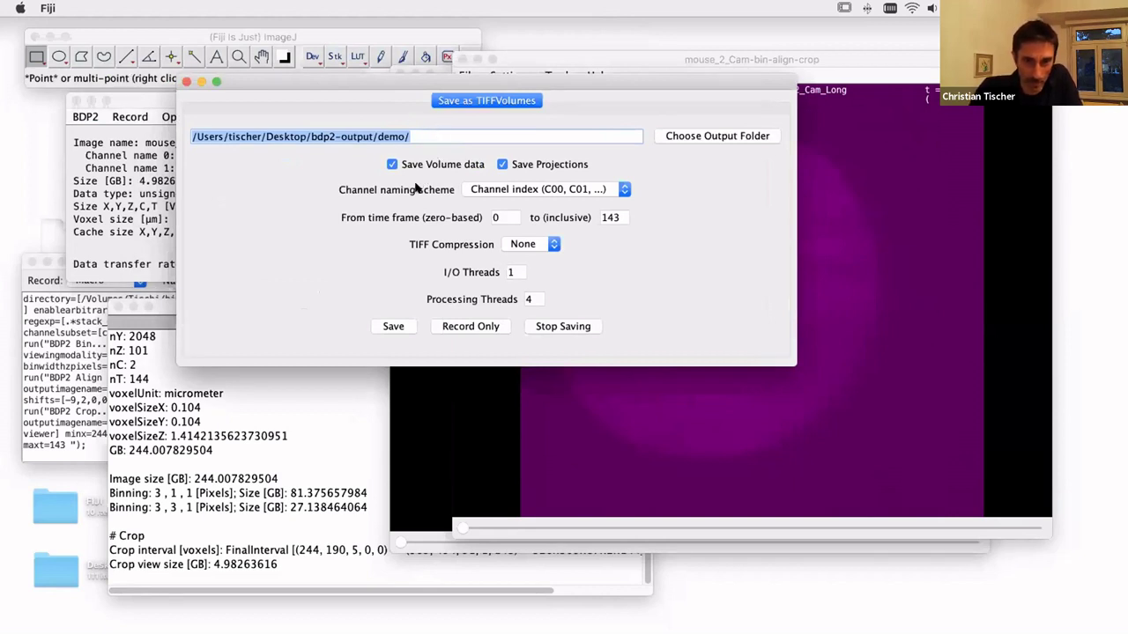
click(546, 248)
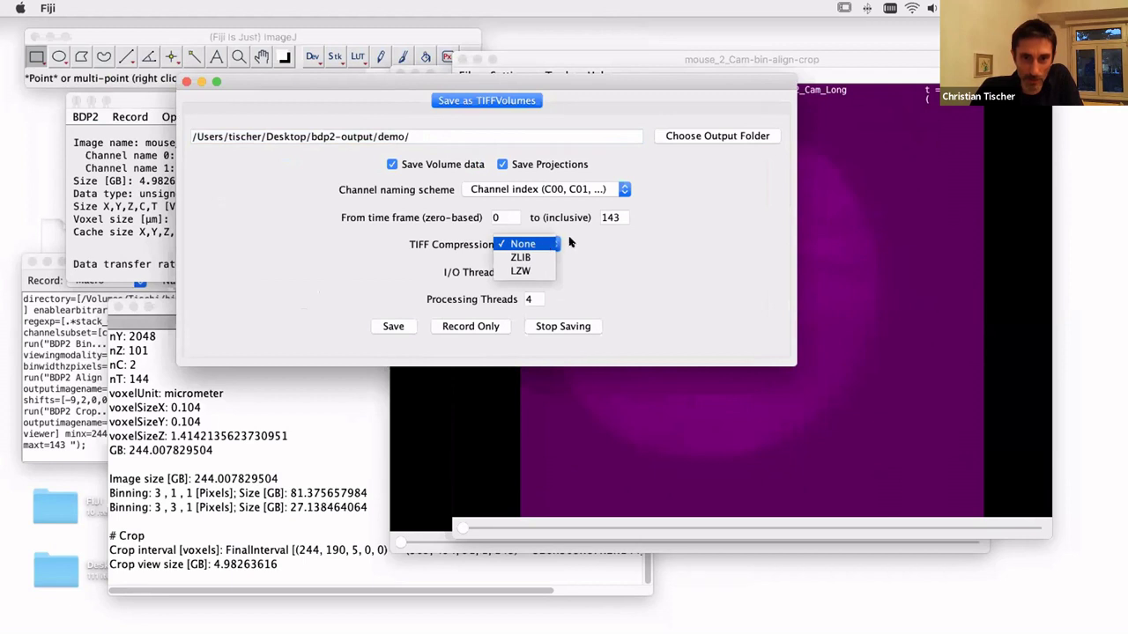
click(571, 242)
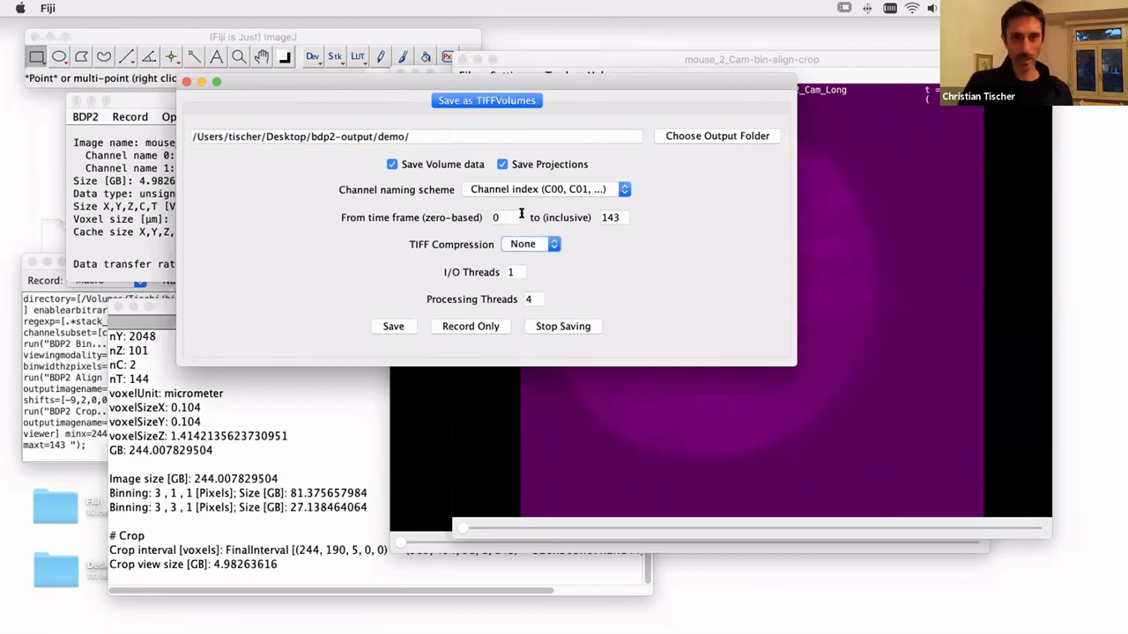
click(615, 217)
text(1)
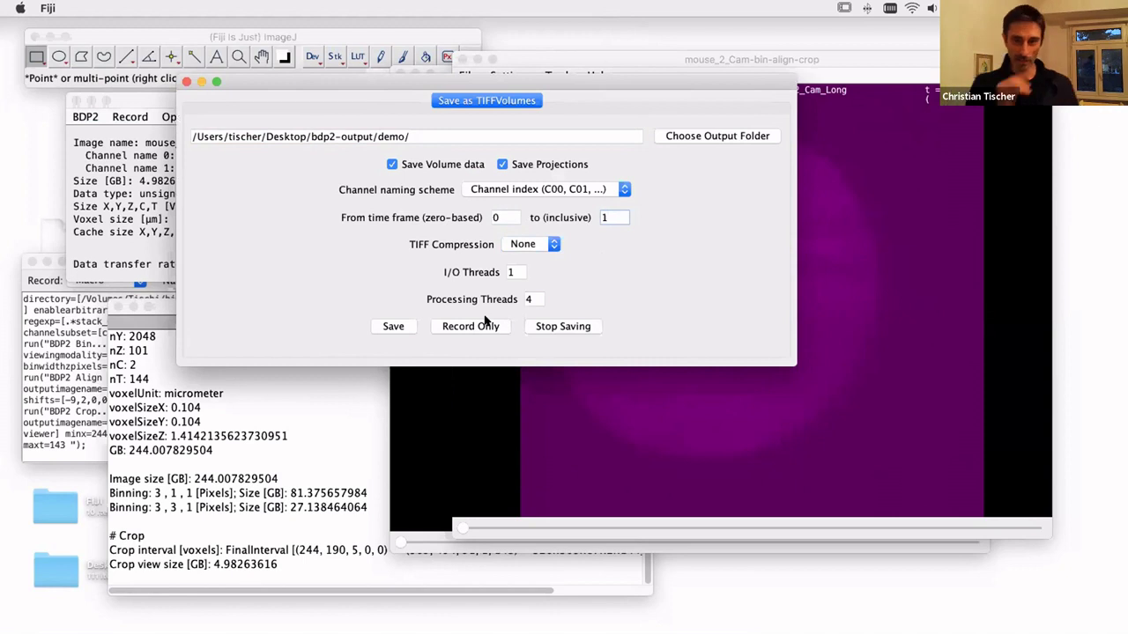
- Review the recorded bin, align and crop commands in the macro recorder and return to the TIFF saving settings
click(73, 383)
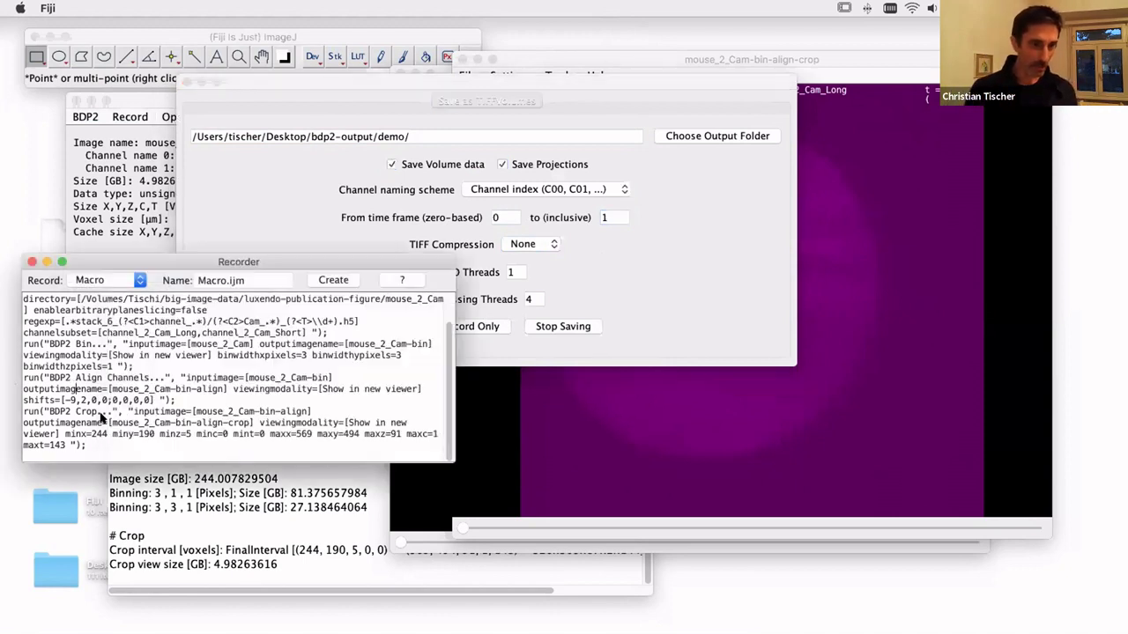
click(501, 312)
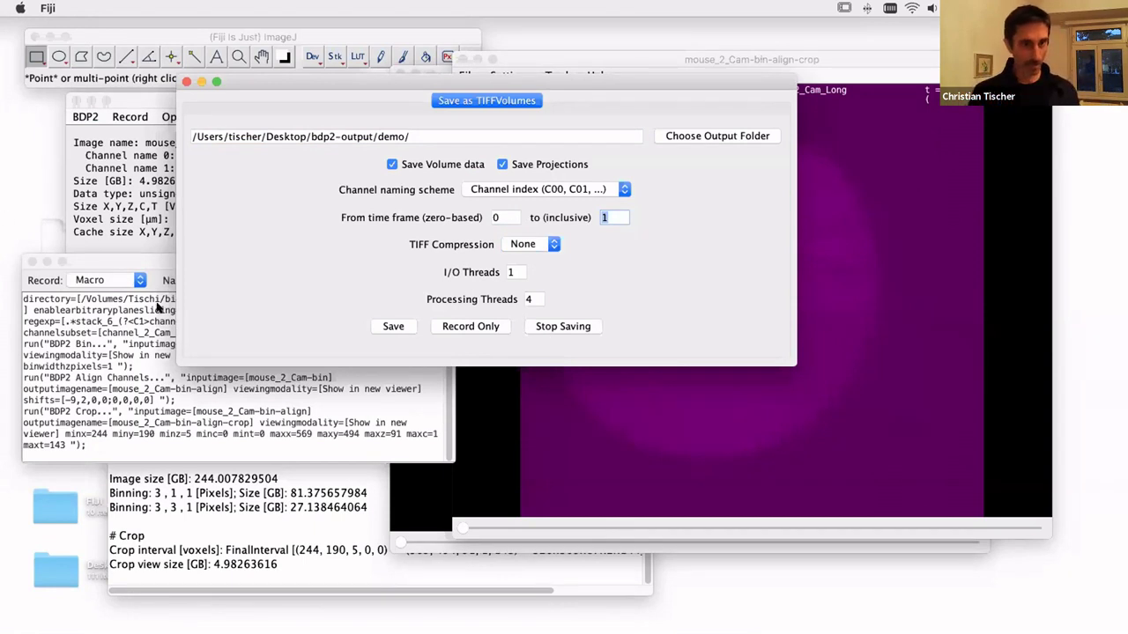
click(167, 269)
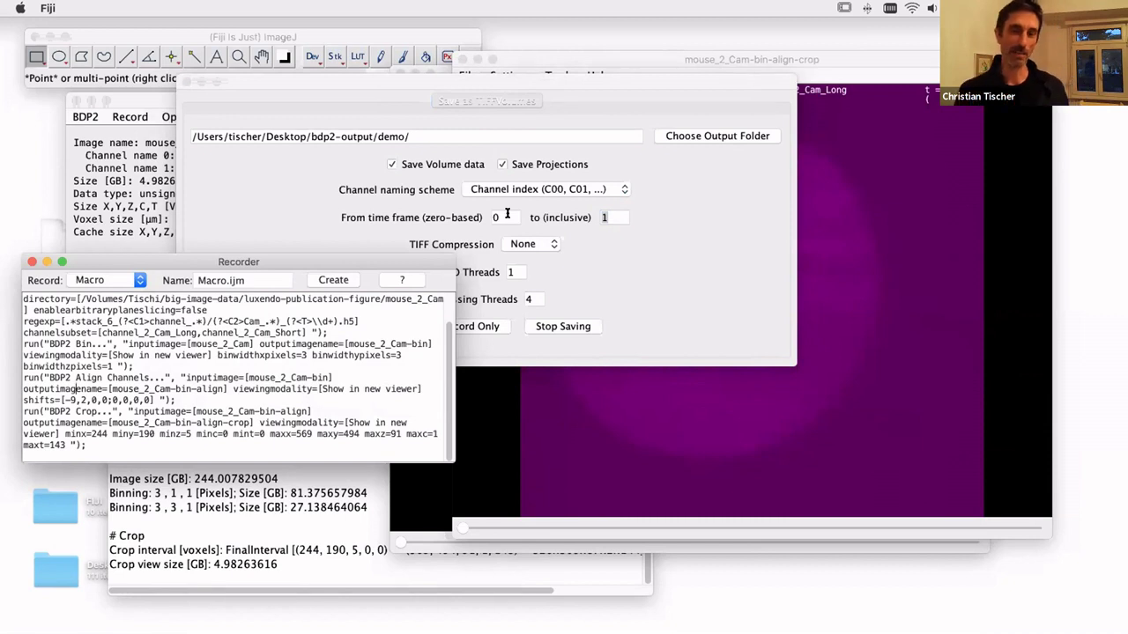
click(652, 249)
click(490, 218)
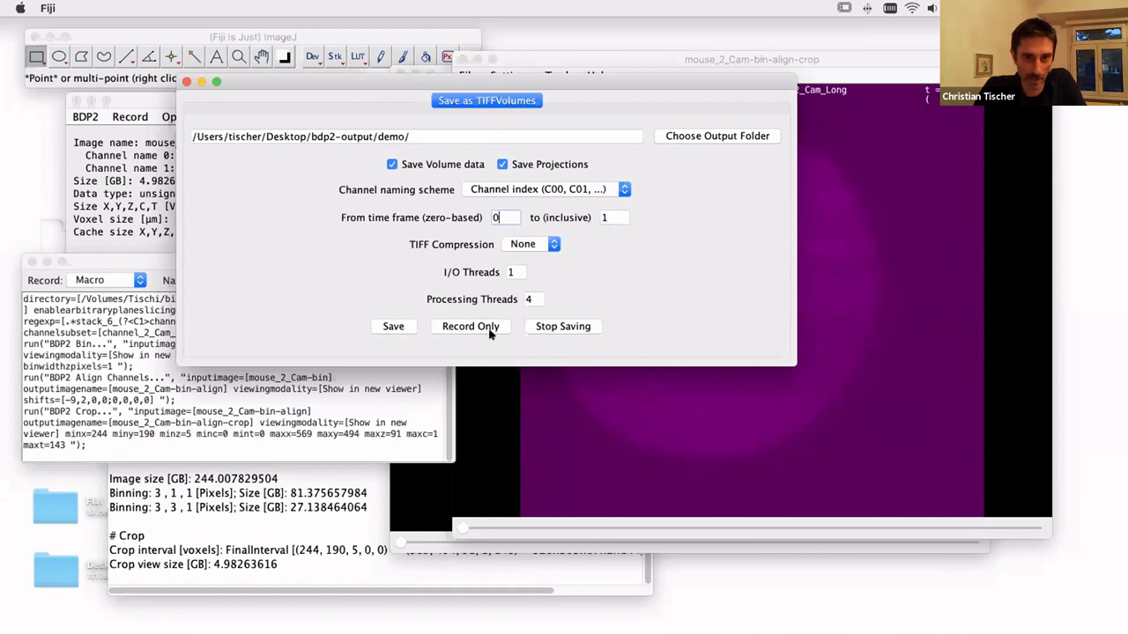
- Save the TIFF volumes and projections of time frames 0 to 1, follow the progress in the log, and close the log
click(396, 326)
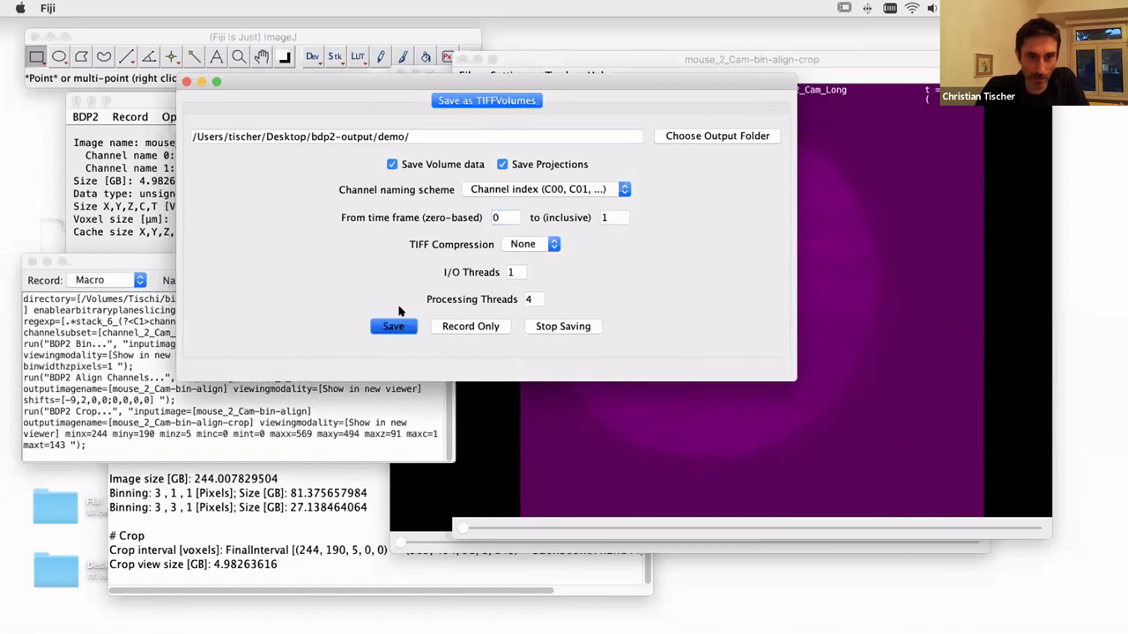
click(318, 491)
drag(302, 308, 249, 261)
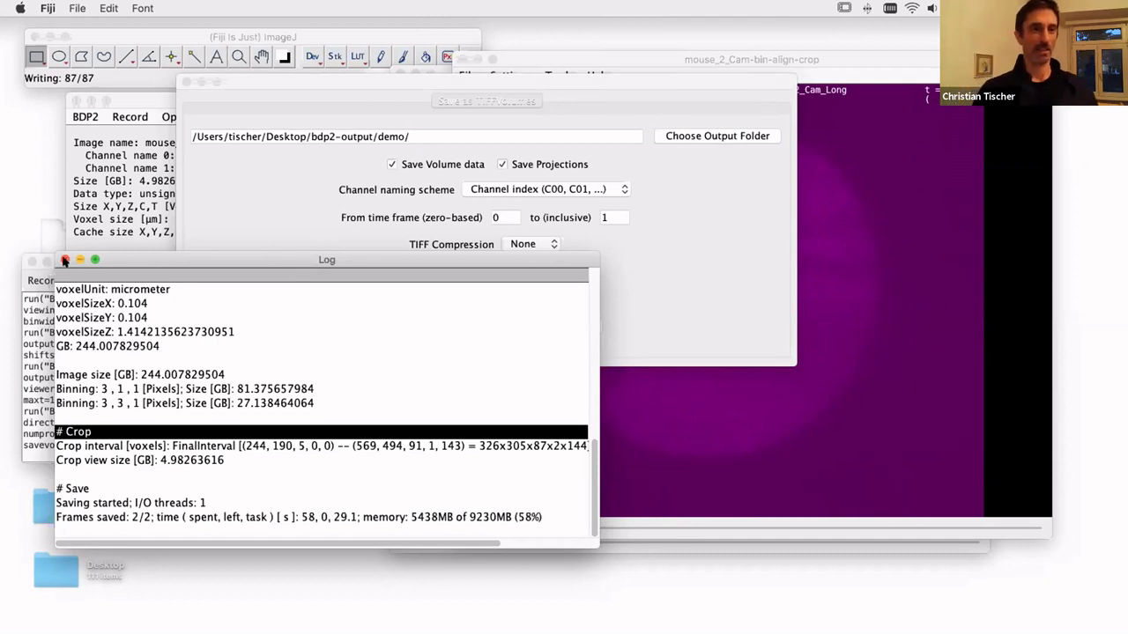
key(super+w)
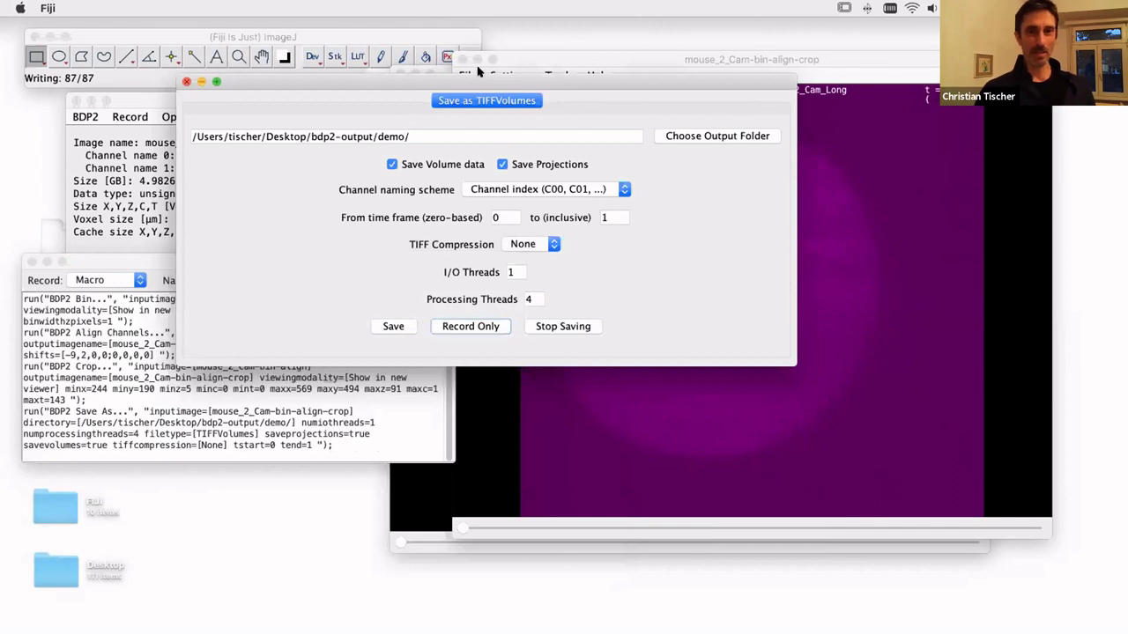
- Close the cropped and aligned image viewers and create a macro script from the recorded commands
click(469, 62)
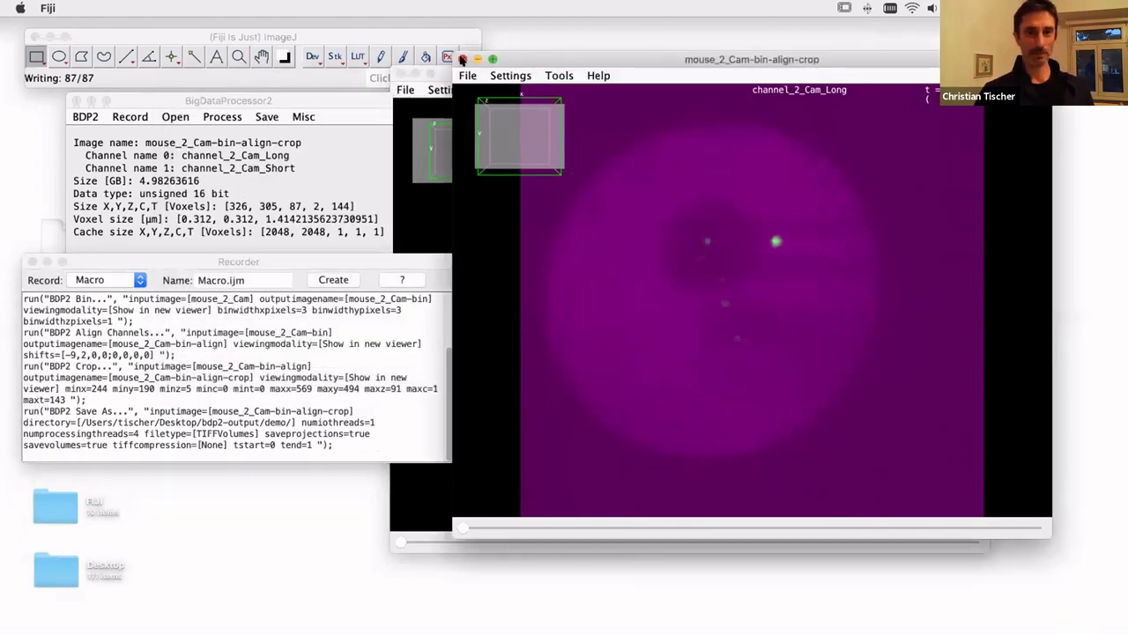
click(463, 60)
click(403, 74)
click(331, 279)
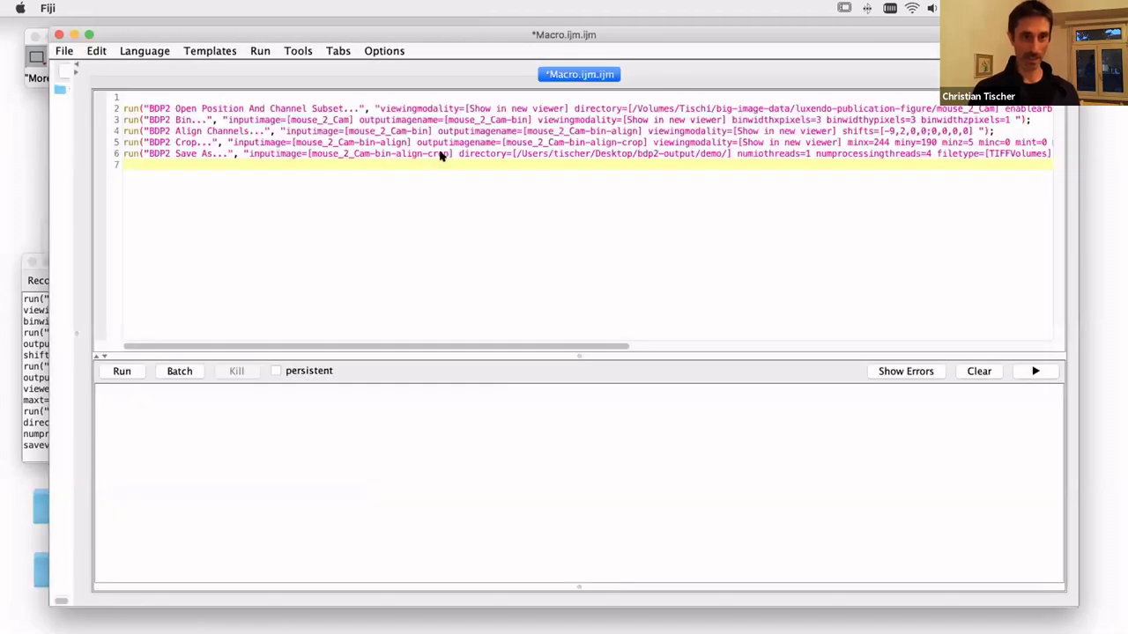
- Comment out the BDP2 Save As line in the macro and run the script
click(126, 152)
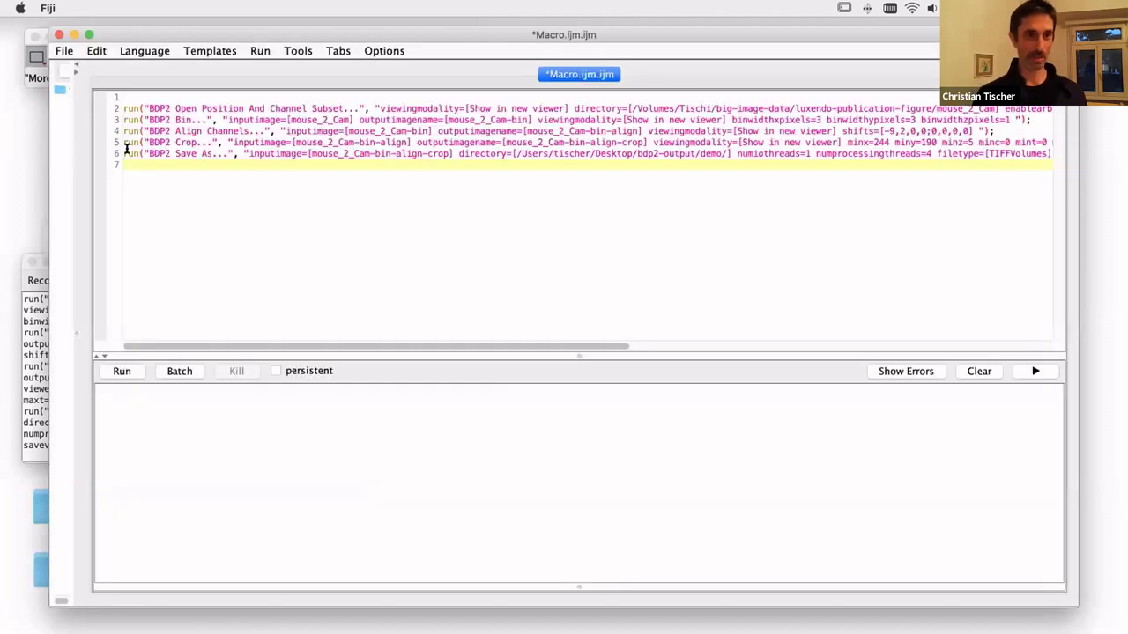
text(//)
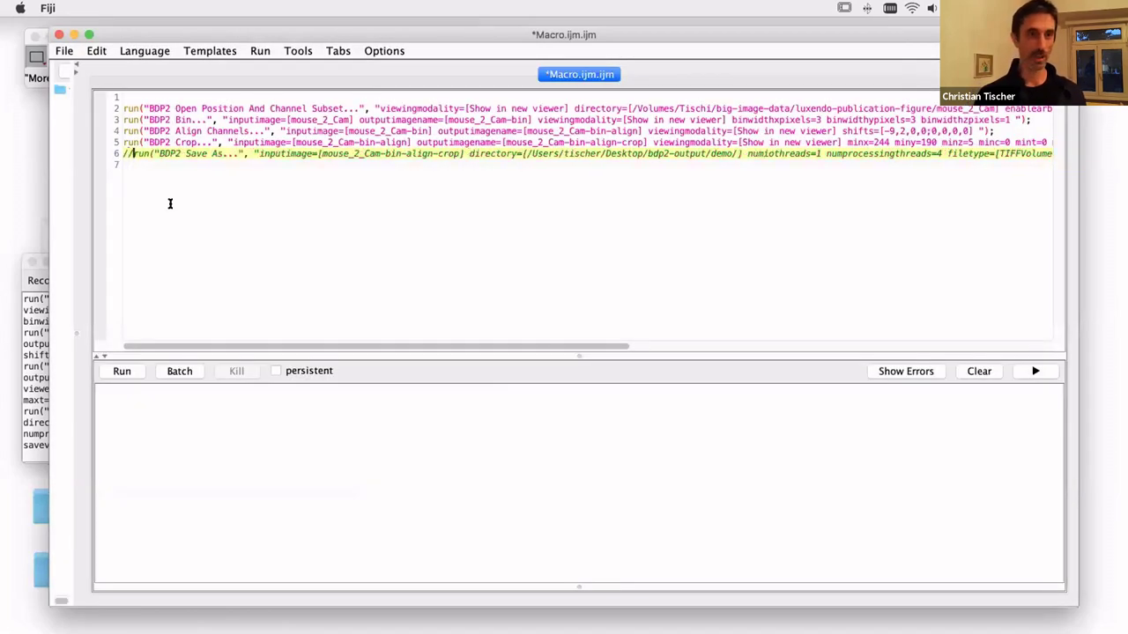
click(122, 370)
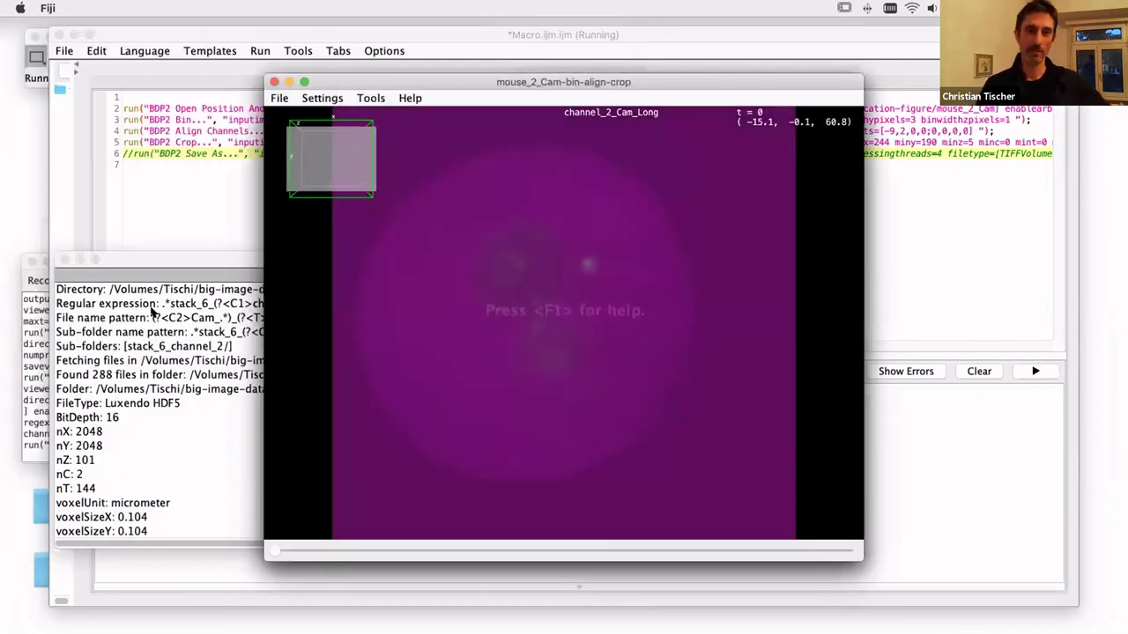
- Close the image viewers opened by the macro
click(274, 81)
click(273, 82)
click(273, 82)
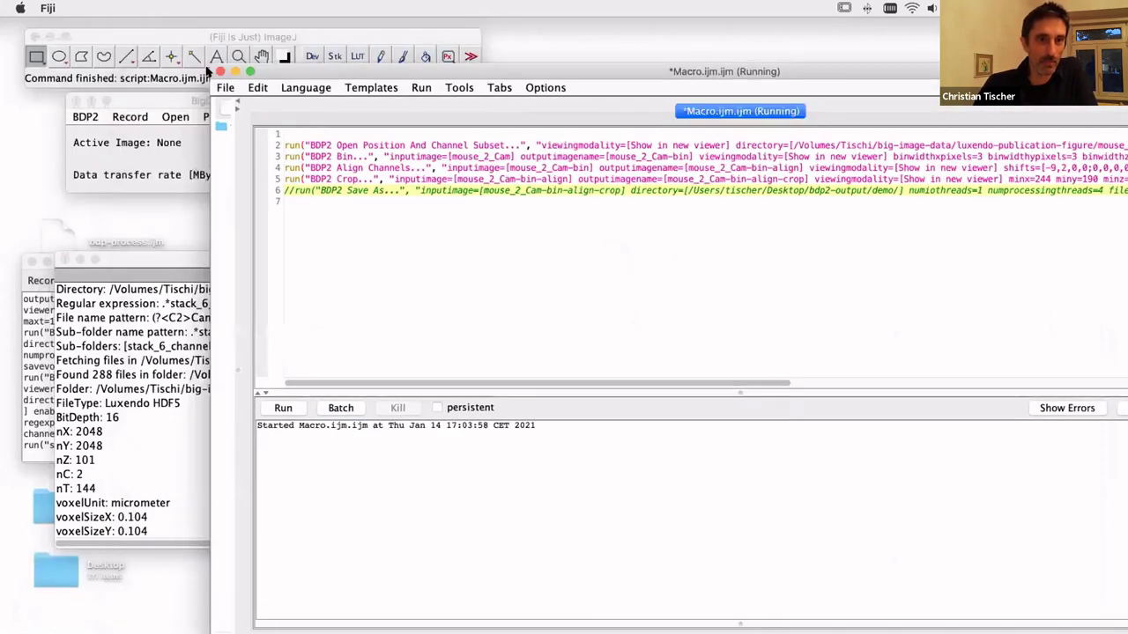
- Close the macro script without saving its changes, along with the BigDataProcessor2, Log and Recorder windows
click(220, 72)
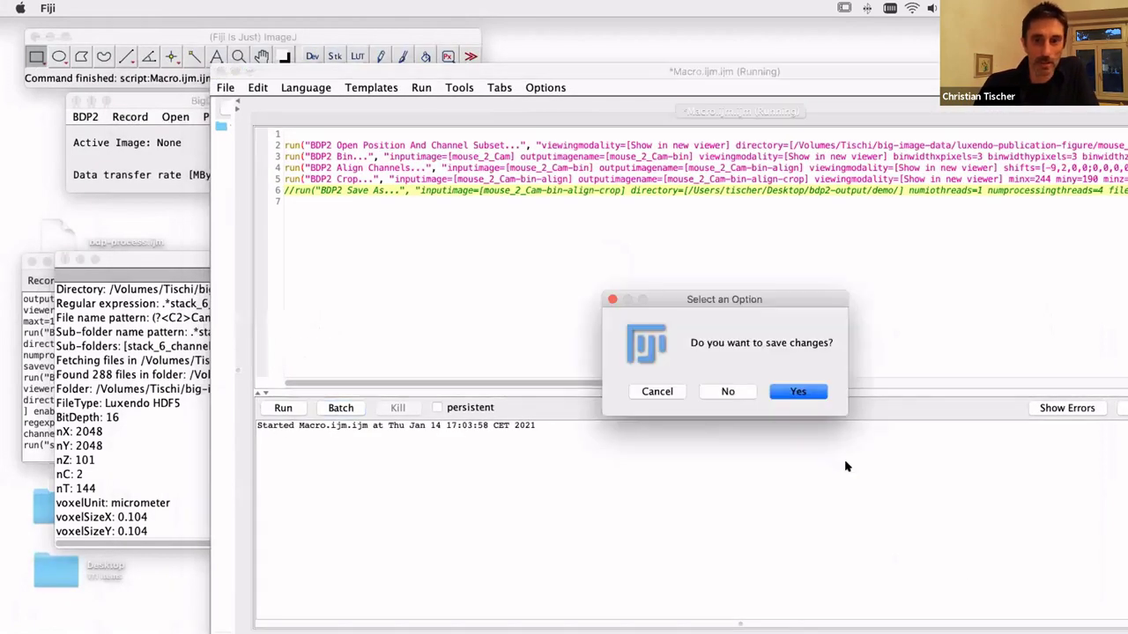
click(713, 391)
click(76, 102)
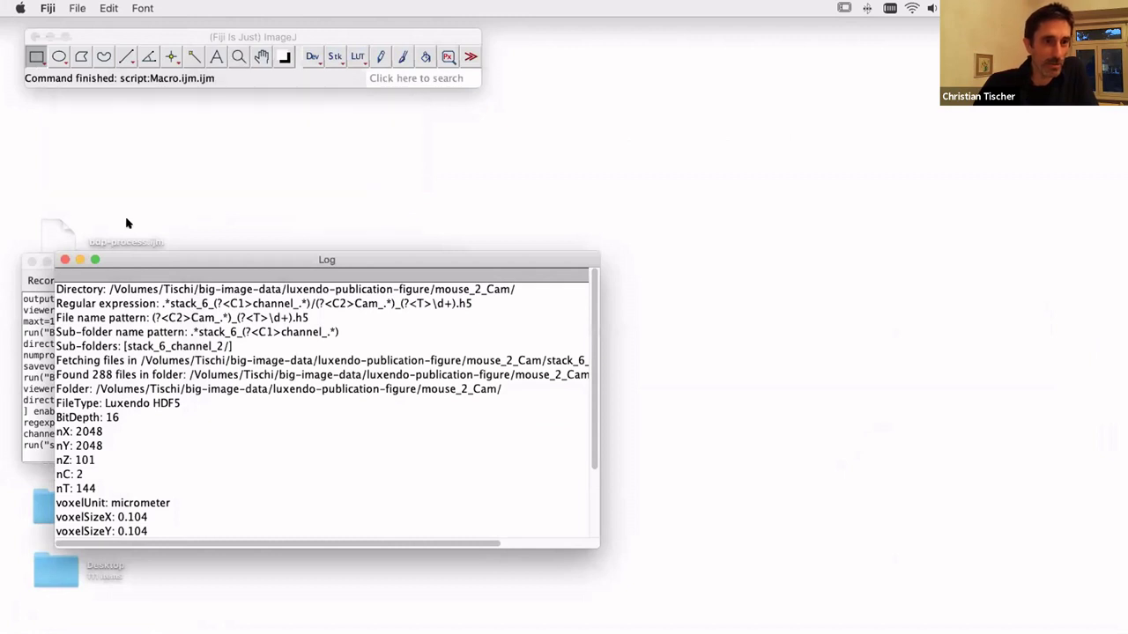
drag(139, 260, 364, 279)
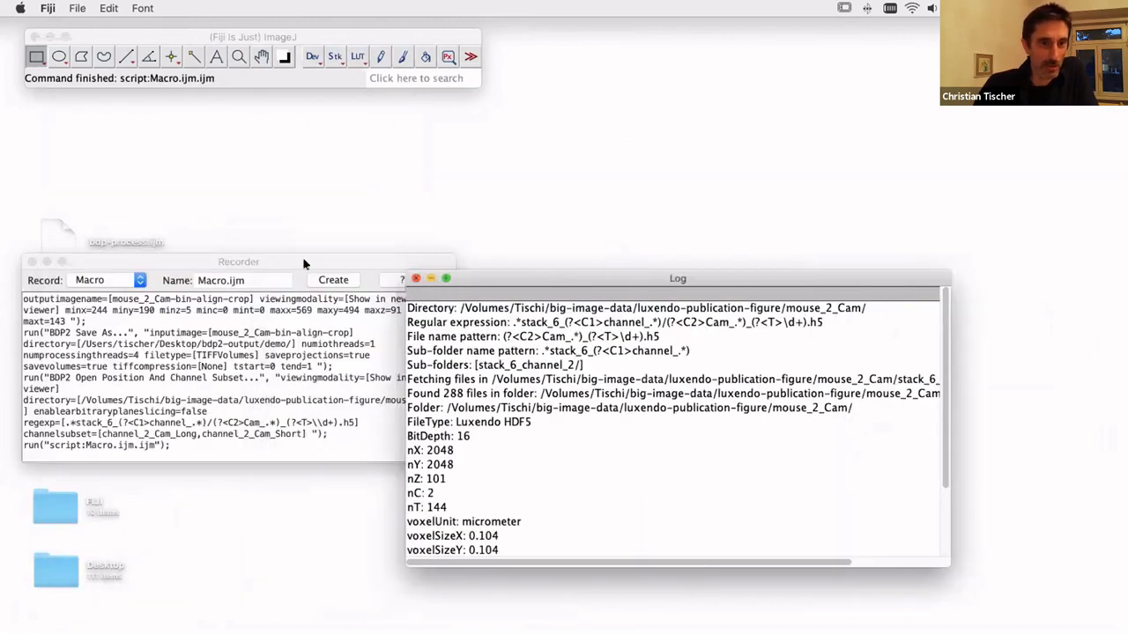
click(289, 278)
click(33, 262)
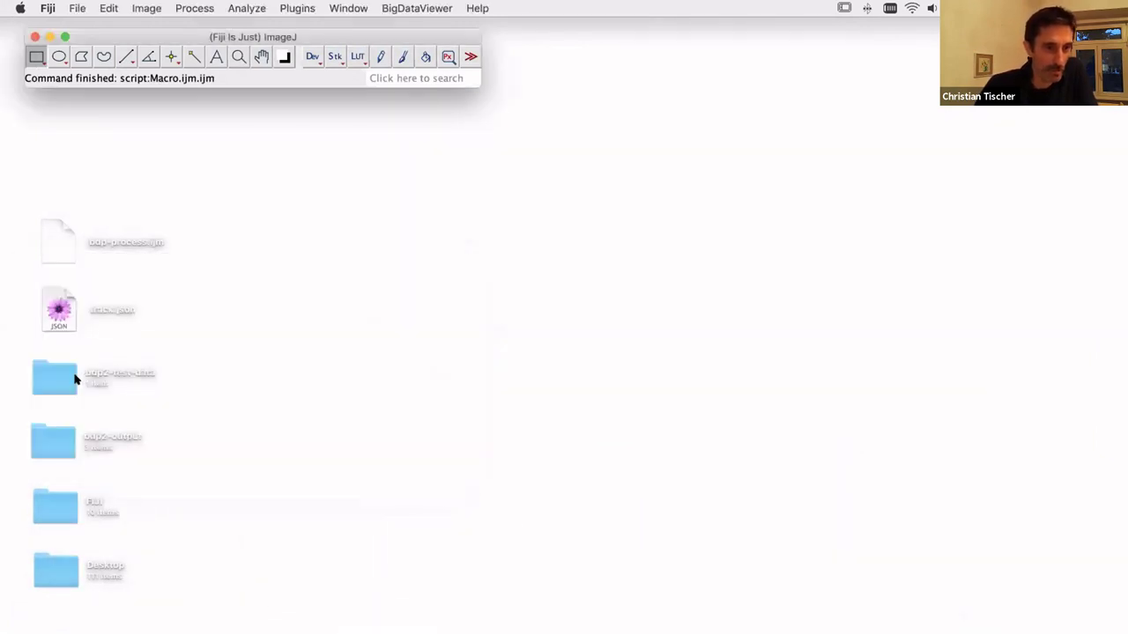
- Open mouse_2_Cam-crop-binned--C00--T00000.tif from the tiff/volumes folder of bdp2-output in Fiji and go to slice 45
double_click(56, 438)
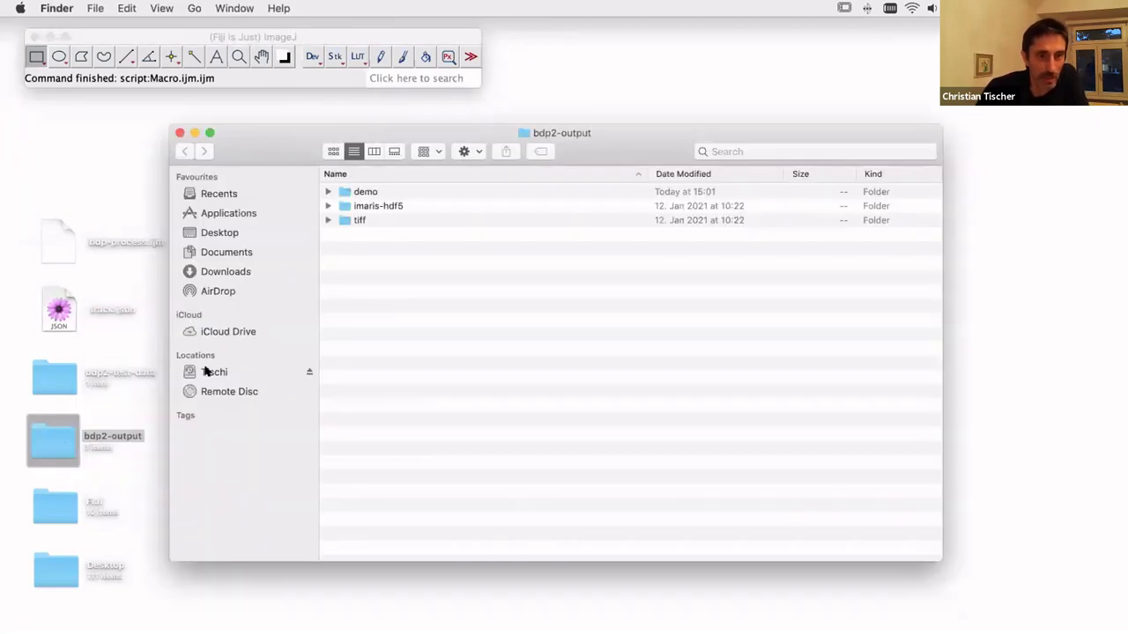
click(328, 220)
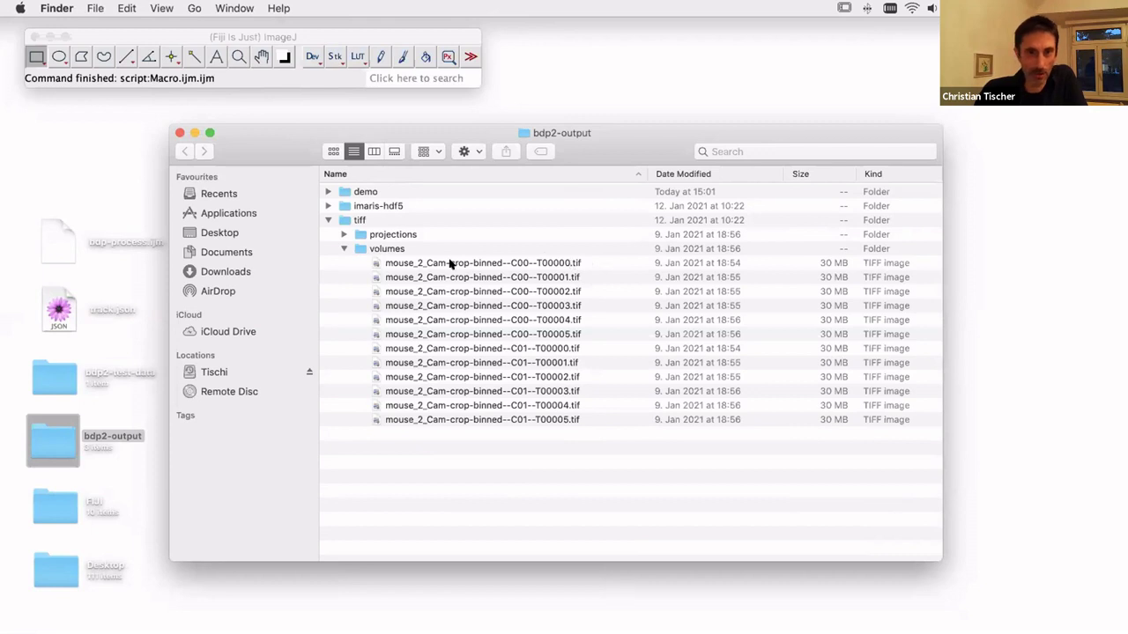
drag(392, 263, 209, 64)
click(137, 94)
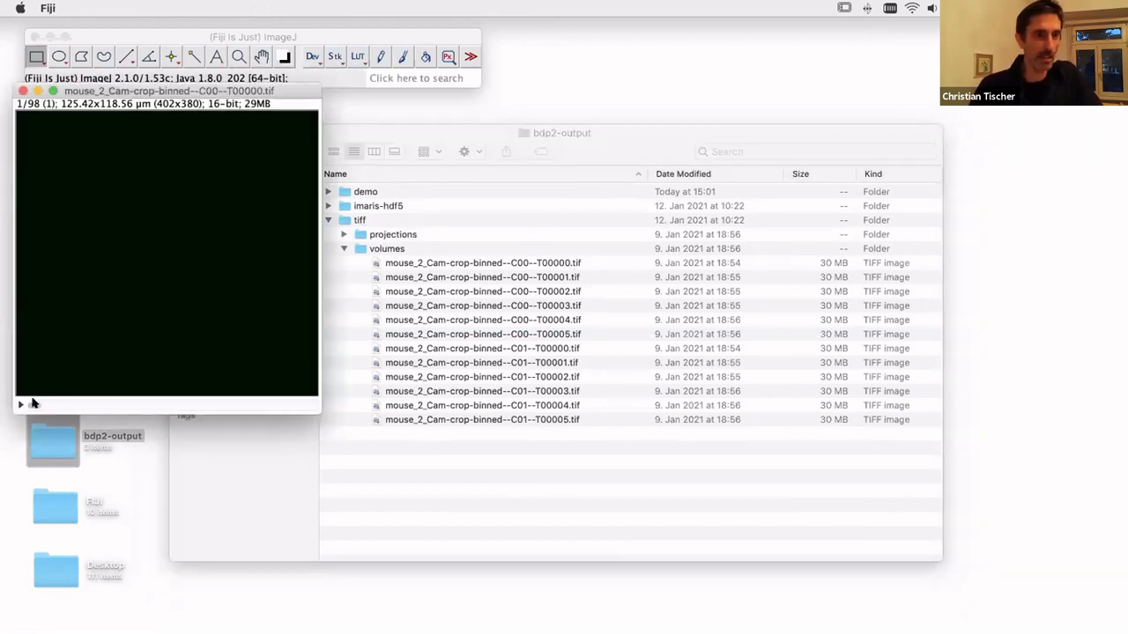
drag(39, 403, 159, 402)
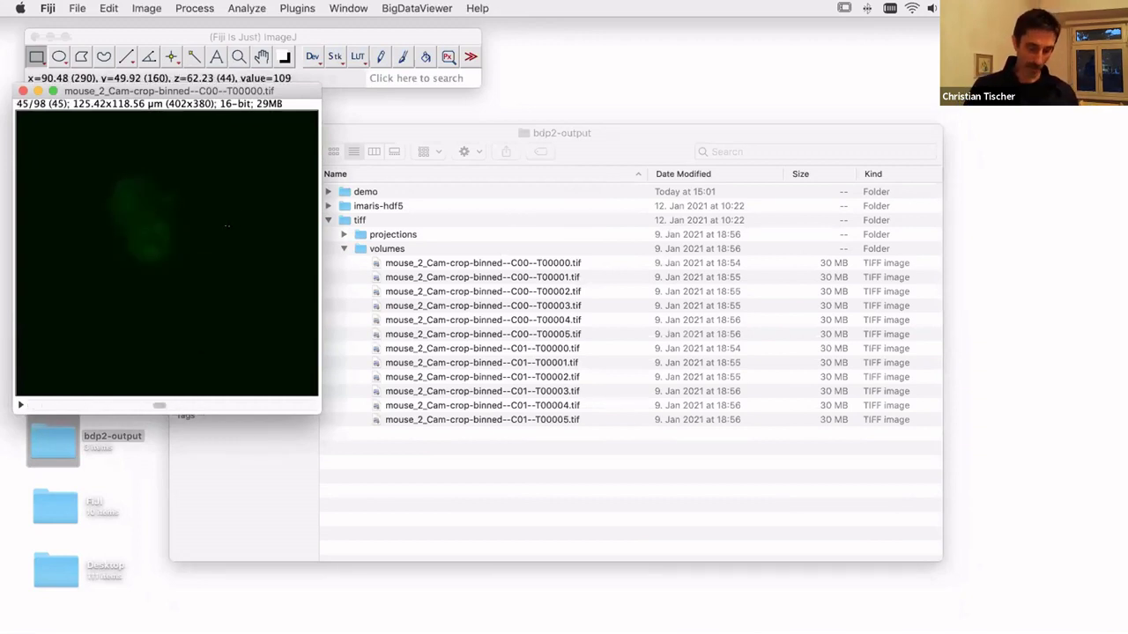
- Adjust the TIFF volume's display range to about 101–178 to inspect the embryo, and close the contrast dialog and the image
key(super+shift+c)
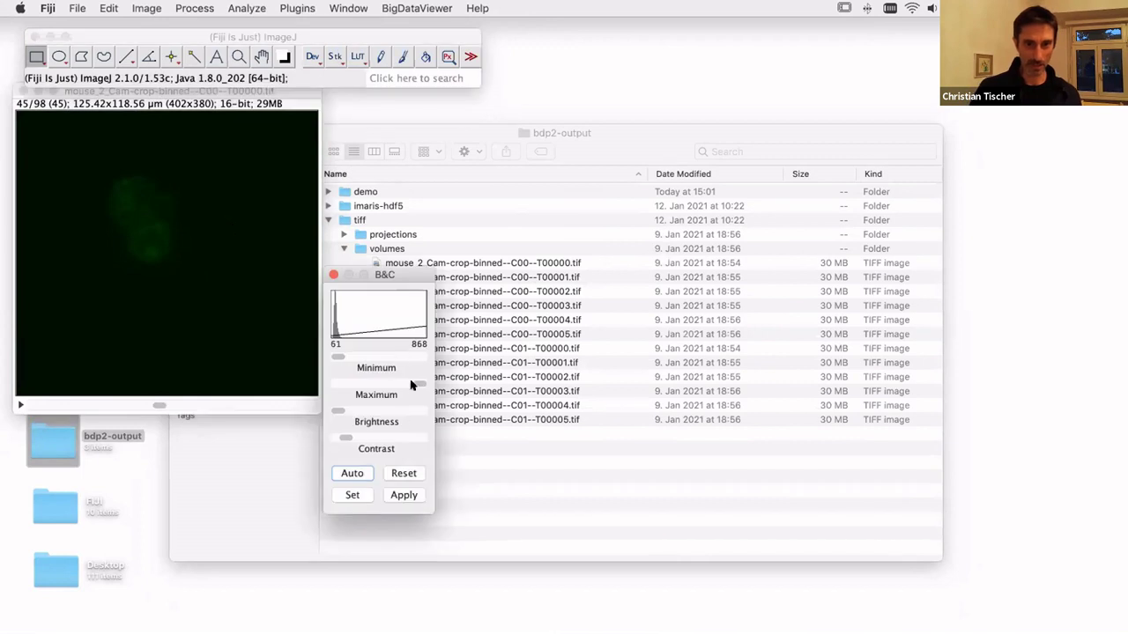
drag(411, 384, 380, 361)
drag(388, 280, 312, 302)
click(533, 264)
click(546, 263)
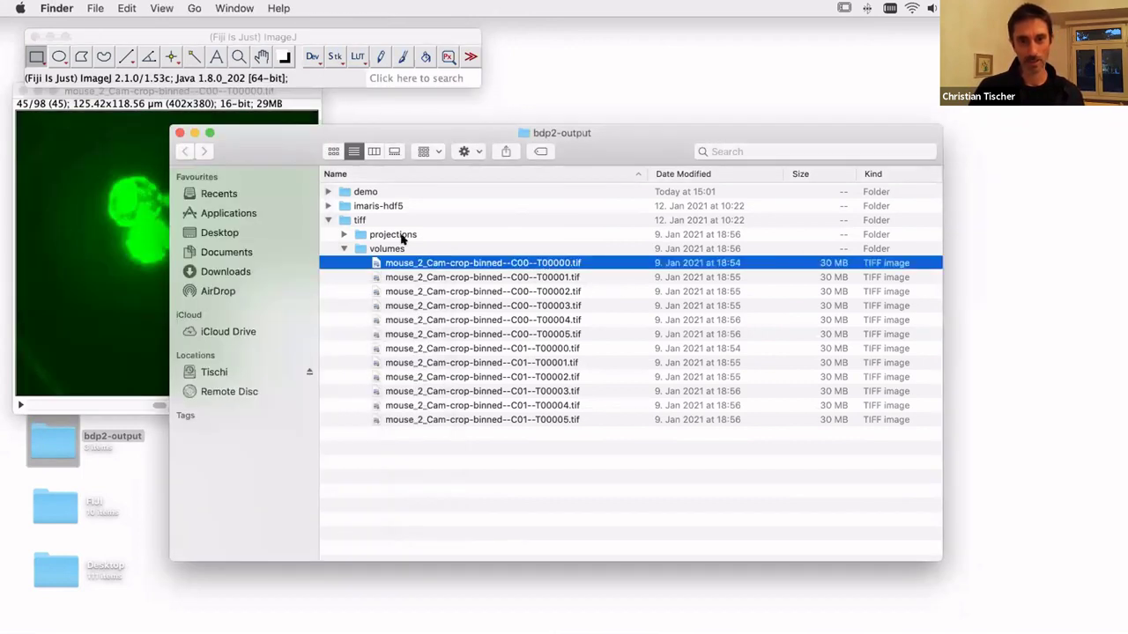
drag(282, 151, 384, 155)
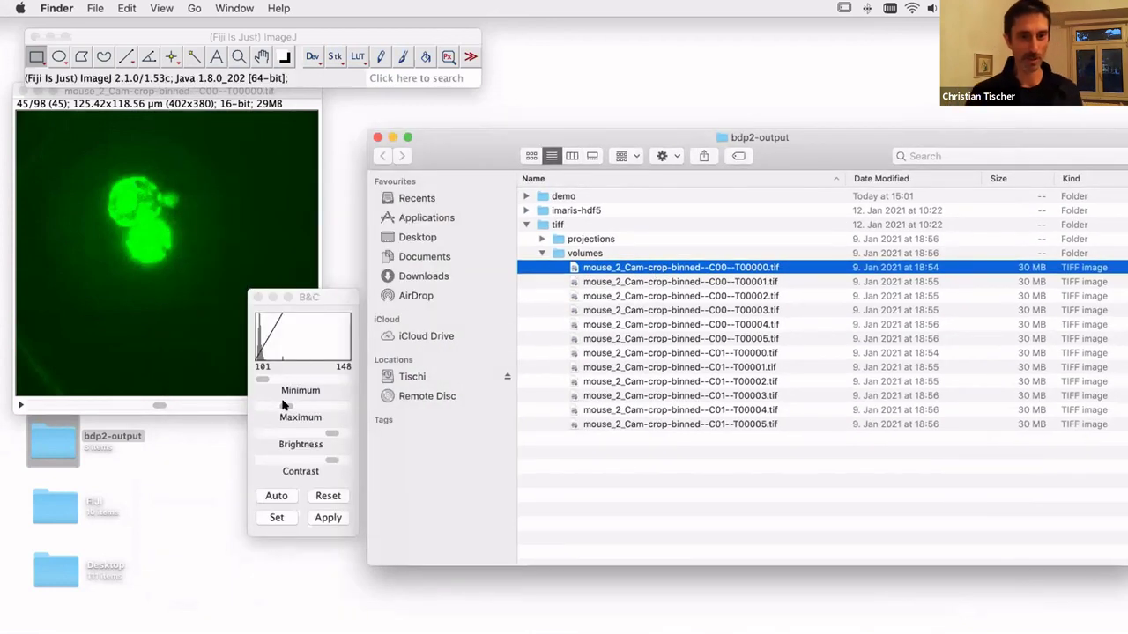
drag(284, 404, 305, 402)
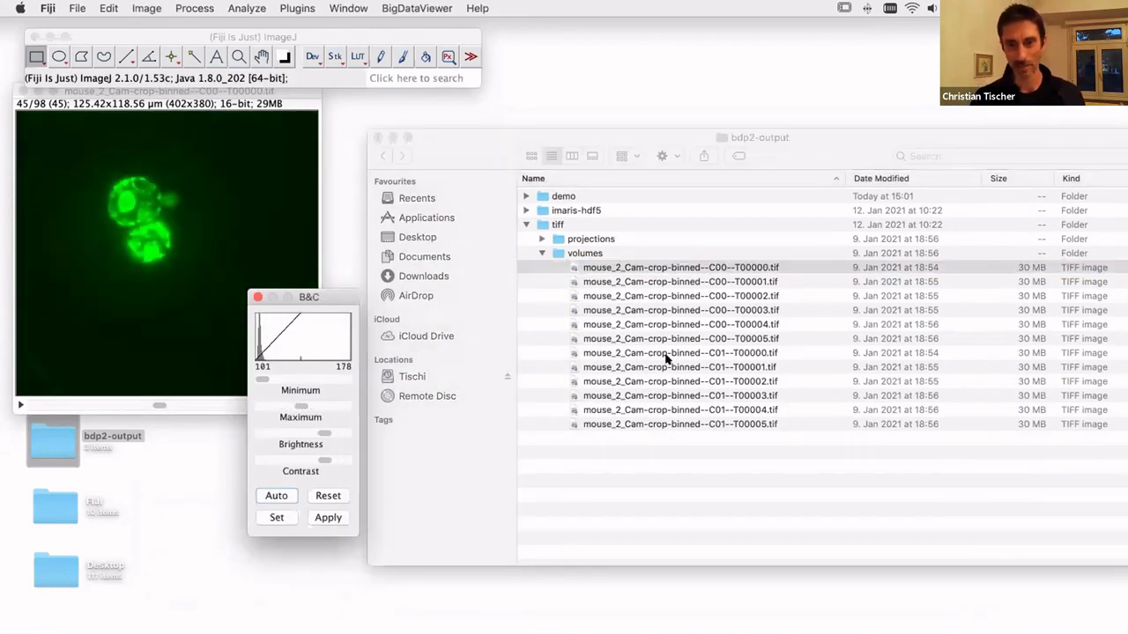
click(257, 297)
click(21, 92)
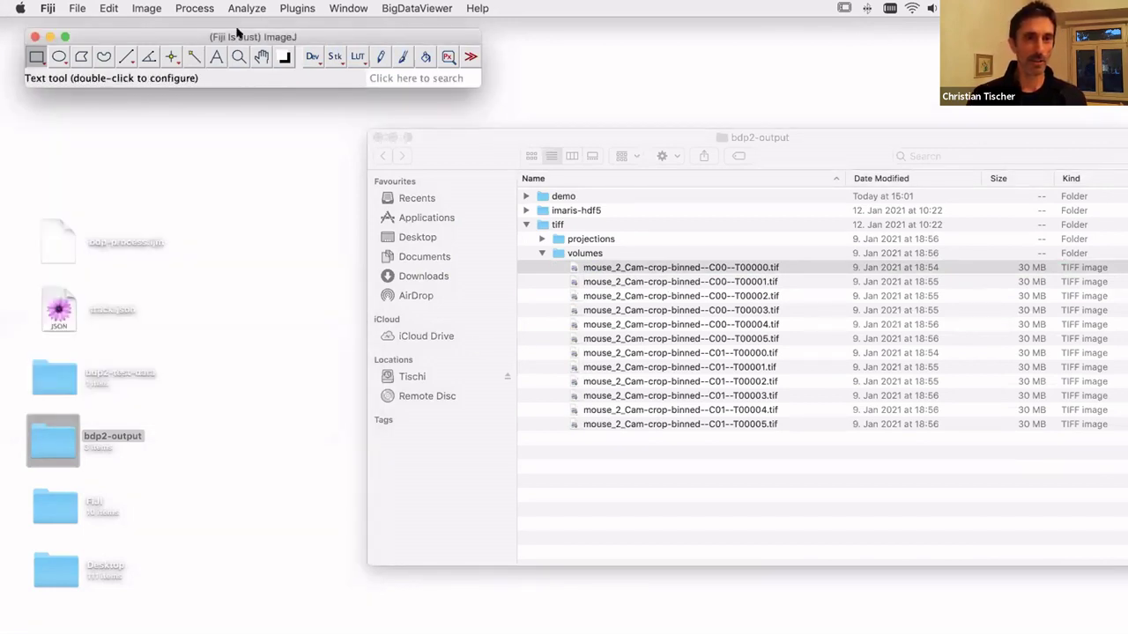
- Start the Bio-Formats Importer and browse to the tiff folder inside bdp2-output
click(293, 9)
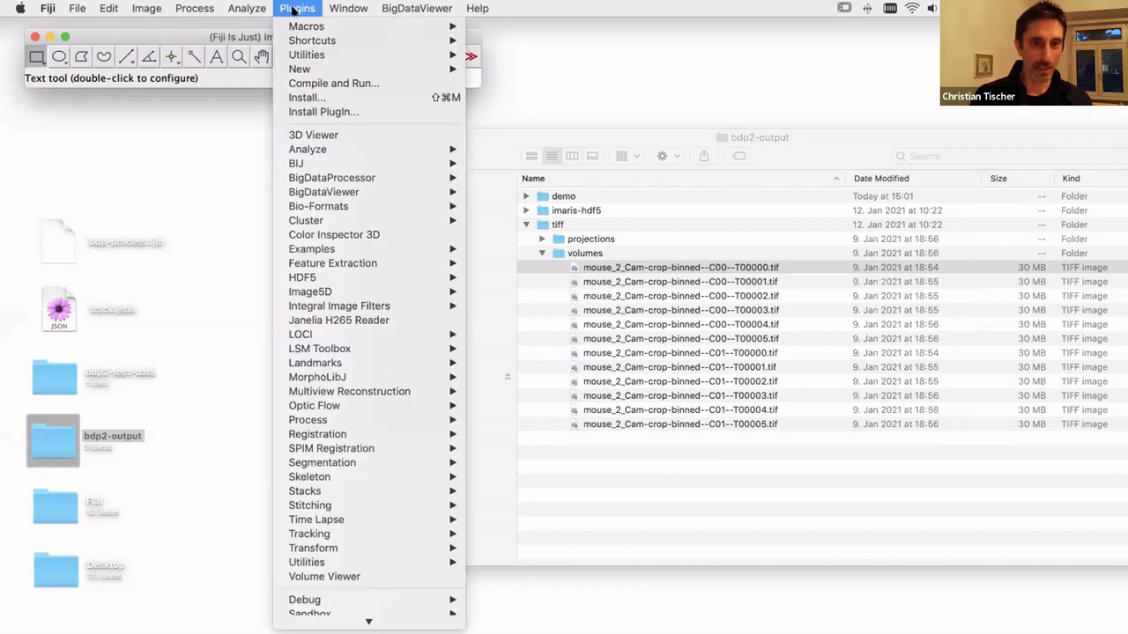
mouse_move(326, 206)
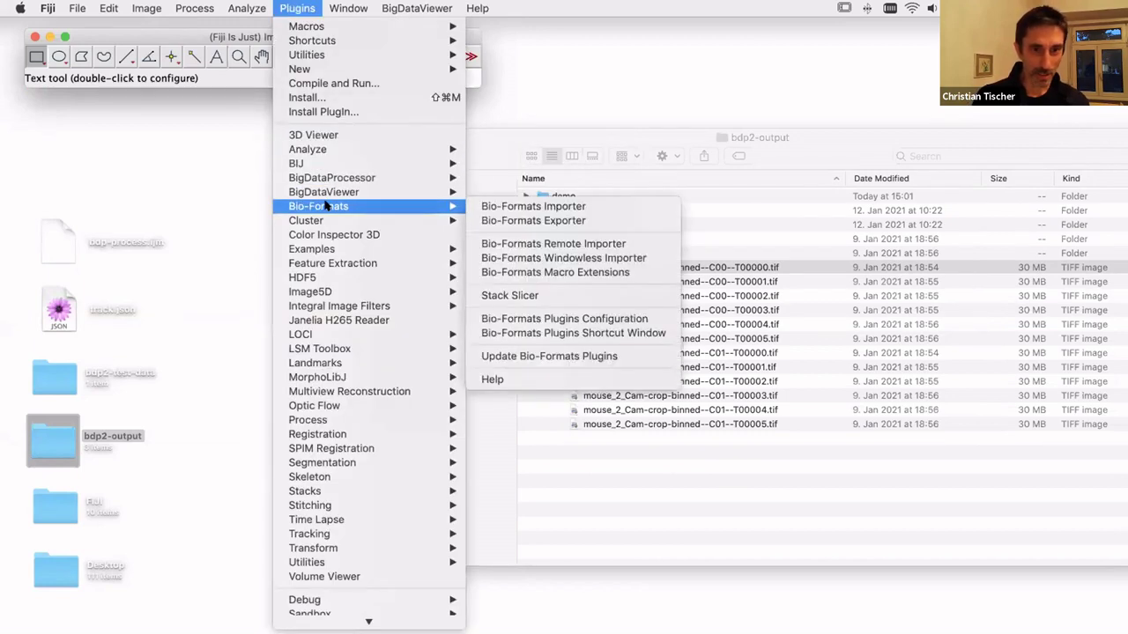
click(486, 208)
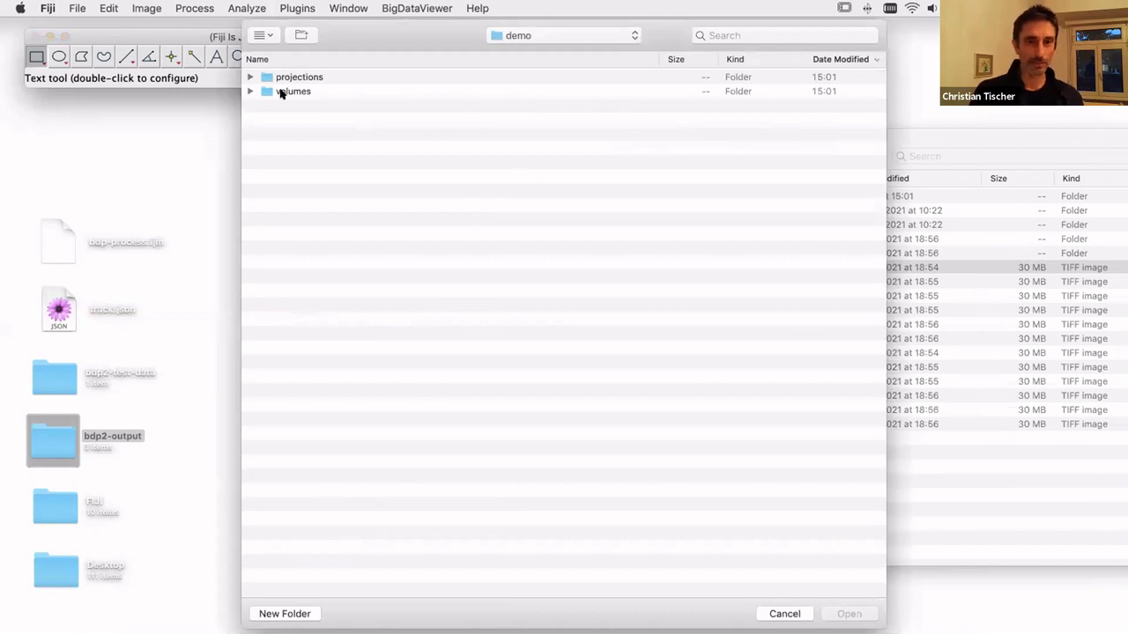
click(522, 40)
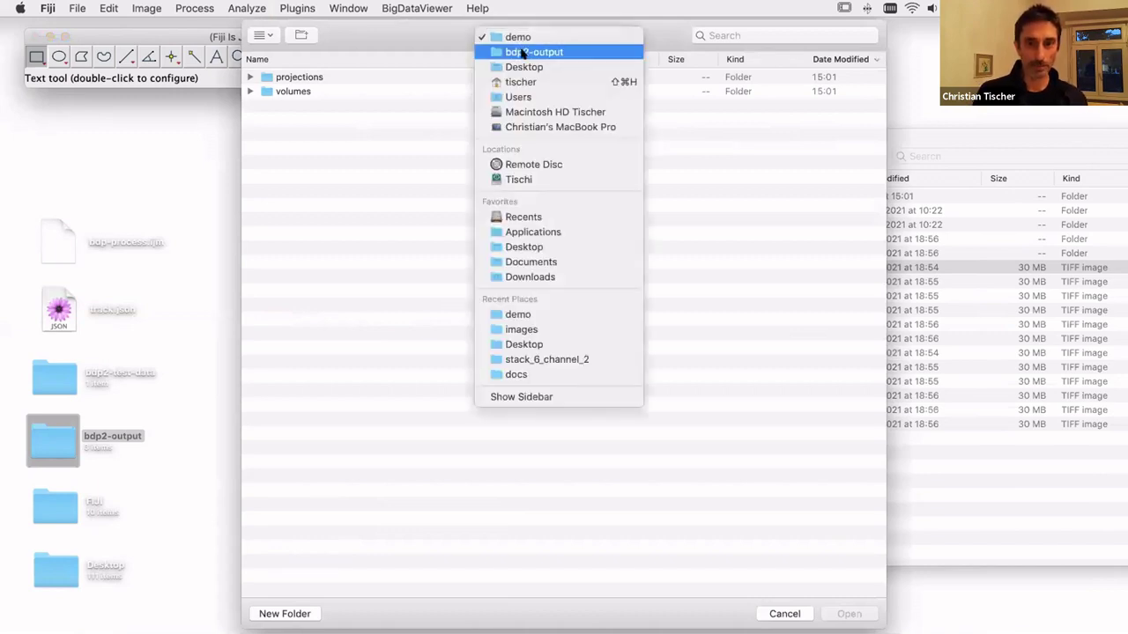
click(521, 54)
click(273, 105)
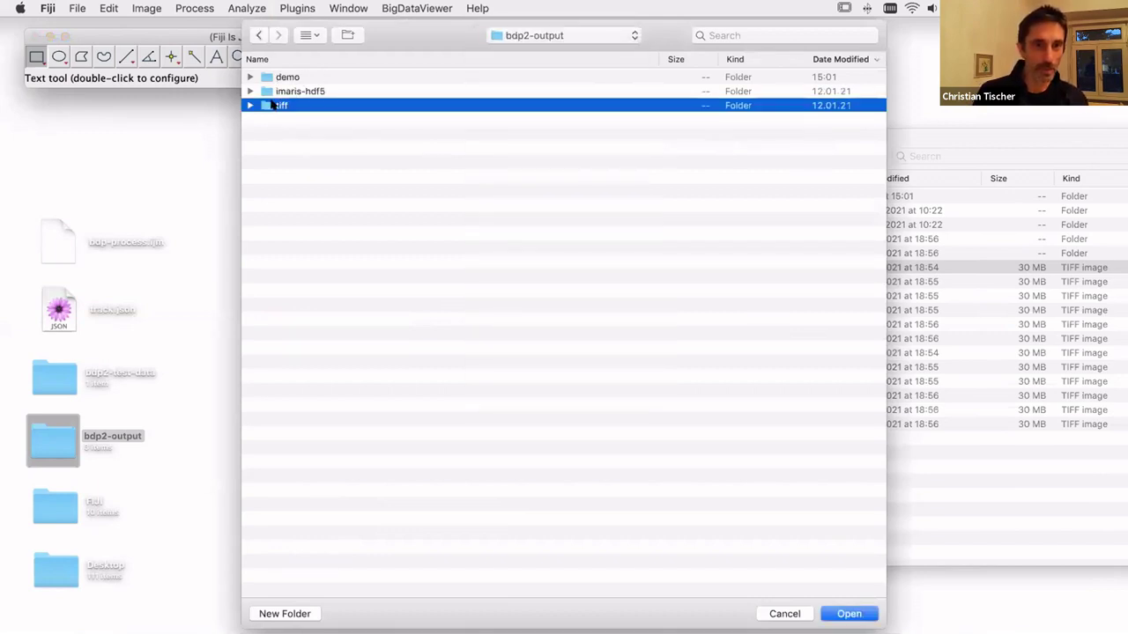
double_click(273, 79)
- Choose mouse_2_Cam-crop-binned--C01--T00005.tif in the volumes folder as the file to import
double_click(291, 77)
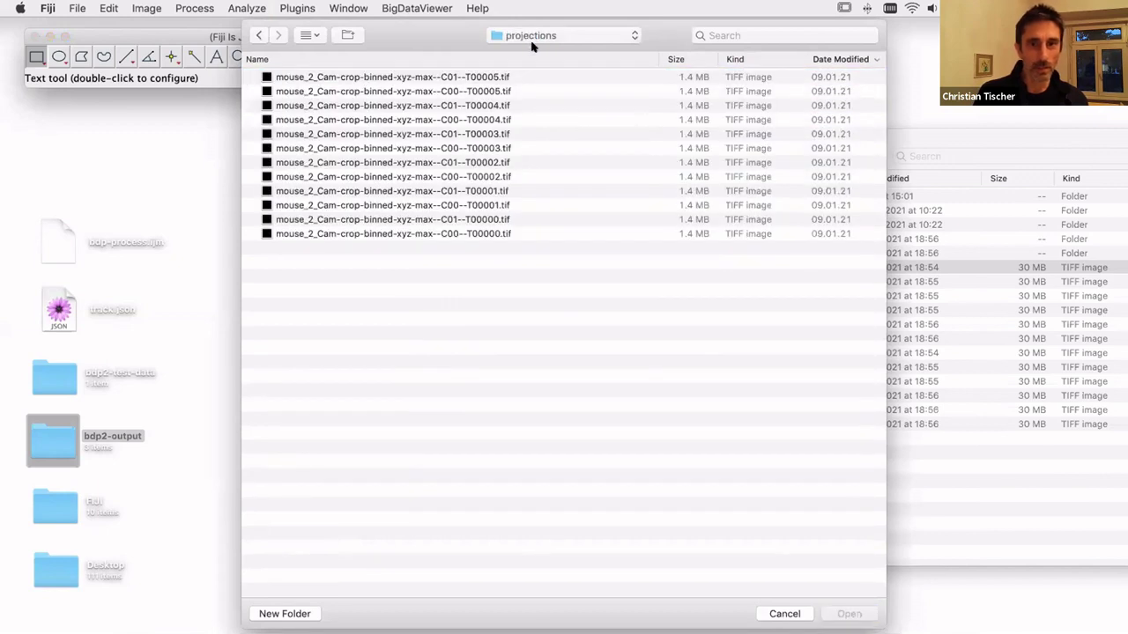
click(532, 44)
click(524, 51)
double_click(296, 90)
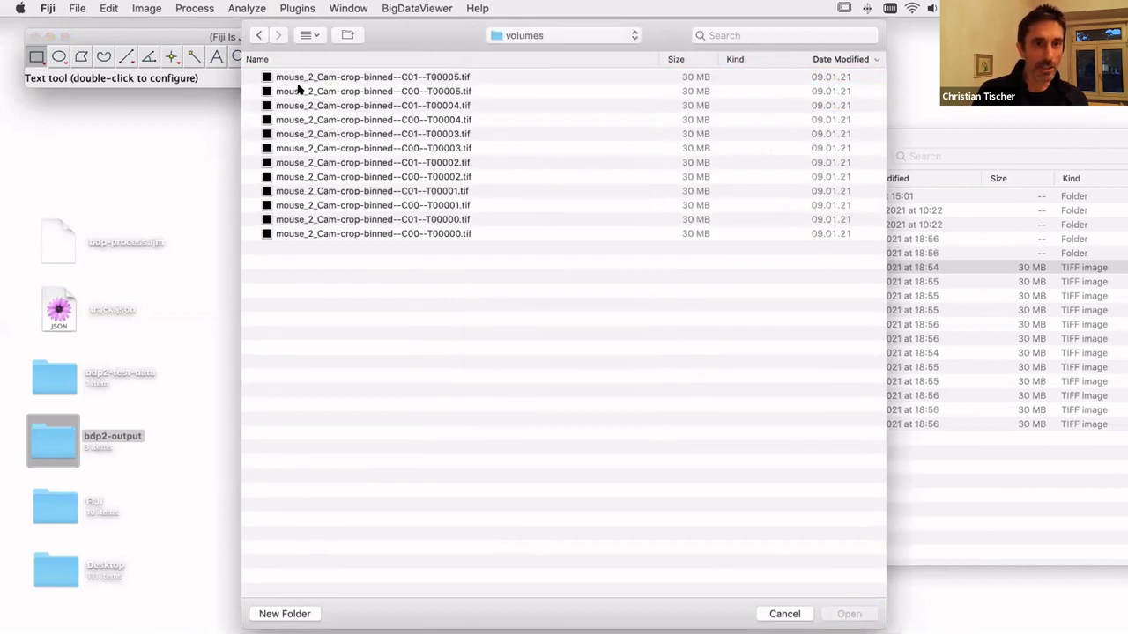
click(309, 78)
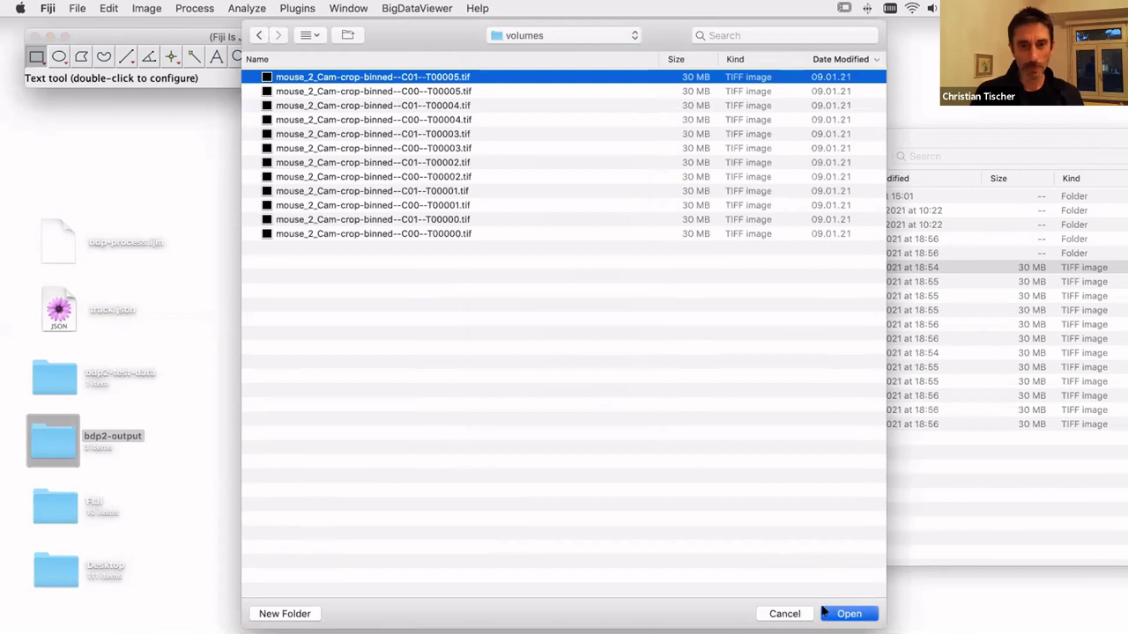
key(Return)
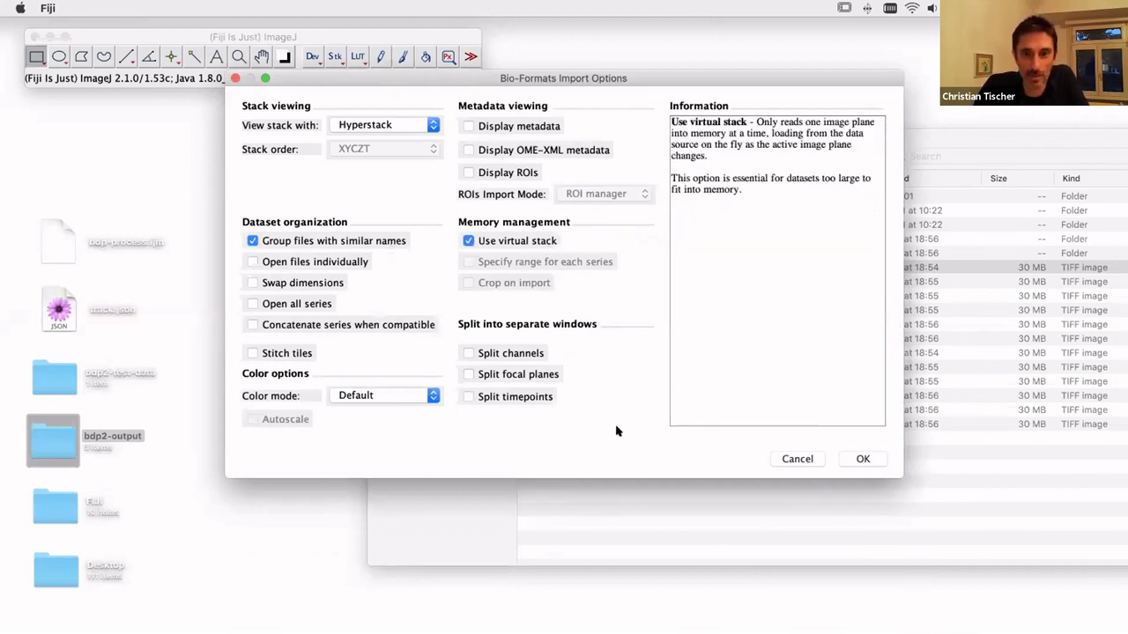
- Import the files as a grouped virtual hyperstack, using the file name pattern C0<0-1>--T0000<0-5> instead of dimensions for the stitching
click(860, 459)
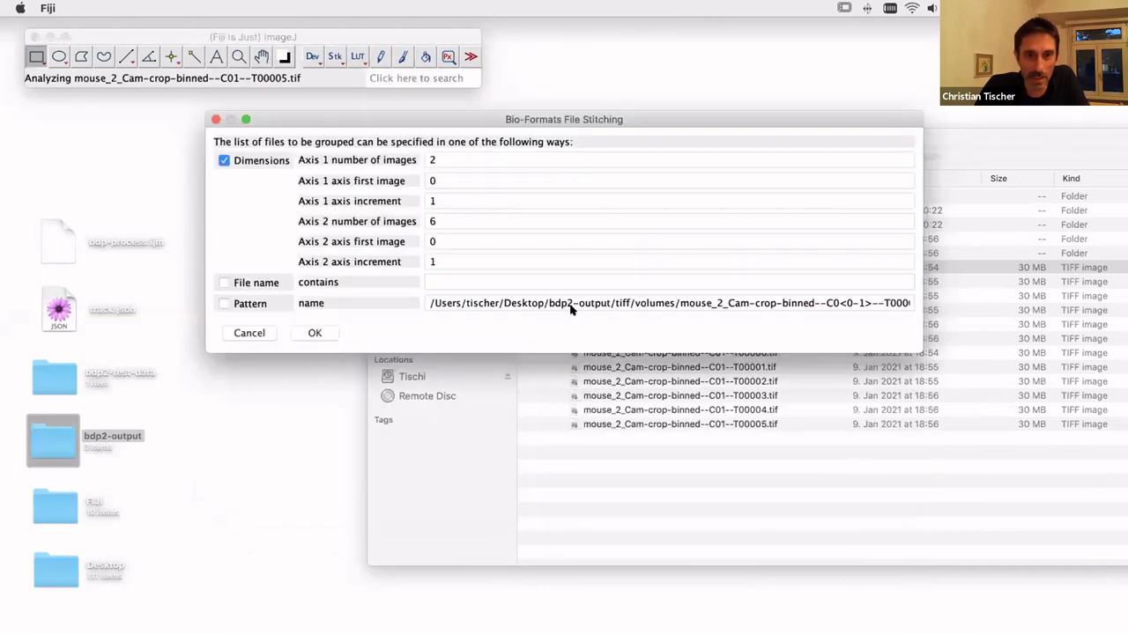
click(223, 303)
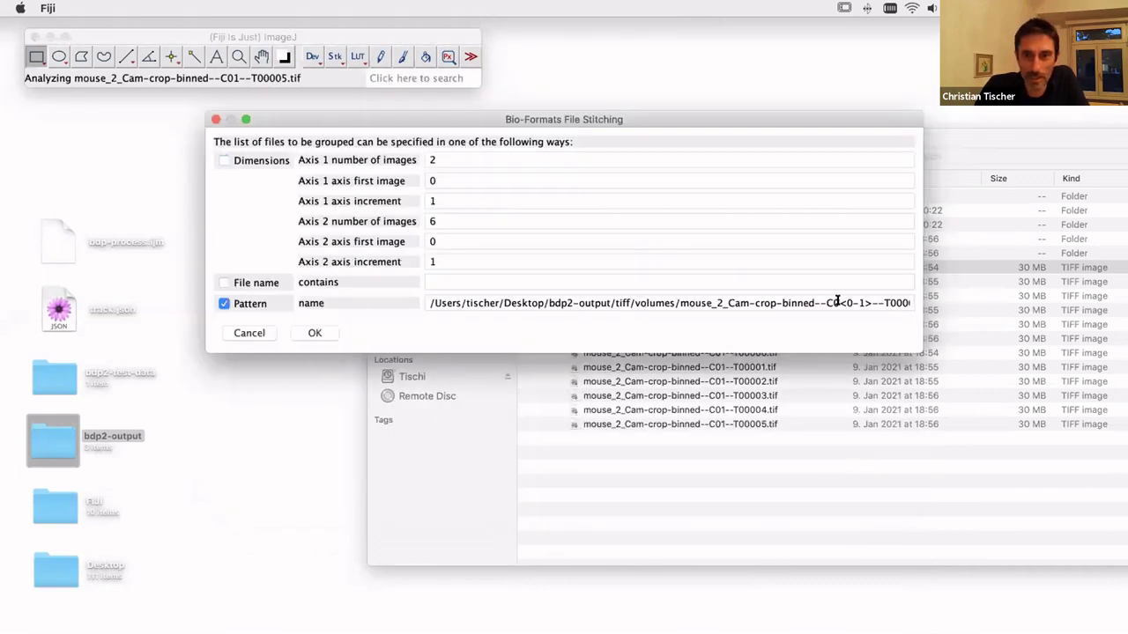
drag(988, 278, 1002, 278)
triple_click(916, 303)
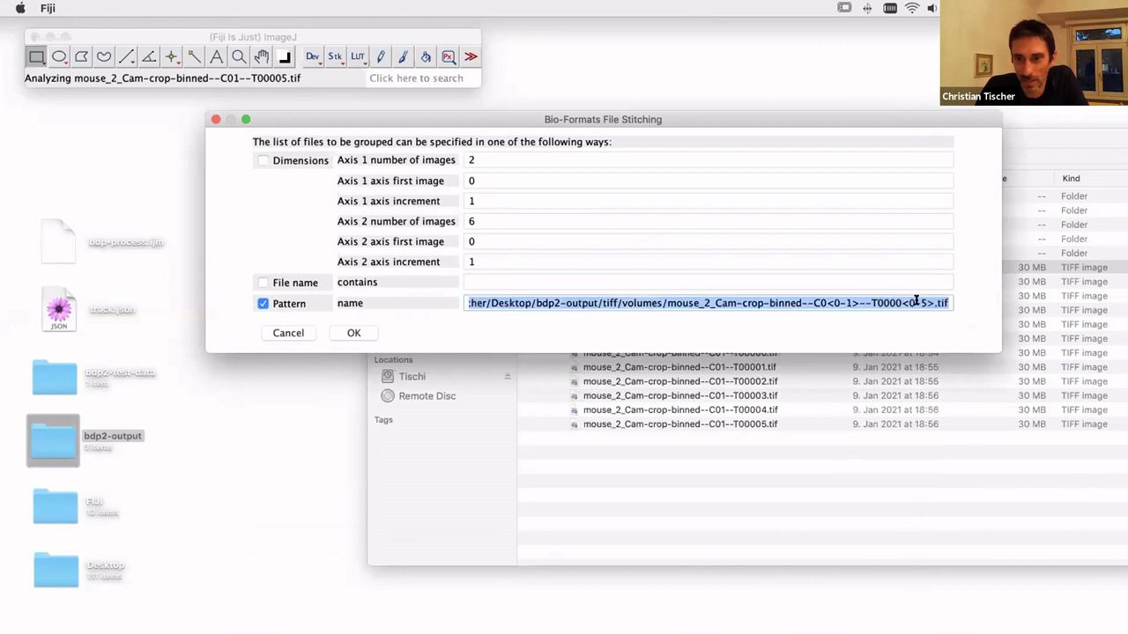
click(354, 333)
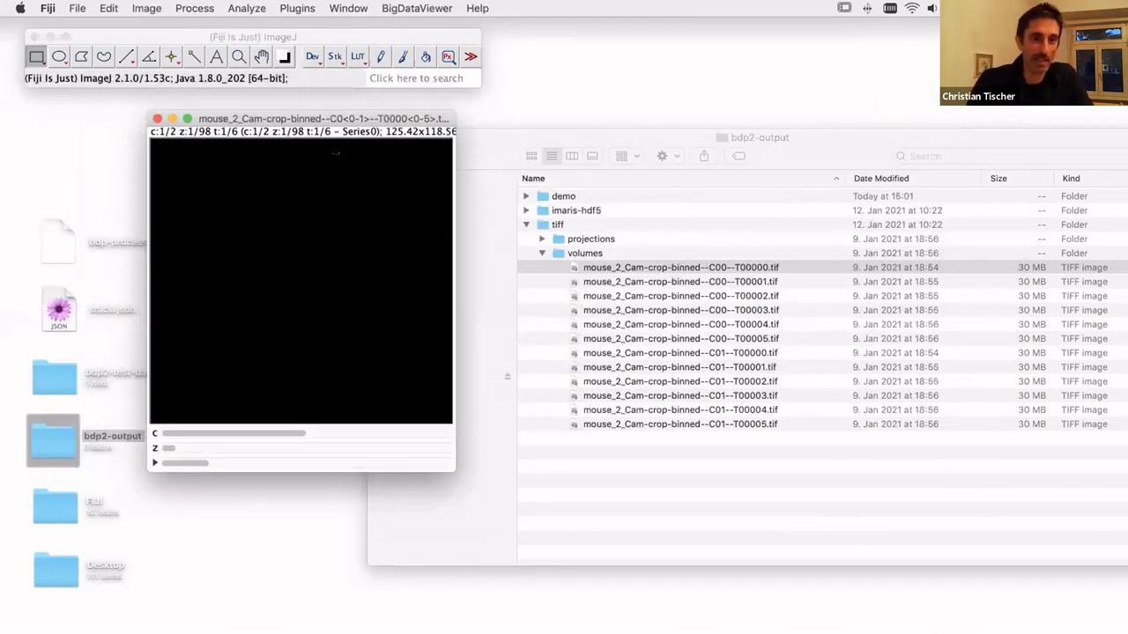
- View z slice 54 of the imported hyperstack with automatic contrast, and close the contrast dialog and the image
drag(163, 445, 319, 448)
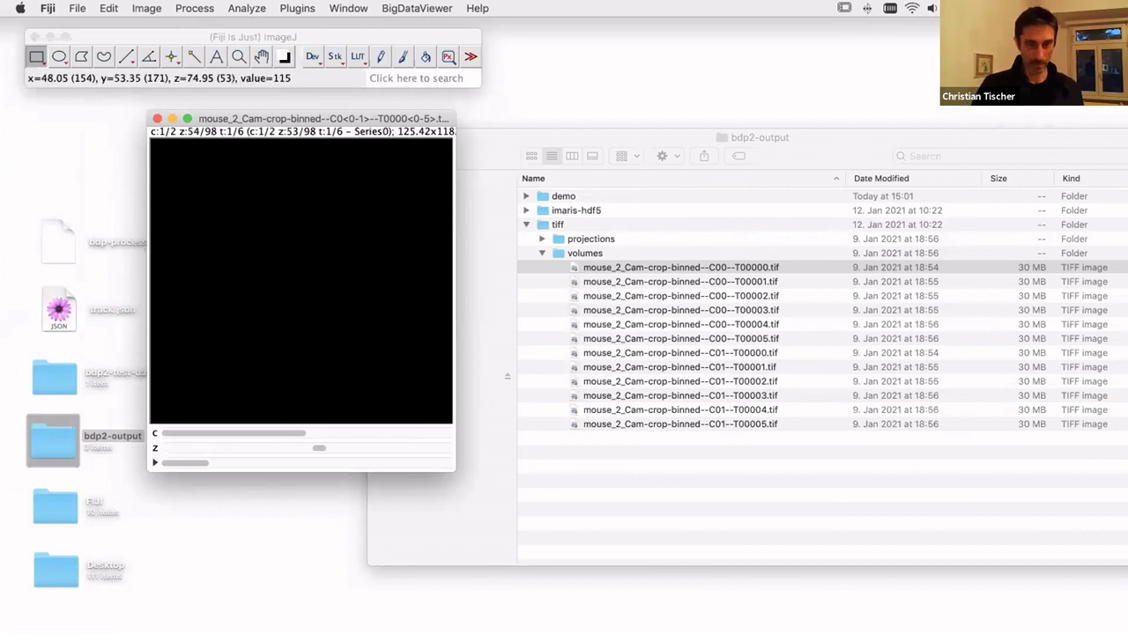
key(super+shift+c)
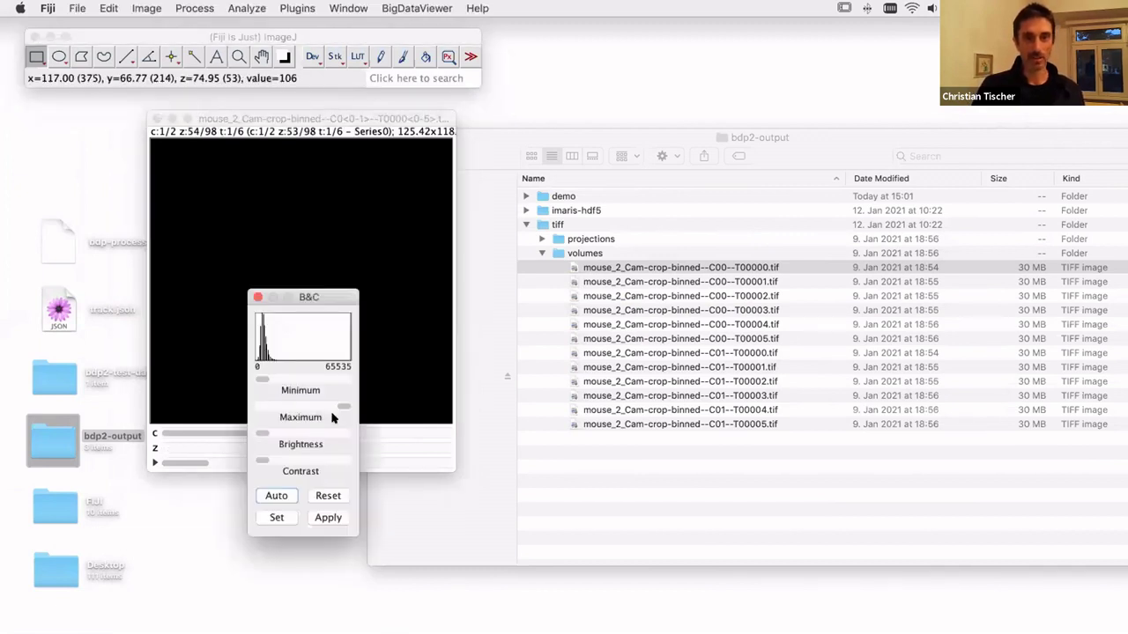
click(276, 495)
drag(298, 292, 452, 315)
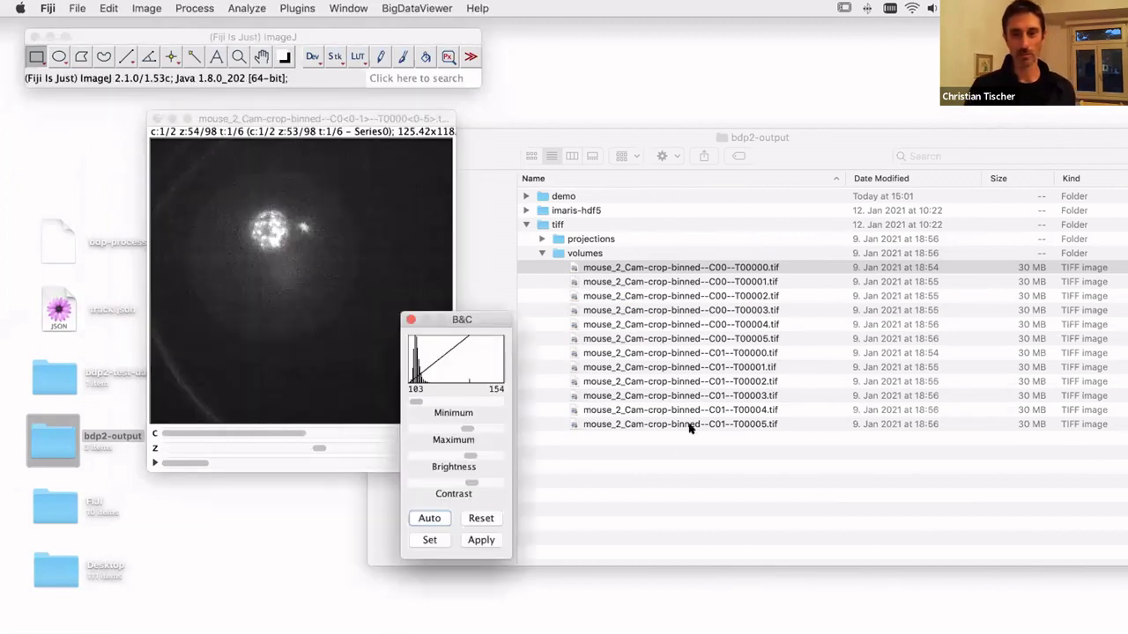
click(410, 320)
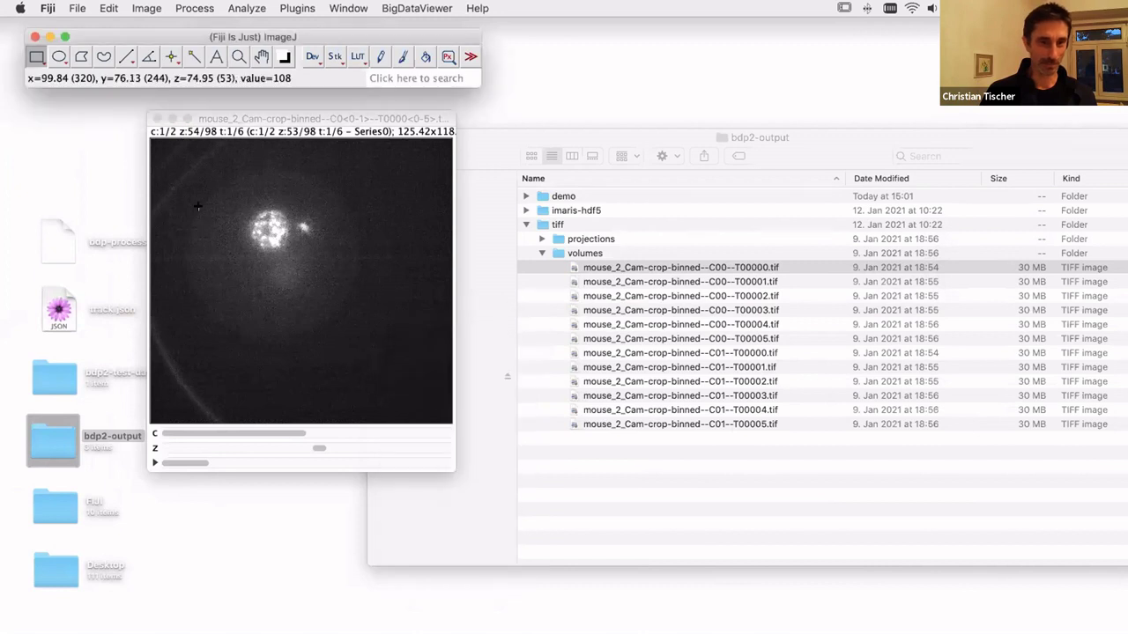
click(157, 118)
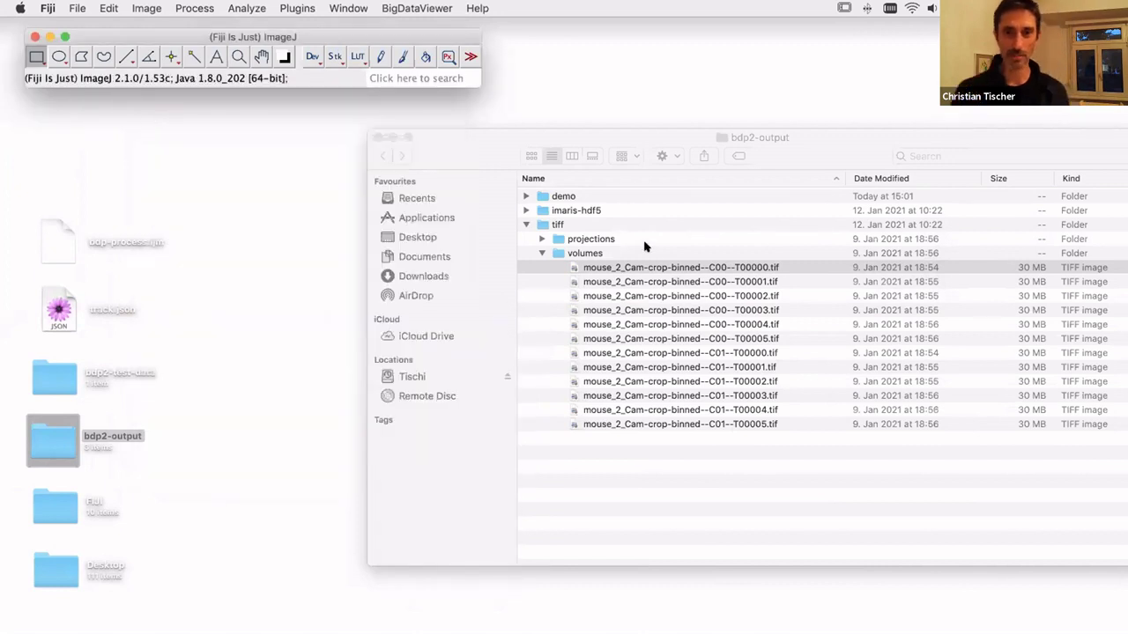
- Collapse the tiff folder in bdp2-output and expand the imaris-hdf5 folder to examine its saved volumes
click(543, 253)
click(543, 253)
click(526, 225)
click(525, 211)
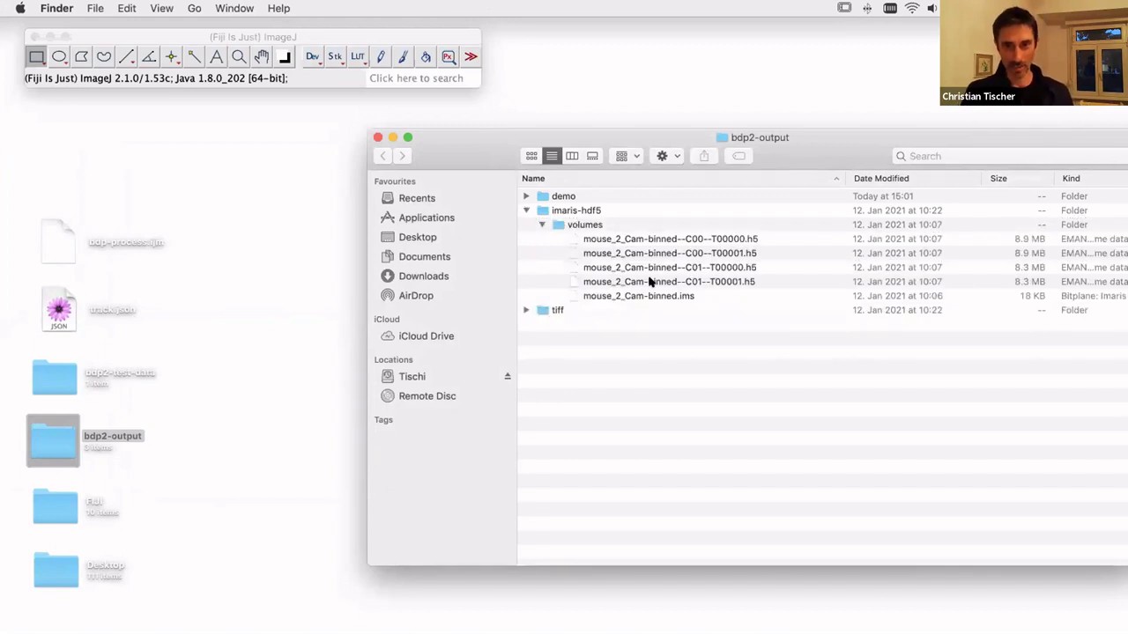
- Import mouse_2_Cam-binned--C01--T00001.h5 from the imaris-hdf5 volumes folder in bdp2-output as an HDF5 file in Fiji
click(153, 36)
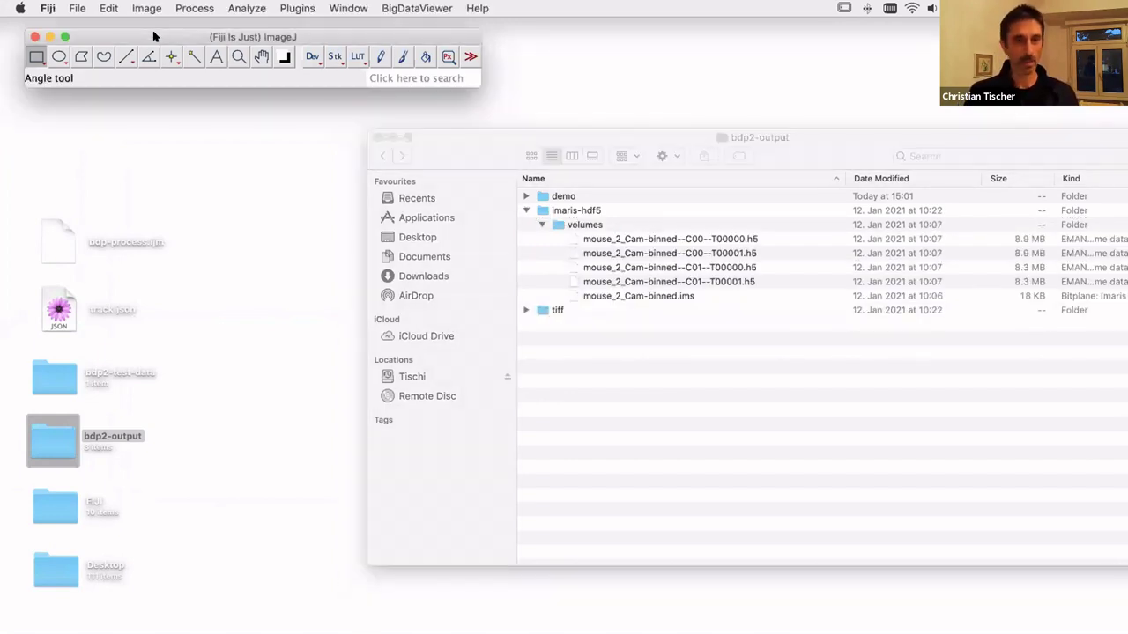
click(73, 9)
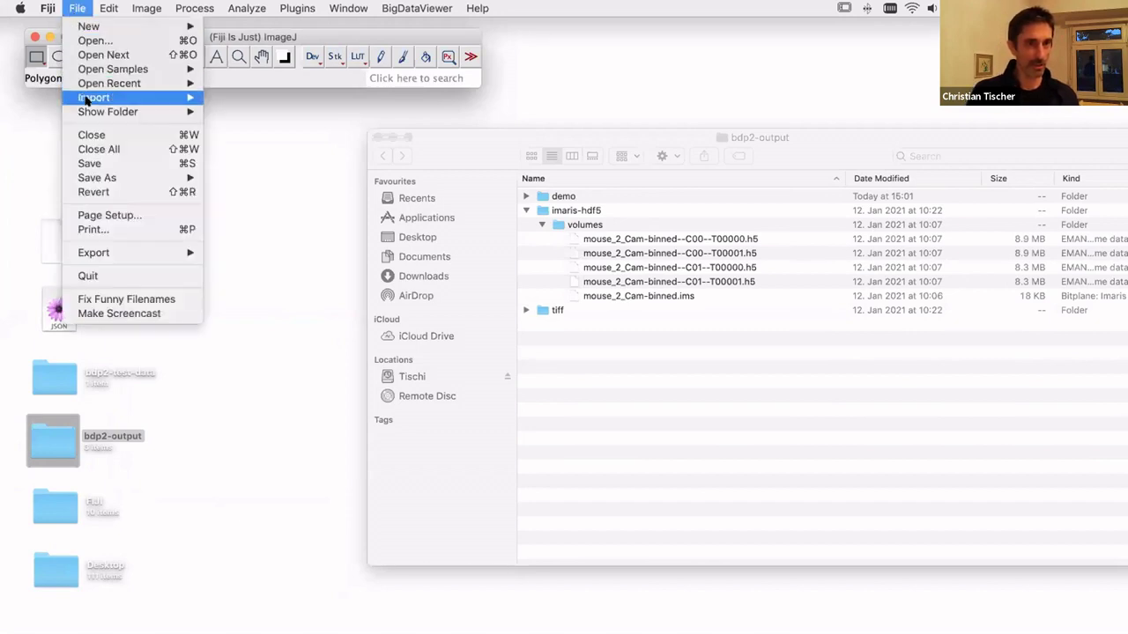
mouse_move(92, 98)
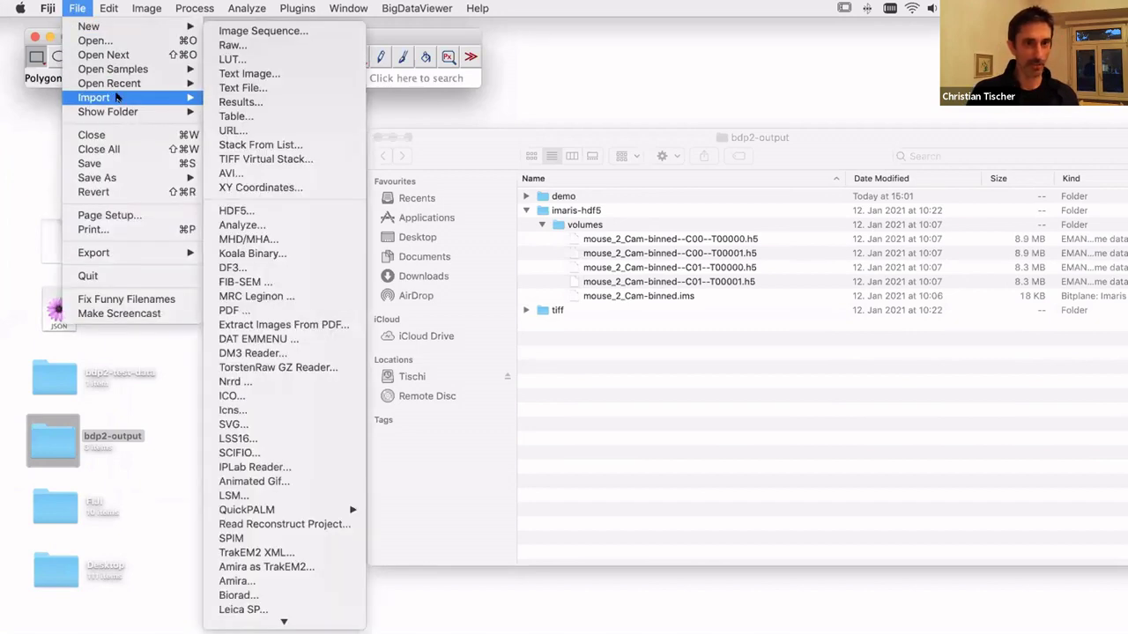
click(276, 212)
click(586, 34)
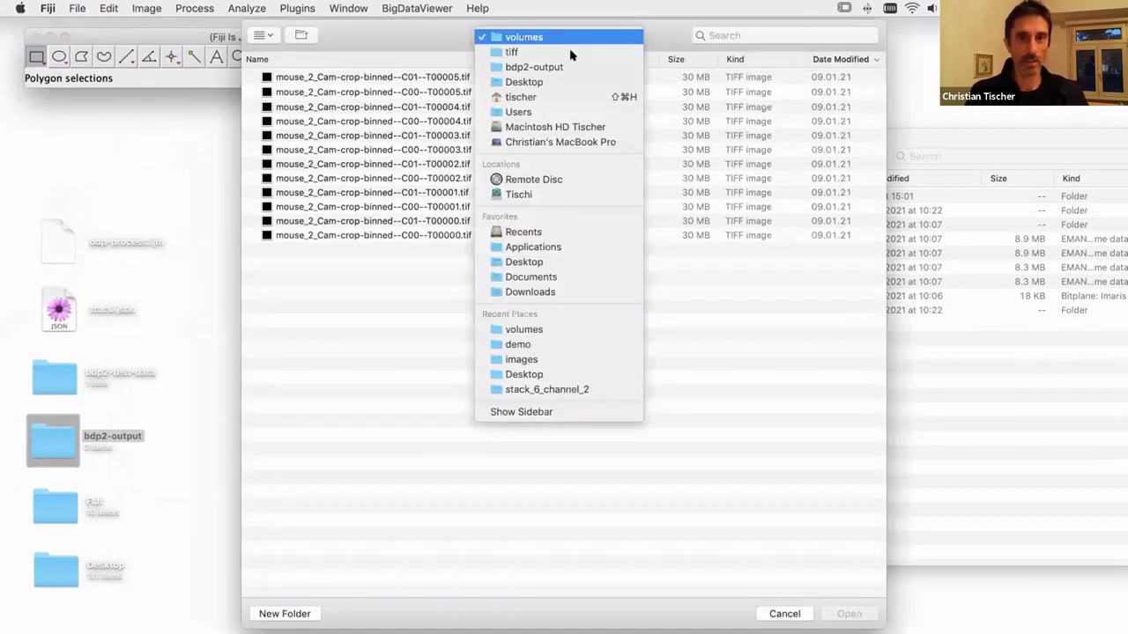
click(564, 68)
double_click(282, 91)
click(282, 78)
double_click(286, 79)
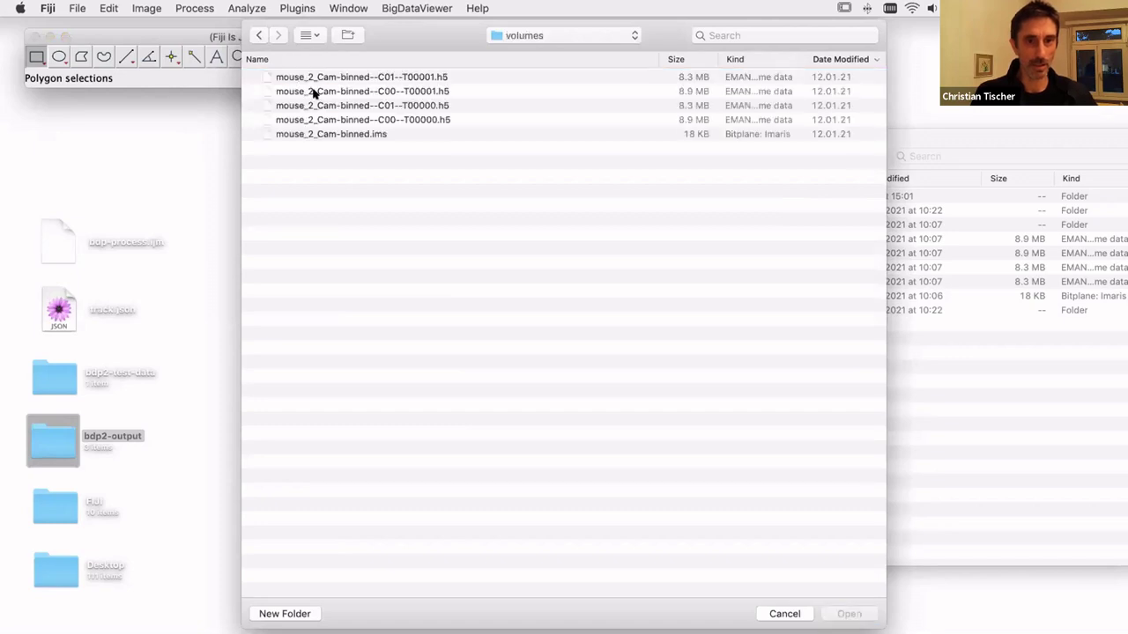
click(292, 78)
click(848, 614)
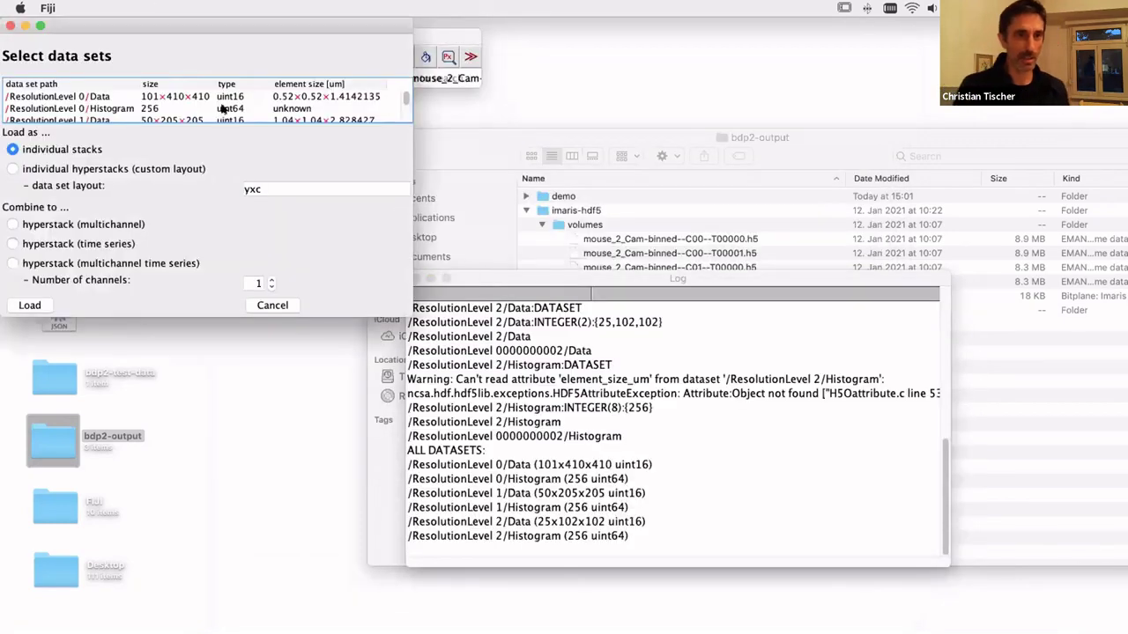
- Load the /ResolutionLevel 0/Data data set as an individual stack, and view slice 51 before closing the image
drag(220, 27, 256, 55)
drag(438, 342, 541, 478)
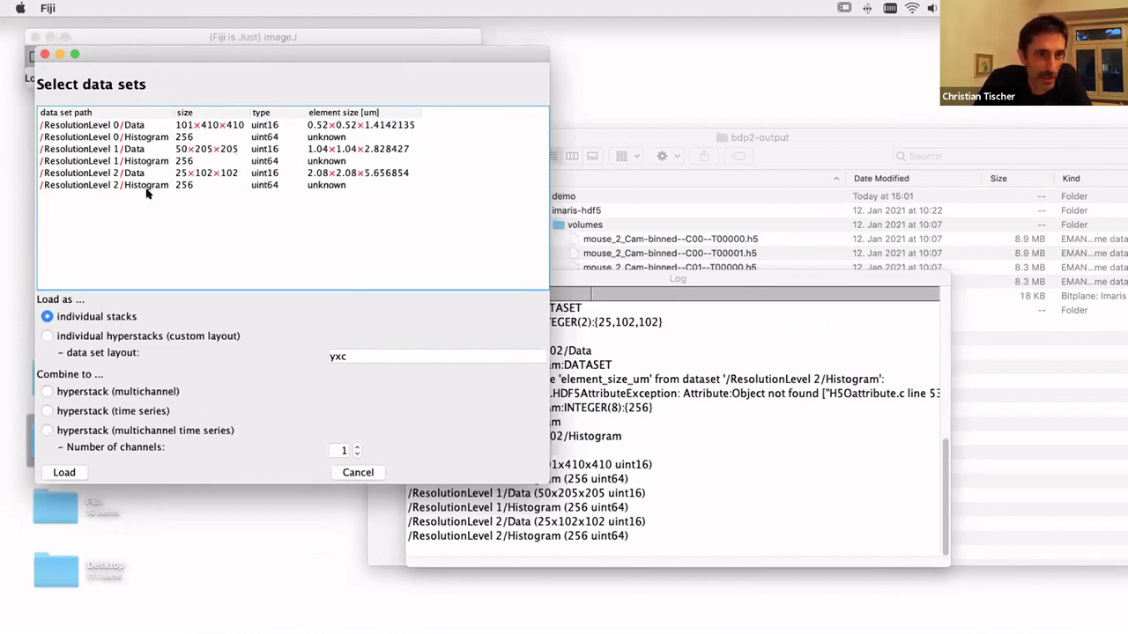
click(209, 126)
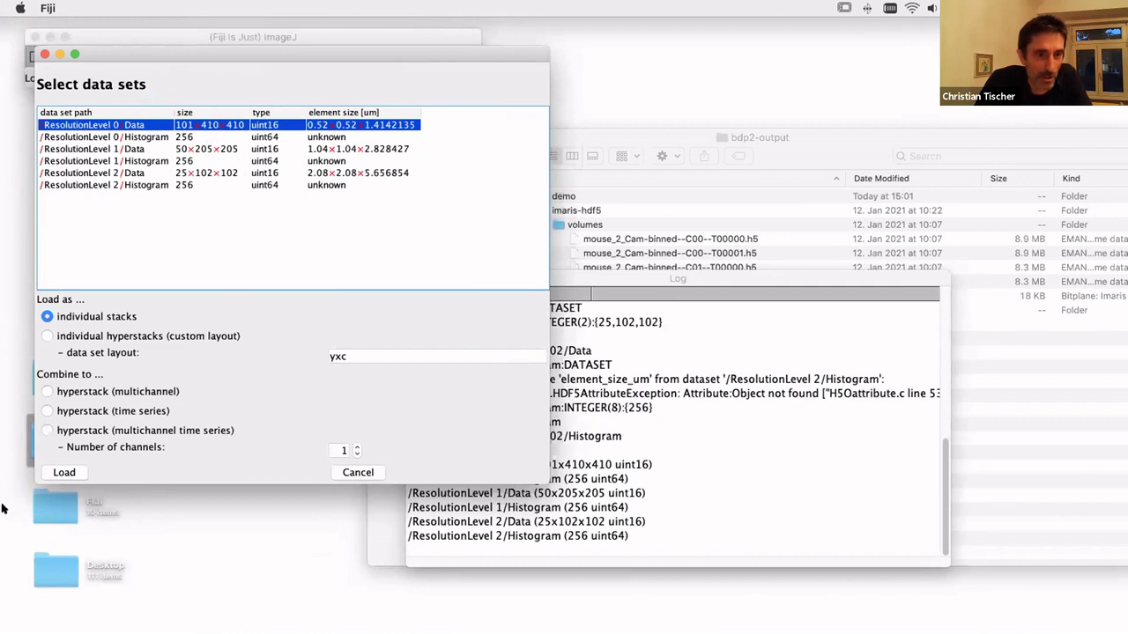
click(54, 475)
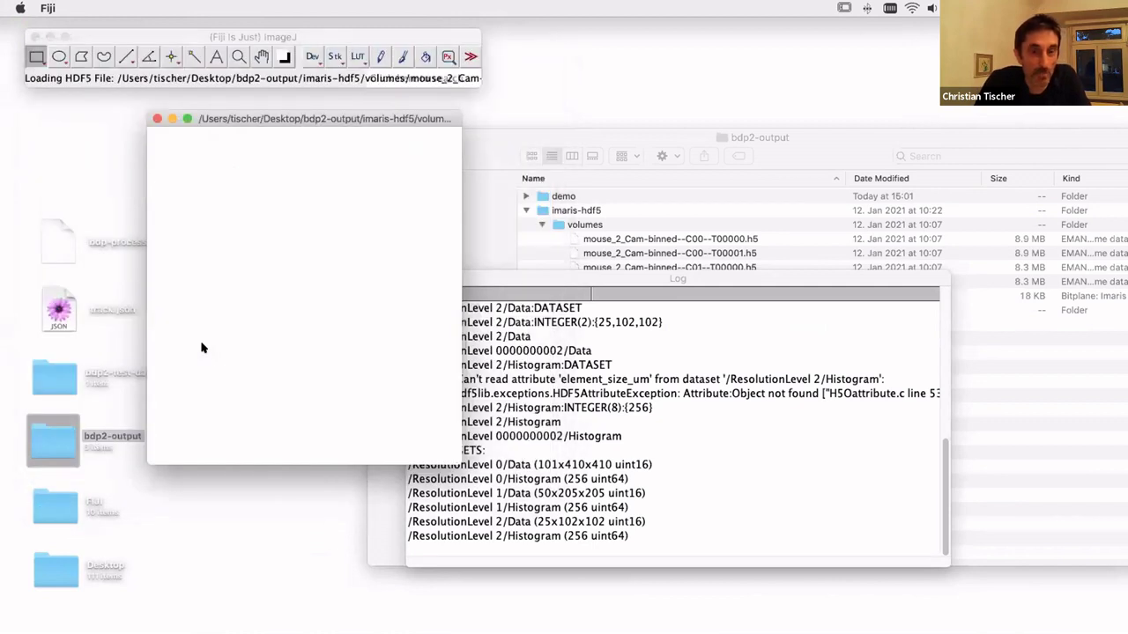
drag(168, 456, 309, 456)
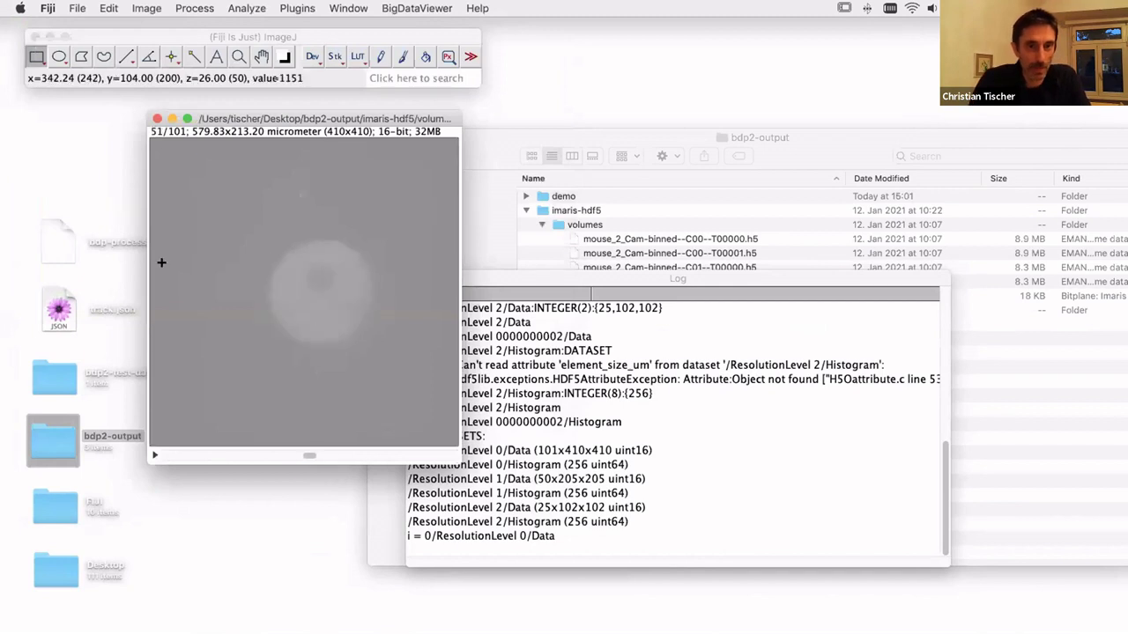
click(156, 118)
- Switch to the bdp2-output folder in Finder and select mouse_2_Cam-binned.ims among the saved Imaris volumes
click(476, 154)
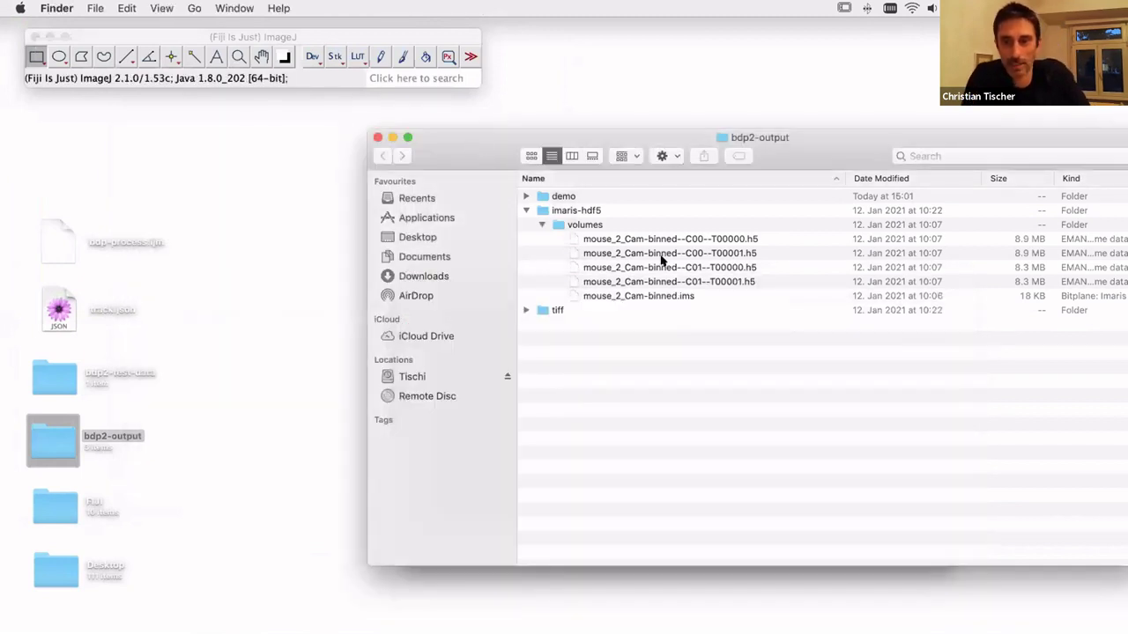
drag(805, 136, 687, 114)
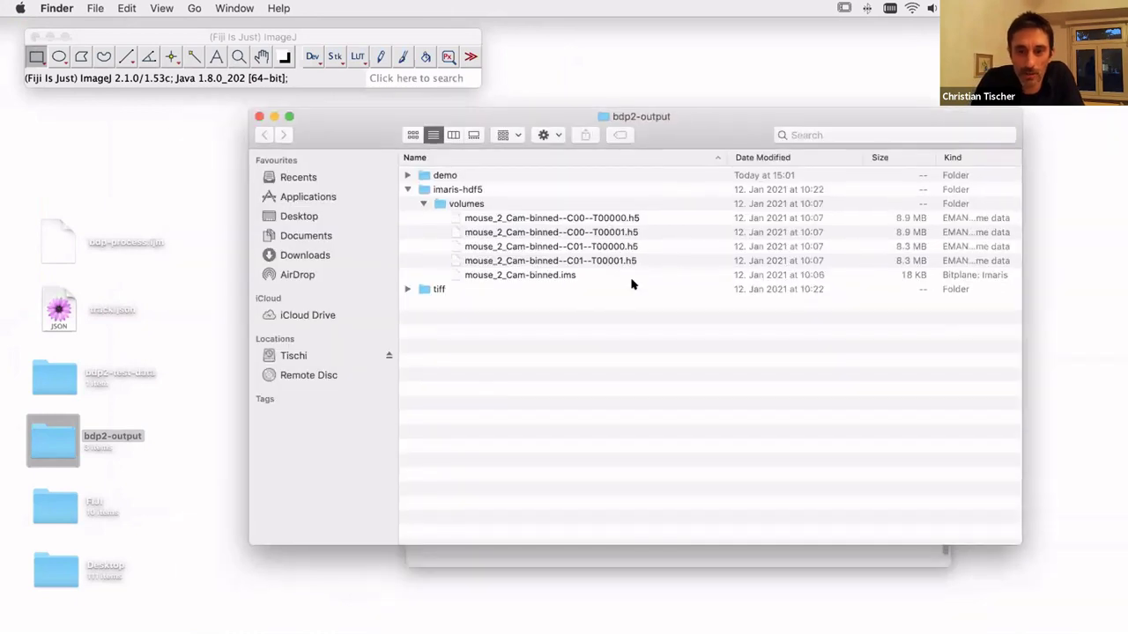
click(553, 275)
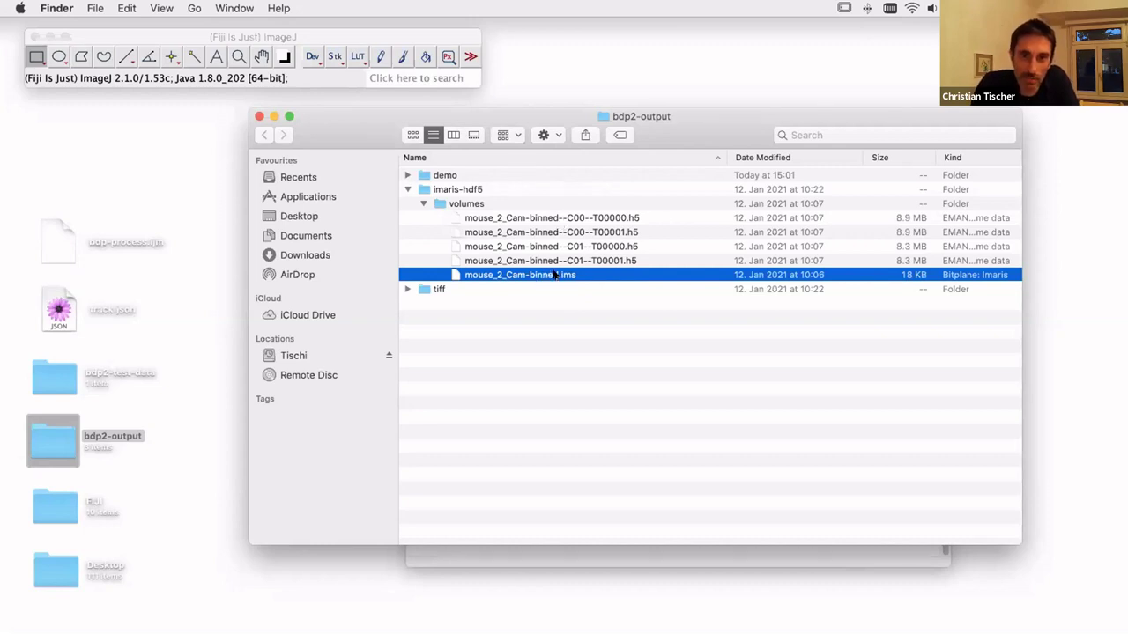
- Open mouse_2_Cam-binned.ims in BigDataViewer using Fiji's experimental Open Imaris command
click(252, 37)
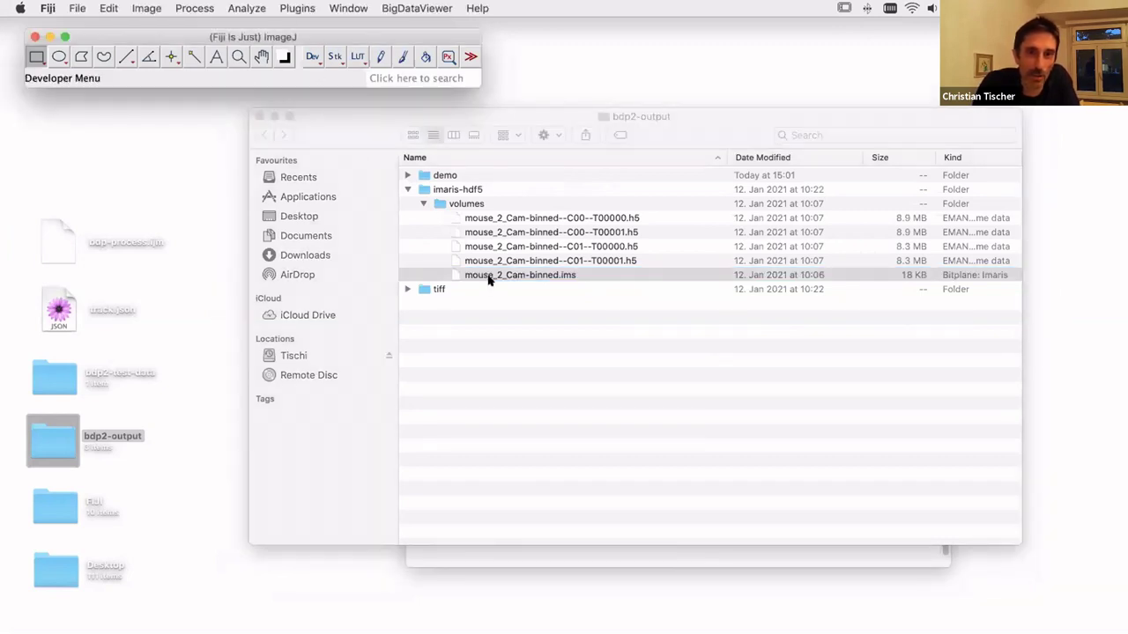
click(298, 8)
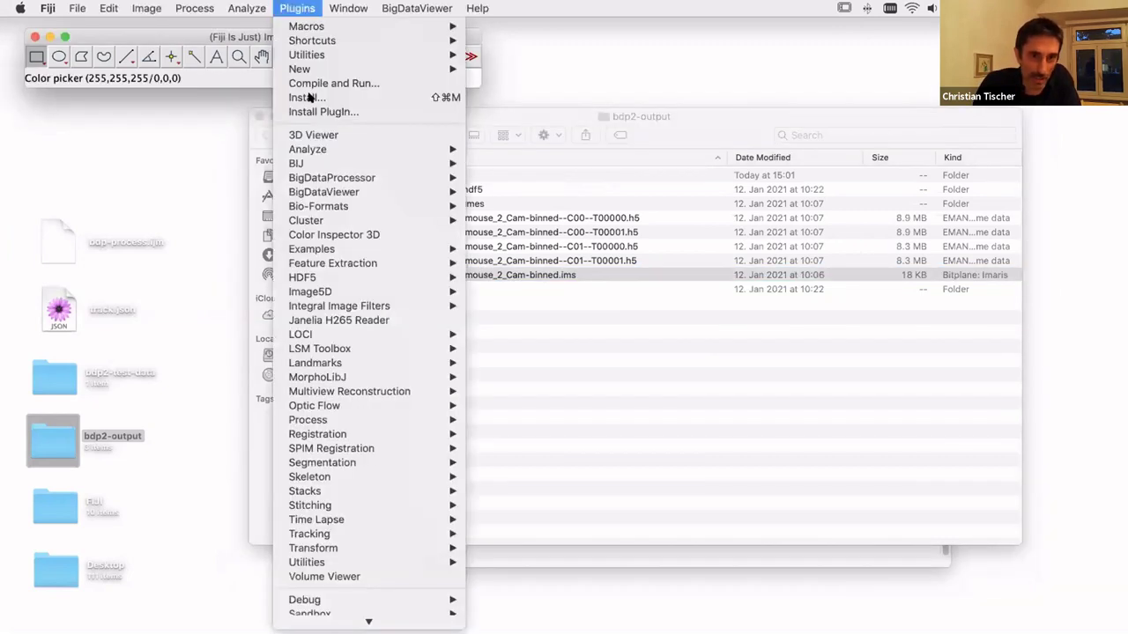
mouse_move(334, 198)
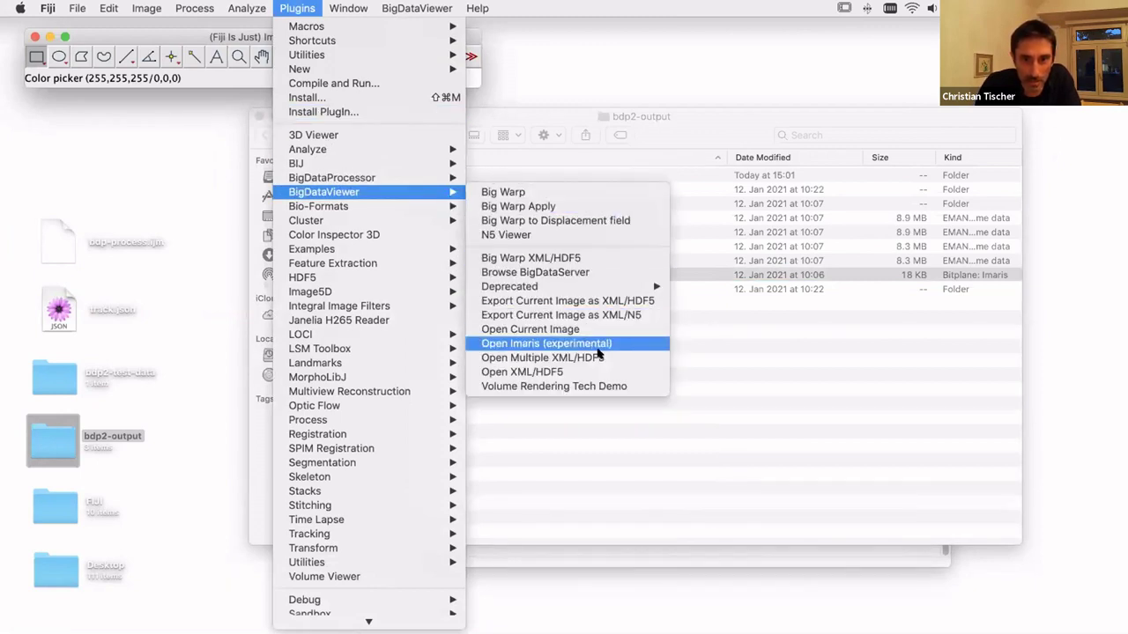
click(597, 347)
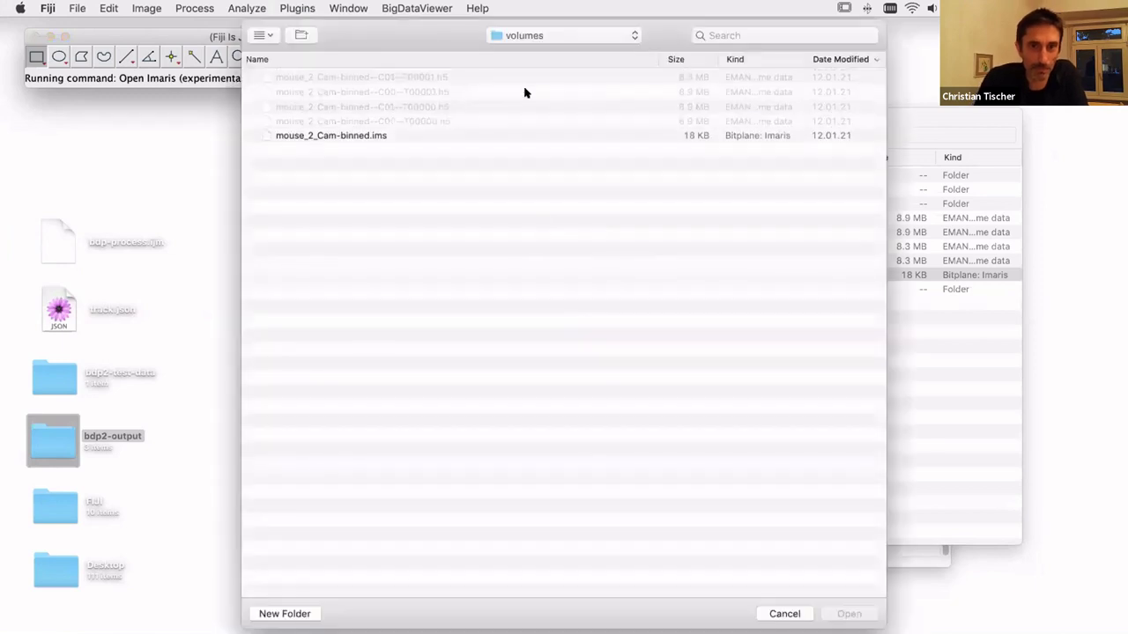
click(368, 137)
click(846, 613)
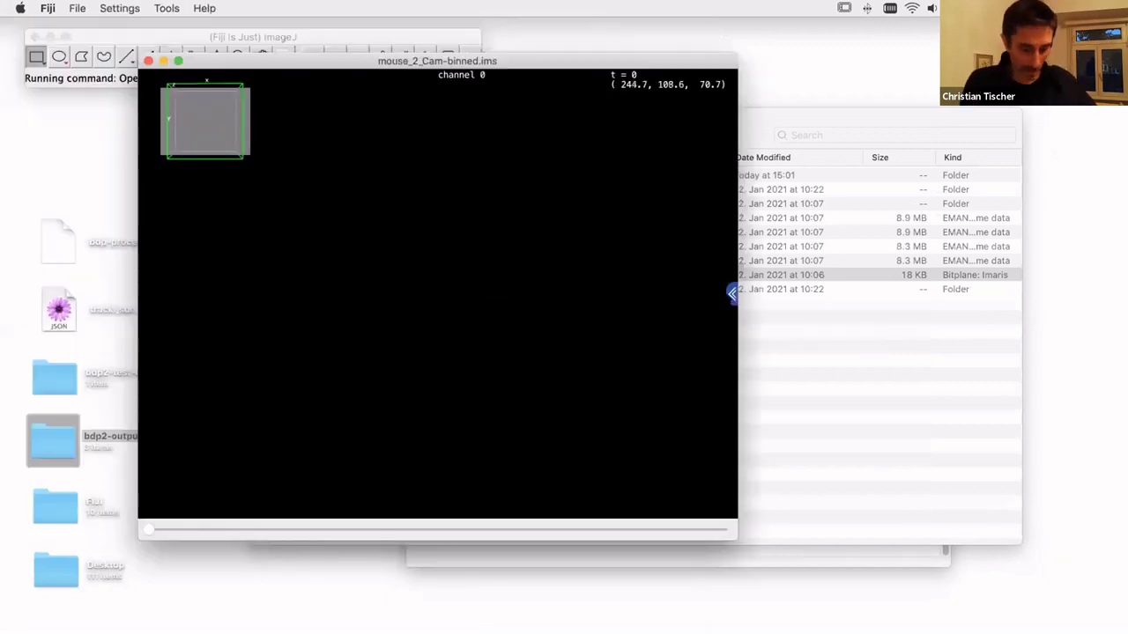
- Show the source settings and set the display maximum of channel 0 to 1,000
click(731, 294)
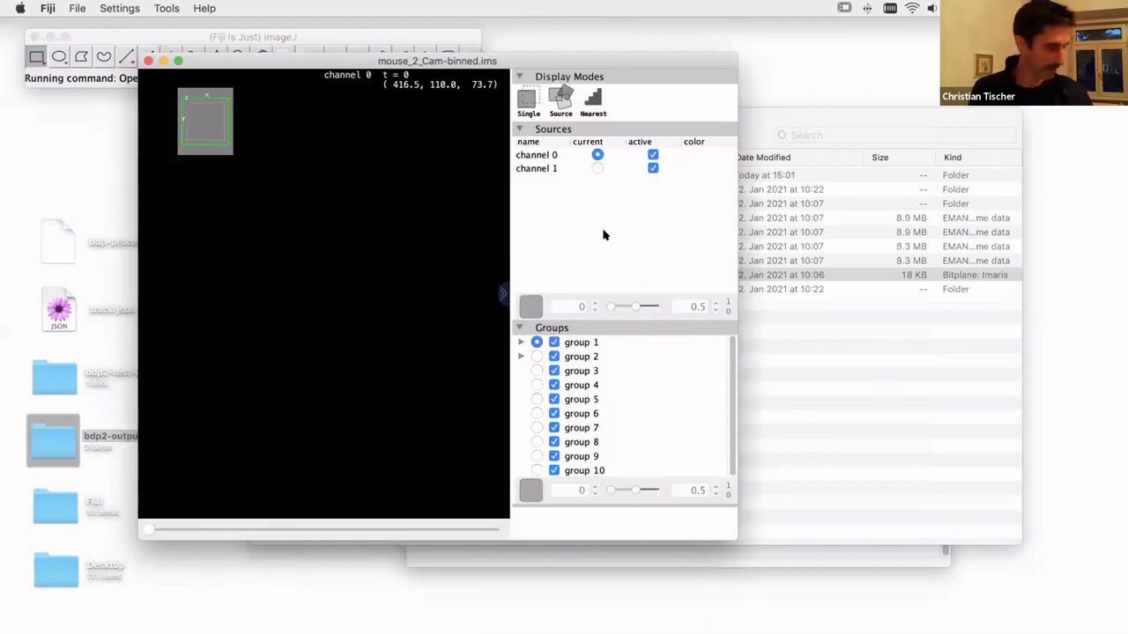
click(570, 155)
drag(643, 306, 617, 305)
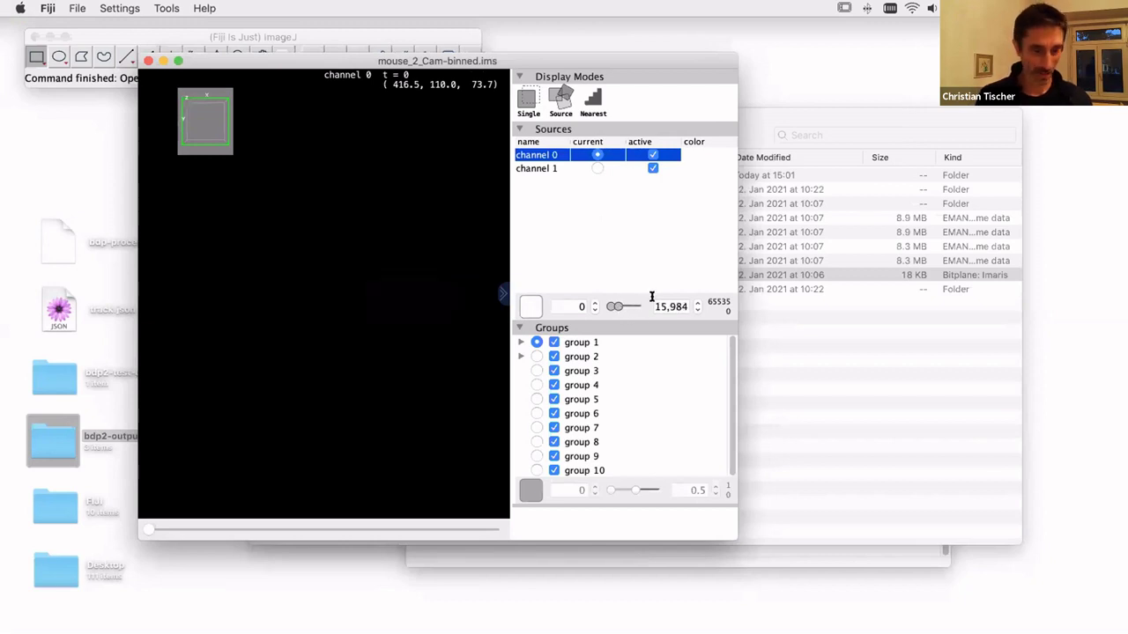
drag(657, 303, 703, 308)
text(1,000)
key(Return)
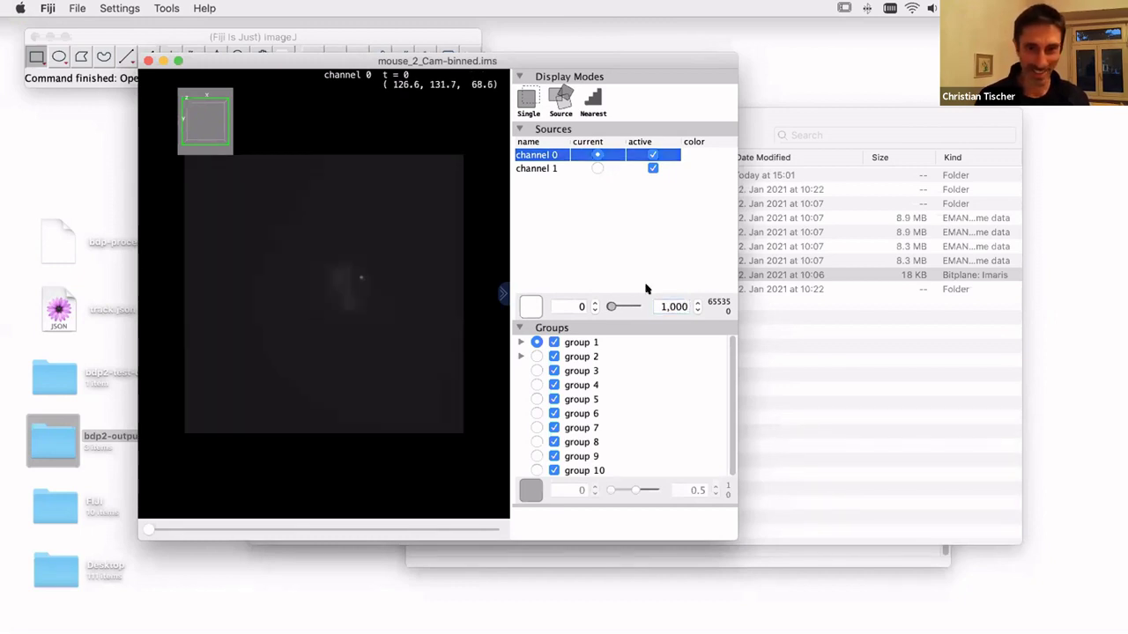
- Try a display minimum of 200 for channel 0
click(583, 301)
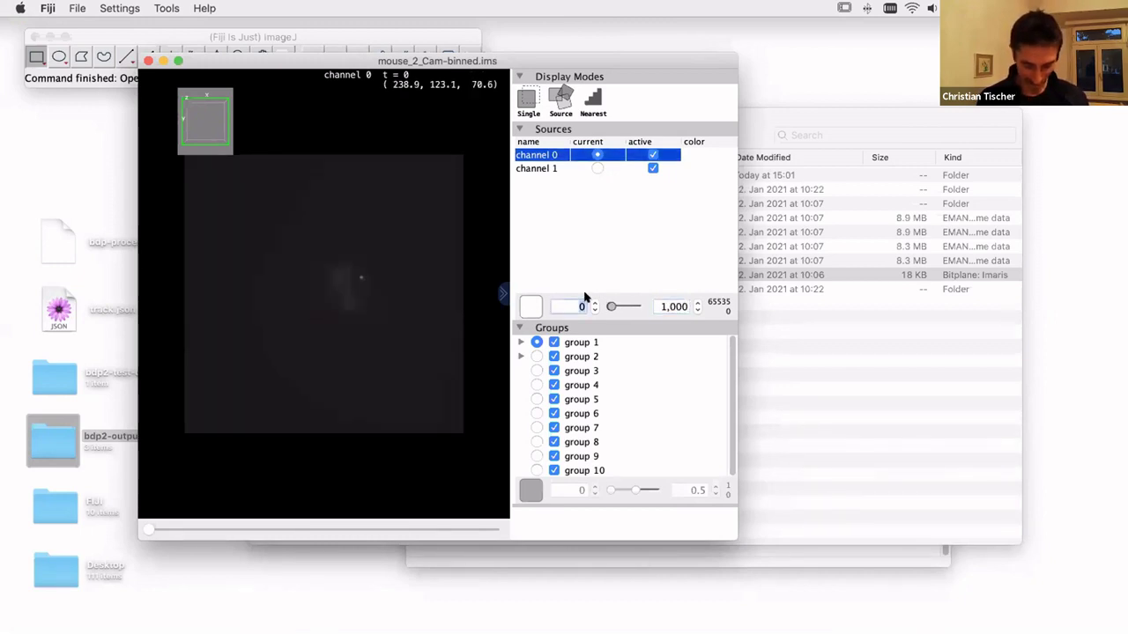
key(BackSpace)
text(200)
key(Tab)
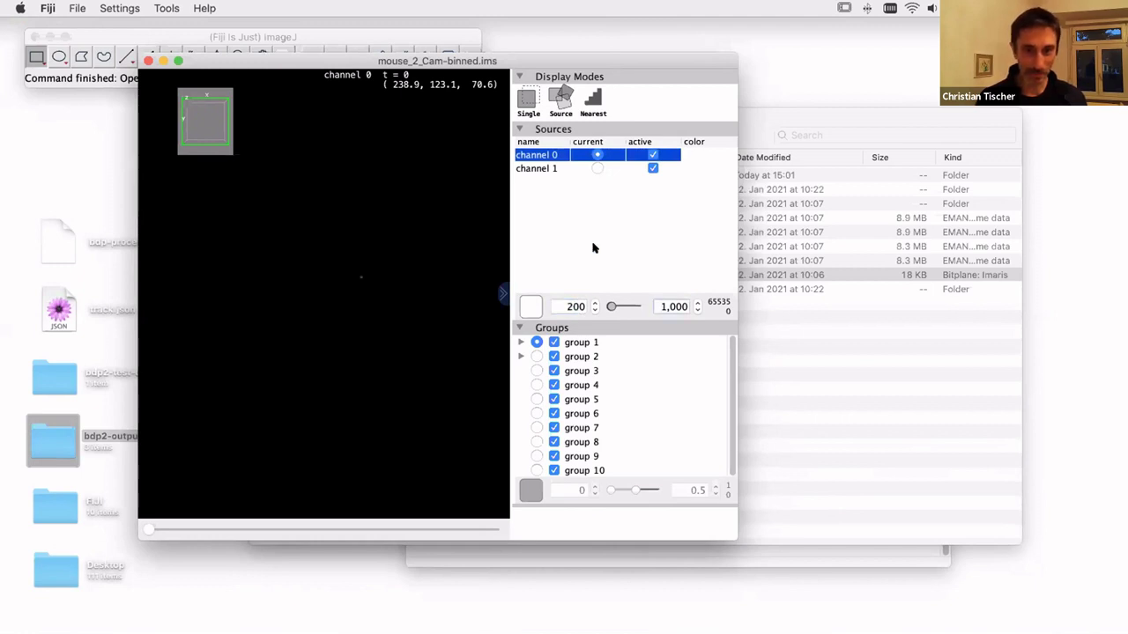
- Set the display range of channel 0 to a minimum of 0 and a maximum of 500
double_click(568, 305)
text(0)
key(Tab)
double_click(660, 306)
text(500)
key(Return)
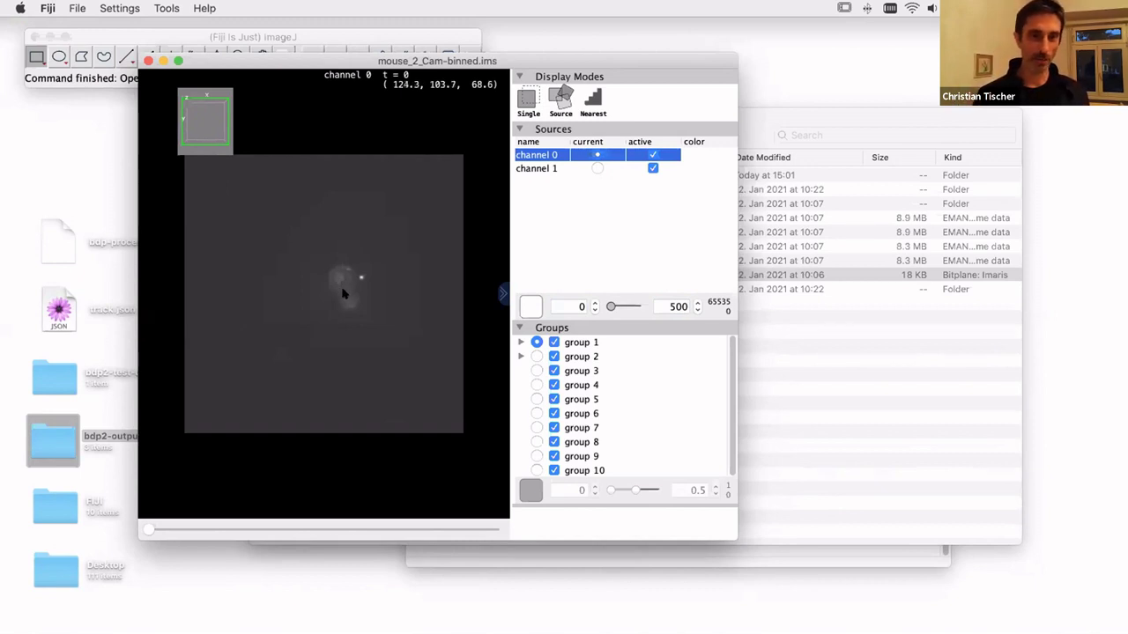
- Inspect the volume in the ZY plane, return to the XY plane, and close the viewer
drag(320, 272, 341, 288)
key(shift+x)
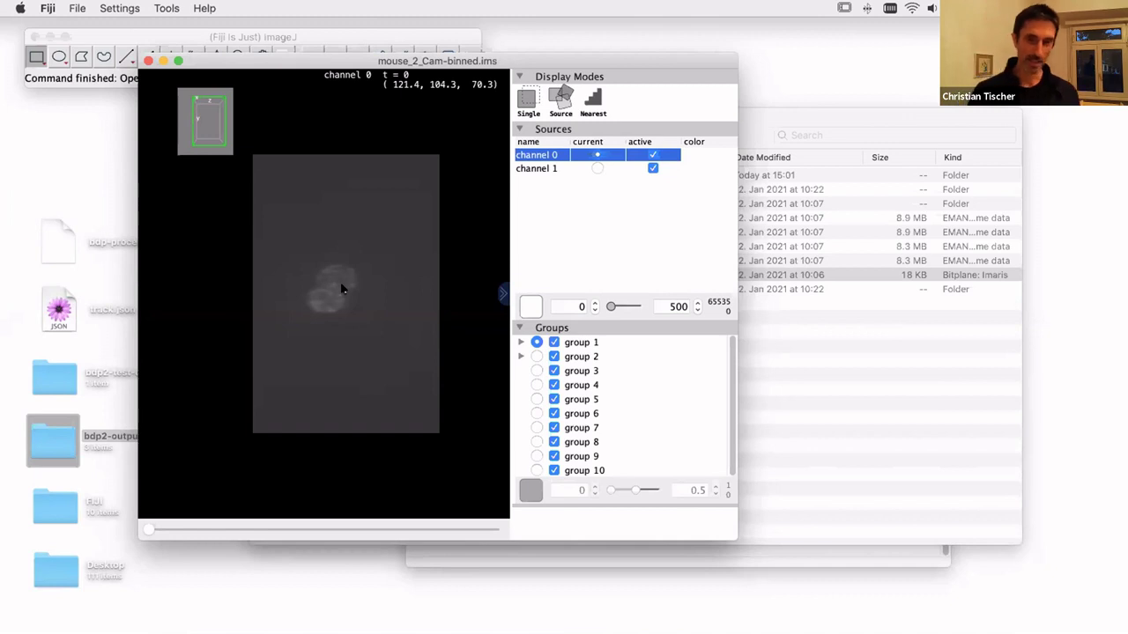
key(shift+z)
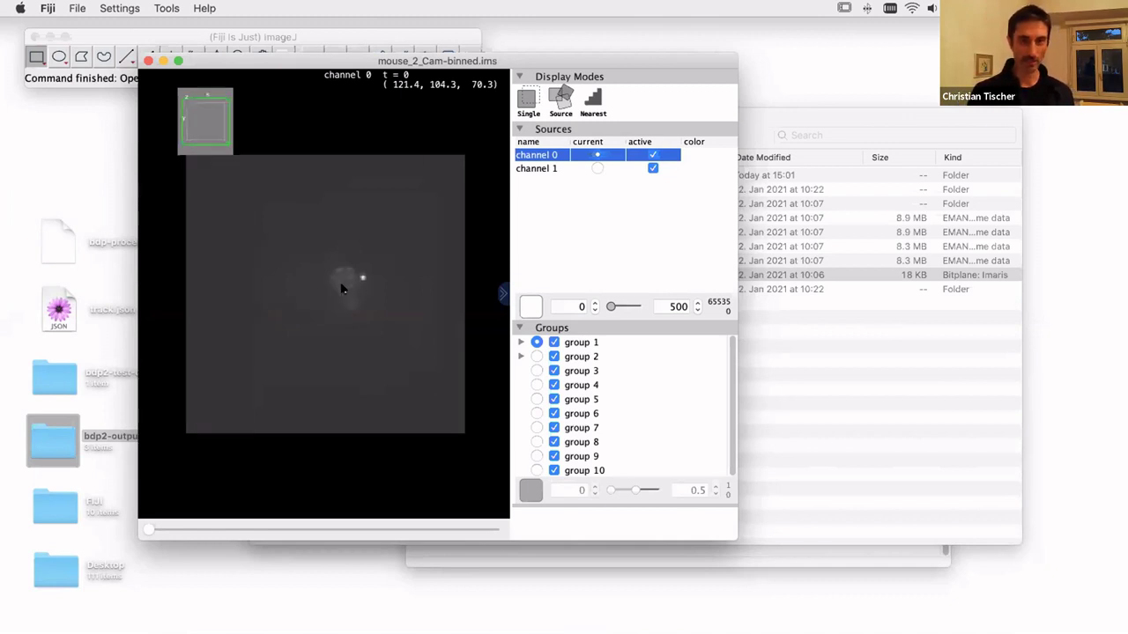
key(shift+z)
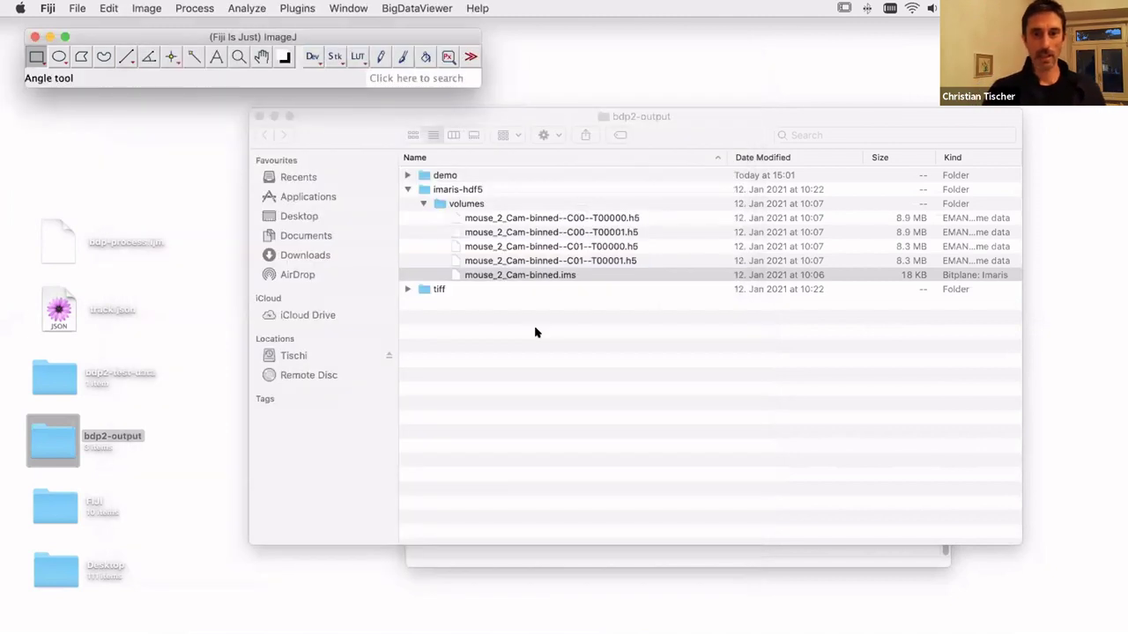
click(148, 61)
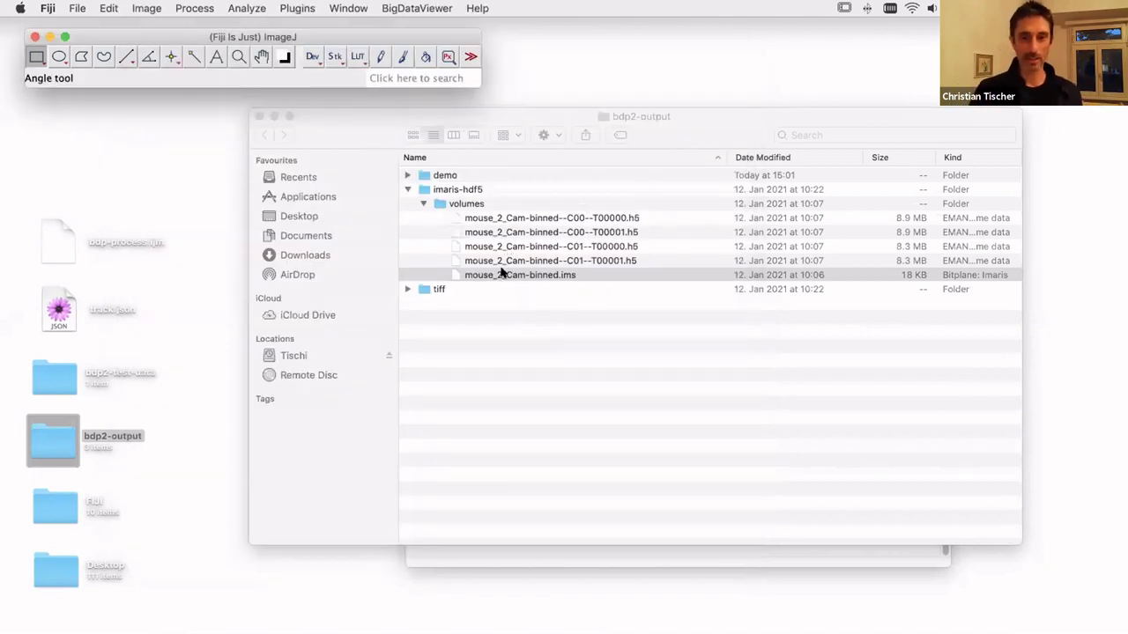
- Open mouse_2_Cam-binned.ims from Finder with ImarisViewer 9.6.0 to view its 3D rendering, and close the viewer window
right_click(500, 274)
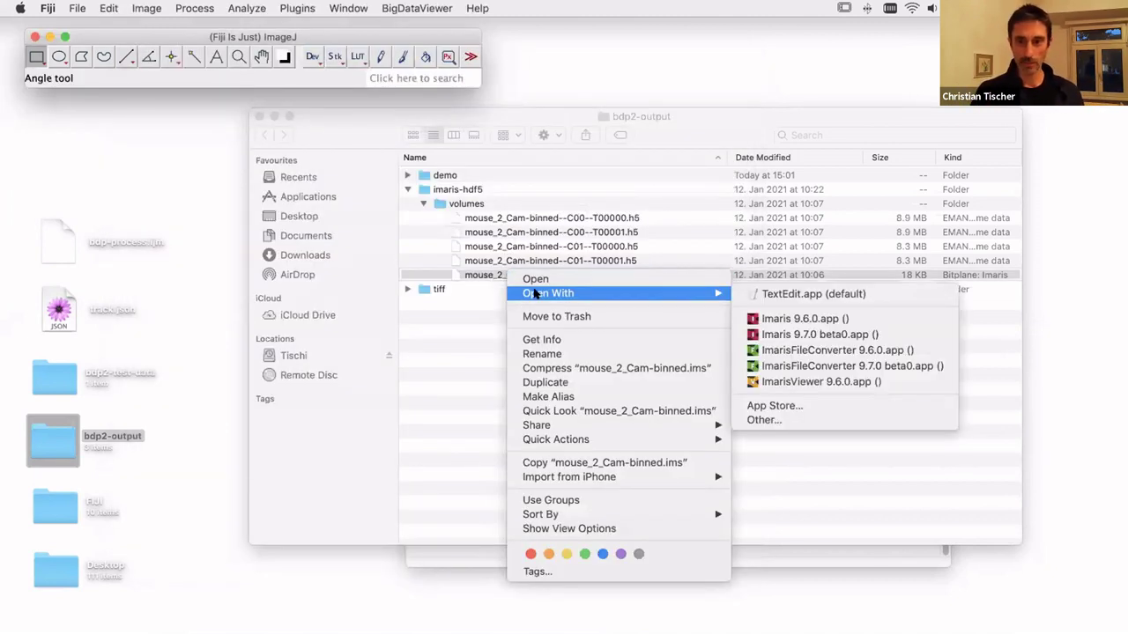
mouse_move(689, 295)
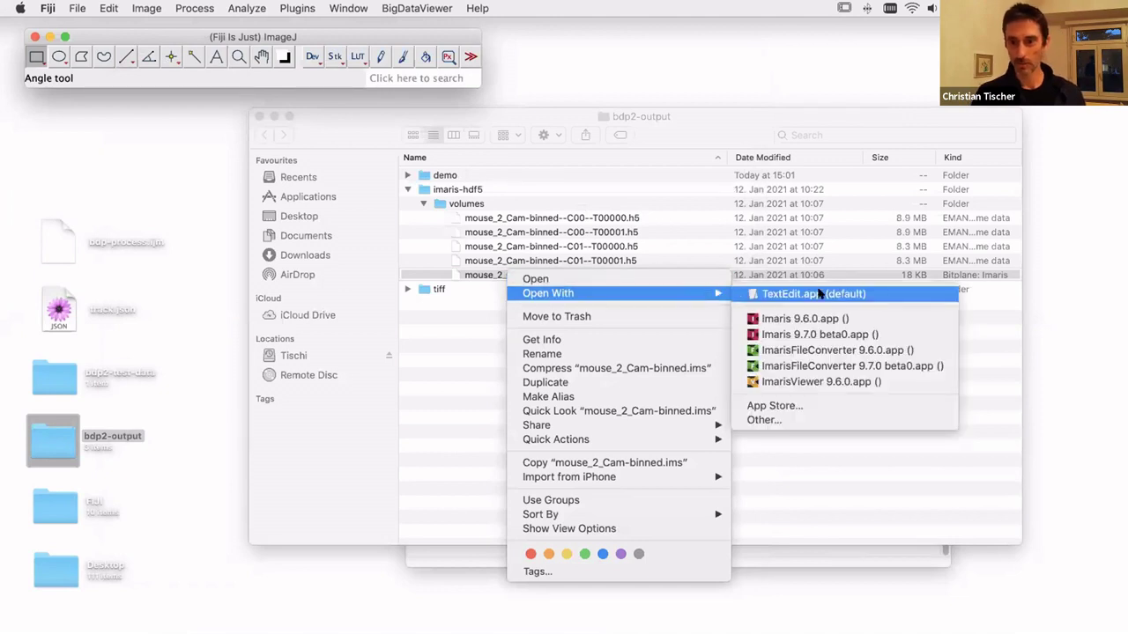
click(819, 383)
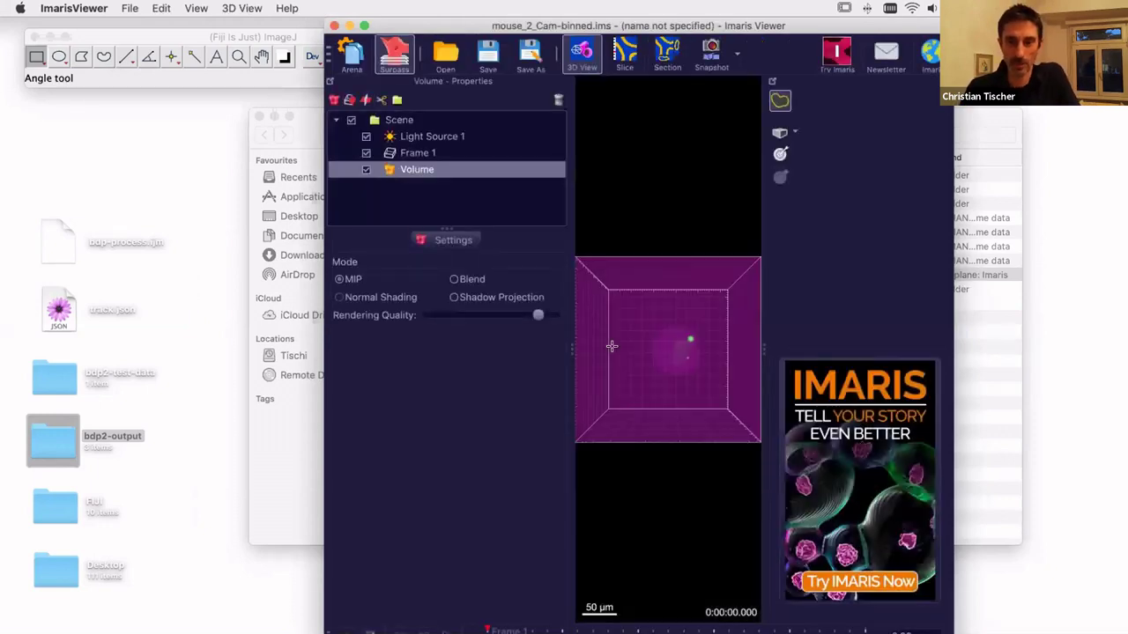
click(334, 25)
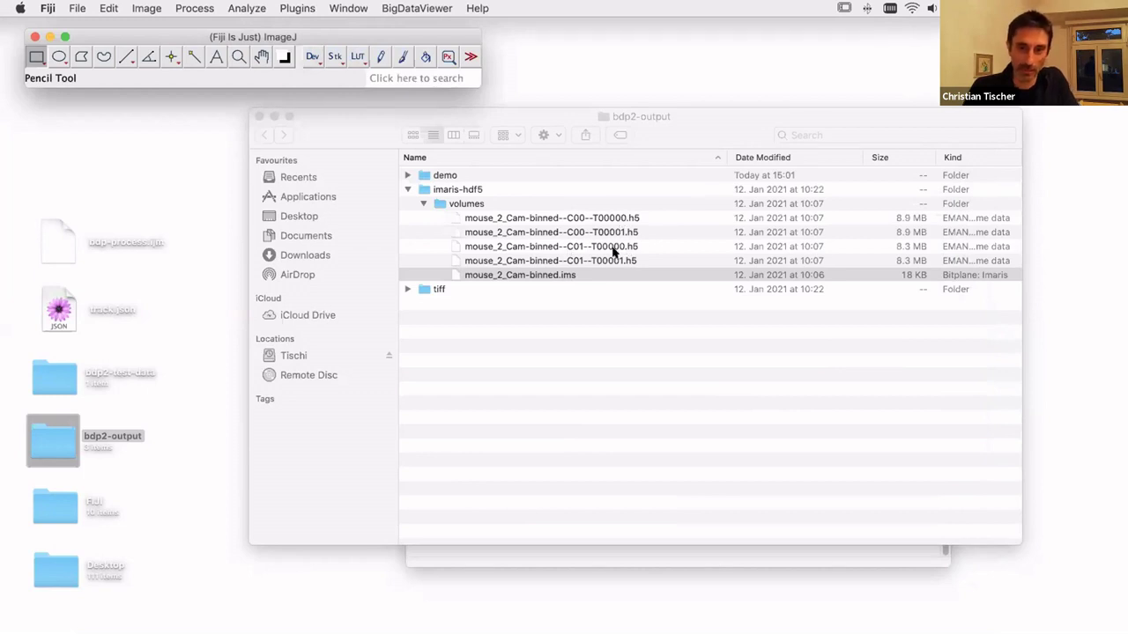
- Look into the tiff folder in Finder, and collapse the tiff and imaris-hdf5 folders in bdp2-output
click(407, 289)
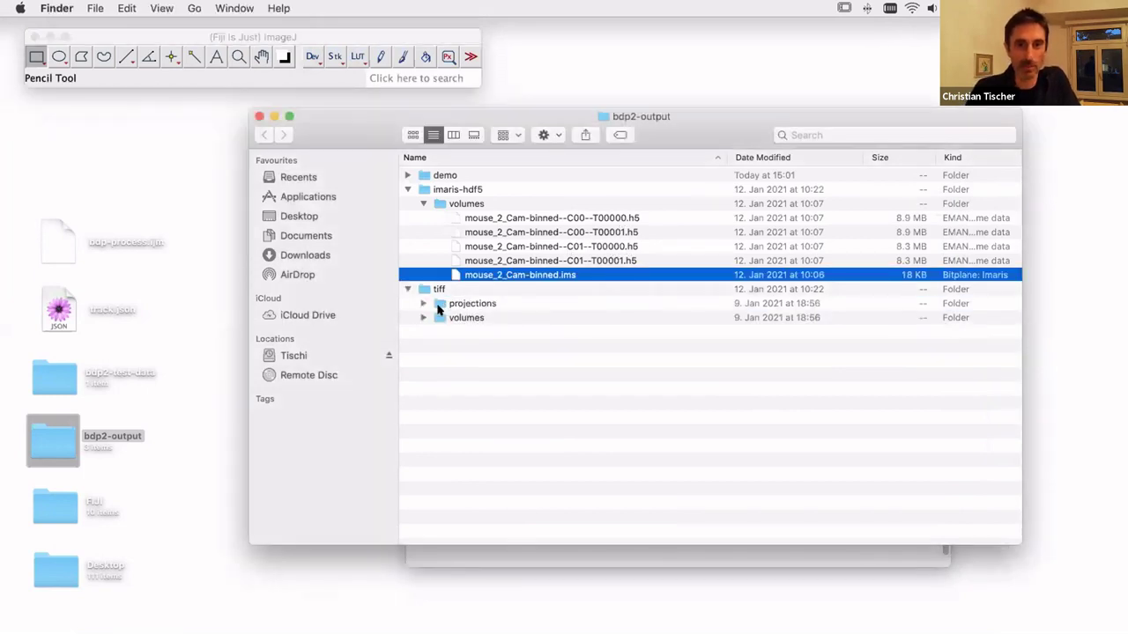
click(424, 317)
drag(407, 279, 401, 275)
click(407, 275)
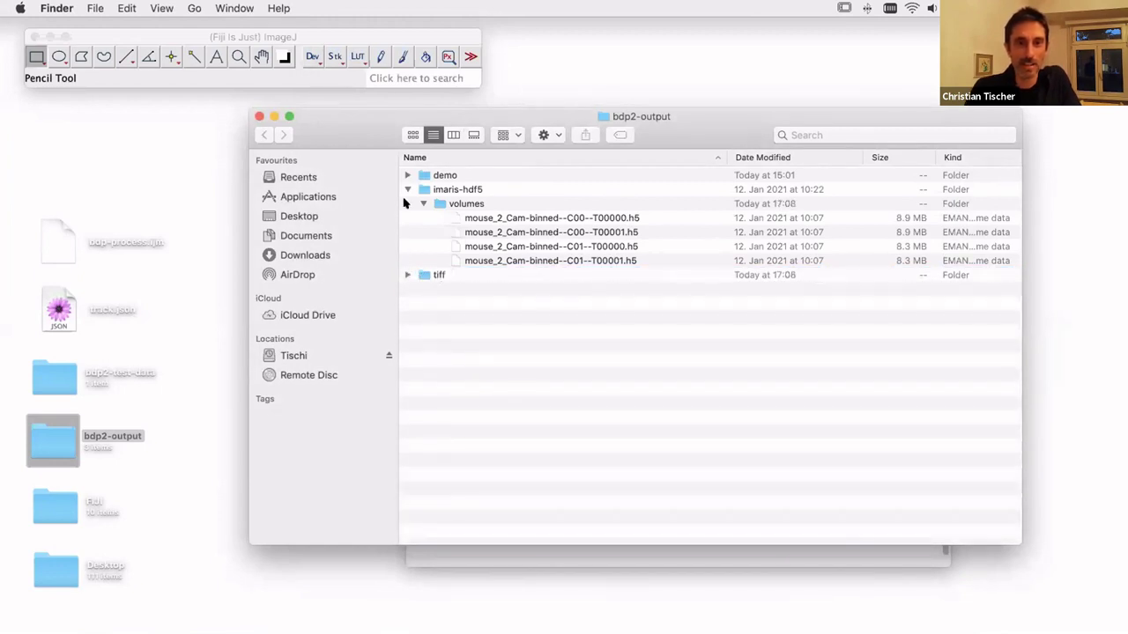
click(407, 189)
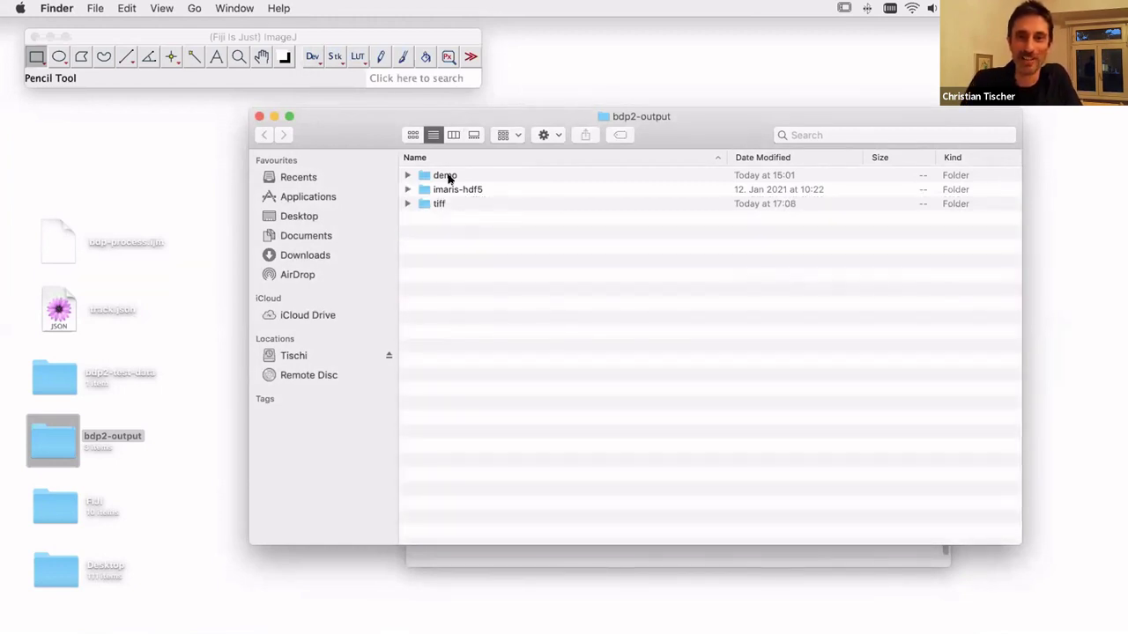